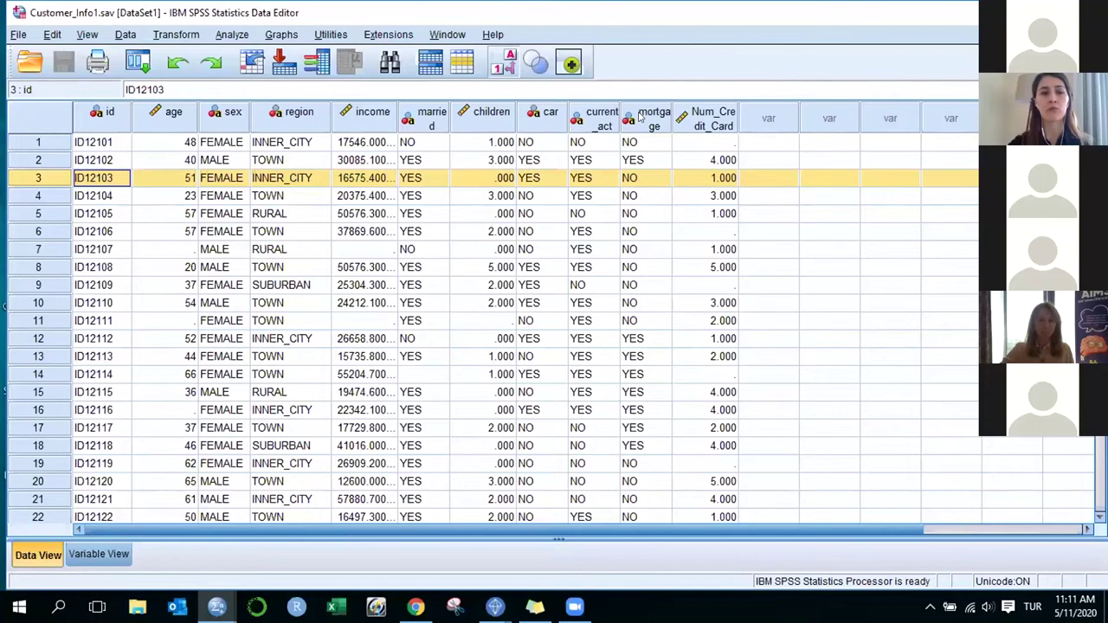
# Examine the variable columns and case rows of the Customer_Info1 dataset down to its last case
pyautogui.click(184, 121)
pyautogui.click(235, 113)
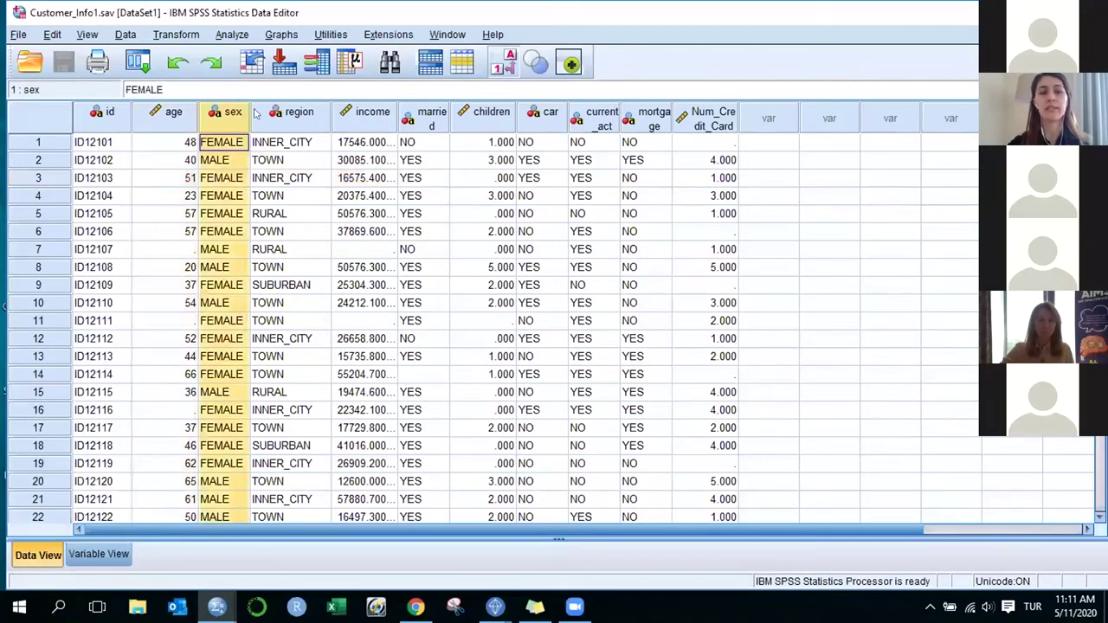
pyautogui.click(278, 114)
pyautogui.click(355, 114)
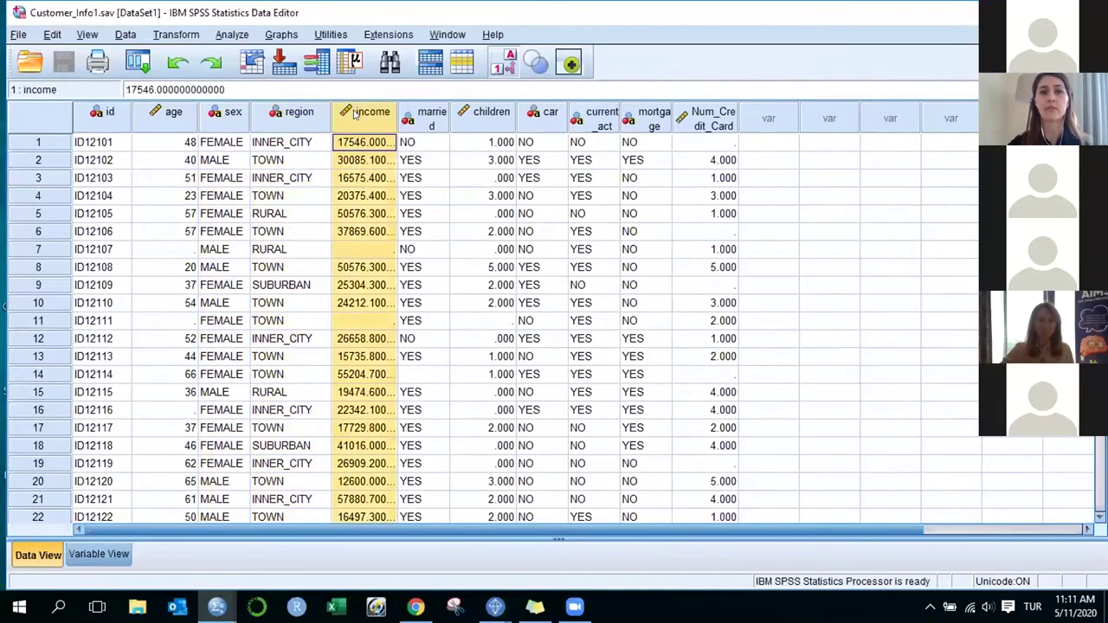
pyautogui.click(414, 116)
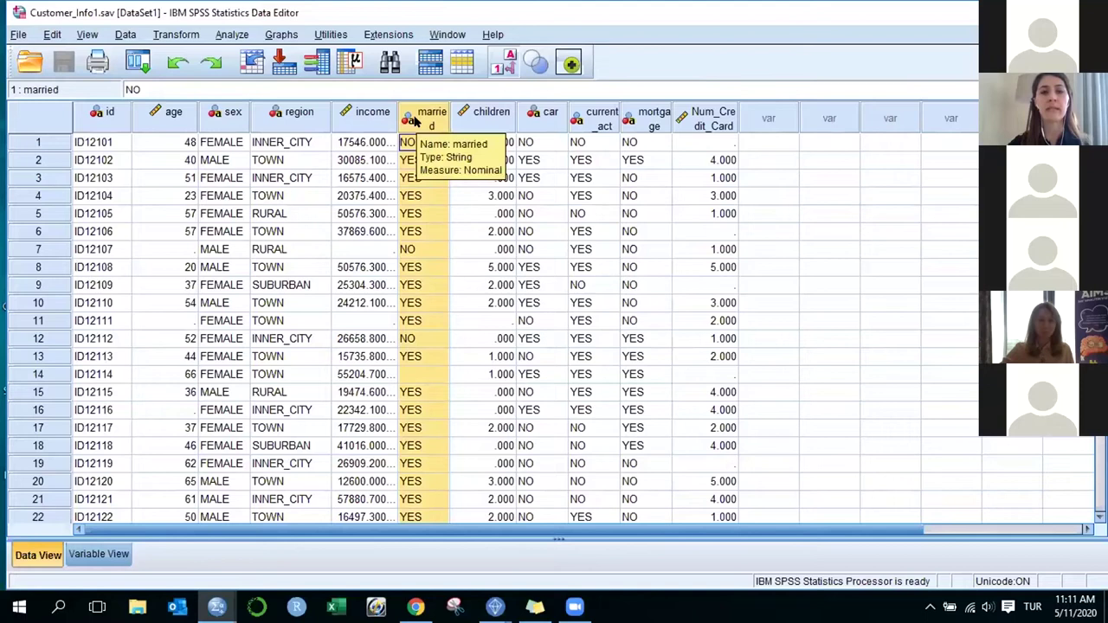
pyautogui.click(91, 306)
pyautogui.scroll(-20, 93, 338)
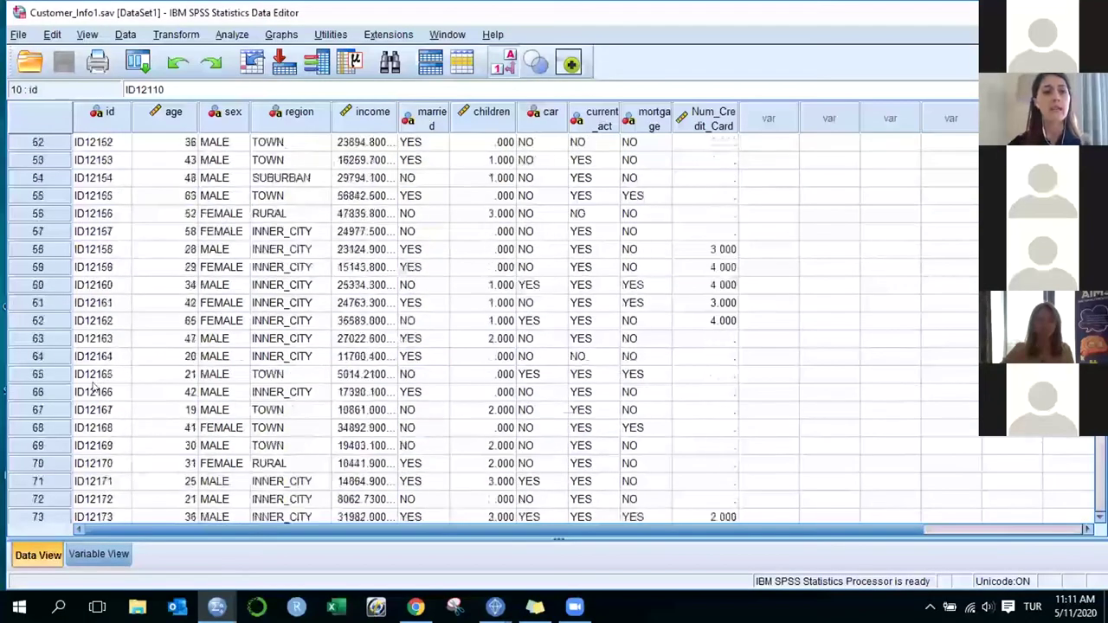
pyautogui.scroll(-8, 94, 391)
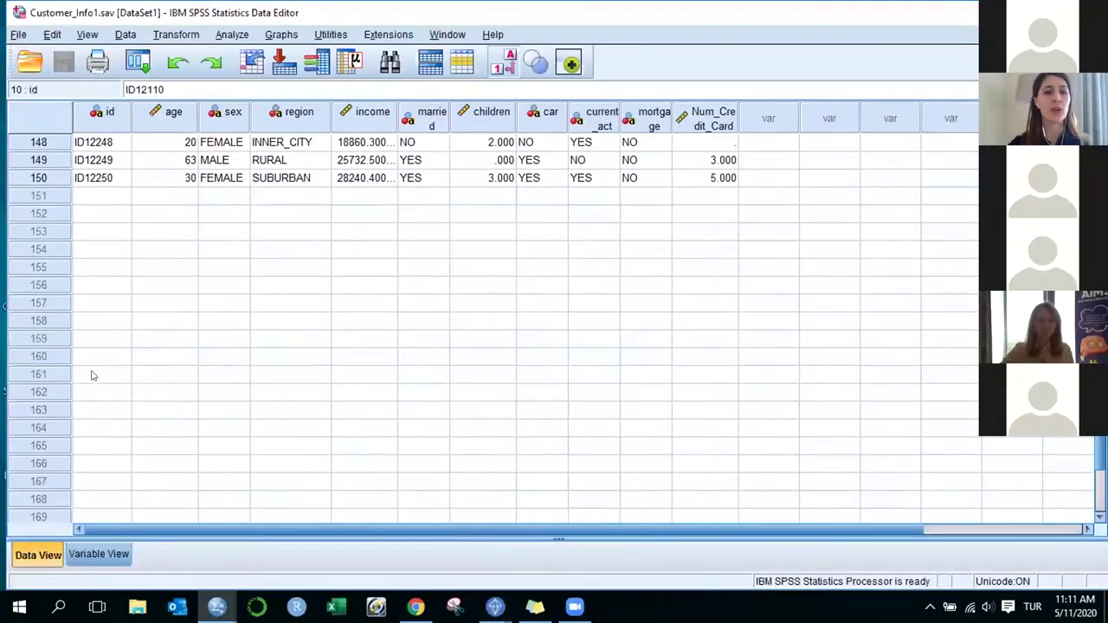
pyautogui.click(40, 177)
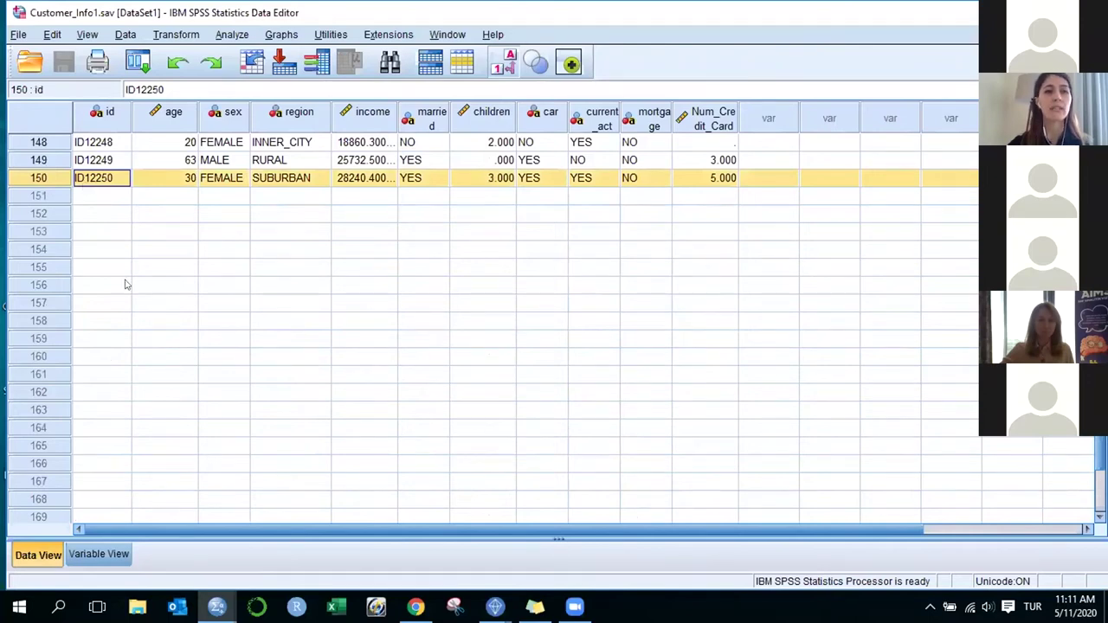
pyautogui.scroll(20, 125, 285)
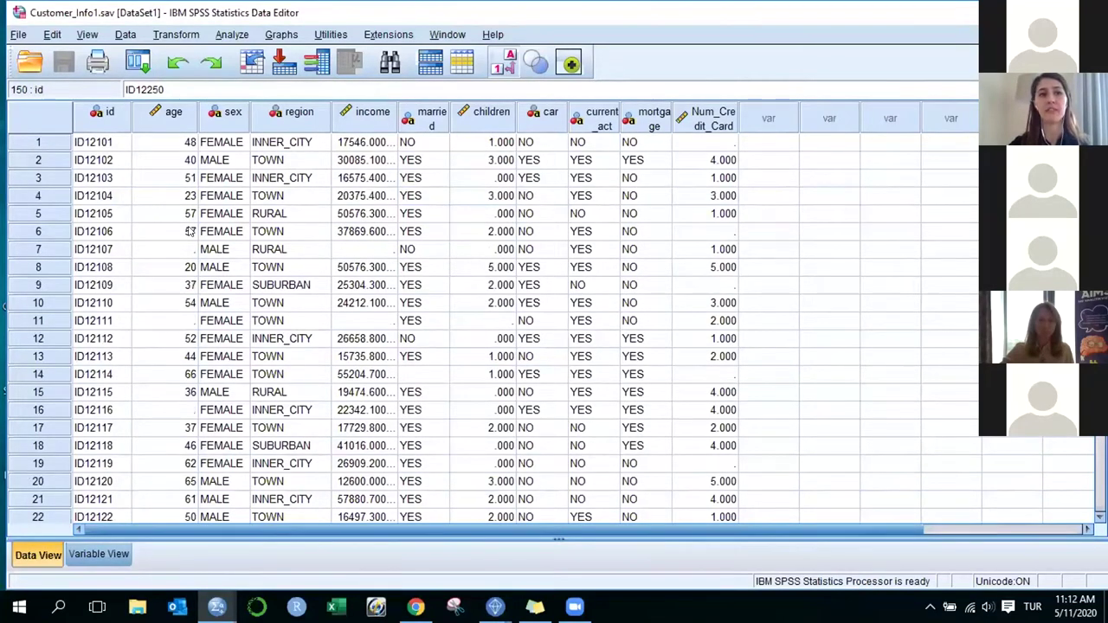
# Import the Excel file Customer_Info2.xls as a new dataset, reading Sheet1 with variable names taken from the first row
pyautogui.click(18, 35)
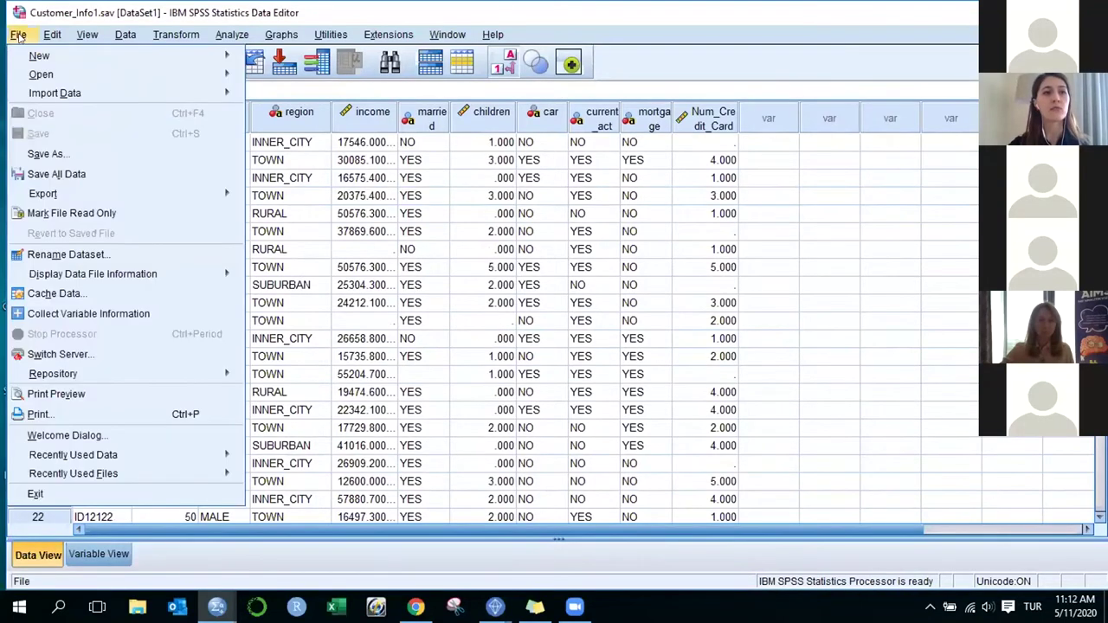
pyautogui.moveTo(179, 75)
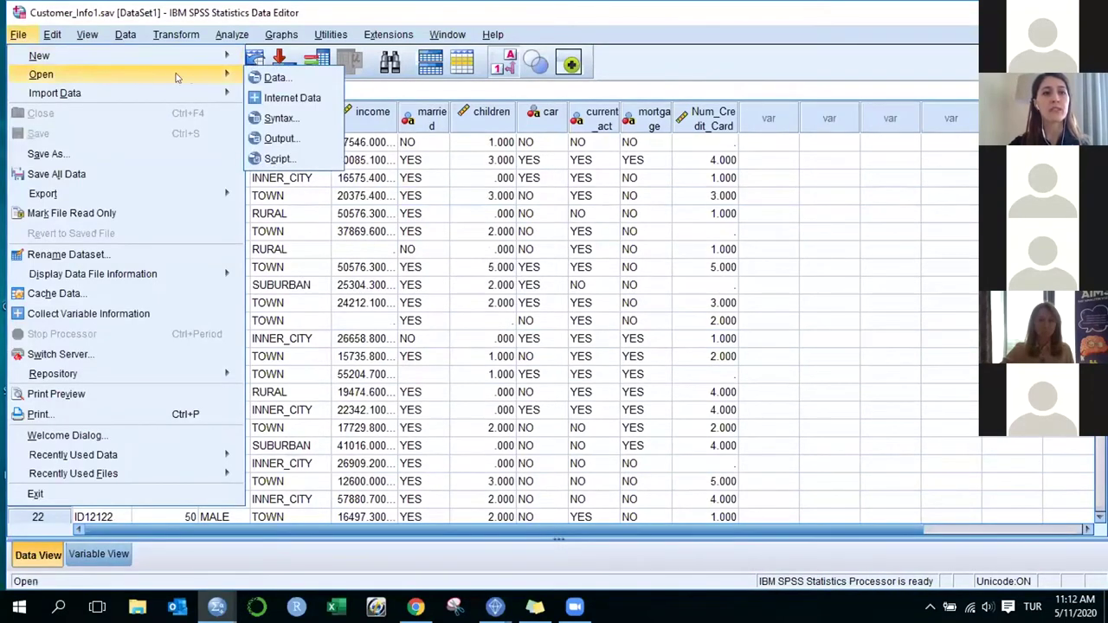
pyautogui.click(276, 78)
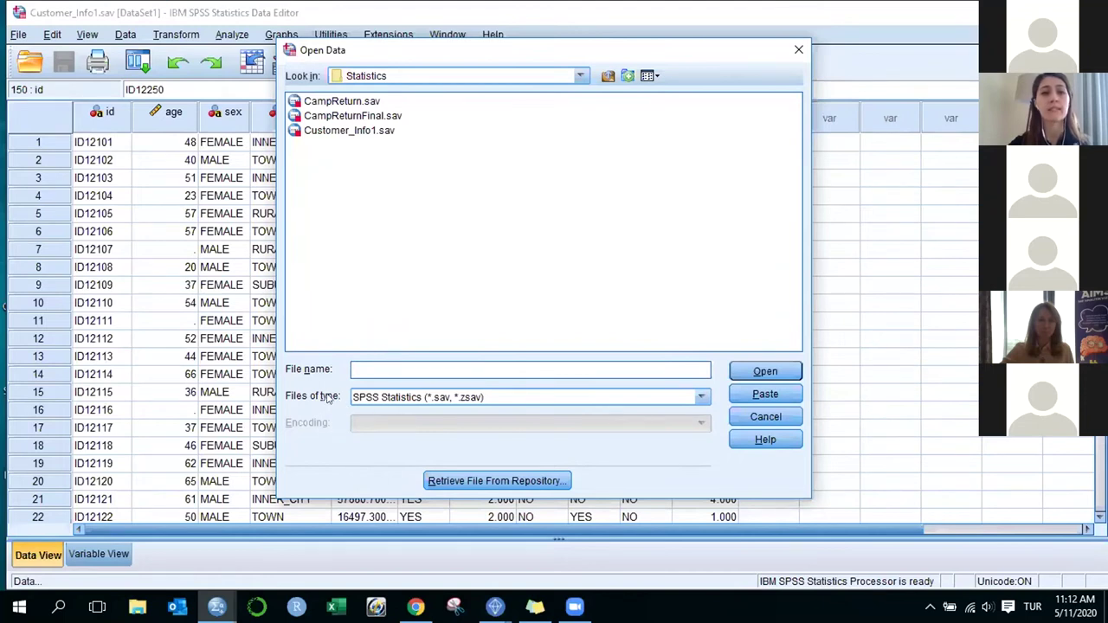
pyautogui.click(378, 399)
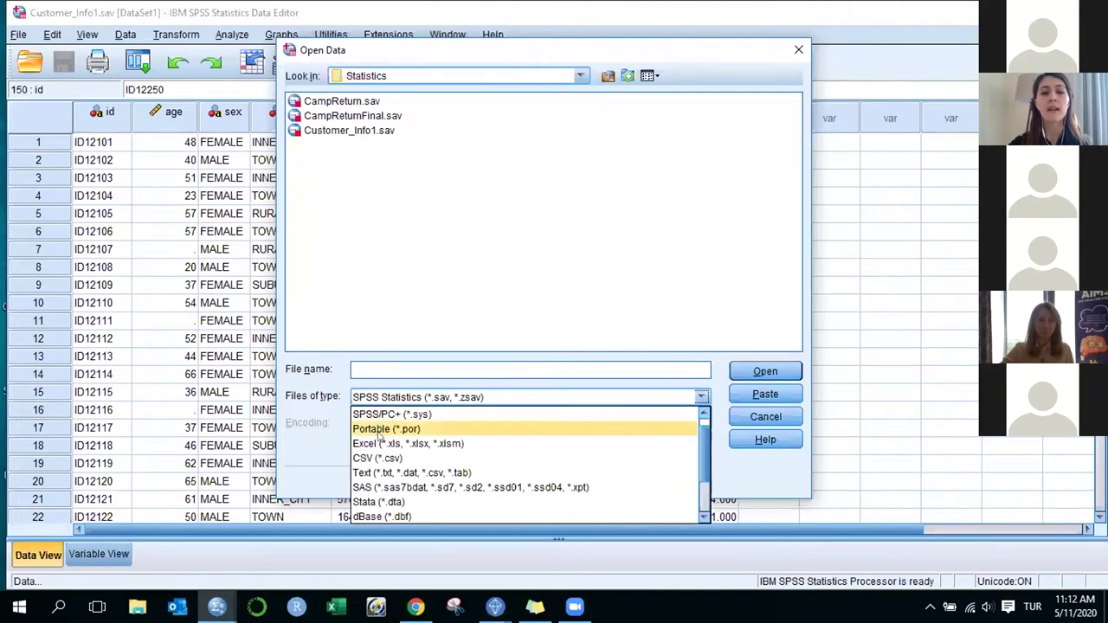
pyautogui.scroll(-2, 379, 468)
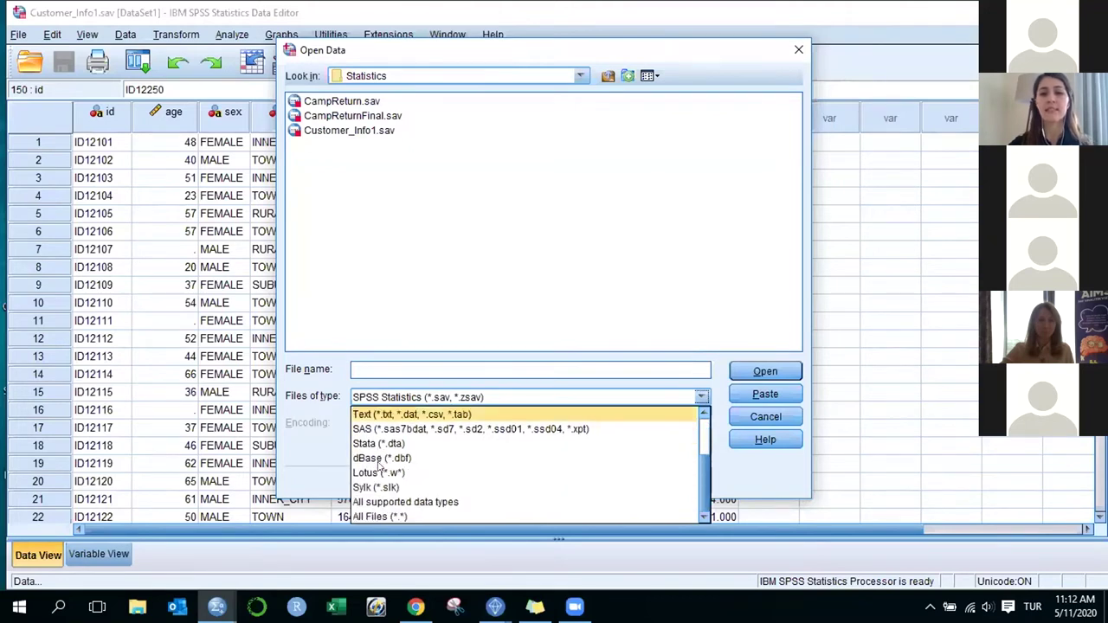
pyautogui.scroll(1, 378, 479)
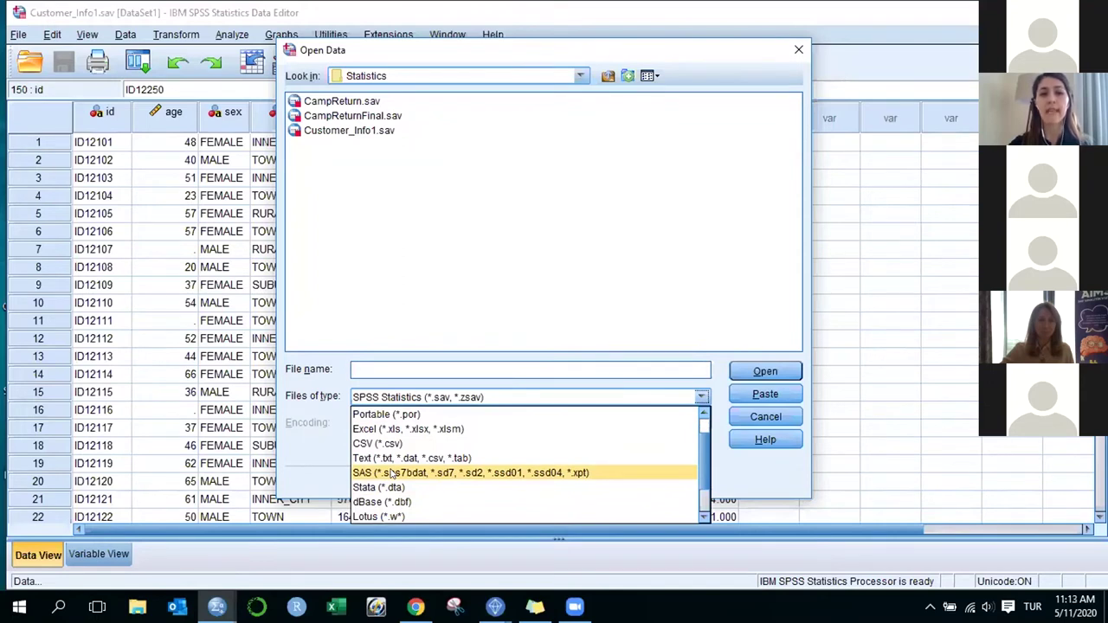
pyautogui.click(387, 430)
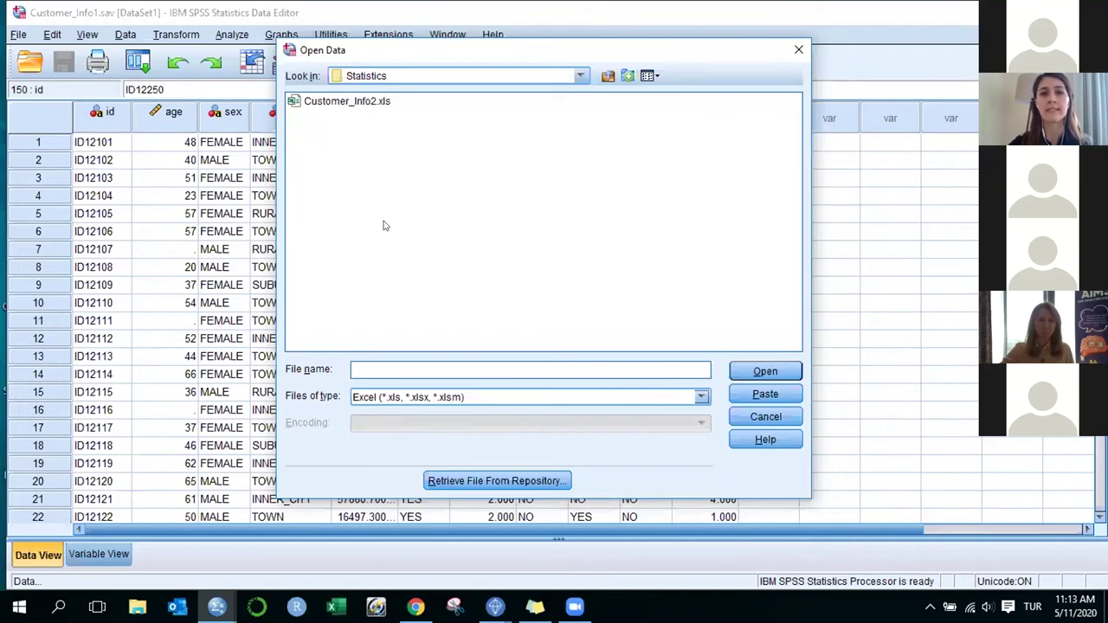
pyautogui.click(355, 104)
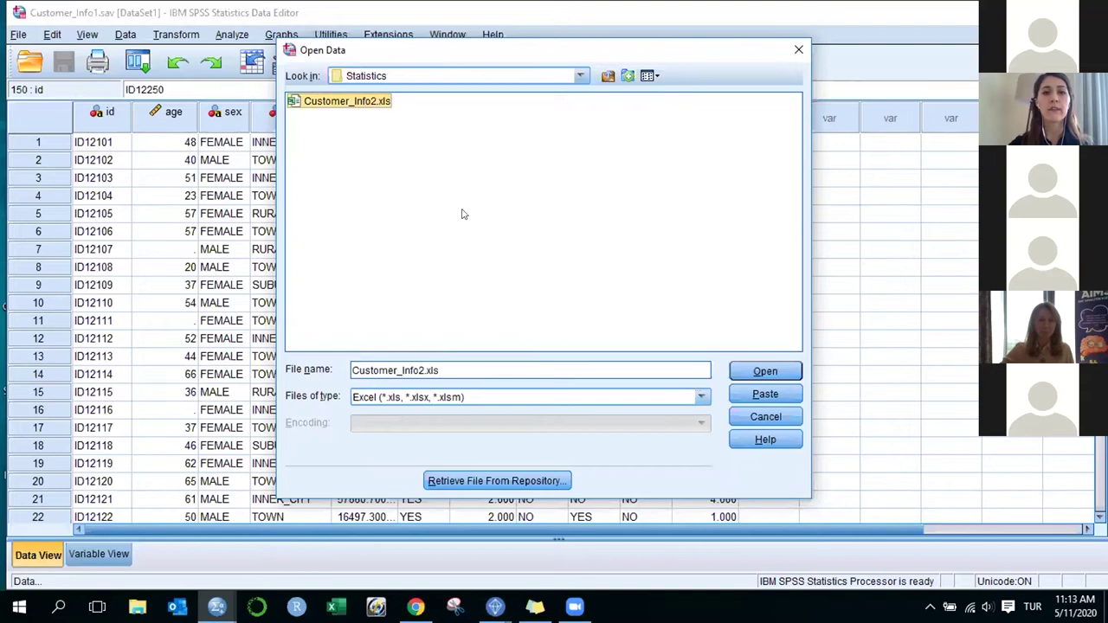
pyautogui.click(770, 372)
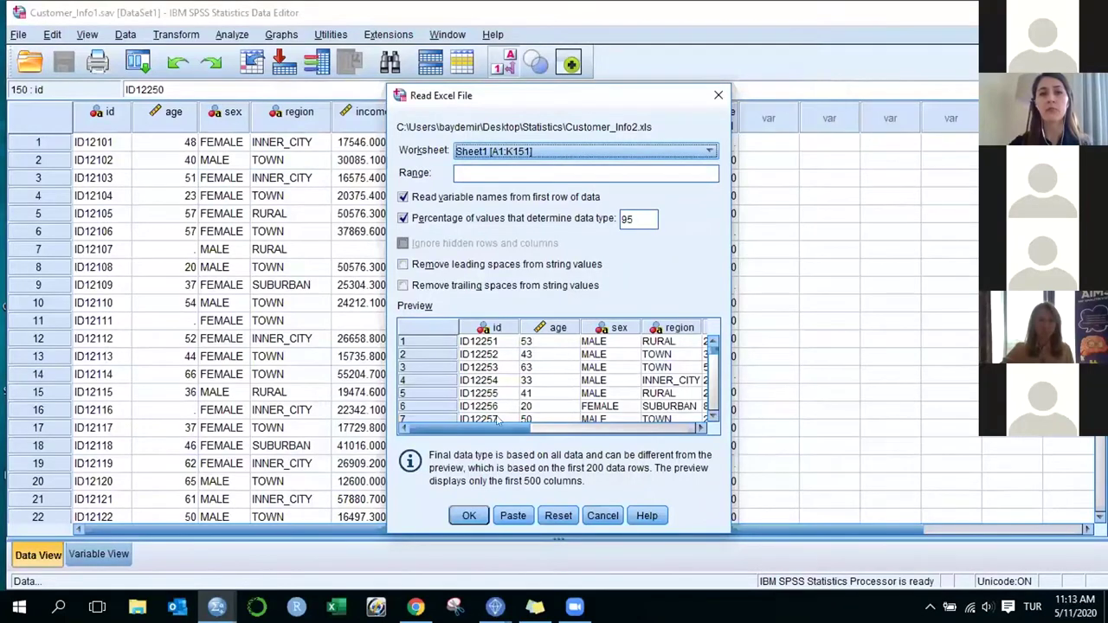
pyautogui.click(468, 516)
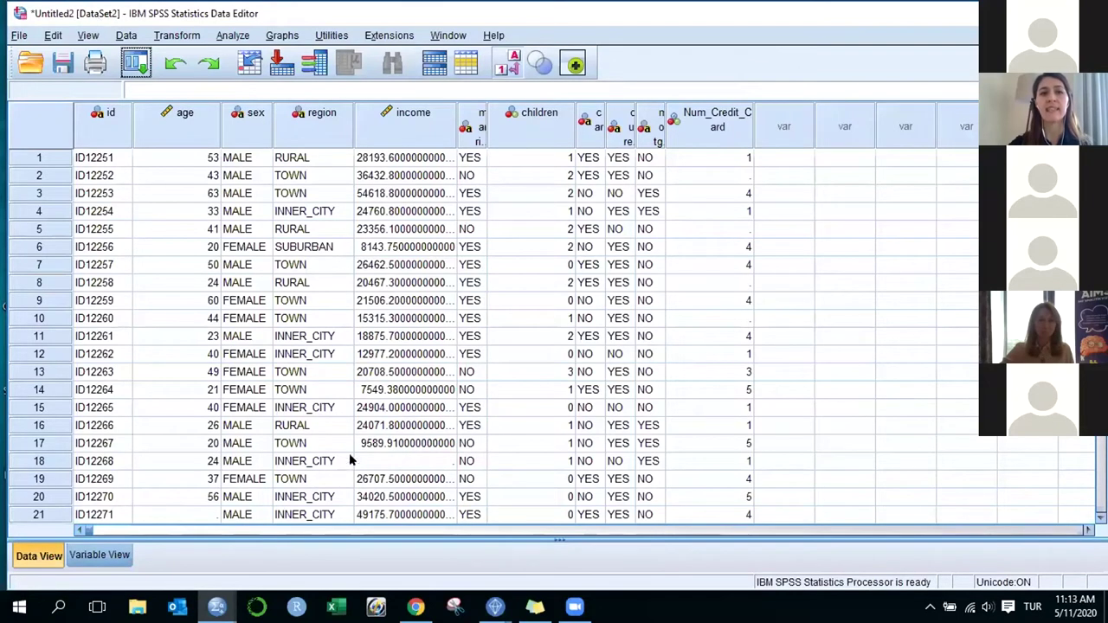
# Review the cases of the imported Customer_Info2 data down to the last row and return to the first
pyautogui.click(103, 350)
pyautogui.scroll(-10, 107, 372)
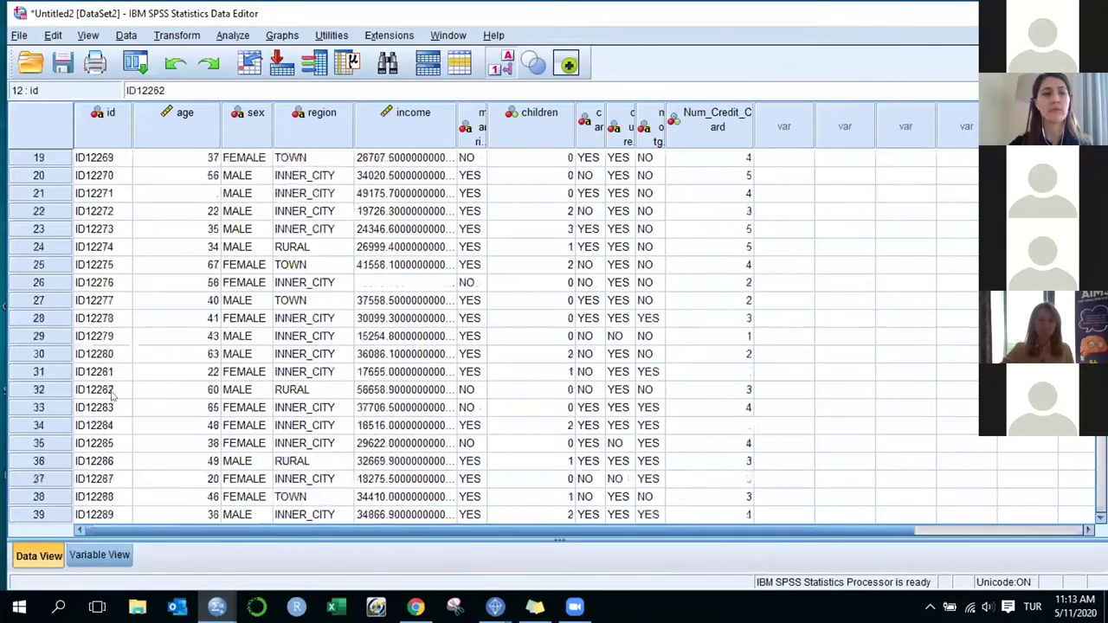
pyautogui.scroll(-20, 110, 400)
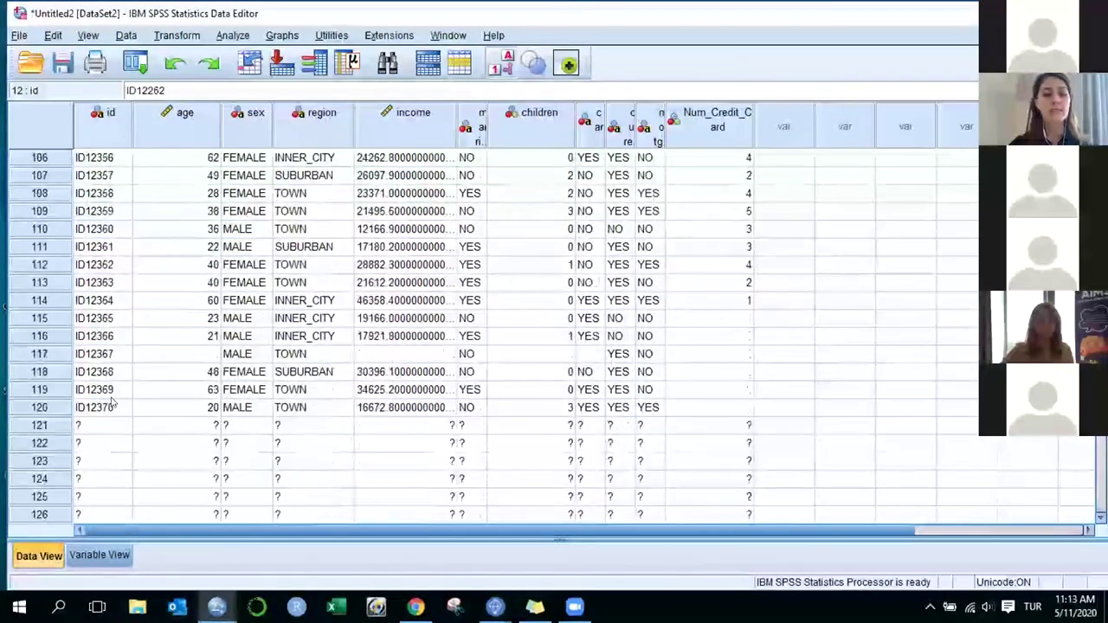
pyautogui.scroll(-9, 111, 400)
pyautogui.scroll(3, 110, 401)
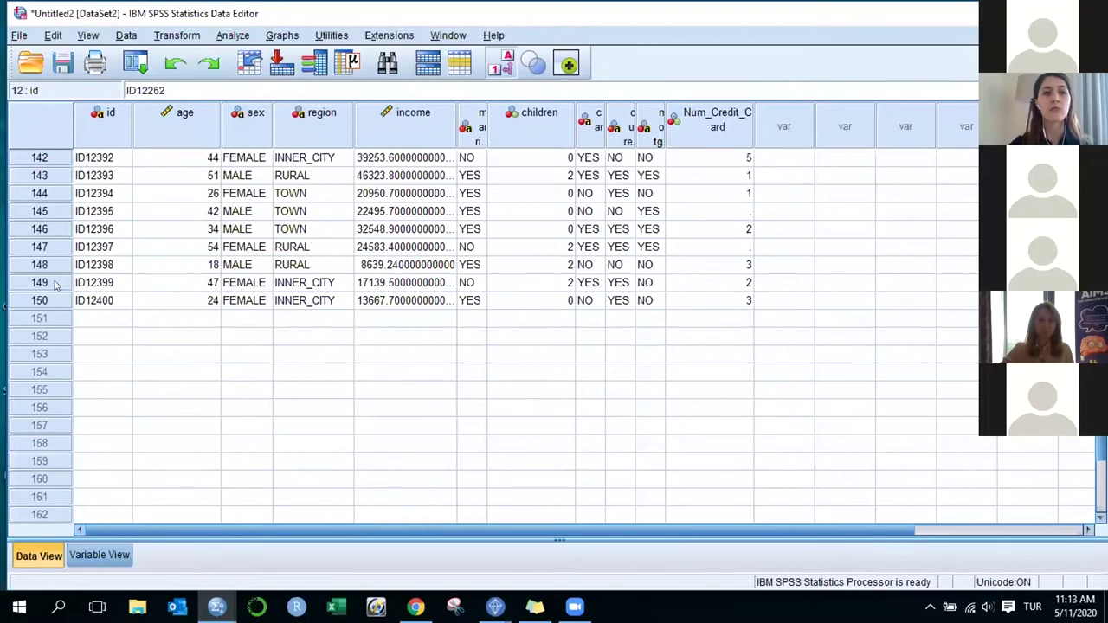
pyautogui.scroll(20, 104, 364)
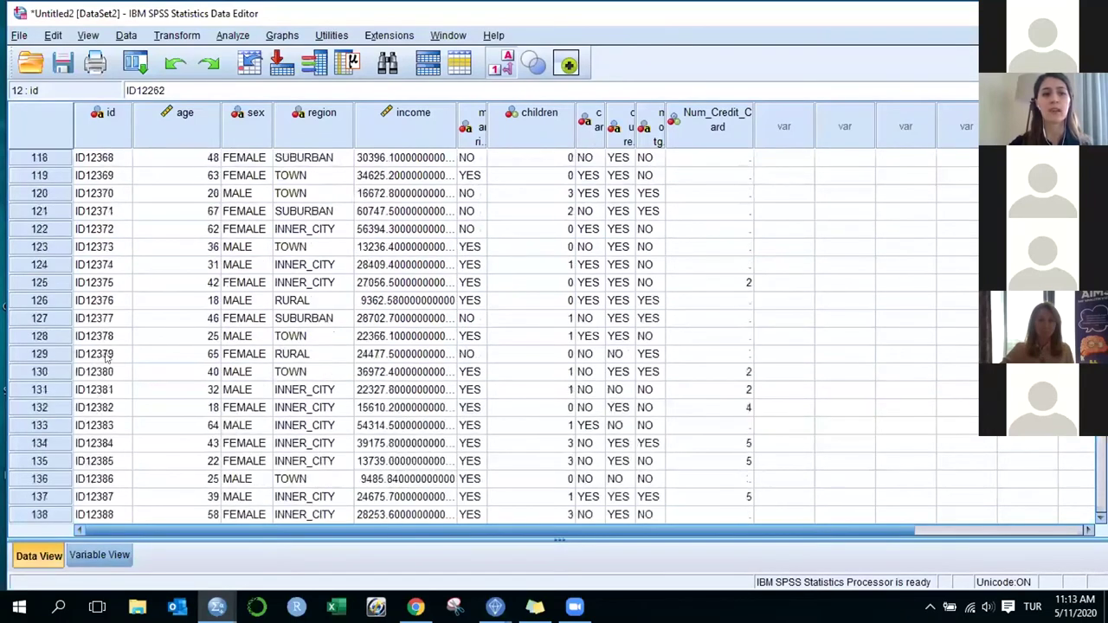
pyautogui.scroll(11, 119, 384)
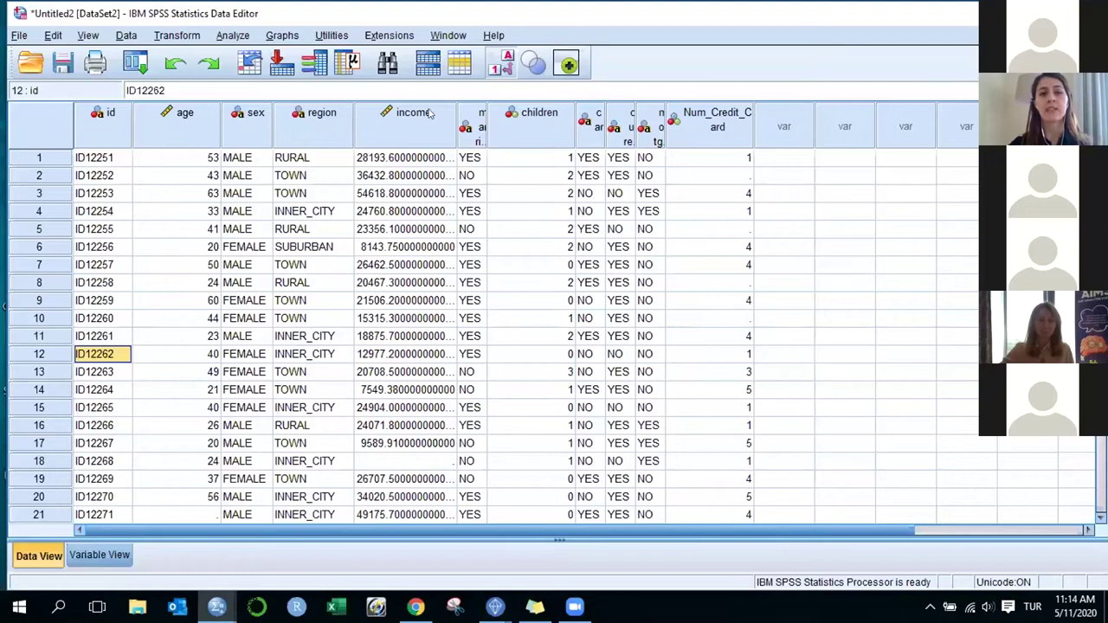
# Compare the variable columns of the imported dataset with those of Customer_Info1.sav
pyautogui.moveTo(430, 116)
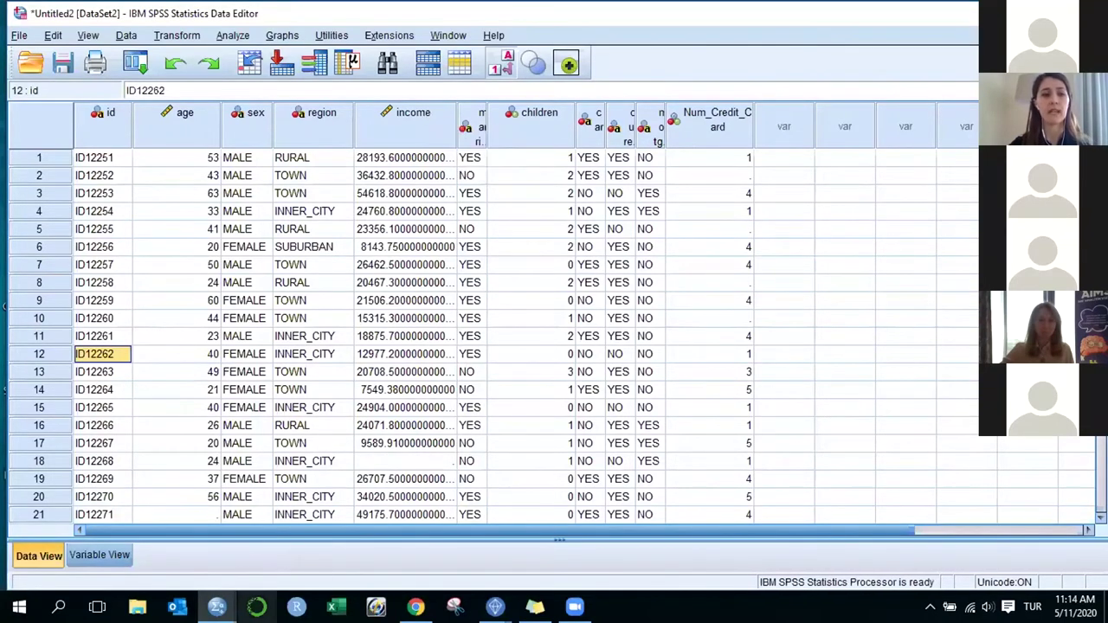
pyautogui.moveTo(216, 605)
pyautogui.click(217, 565)
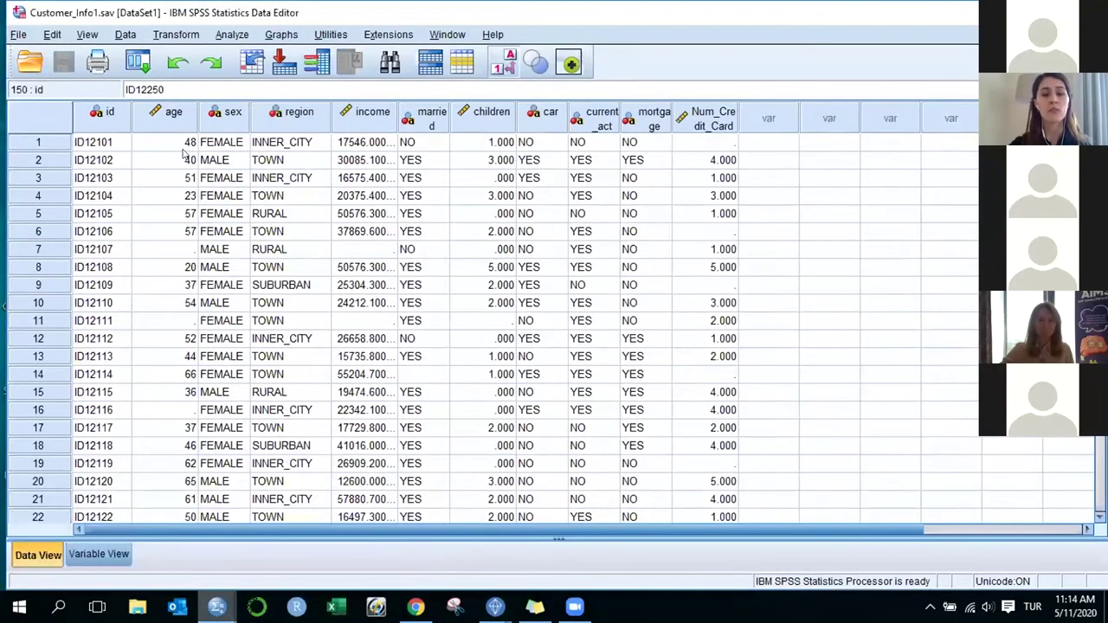
pyautogui.moveTo(217, 604)
pyautogui.click(396, 558)
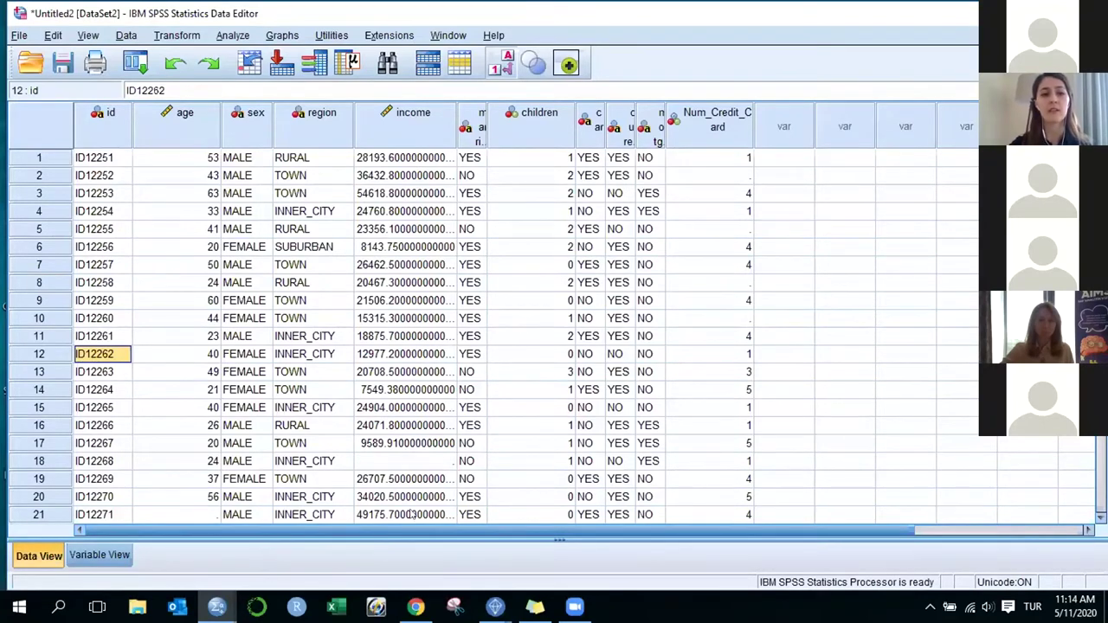
# Merge the cases of the open dataset Untitled2 [DataSet2] into Customer_Info1.sav with Add Cases, keeping all paired variables
pyautogui.click(216, 607)
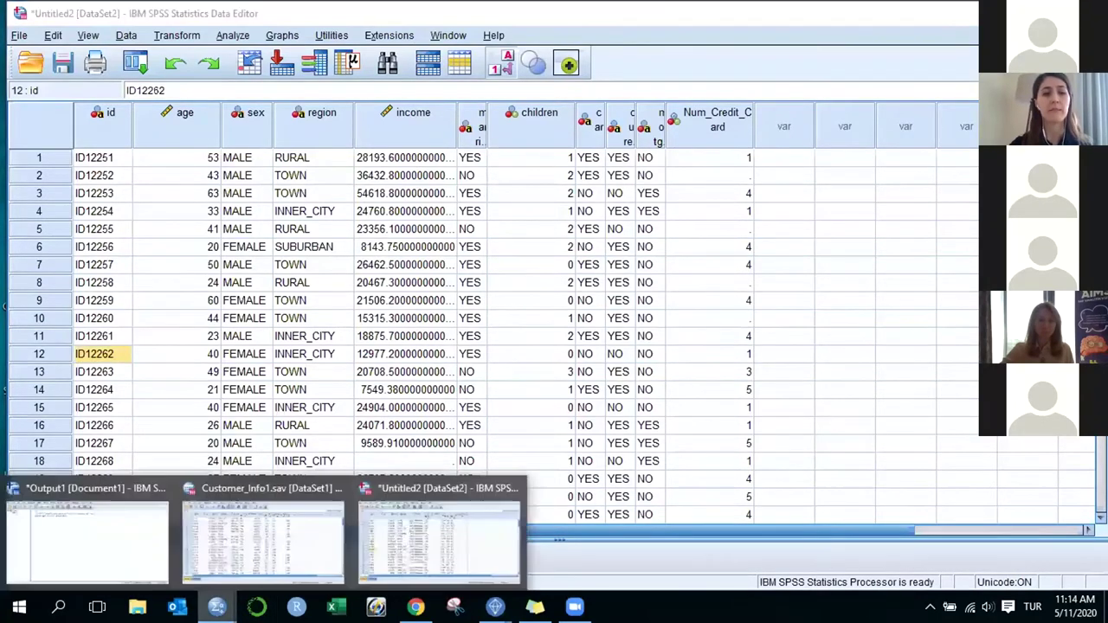
pyautogui.click(223, 565)
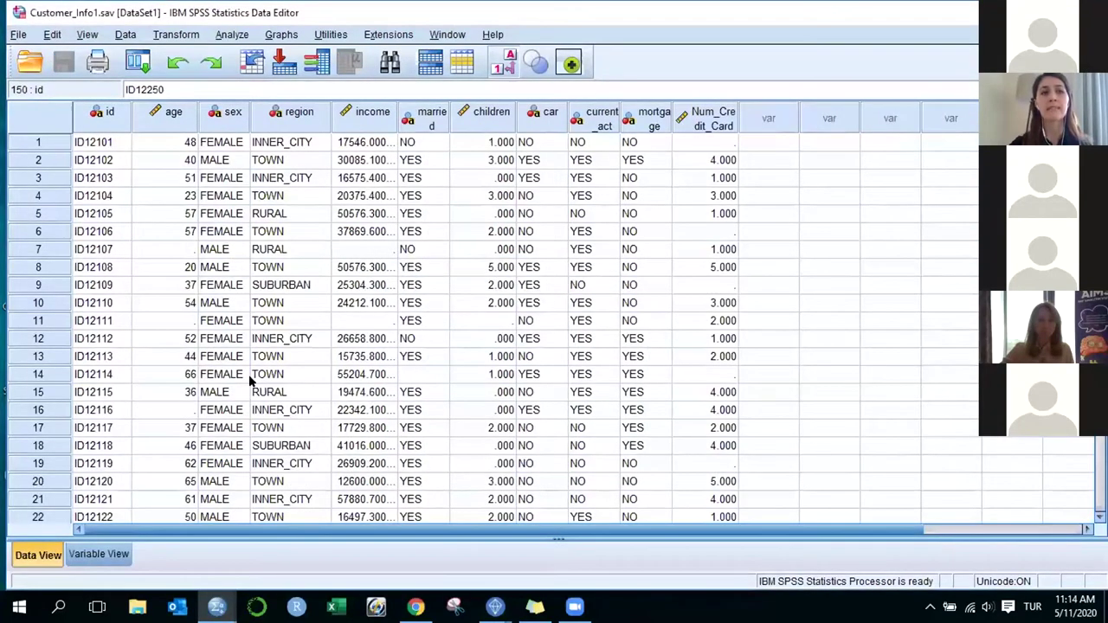
pyautogui.click(125, 35)
pyautogui.moveTo(223, 343)
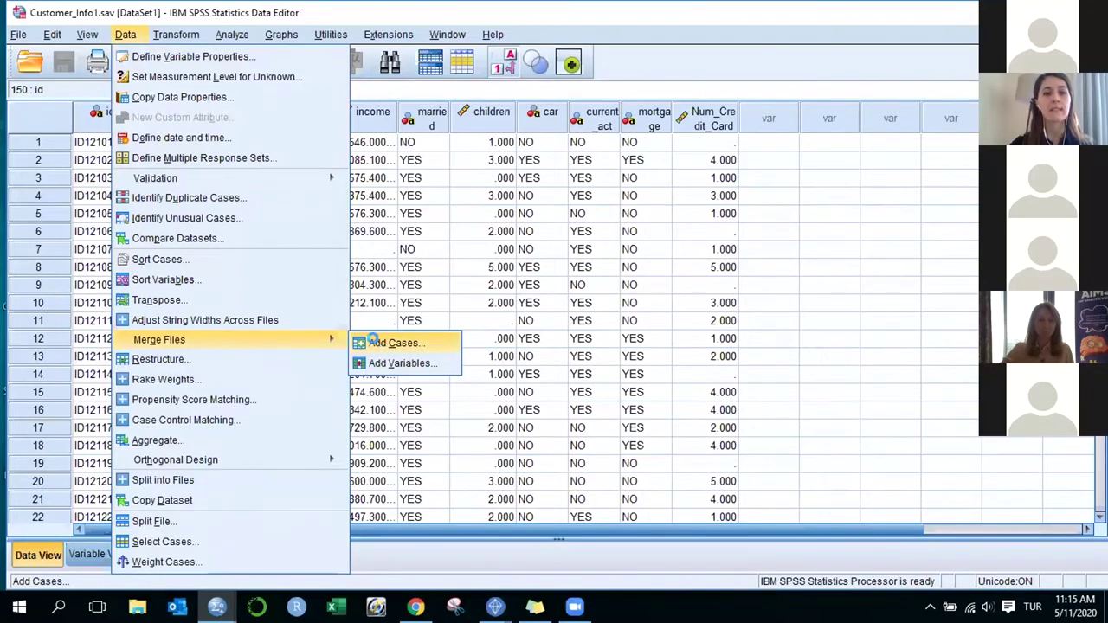
pyautogui.click(379, 345)
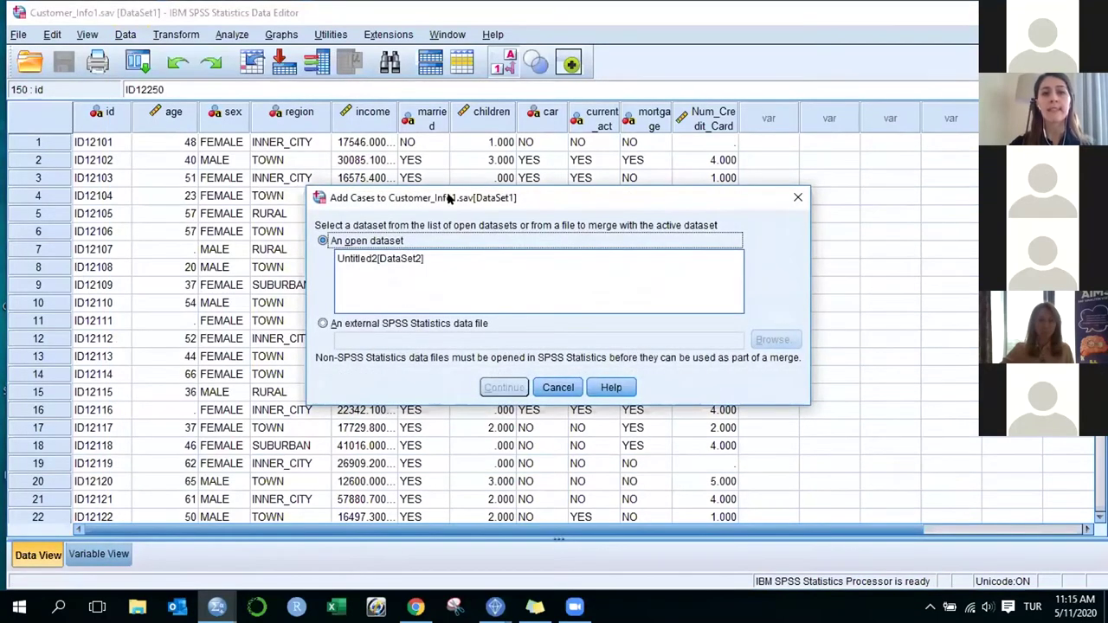
pyautogui.moveTo(450, 199); pyautogui.dragTo(449, 173)
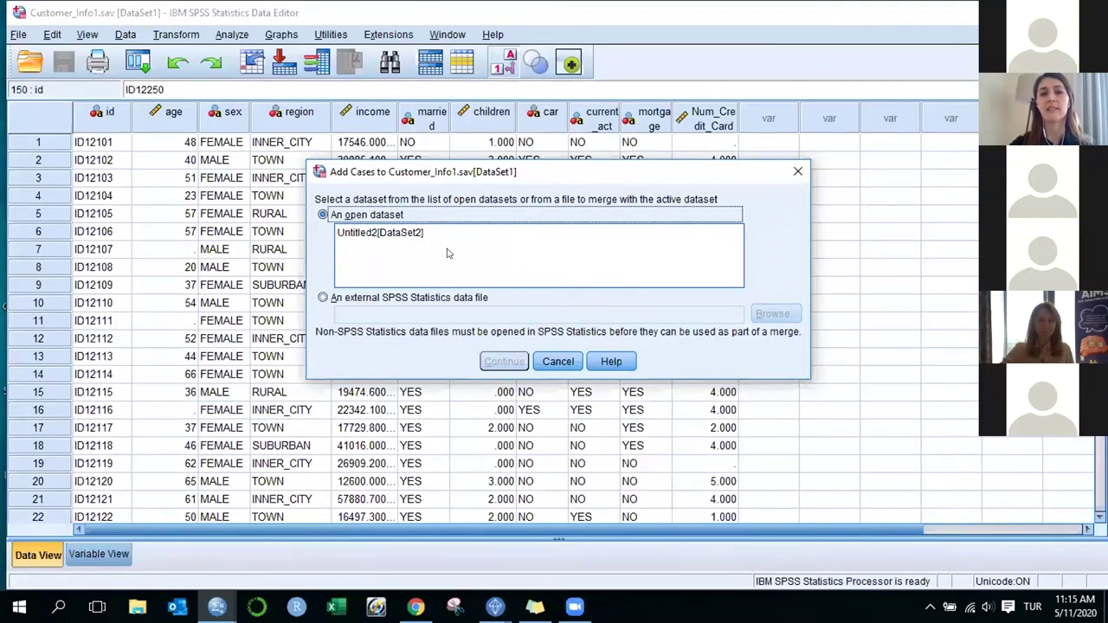
pyautogui.click(413, 237)
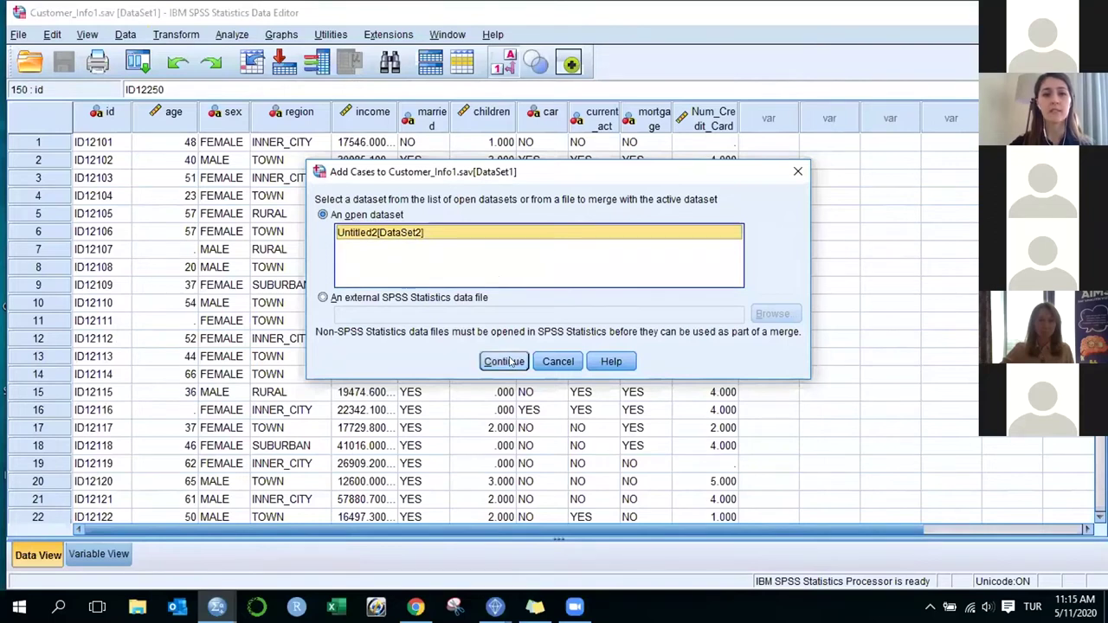
pyautogui.click(511, 360)
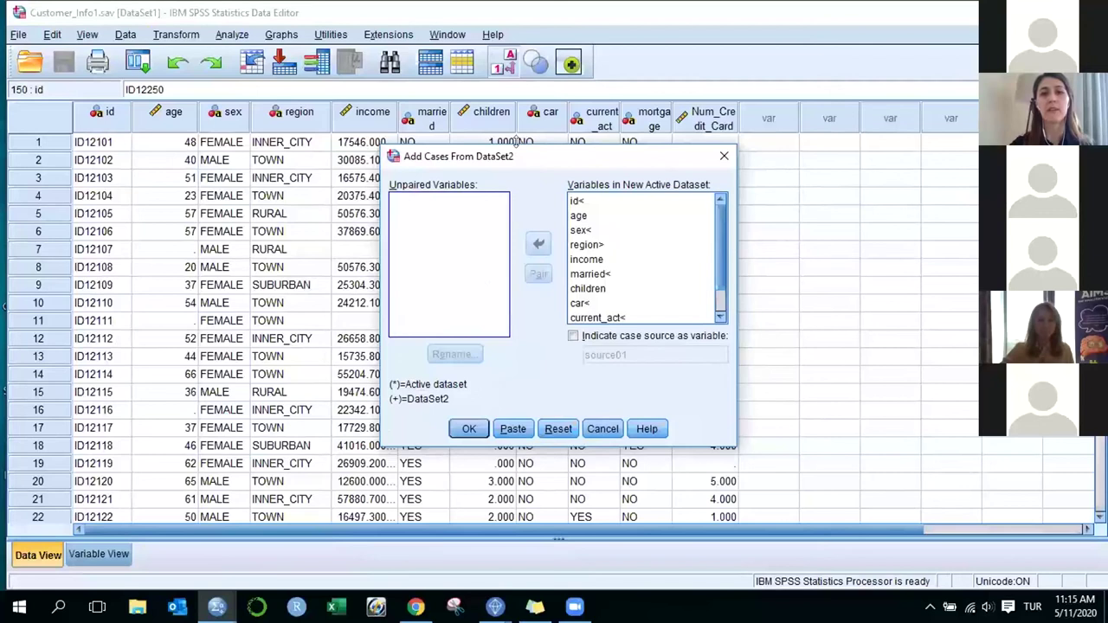
pyautogui.moveTo(516, 147); pyautogui.dragTo(516, 90)
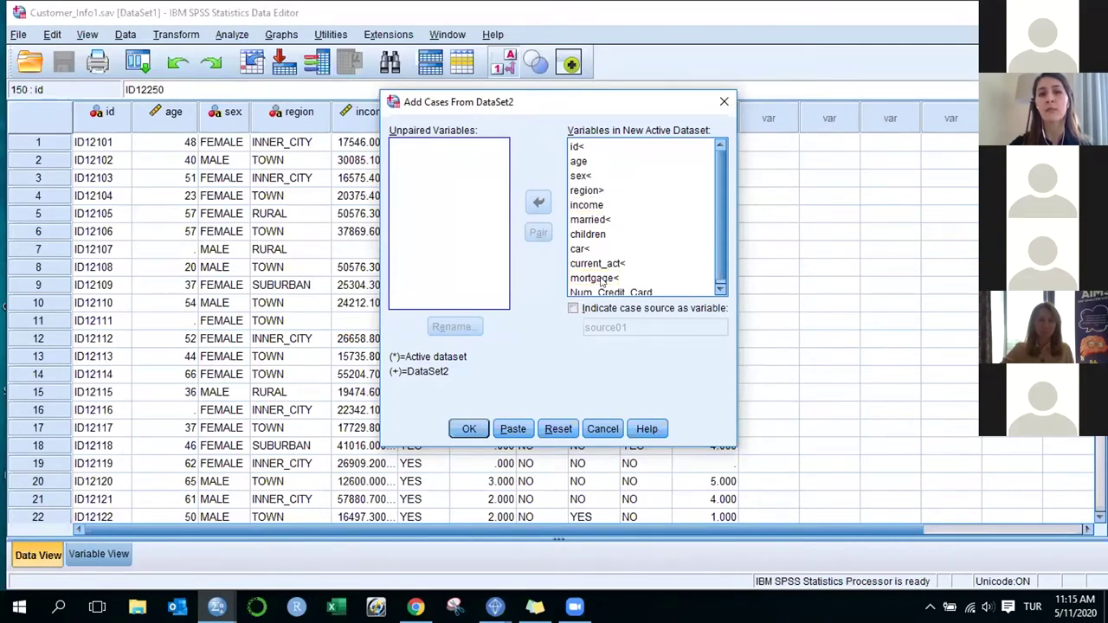
pyautogui.click(472, 430)
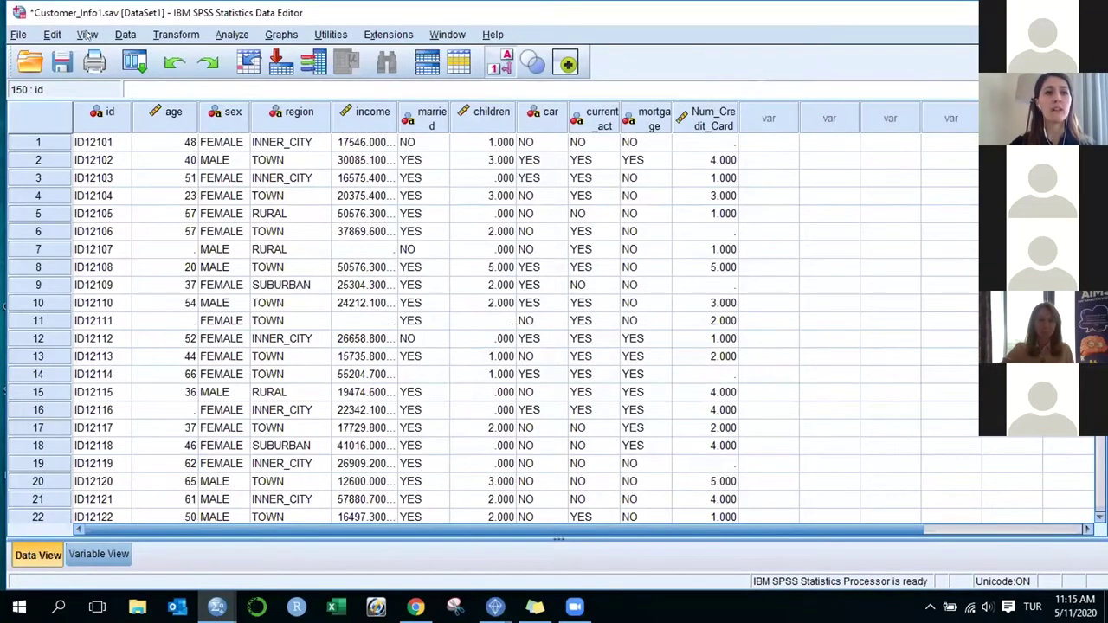
# Review the merged cases of Customer_Info1.sav down to the last row and return to the first
pyautogui.click(106, 320)
pyautogui.scroll(-20, 107, 329)
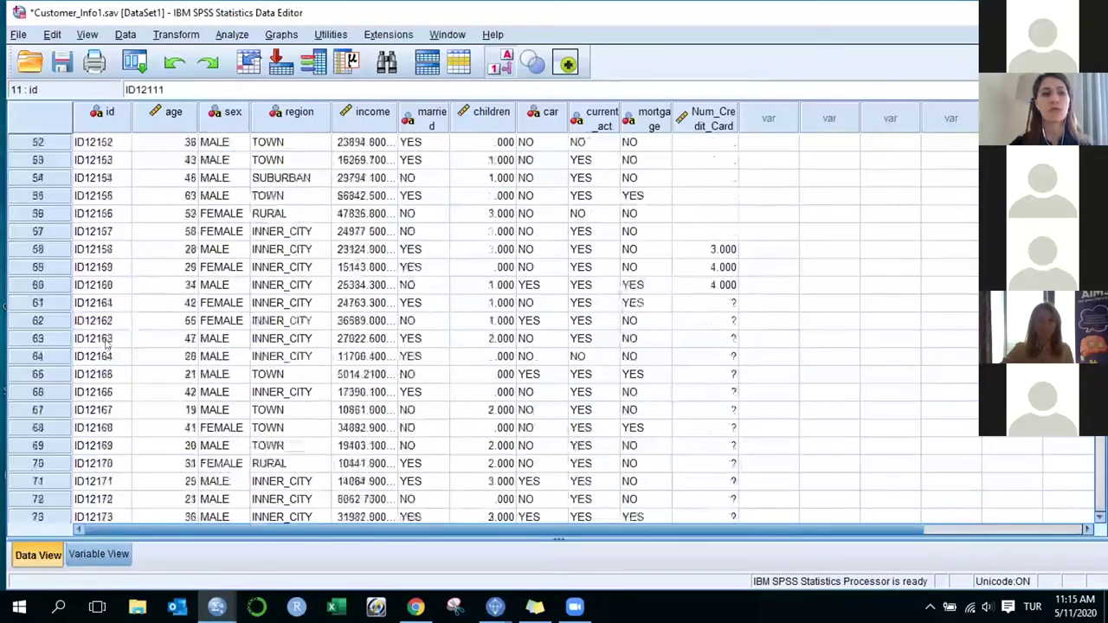
pyautogui.scroll(-20, 104, 344)
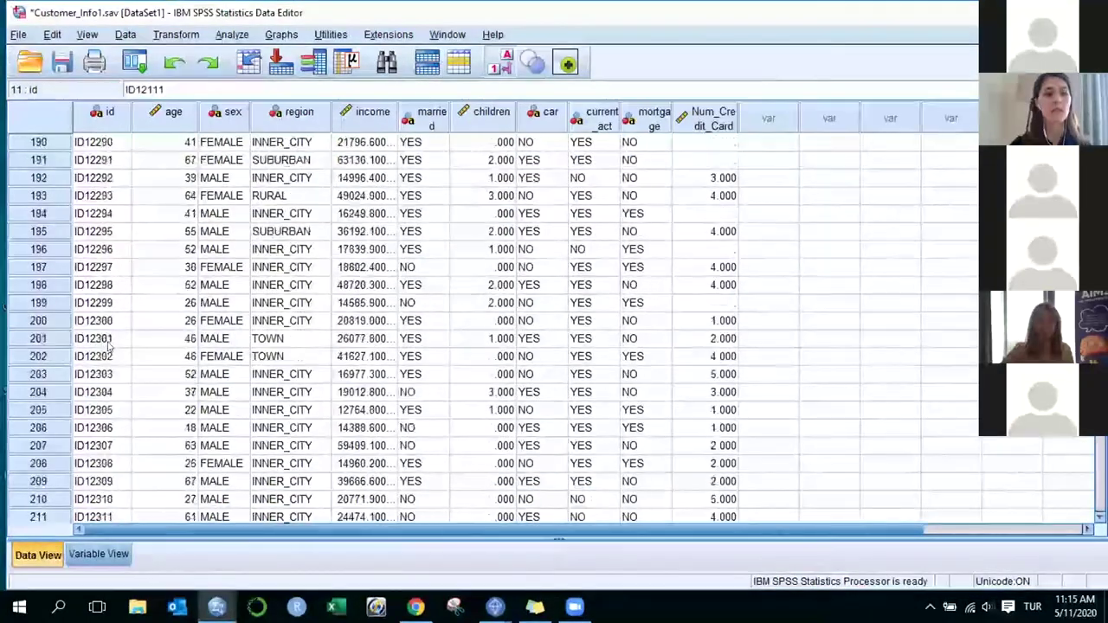
pyautogui.scroll(-18, 104, 342)
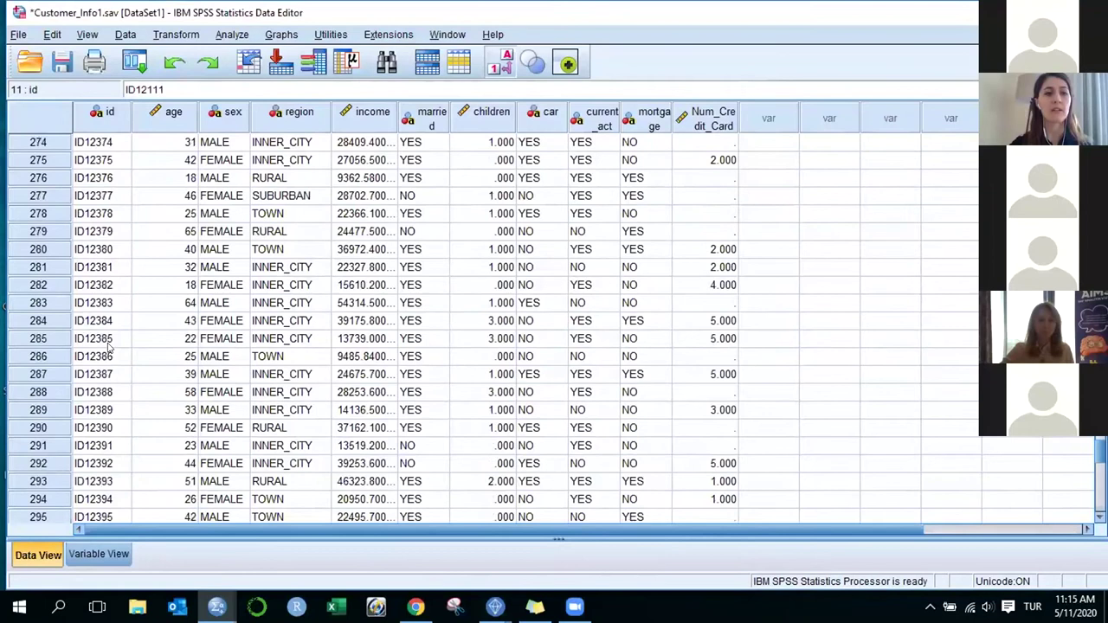
pyautogui.click(38, 231)
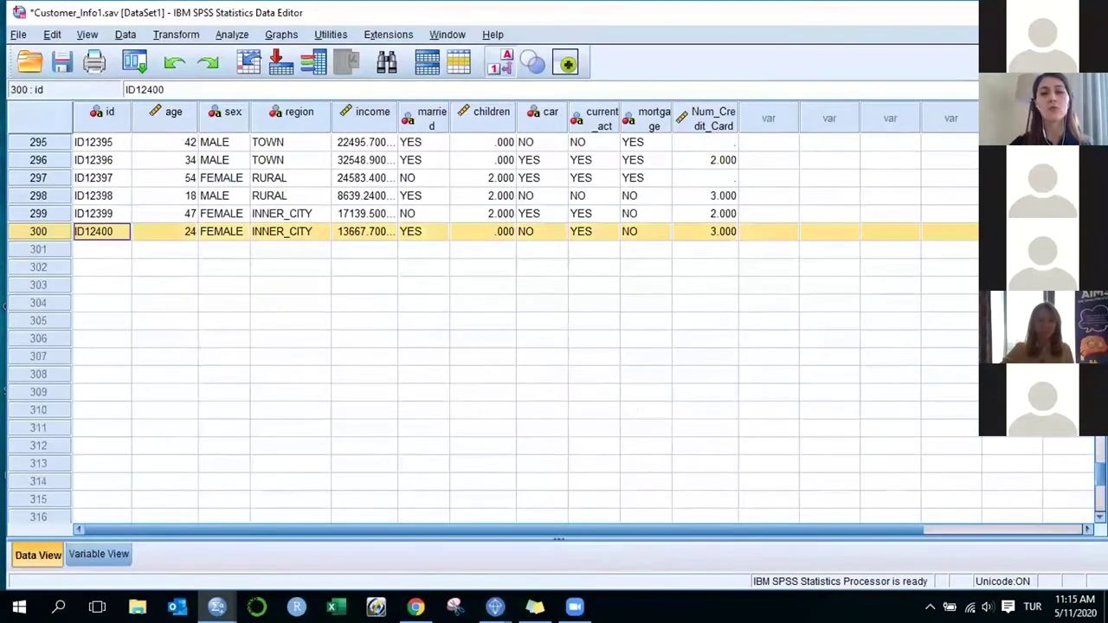
pyautogui.moveTo(1100, 475); pyautogui.dragTo(1100, 138)
# Switch to the imported Untitled2 [DataSet2] dataset and close it
pyautogui.moveTo(216, 606)
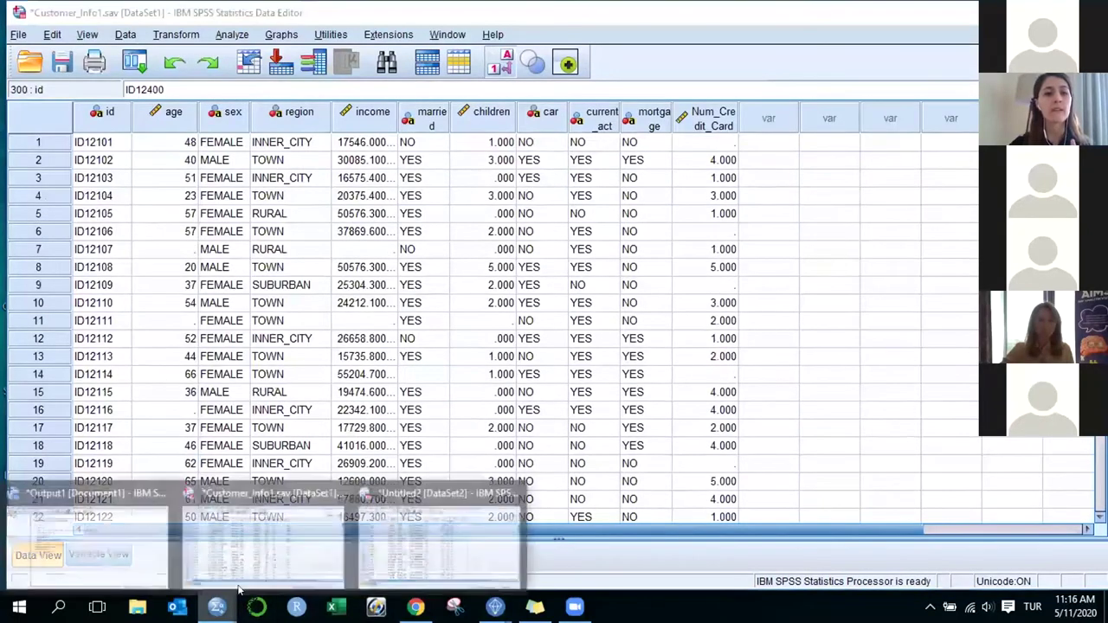
pyautogui.click(446, 546)
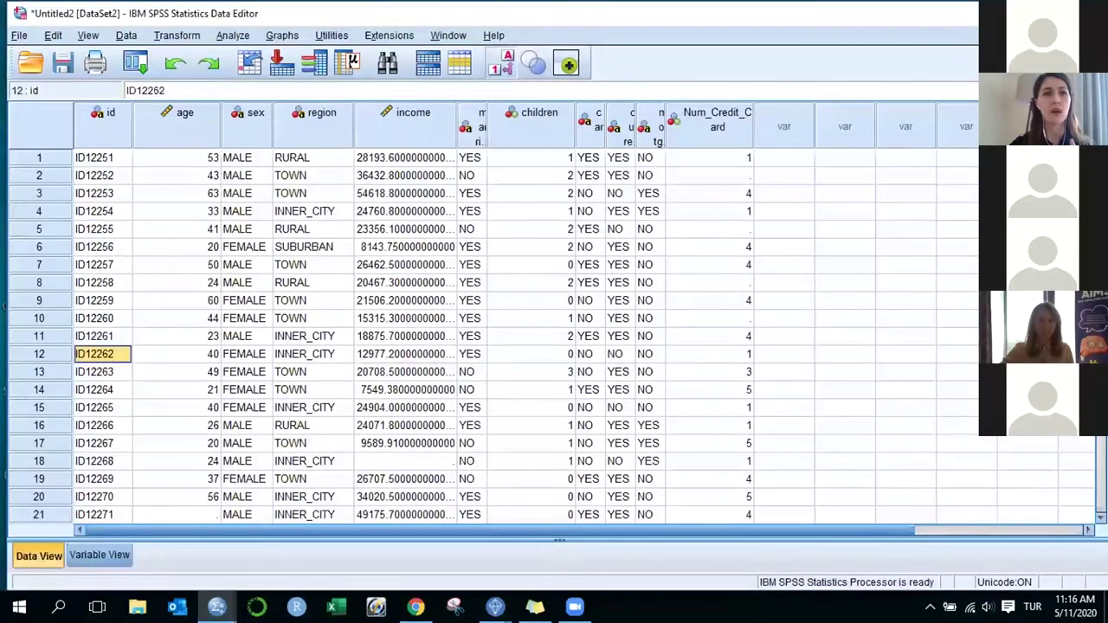
pyautogui.hotkey('alt', 'F4')
pyautogui.click(557, 343)
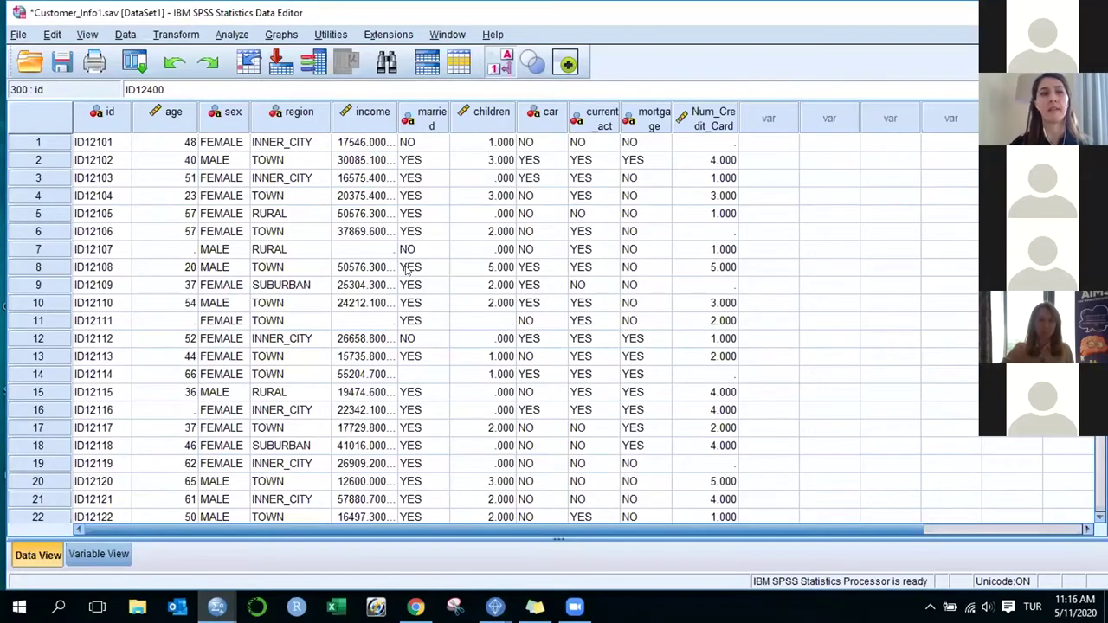
# Open the SPSS data file CampReturn.sav from the Statistics folder
pyautogui.click(18, 36)
pyautogui.moveTo(139, 75)
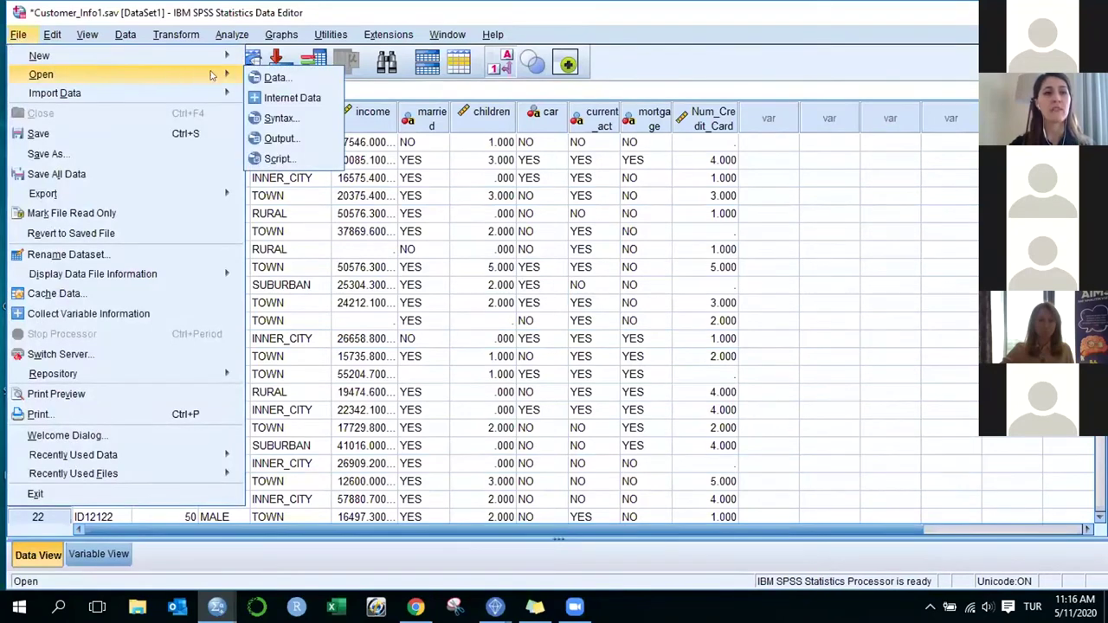
pyautogui.click(274, 78)
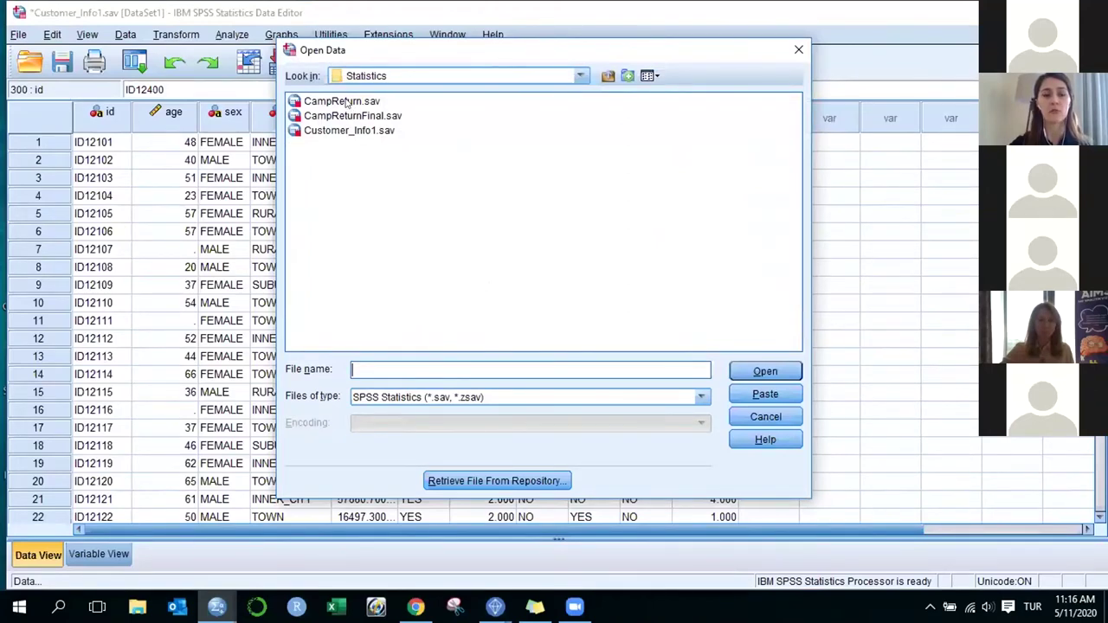
pyautogui.click(346, 103)
pyautogui.click(788, 372)
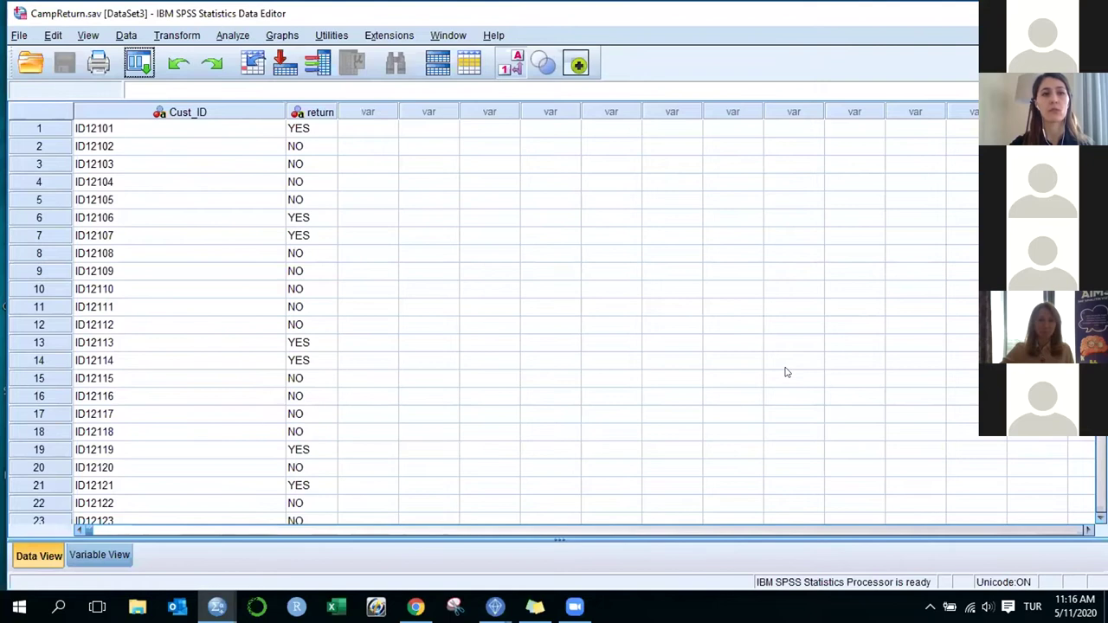
# Review the cases of CampReturn.sav down to the last row and return to the first
pyautogui.click(185, 203)
pyautogui.scroll(-16, 182, 255)
pyautogui.scroll(-20, 184, 259)
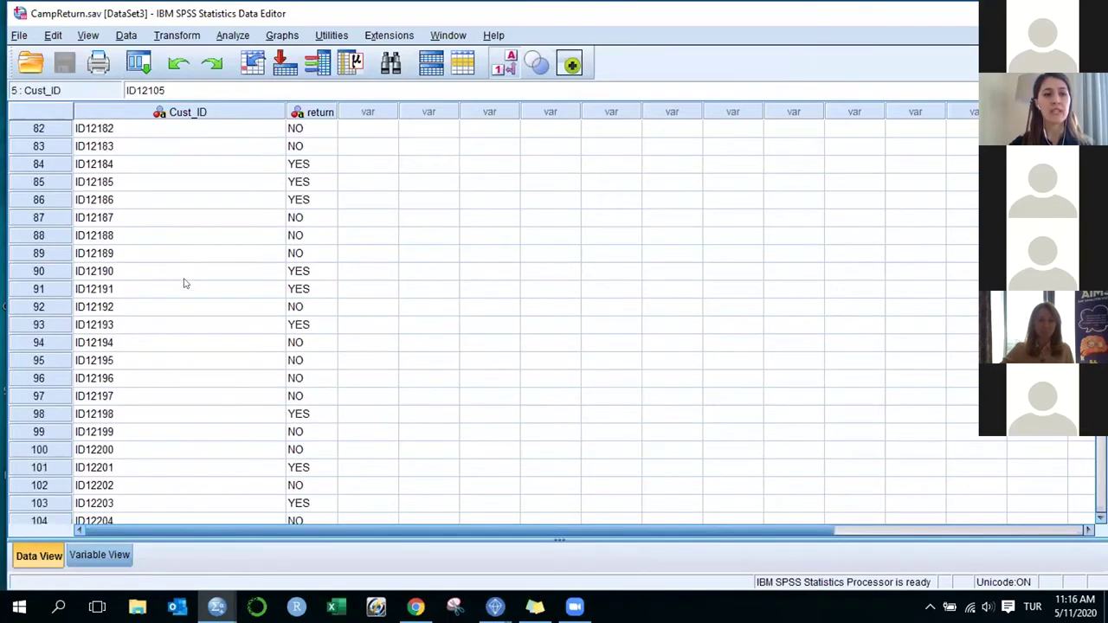
pyautogui.scroll(-15, 177, 388)
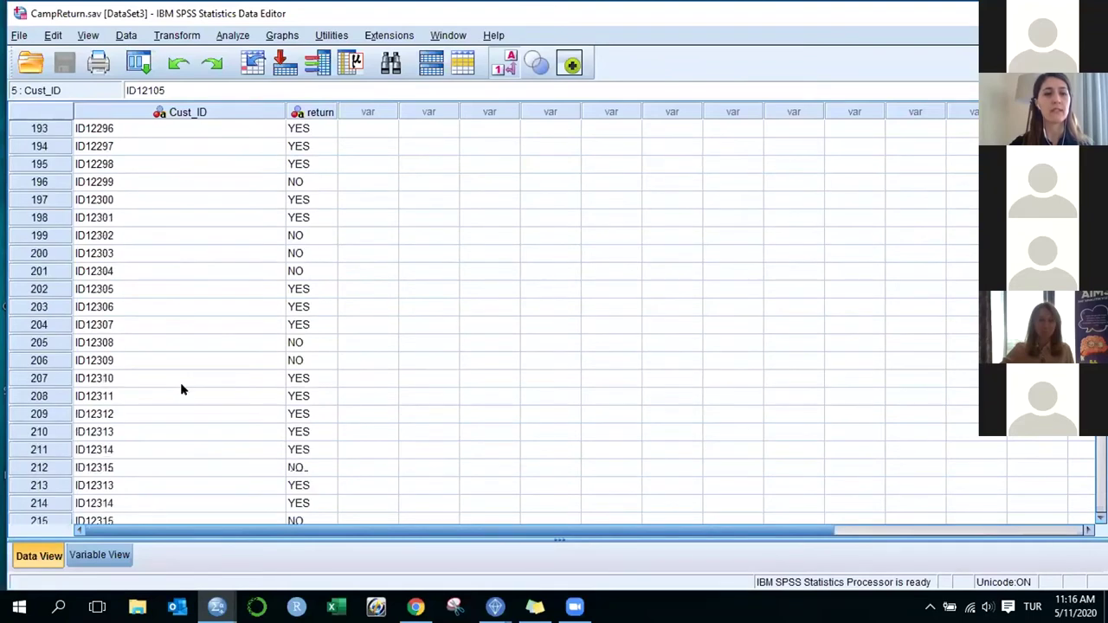
pyautogui.scroll(-17, 180, 385)
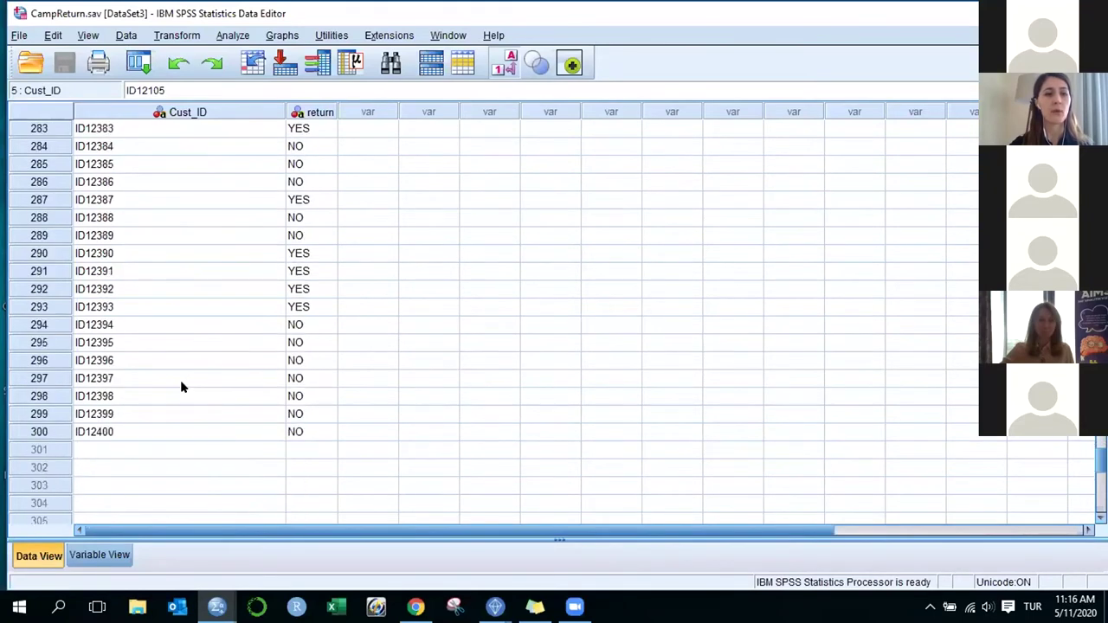
pyautogui.scroll(20, 272, 268)
pyautogui.scroll(20, 281, 245)
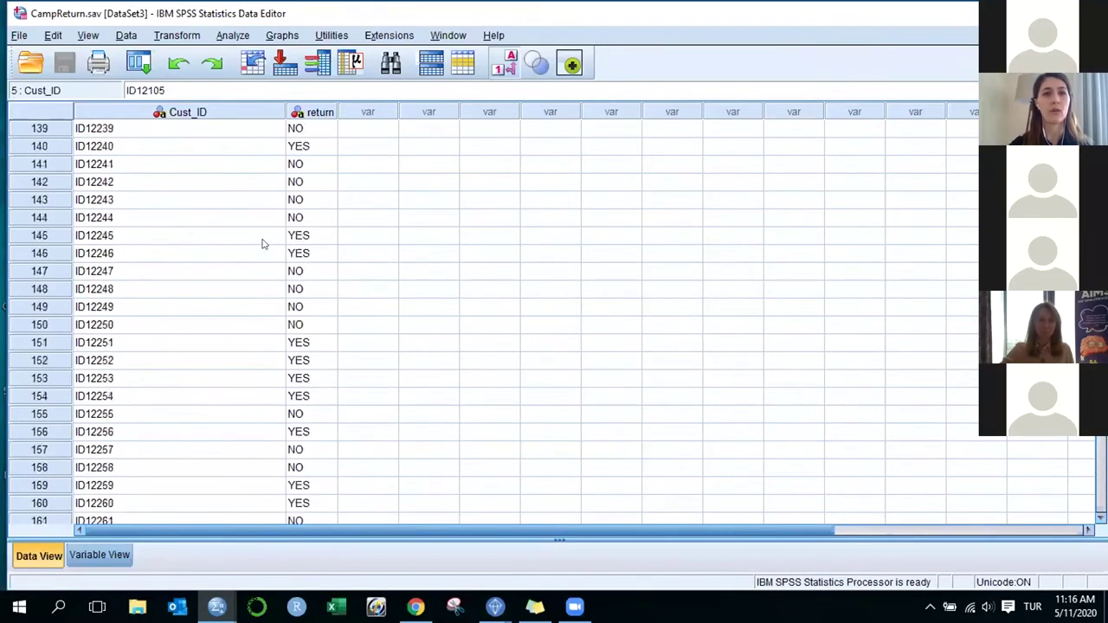
pyautogui.scroll(18, 258, 225)
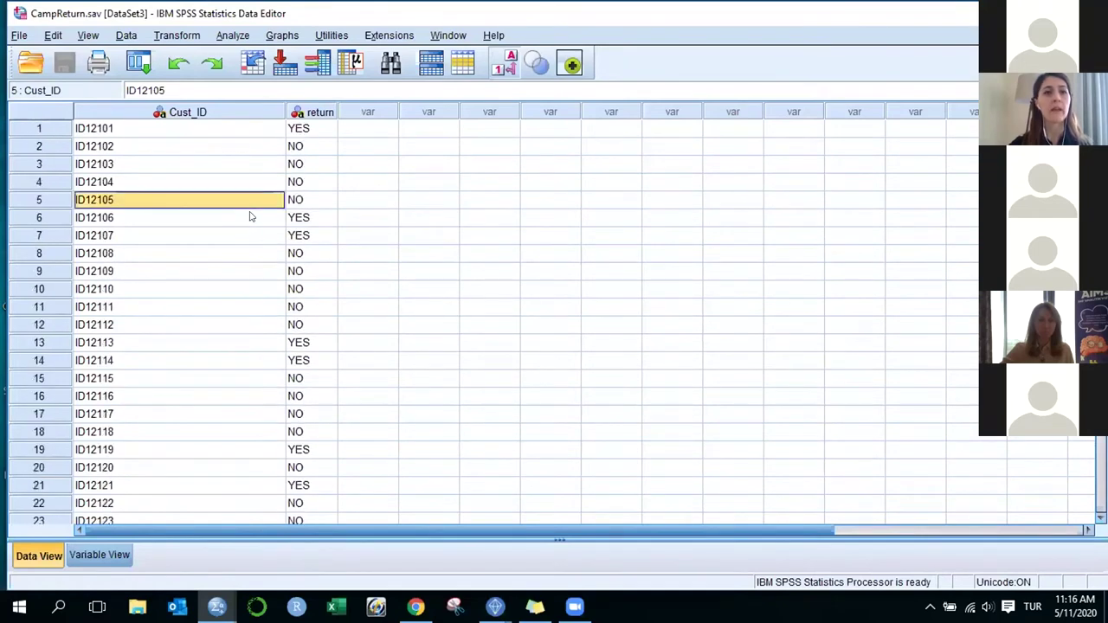
# Examine the return and Cust_ID variables of CampReturn.sav and how they apply to an individual customer row
pyautogui.click(213, 131)
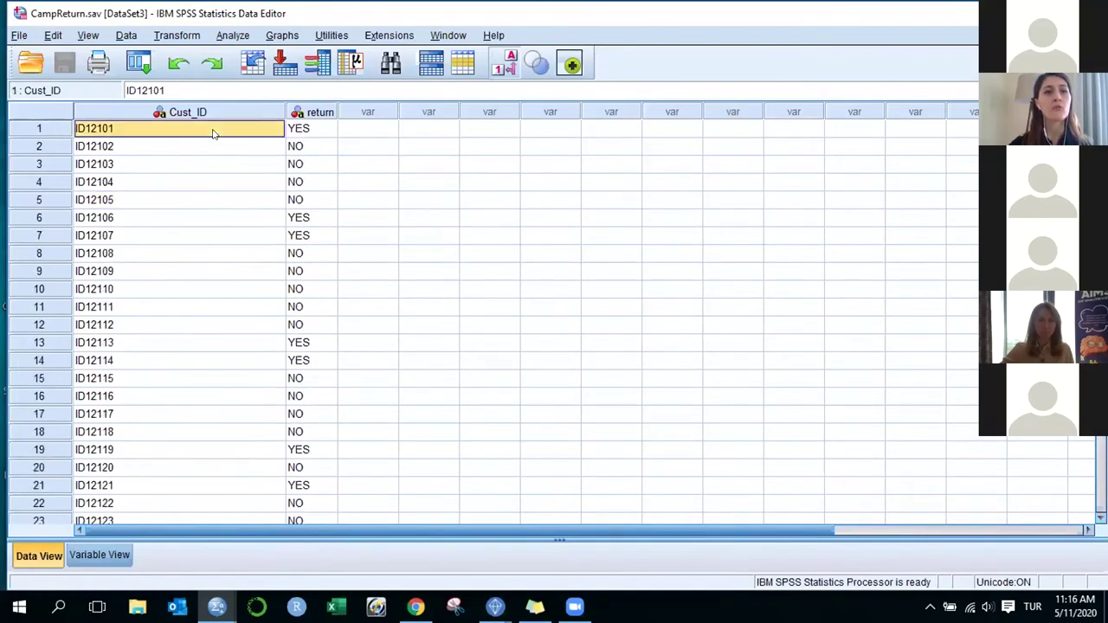
pyautogui.click(314, 114)
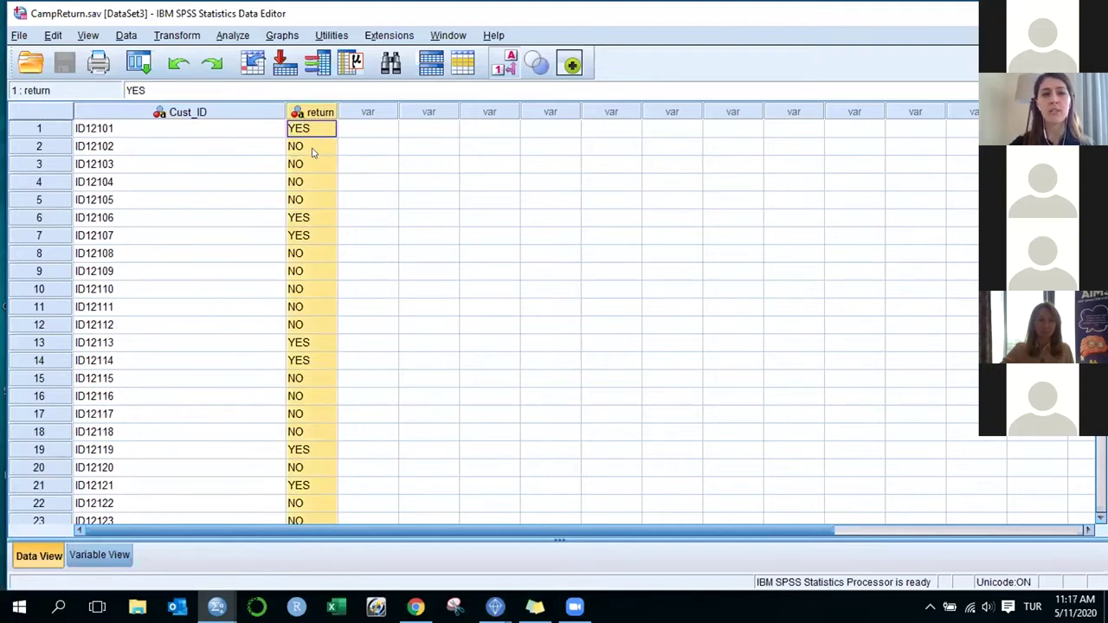
pyautogui.click(51, 146)
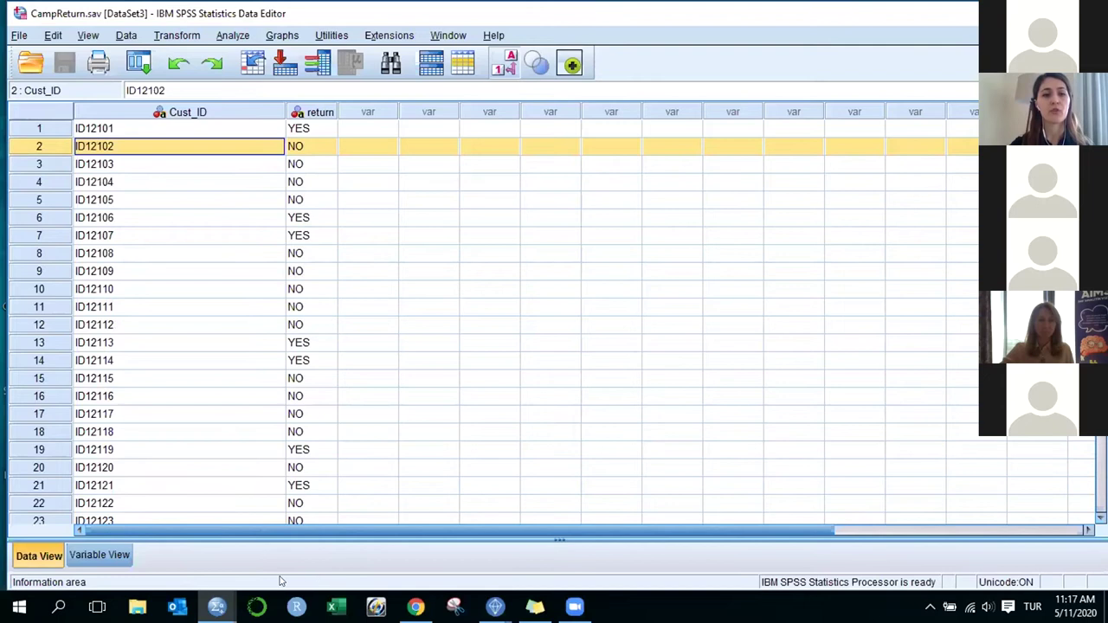
pyautogui.click(202, 114)
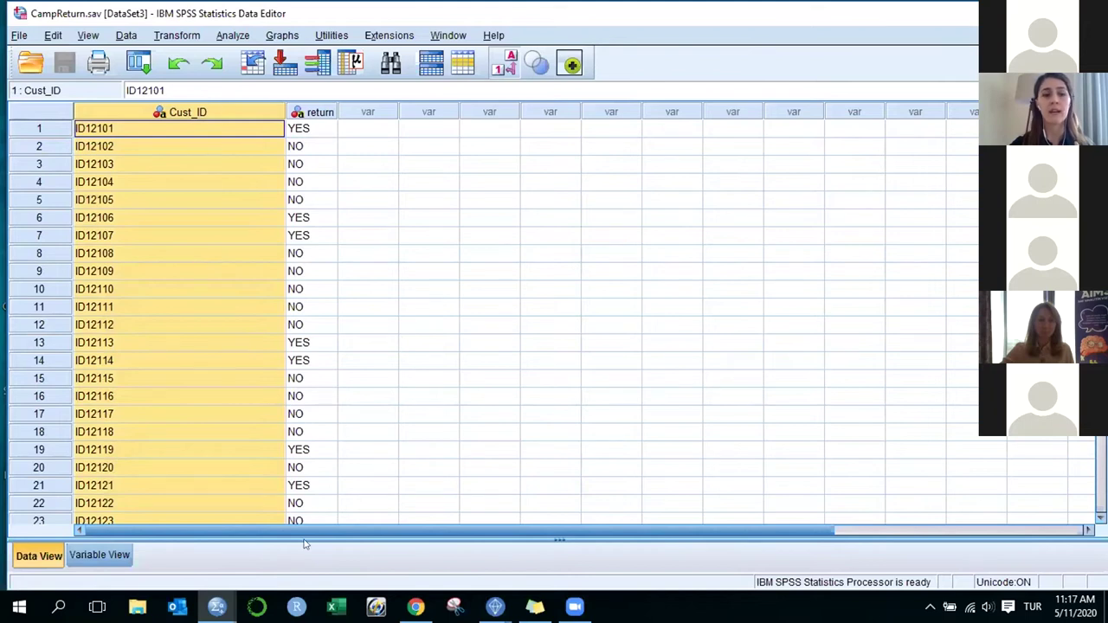
# Switch to Customer_Info1.sav and begin an Add Variables merge with the open dataset CampReturn.sav [DataSet3]
pyautogui.moveTo(216, 606)
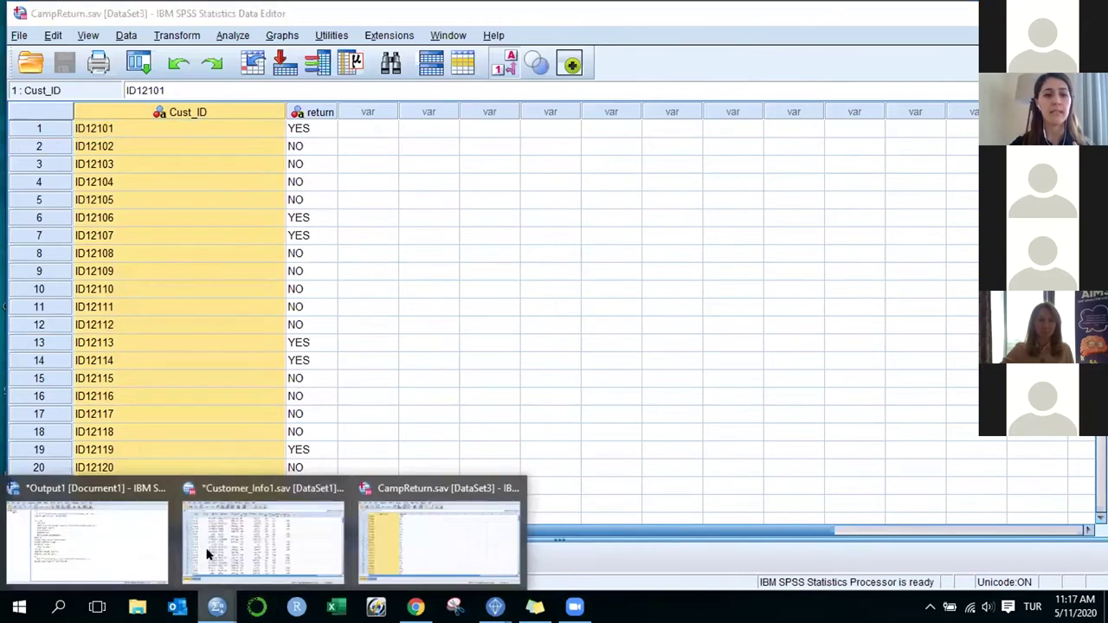
pyautogui.click(239, 490)
pyautogui.click(108, 115)
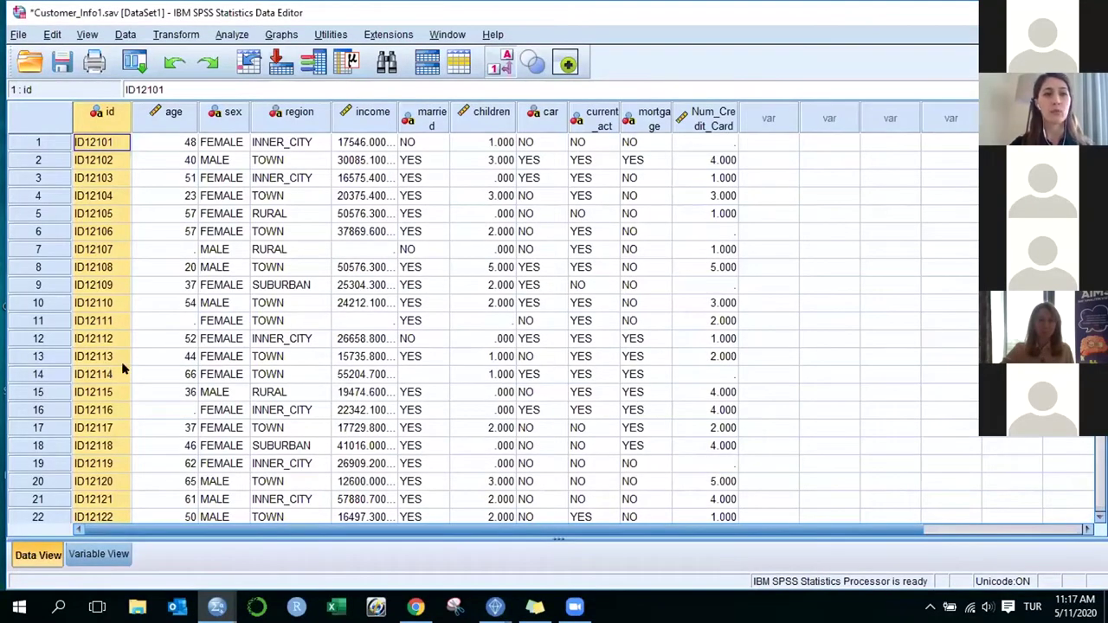
pyautogui.click(127, 35)
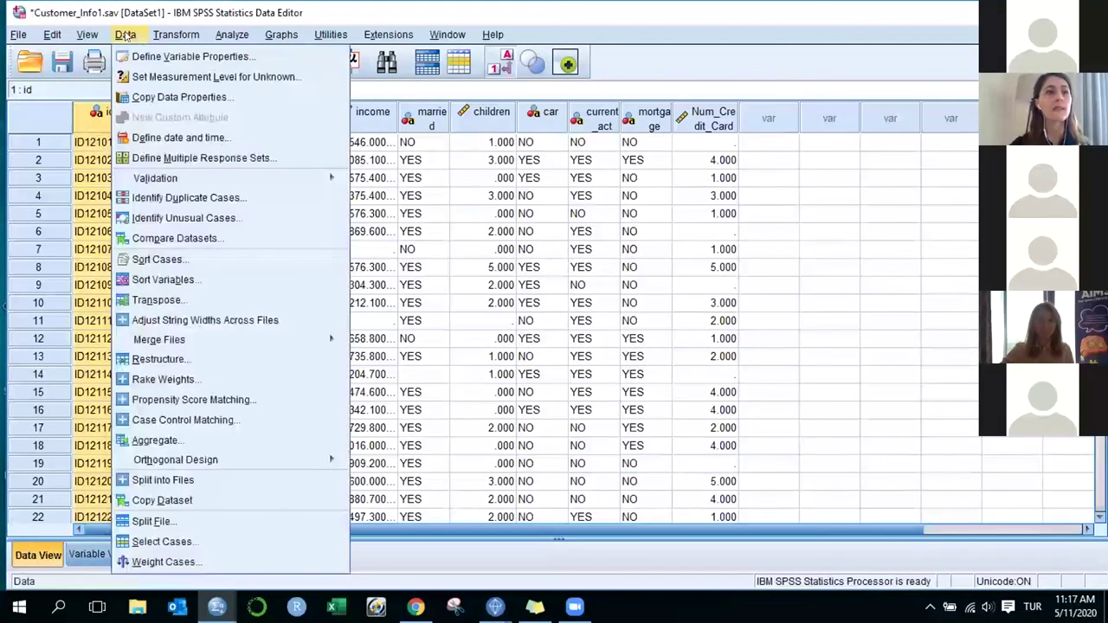
pyautogui.moveTo(295, 340)
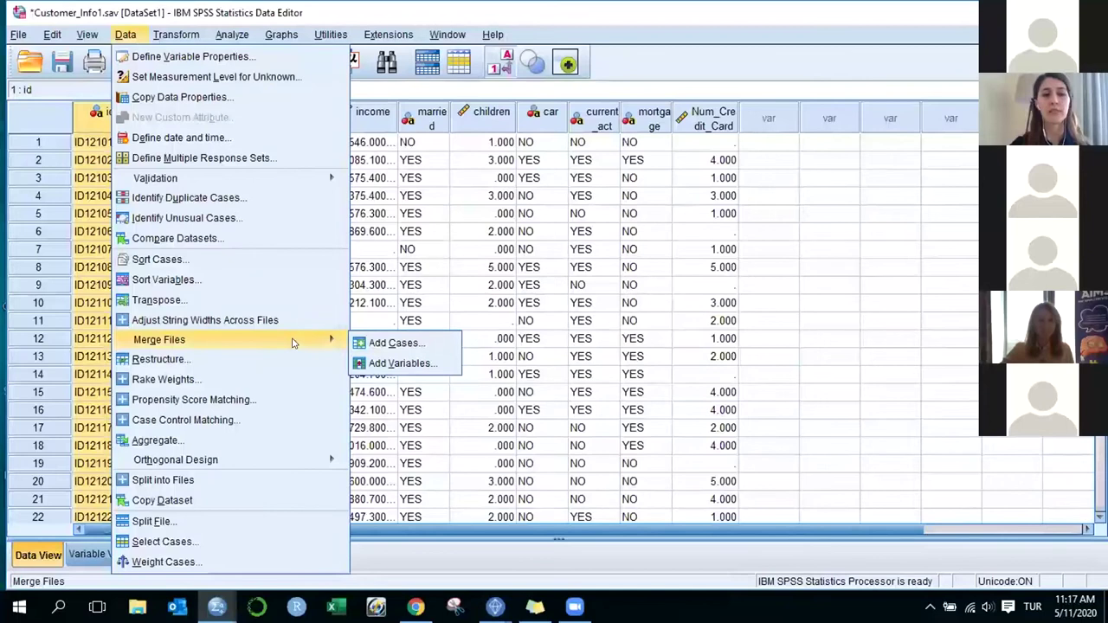
pyautogui.click(372, 363)
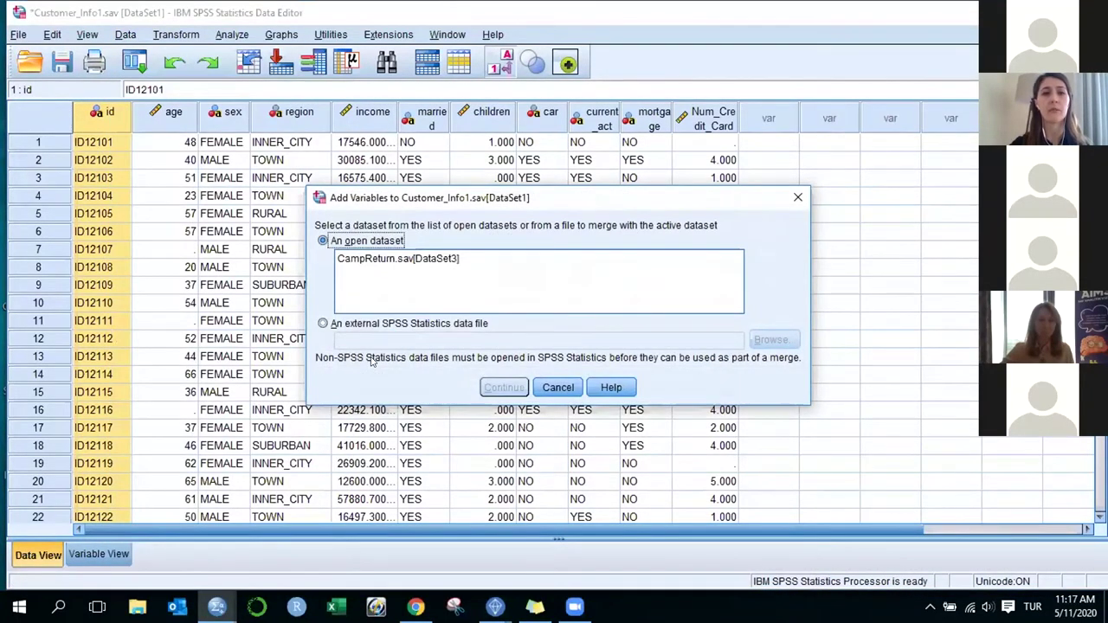
pyautogui.click(381, 261)
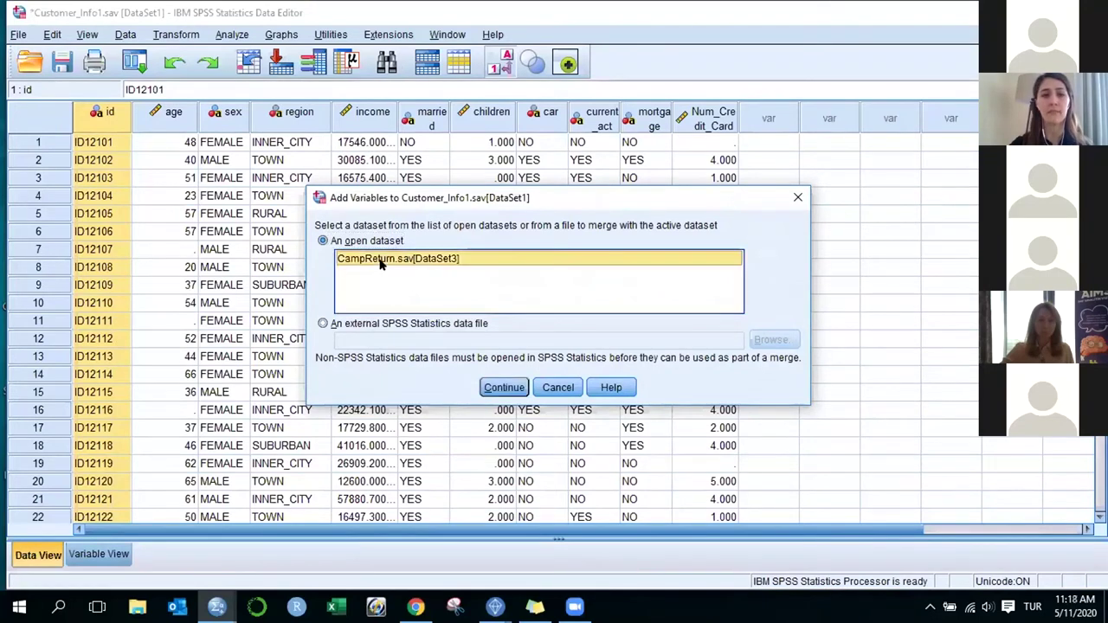
pyautogui.click(504, 388)
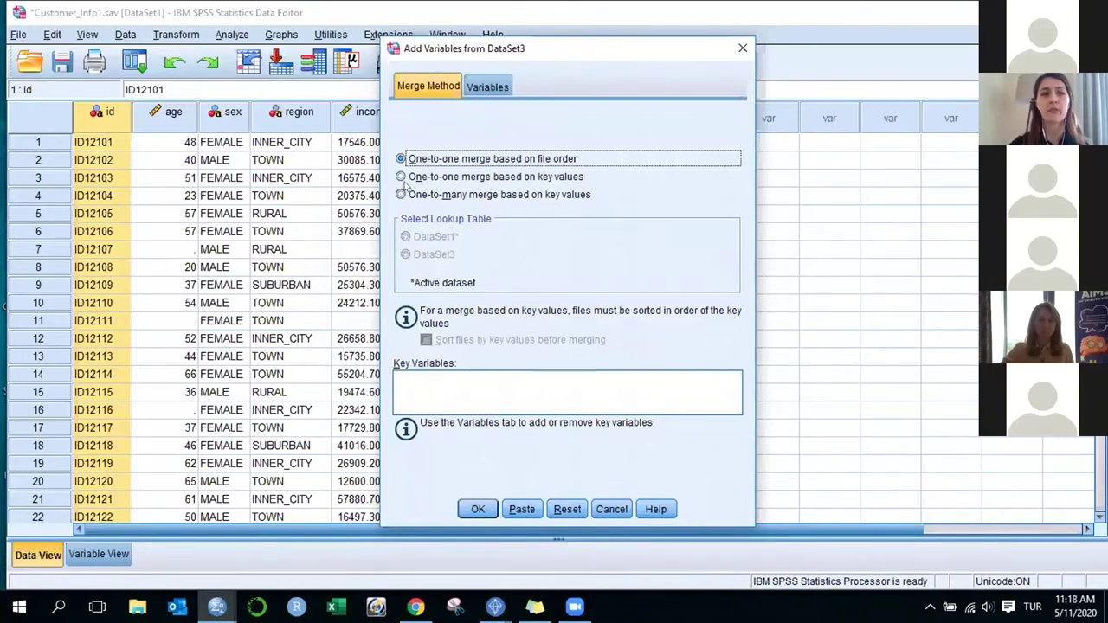
# Set the merge to one-to-one based on key values and move id and Cust_ID to the excluded variables
pyautogui.click(402, 177)
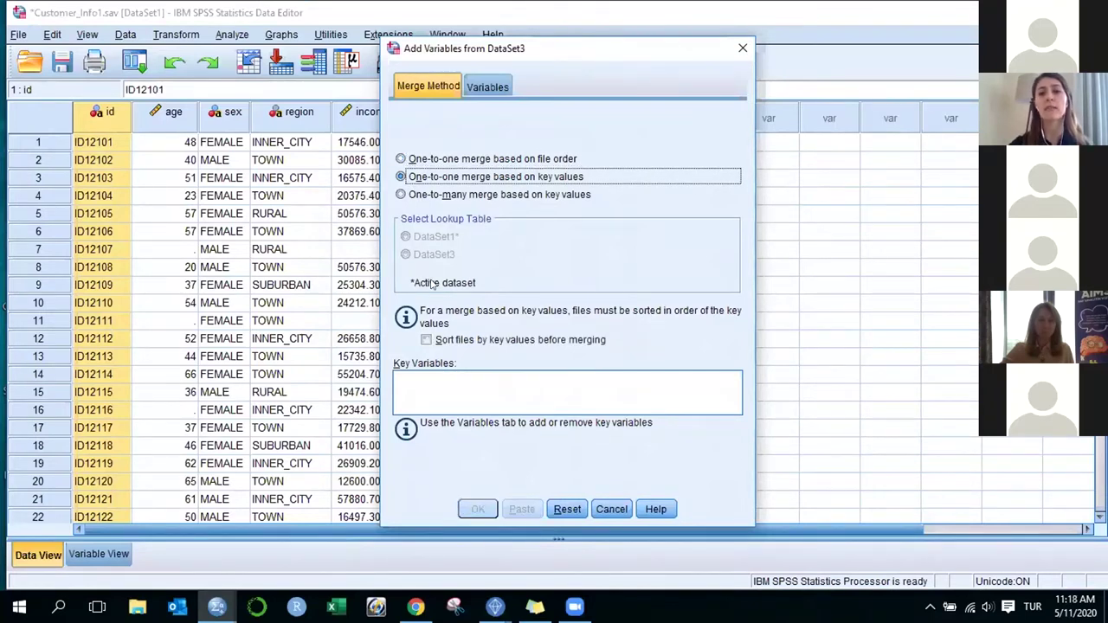
pyautogui.click(481, 91)
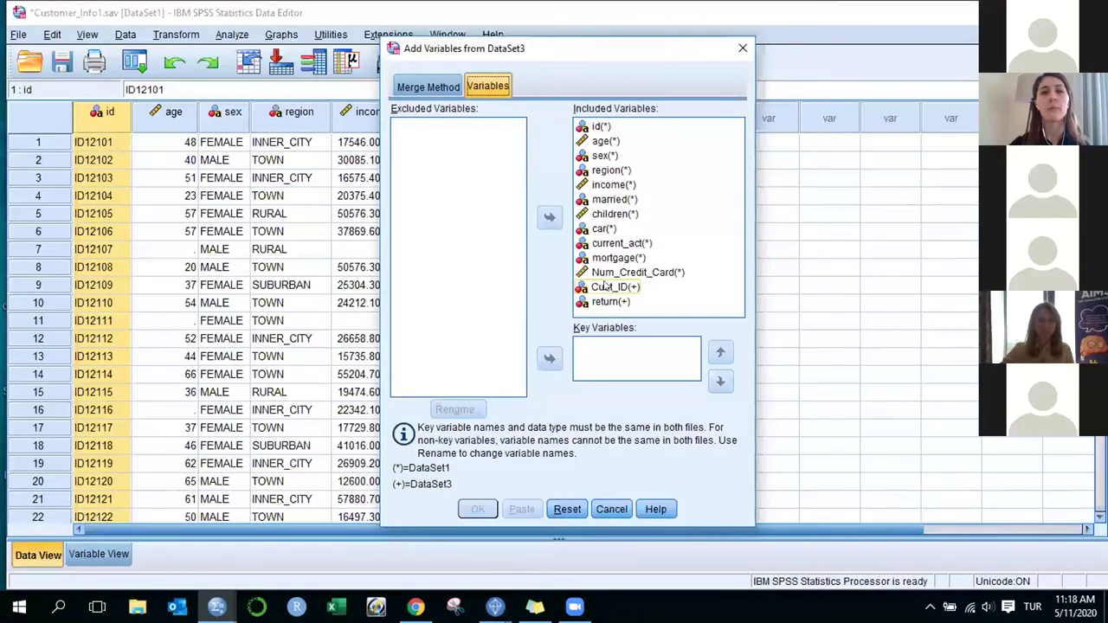
pyautogui.click(601, 126)
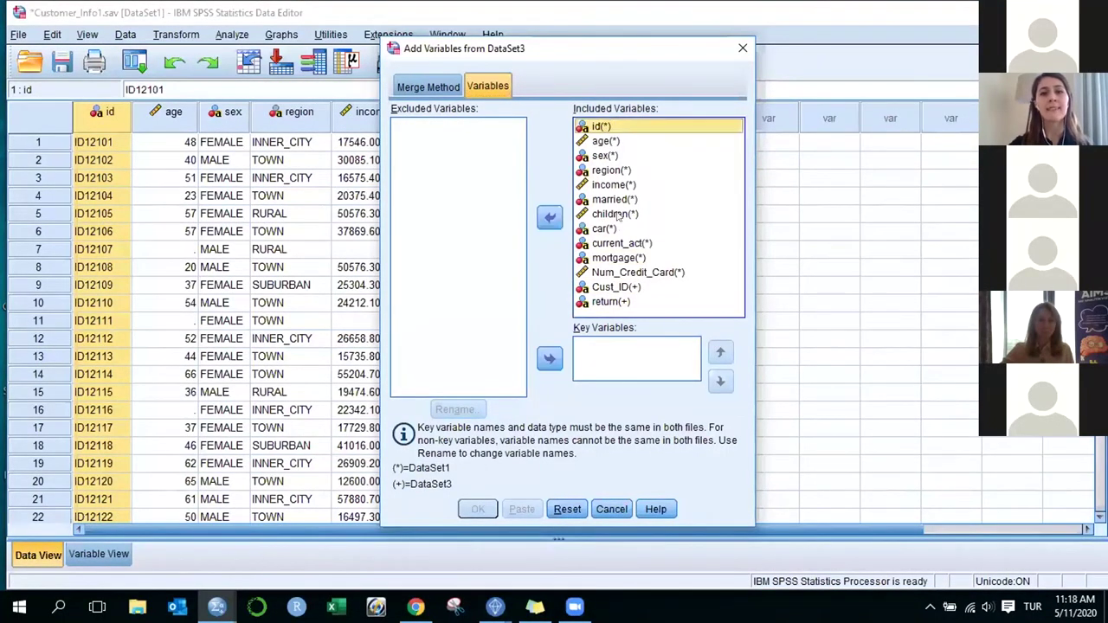
pyautogui.keyDown('ctrl'); pyautogui.click(617, 287); pyautogui.keyUp('ctrl')
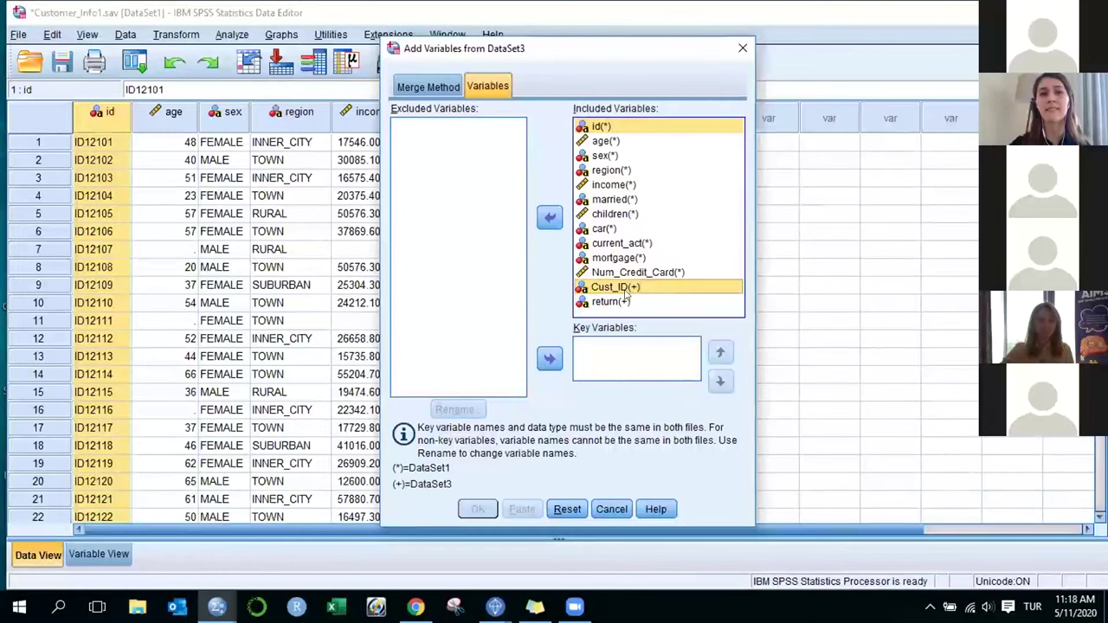
pyautogui.click(551, 218)
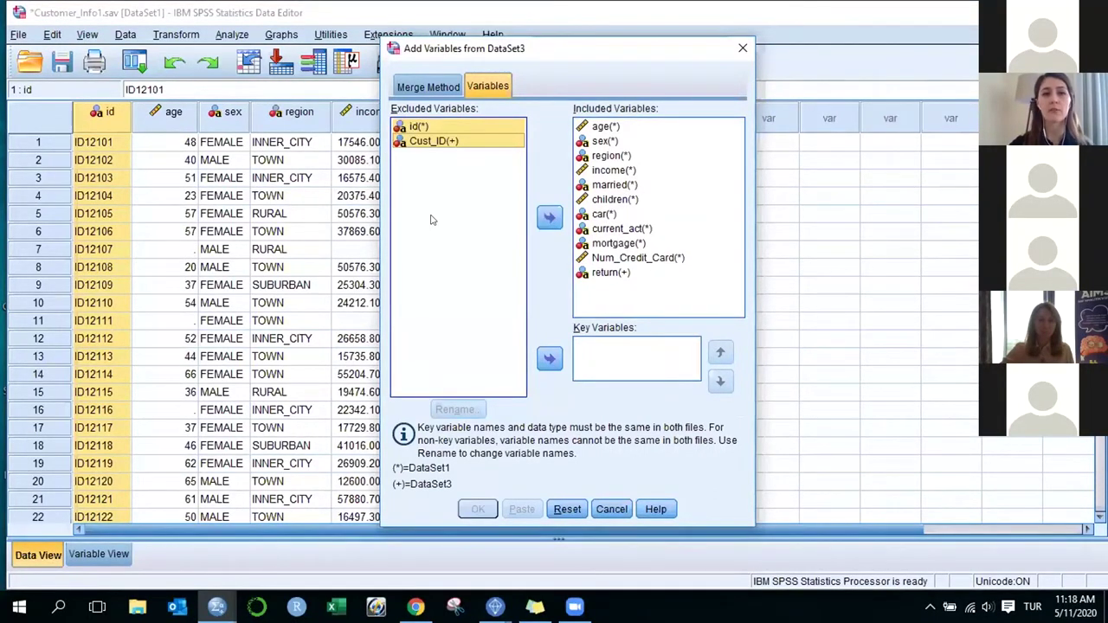
# Rename the excluded variable Cust_ID from DataSet3 to id for the merge
pyautogui.click(435, 142)
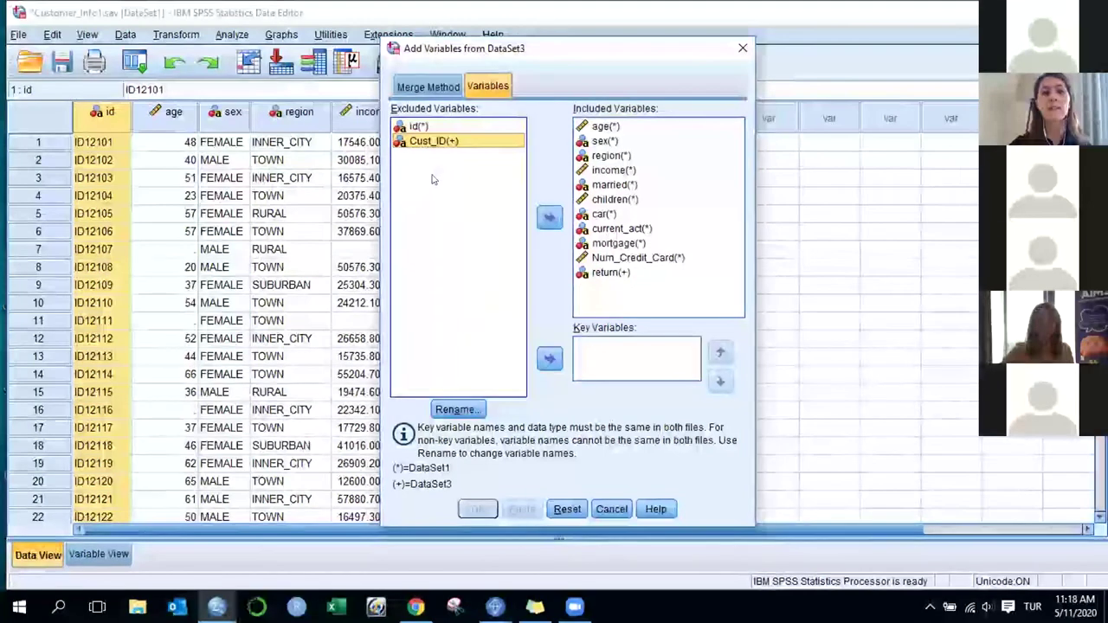
pyautogui.click(459, 406)
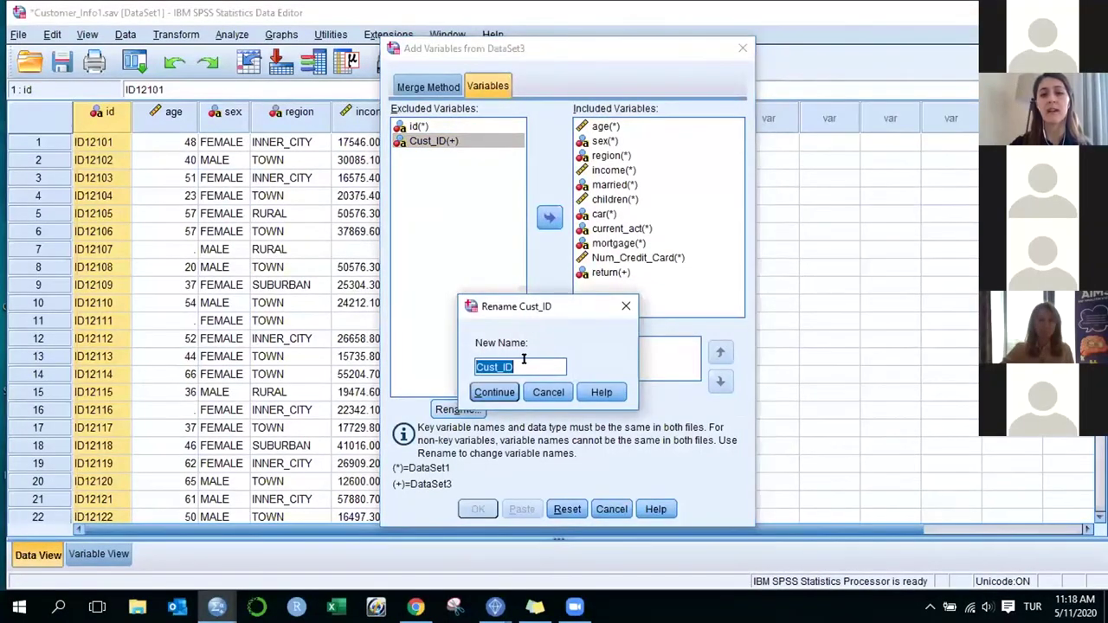
pyautogui.press('BackSpace')
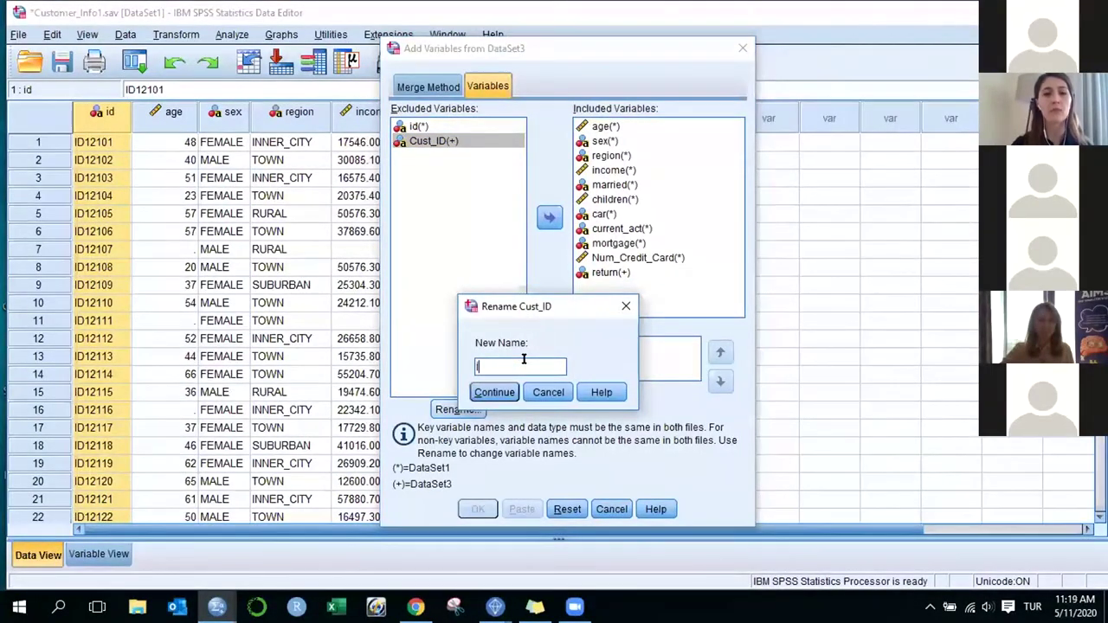
pyautogui.write('is')
pyautogui.press('BackSpace')
pyautogui.write('d')
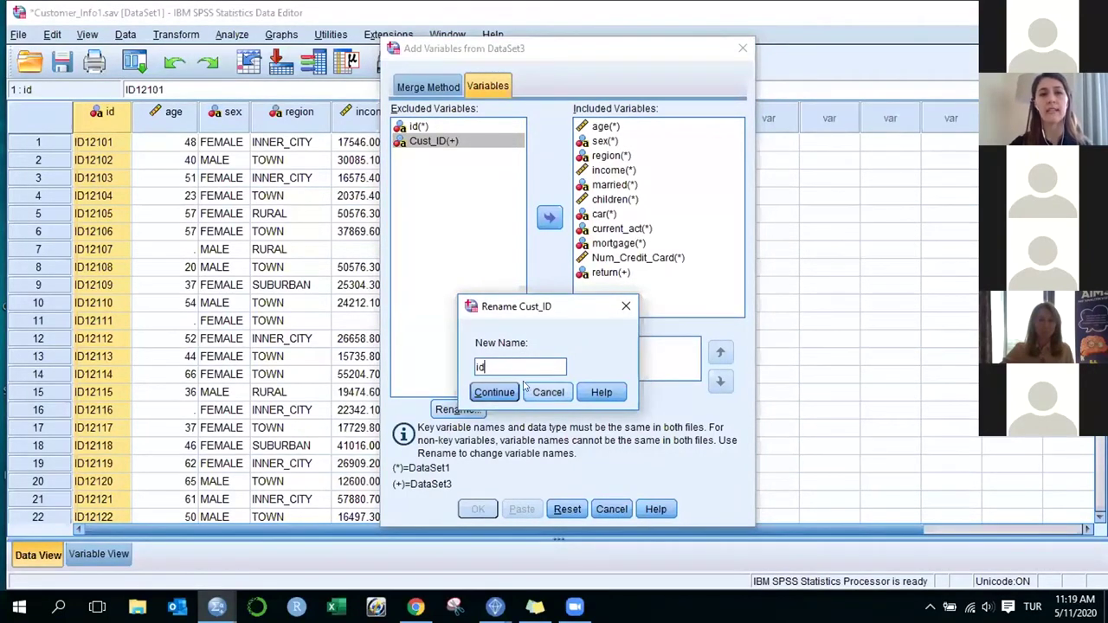
pyautogui.click(494, 392)
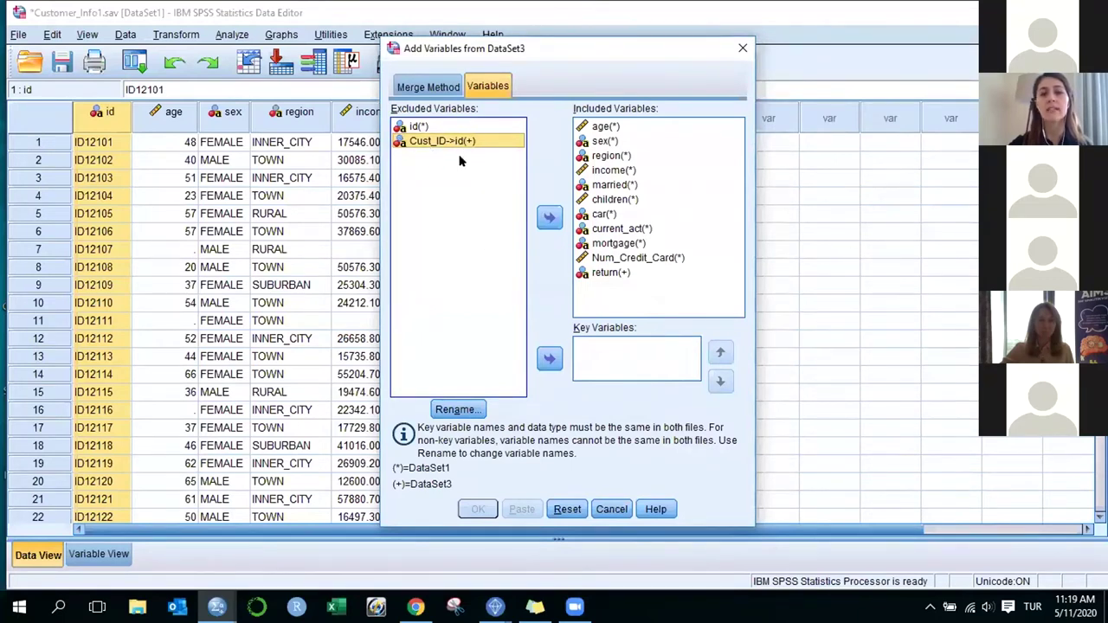
# Make id the key variable, enable sorting the files by key values before merging, and run the merge
pyautogui.click(550, 358)
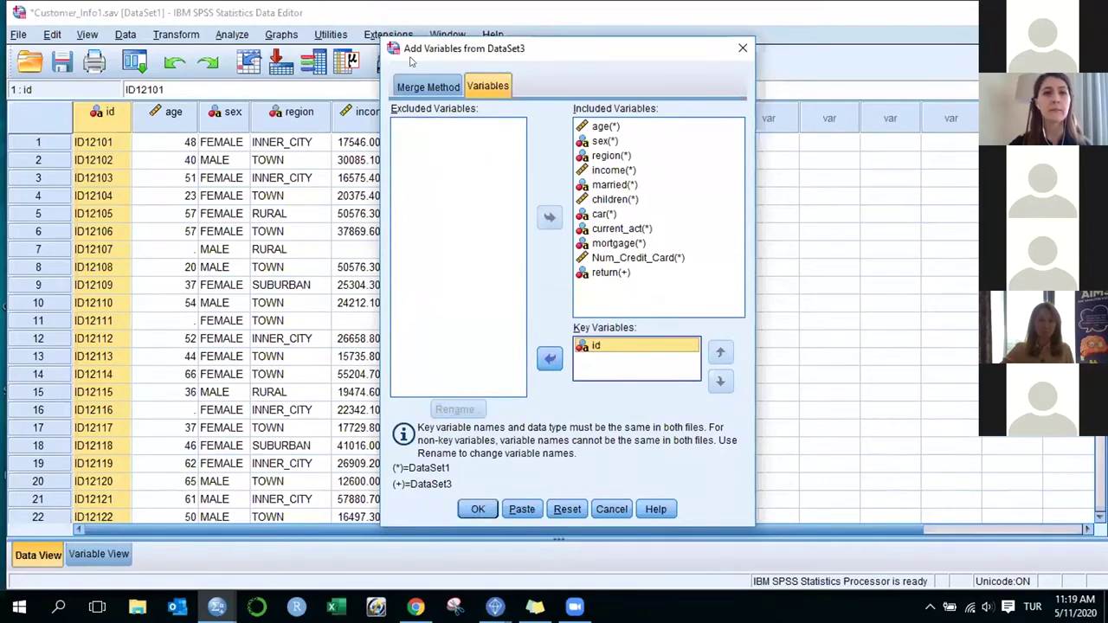
pyautogui.click(424, 88)
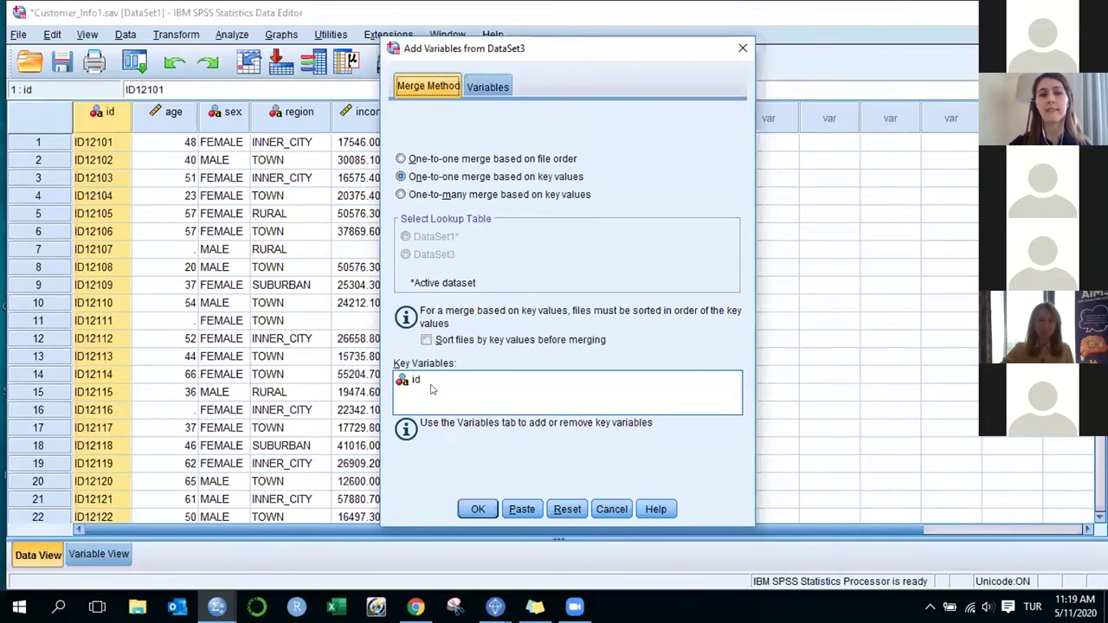
pyautogui.click(426, 341)
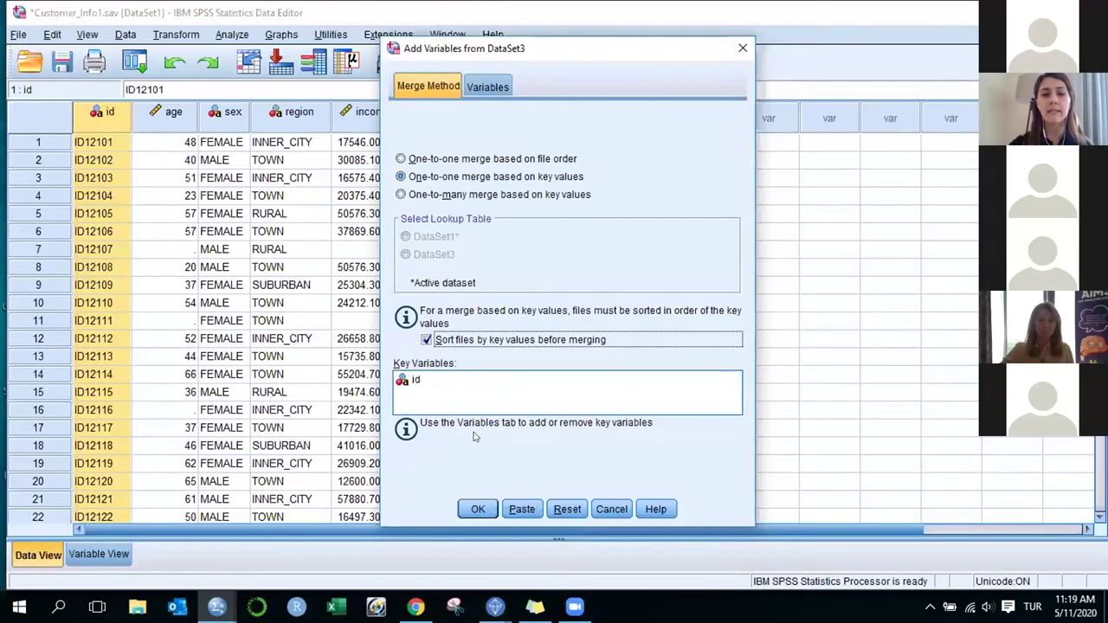
pyautogui.click(477, 509)
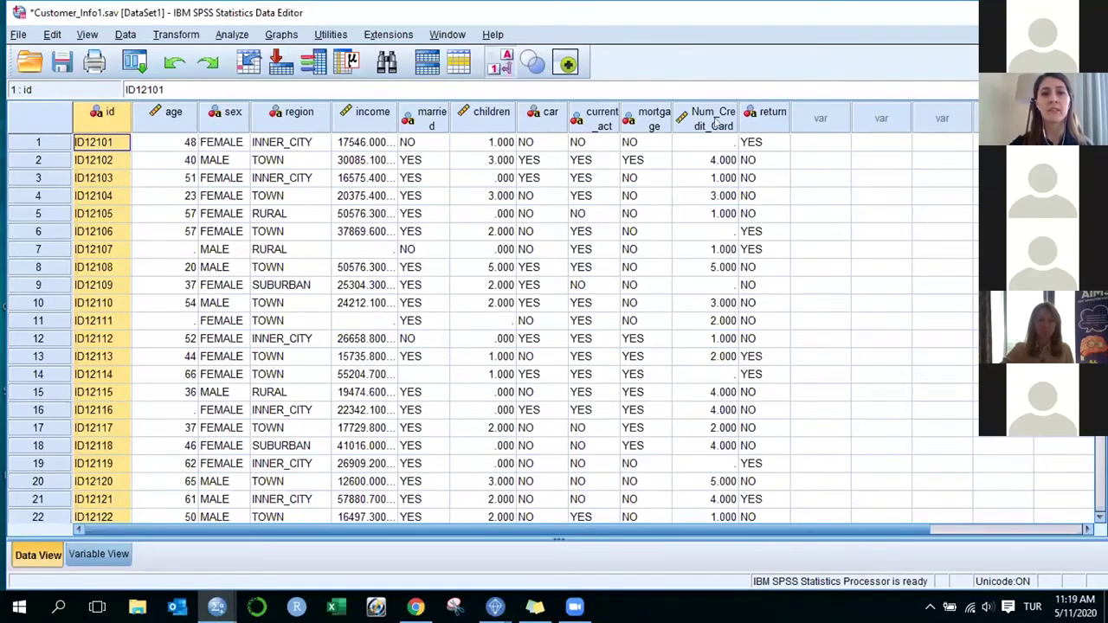
# Select the merged return column in Customer_Info1.sav and close the CampReturn.sav dataset
pyautogui.click(762, 119)
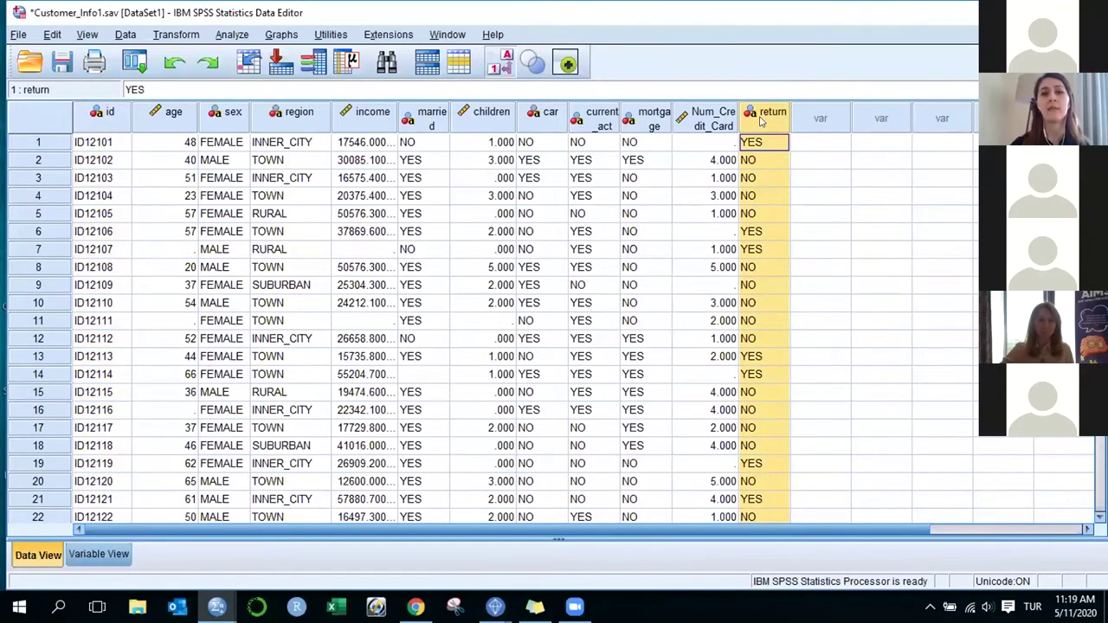
pyautogui.moveTo(216, 606)
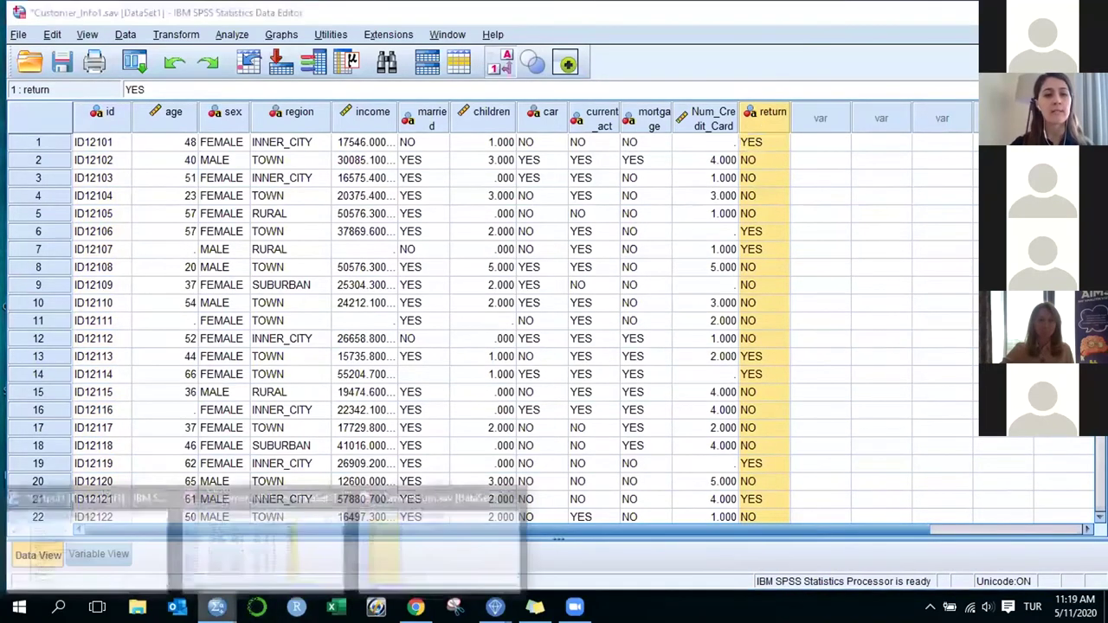
pyautogui.click(437, 533)
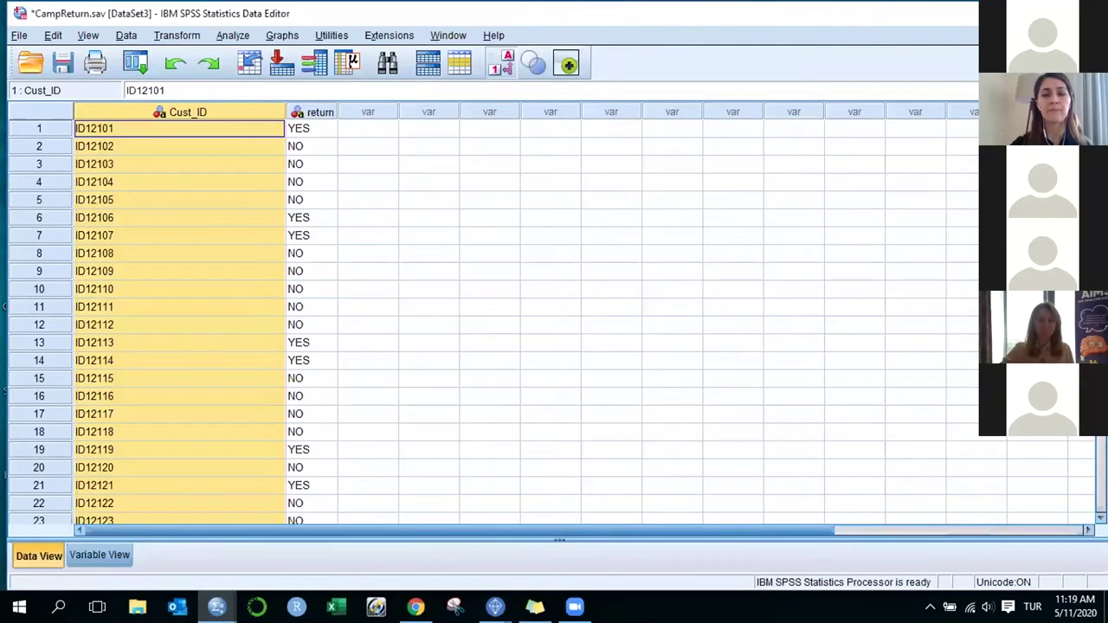
pyautogui.hotkey('alt', 'F4')
pyautogui.click(558, 341)
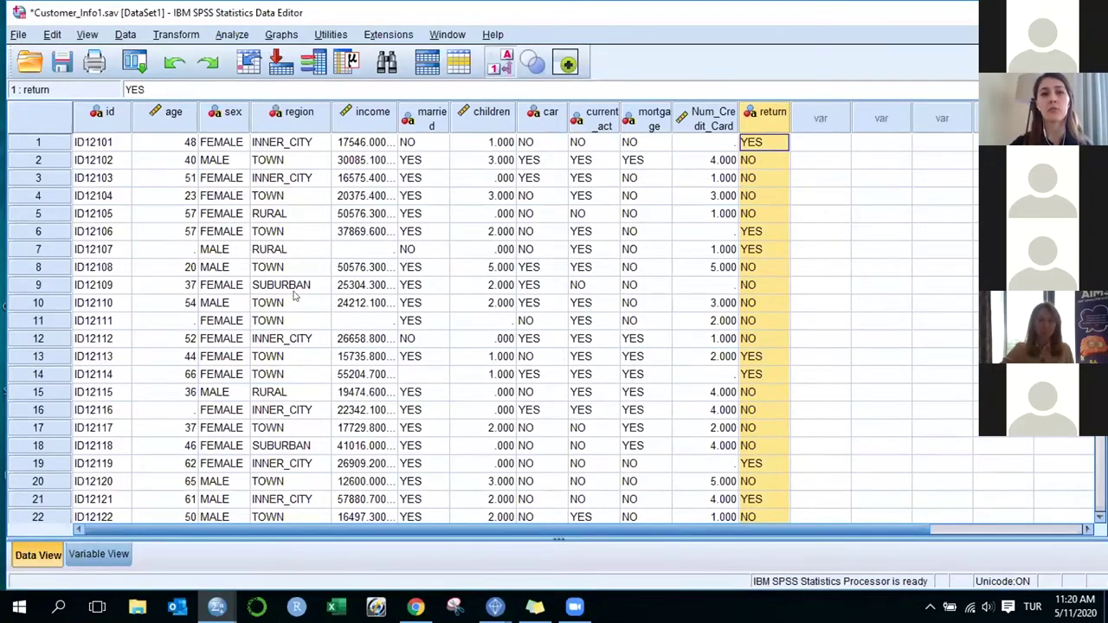
# Review the merged cases of Customer_Info1.sav down to the last row and return to the first
pyautogui.scroll(-6, 297, 338)
pyautogui.scroll(-20, 295, 337)
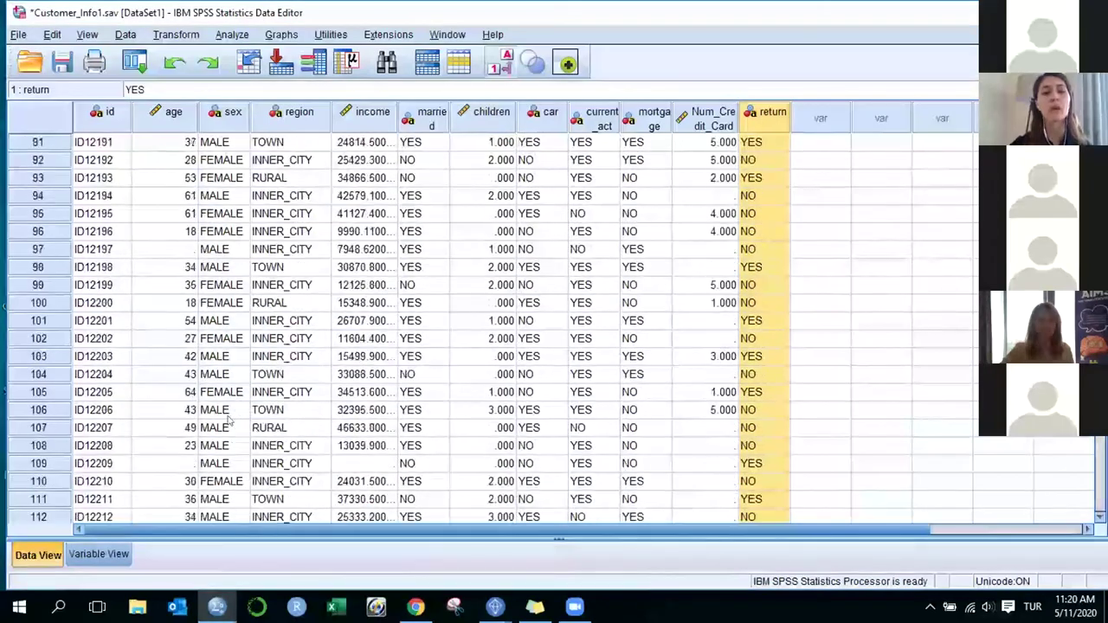
pyautogui.scroll(-20, 222, 435)
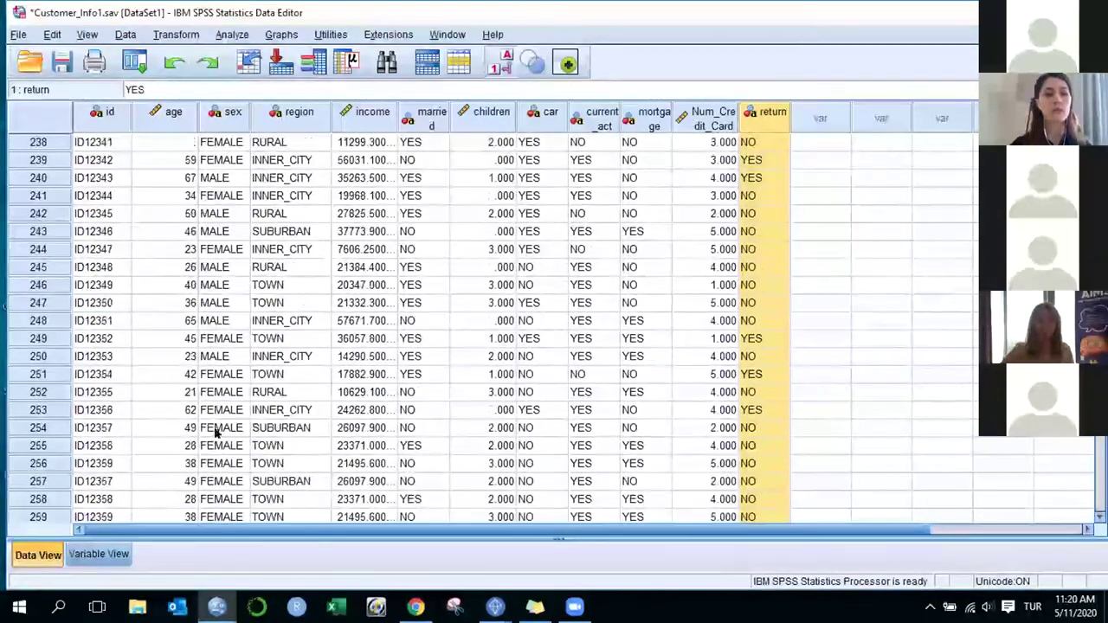
pyautogui.click(60, 336)
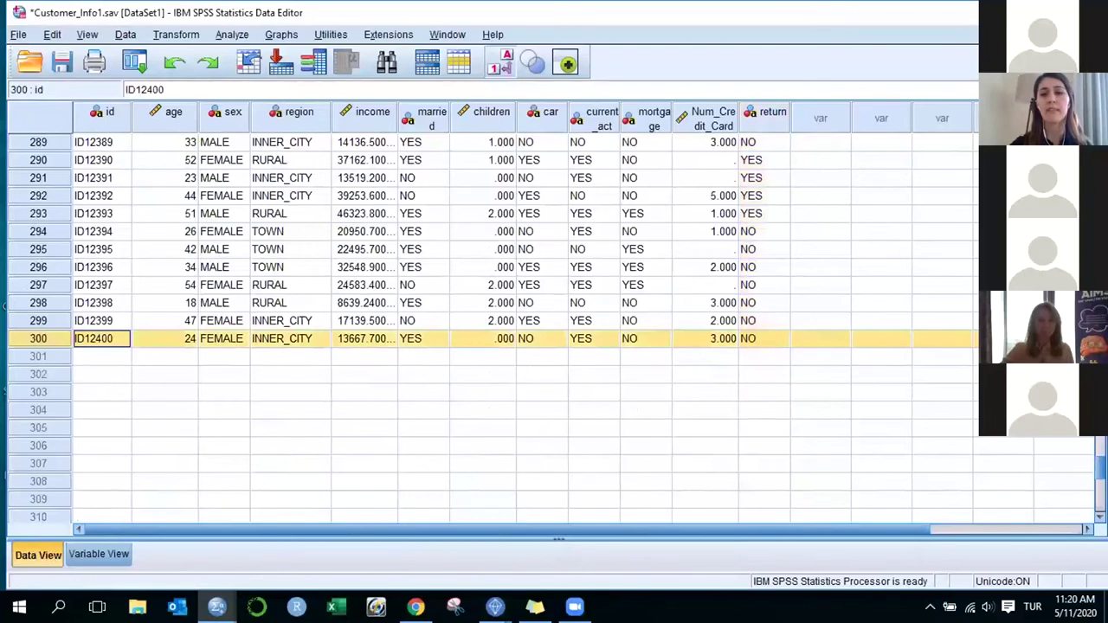
pyautogui.scroll(20, 61, 336)
pyautogui.scroll(20, 305, 169)
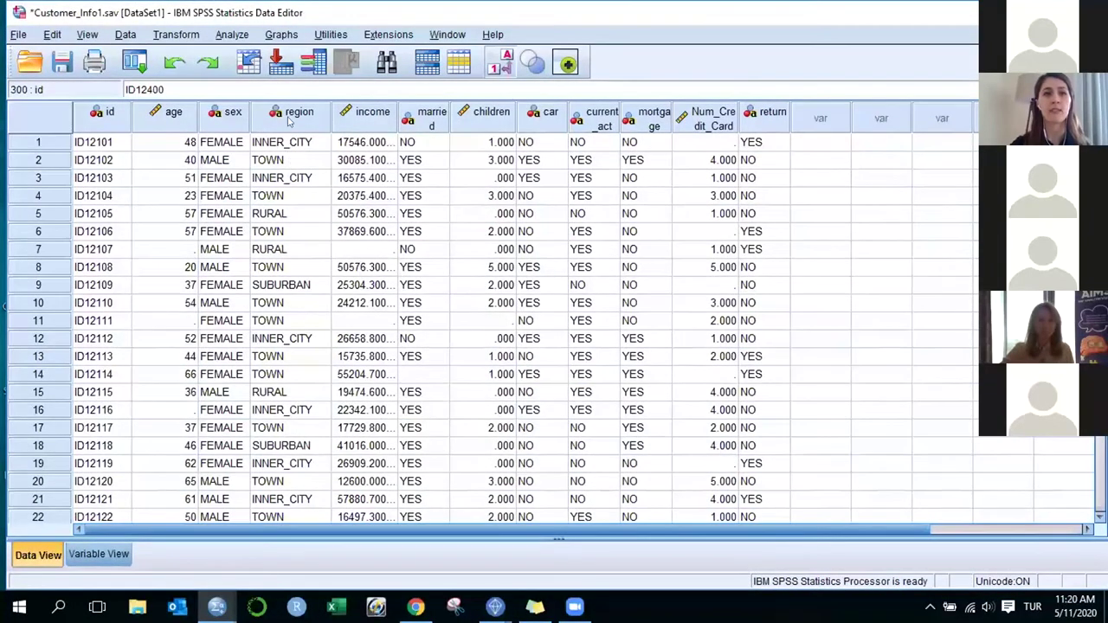
# Start a Frequencies analysis with the variables sex, region, married, car, current_act, mortgage and return
pyautogui.click(232, 35)
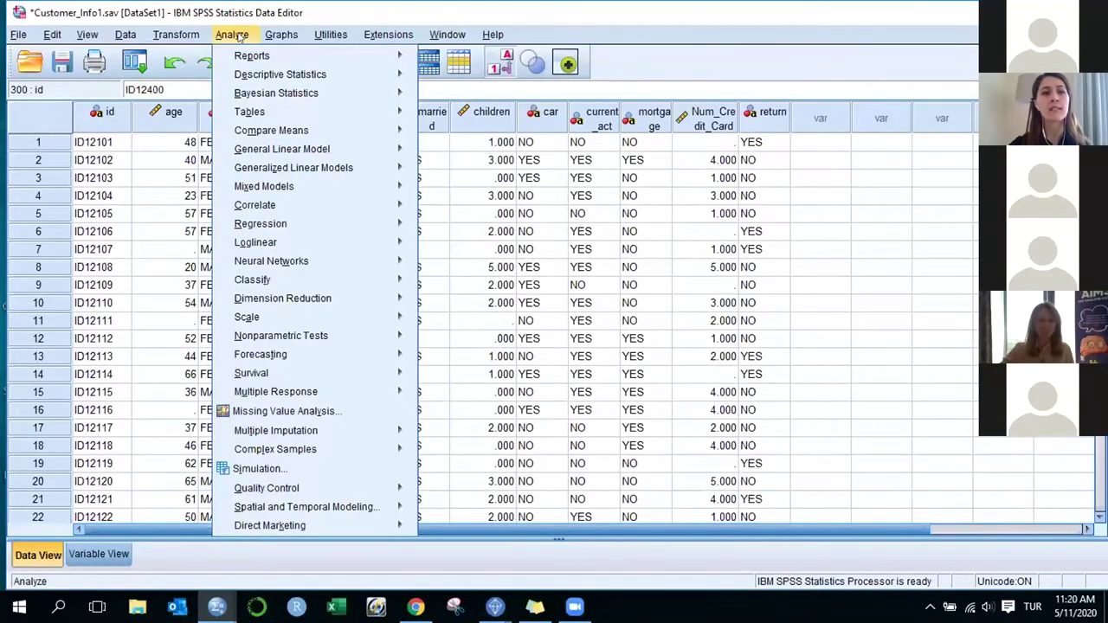
pyautogui.moveTo(258, 74)
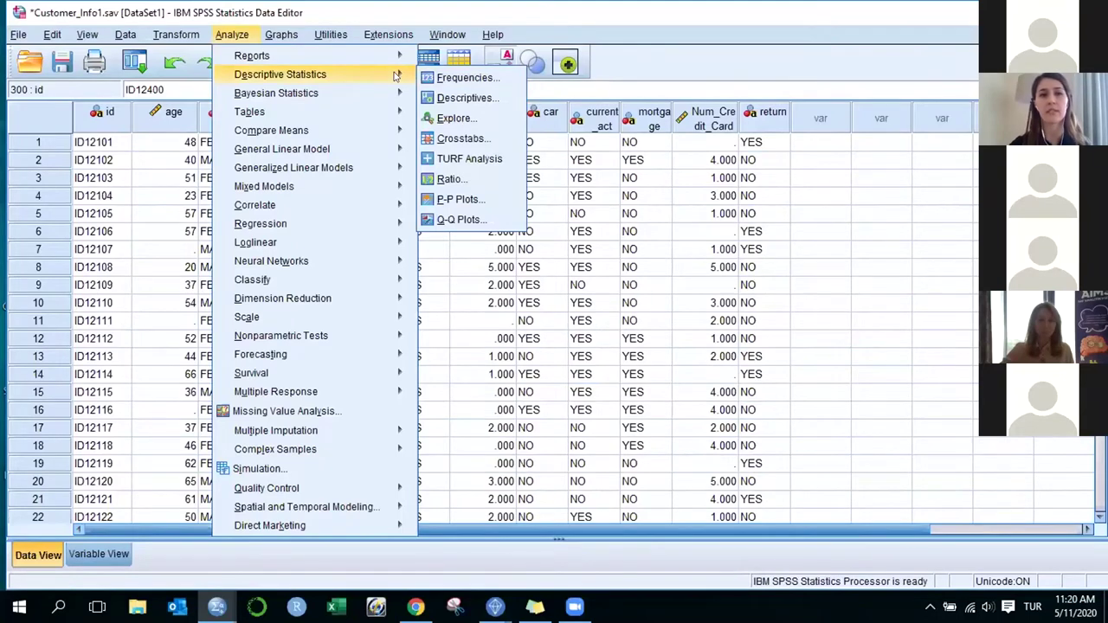
pyautogui.click(448, 79)
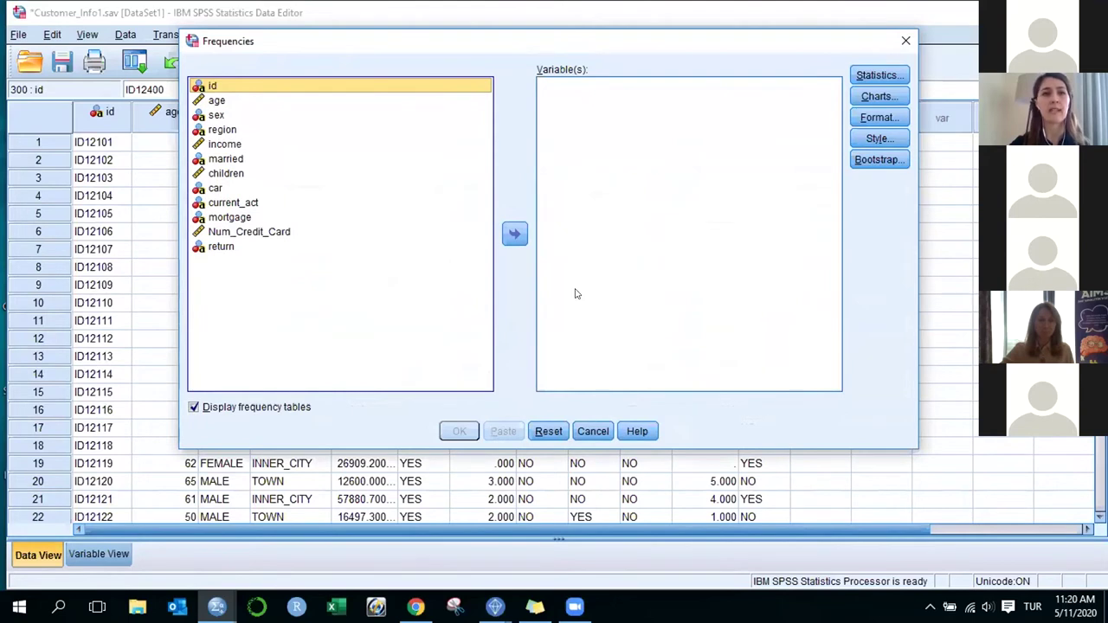
pyautogui.moveTo(563, 44); pyautogui.dragTo(548, 48)
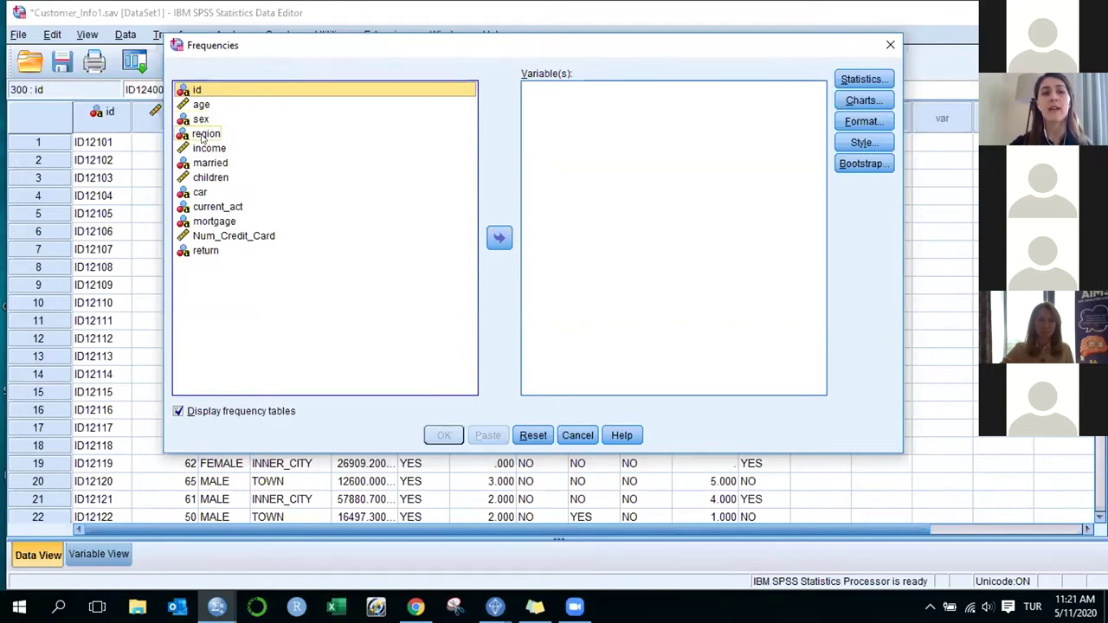
pyautogui.click(205, 120)
pyautogui.keyDown('ctrl'); pyautogui.click(207, 134); pyautogui.keyUp('ctrl')
pyautogui.keyDown('ctrl'); pyautogui.click(211, 164); pyautogui.keyUp('ctrl')
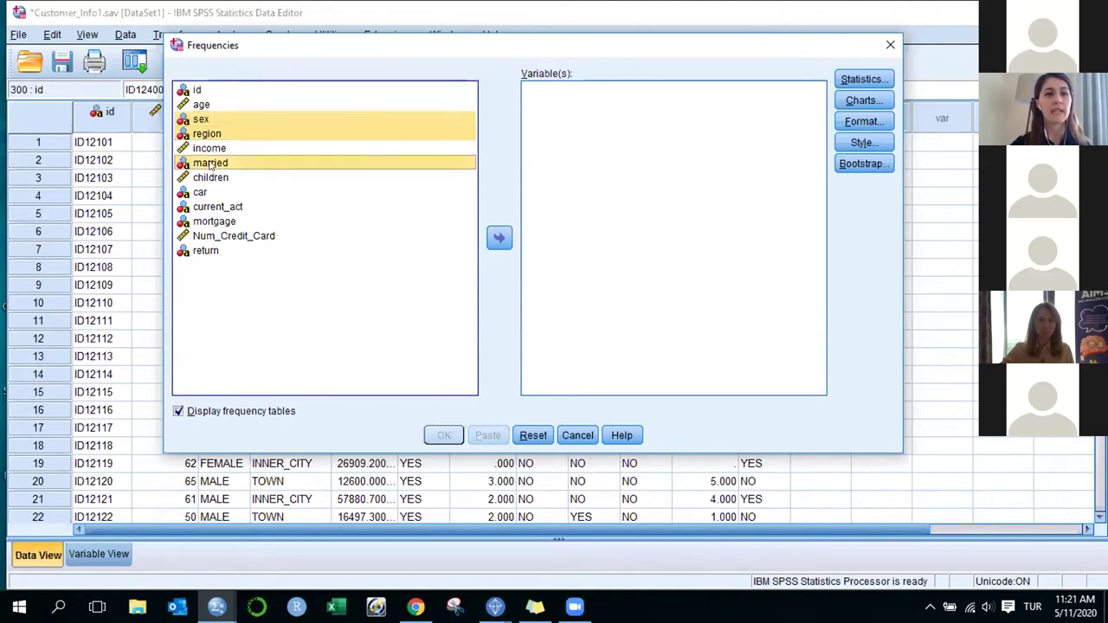
pyautogui.keyDown('ctrl'); pyautogui.click(200, 194); pyautogui.keyUp('ctrl')
pyautogui.keyDown('ctrl'); pyautogui.click(201, 207); pyautogui.keyUp('ctrl')
pyautogui.keyDown('ctrl'); pyautogui.click(202, 221); pyautogui.keyUp('ctrl')
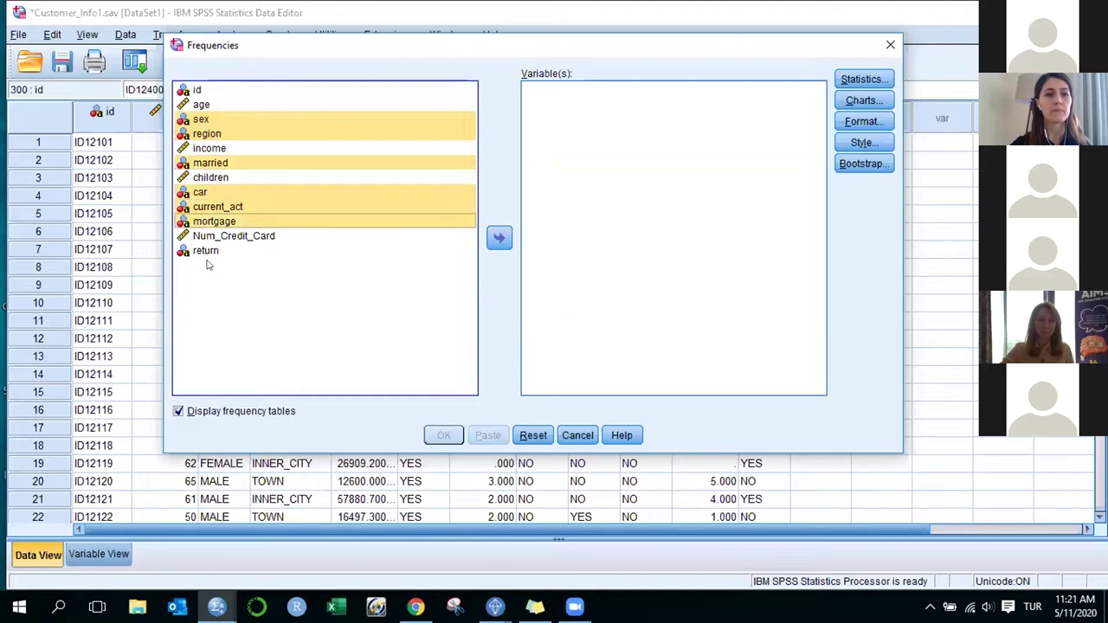
pyautogui.keyDown('ctrl'); pyautogui.click(203, 251); pyautogui.keyUp('ctrl')
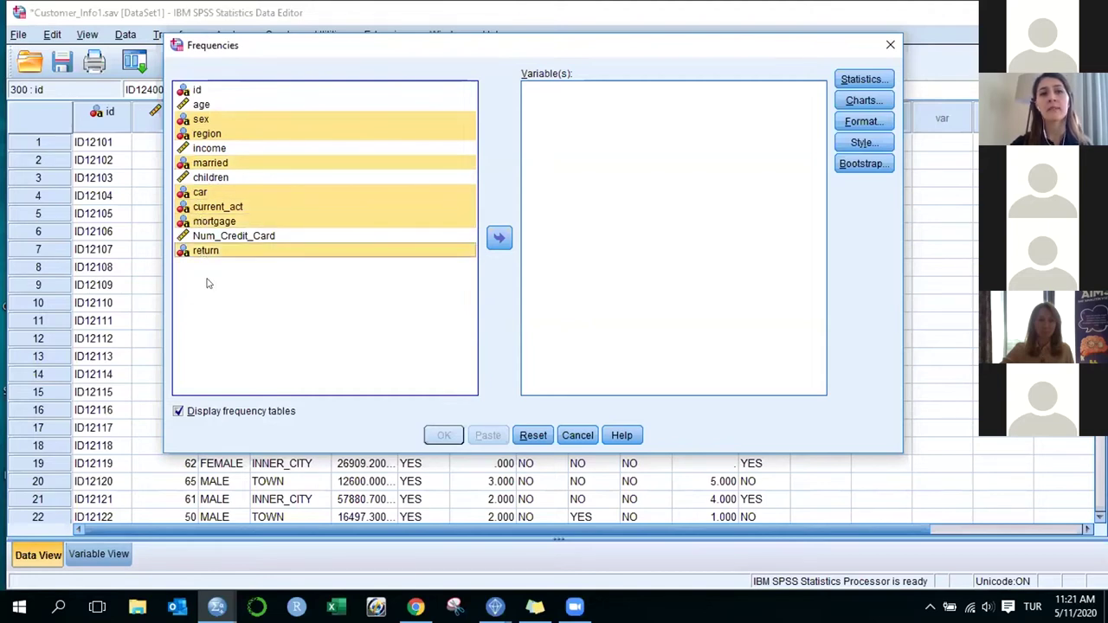
pyautogui.click(500, 240)
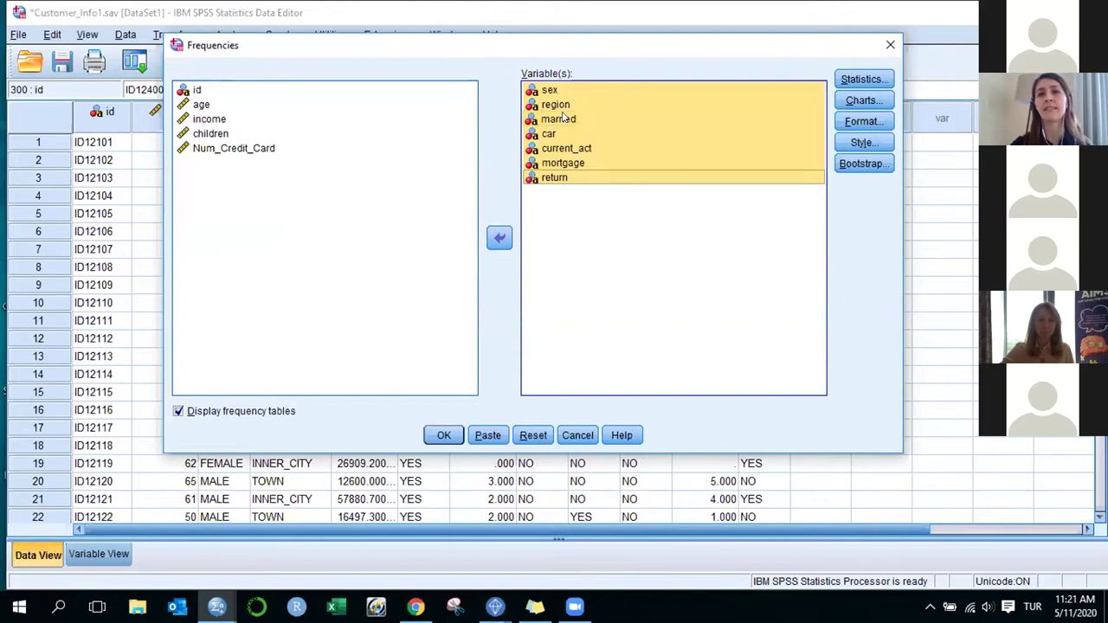
# Add pie charts with frequencies as chart values to the Frequencies analysis and run it
pyautogui.click(861, 82)
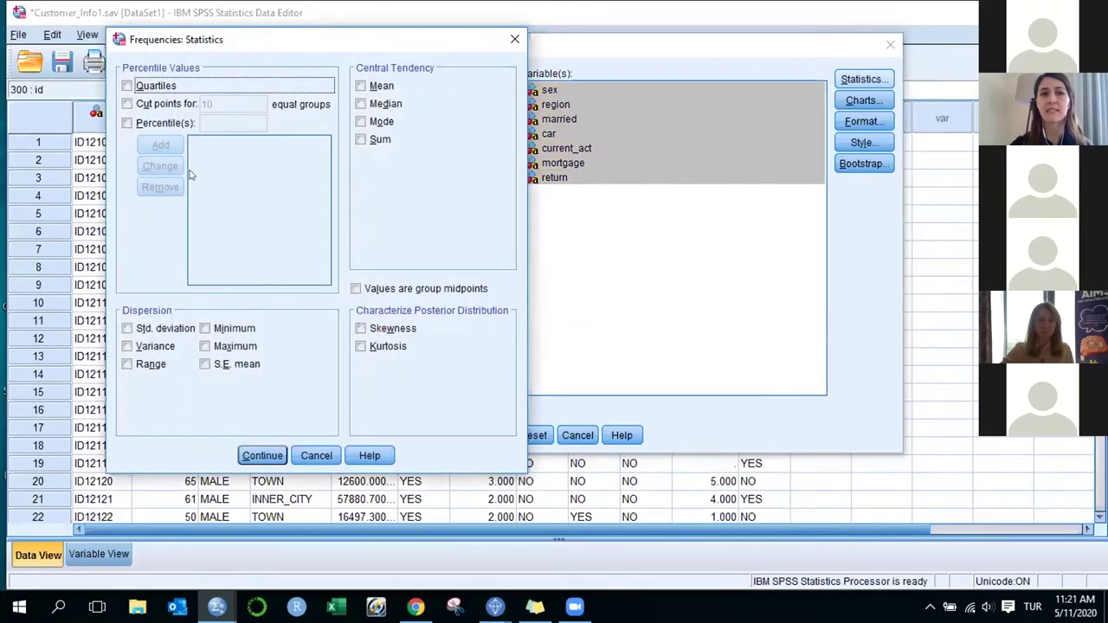
pyautogui.click(514, 39)
pyautogui.click(864, 100)
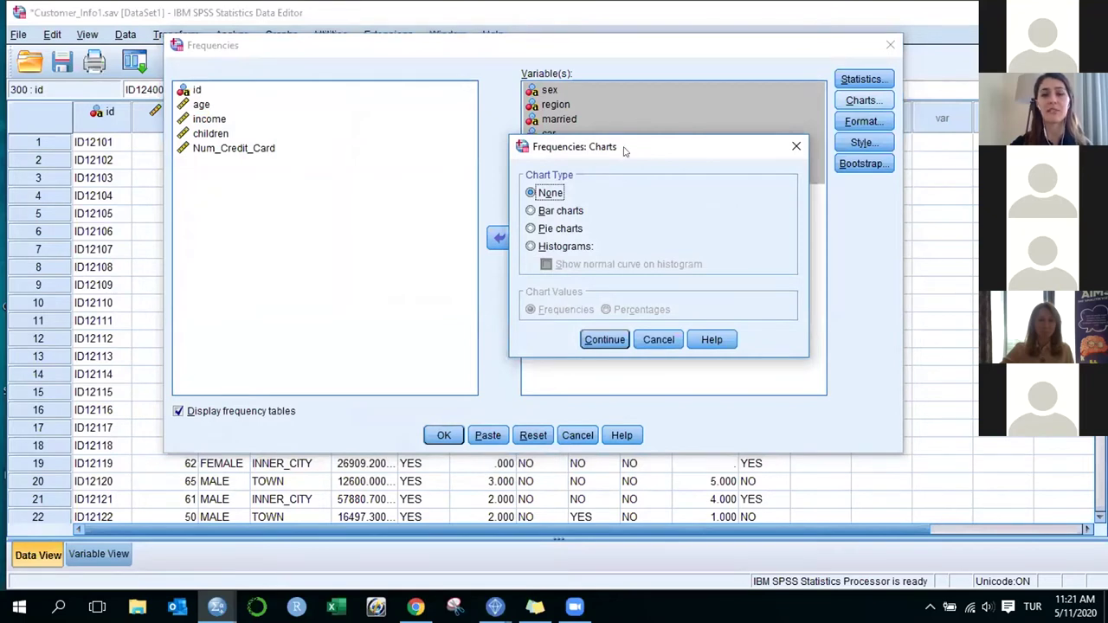
pyautogui.click(531, 228)
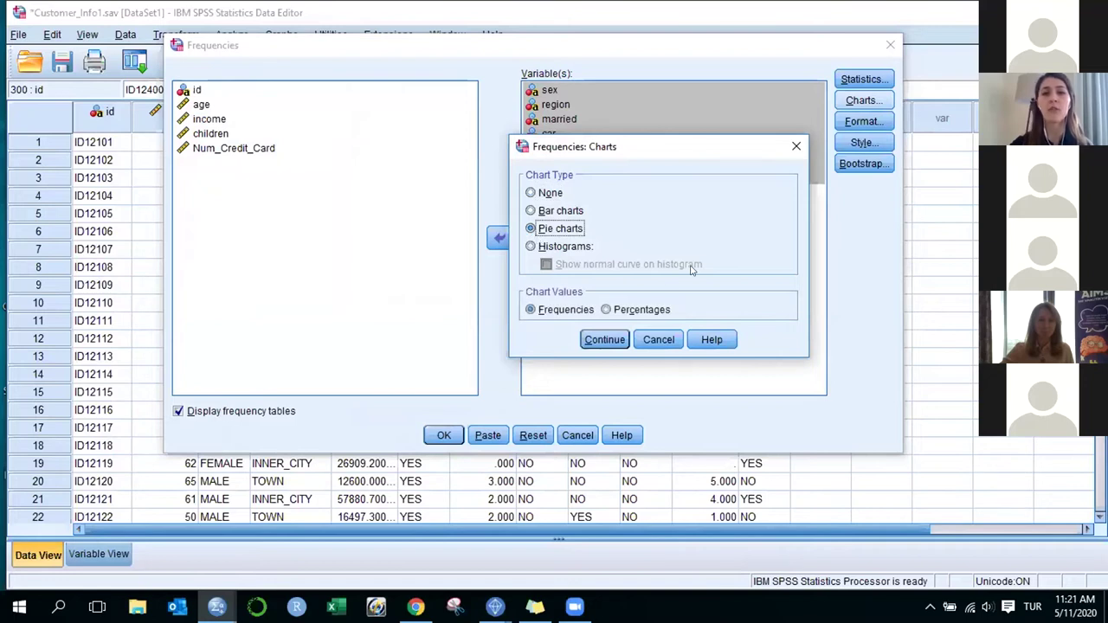
pyautogui.click(617, 339)
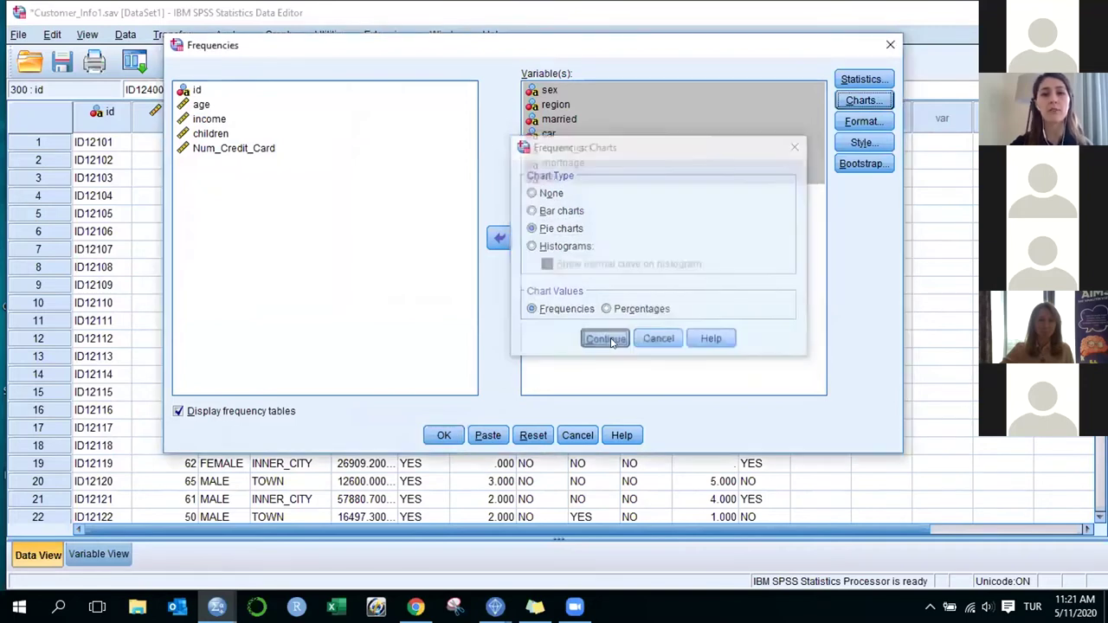
pyautogui.click(439, 437)
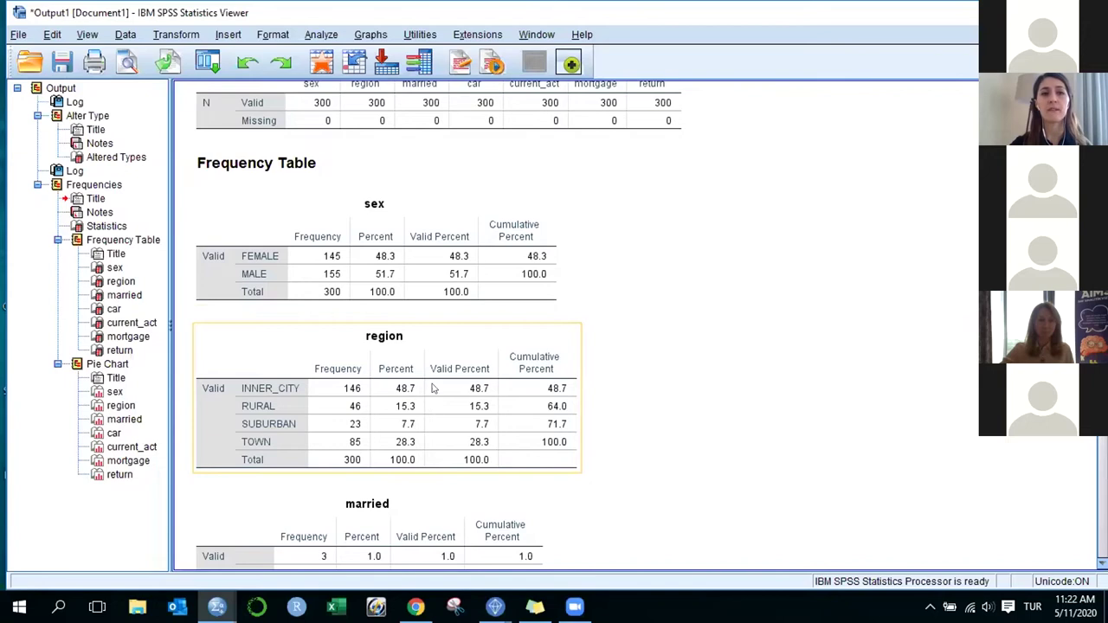
# Examine the frequency tables for sex, region, married and car in the output, ending at the sex table
pyautogui.click(457, 244)
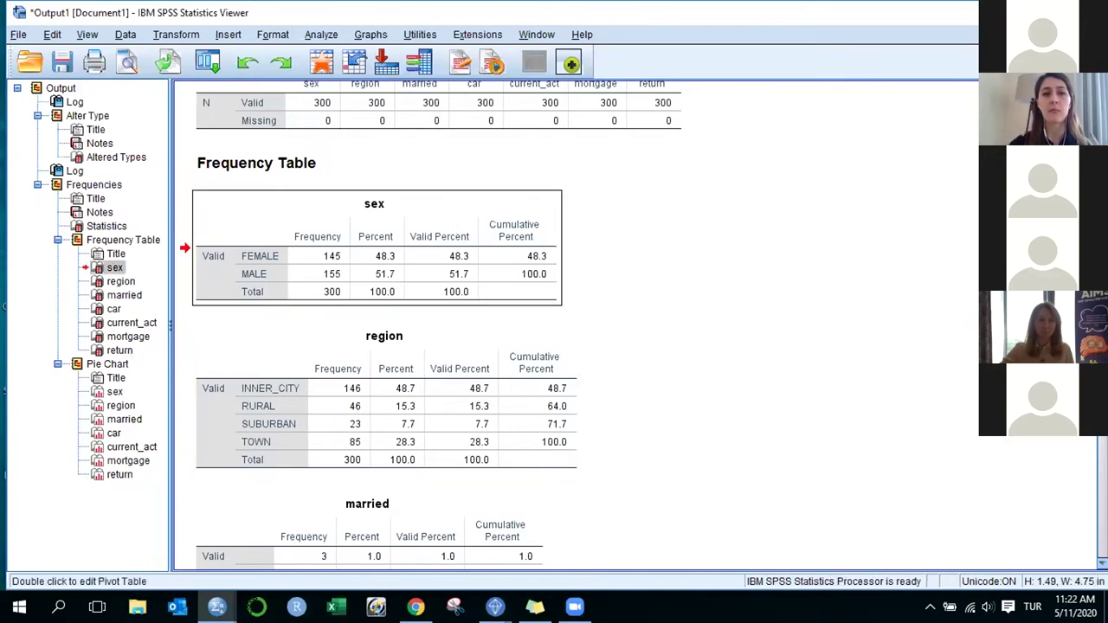
pyautogui.scroll(3, 604, 443)
pyautogui.scroll(-3, 603, 443)
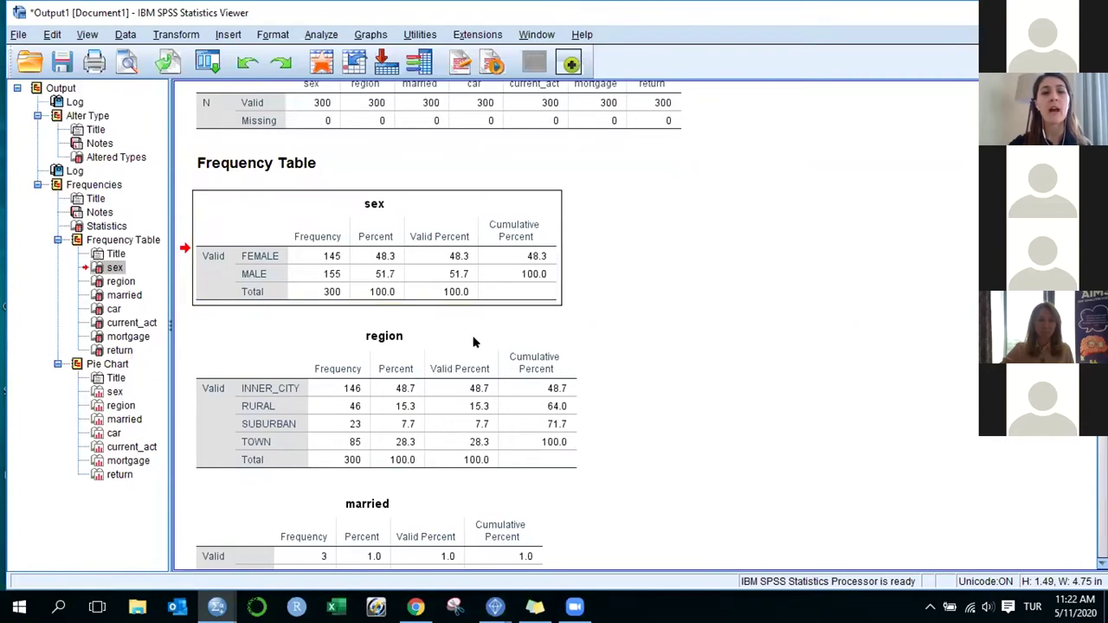
pyautogui.click(453, 418)
pyautogui.scroll(-2, 433, 454)
pyautogui.scroll(-2, 433, 454)
pyautogui.click(409, 438)
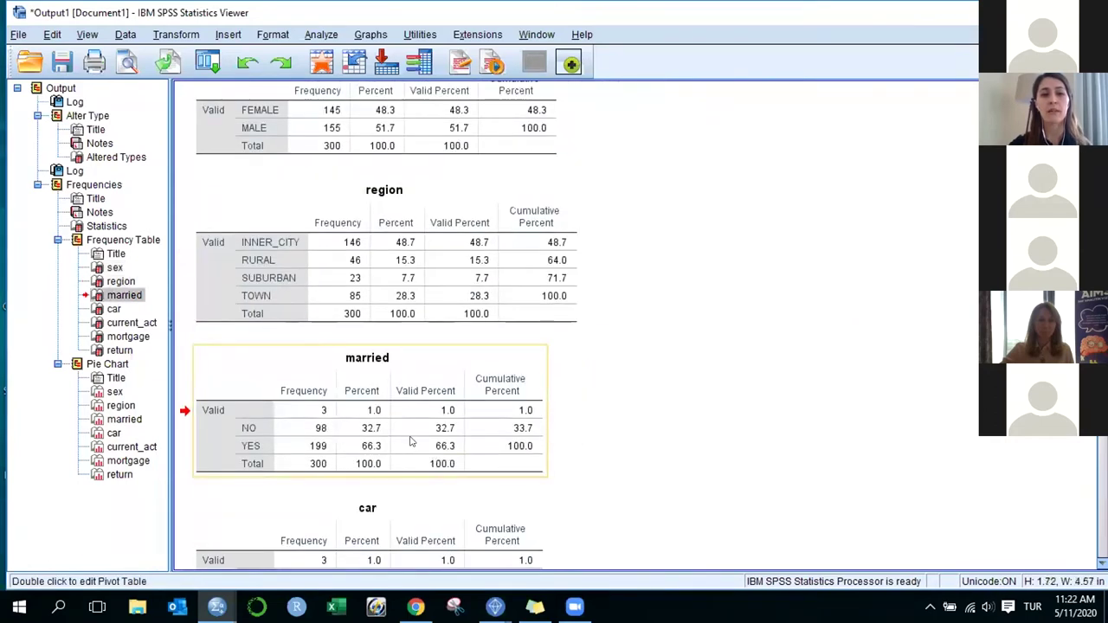
pyautogui.scroll(-2, 409, 438)
pyautogui.click(411, 490)
pyautogui.scroll(6, 411, 490)
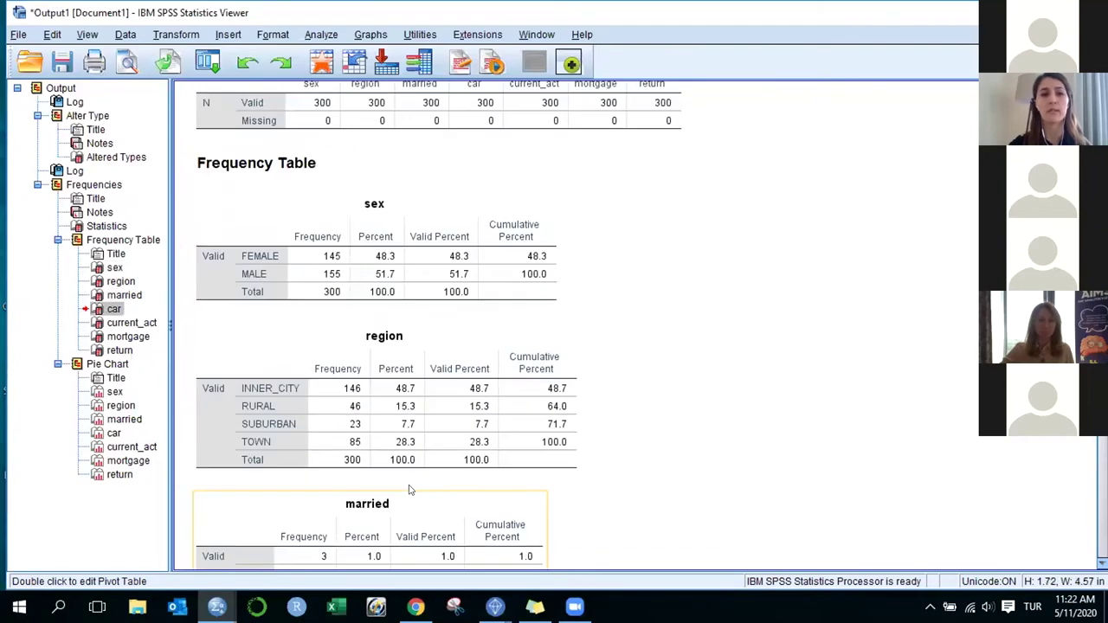
pyautogui.scroll(2, 410, 490)
pyautogui.click(398, 331)
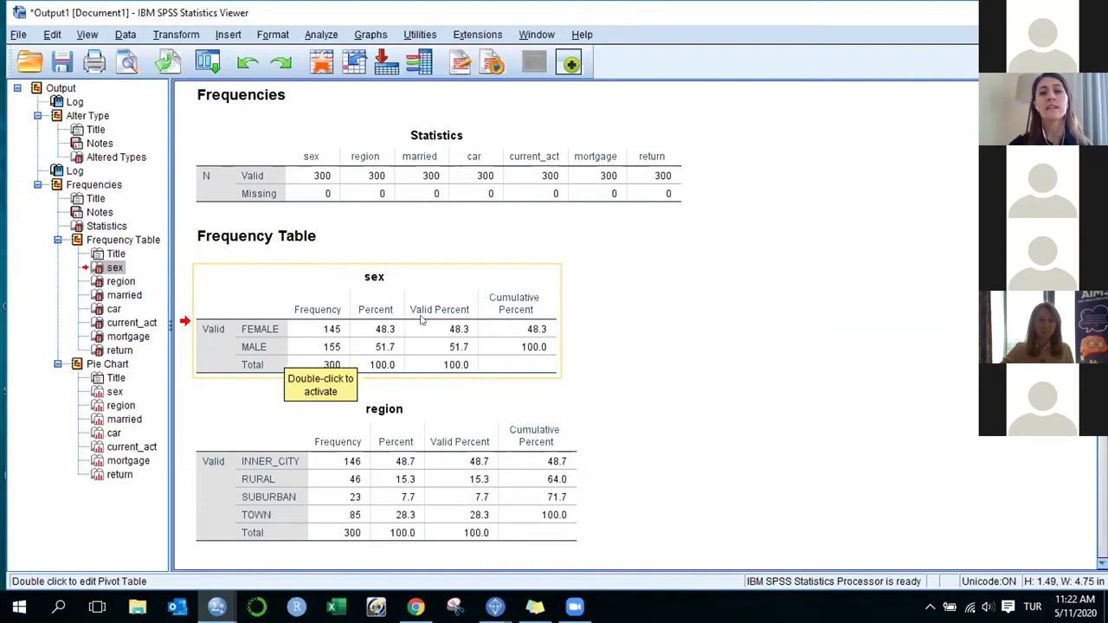
# Examine the frequency tables from sex and region through married, car, current_act and mortgage to return
pyautogui.scroll(-7, 445, 378)
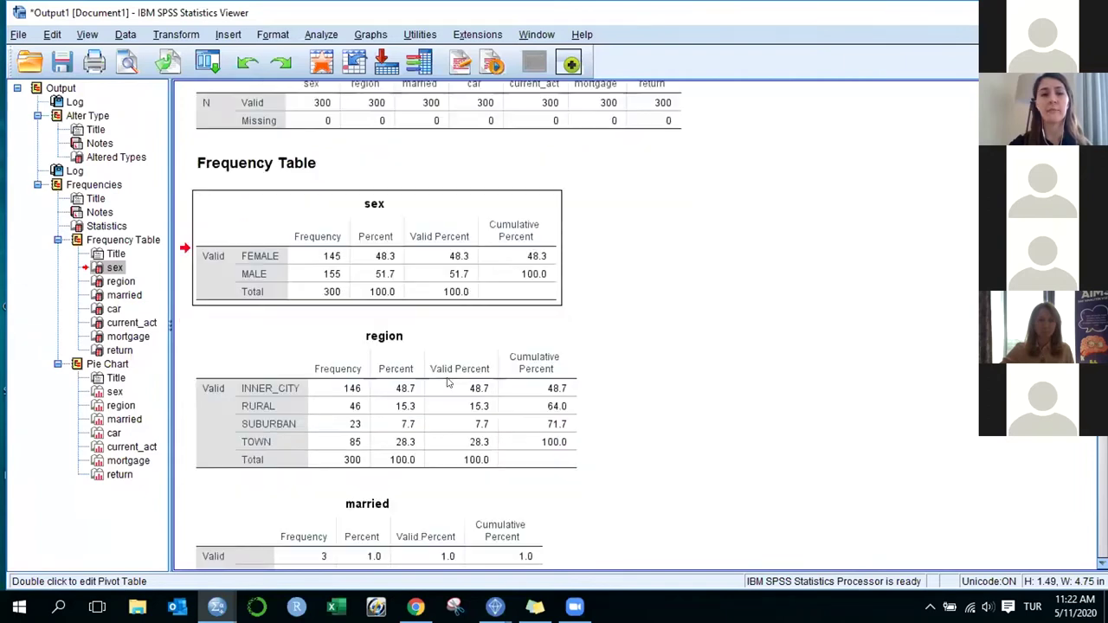
pyautogui.scroll(2, 448, 359)
pyautogui.click(433, 310)
pyautogui.click(425, 410)
pyautogui.scroll(-3, 425, 267)
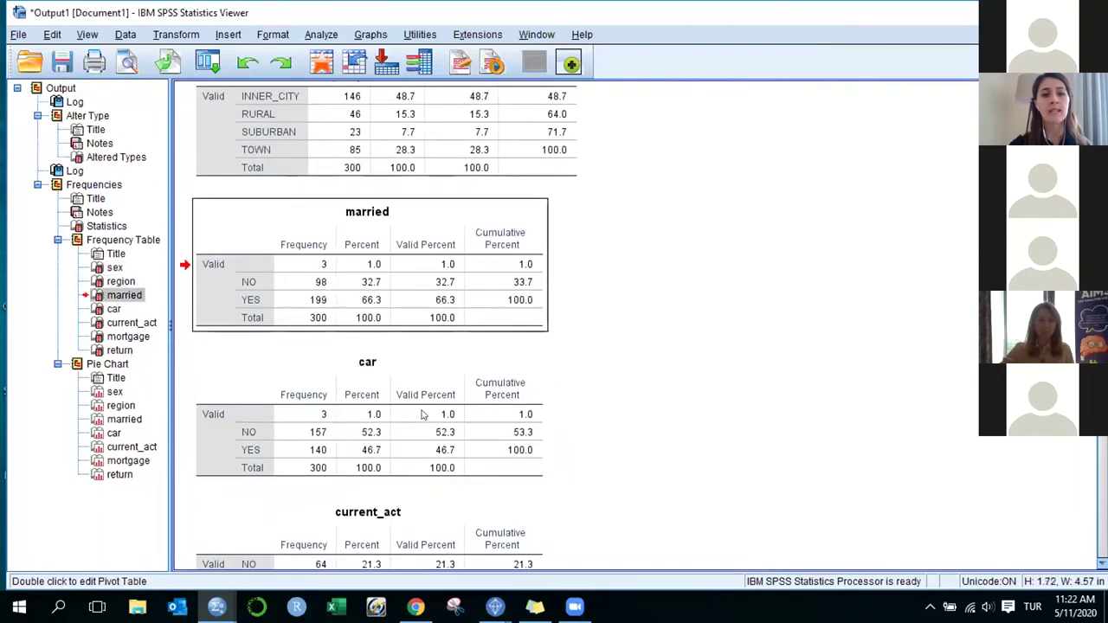
pyautogui.click(407, 440)
pyautogui.scroll(-5, 409, 440)
pyautogui.click(408, 370)
pyautogui.click(407, 474)
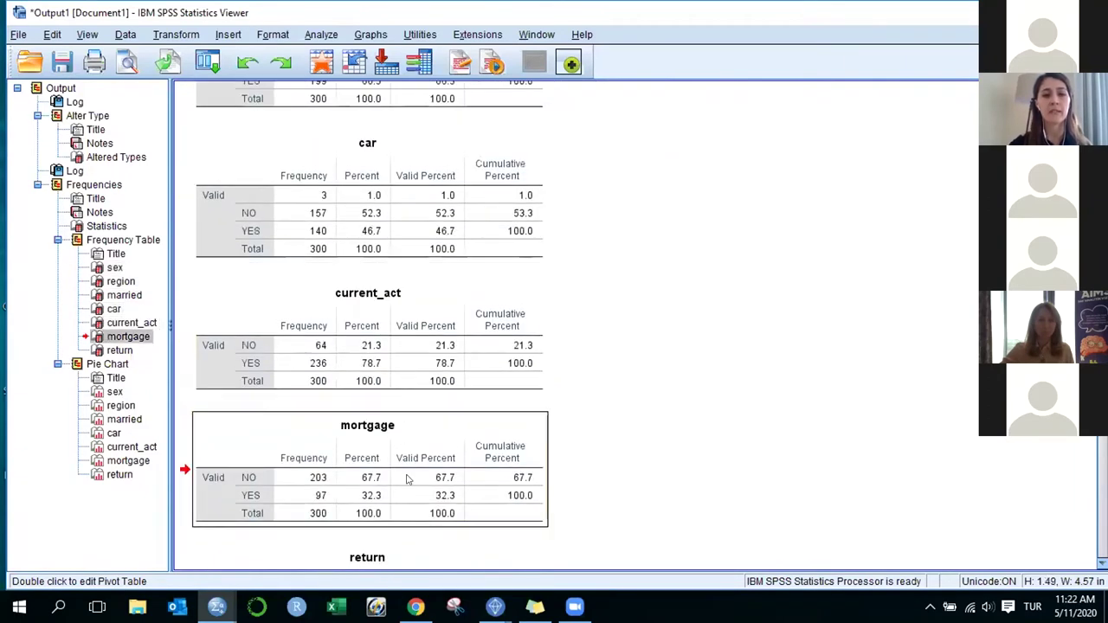
pyautogui.scroll(-3, 407, 474)
pyautogui.scroll(-3, 407, 474)
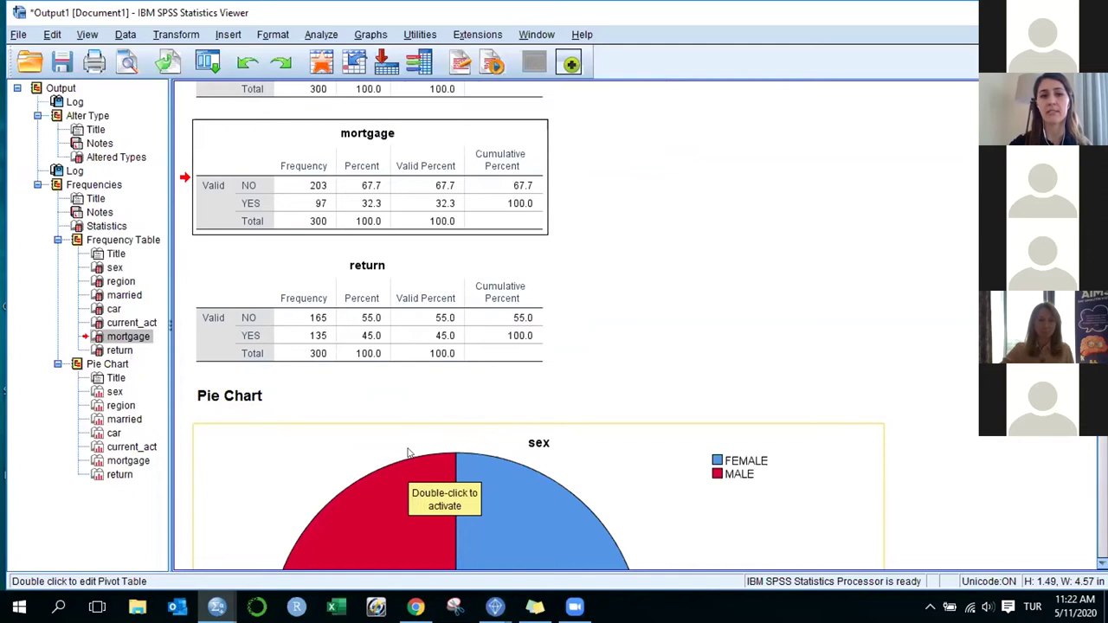
# Look through the pie charts of the categorical variables, starting with sex, region, married and car
pyautogui.scroll(-1, 410, 452)
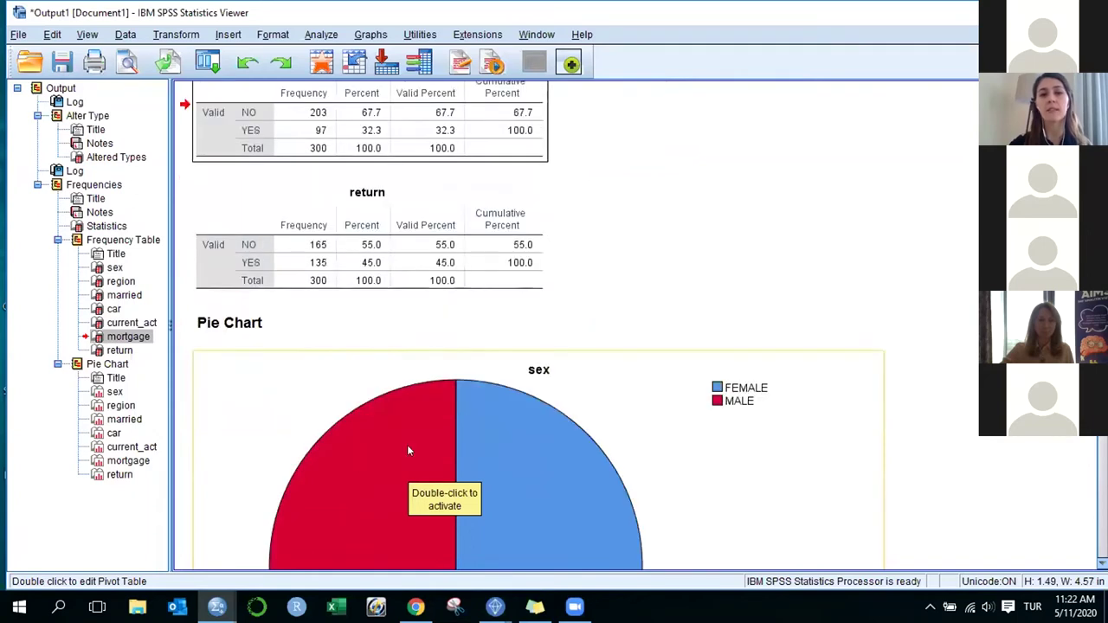
pyautogui.scroll(-2, 409, 450)
pyautogui.scroll(-1, 408, 448)
pyautogui.scroll(-8, 607, 335)
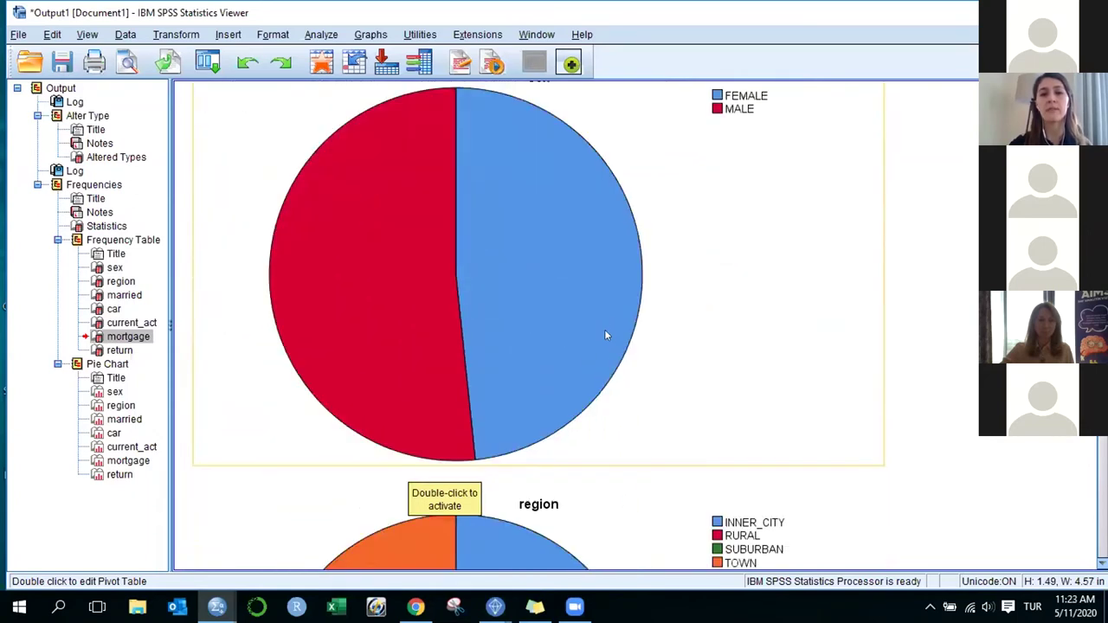
pyautogui.scroll(-10, 589, 381)
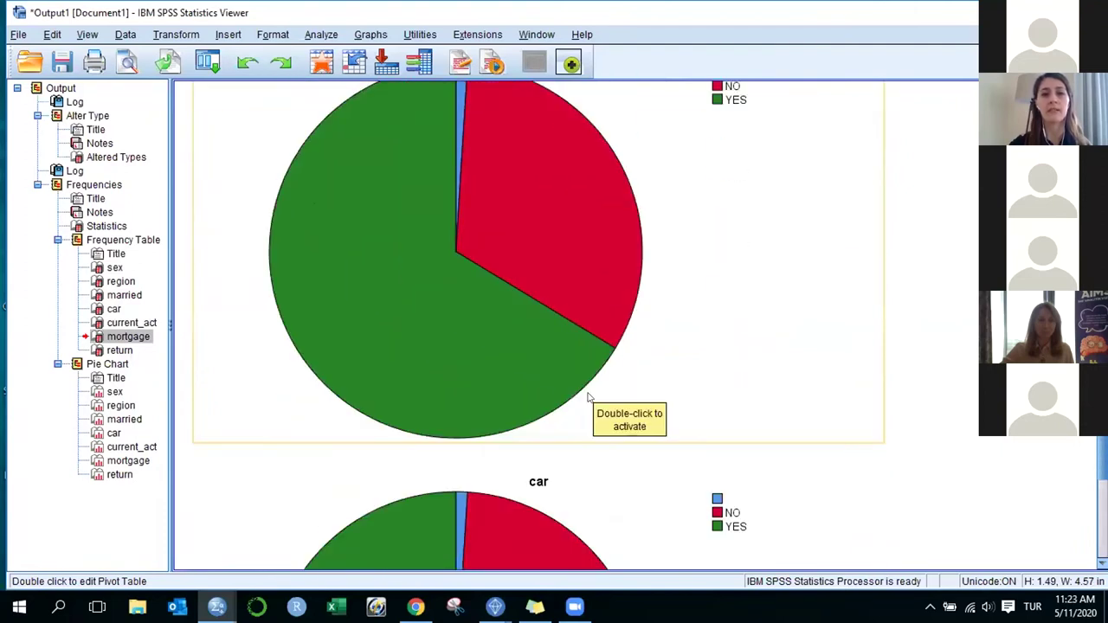
pyautogui.scroll(-12, 585, 406)
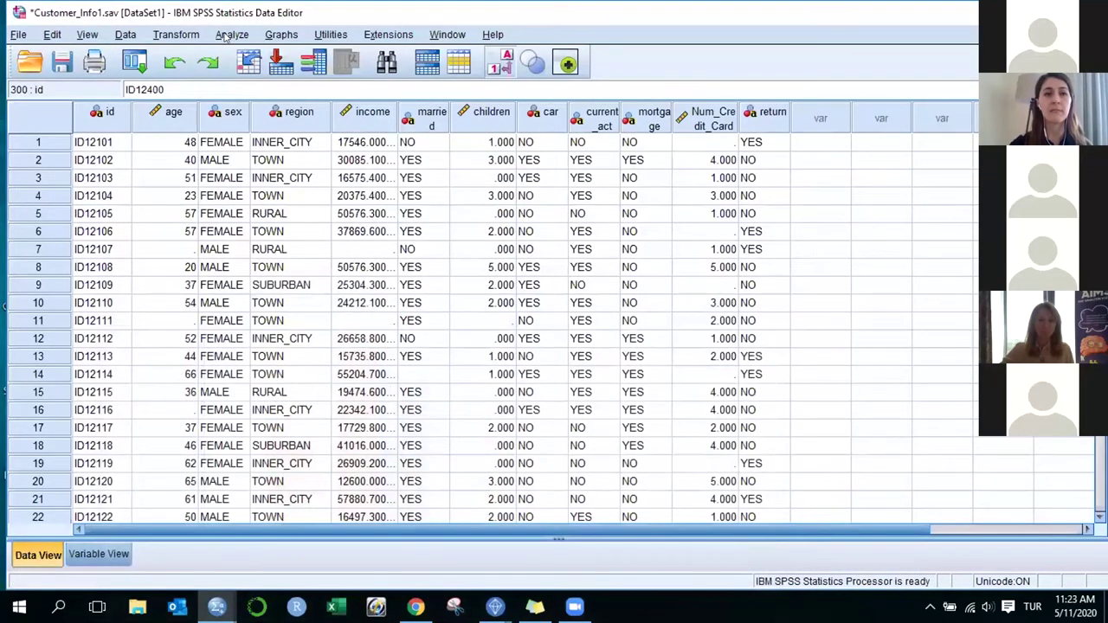
# Start an Explore analysis of Customer_Info1.sav with age, income, children and Num_Credit_Card as dependent variables
pyautogui.click(224, 35)
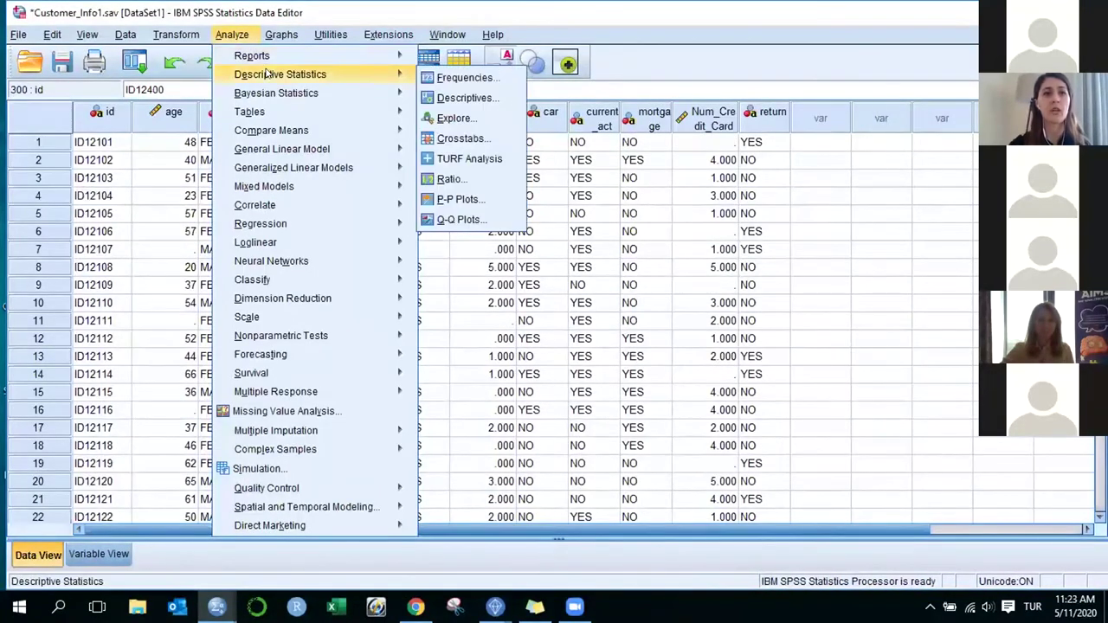
pyautogui.moveTo(294, 75)
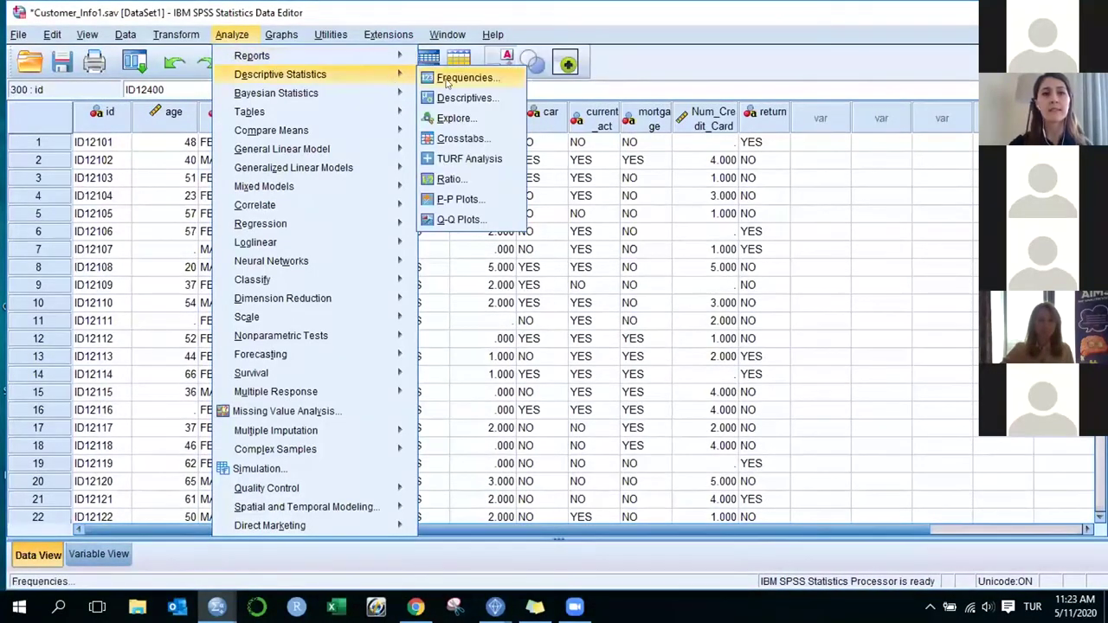
pyautogui.click(457, 122)
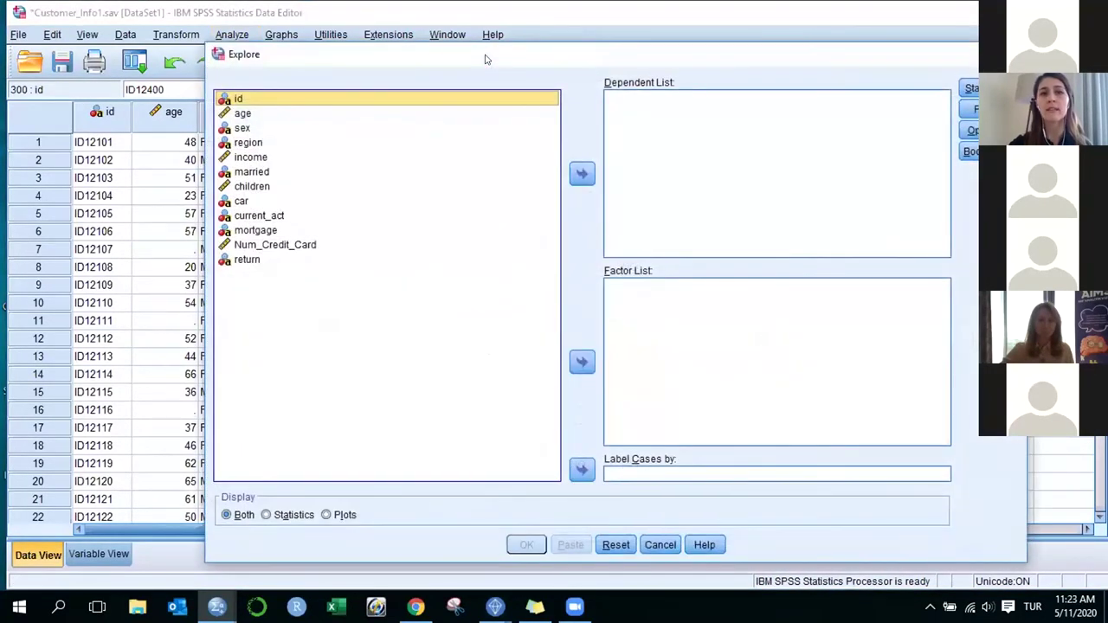
pyautogui.moveTo(485, 59); pyautogui.dragTo(434, 49)
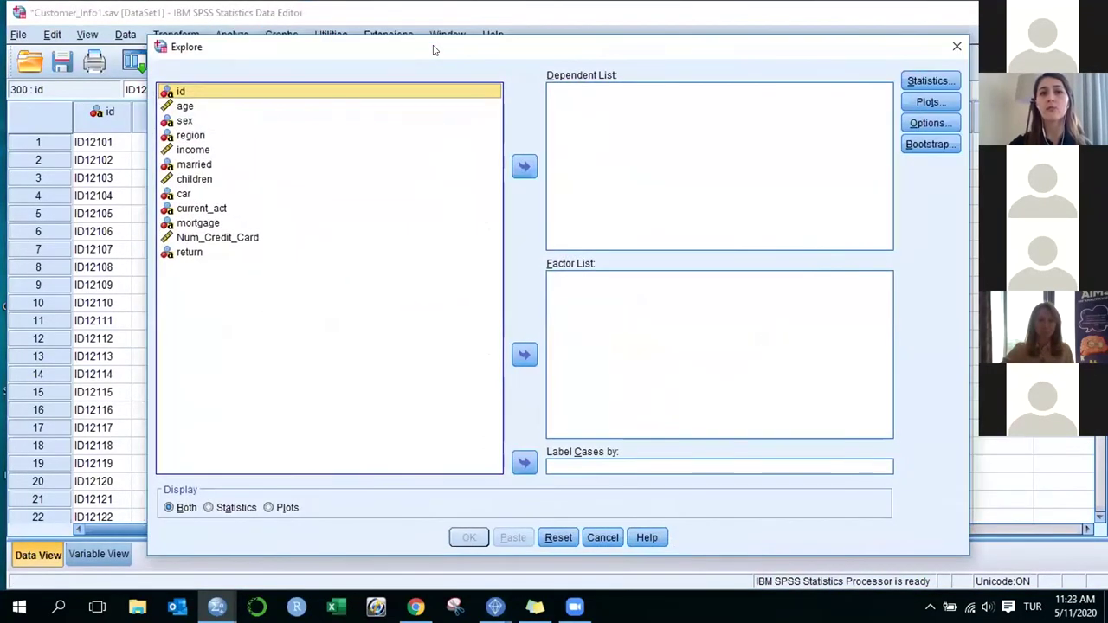
pyautogui.click(186, 106)
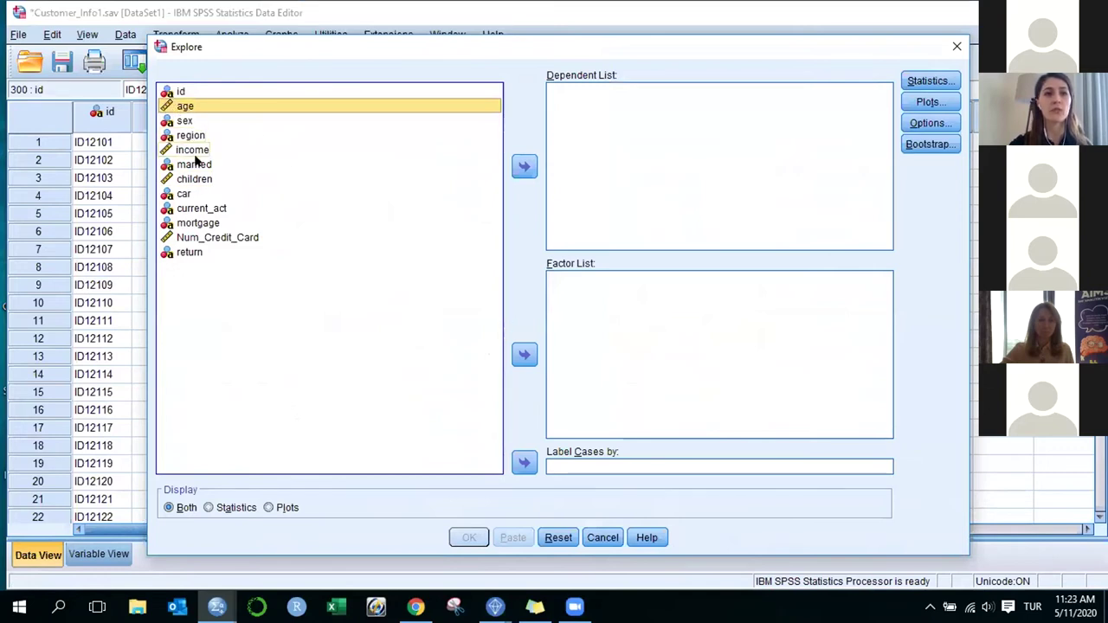
pyautogui.keyDown('ctrl'); pyautogui.click(192, 151); pyautogui.keyUp('ctrl')
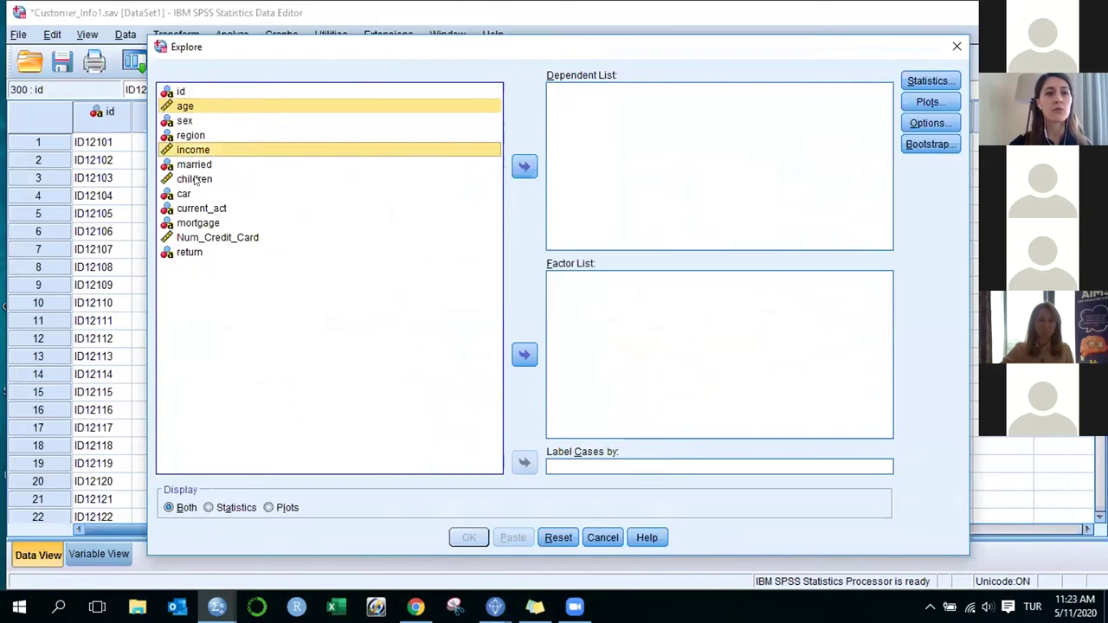
pyautogui.keyDown('ctrl'); pyautogui.click(195, 180); pyautogui.keyUp('ctrl')
pyautogui.keyDown('ctrl'); pyautogui.click(181, 238); pyautogui.keyUp('ctrl')
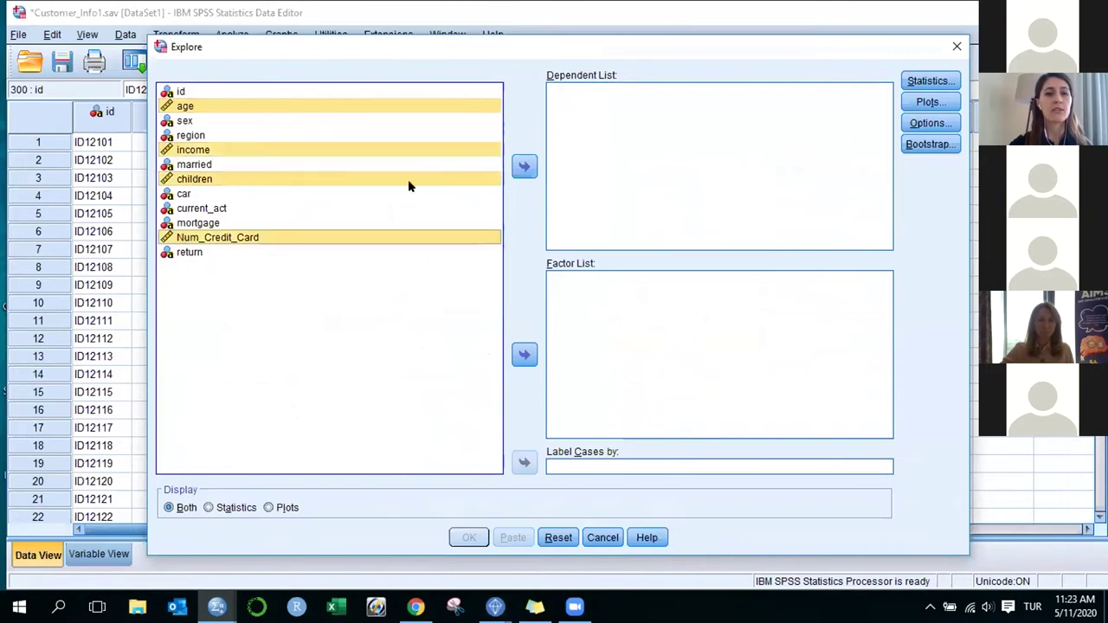
pyautogui.click(525, 166)
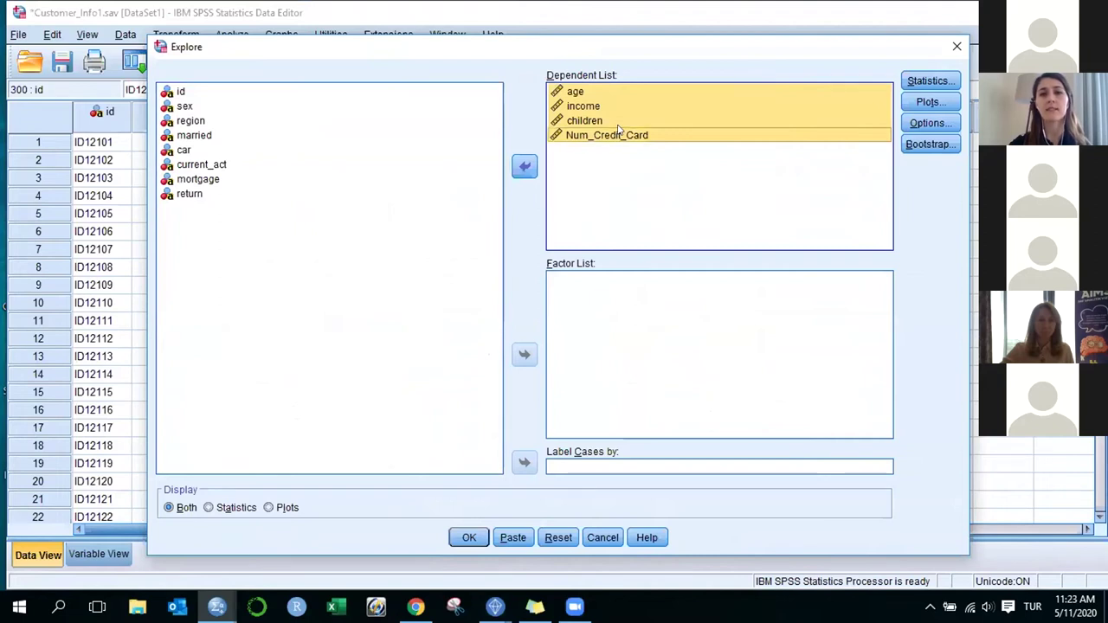
# Check the Explore statistics options, add histograms to the plots and run the analysis
pyautogui.moveTo(703, 54); pyautogui.dragTo(631, 55)
pyautogui.click(863, 78)
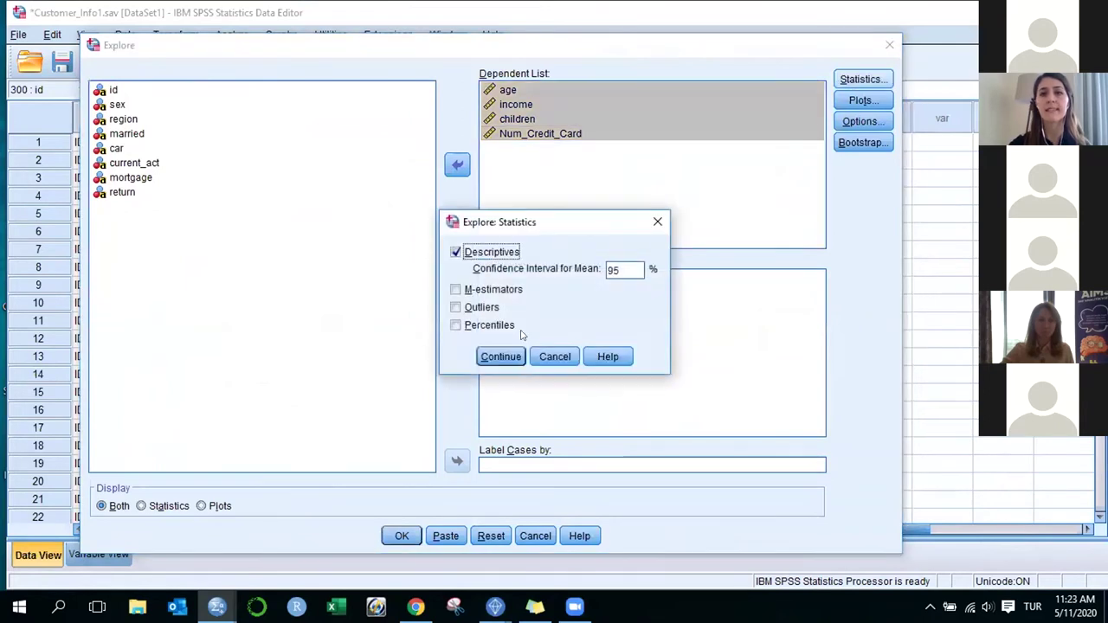
pyautogui.click(657, 222)
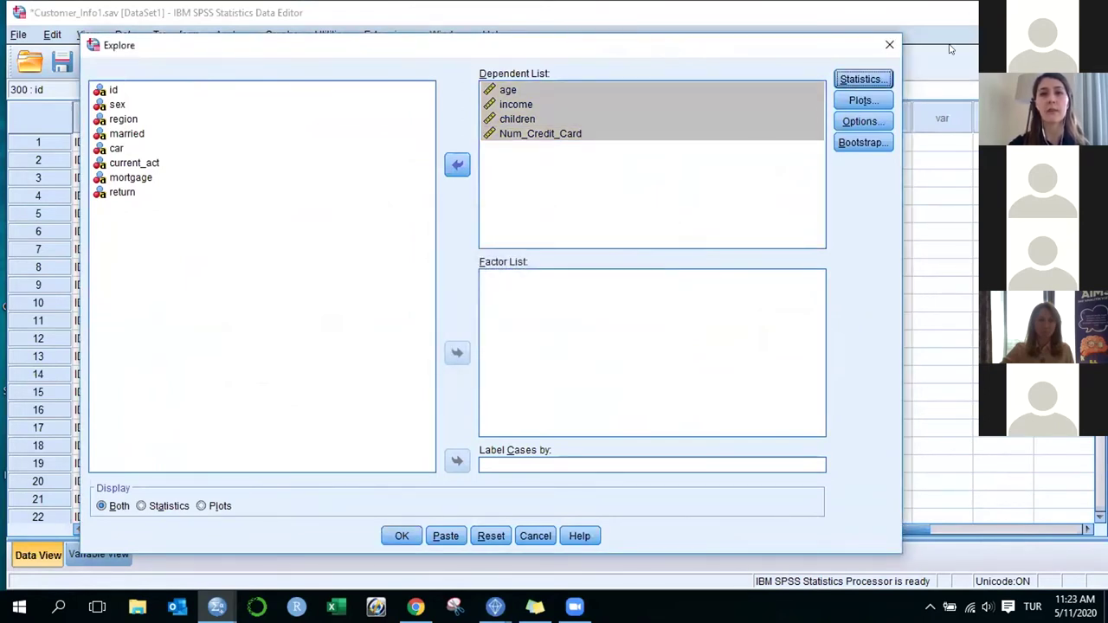
pyautogui.click(862, 101)
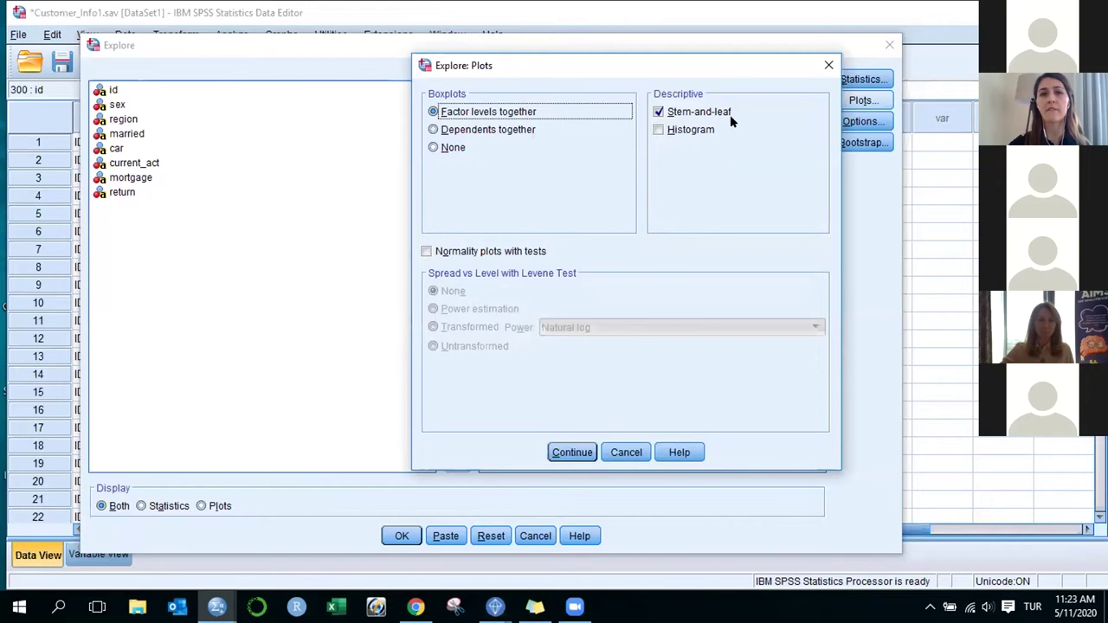
pyautogui.click(658, 129)
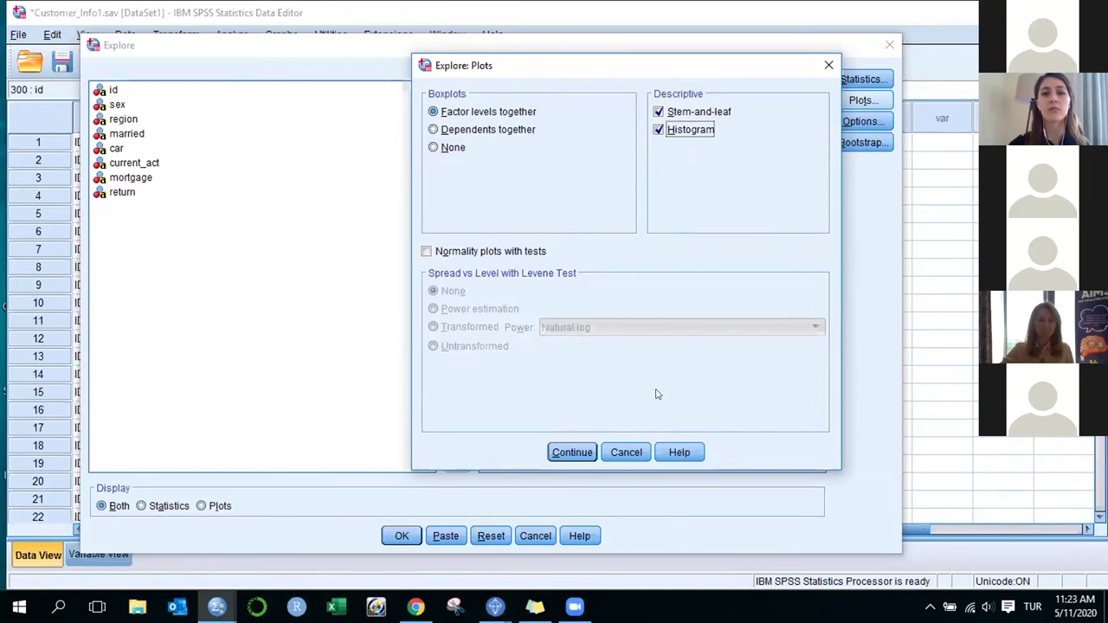
pyautogui.click(572, 452)
pyautogui.click(400, 536)
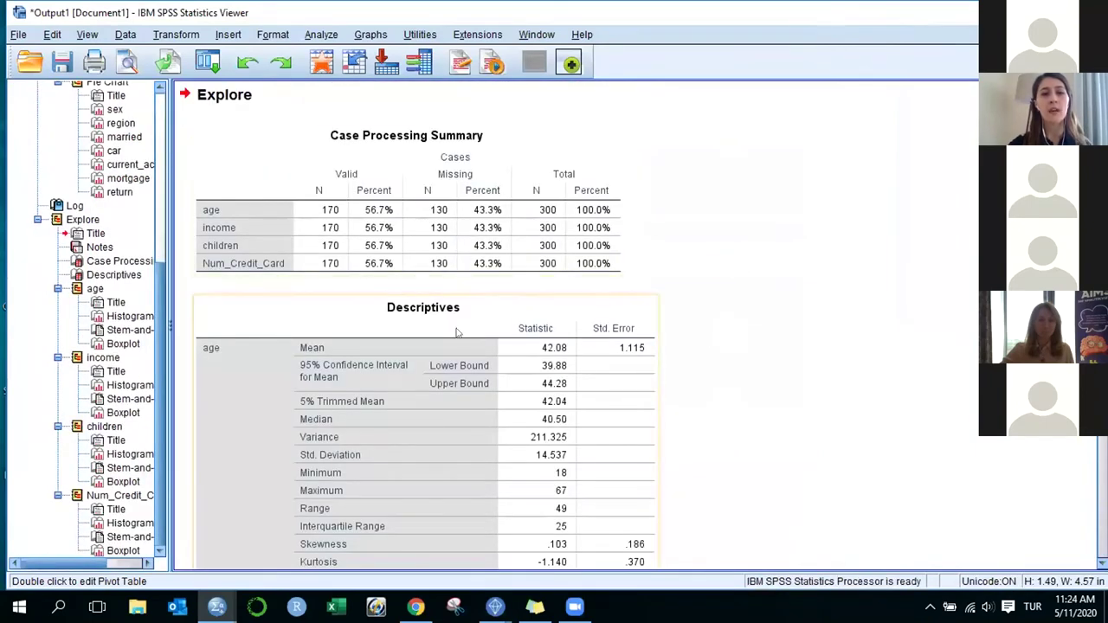
# Examine the Case Processing Summary and the Descriptives for age, income, children and Num_Credit_Card
pyautogui.scroll(5, 482, 269)
pyautogui.scroll(-5, 483, 272)
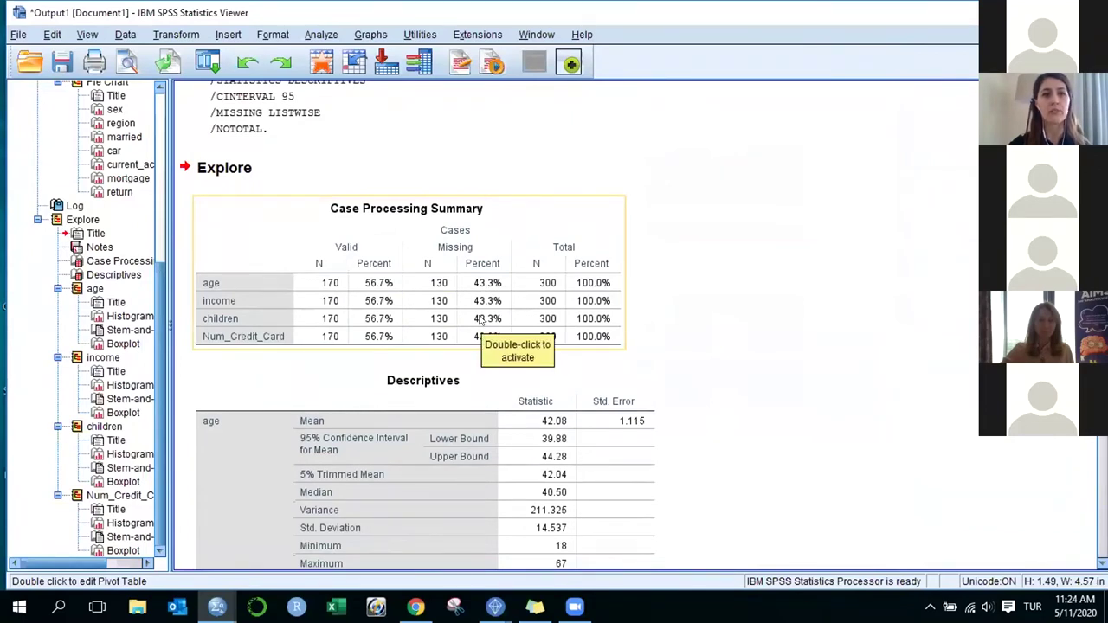
pyautogui.scroll(-6, 480, 321)
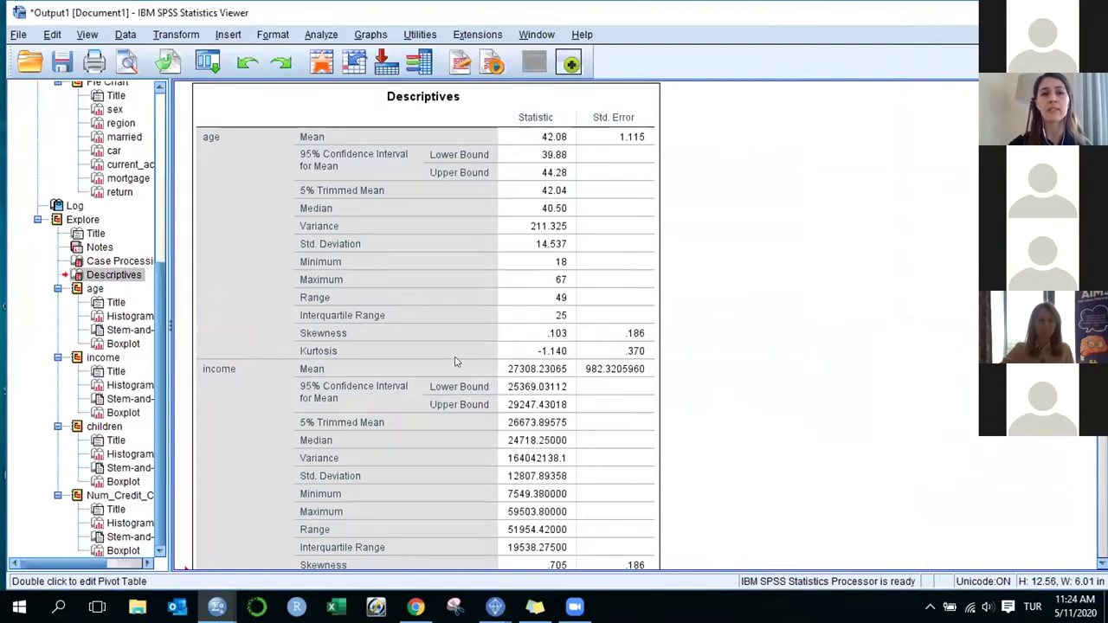
pyautogui.scroll(-2, 458, 362)
pyautogui.scroll(2, 458, 362)
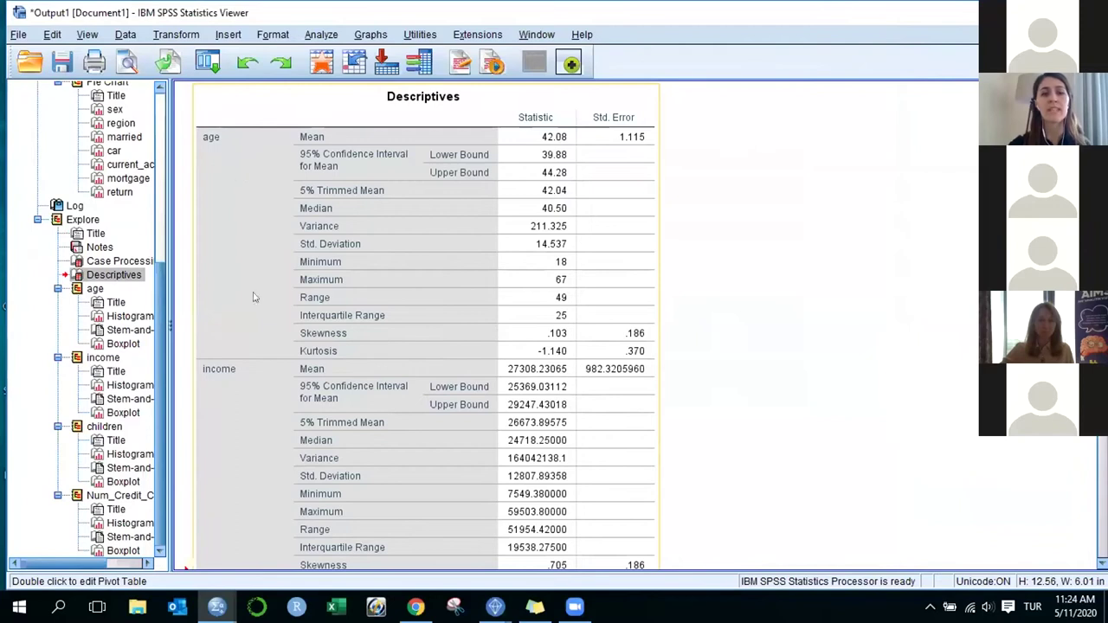
pyautogui.scroll(-4, 252, 312)
pyautogui.scroll(-6, 245, 468)
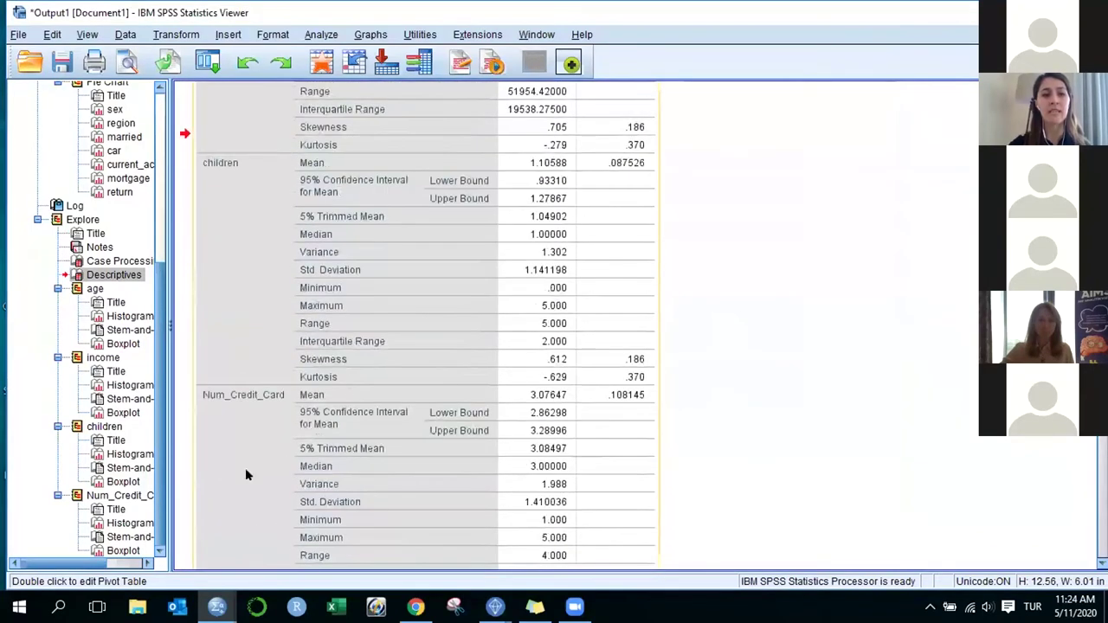
pyautogui.scroll(2, 279, 409)
pyautogui.scroll(14, 281, 399)
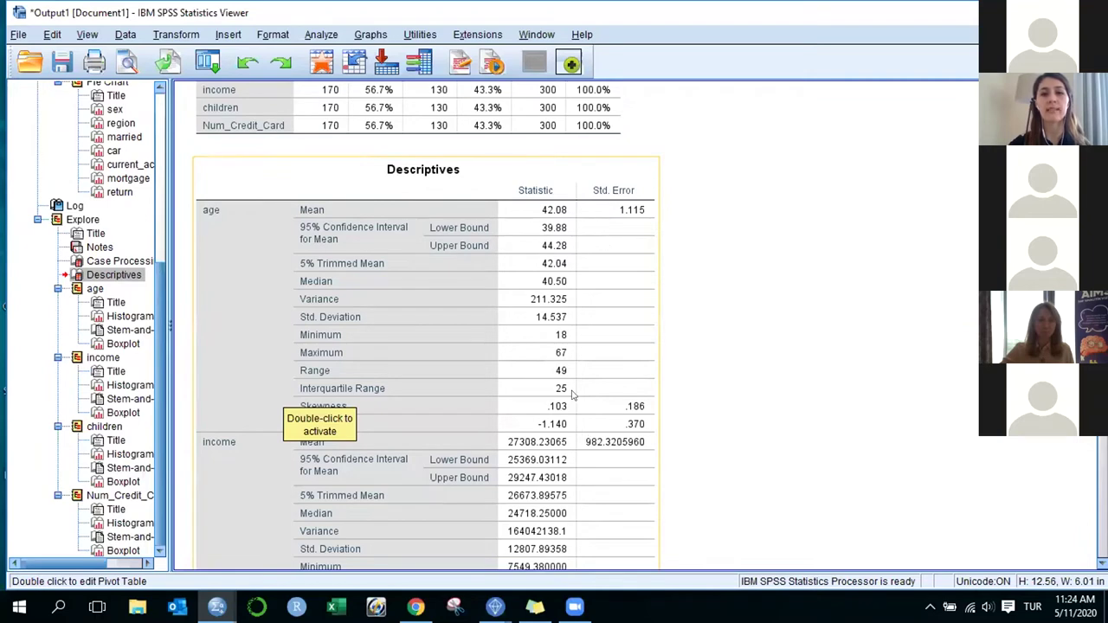
# Examine the histogram, stem-and-leaf plot and boxplot for age and the plots for income, ending at the age boxplot
pyautogui.scroll(-7, 567, 396)
pyautogui.scroll(-10, 559, 396)
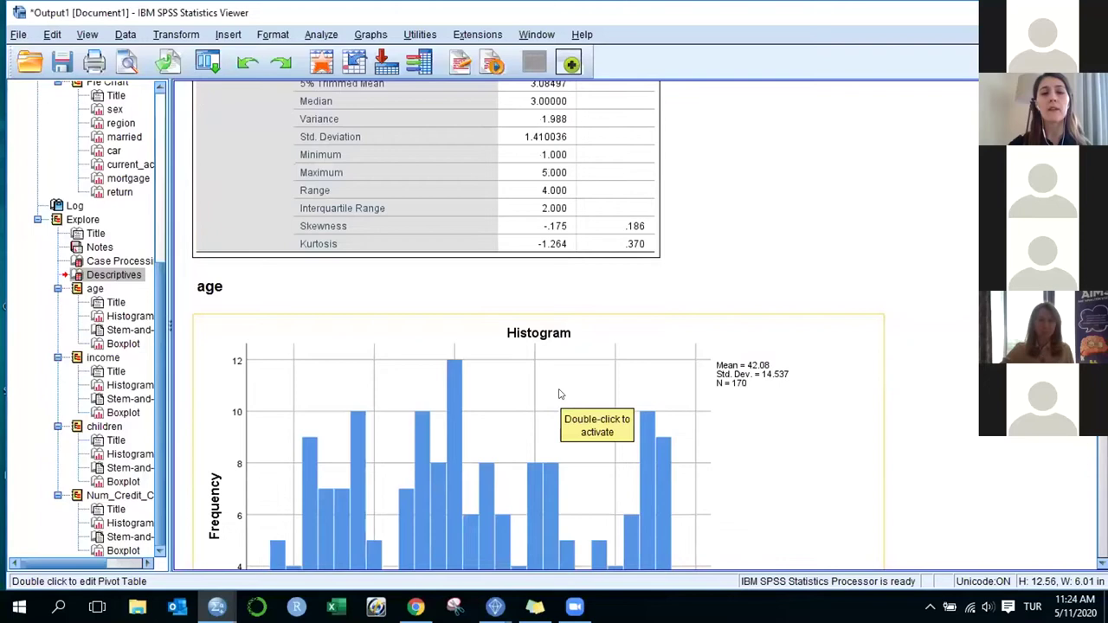
pyautogui.scroll(-1, 560, 395)
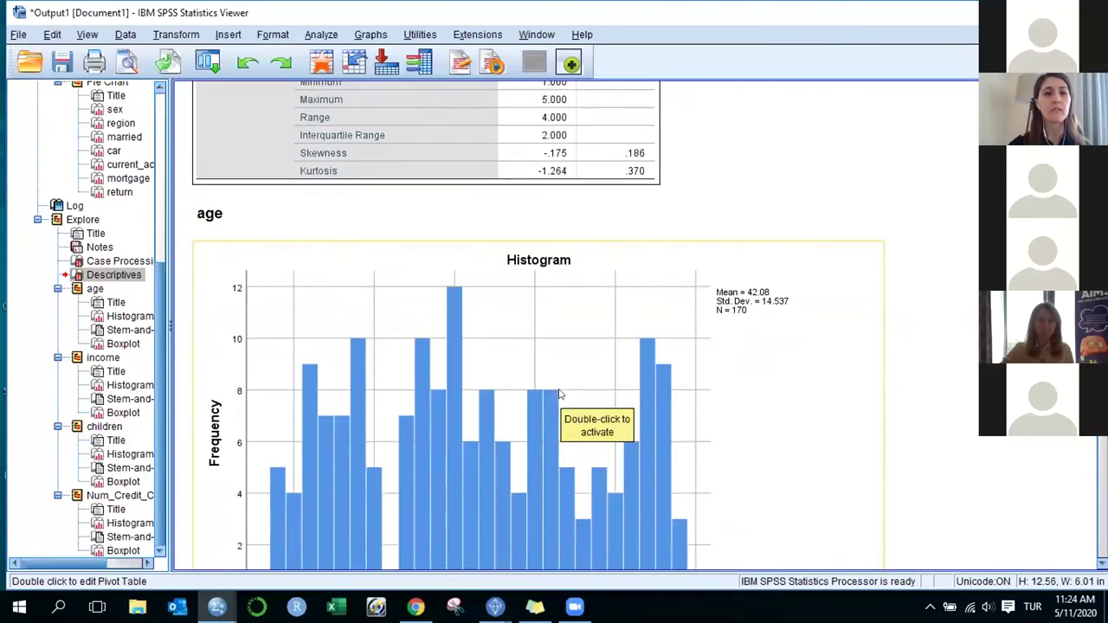
pyautogui.scroll(-1, 559, 396)
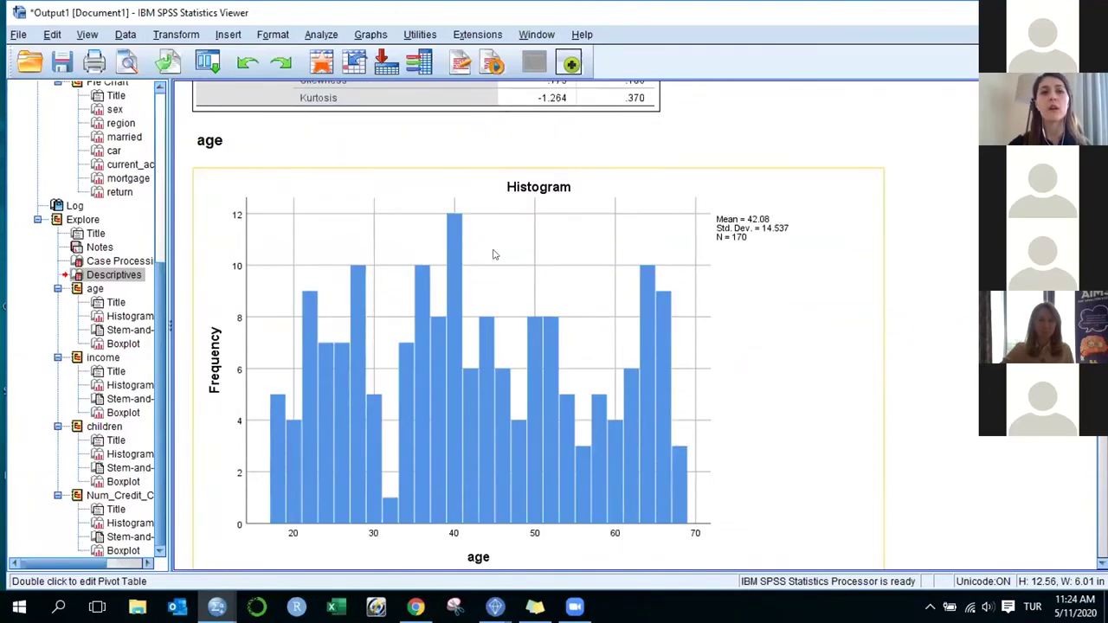
pyautogui.click(745, 332)
pyautogui.scroll(-4, 745, 332)
pyautogui.click(572, 399)
pyautogui.scroll(-6, 563, 395)
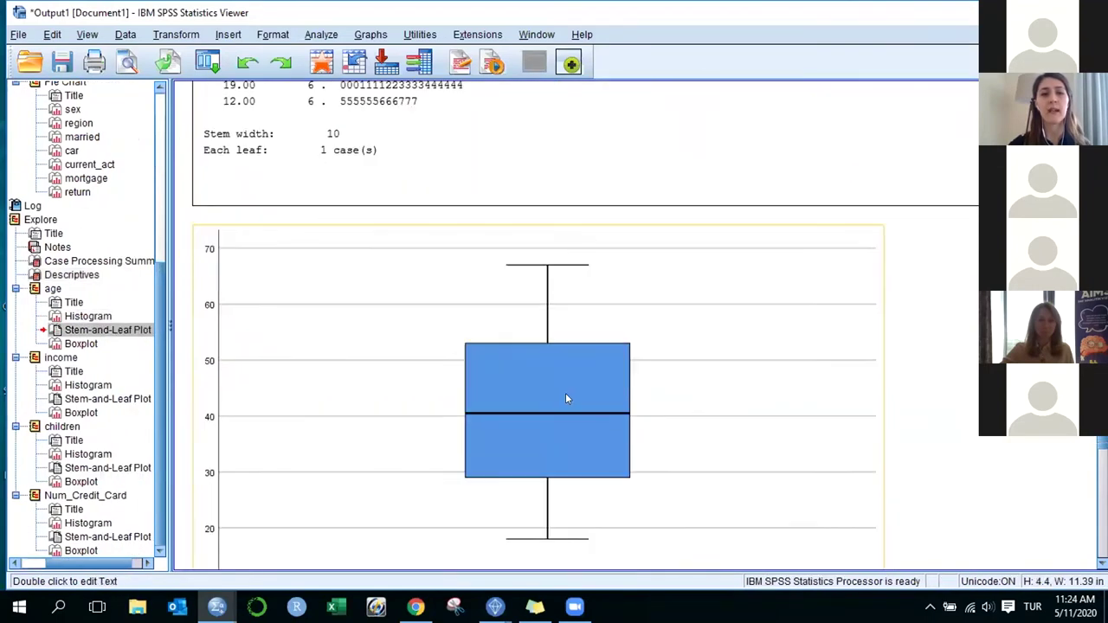
pyautogui.click(734, 386)
pyautogui.scroll(-4, 734, 386)
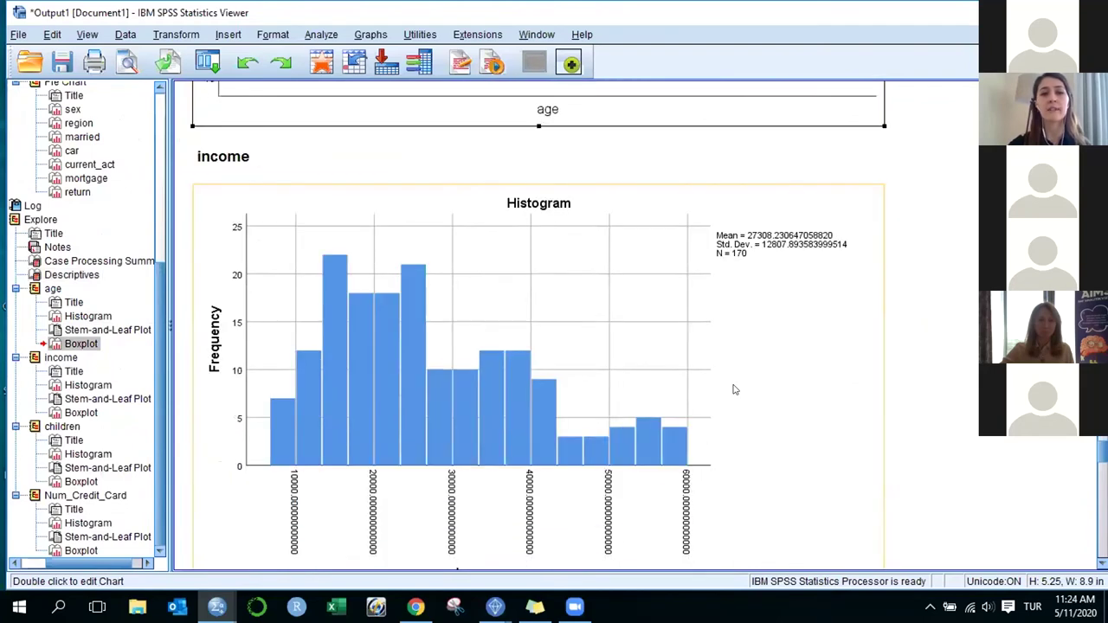
pyautogui.scroll(-10, 734, 390)
pyautogui.scroll(-3, 733, 397)
pyautogui.scroll(12, 734, 396)
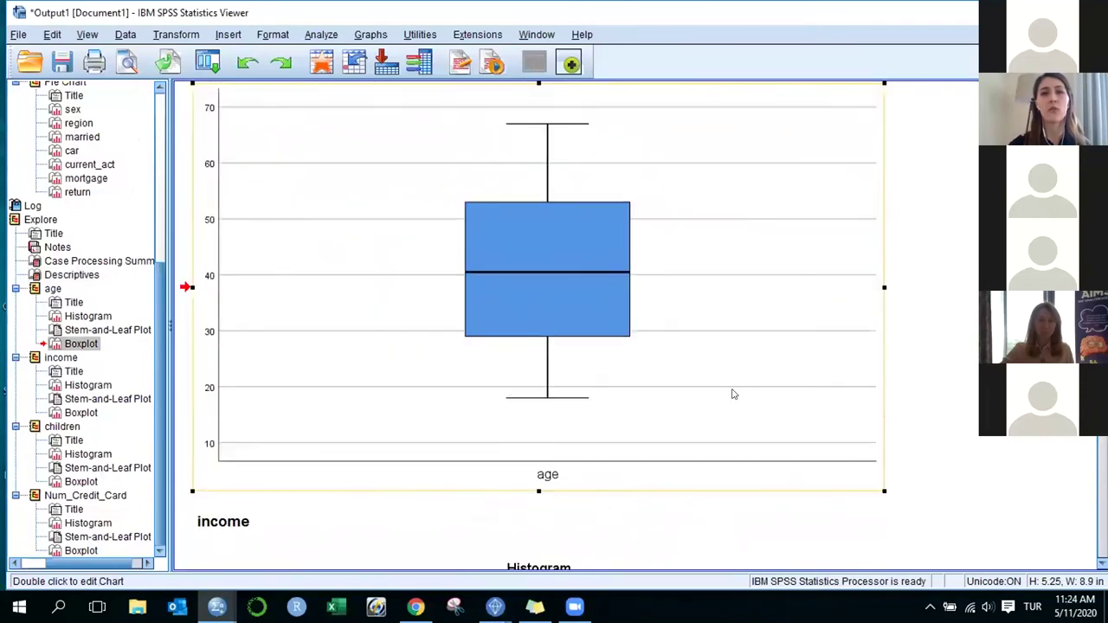
# Start a Missing Value Analysis of Customer_Info1.sav with age, income, children and Num_Credit_Card as quantitative variables
pyautogui.hotkey('alt', 'Tab')
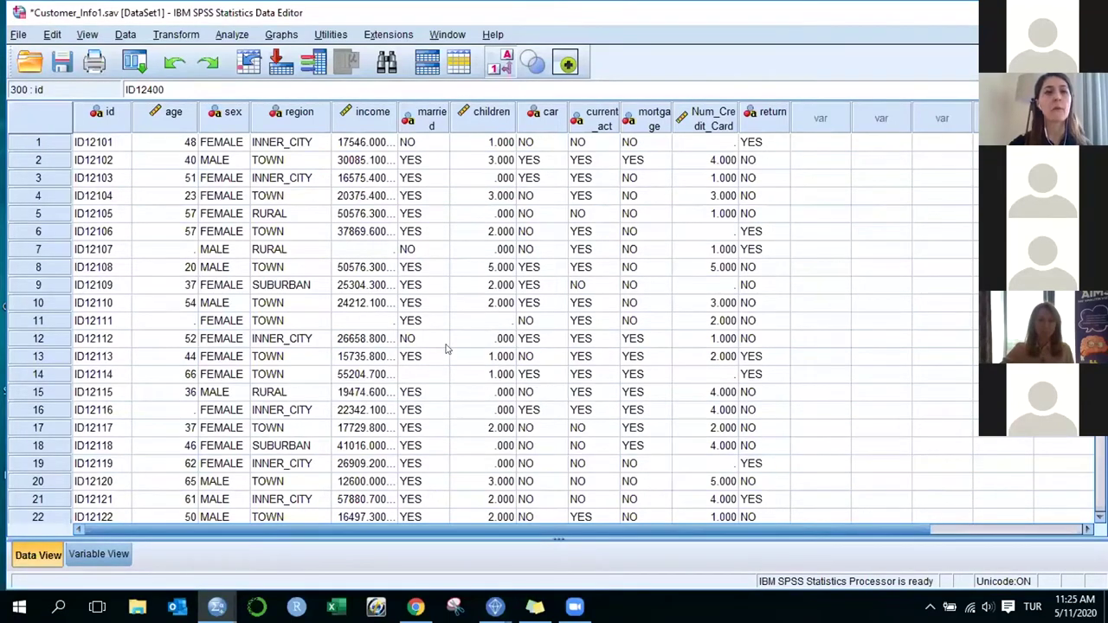
pyautogui.click(223, 35)
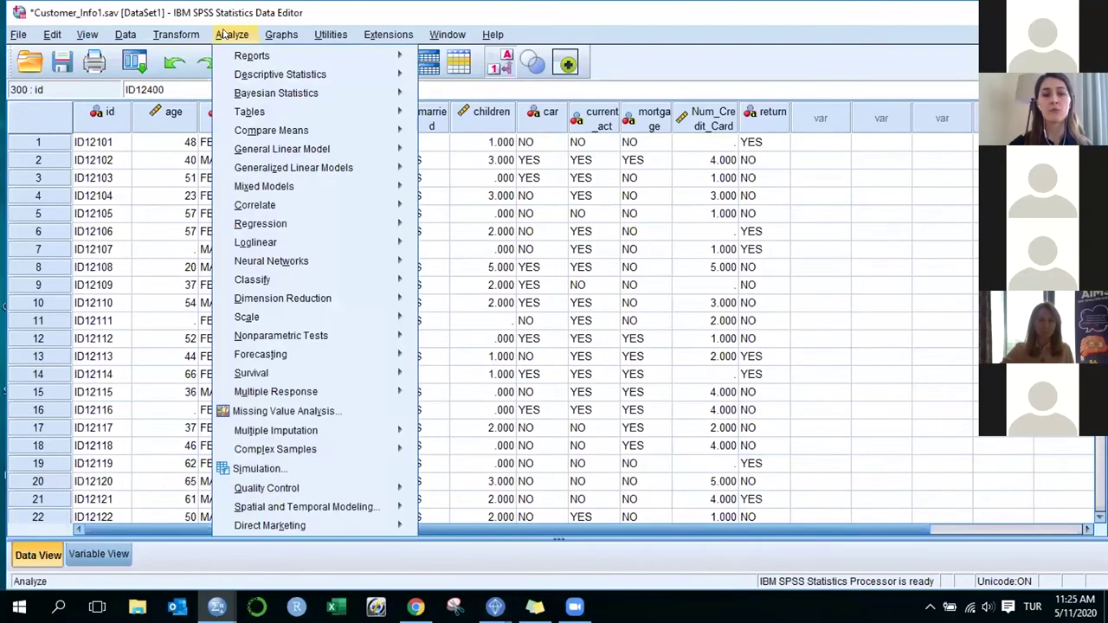
pyautogui.click(339, 412)
pyautogui.moveTo(545, 65); pyautogui.dragTo(549, 84)
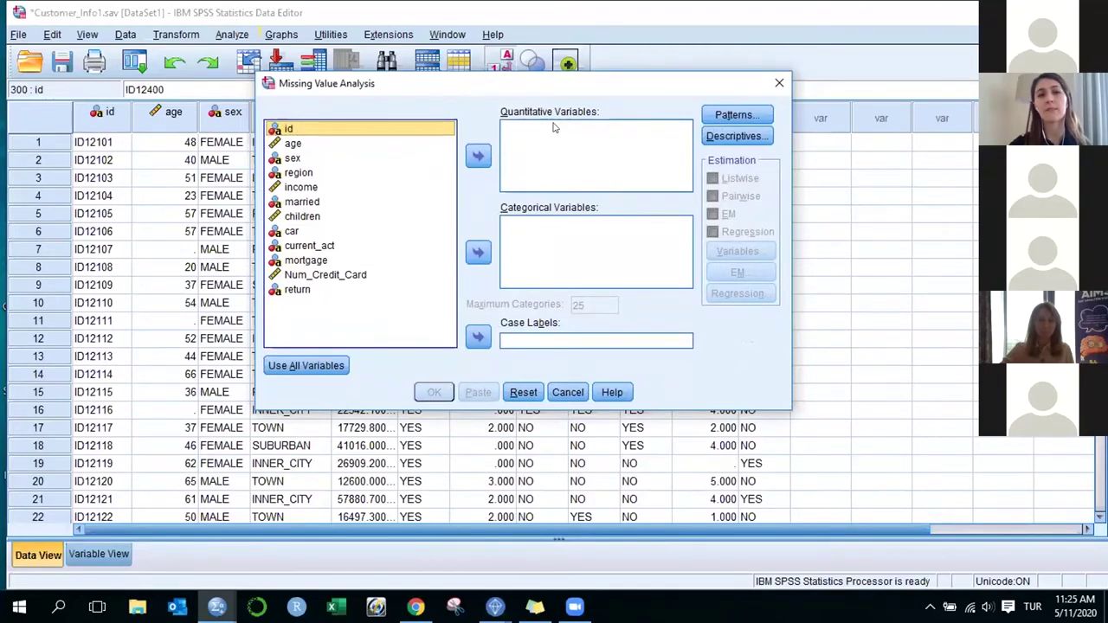
pyautogui.click(300, 145)
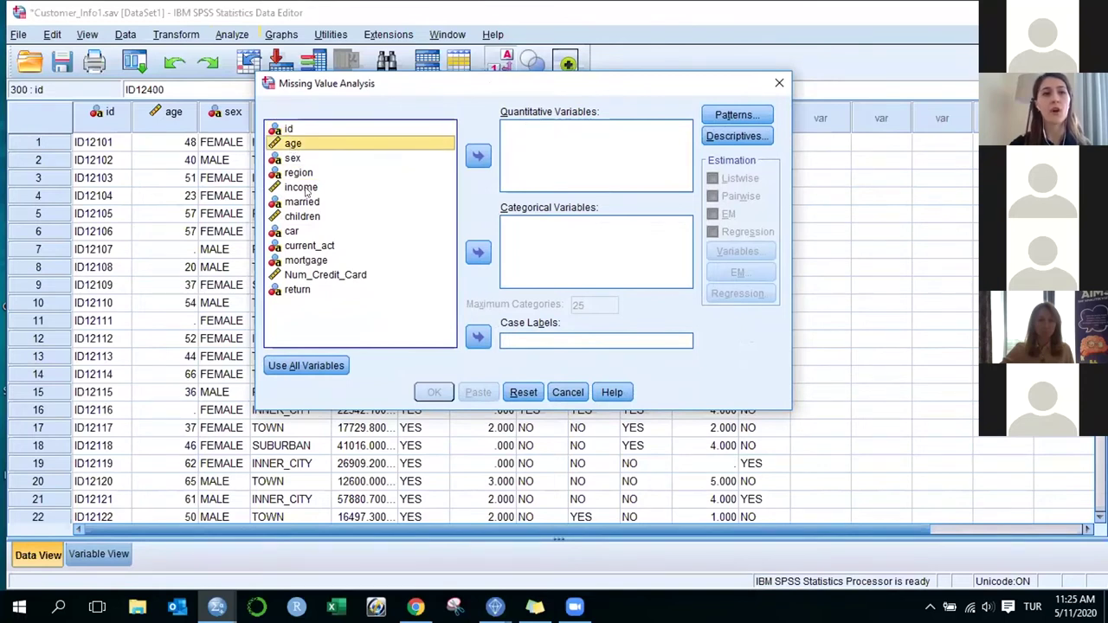
pyautogui.keyDown('ctrl'); pyautogui.click(305, 188); pyautogui.keyUp('ctrl')
pyautogui.keyDown('ctrl'); pyautogui.click(305, 218); pyautogui.keyUp('ctrl')
pyautogui.keyDown('ctrl'); pyautogui.click(303, 277); pyautogui.keyUp('ctrl')
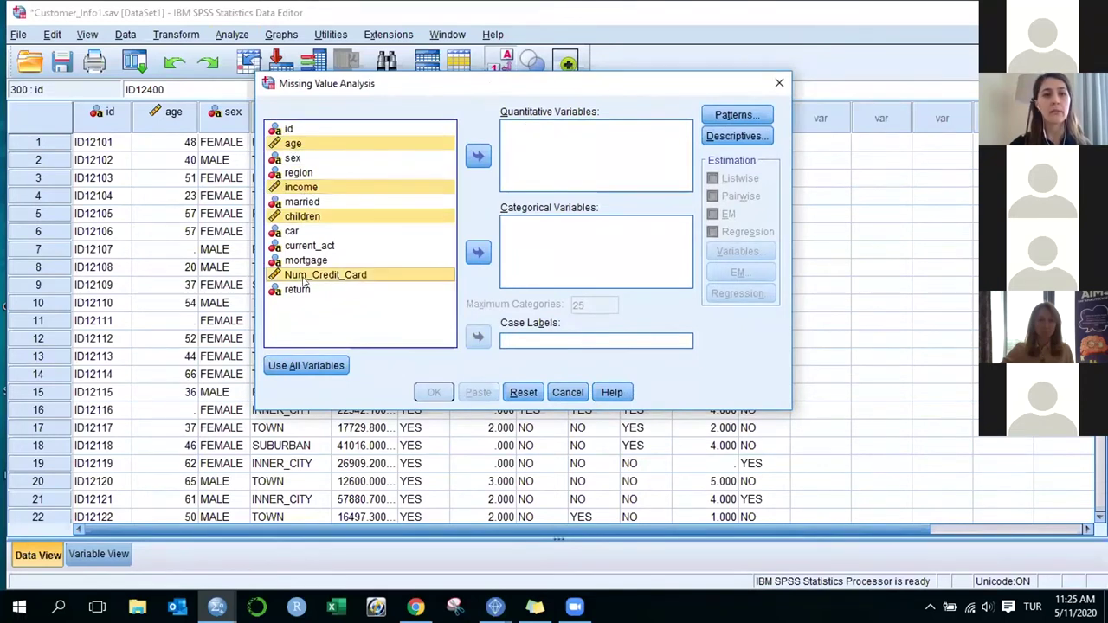
pyautogui.click(478, 156)
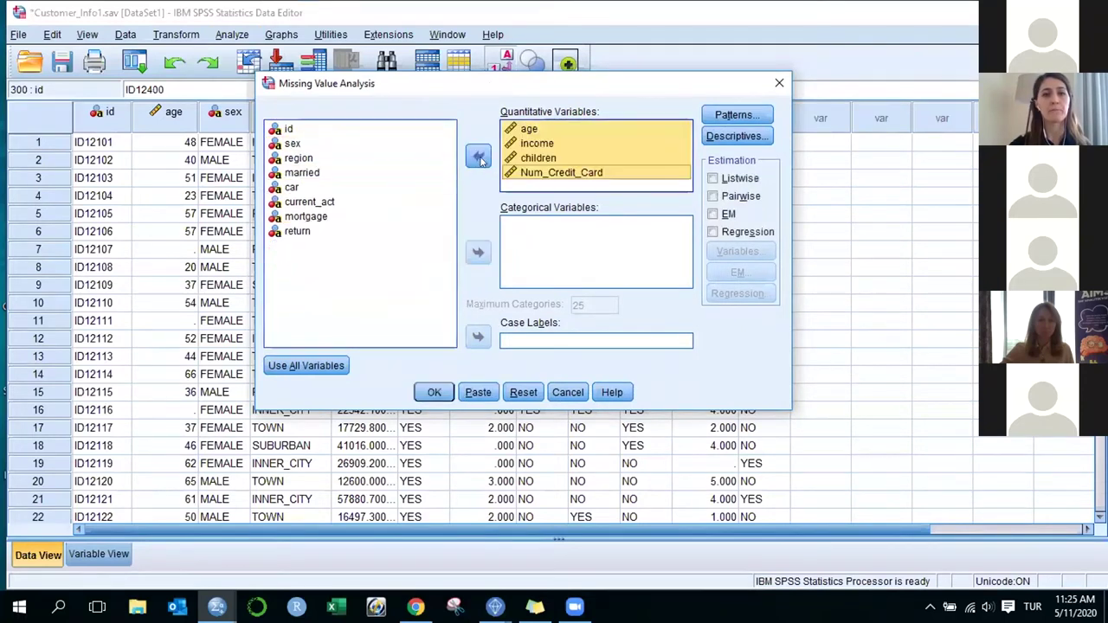
# Add sex, region, married, car, current_act, mortgage and return as categorical variables and run the missing value analysis
pyautogui.click(297, 144)
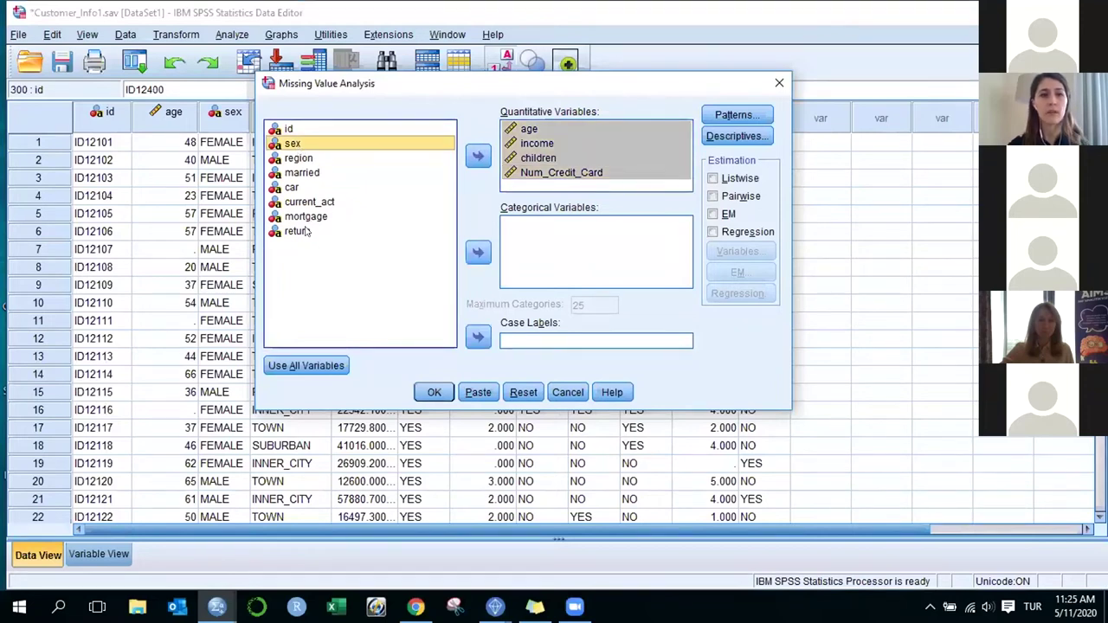
pyautogui.keyDown('shift'); pyautogui.click(305, 231); pyautogui.keyUp('shift')
pyautogui.click(478, 252)
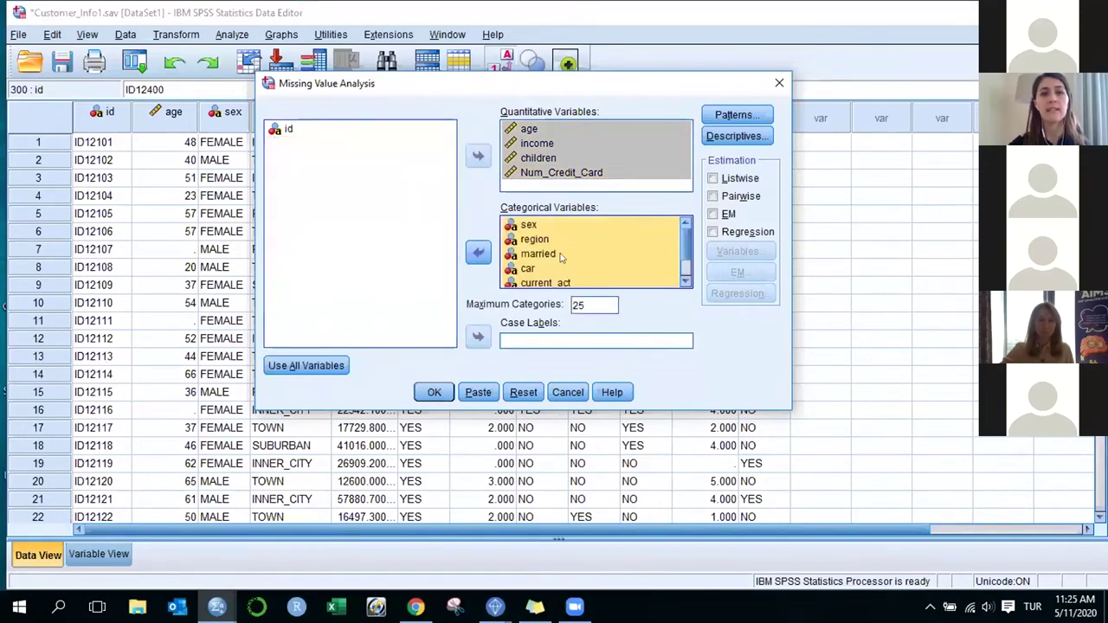
pyautogui.click(431, 390)
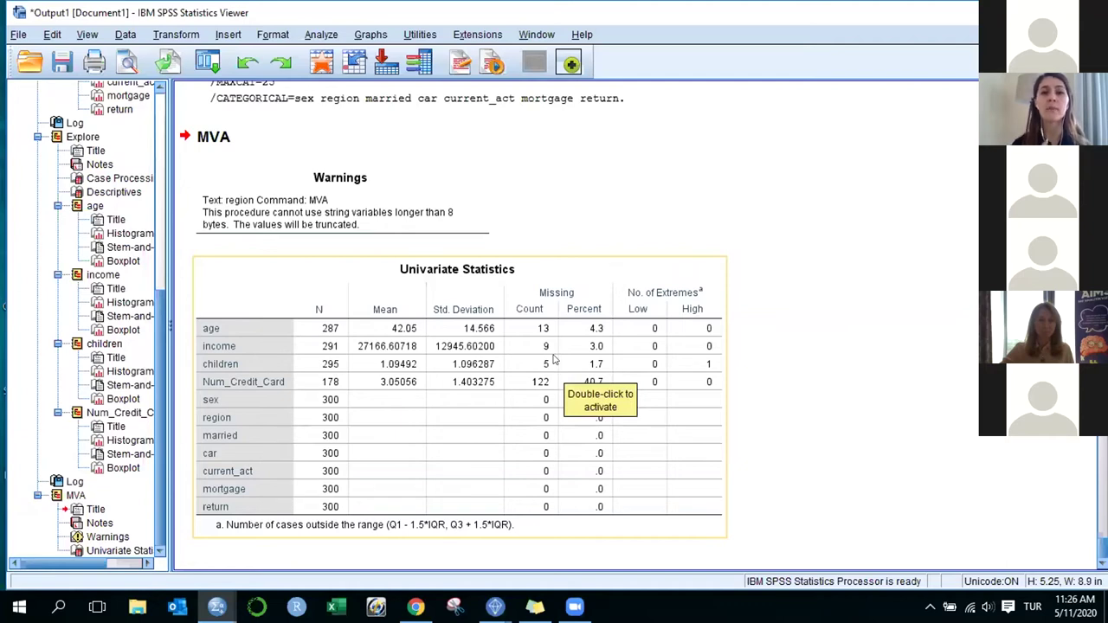
pyautogui.click(783, 396)
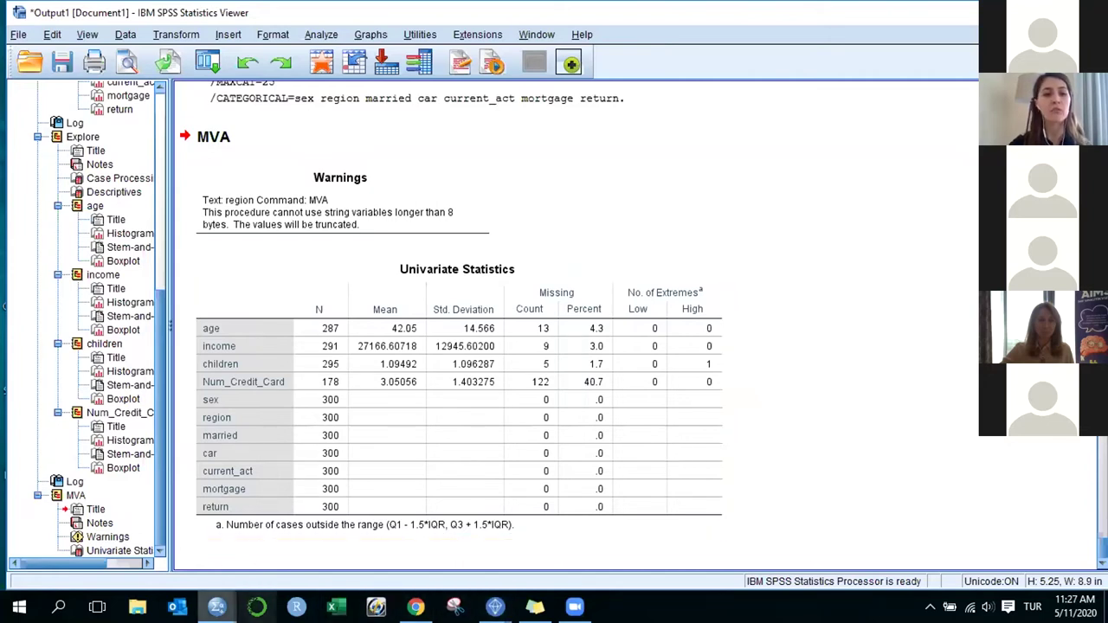
# Start imputing missing data values in Customer_Info1.sav with age, sex, region, income, married, children, car and return in the model
pyautogui.moveTo(217, 607)
pyautogui.click(296, 491)
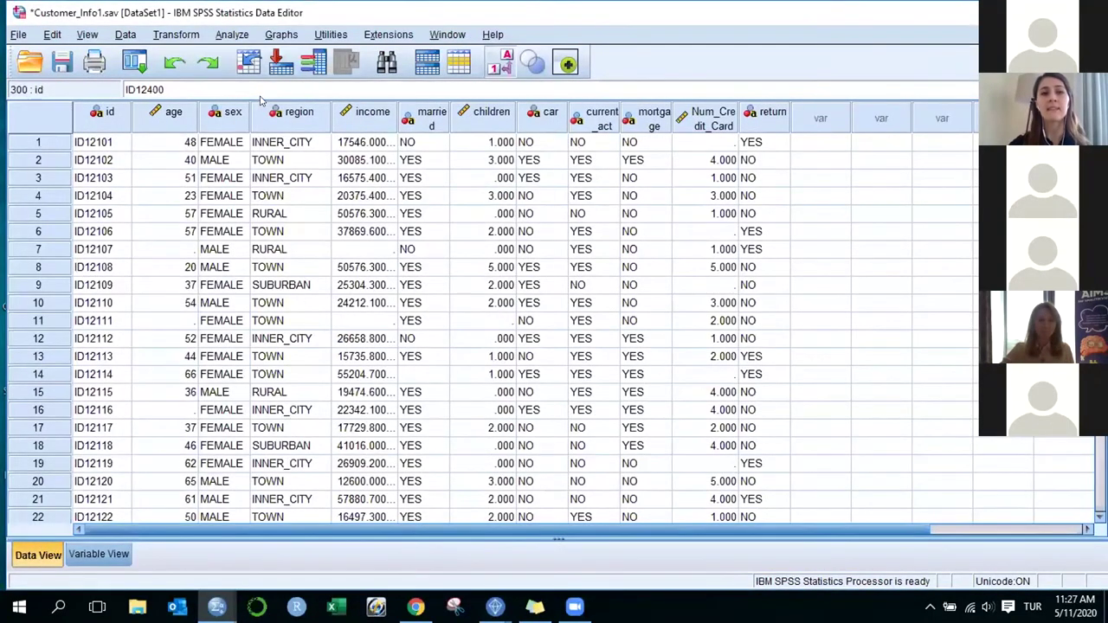
pyautogui.click(232, 35)
pyautogui.moveTo(342, 437)
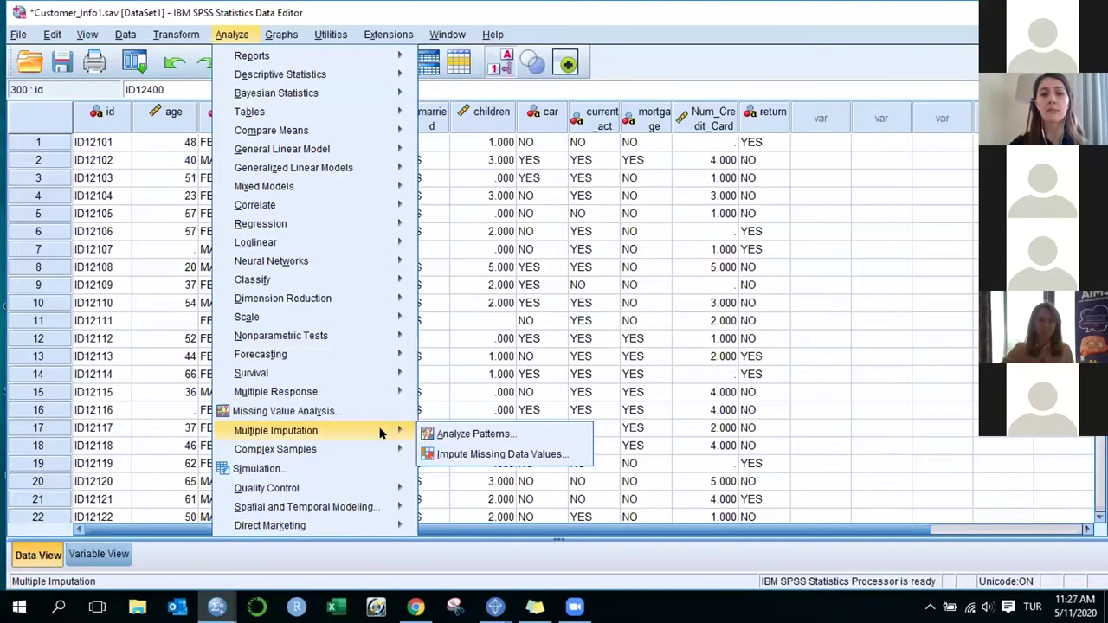
pyautogui.click(468, 456)
pyautogui.moveTo(389, 29); pyautogui.dragTo(422, 49)
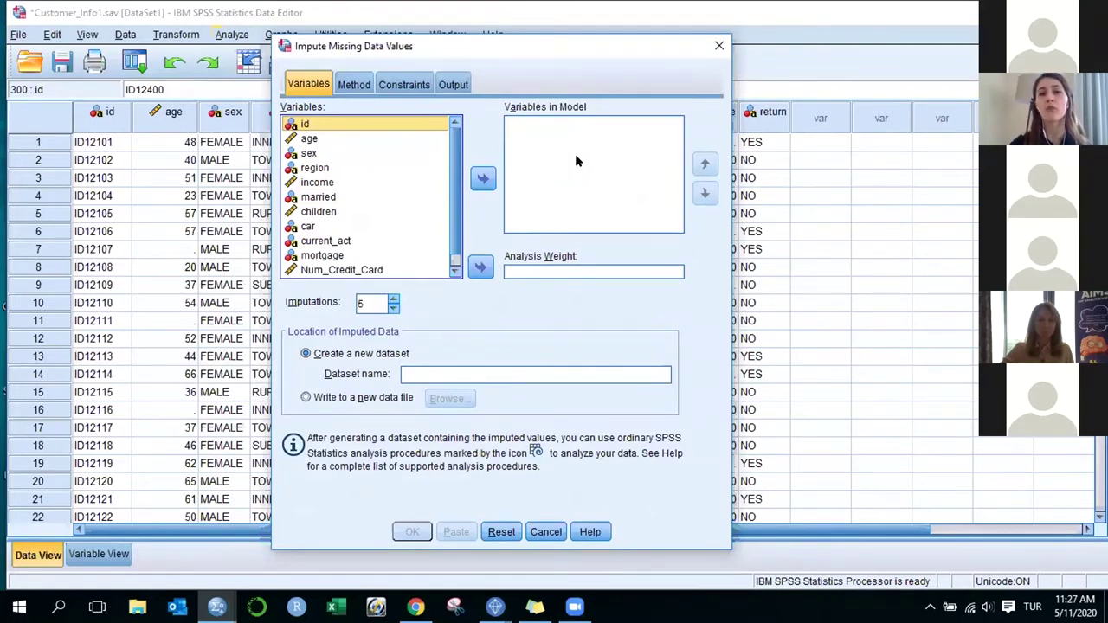
pyautogui.scroll(-1, 438, 229)
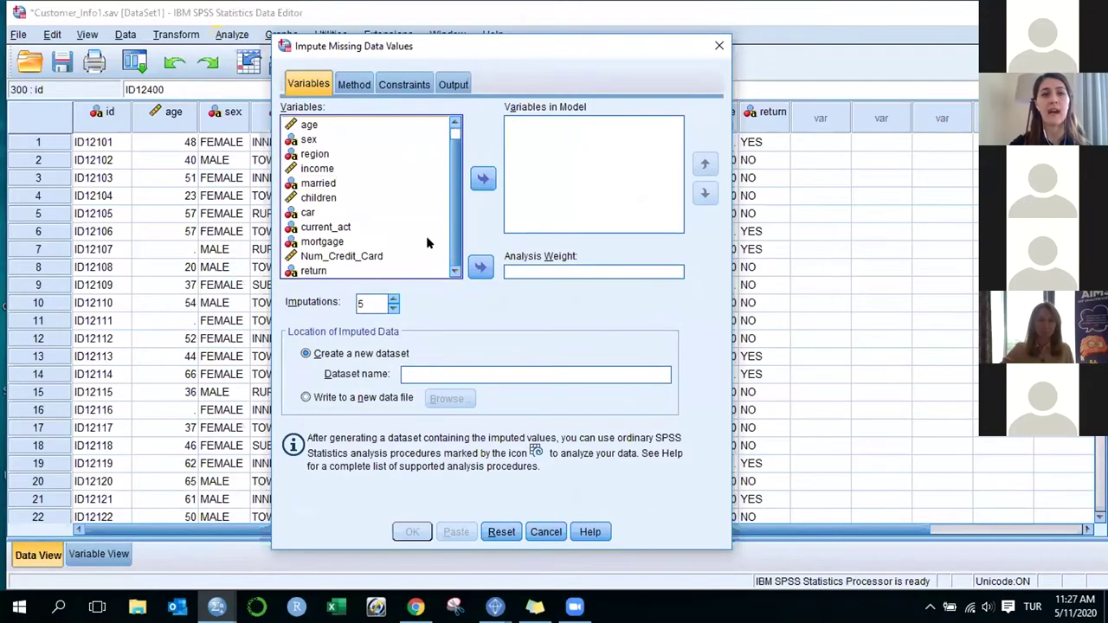
pyautogui.scroll(1, 426, 235)
pyautogui.click(318, 139)
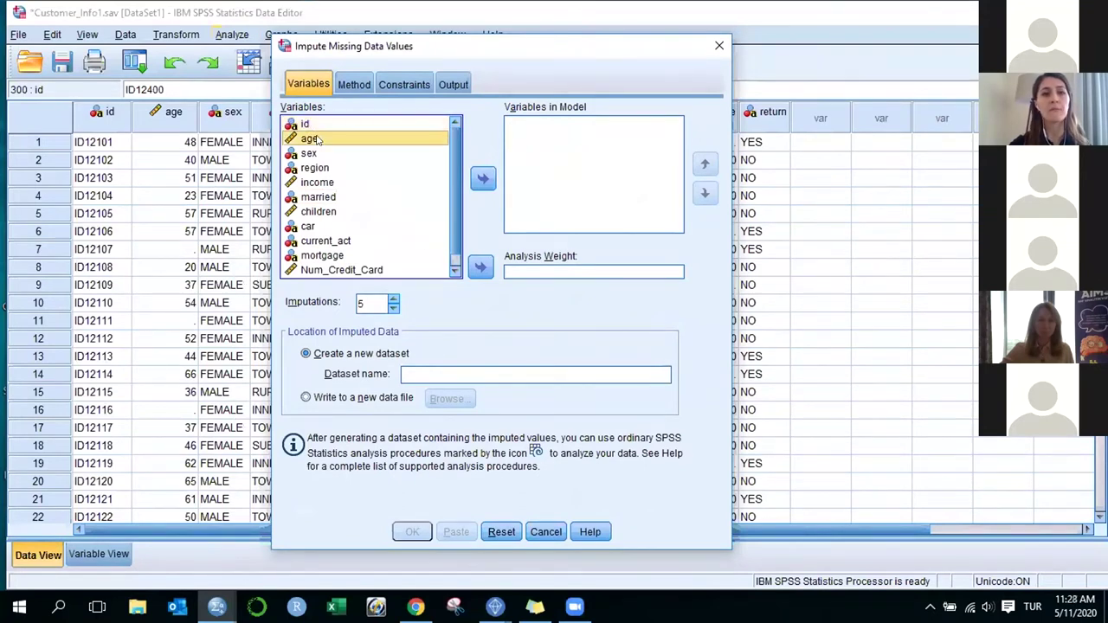
pyautogui.scroll(-1, 453, 237)
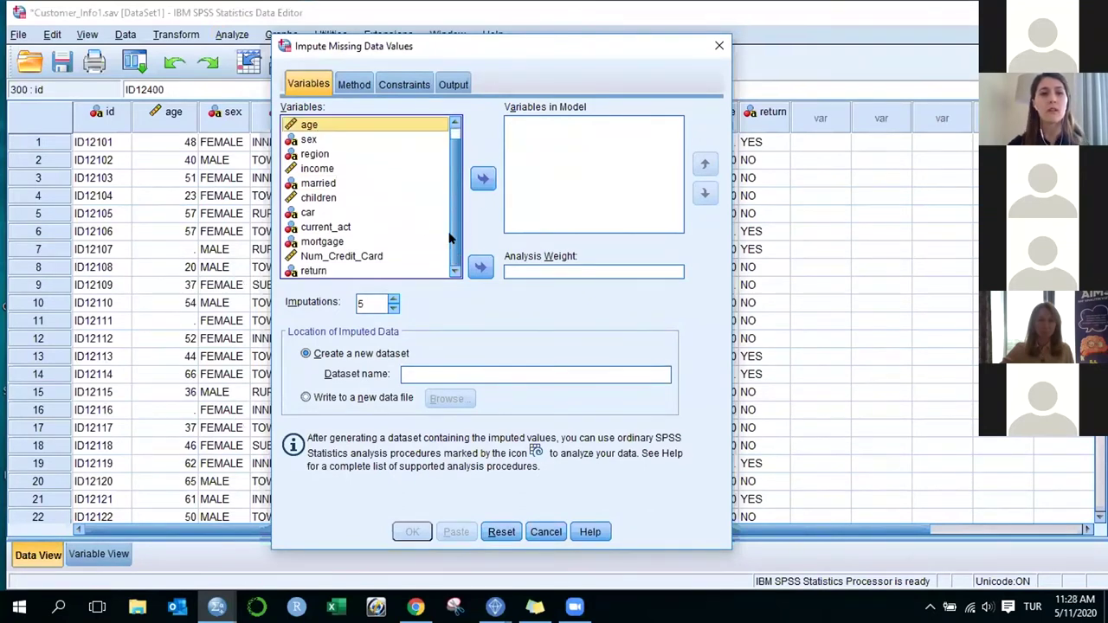
pyautogui.keyDown('shift'); pyautogui.click(320, 271); pyautogui.keyUp('shift')
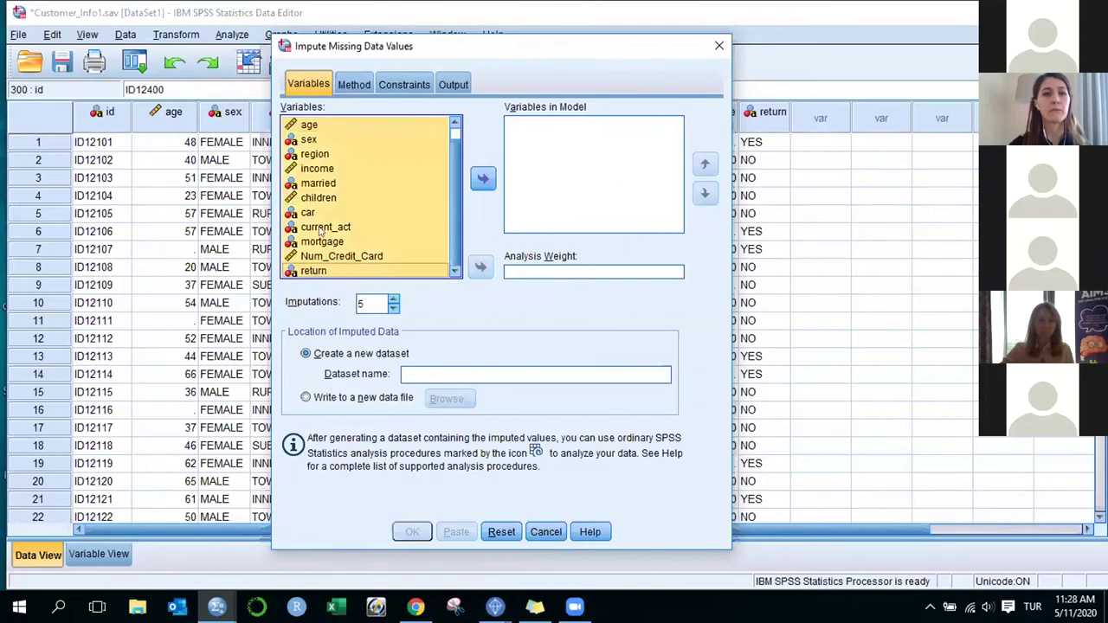
pyautogui.keyDown('ctrl'); pyautogui.click(325, 227); pyautogui.keyUp('ctrl')
pyautogui.keyDown('ctrl'); pyautogui.click(322, 242); pyautogui.keyUp('ctrl')
pyautogui.keyDown('ctrl'); pyautogui.click(334, 257); pyautogui.keyUp('ctrl')
pyautogui.click(483, 177)
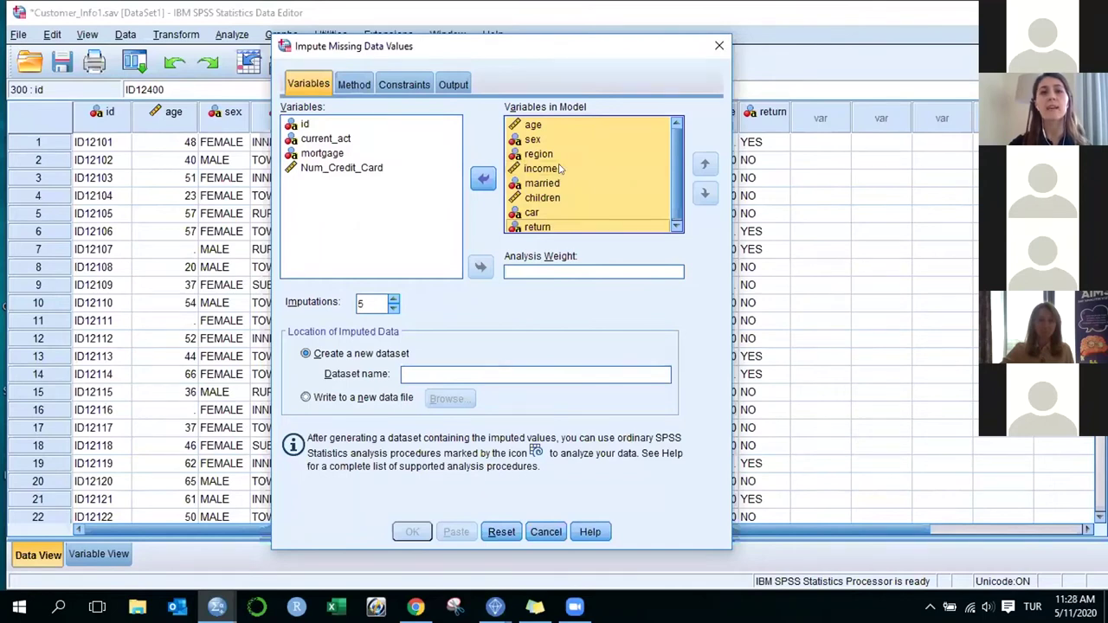
# Set the number of imputations to 1, name the new dataset ÜRÜN and run the imputation
pyautogui.click(371, 302)
pyautogui.press('BackSpace')
pyautogui.write('1')
pyautogui.click(441, 373)
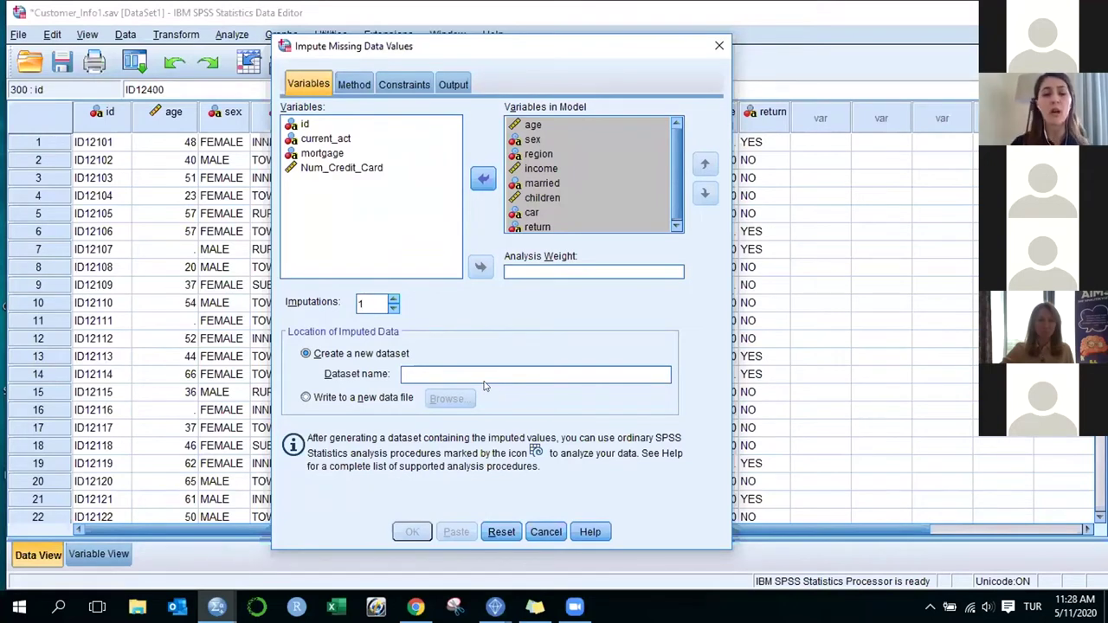
pyautogui.write('U')
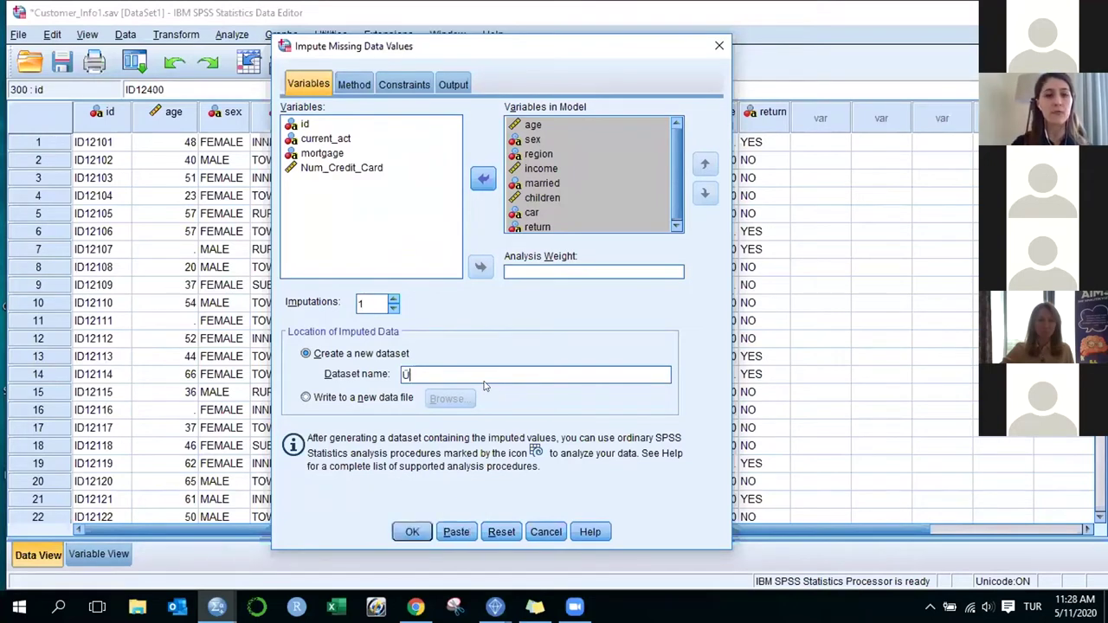
pyautogui.write('RÜN')
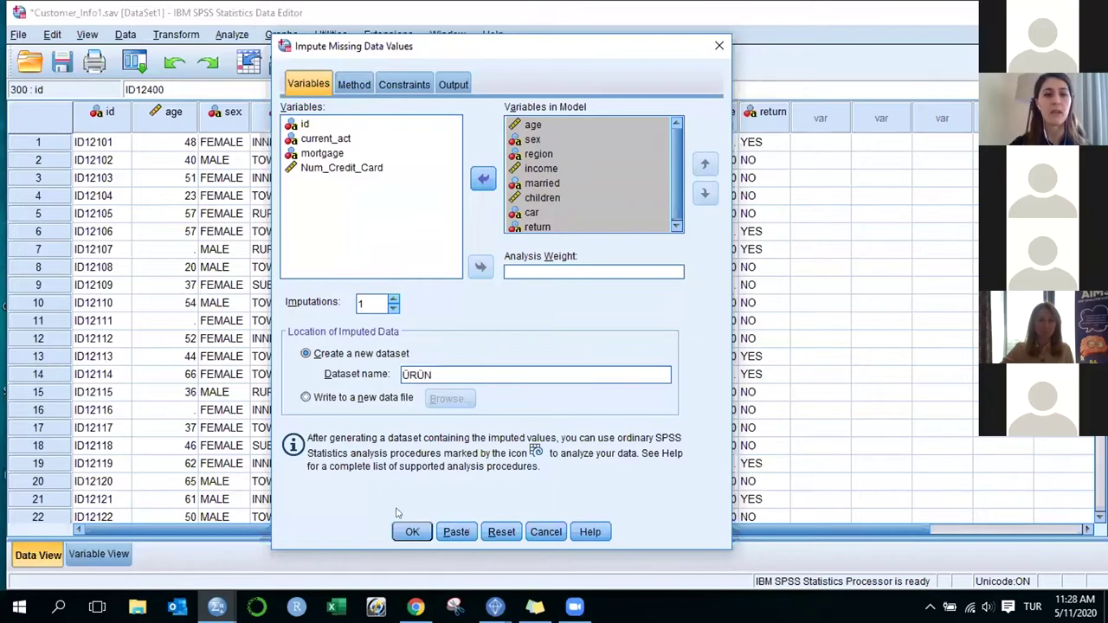
pyautogui.click(412, 532)
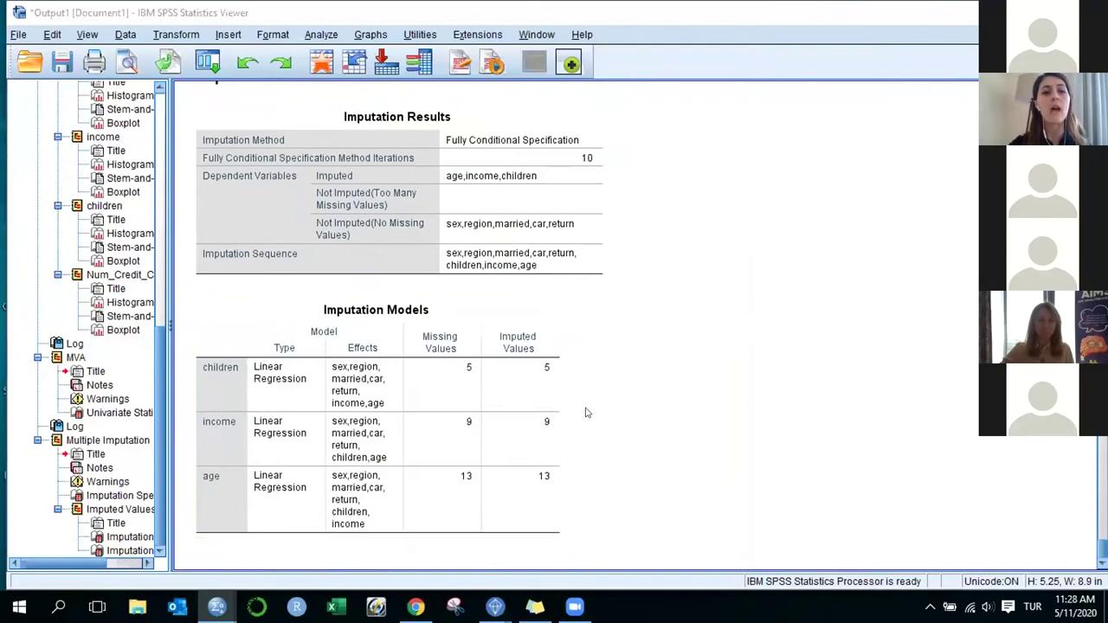
pyautogui.click(561, 459)
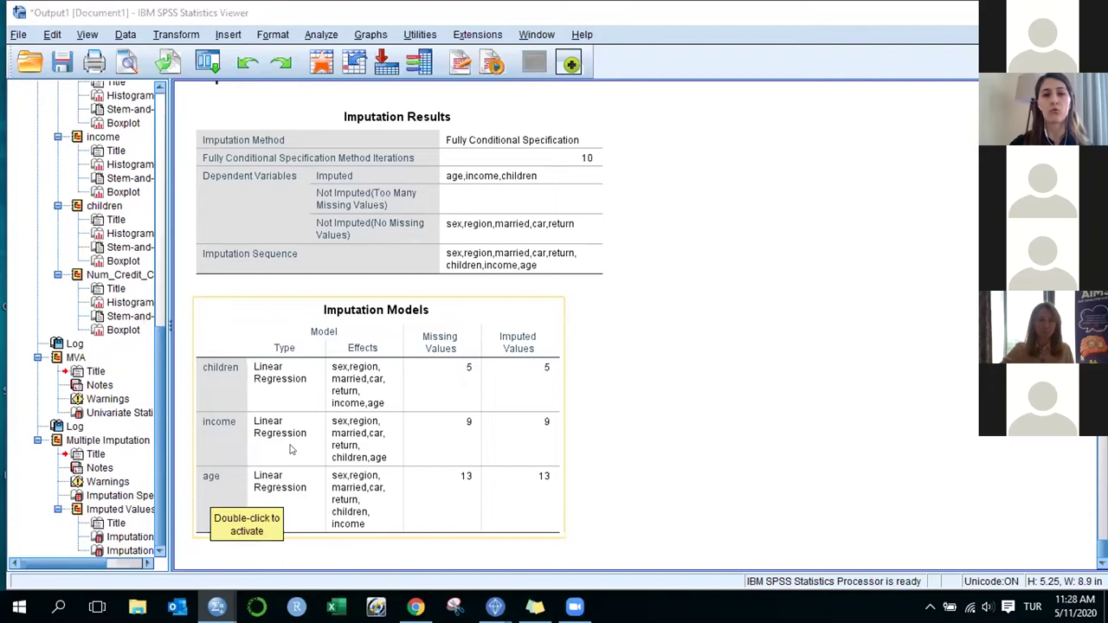
pyautogui.click(590, 489)
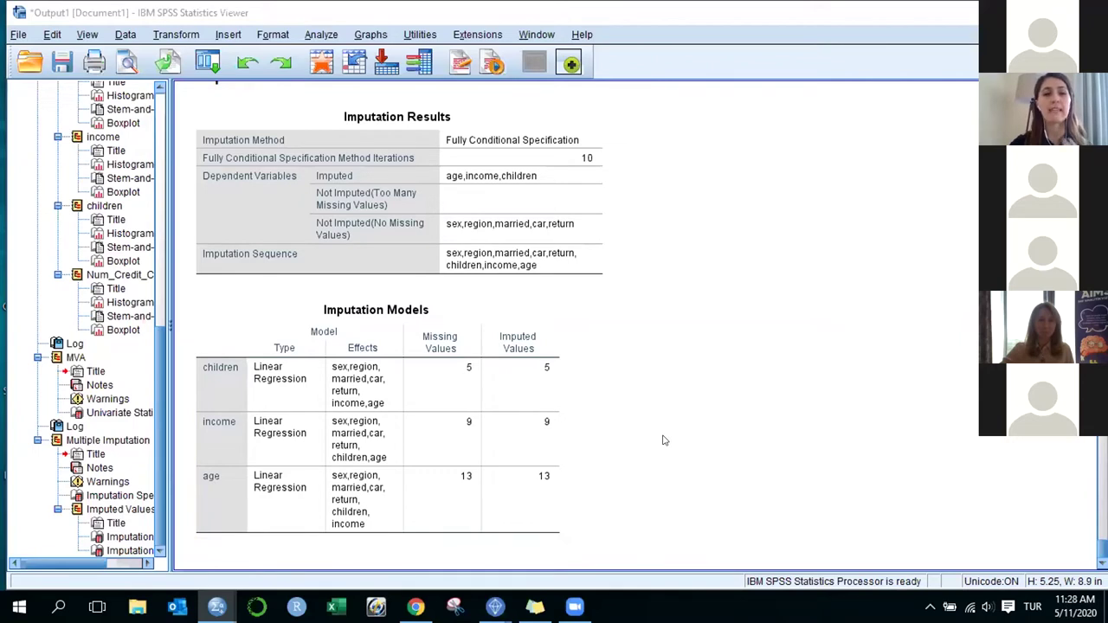
pyautogui.click(251, 381)
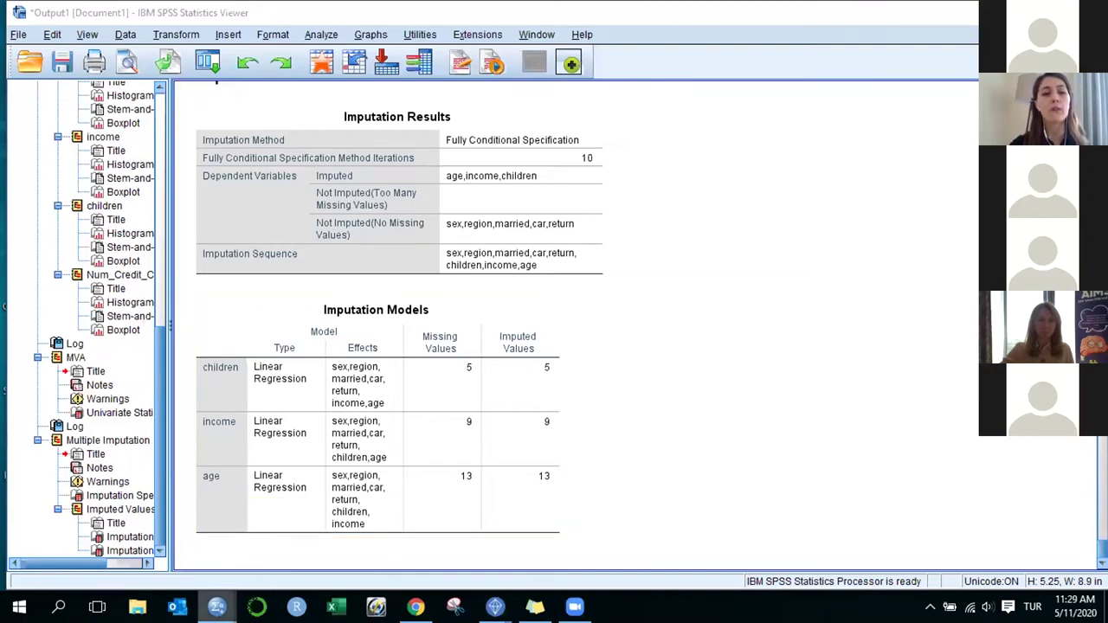
# Switch to the ÜRÜN dataset, widen the Imputation_ column to fit its heading and select it
pyautogui.moveTo(217, 606)
pyautogui.click(394, 489)
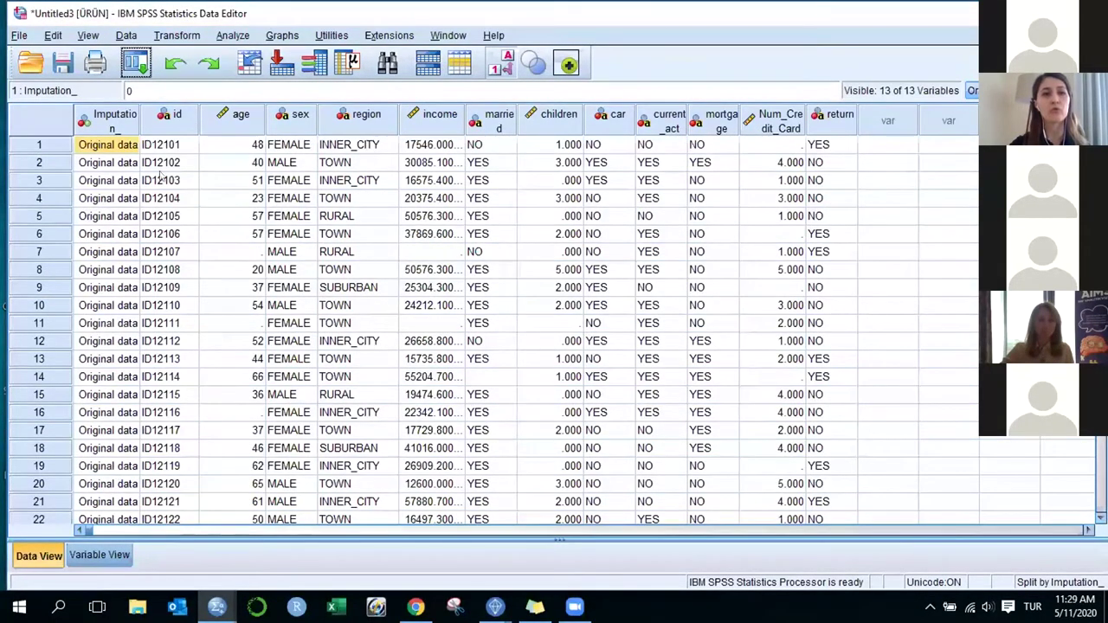
pyautogui.moveTo(139, 121); pyautogui.dragTo(154, 121)
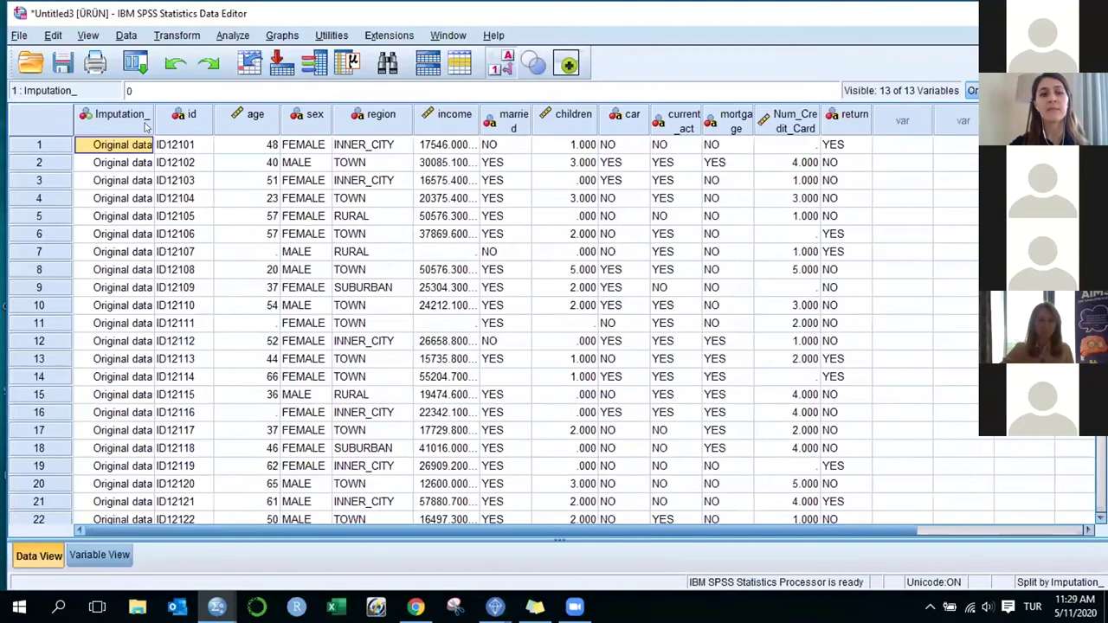
pyautogui.click(147, 122)
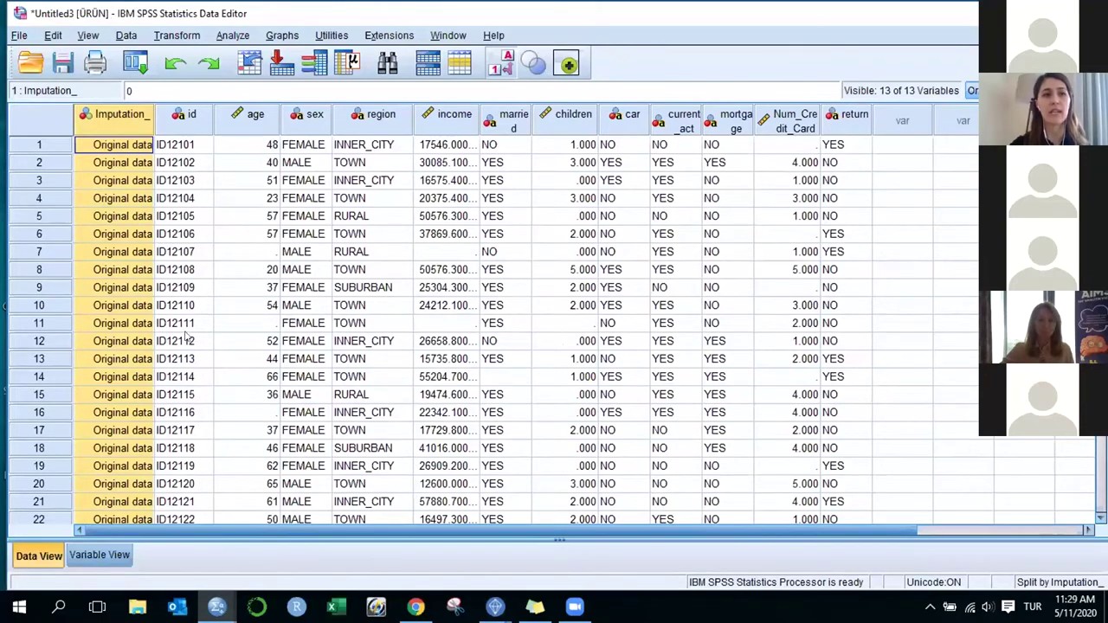
# Examine the ÜRÜN cases down to the boundary at rows 300 and 301, comparing the original data with the highlighted imputed values
pyautogui.scroll(-5, 121, 233)
pyautogui.scroll(-20, 122, 324)
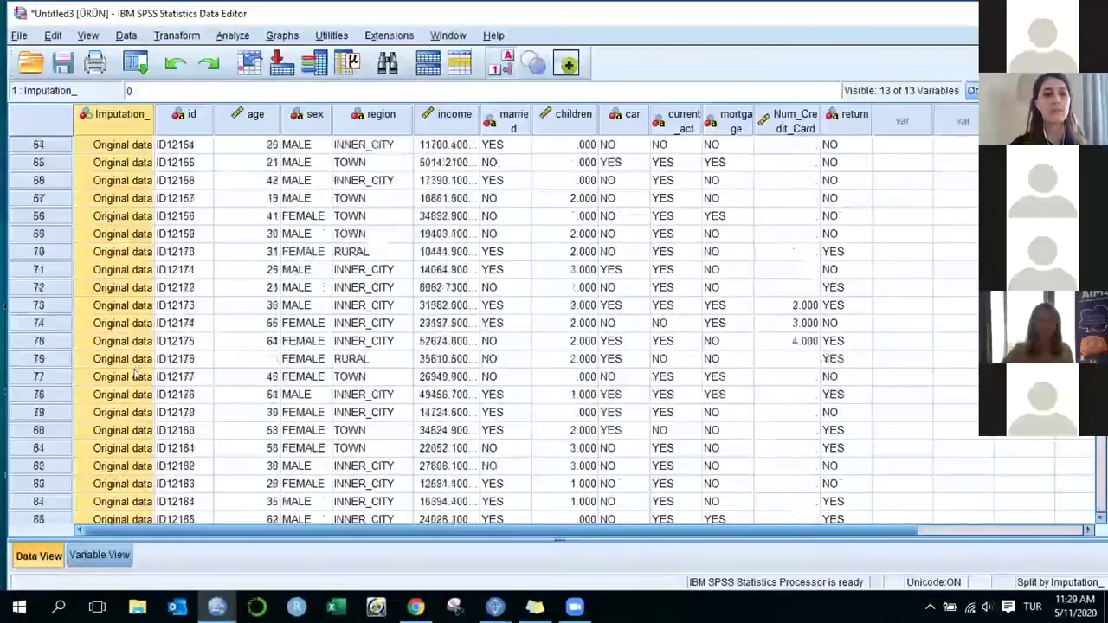
pyautogui.scroll(-20, 135, 381)
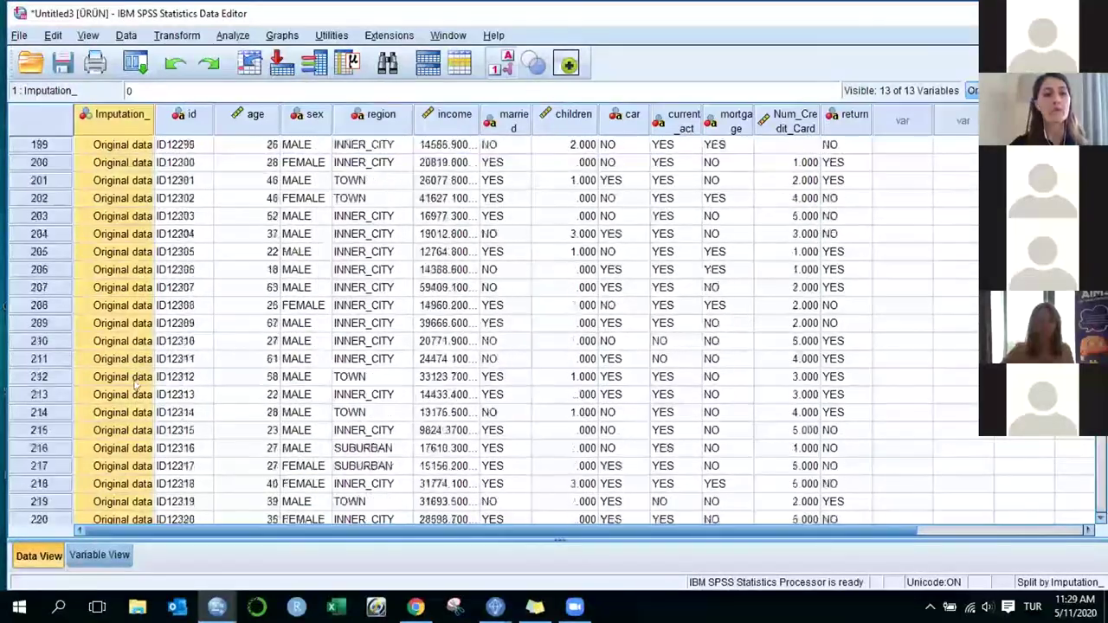
pyautogui.scroll(-9, 134, 407)
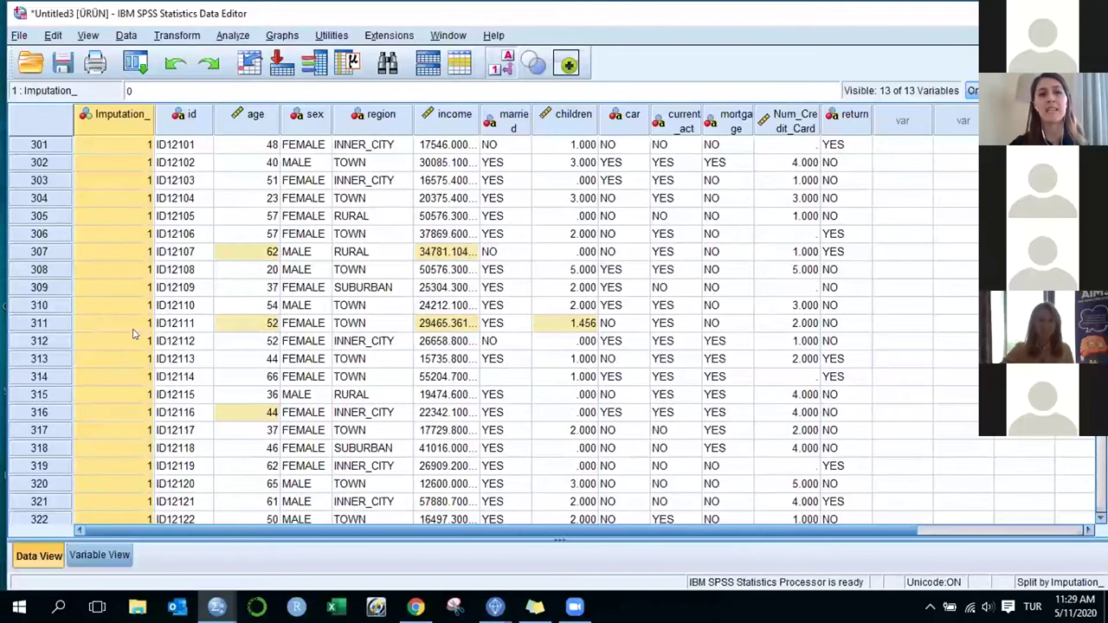
pyautogui.scroll(3, 135, 333)
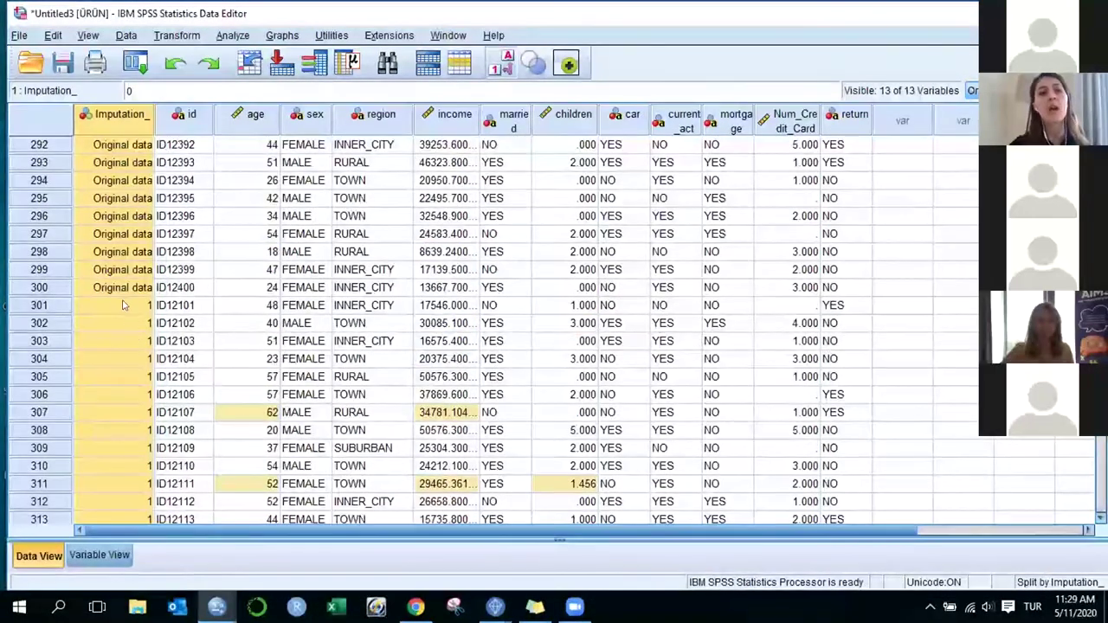
pyautogui.click(42, 290)
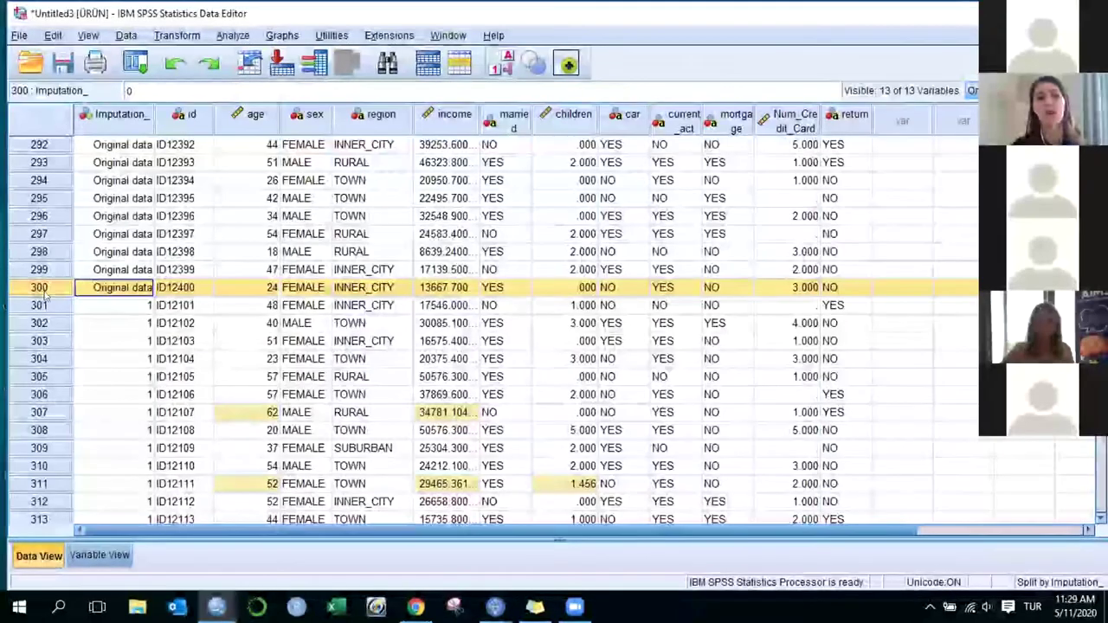
pyautogui.click(44, 307)
pyautogui.scroll(-3, 67, 347)
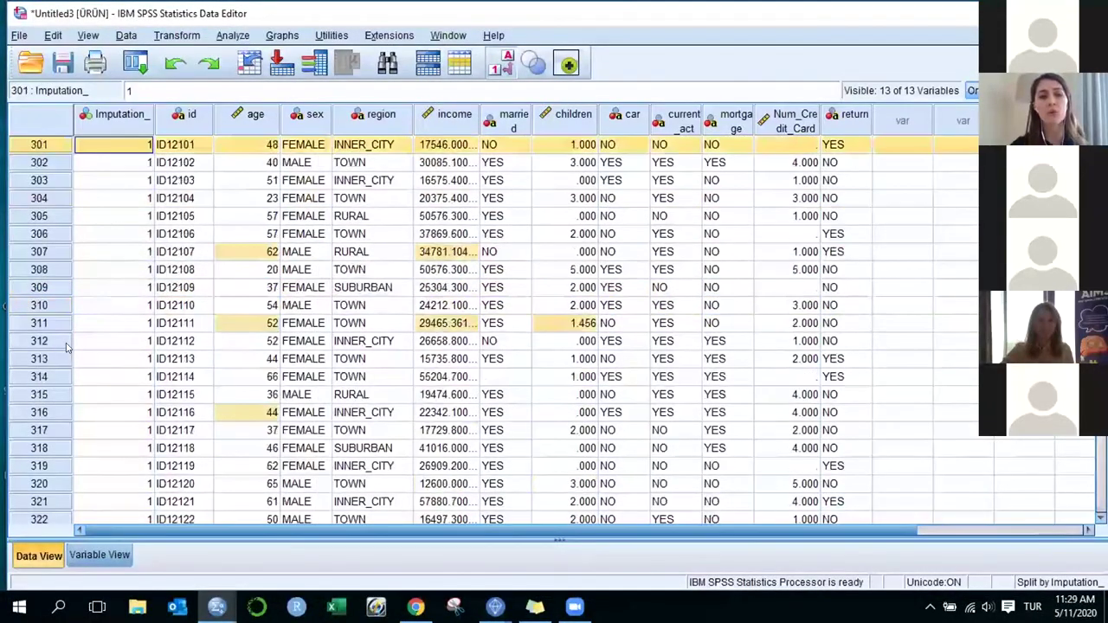
pyautogui.scroll(1, 67, 346)
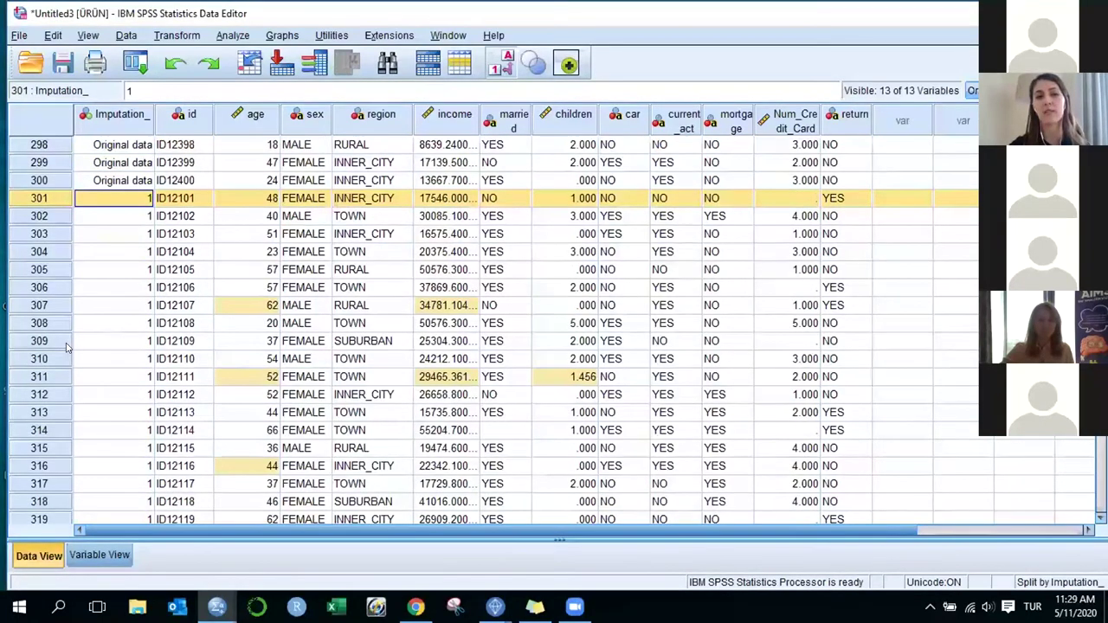
# Examine the highlighted imputed age and income values in rows 307 and 311, and compare the cases around the boundary at row 300
pyautogui.click(236, 381)
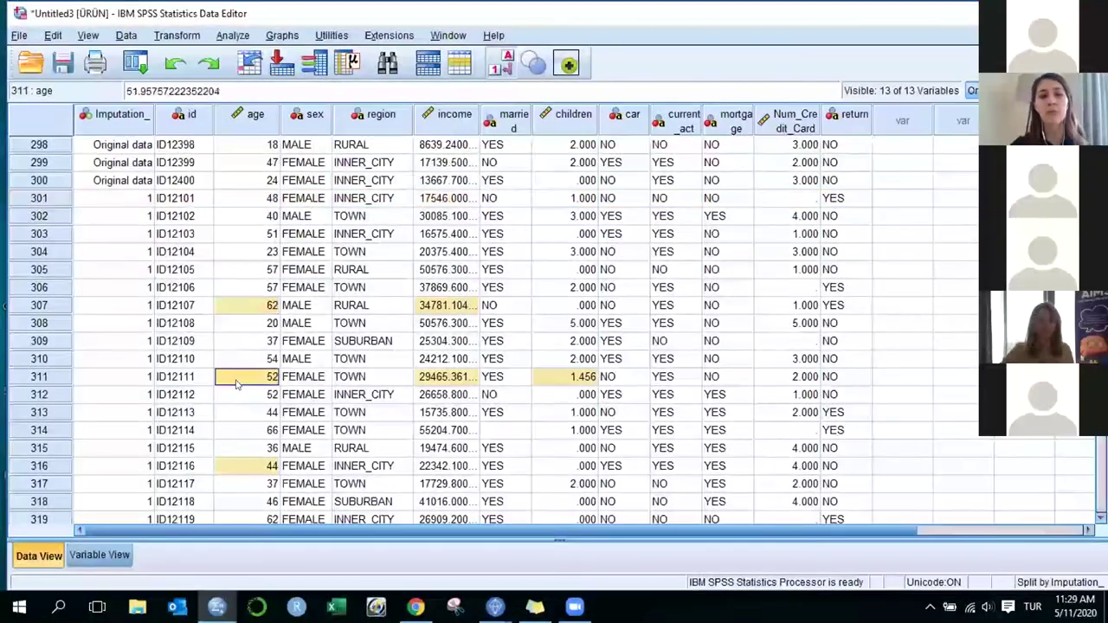
pyautogui.click(265, 304)
pyautogui.click(449, 309)
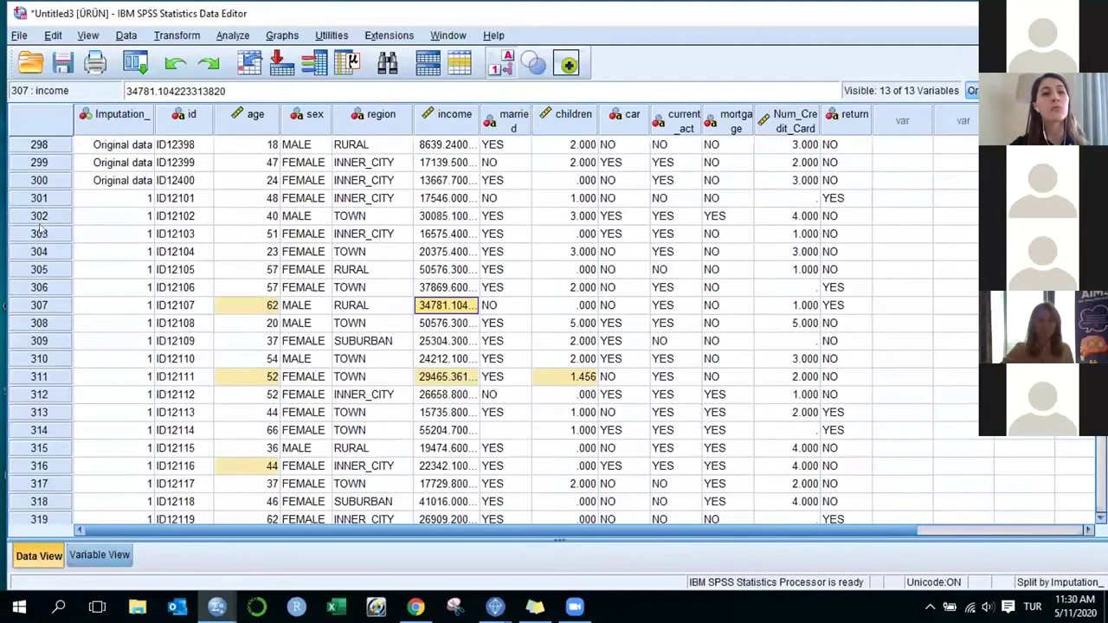
pyautogui.click(40, 180)
pyautogui.scroll(-14, 65, 303)
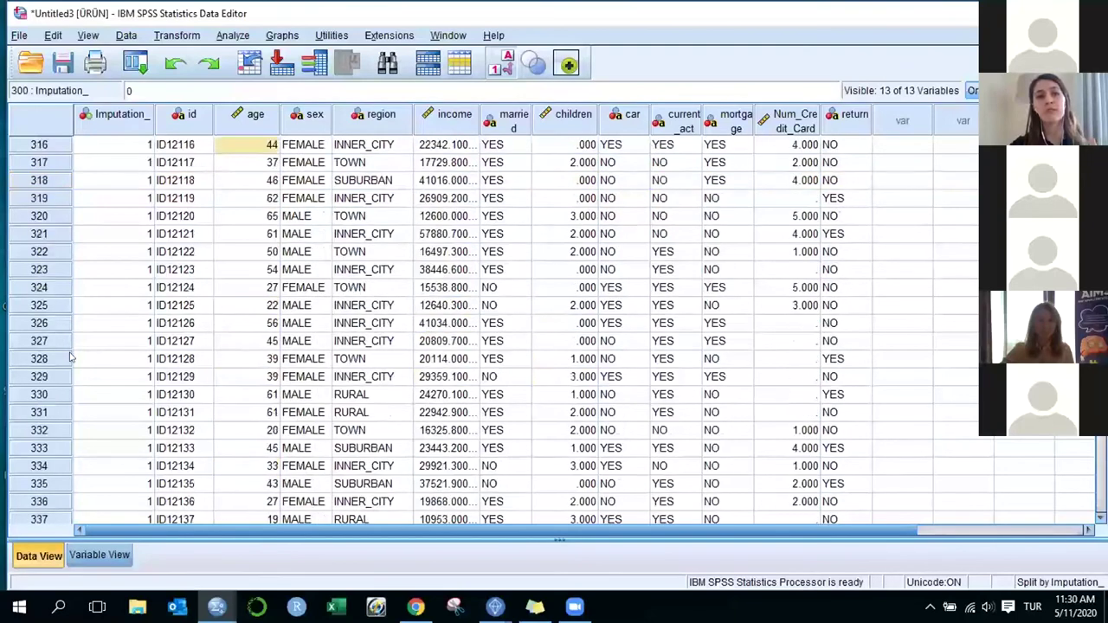
pyautogui.scroll(-7, 71, 358)
pyautogui.scroll(20, 87, 357)
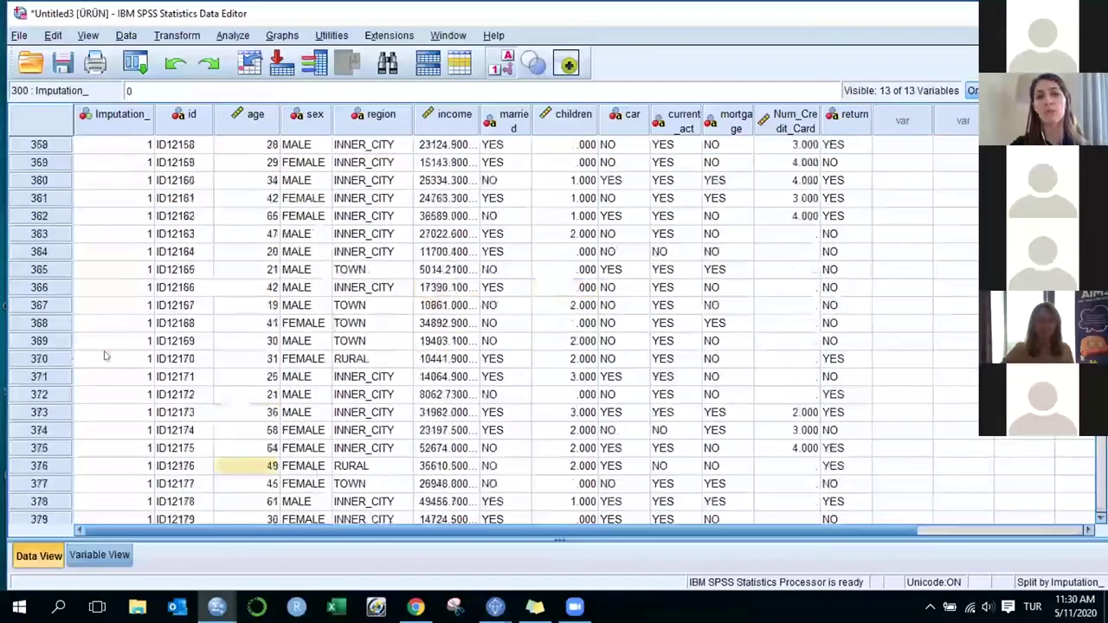
pyautogui.scroll(6, 103, 357)
pyautogui.scroll(-3, 98, 346)
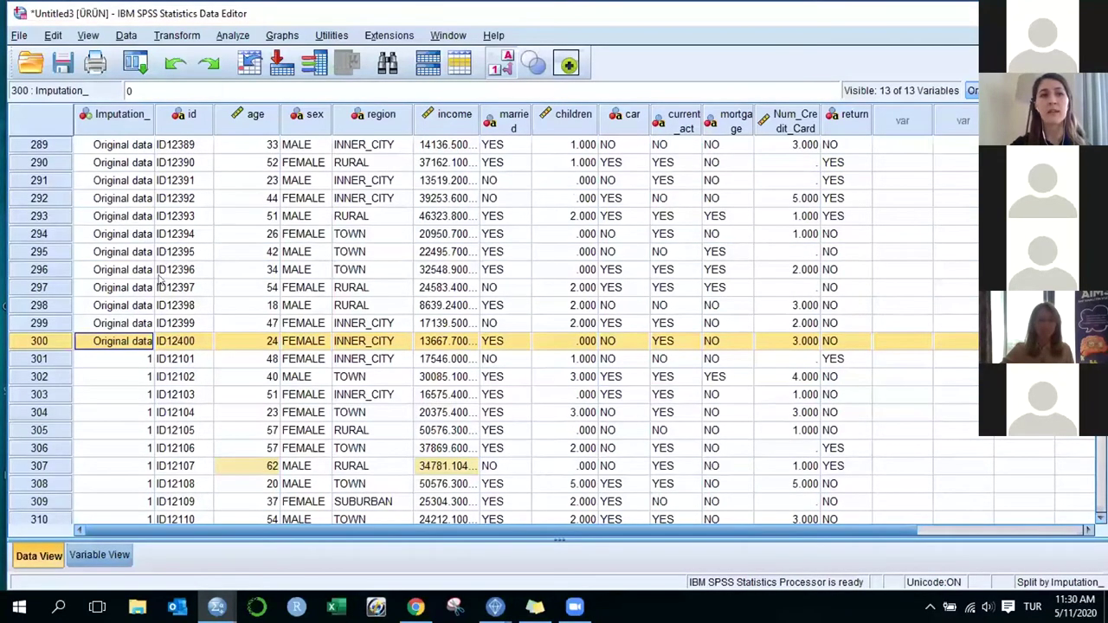
# Select the cases that satisfy Imputation_ = 1 and delete the unselected cases from the ÜRÜN dataset
pyautogui.click(128, 38)
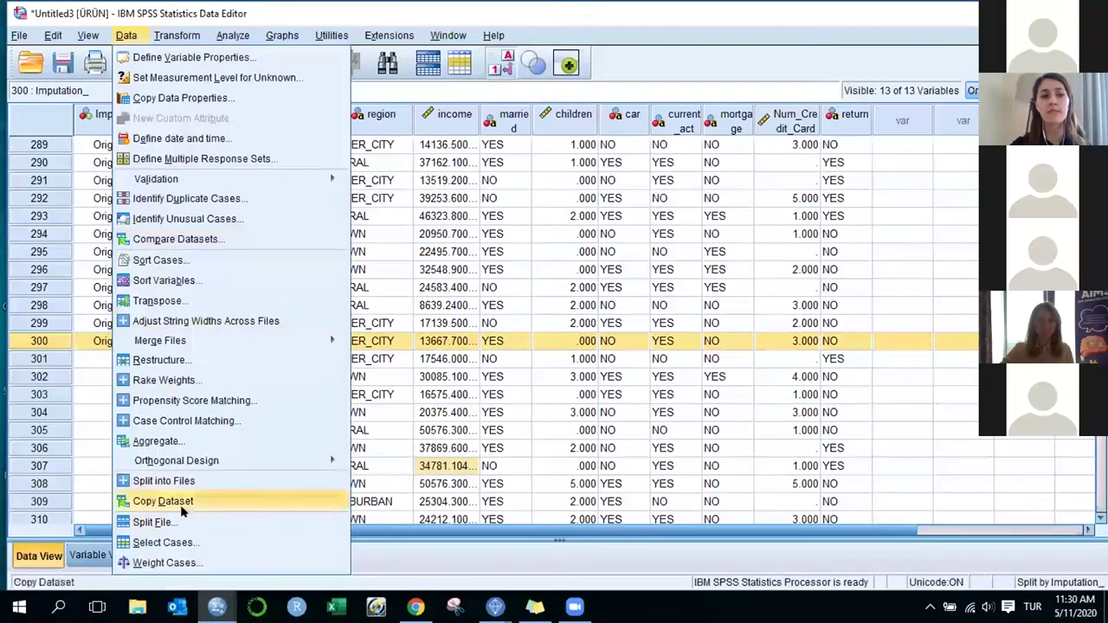
pyautogui.click(173, 543)
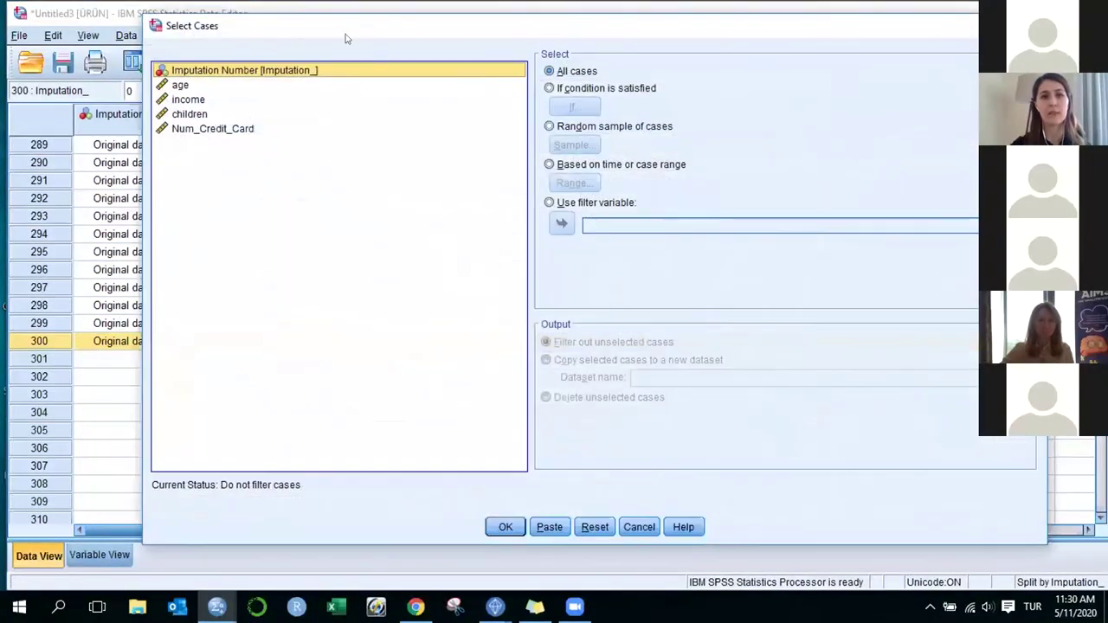
pyautogui.moveTo(331, 36); pyautogui.dragTo(308, 51)
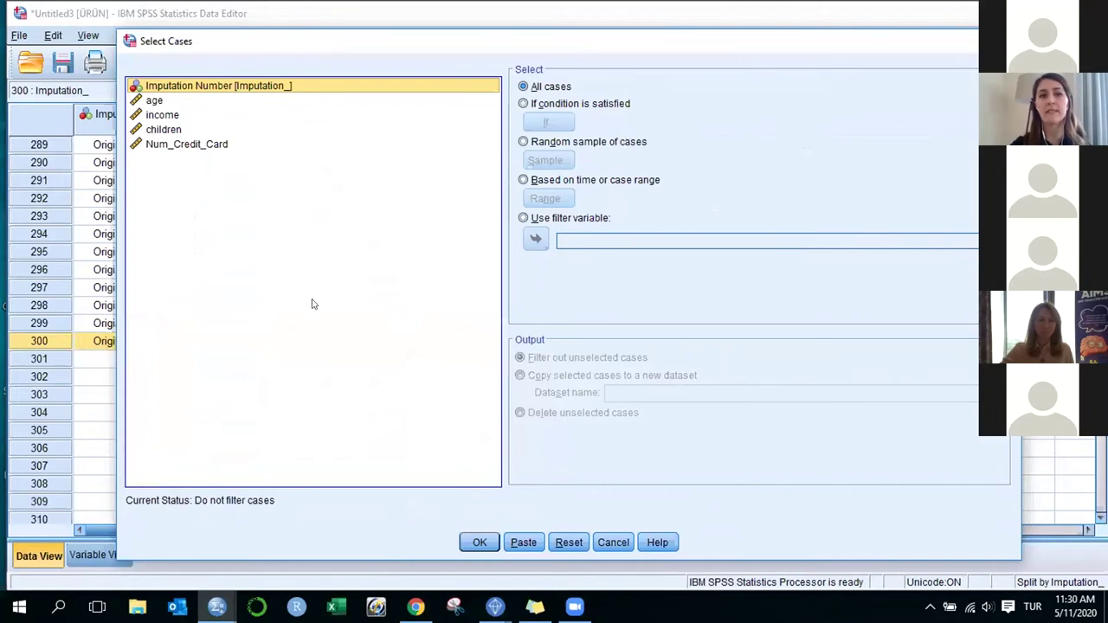
pyautogui.click(523, 103)
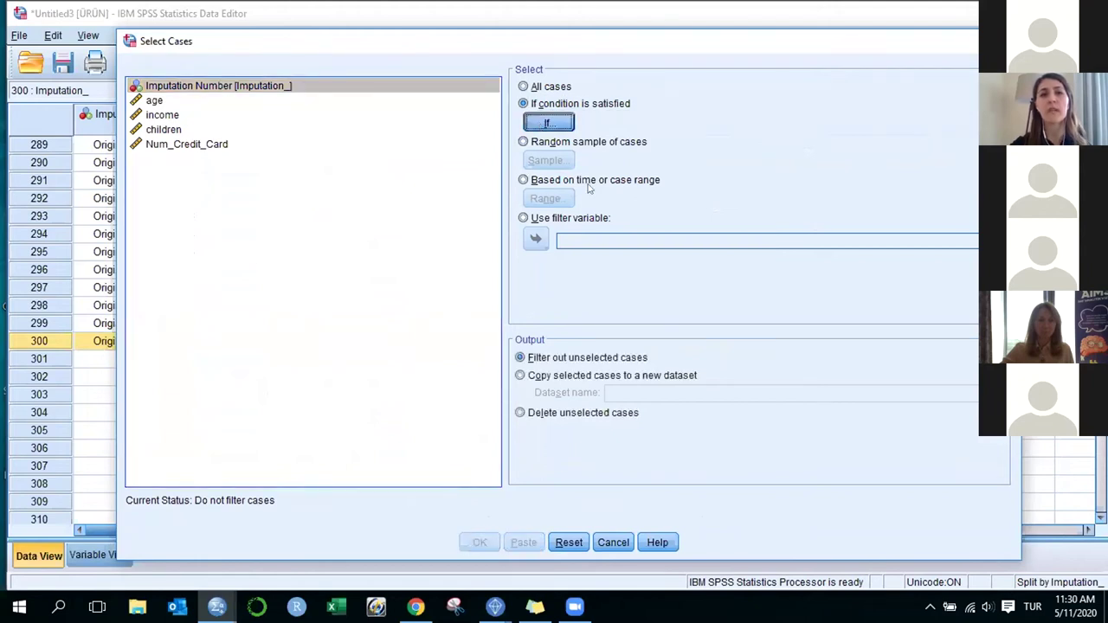
pyautogui.click(541, 124)
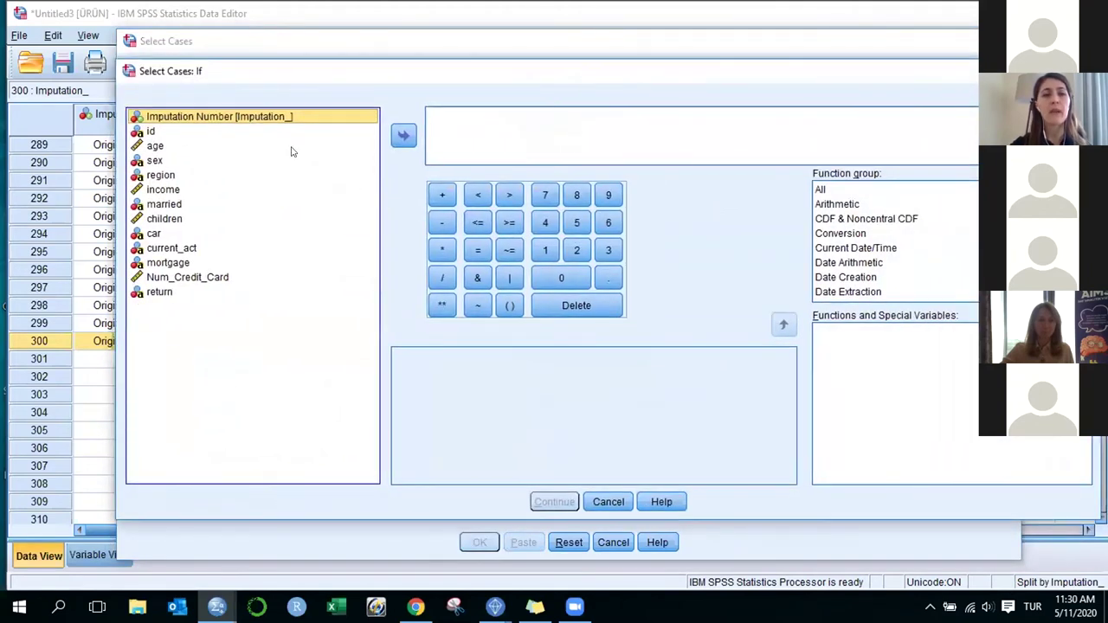
pyautogui.doubleClick(262, 120)
pyautogui.click(477, 250)
pyautogui.click(545, 250)
pyautogui.click(554, 502)
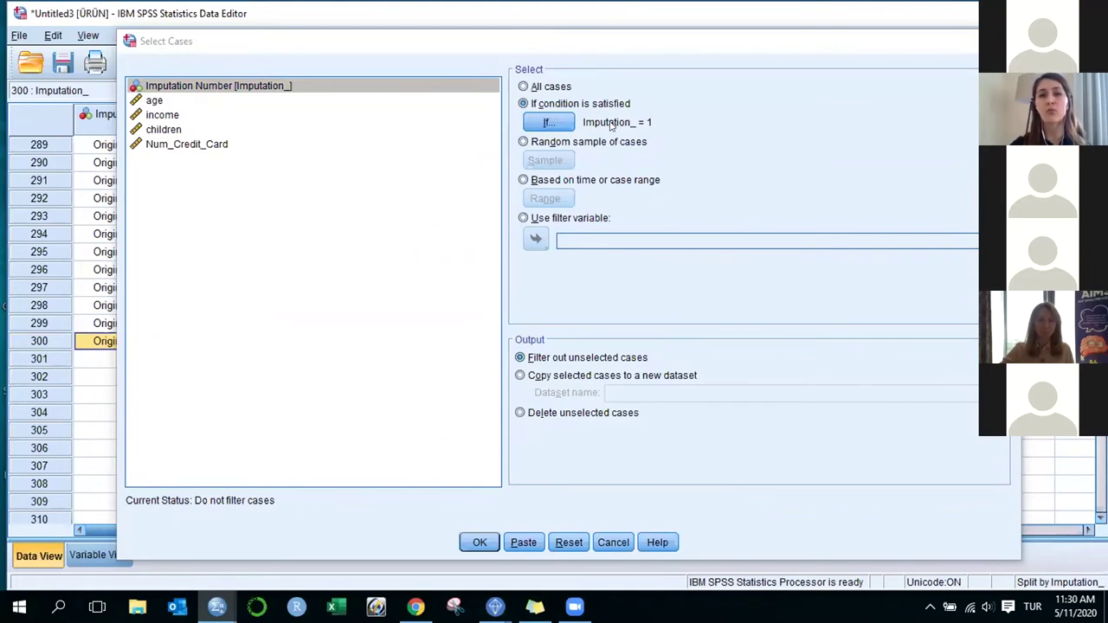
pyautogui.click(522, 414)
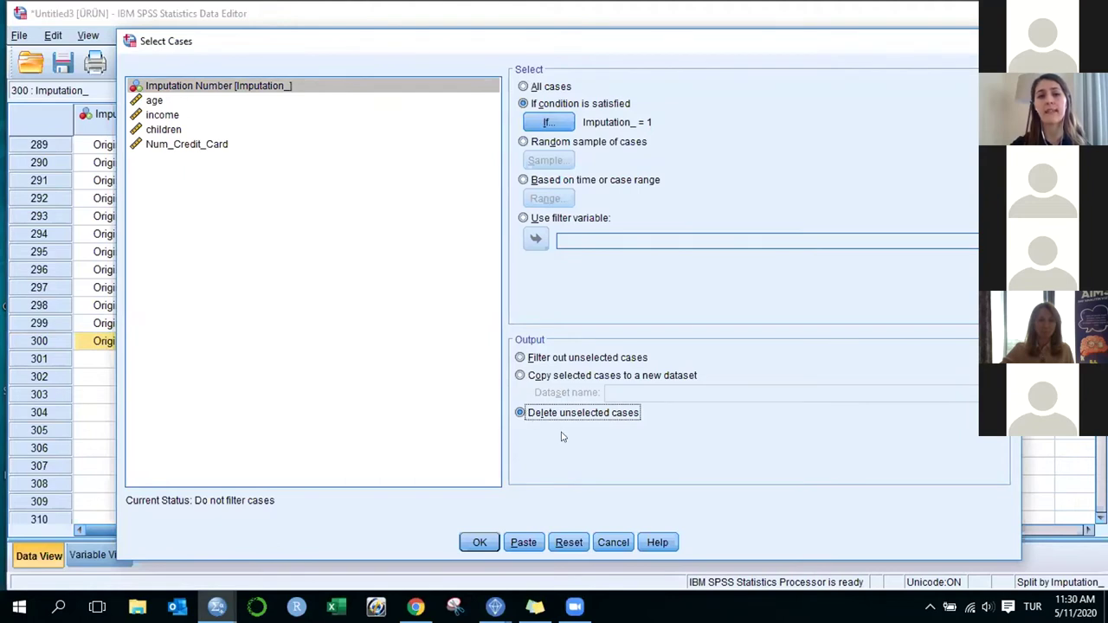
pyautogui.click(480, 542)
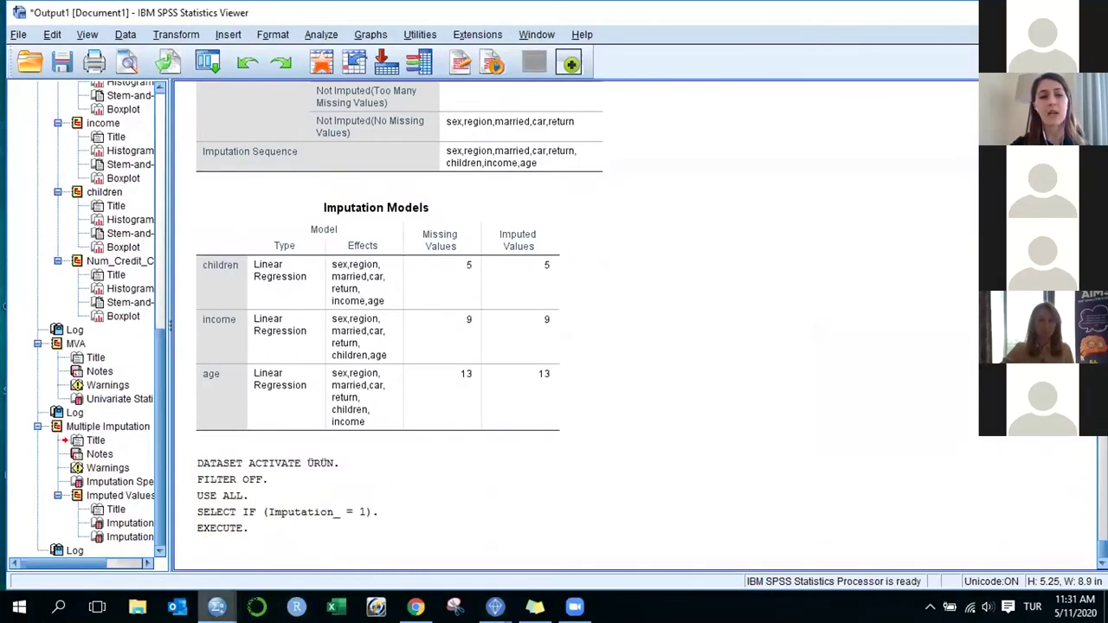
# Return to the ÜRÜN dataset and review the remaining cases from the last row to the first, including the Imputation_ and return columns
pyautogui.moveTo(217, 606)
pyautogui.click(406, 490)
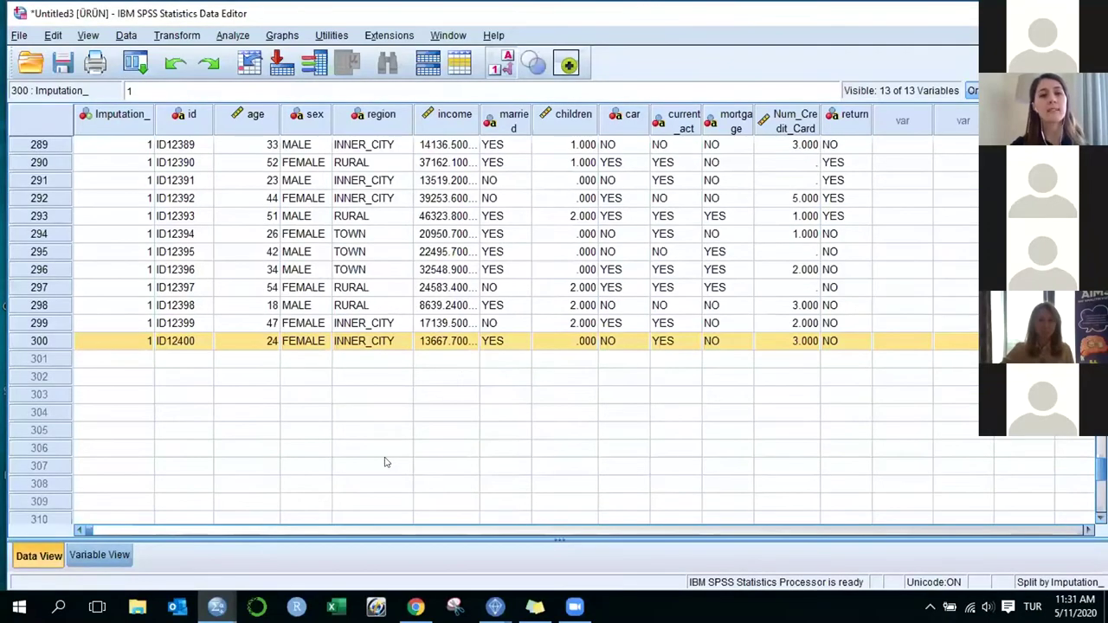
pyautogui.scroll(2, 355, 438)
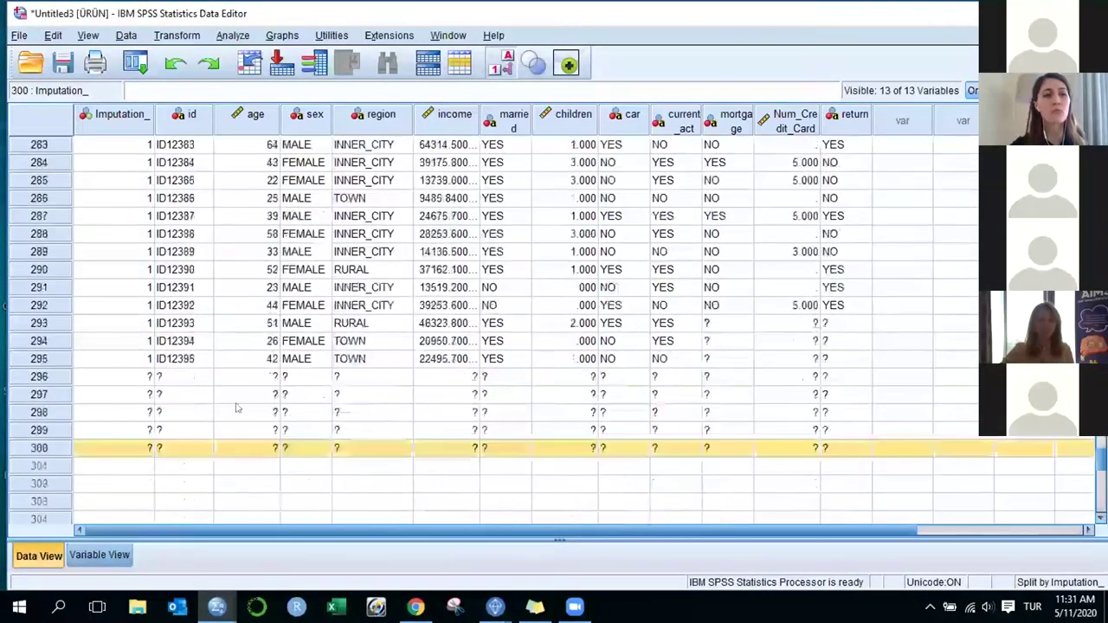
pyautogui.scroll(-1, 120, 384)
pyautogui.scroll(20, 264, 395)
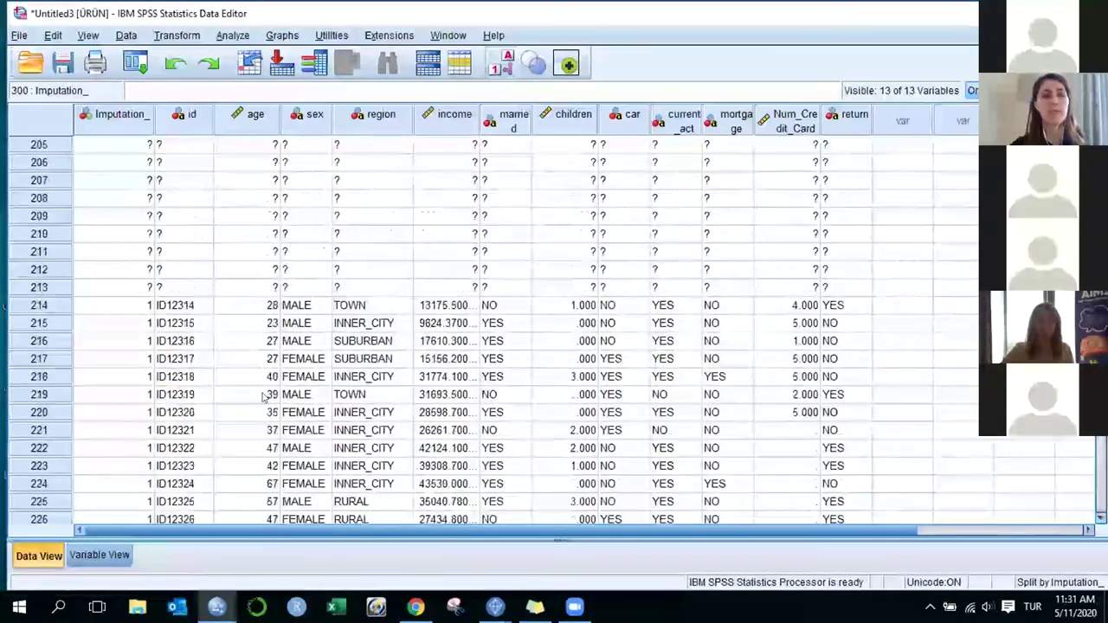
pyautogui.scroll(20, 264, 396)
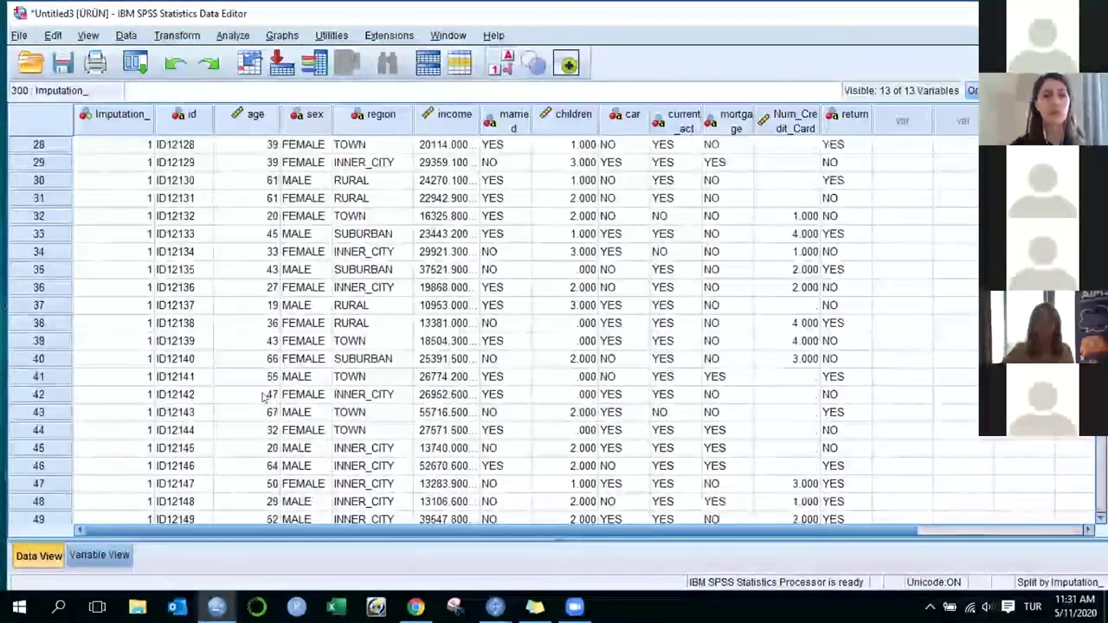
pyautogui.click(105, 117)
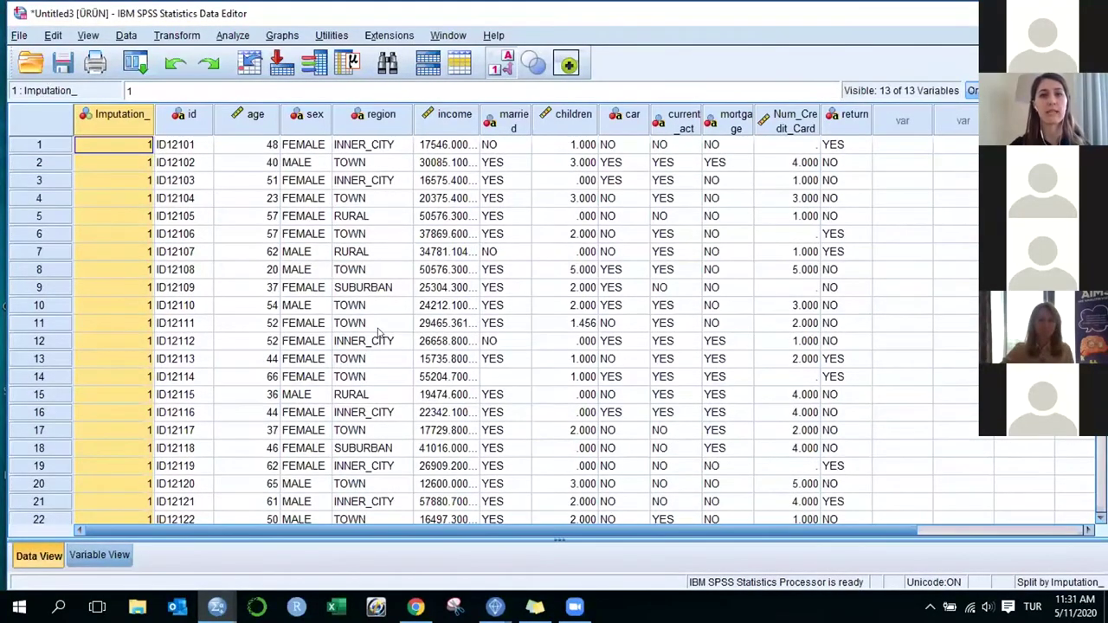
pyautogui.click(834, 128)
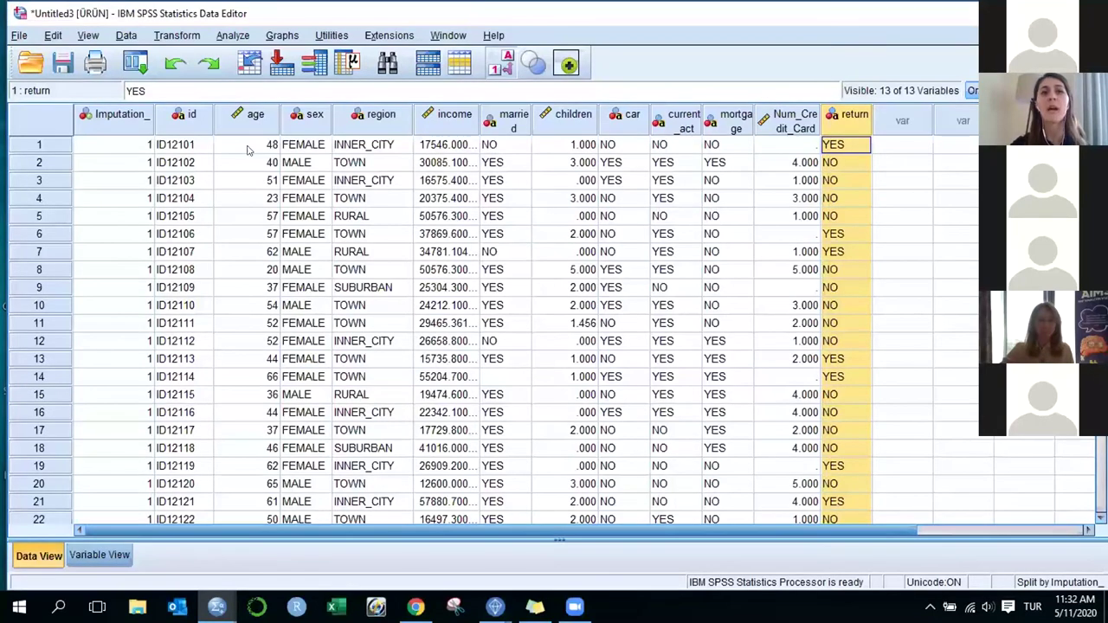
# Start a Decision Tree classification on the ÜRÜN dataset with CHAID as the growing method
pyautogui.click(230, 36)
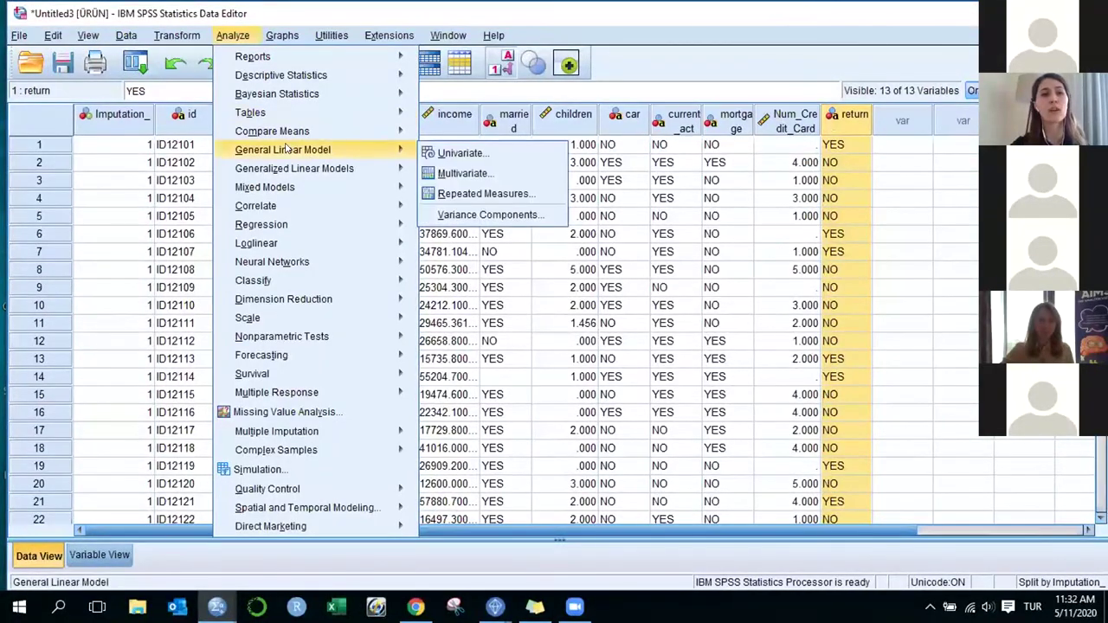
pyautogui.moveTo(304, 281)
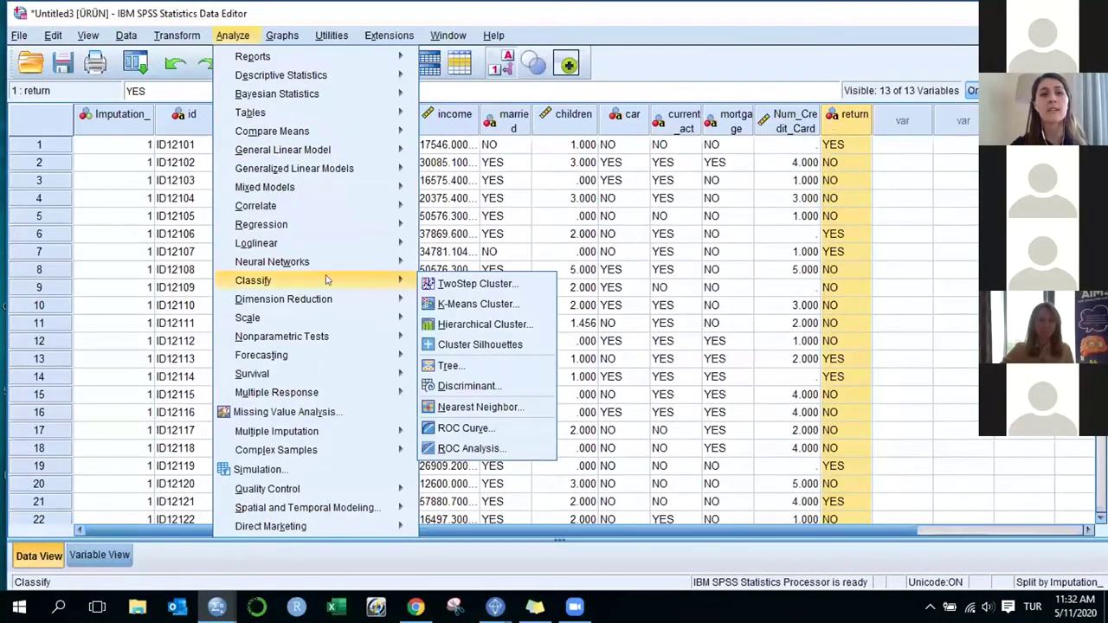
pyautogui.click(449, 371)
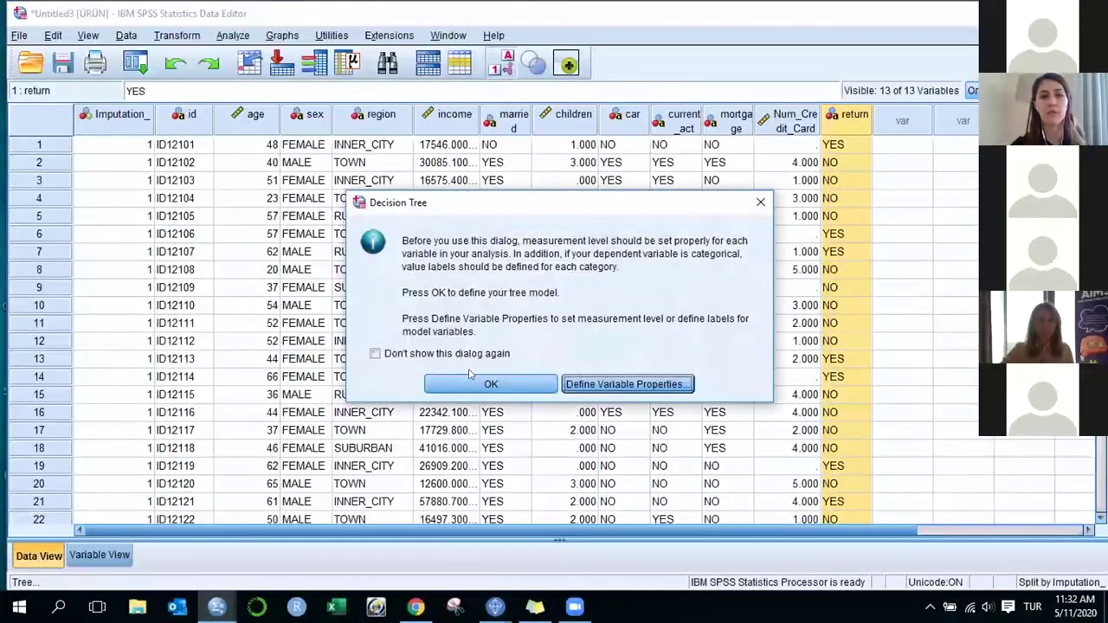
pyautogui.click(490, 384)
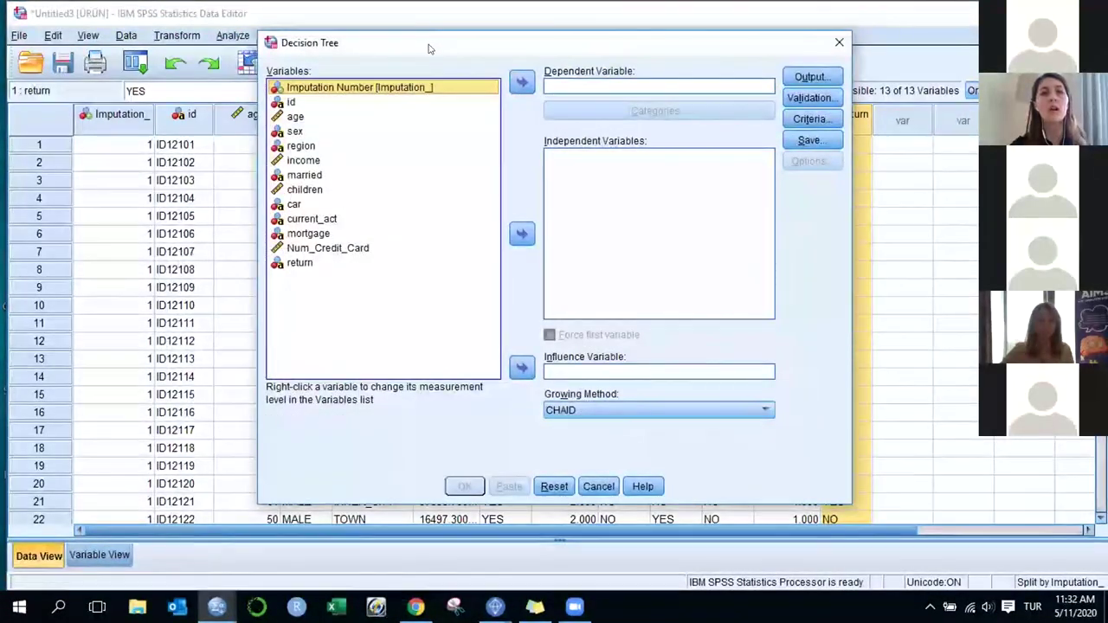
pyautogui.moveTo(427, 47); pyautogui.dragTo(403, 59)
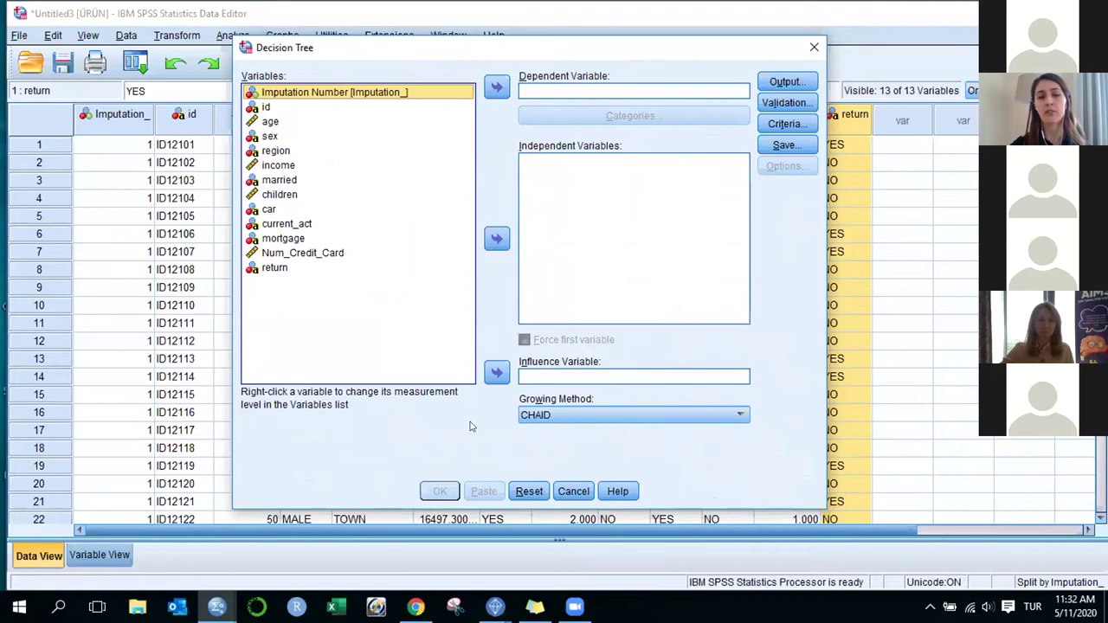
pyautogui.click(552, 419)
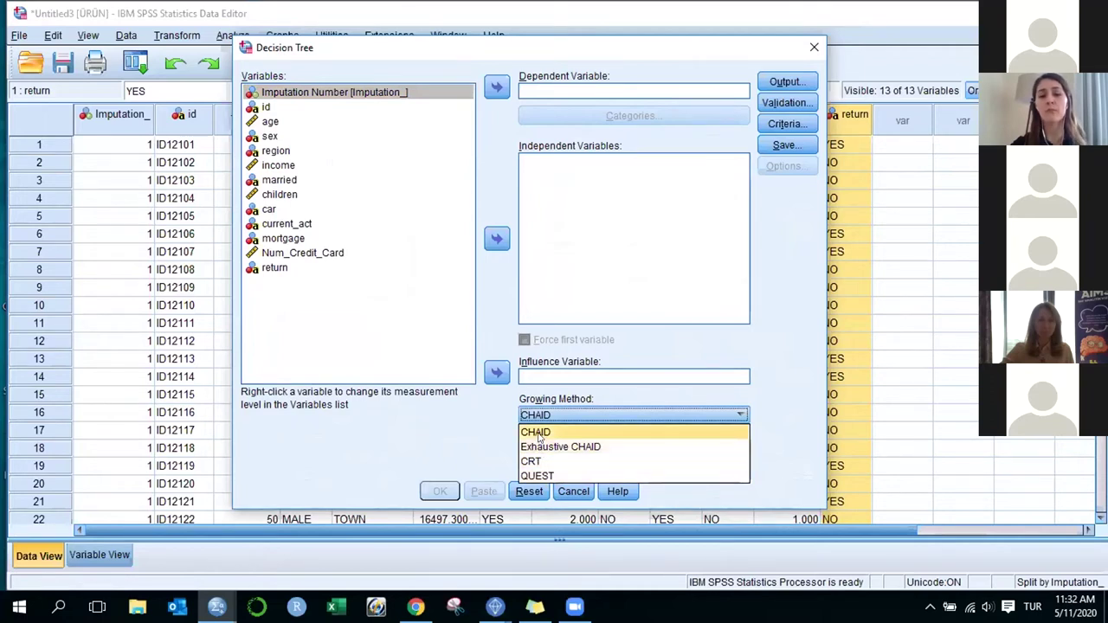
pyautogui.click(539, 436)
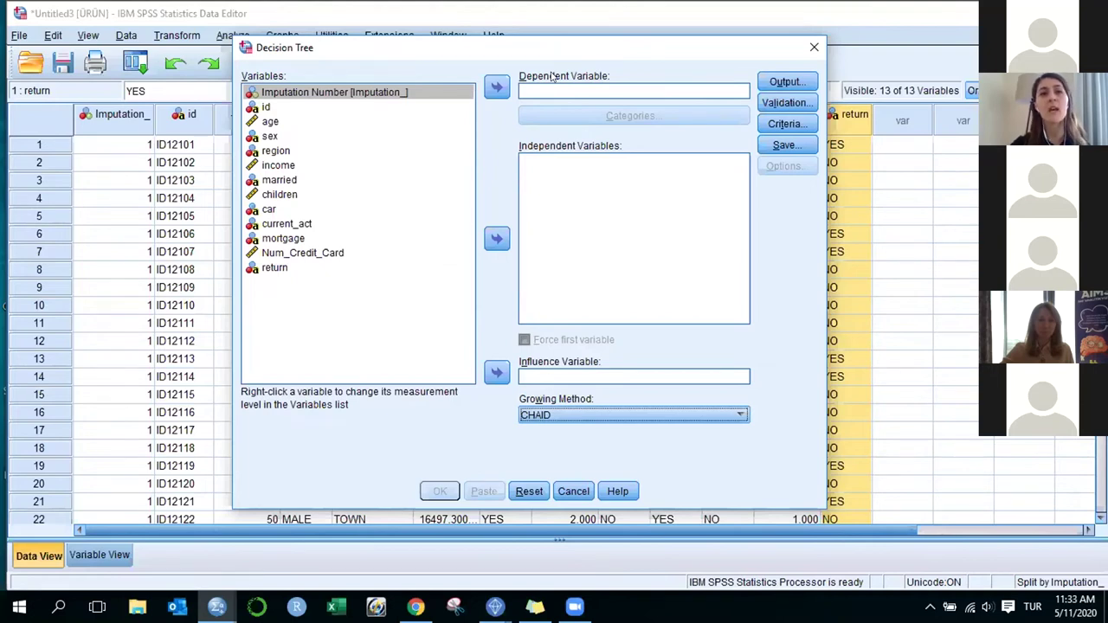
# Set return as the tree's dependent variable and mark its YES category as the target
pyautogui.click(266, 272)
pyautogui.click(269, 269)
pyautogui.click(495, 88)
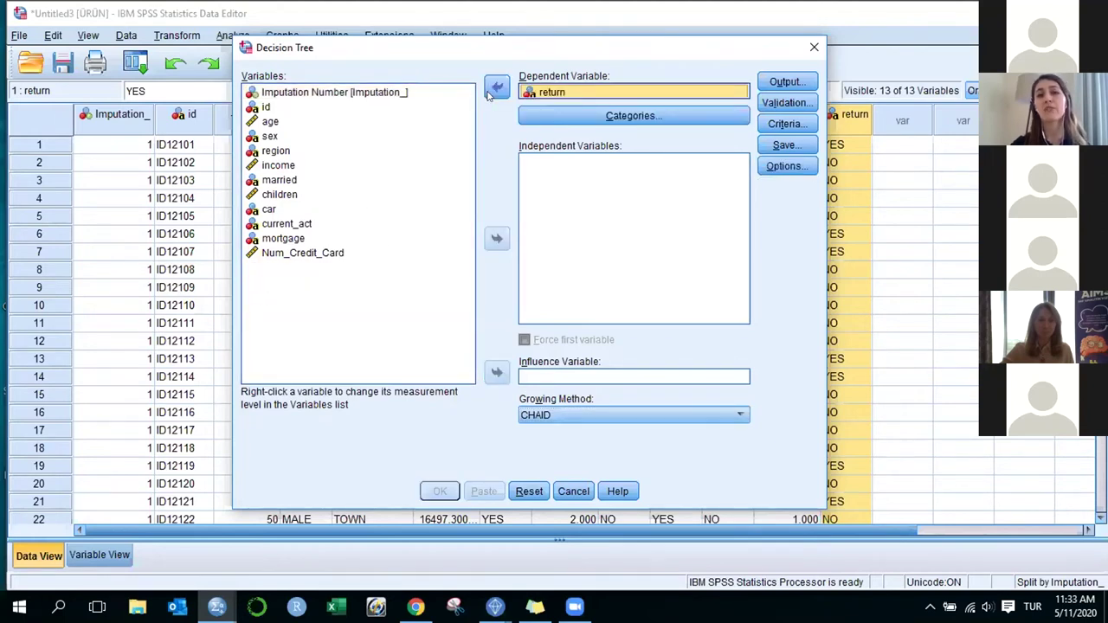
pyautogui.click(603, 122)
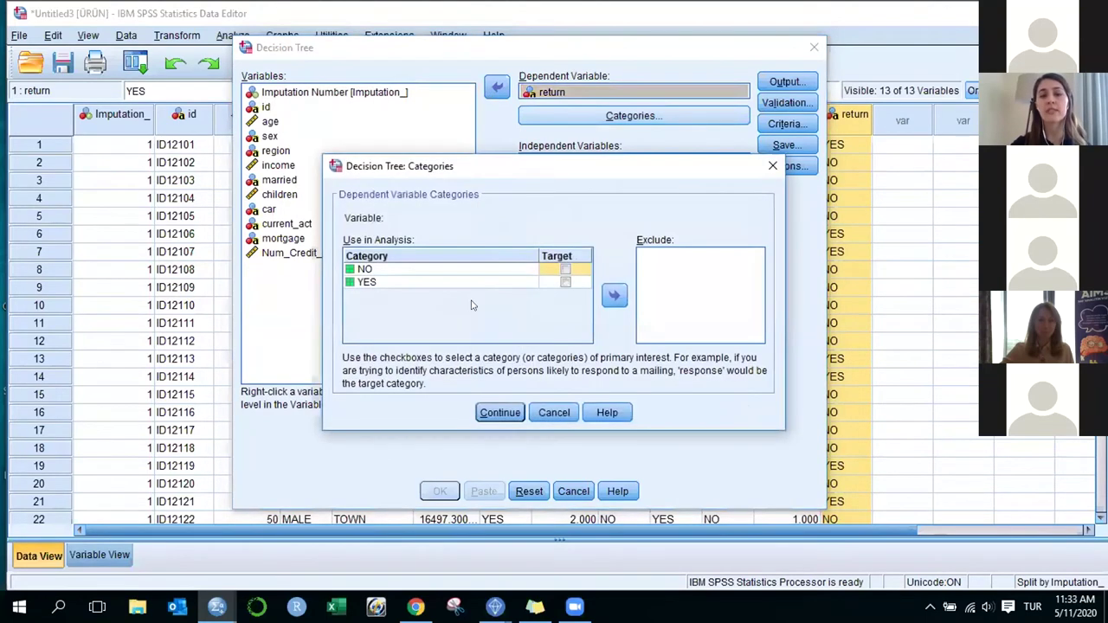
pyautogui.click(564, 283)
pyautogui.click(499, 412)
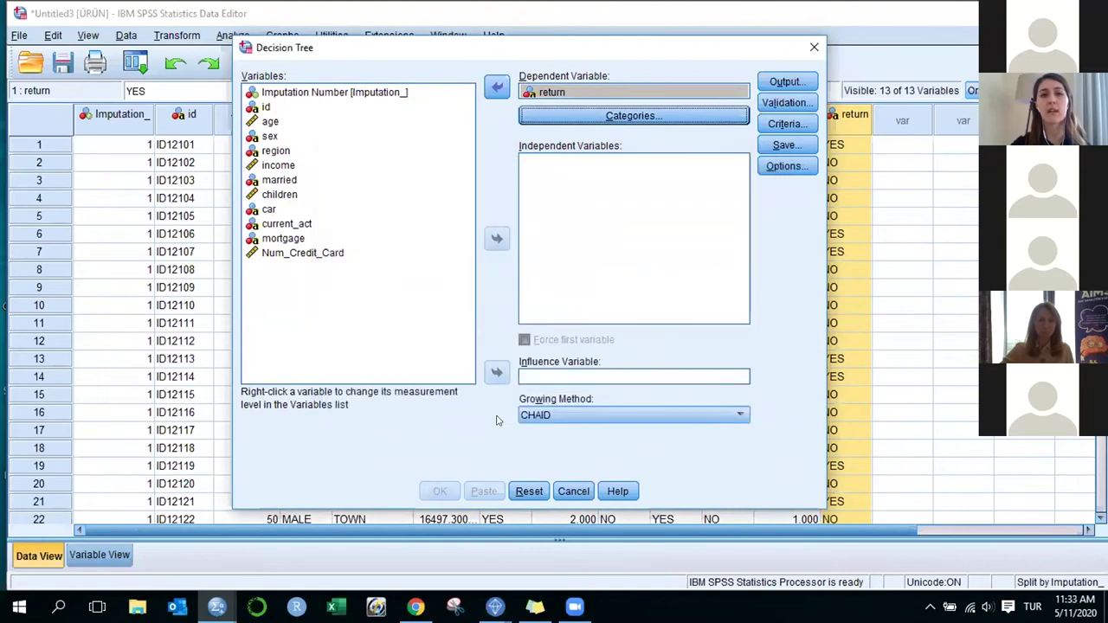
pyautogui.click(629, 120)
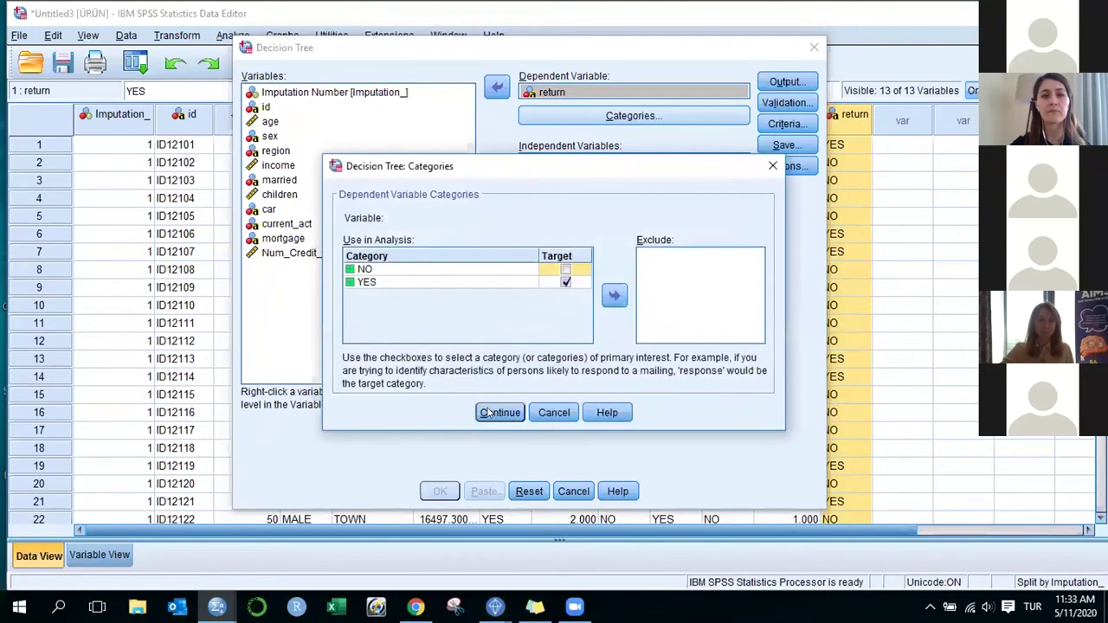
pyautogui.click(491, 413)
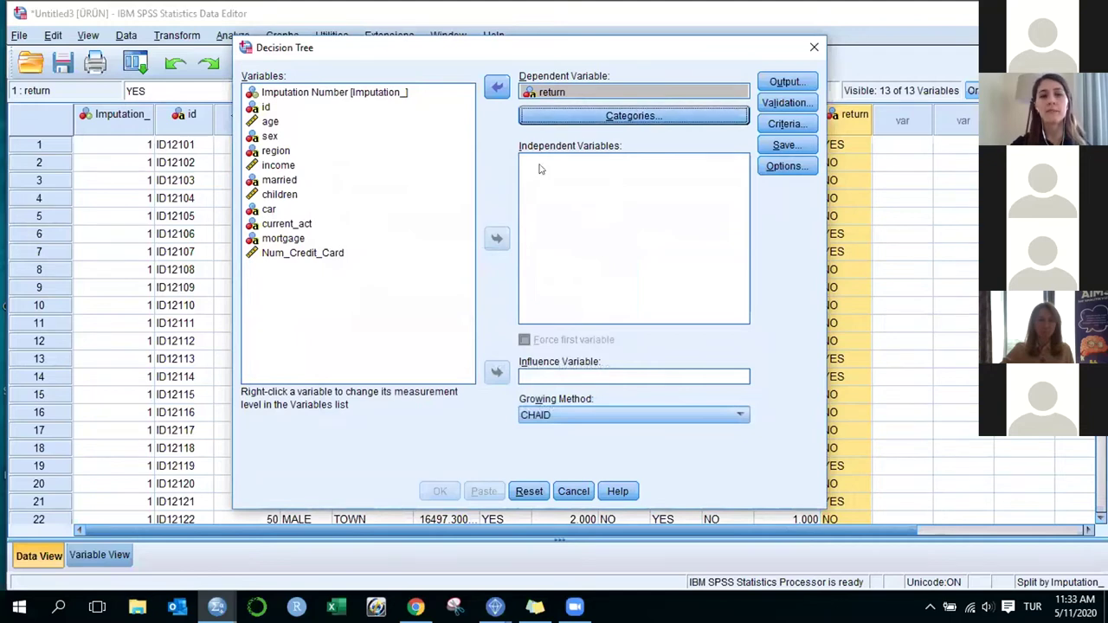
# Add age, sex, region, income, married, children, car, current_act and mortgage as independent variables, leaving out Num_Credit_Card
pyautogui.click(269, 123)
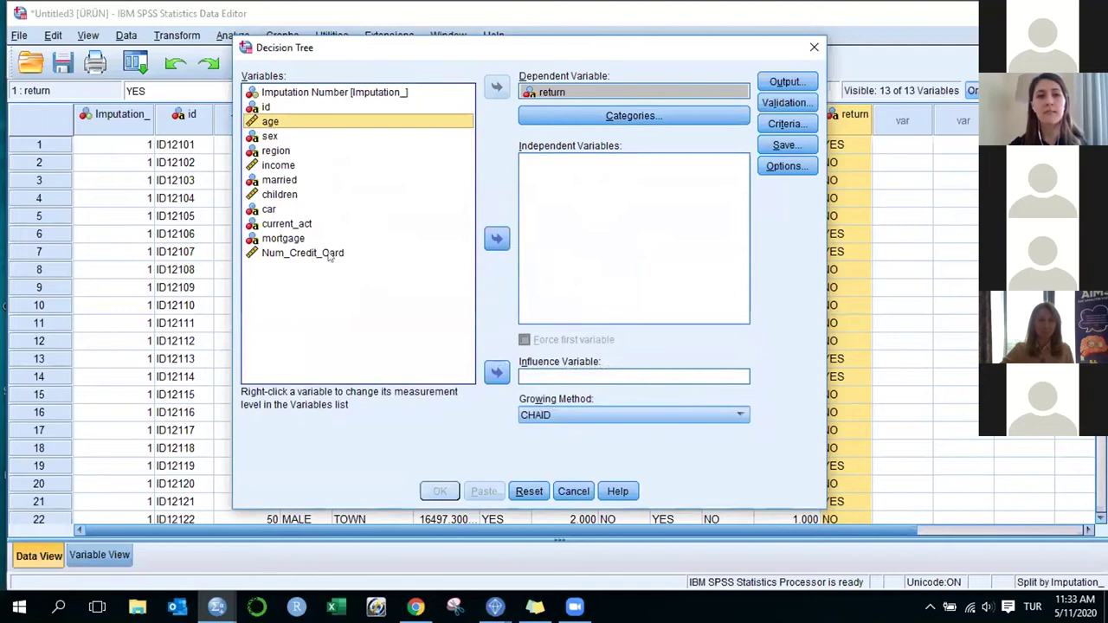
pyautogui.keyDown('shift'); pyautogui.click(293, 240); pyautogui.keyUp('shift')
pyautogui.click(501, 243)
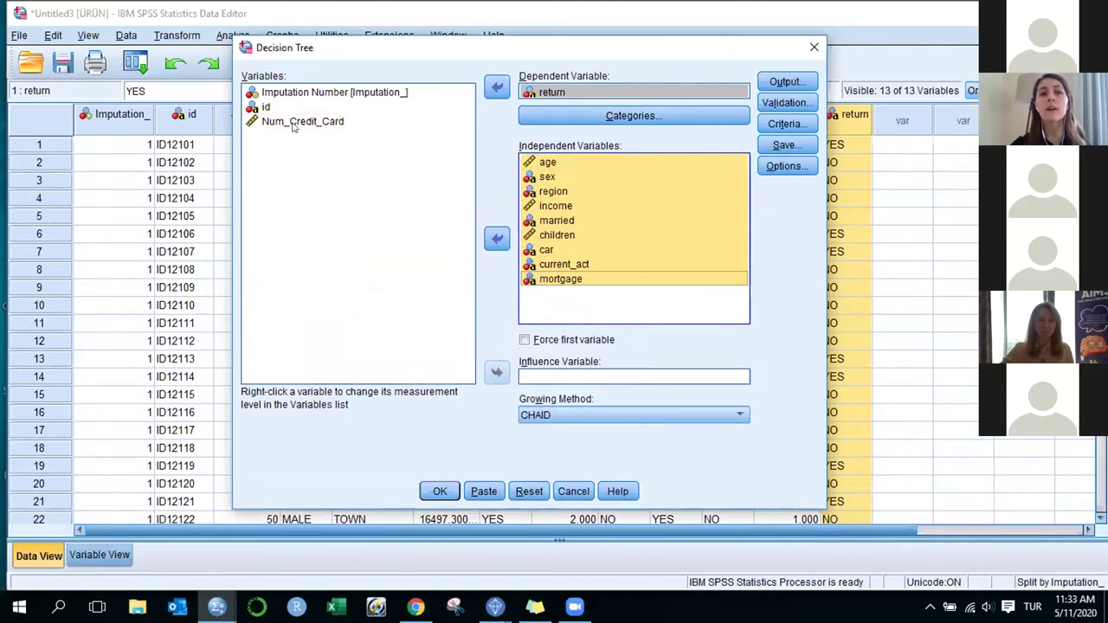
pyautogui.click(338, 125)
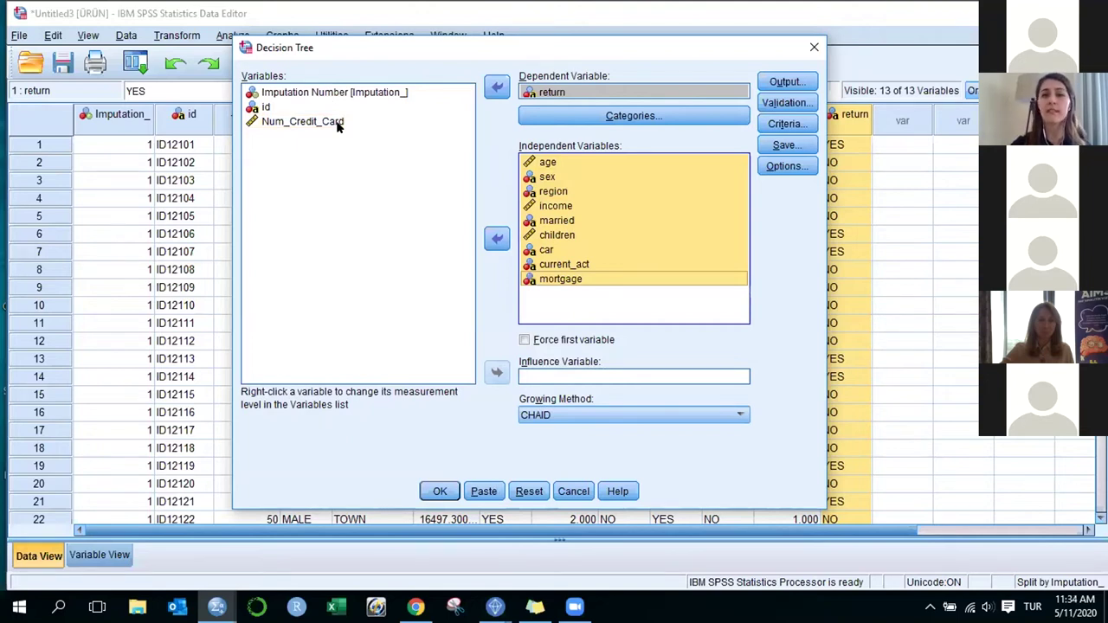
# Add a Gain node performance plot to the decision tree output, keeping the tree display and statistics options as they are
pyautogui.click(799, 83)
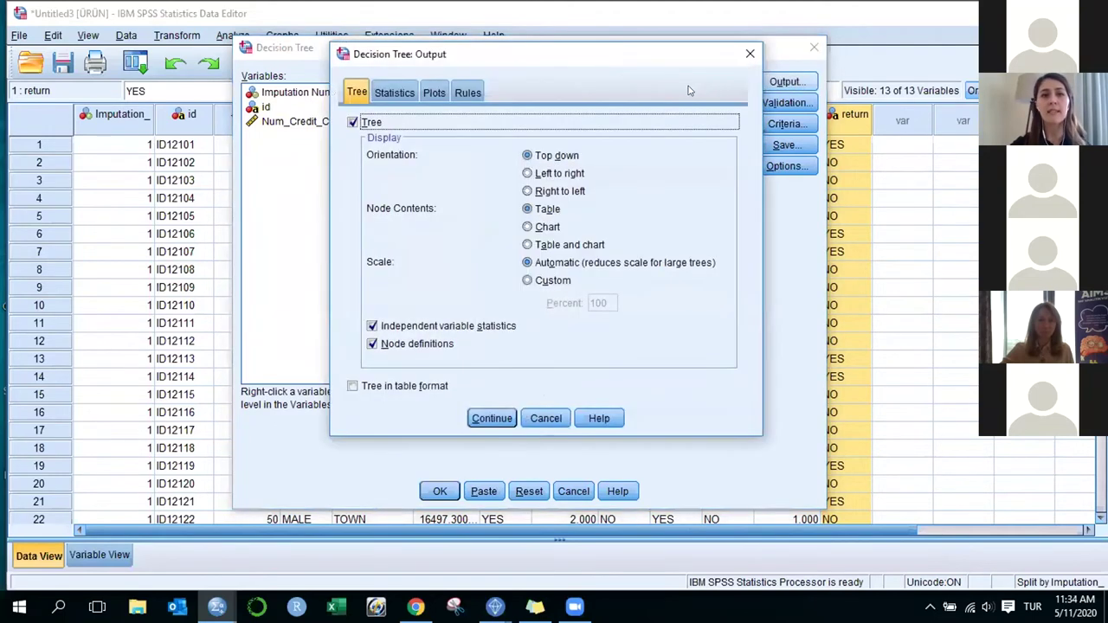
pyautogui.moveTo(656, 60); pyautogui.dragTo(662, 75)
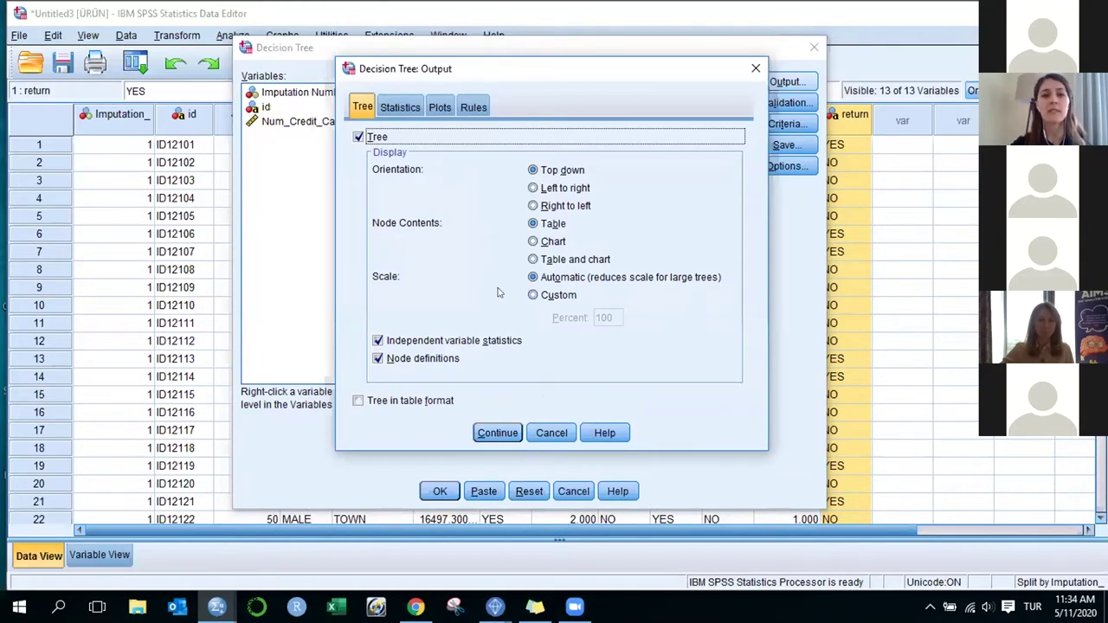
pyautogui.click(402, 108)
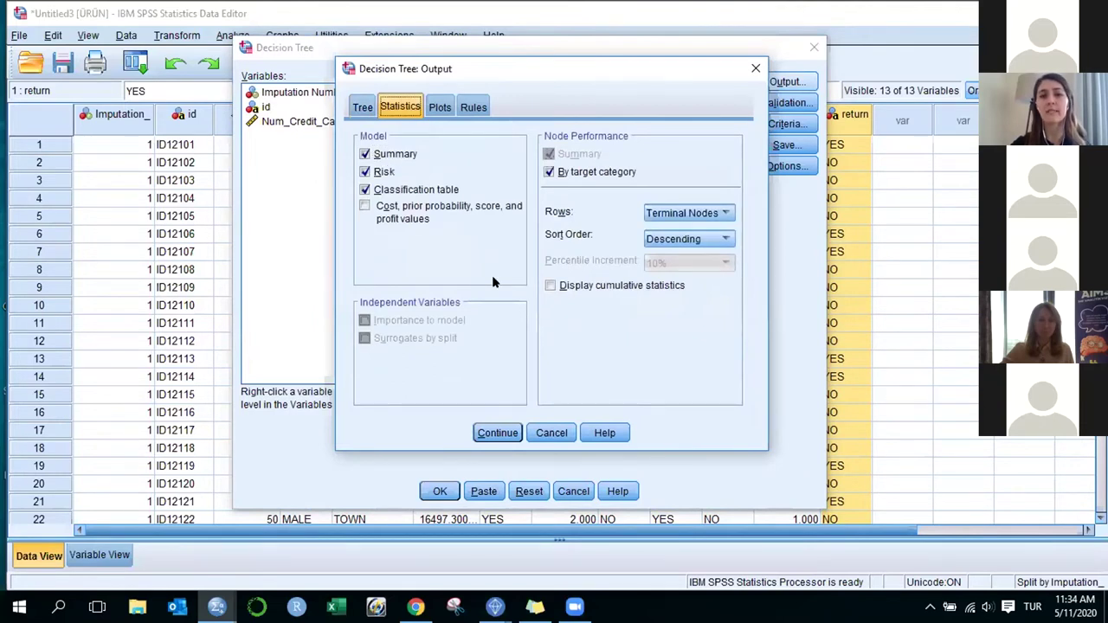
pyautogui.click(440, 108)
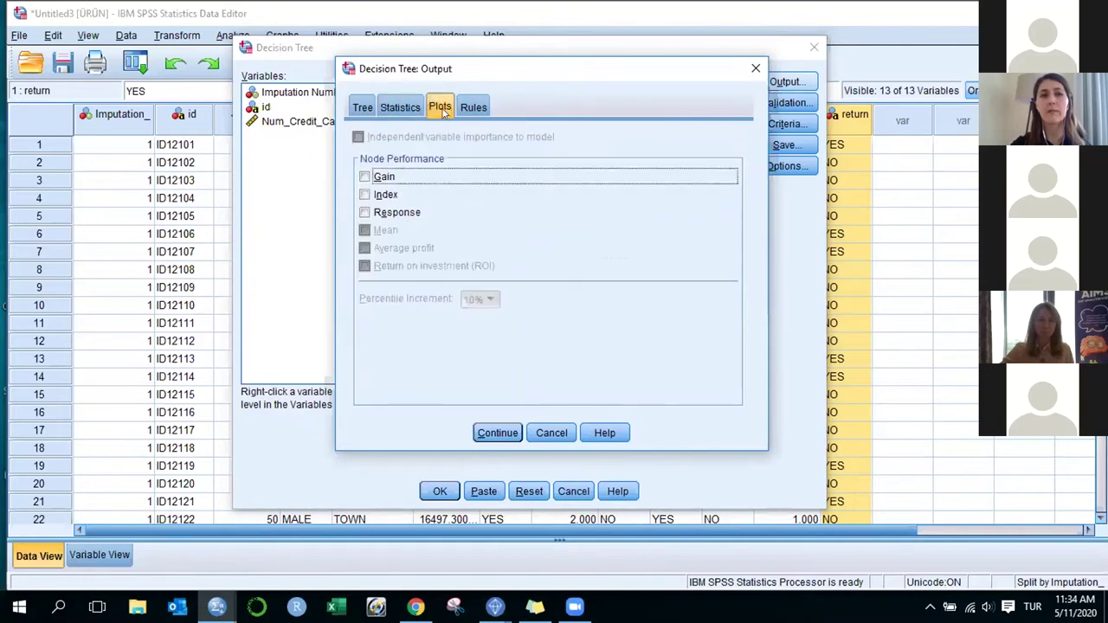
pyautogui.click(365, 177)
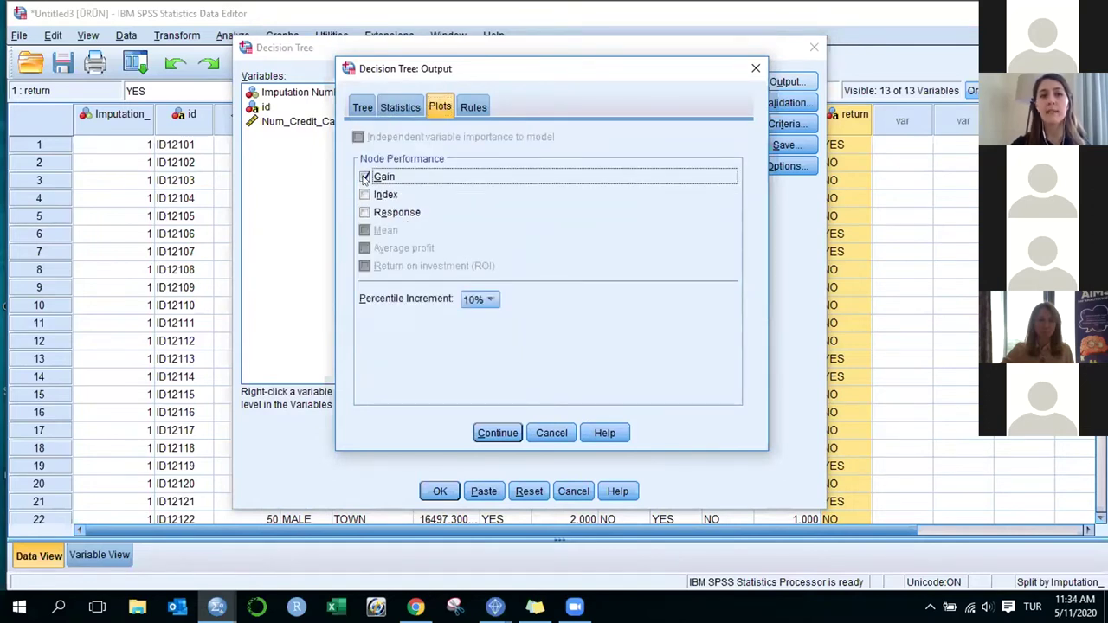
pyautogui.click(504, 433)
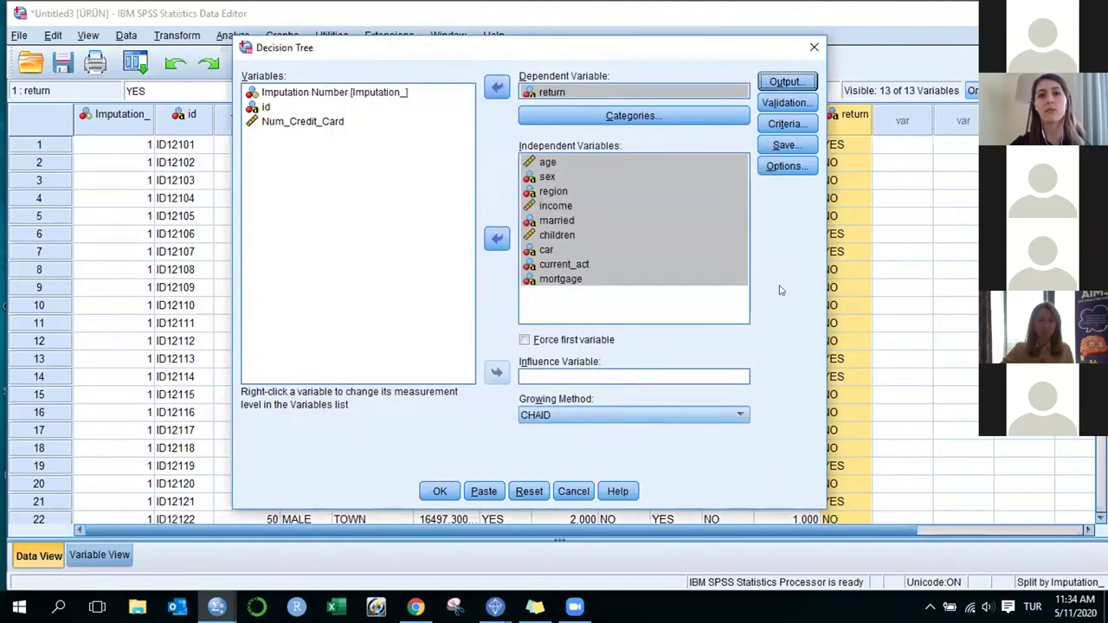
# Set the tree's growth limits to a minimum of 8 cases per parent node and 4 per child node
pyautogui.click(782, 124)
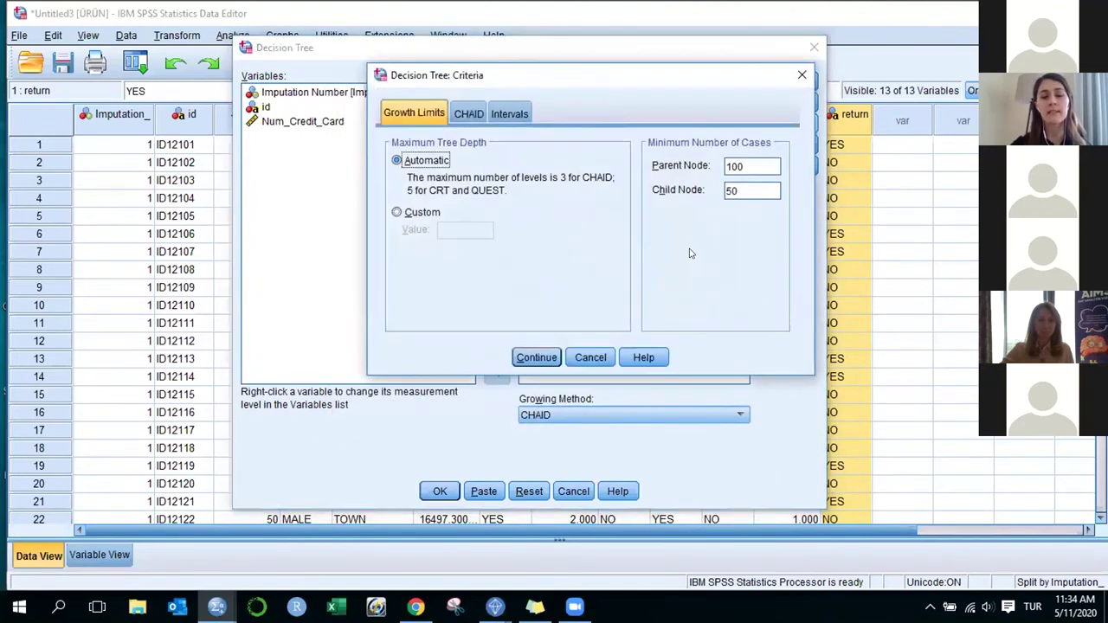
pyautogui.moveTo(631, 81); pyautogui.dragTo(578, 85)
pyautogui.doubleClick(694, 164)
pyautogui.press('BackSpace')
pyautogui.write('8')
pyautogui.doubleClick(688, 190)
pyautogui.press('BackSpace')
pyautogui.write('4')
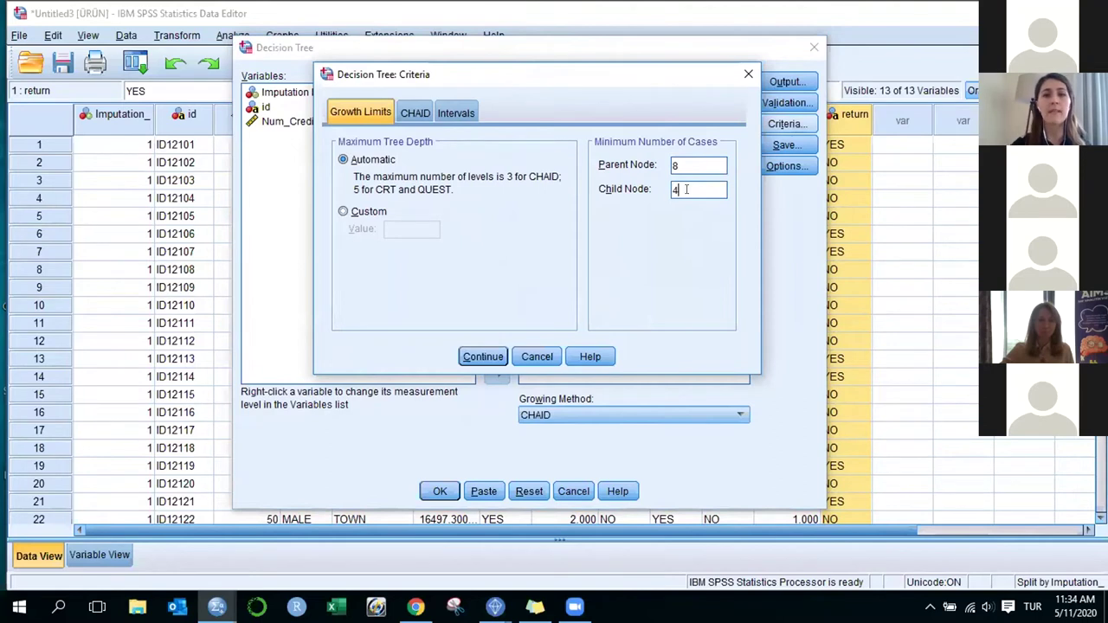
pyautogui.click(496, 355)
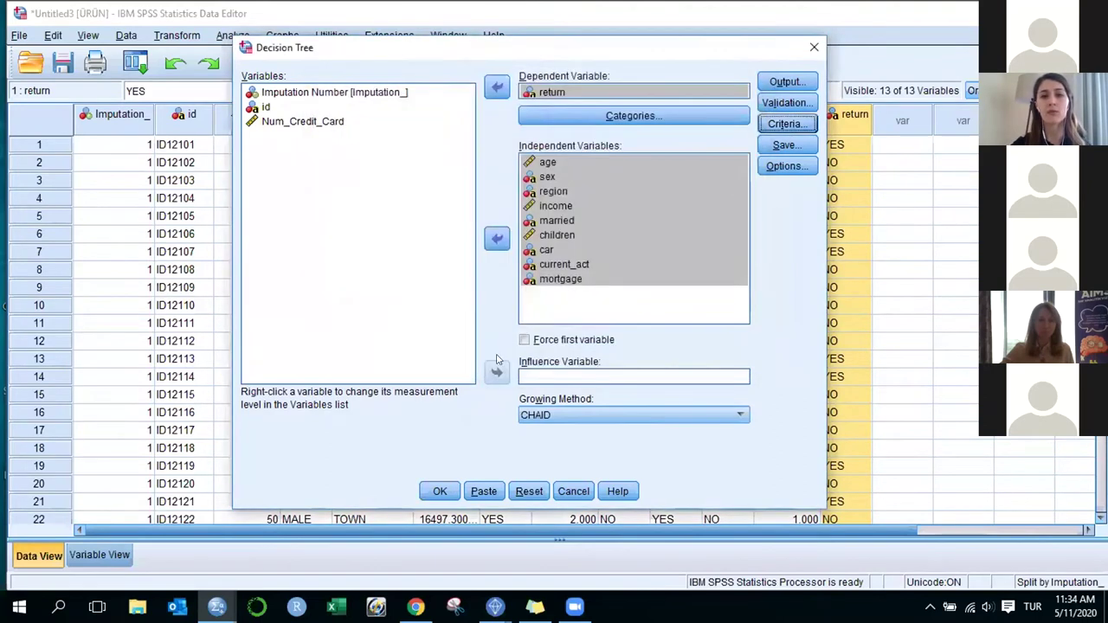
# Choose to save the predicted value and predicted probabilities as variables, and run the decision tree analysis
pyautogui.click(786, 144)
pyautogui.moveTo(618, 50); pyautogui.dragTo(558, 66)
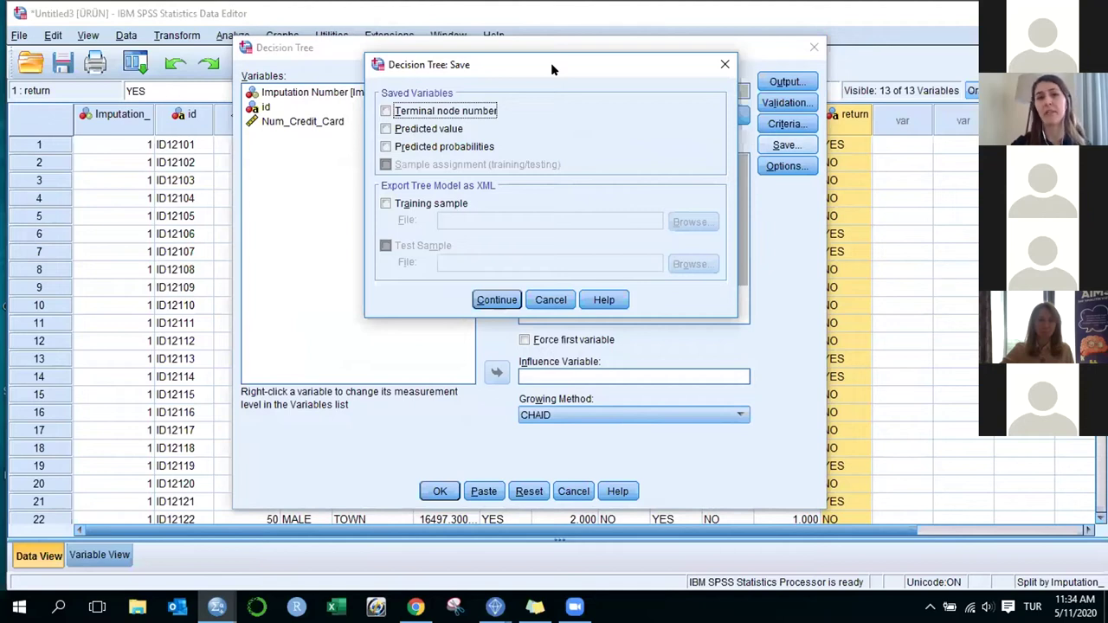
pyautogui.click(386, 128)
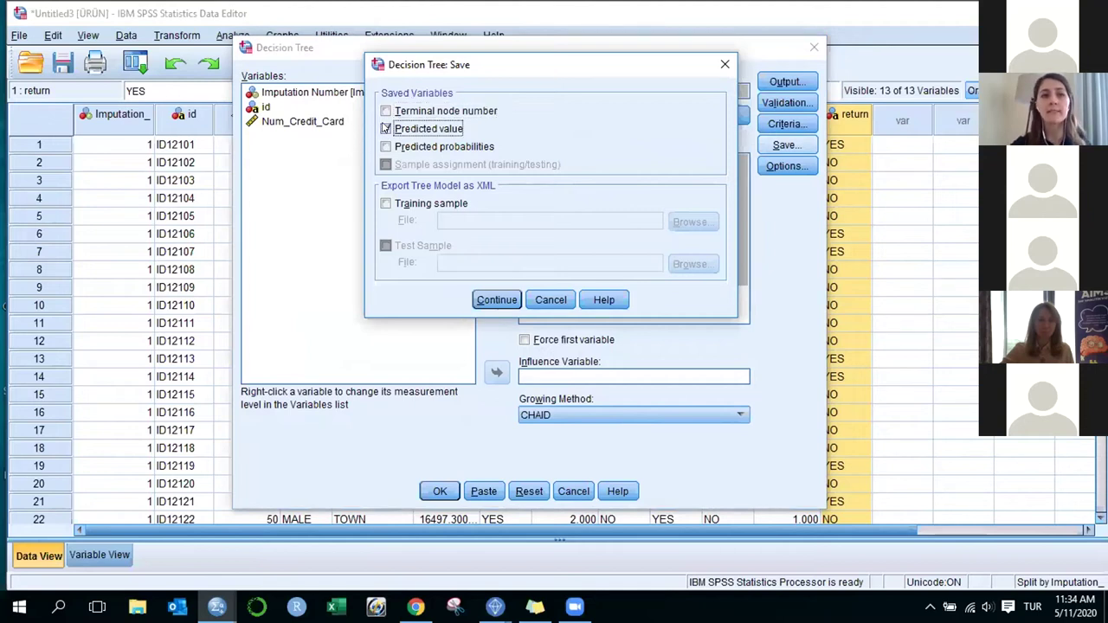
pyautogui.click(385, 146)
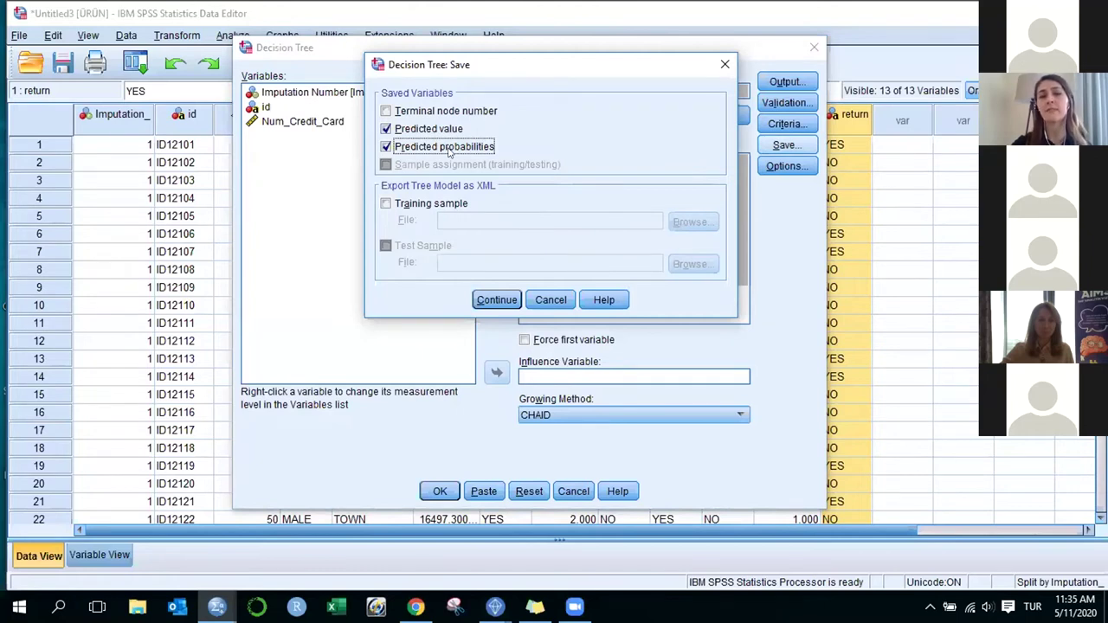
pyautogui.click(498, 300)
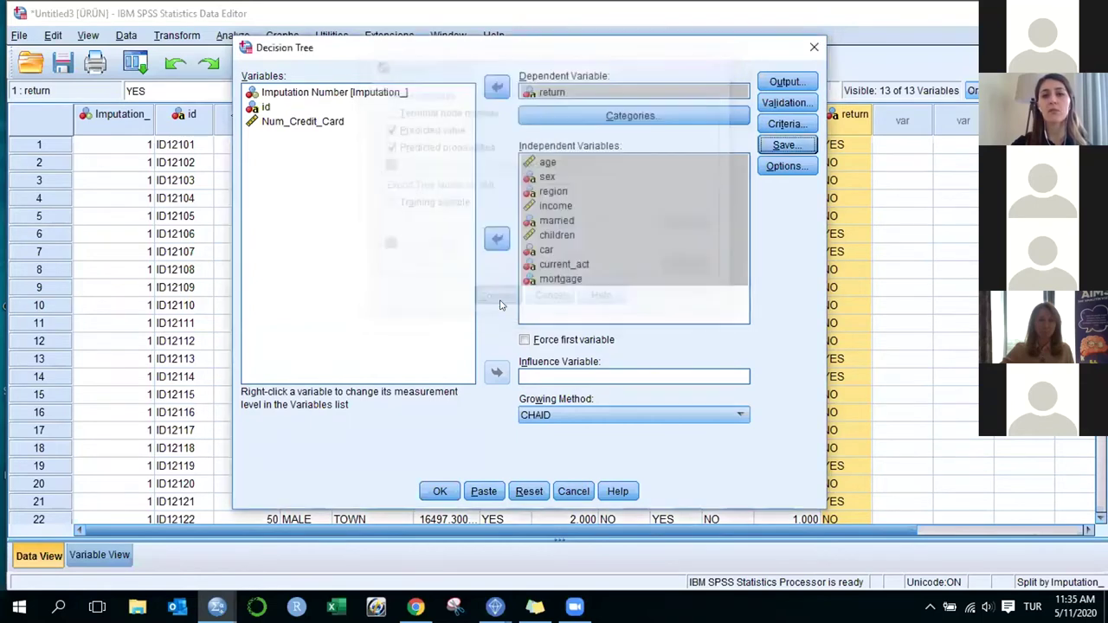
pyautogui.click(440, 492)
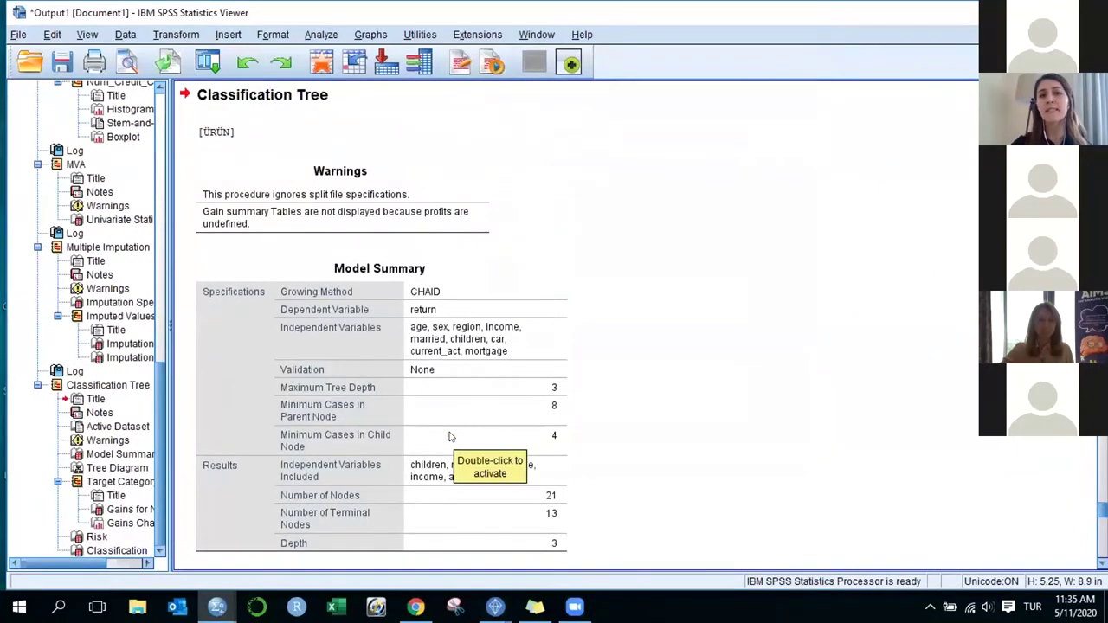
# Open the tree diagram below the Model Summary in the Tree Editor and set its font size to 20
pyautogui.click(449, 437)
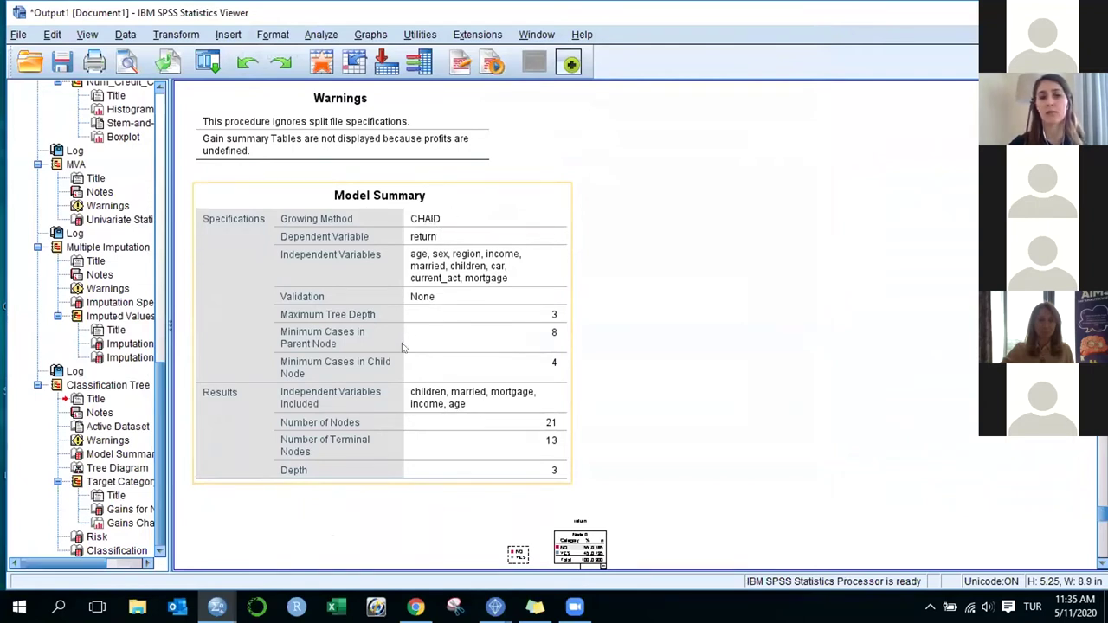
pyautogui.scroll(-3, 402, 348)
pyautogui.scroll(-2, 401, 344)
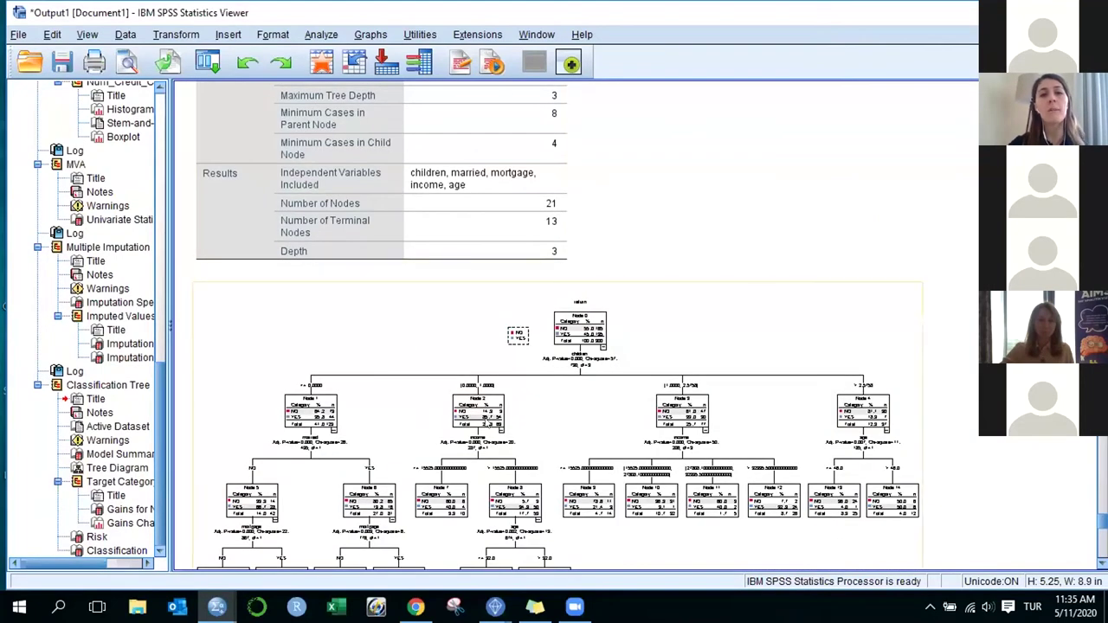
pyautogui.scroll(-2, 418, 350)
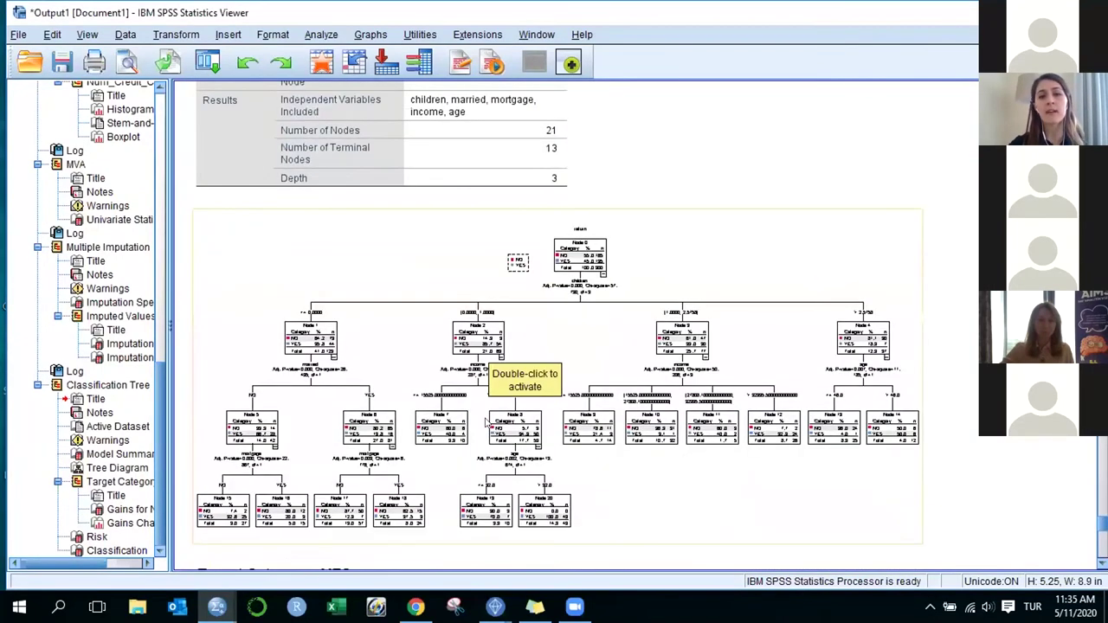
pyautogui.click(418, 350)
pyautogui.doubleClick(418, 350)
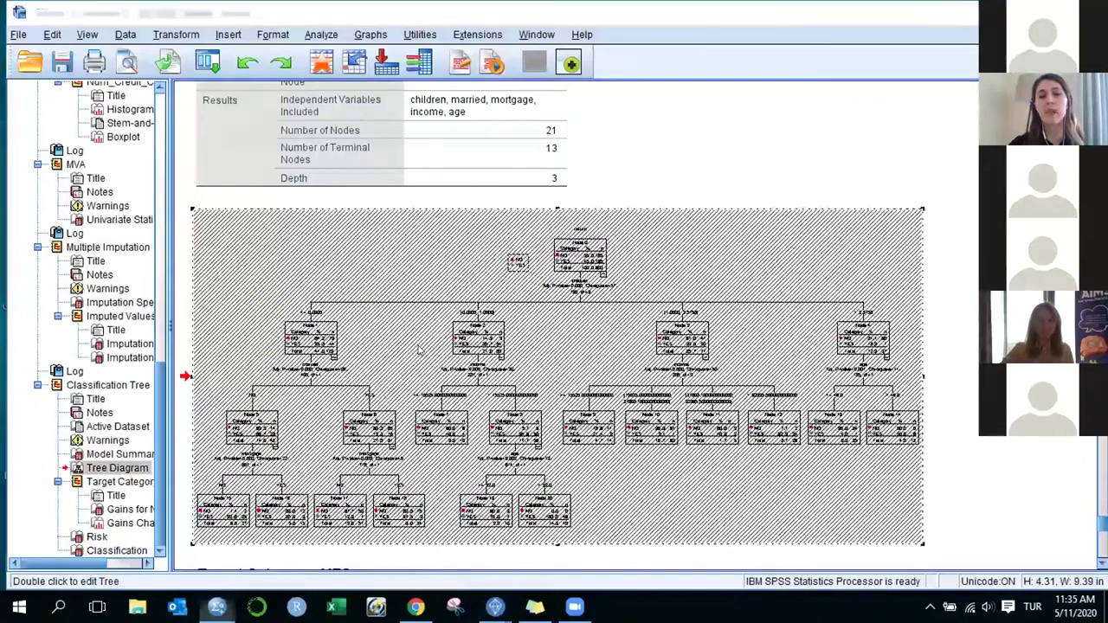
pyautogui.click(883, 152)
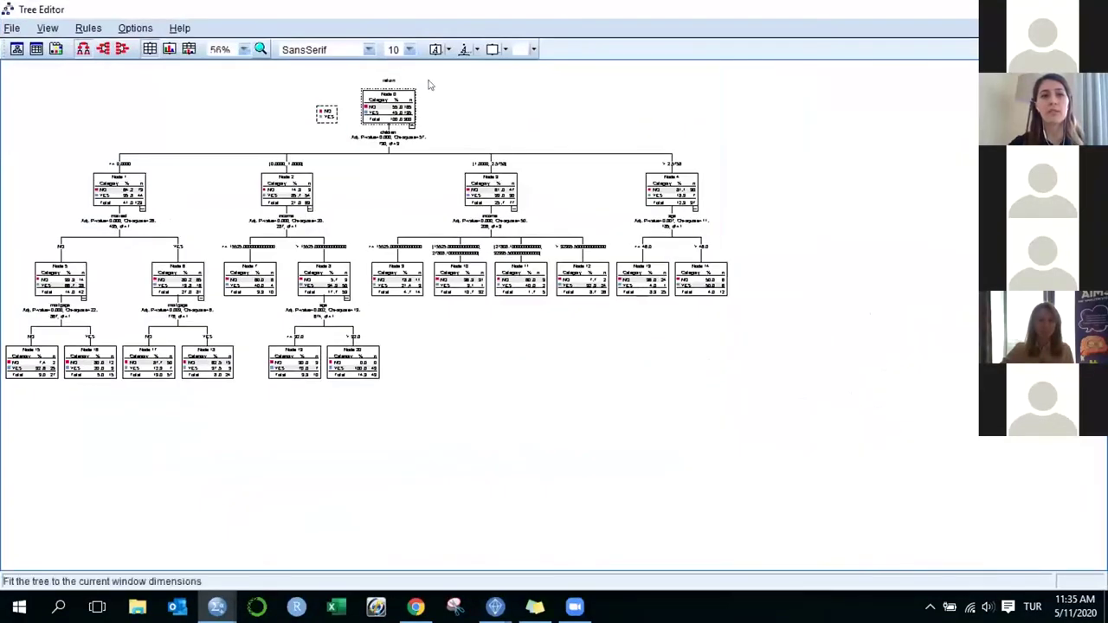
pyautogui.click(410, 50)
pyautogui.click(394, 153)
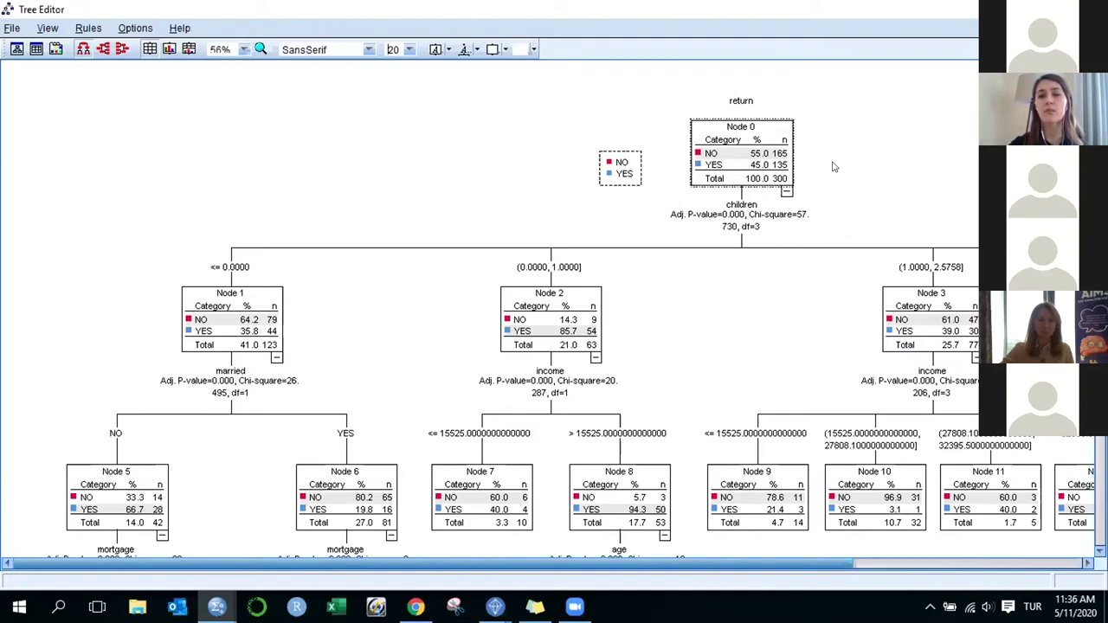
# Examine the root node and its split by children across the first-level nodes, comparing their YES and NO shares
pyautogui.scroll(-2, 755, 250)
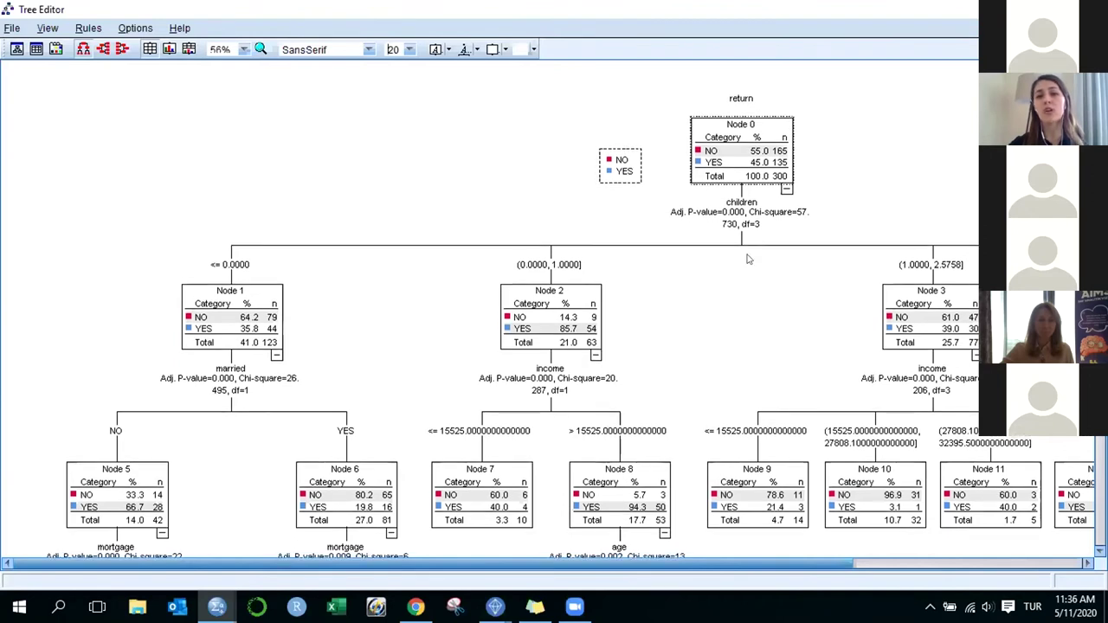
pyautogui.scroll(-2, 754, 386)
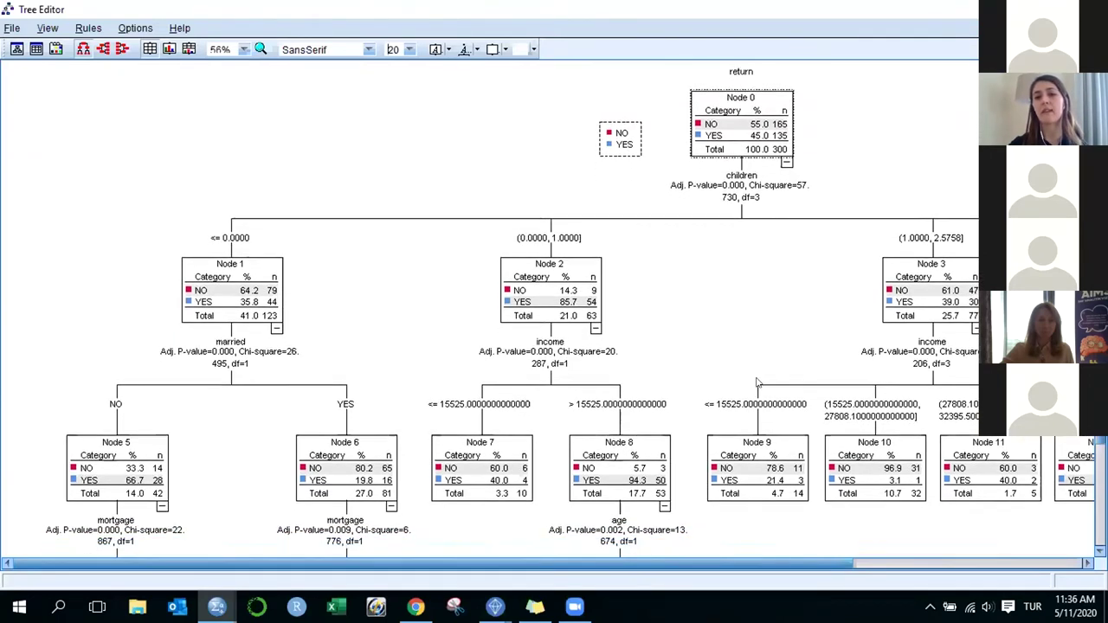
pyautogui.scroll(2, 755, 397)
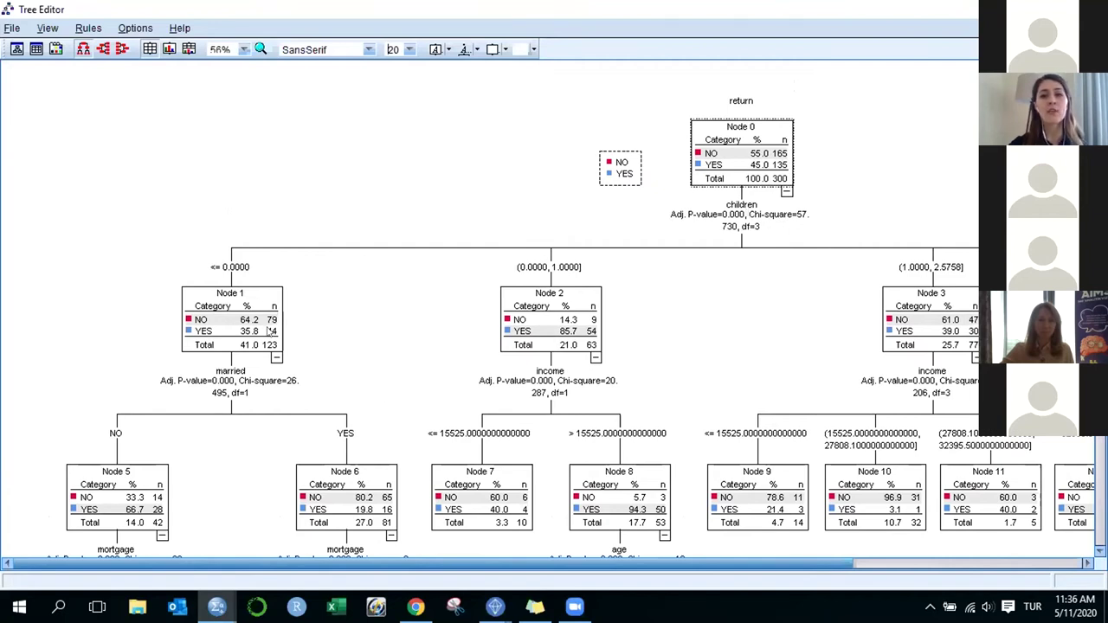
pyautogui.moveTo(708, 565); pyautogui.dragTo(611, 558)
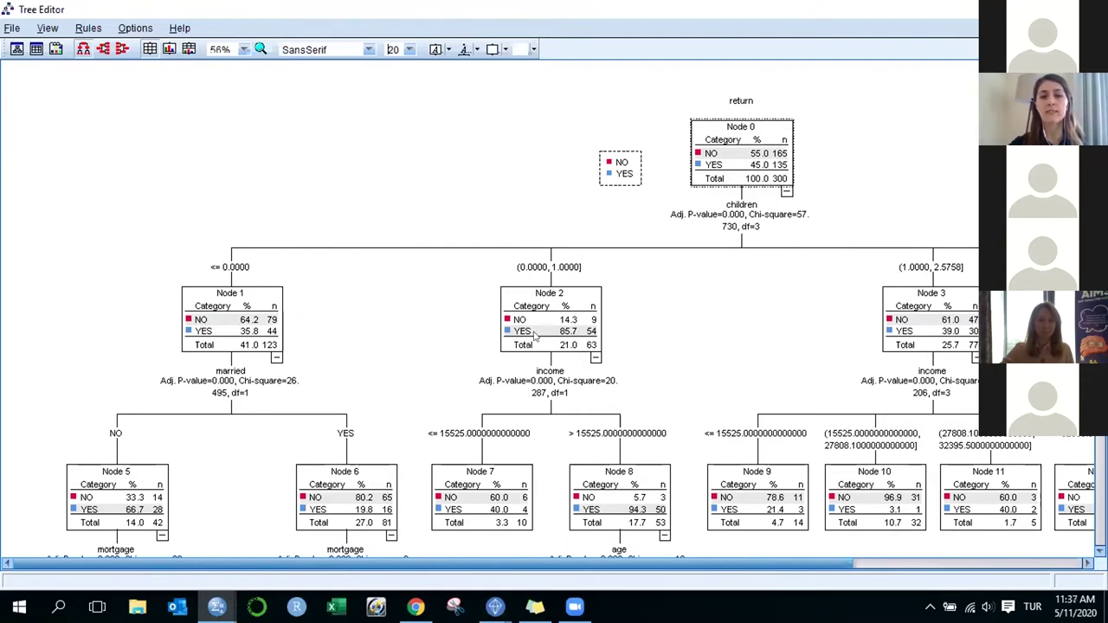
pyautogui.moveTo(756, 563); pyautogui.dragTo(850, 563)
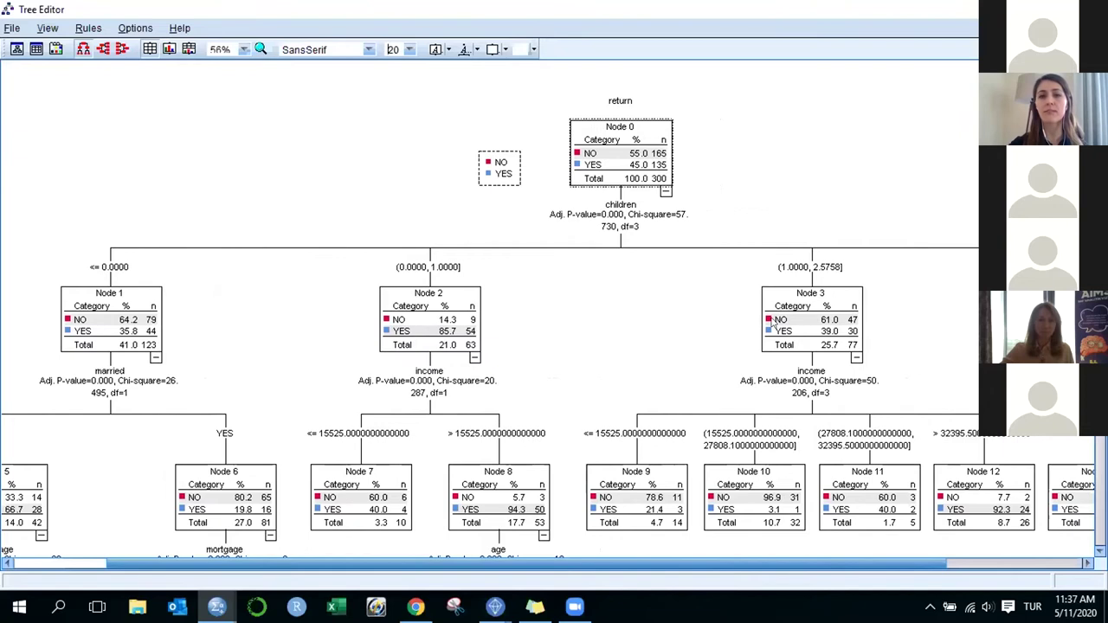
pyautogui.click(977, 565)
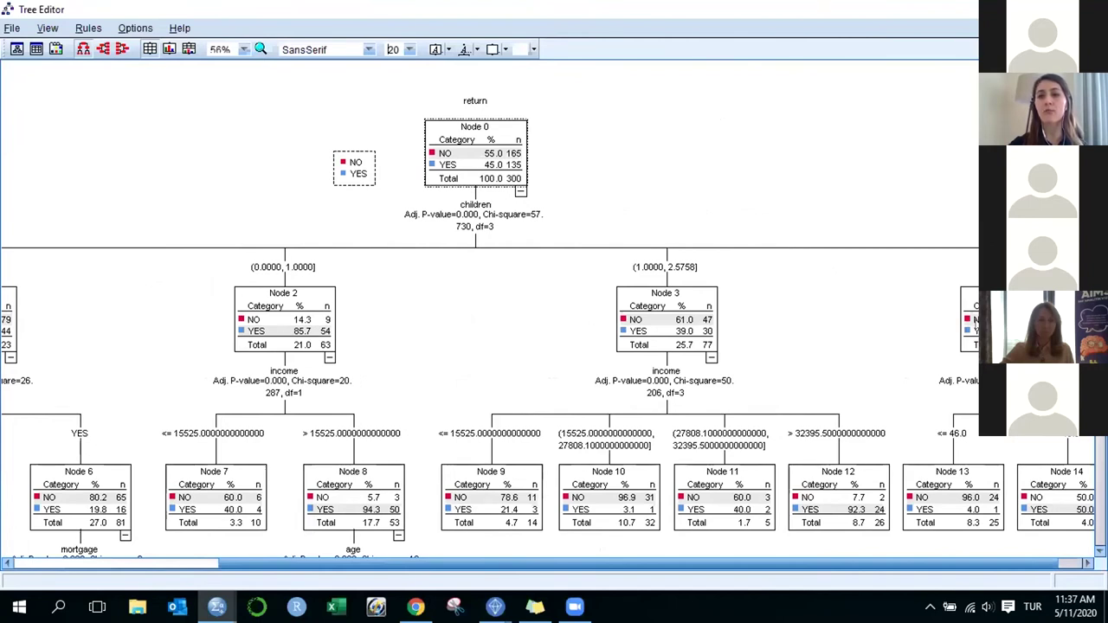
pyautogui.moveTo(978, 567); pyautogui.dragTo(795, 566)
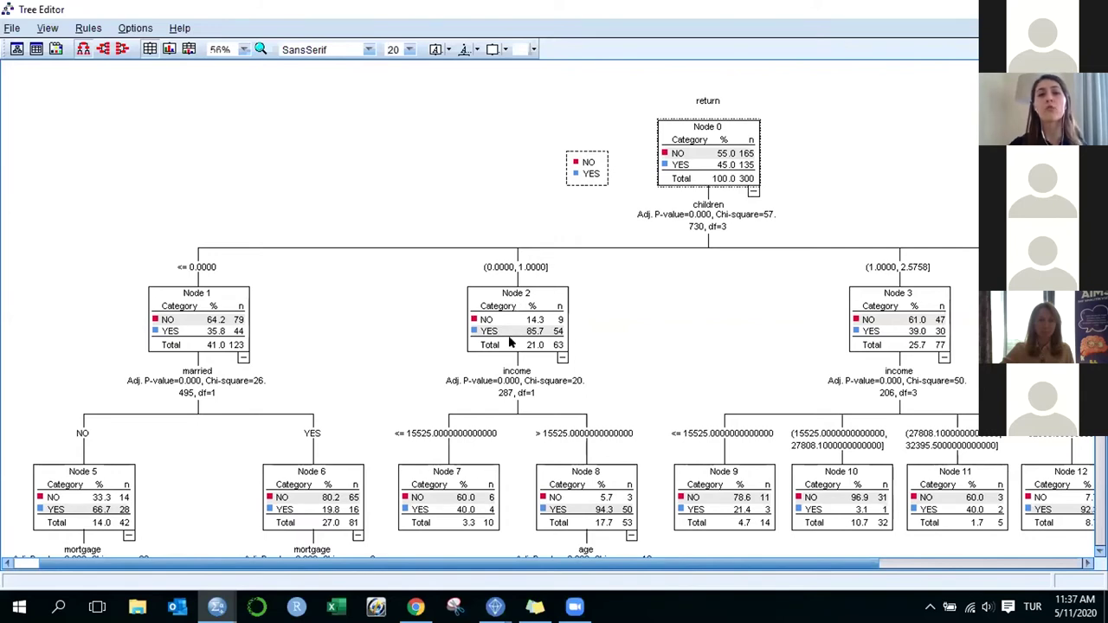
# Examine the income and age splits beneath Node 2 down to the terminal nodes, and close the Tree Editor
pyautogui.scroll(-1, 562, 450)
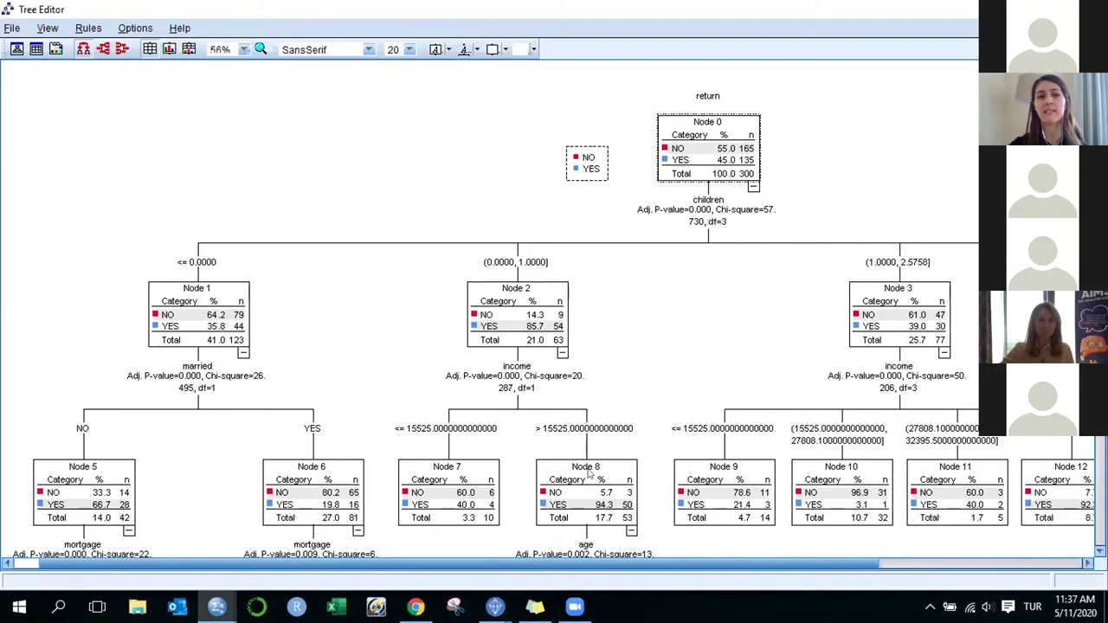
pyautogui.scroll(-1, 626, 271)
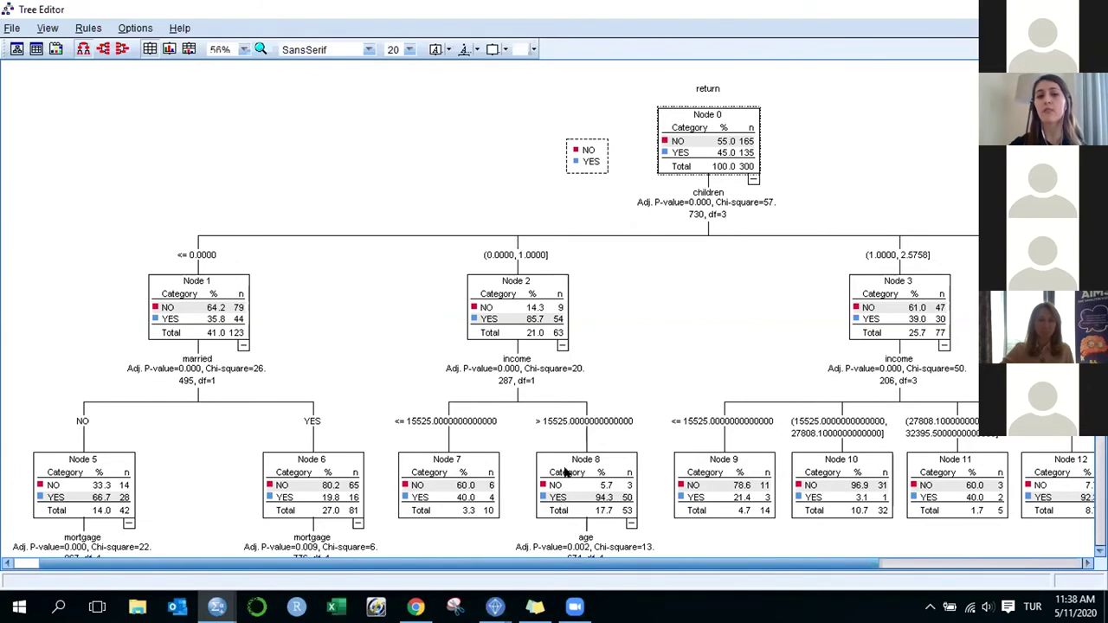
pyautogui.scroll(-1, 567, 472)
pyautogui.scroll(-1, 641, 440)
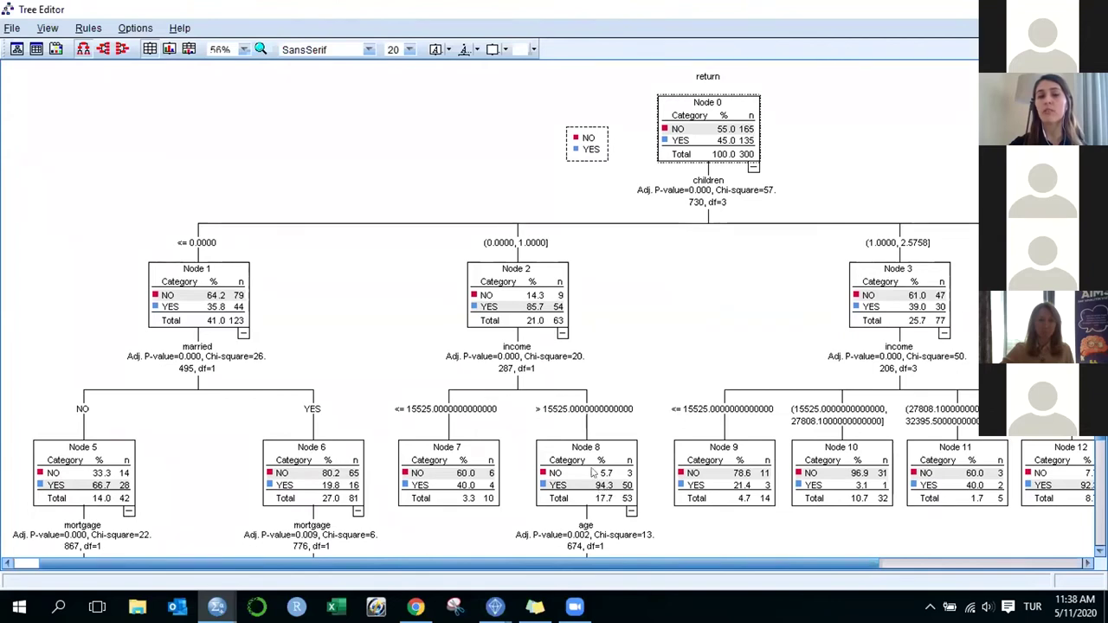
pyautogui.scroll(-3, 567, 422)
pyautogui.scroll(-3, 562, 421)
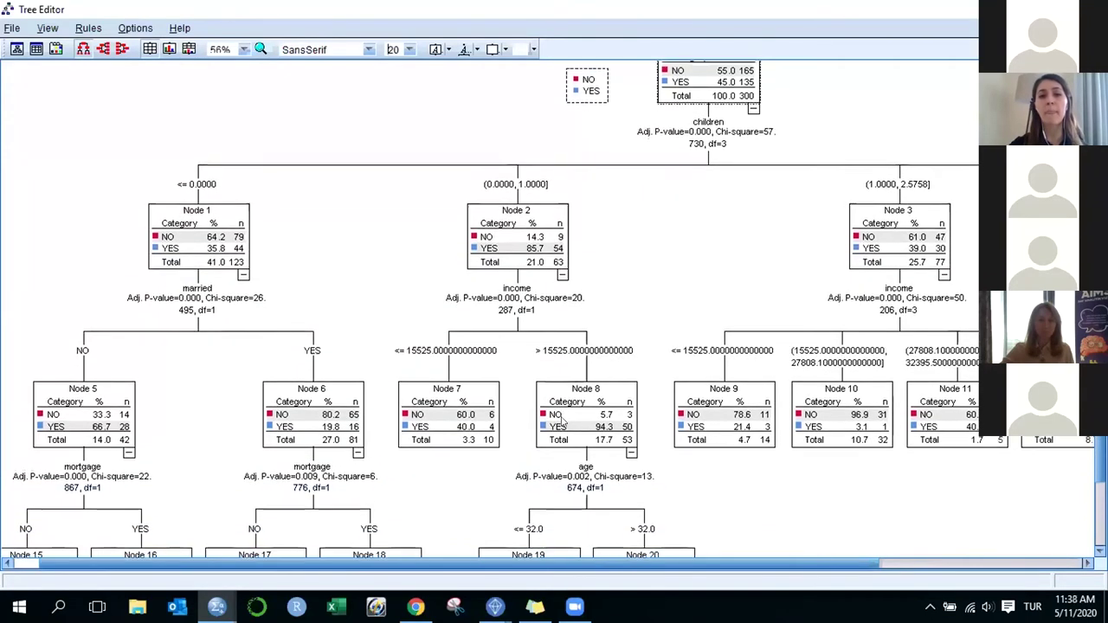
pyautogui.scroll(-3, 561, 422)
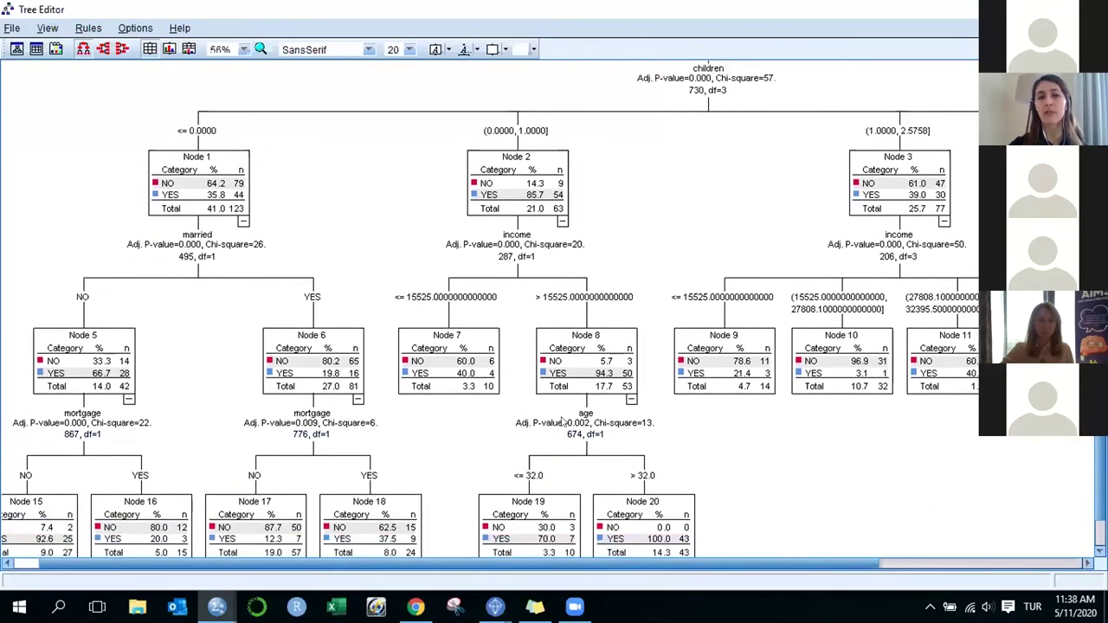
pyautogui.scroll(5, 563, 424)
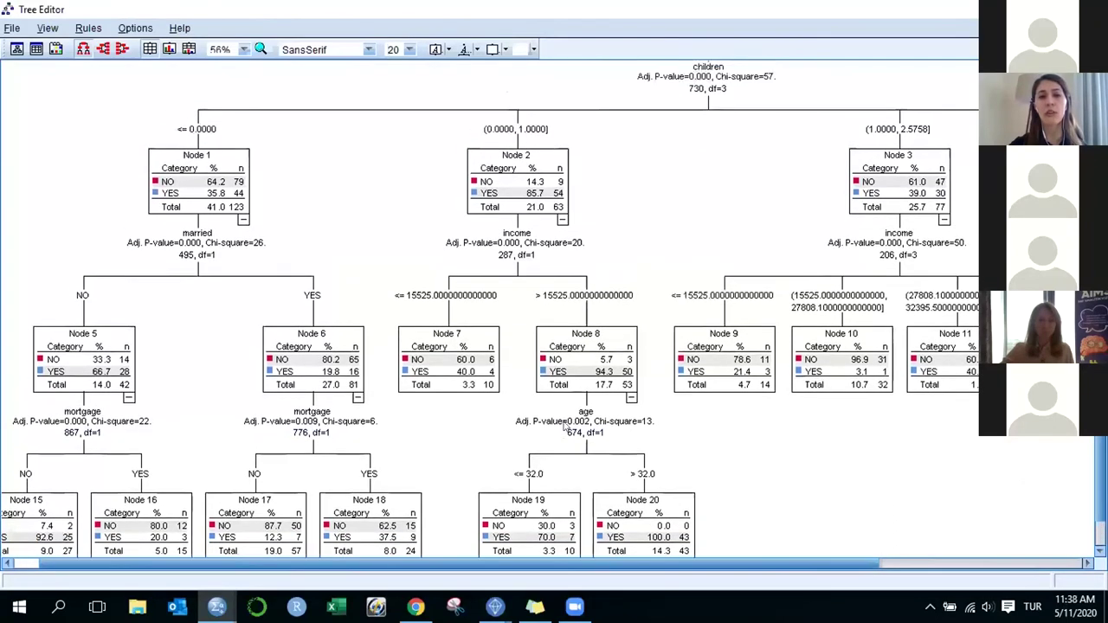
pyautogui.scroll(1, 563, 422)
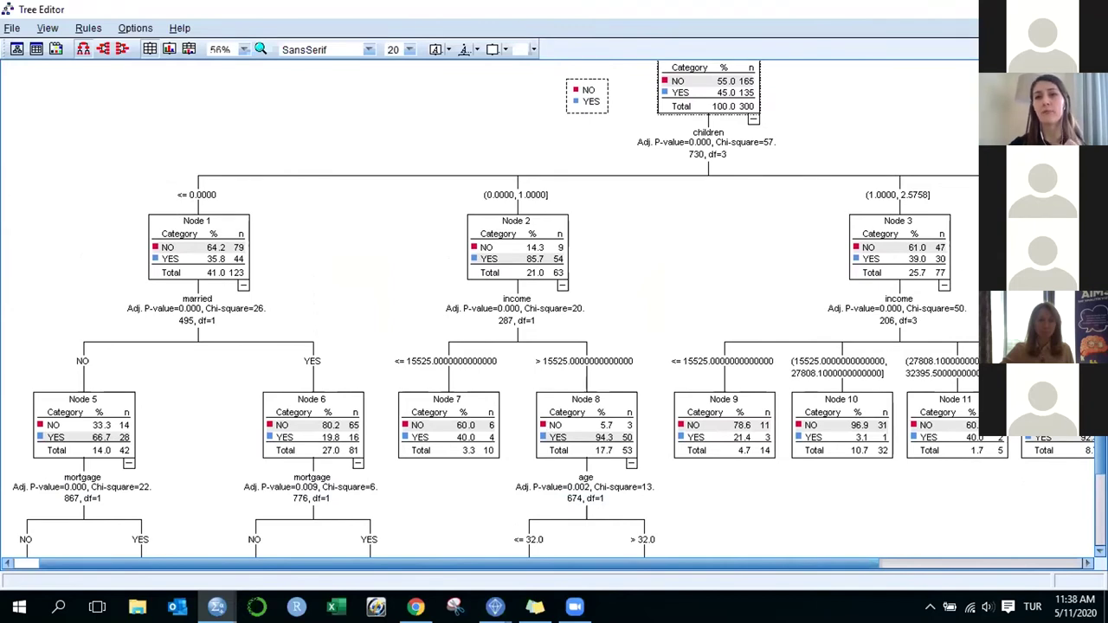
pyautogui.hotkey('alt', 'F4')
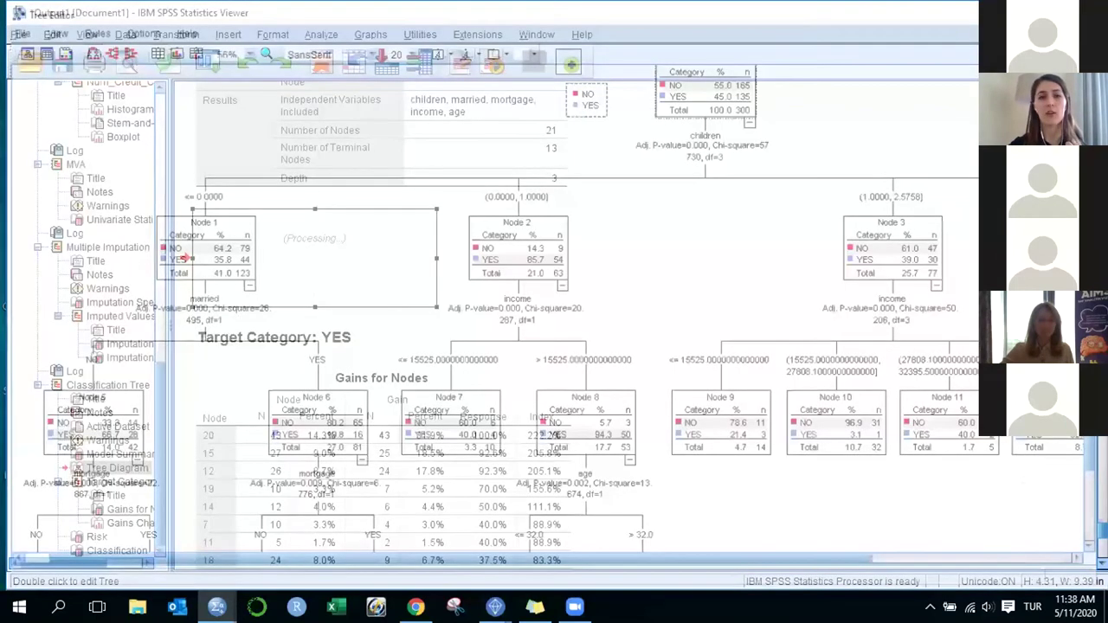
# Examine the Gains for Nodes table and view the gains chart for target category YES in the Chart Editor
pyautogui.scroll(-3, 523, 450)
pyautogui.scroll(-10, 520, 439)
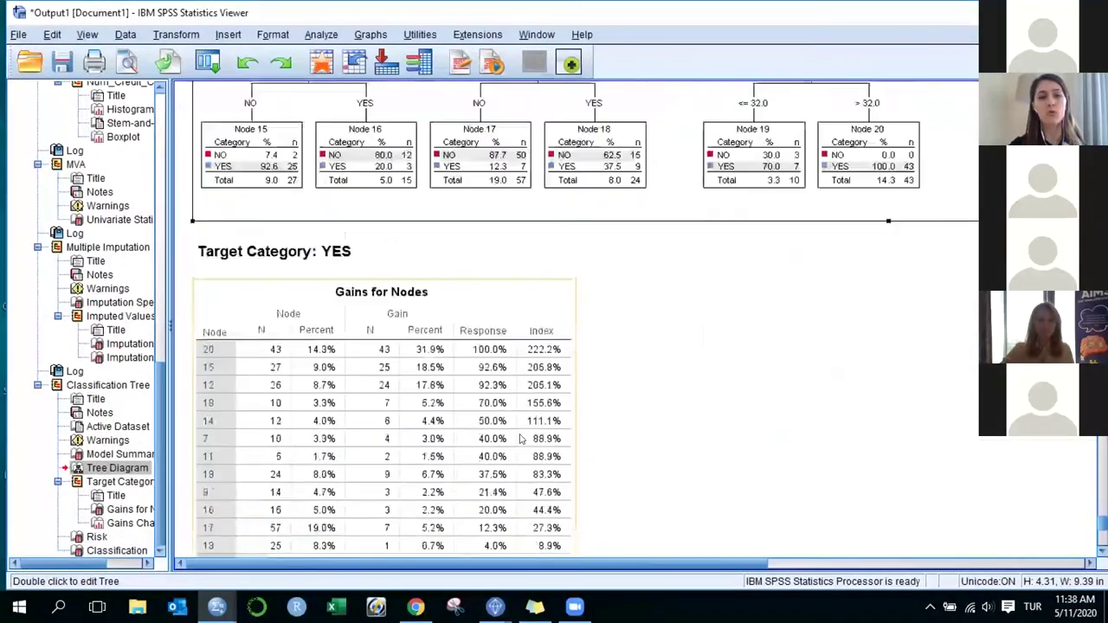
pyautogui.scroll(-2, 521, 439)
pyautogui.scroll(-4, 521, 439)
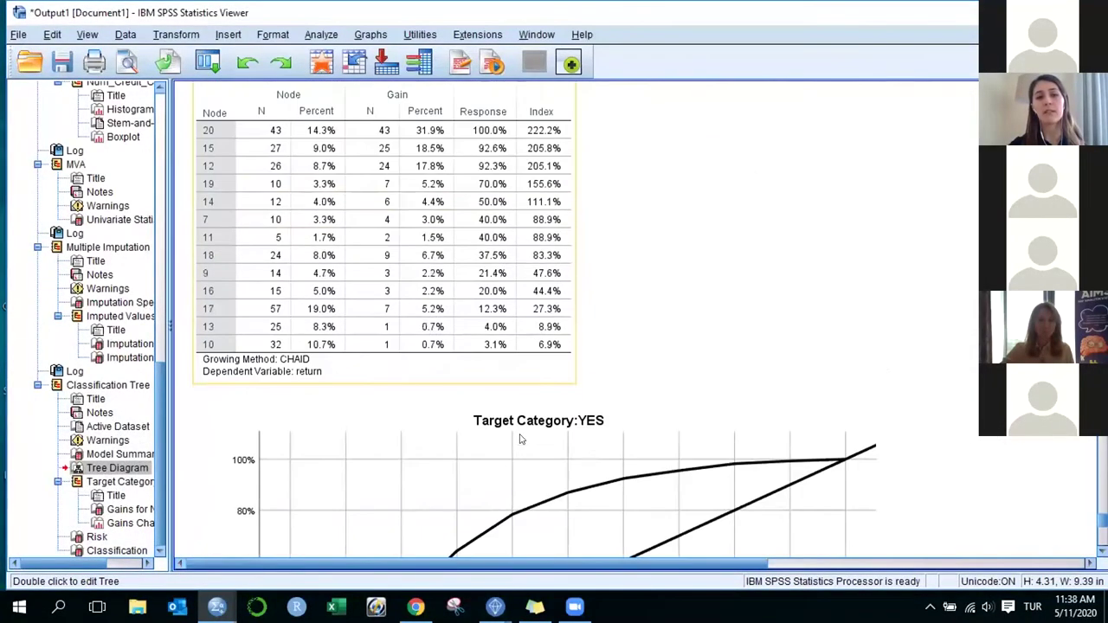
pyautogui.scroll(-4, 521, 439)
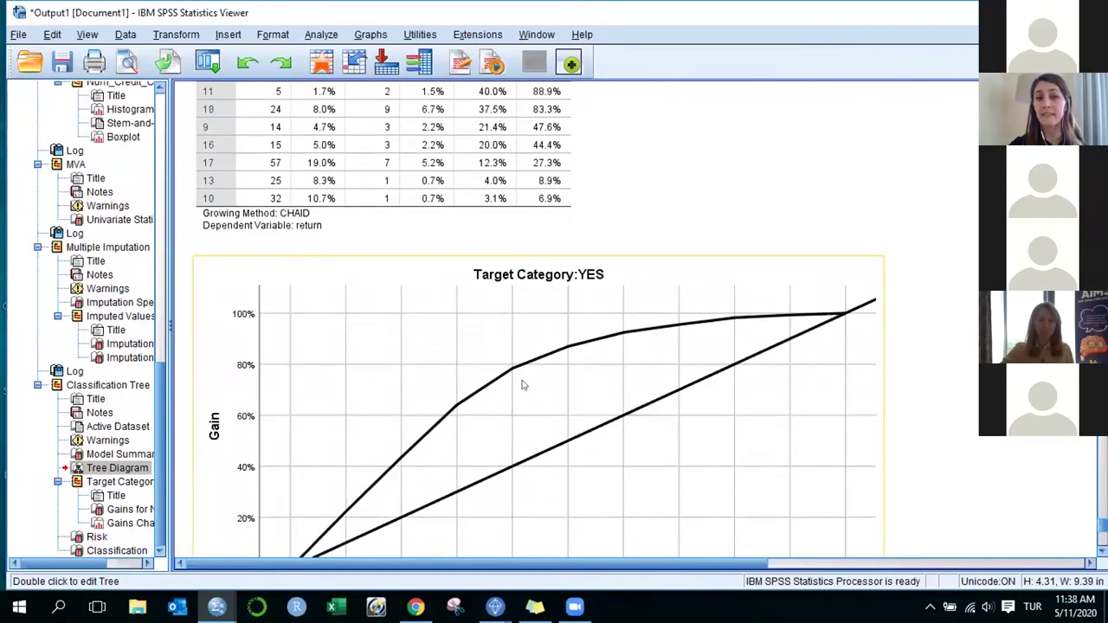
pyautogui.click(445, 297)
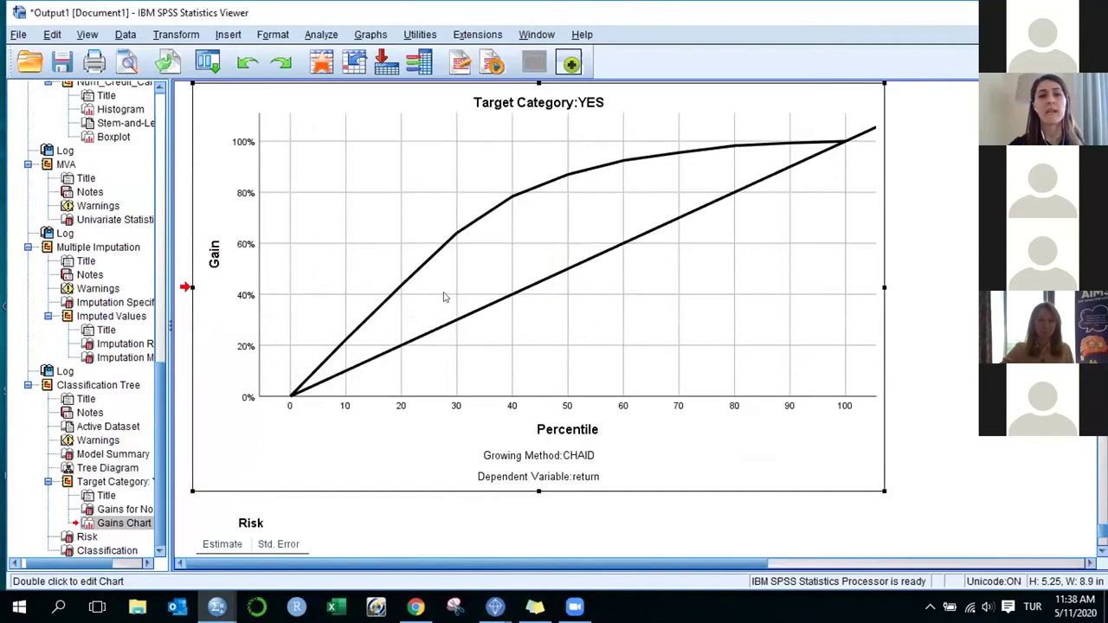
pyautogui.doubleClick(444, 298)
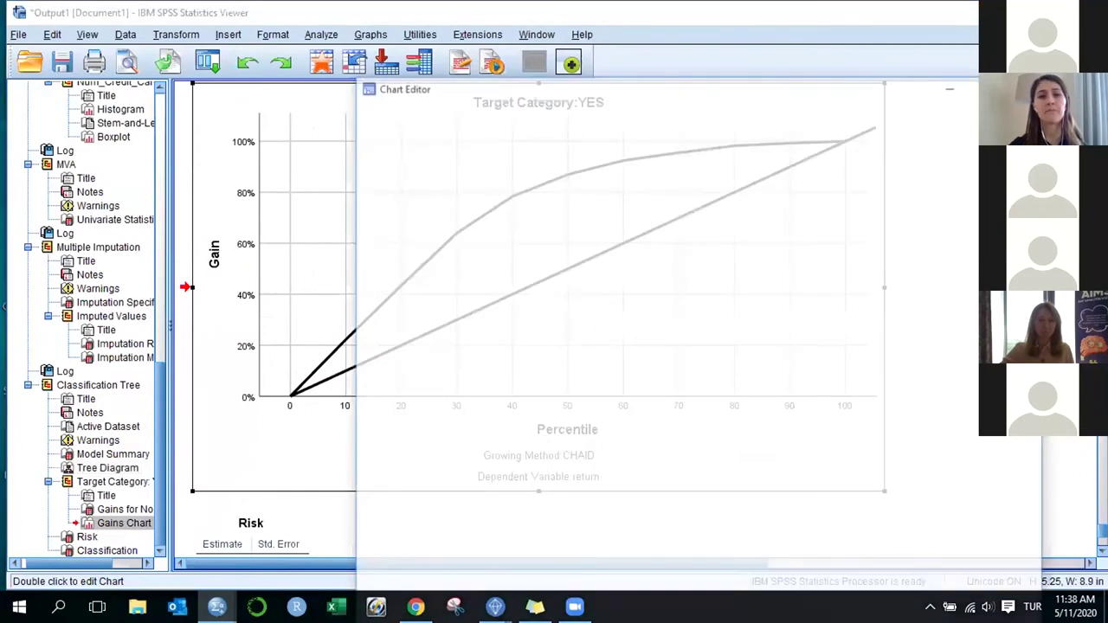
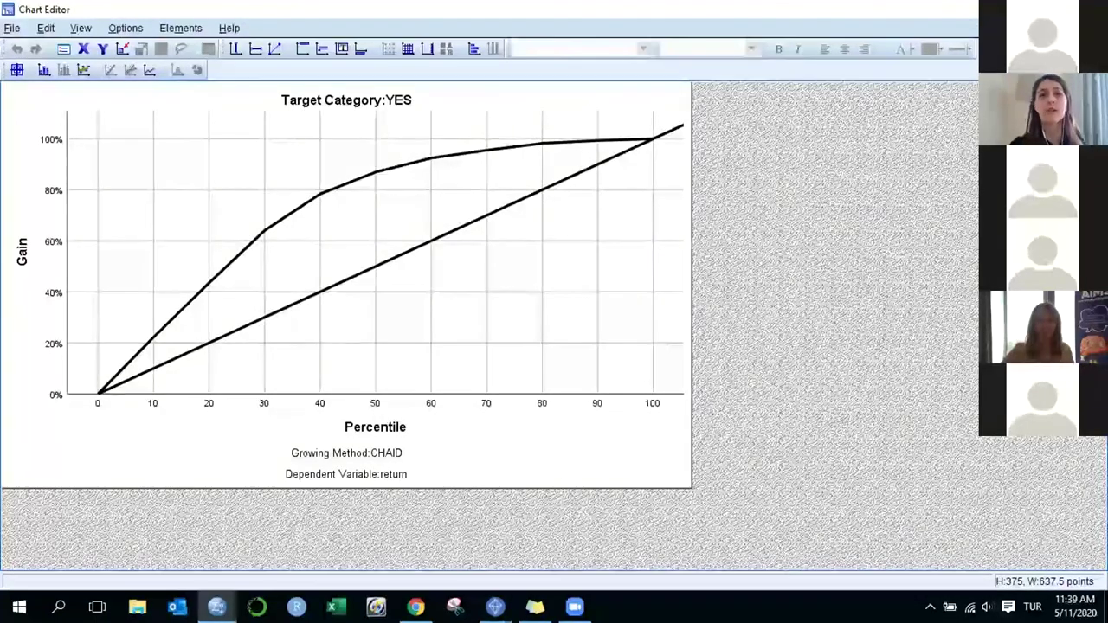
pyautogui.click(1093, 8)
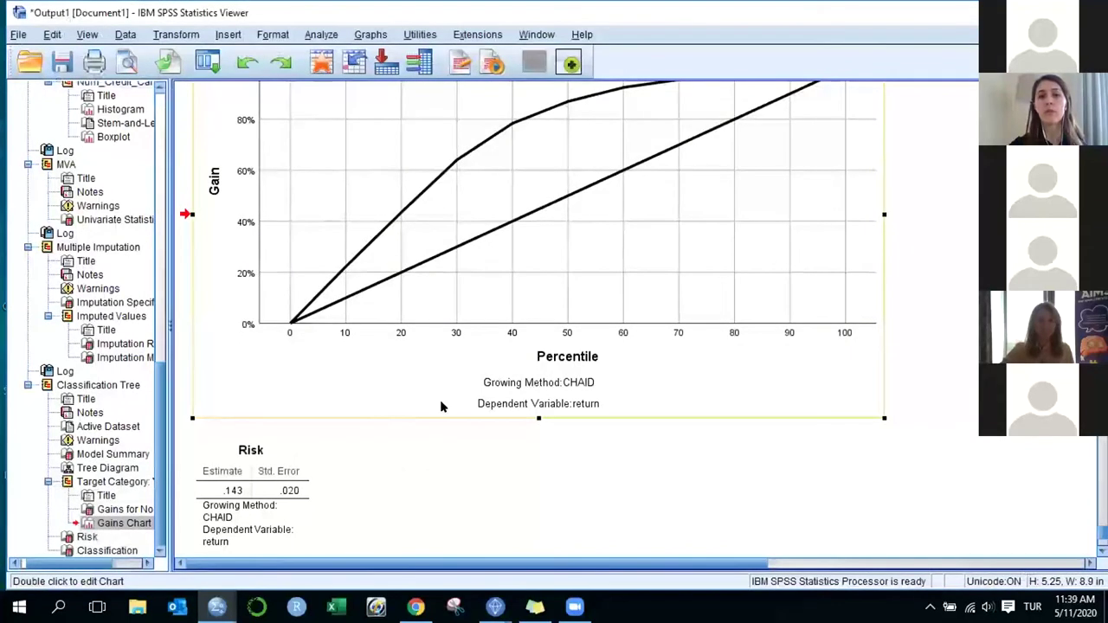
# Examine the Risk estimate and the Classification table of observed against predicted return below the gains chart
pyautogui.scroll(-3, 440, 407)
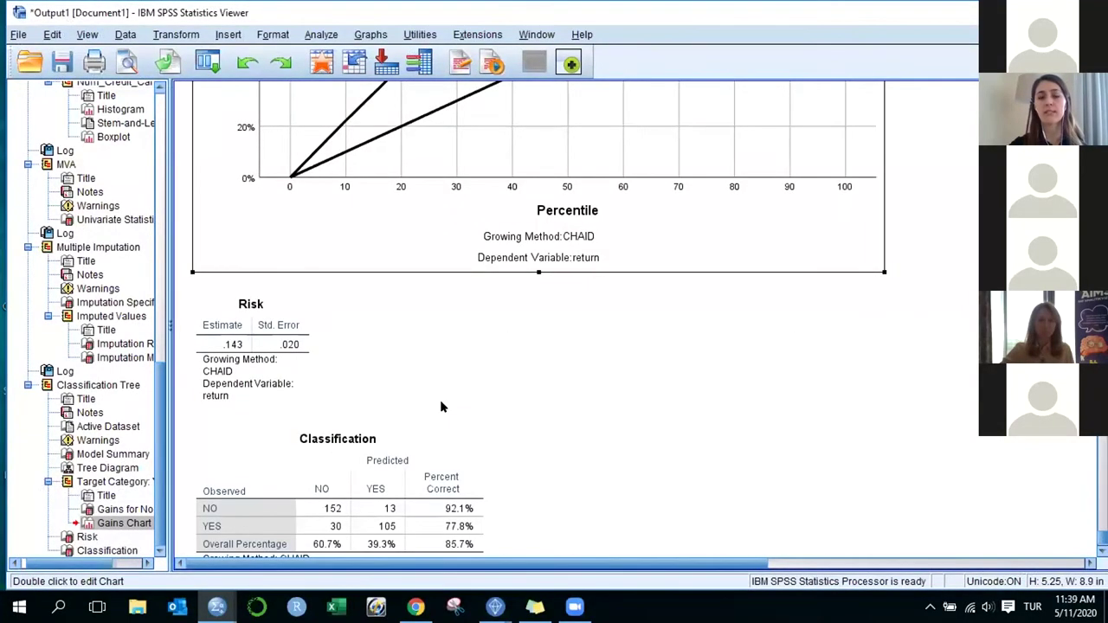
pyautogui.scroll(-1, 441, 407)
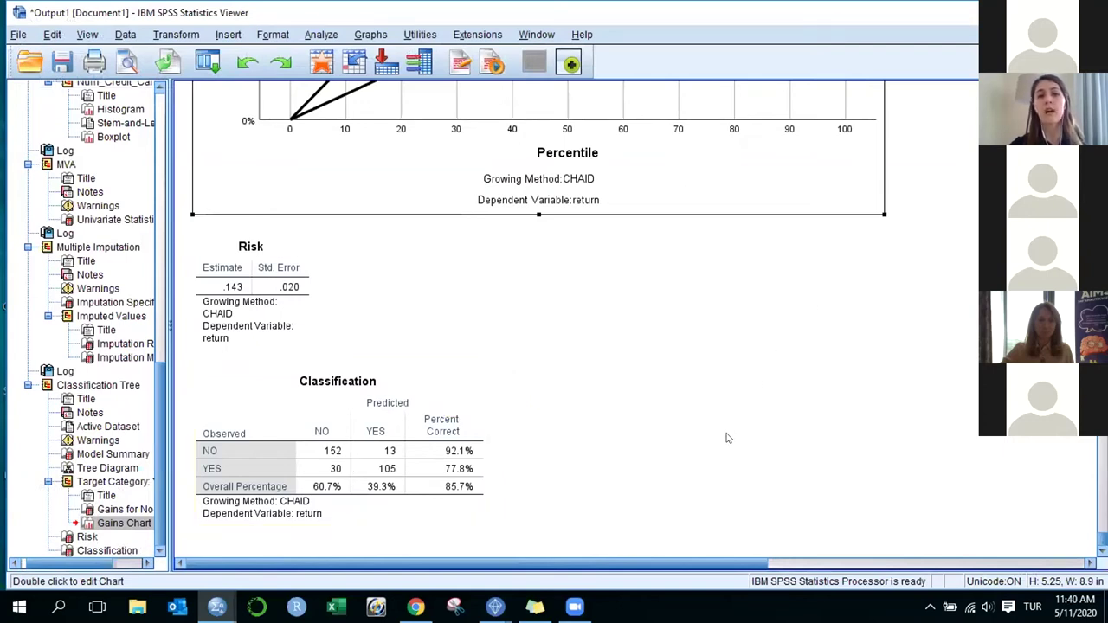
pyautogui.click(301, 491)
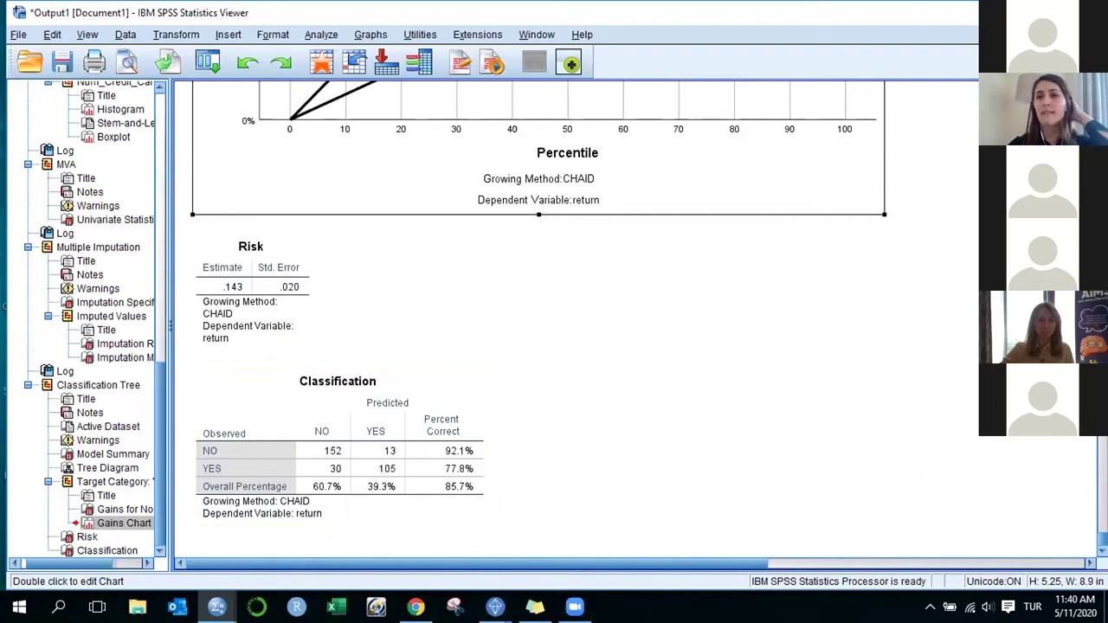
# Compare return with the saved predicted value and predicted probabilities in the ÜRÜN dataset, checking rows 1 and 20
pyautogui.hotkey('alt', 'Tab')
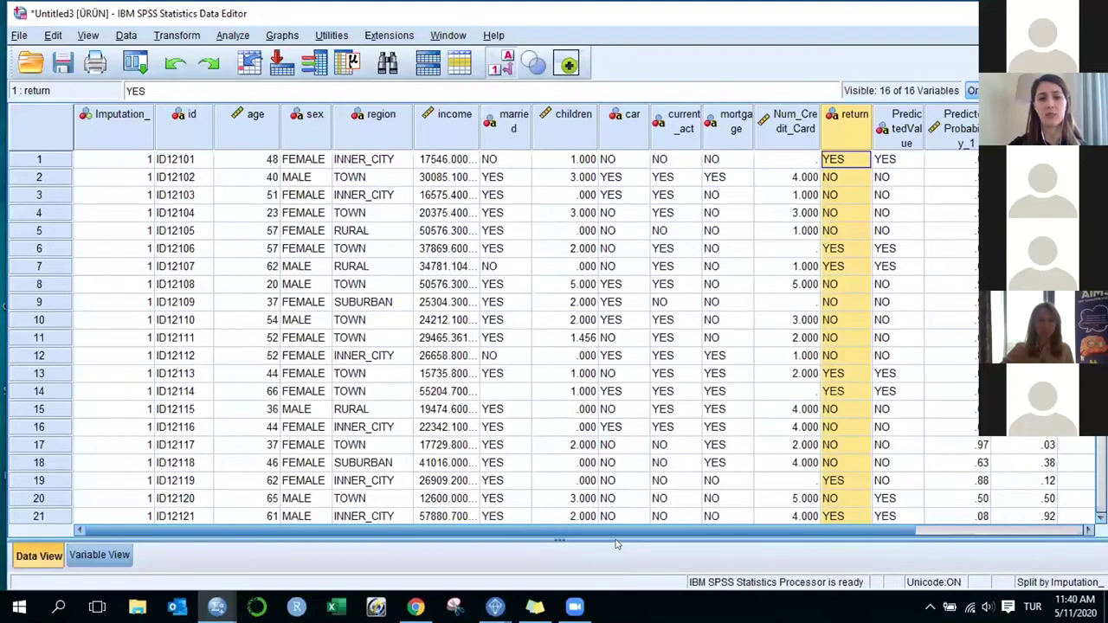
pyautogui.moveTo(615, 532); pyautogui.dragTo(724, 531)
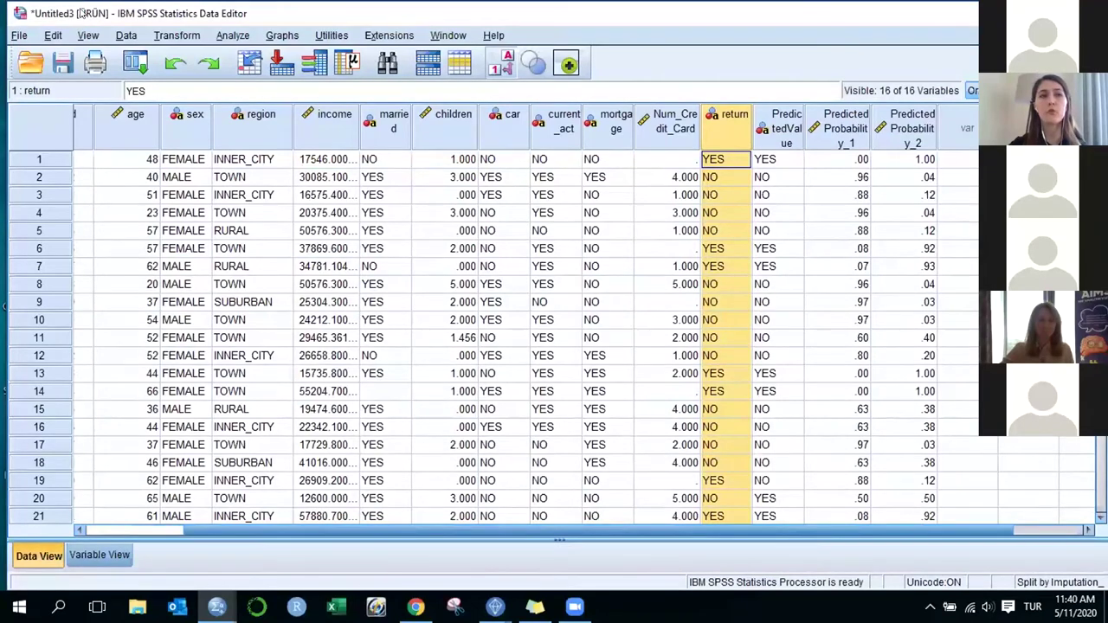
pyautogui.click(782, 136)
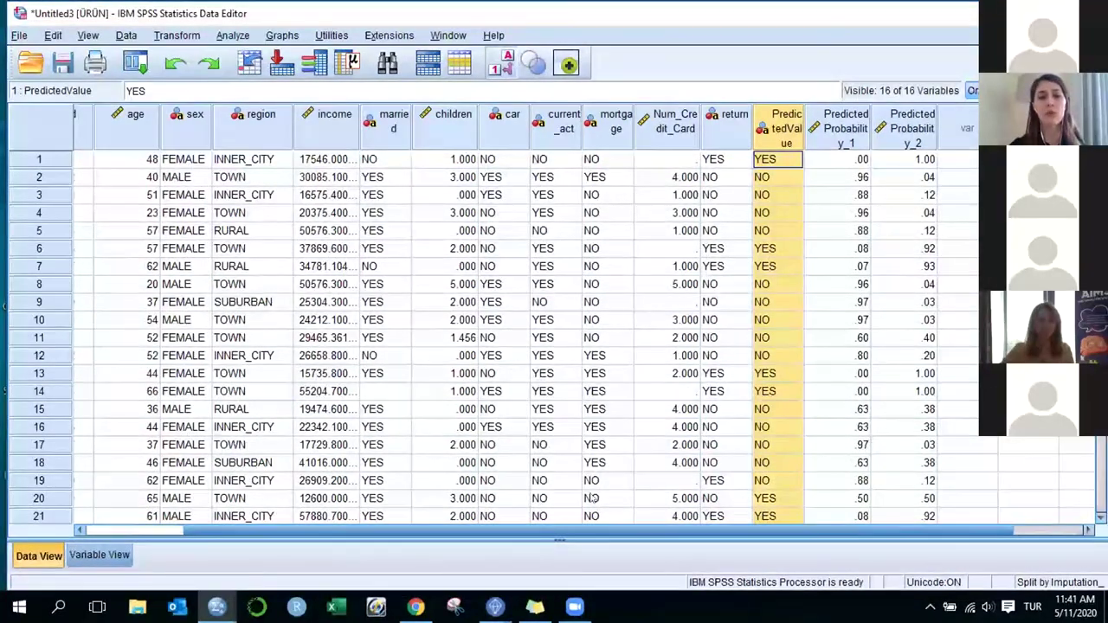
pyautogui.click(40, 161)
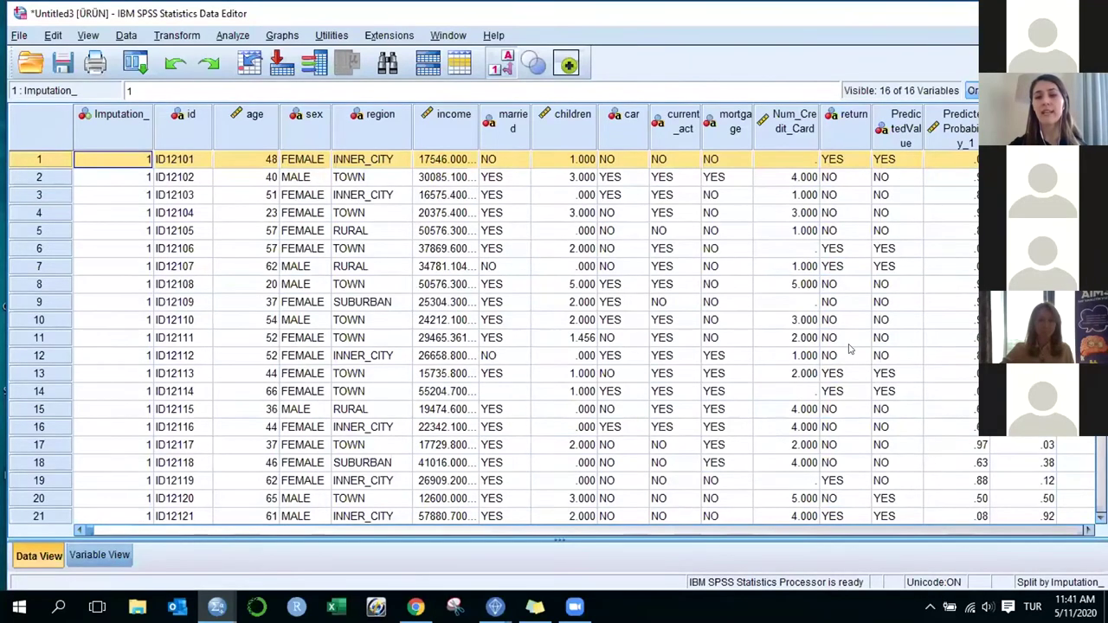
pyautogui.scroll(-1, 849, 349)
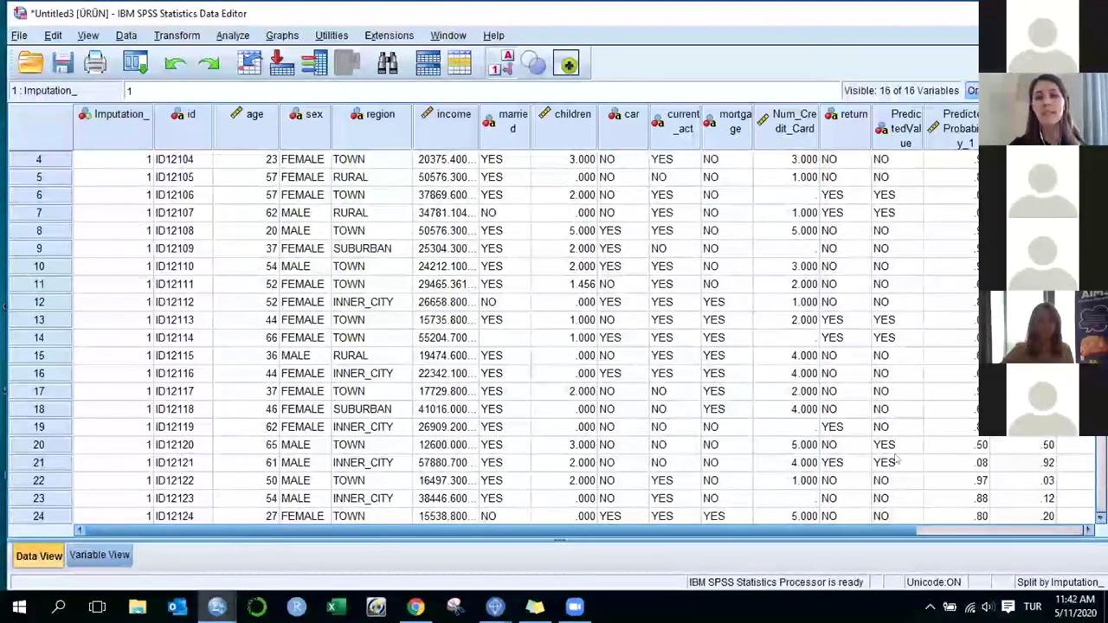
pyautogui.click(39, 445)
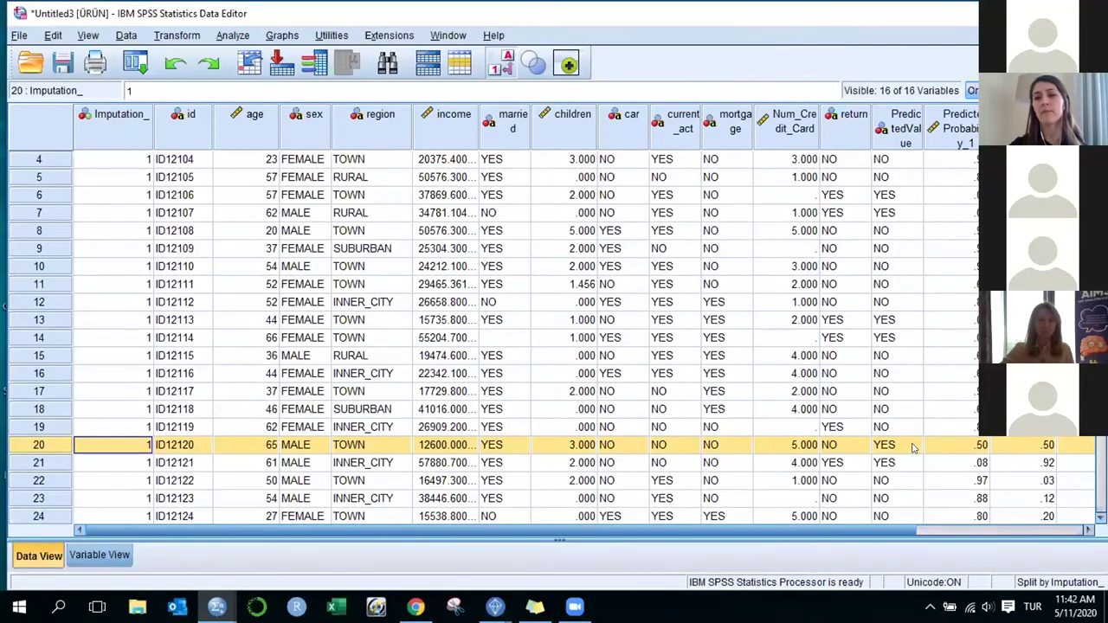
pyautogui.scroll(-2, 865, 374)
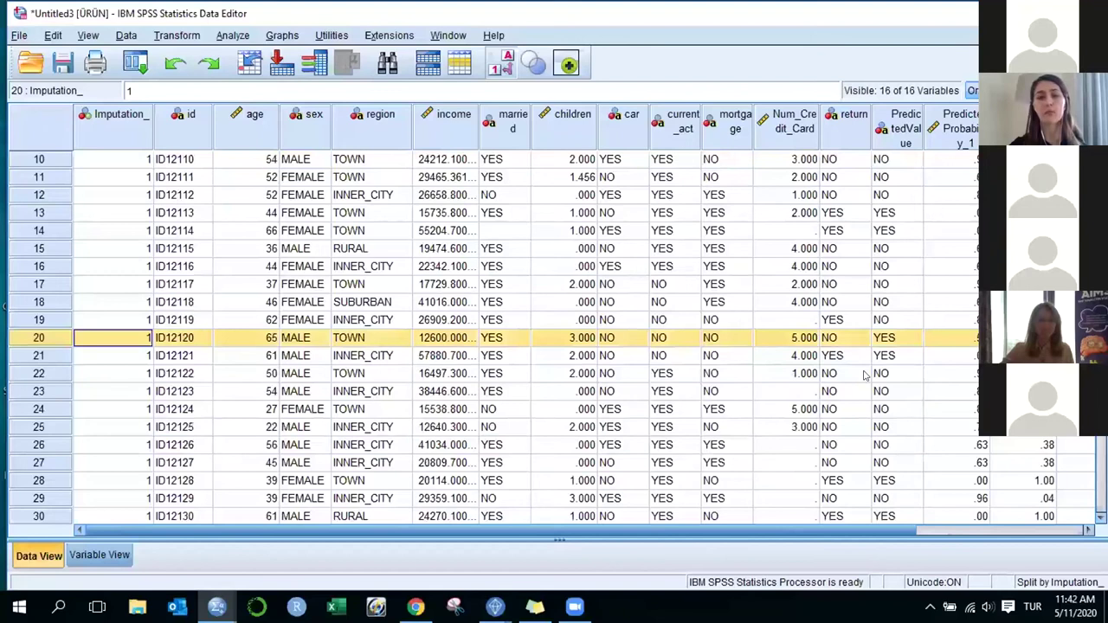
pyautogui.scroll(3, 865, 374)
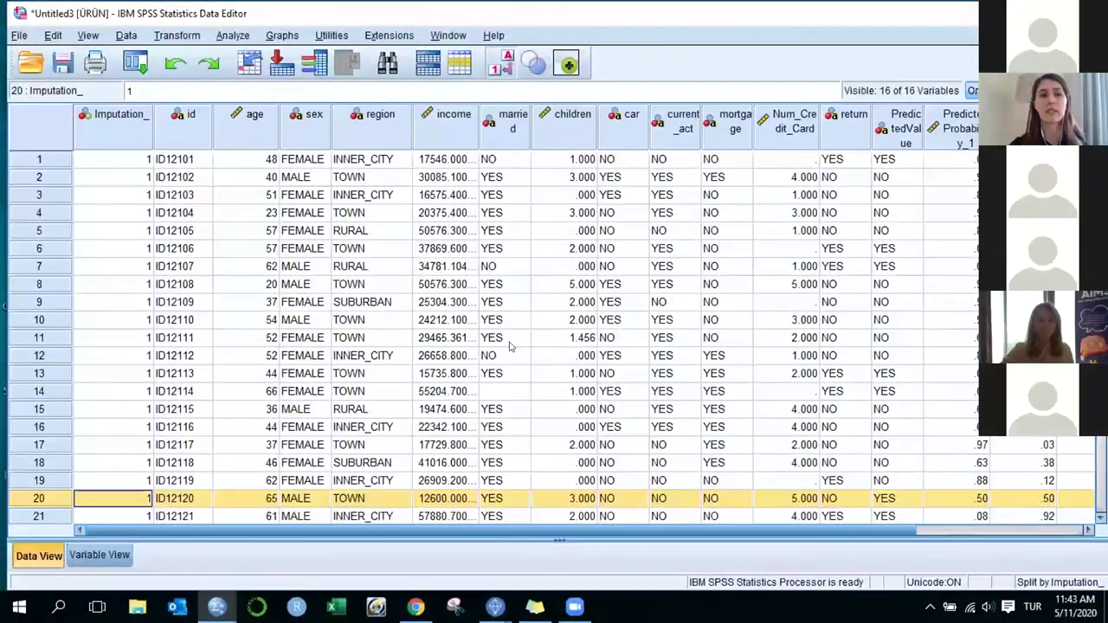
# Paste the syntax of an Explore analysis with age as the dependent variable, and close the Syntax Editor without saving
pyautogui.click(236, 35)
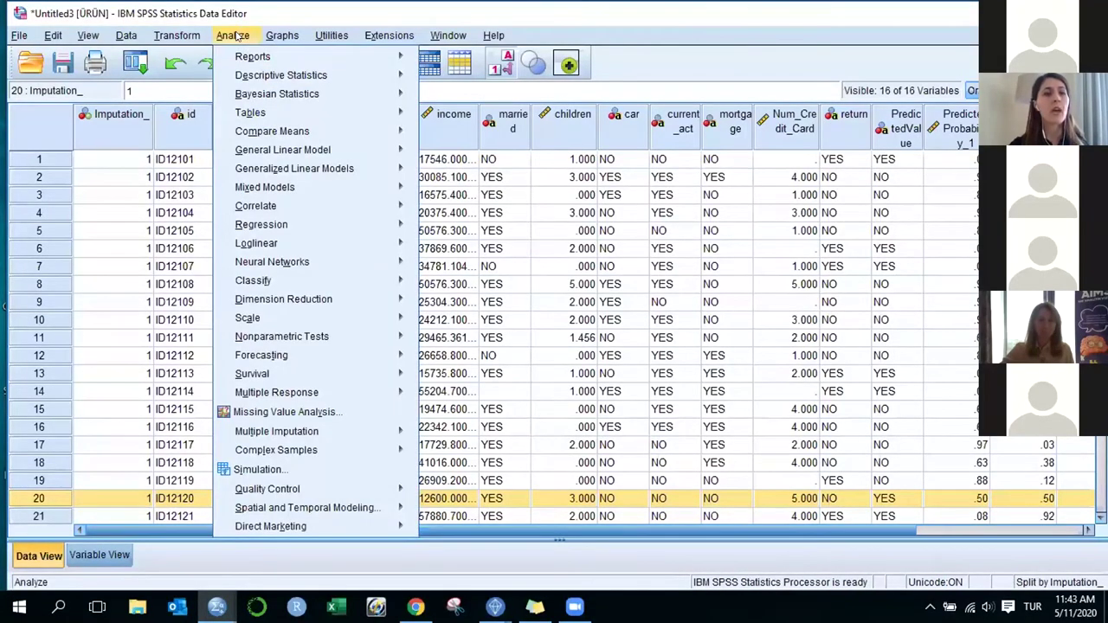
pyautogui.moveTo(265, 98)
pyautogui.moveTo(294, 80)
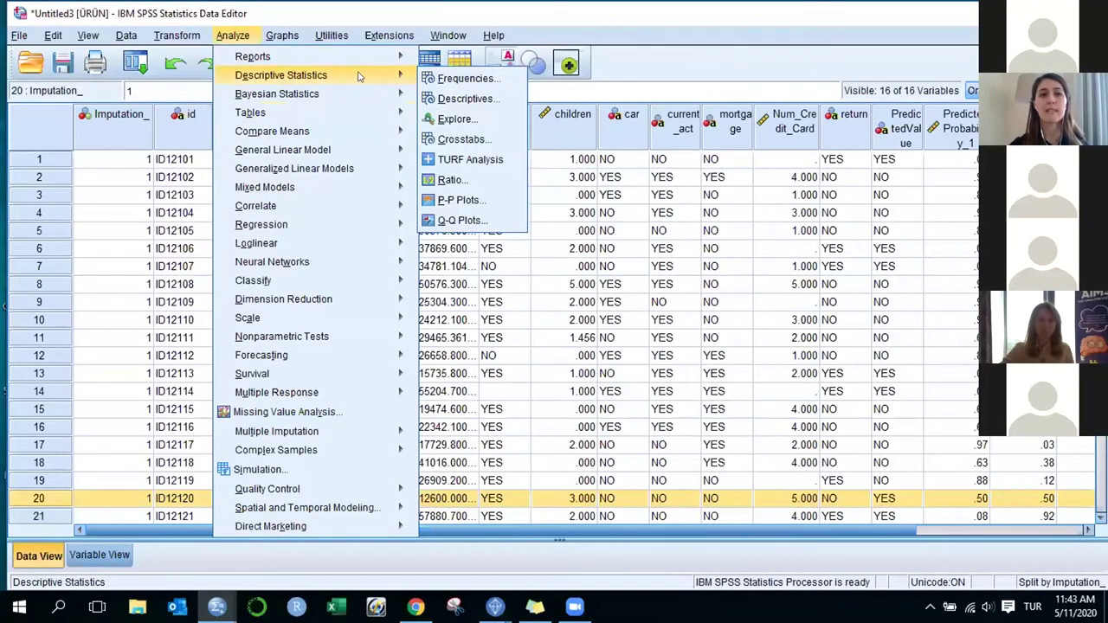
pyautogui.click(457, 119)
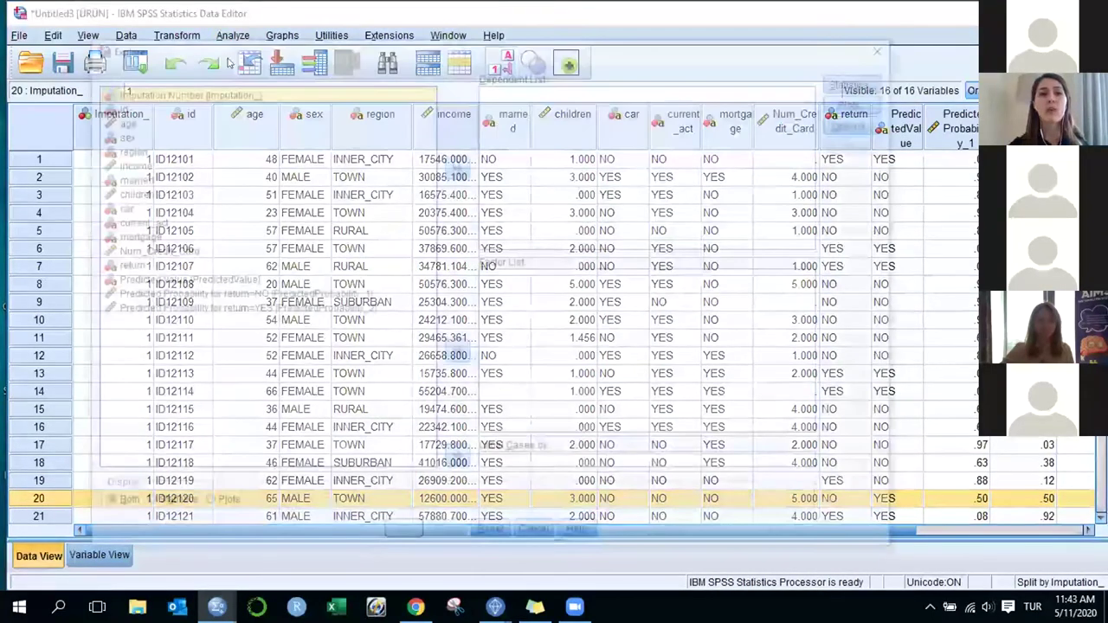
pyautogui.click(117, 118)
pyautogui.click(457, 165)
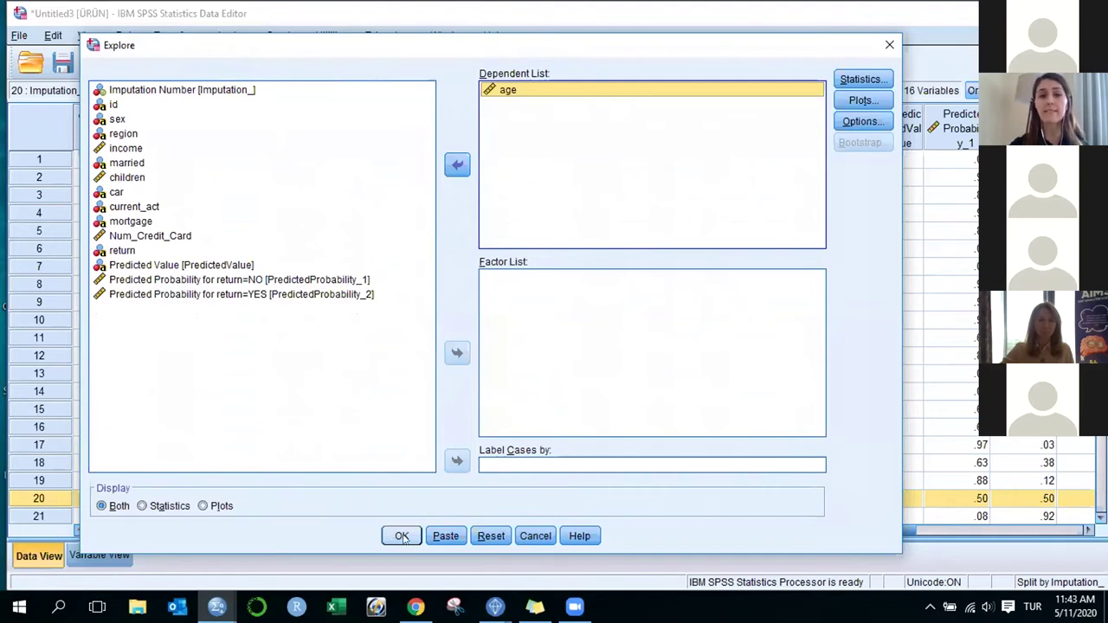
pyautogui.click(456, 539)
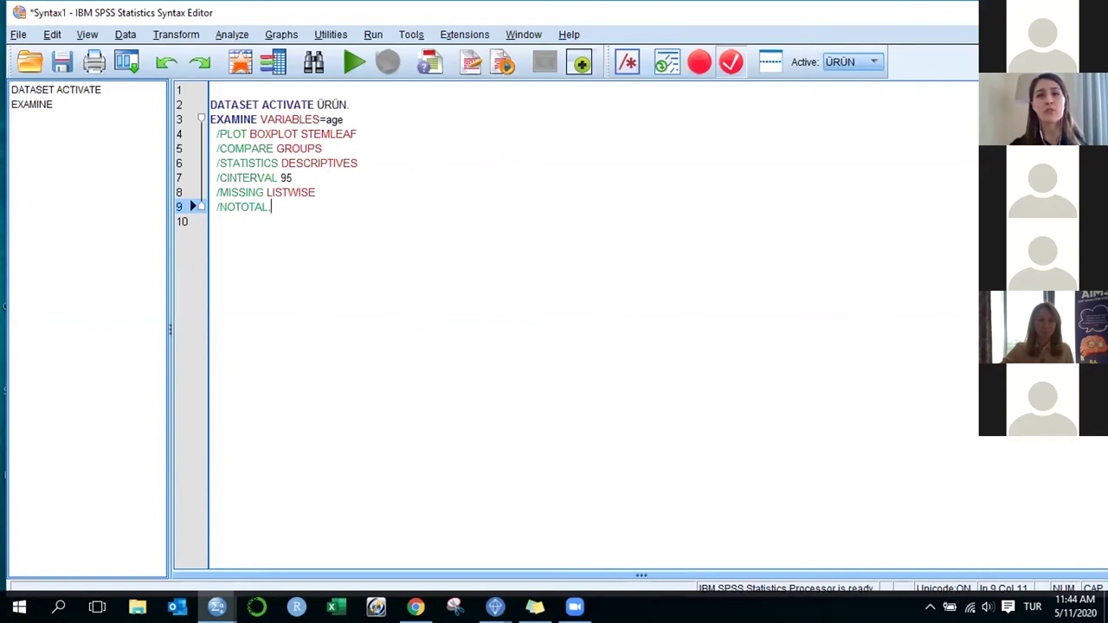
pyautogui.hotkey('alt', 'F4')
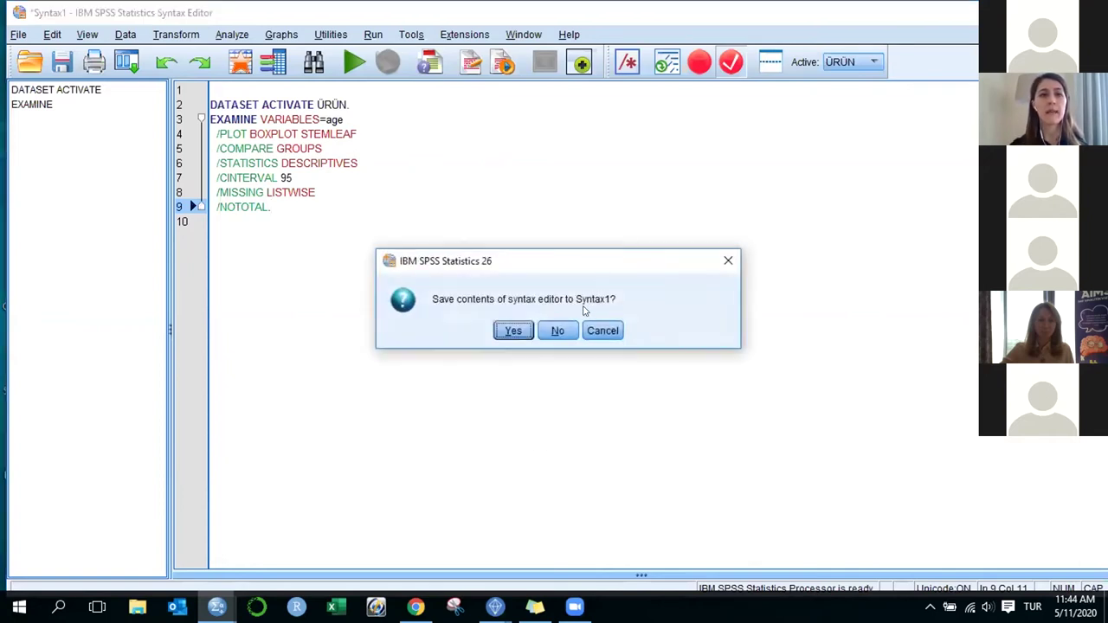
pyautogui.click(558, 330)
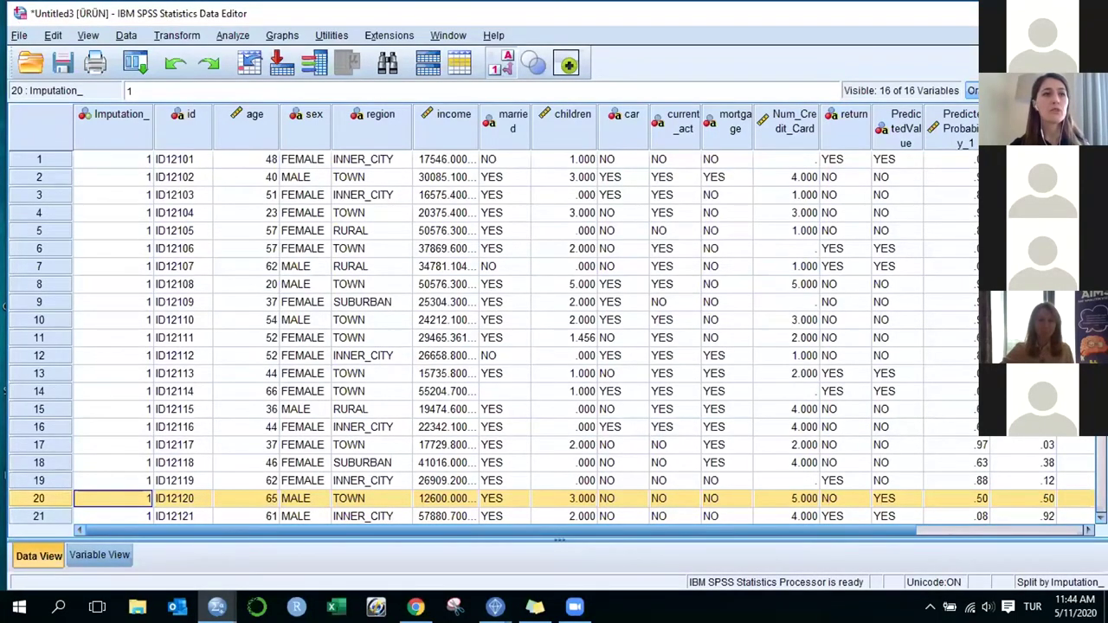
# Open the data file CampReturnFinal.sav from the Statistics folder
pyautogui.click(18, 35)
pyautogui.moveTo(39, 74)
pyautogui.click(280, 76)
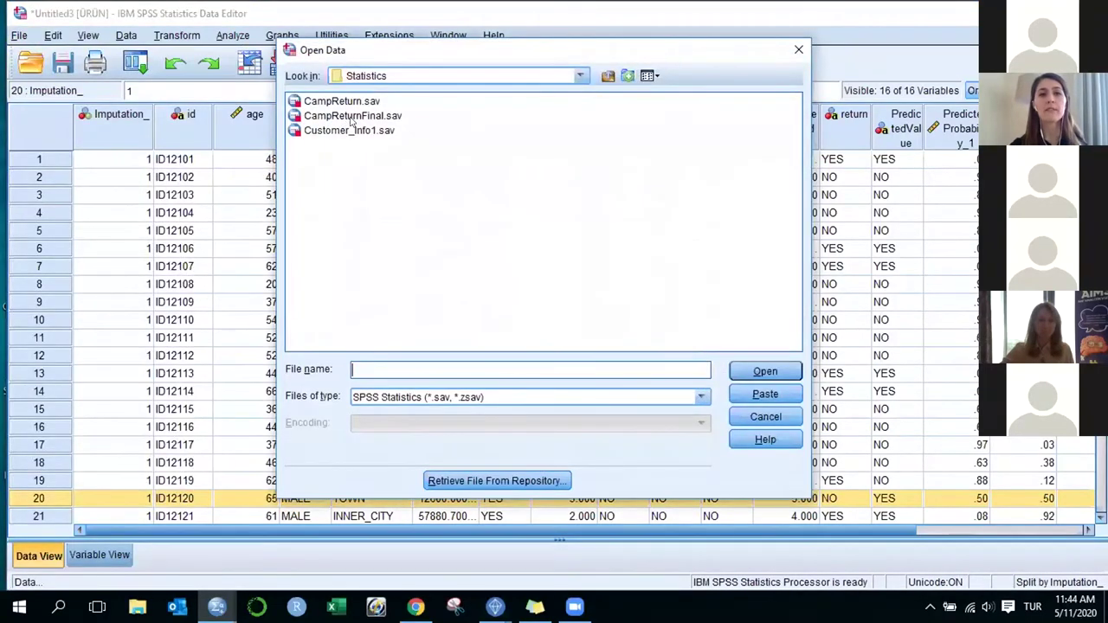
pyautogui.click(351, 120)
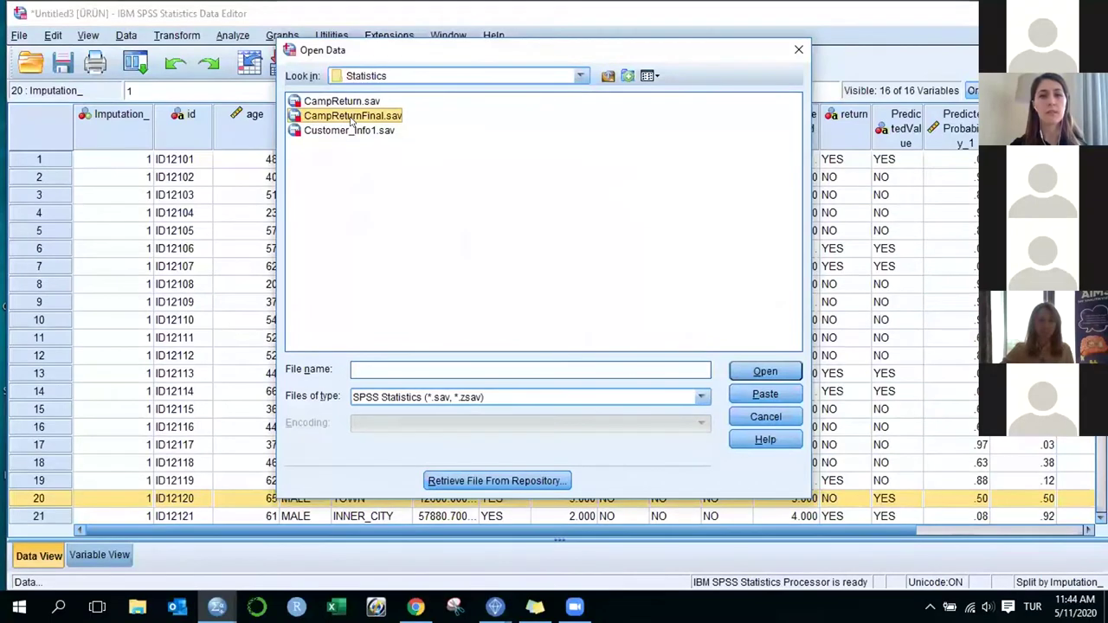
pyautogui.doubleClick(350, 119)
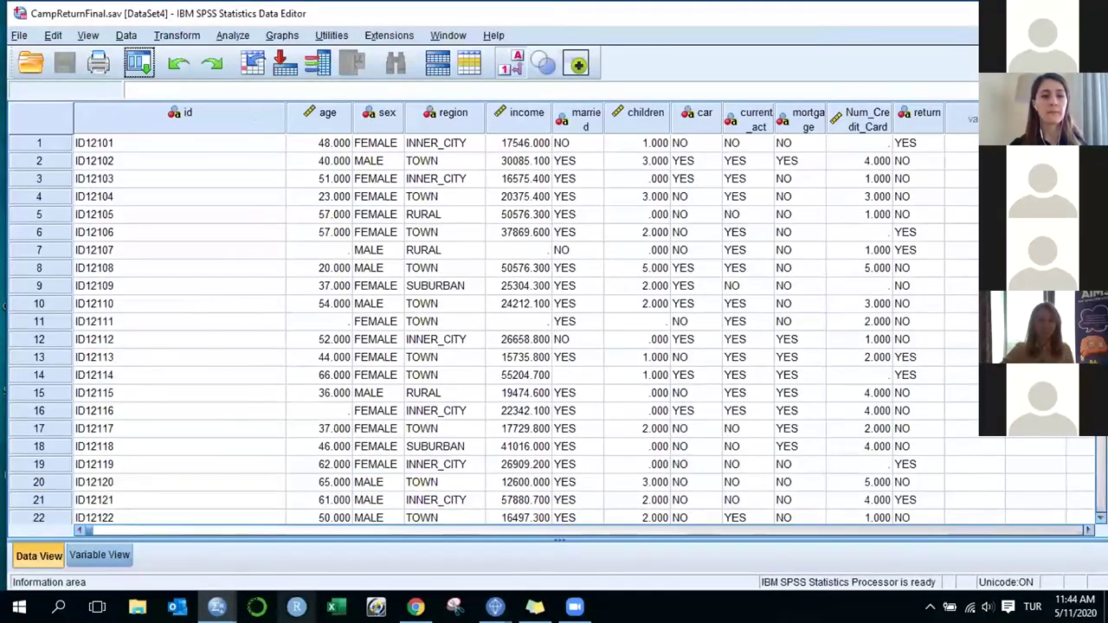
# Close the ÜRÜN dataset, Customer_Info1.sav and the output document without saving, keeping only CampReturnFinal.sav open
pyautogui.click(216, 607)
pyautogui.click(423, 564)
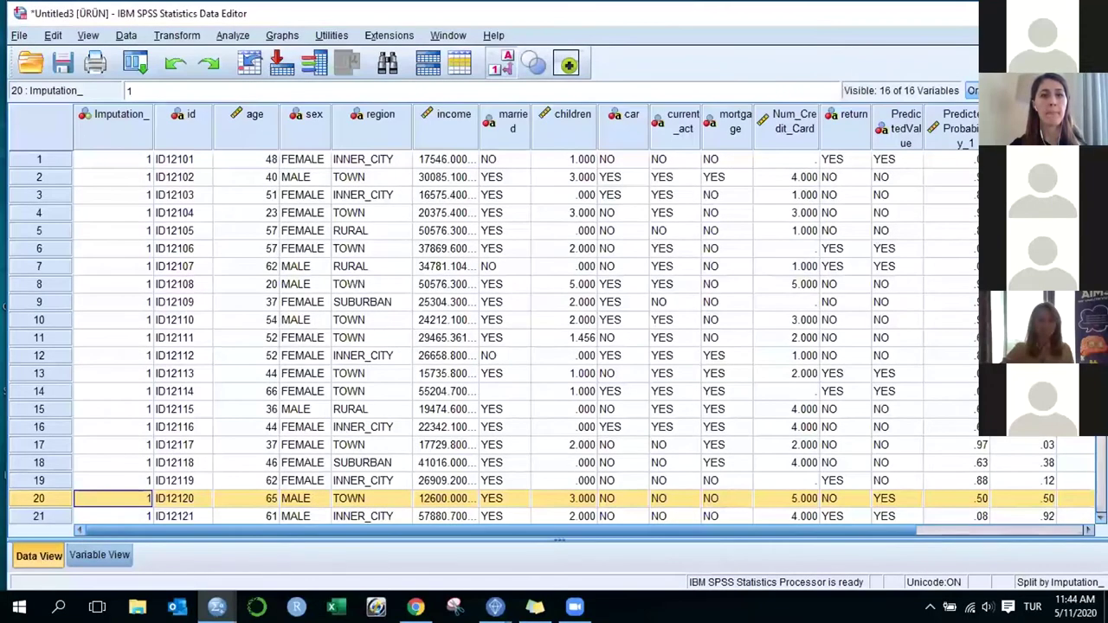
pyautogui.hotkey('alt', 'F4')
pyautogui.press('Tab')
pyautogui.press('Return')
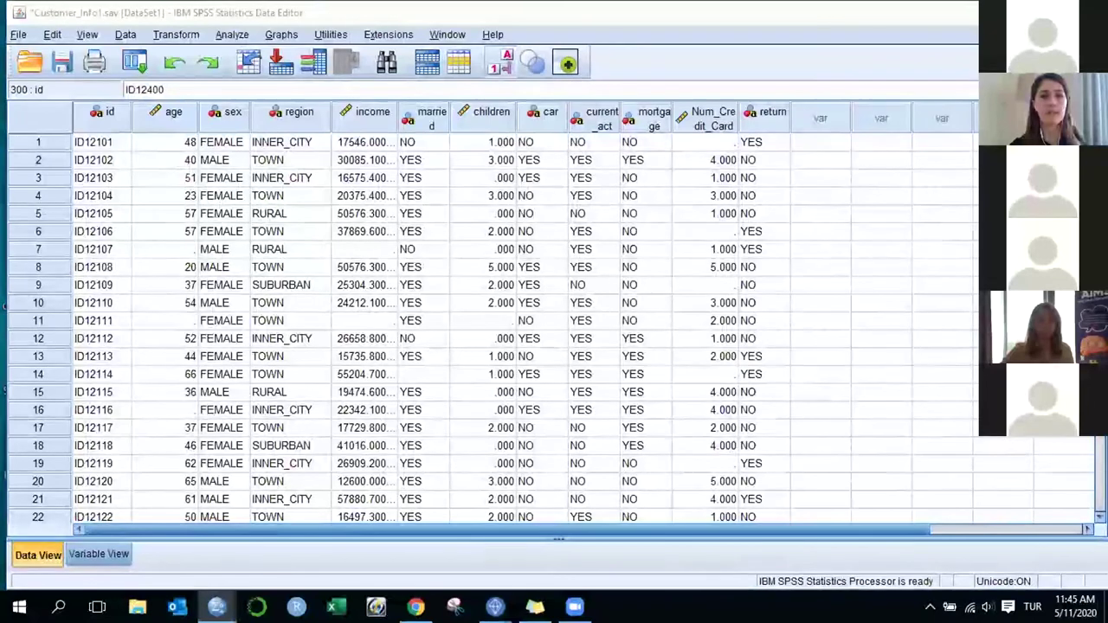
pyautogui.click(212, 602)
pyautogui.hotkey('alt', 'F4')
pyautogui.hotkey('alt', 'F4')
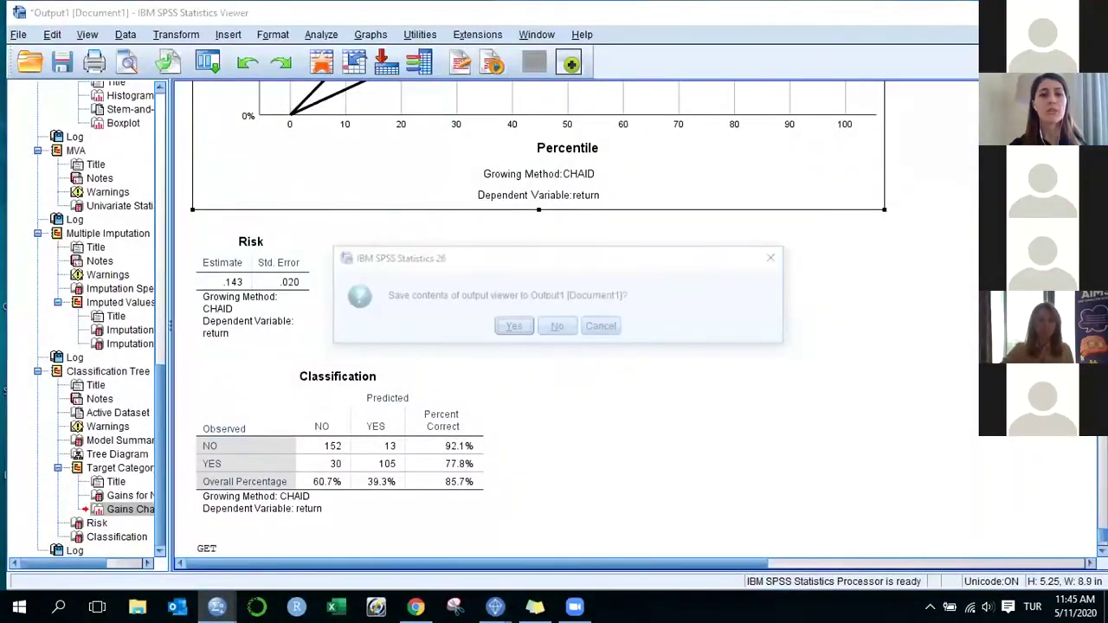
pyautogui.press('n')
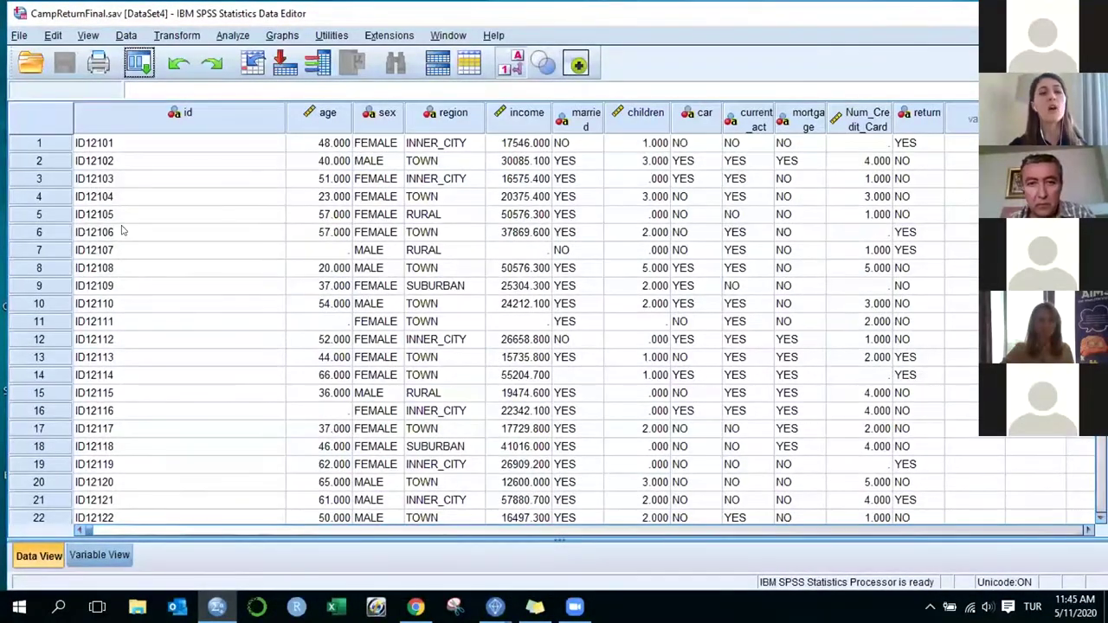
# Insert a custom menu named ANALİZ before the File menu of the Data Editor using the Menu Editor
pyautogui.click(83, 37)
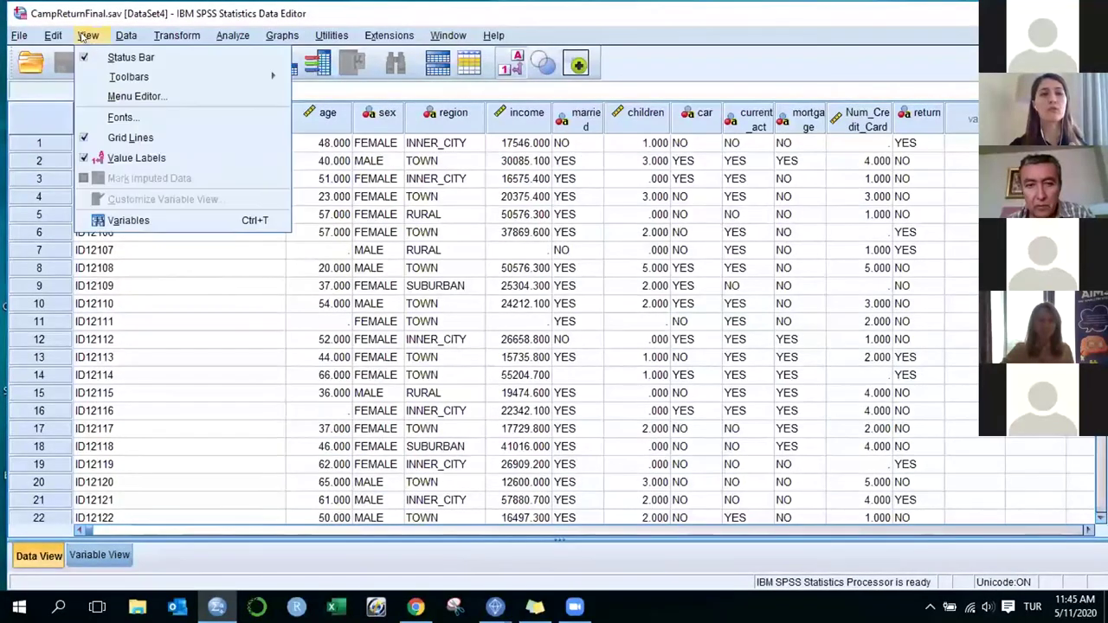
pyautogui.click(112, 95)
pyautogui.click(734, 190)
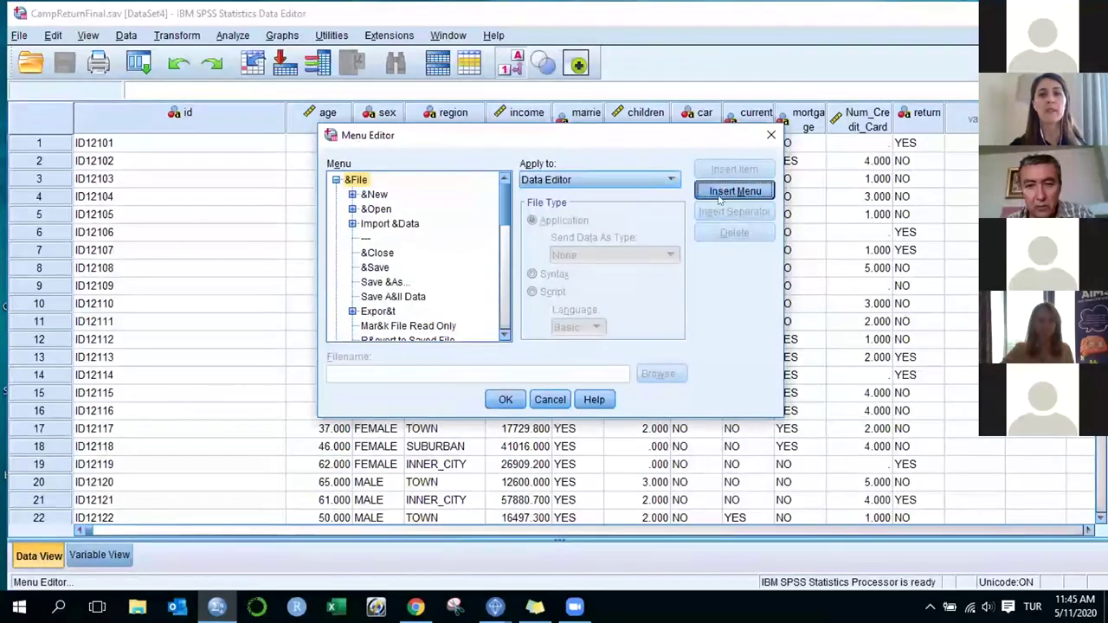
pyautogui.write('ANALİZ')
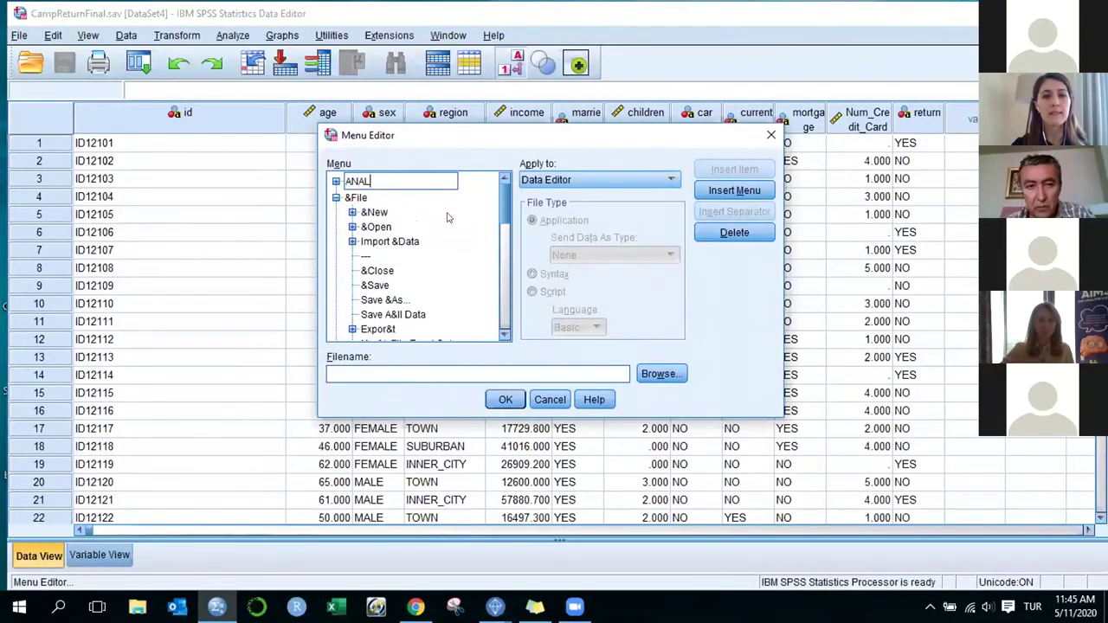
# Add an item named AYLIKANALİZ inside the new ANALİZ menu
pyautogui.click(337, 181)
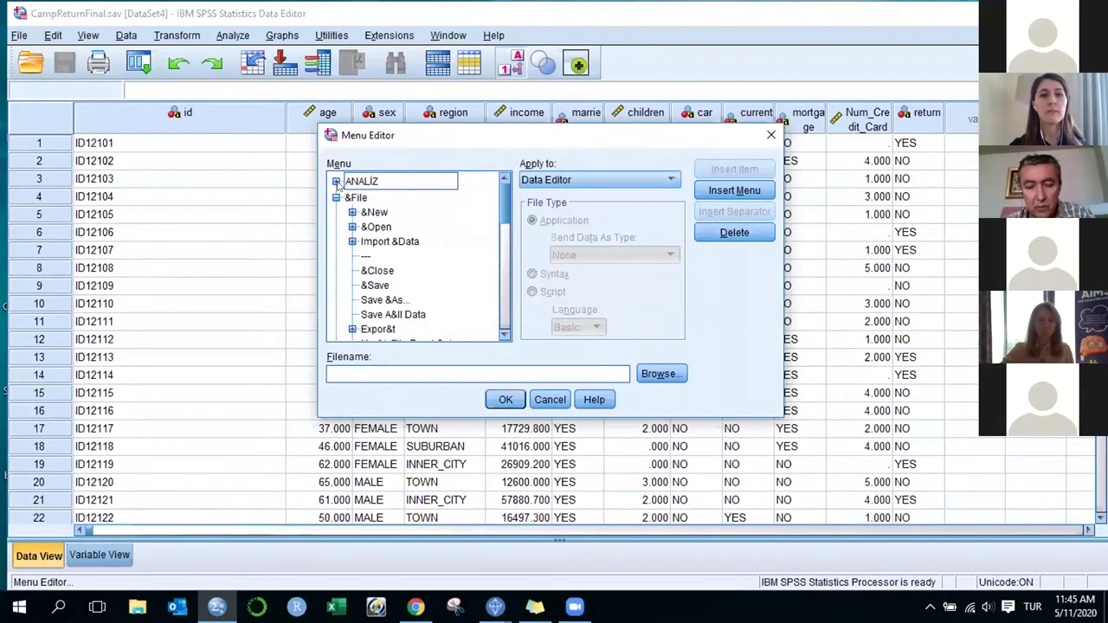
pyautogui.click(391, 195)
pyautogui.click(735, 170)
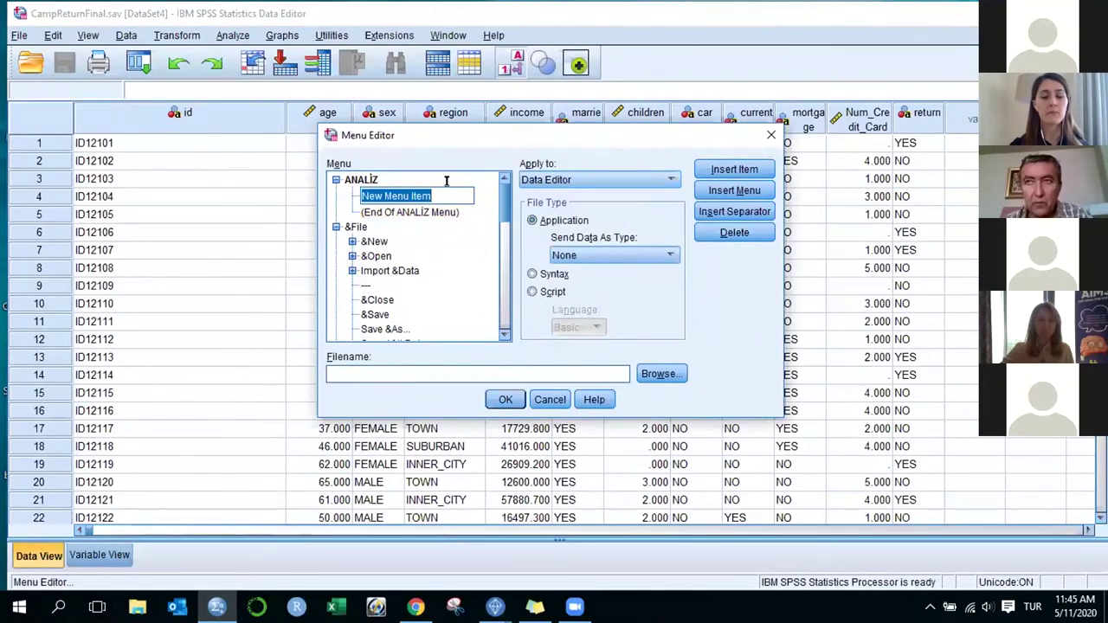
pyautogui.press('BackSpace')
pyautogui.write('AYL')
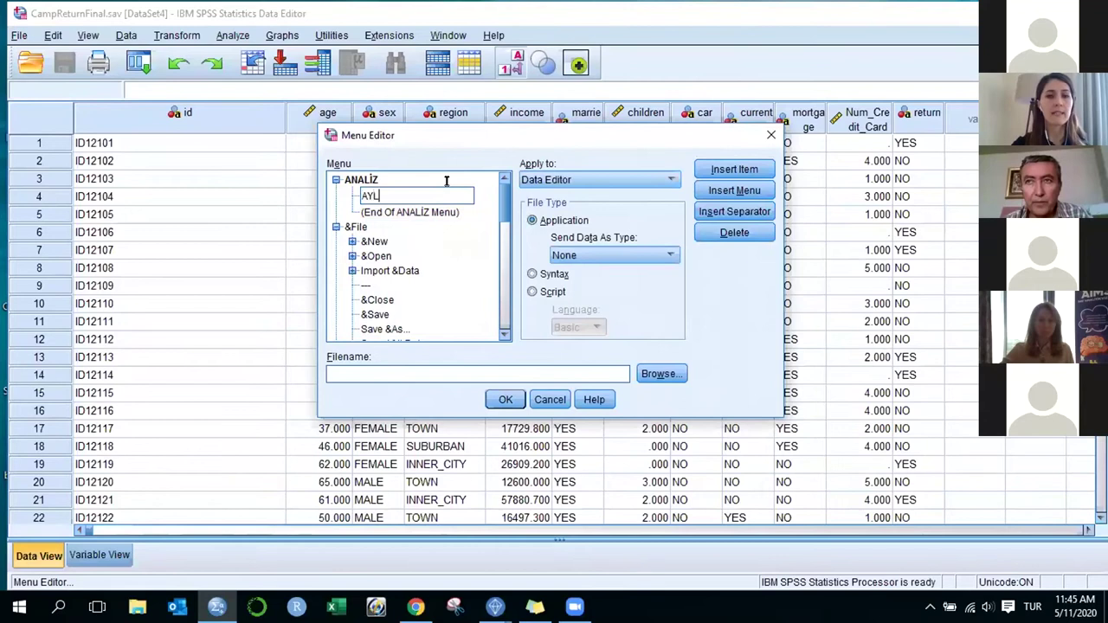
pyautogui.write('IKANALİZ')
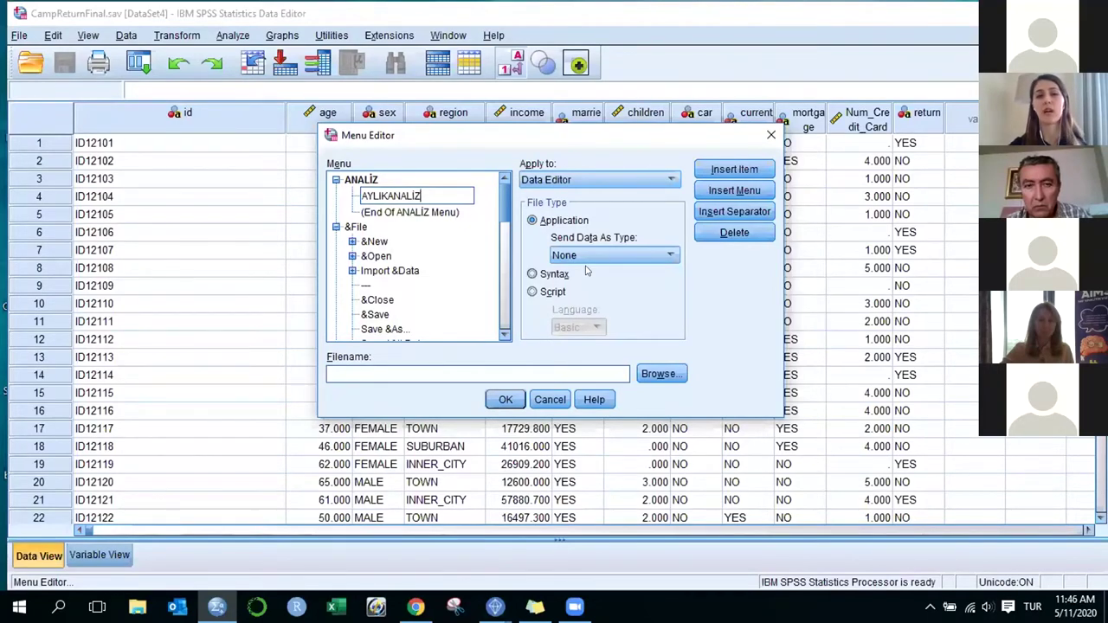
# Link the AYLIKANALİZ item to the syntax file Syntax1.sps in the Statistics folder and apply the menu changes
pyautogui.click(532, 275)
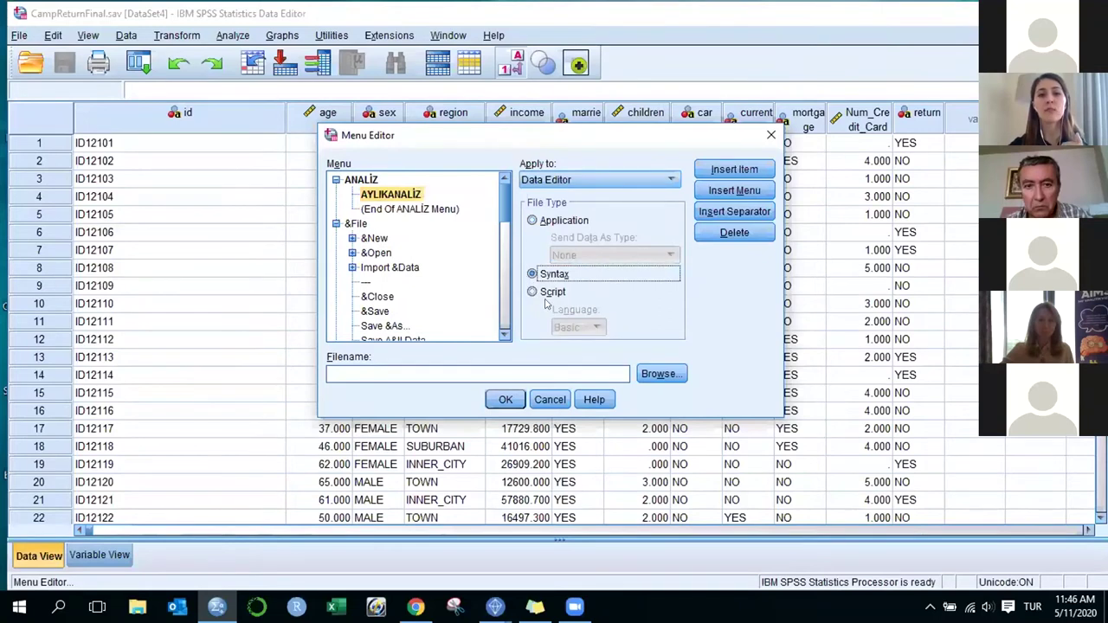
pyautogui.click(673, 373)
pyautogui.press('Down')
pyautogui.press('Return')
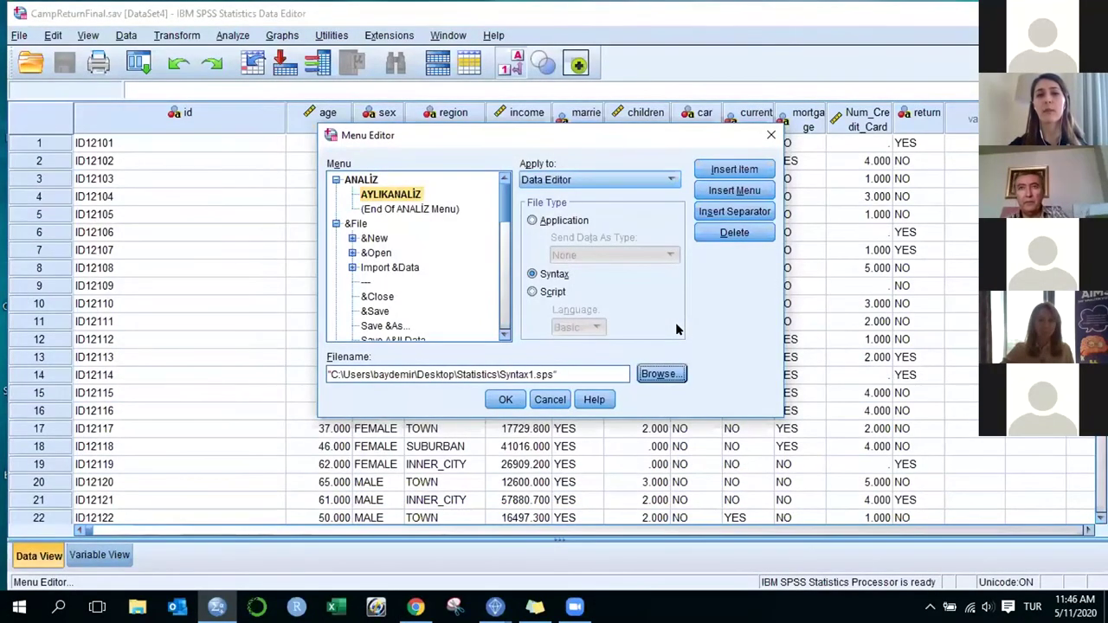
pyautogui.click(507, 399)
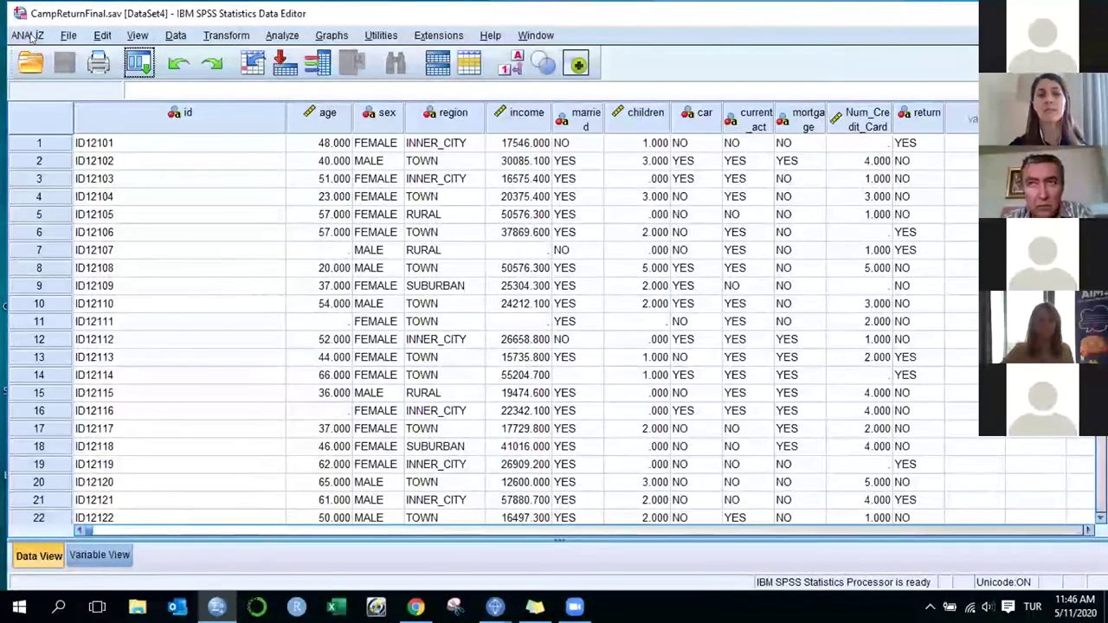
# Run the custom AYLIKANALİZ analysis and review its Classification Tree output through to the Risk and Classification tables
pyautogui.click(29, 34)
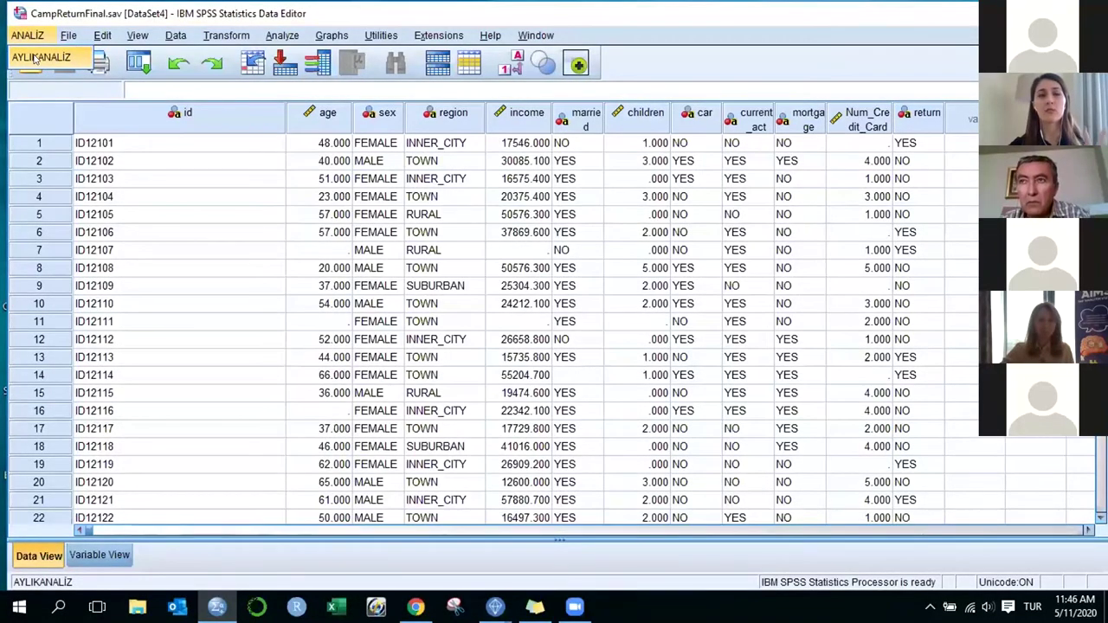
pyautogui.click(35, 58)
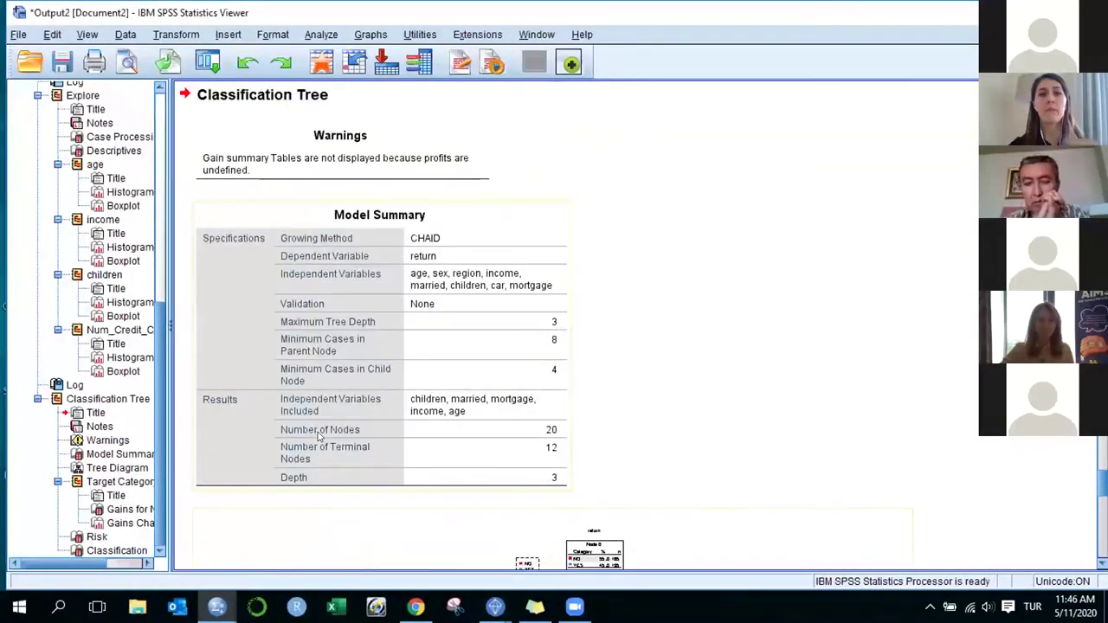
pyautogui.scroll(5, 318, 438)
pyautogui.scroll(-4, 318, 438)
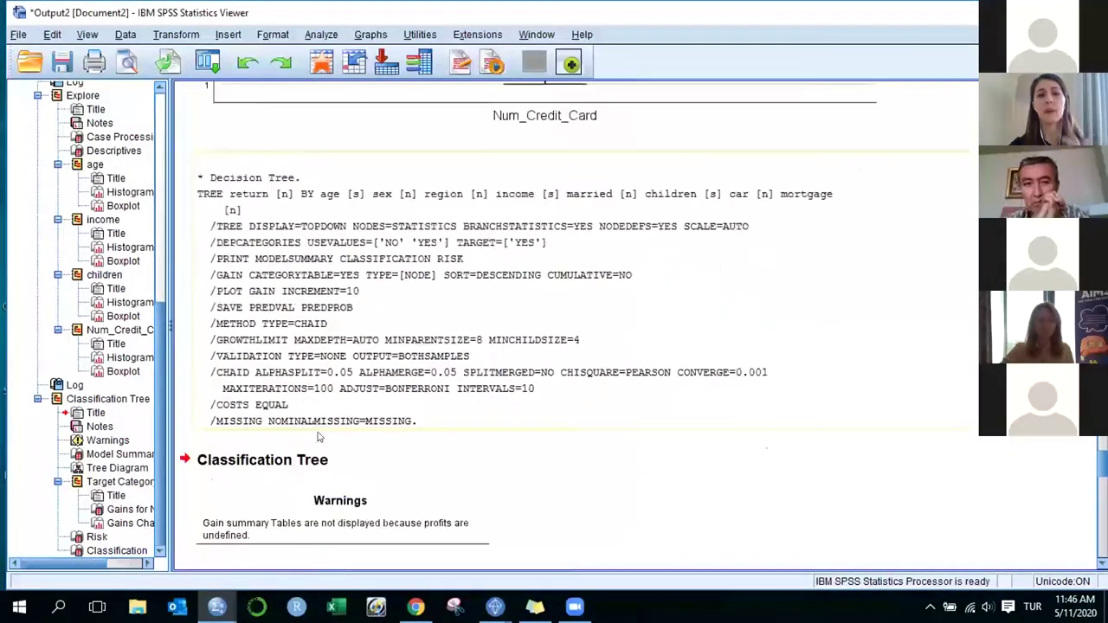
pyautogui.scroll(-9, 318, 437)
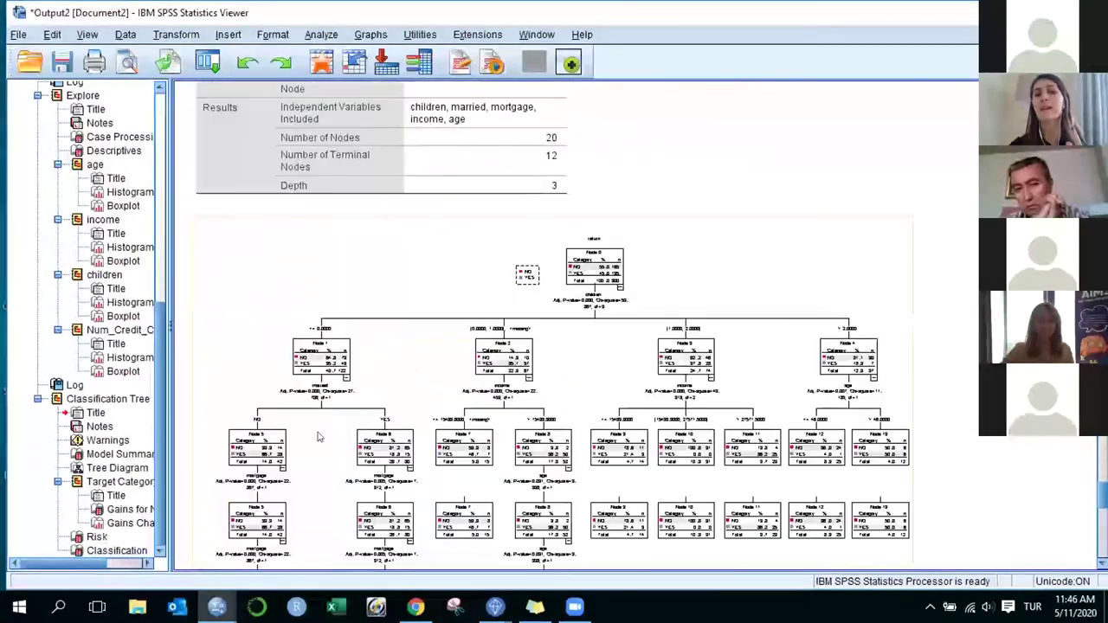
pyautogui.scroll(-10, 318, 437)
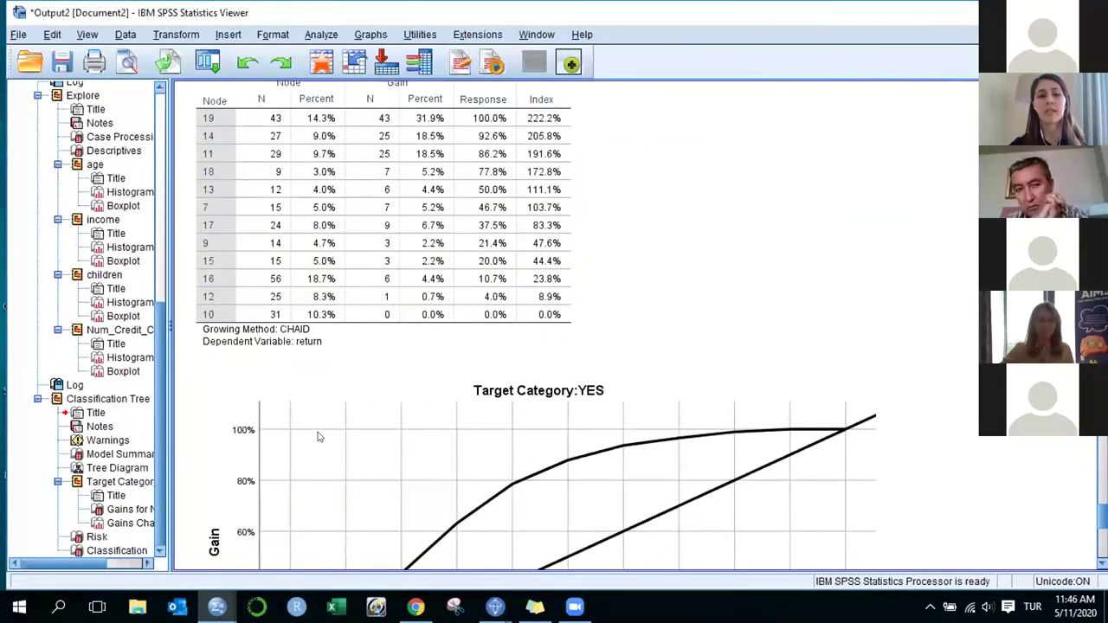
pyautogui.scroll(-10, 317, 437)
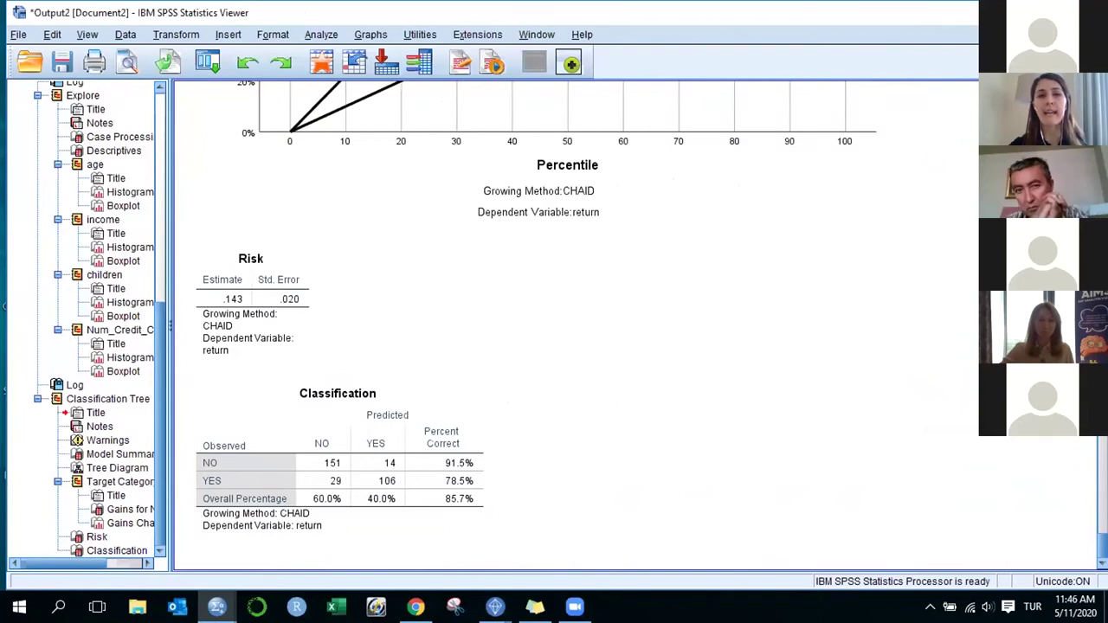
# Minimize the CampReturnFinal.sav Data Editor and switch to the maximized Stream1 window in IBM SPSS Modeler
pyautogui.hotkey('alt', 'Tab')
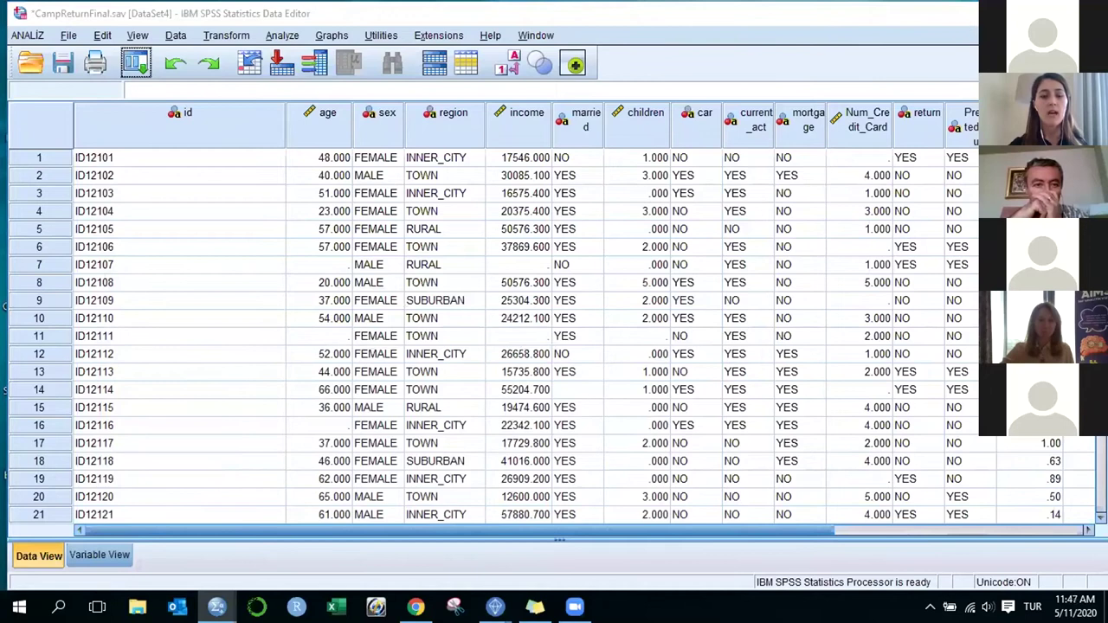
pyautogui.press('super+Down')
pyautogui.press('super+Down')
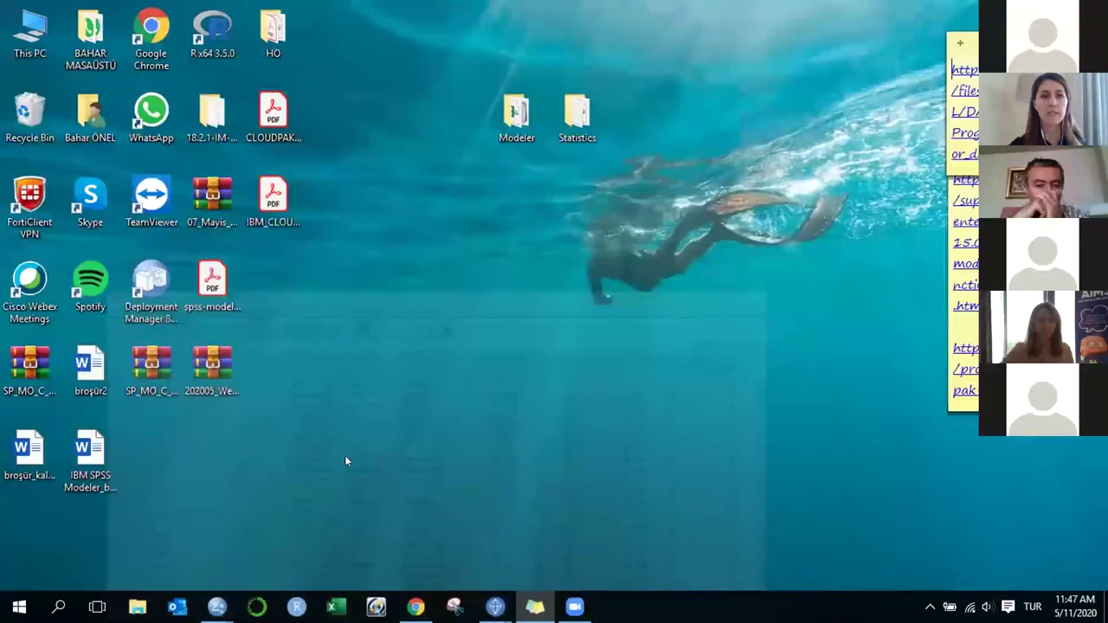
pyautogui.moveTo(495, 607)
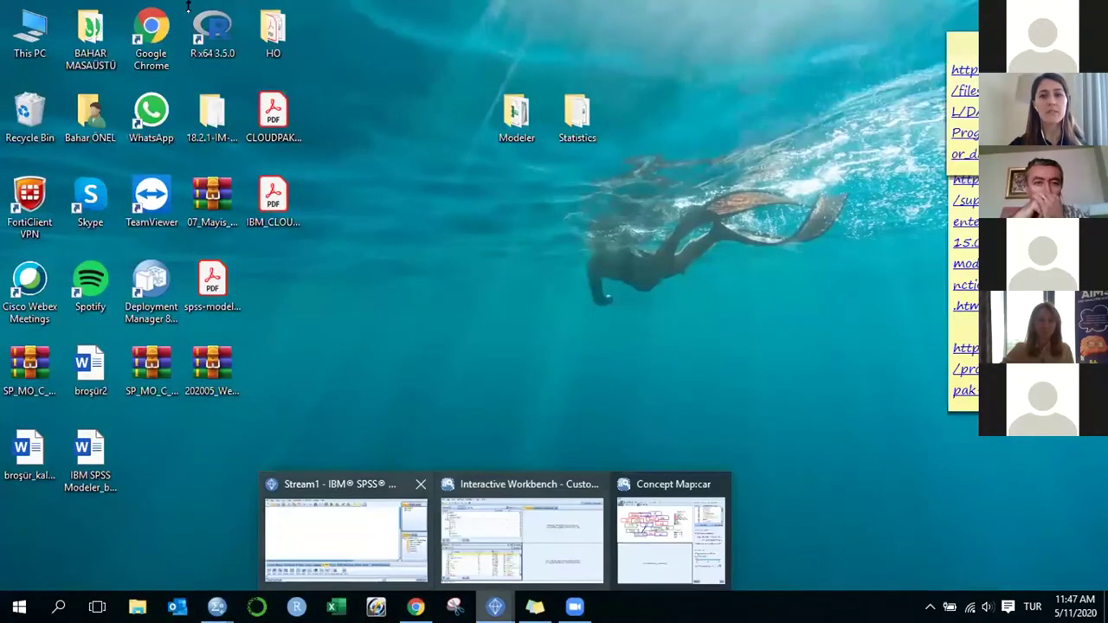
pyautogui.press('super+Up')
pyautogui.press('super+Up')
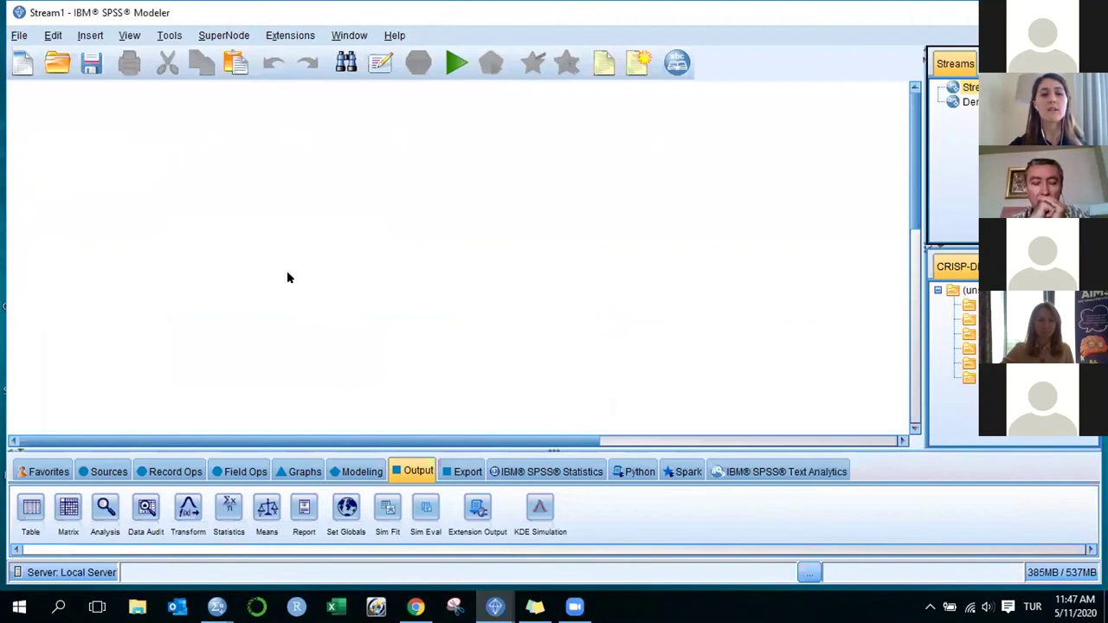
# Place a Database source node and a Balance node on the Stream1 canvas and connect Database to Balance
pyautogui.click(110, 474)
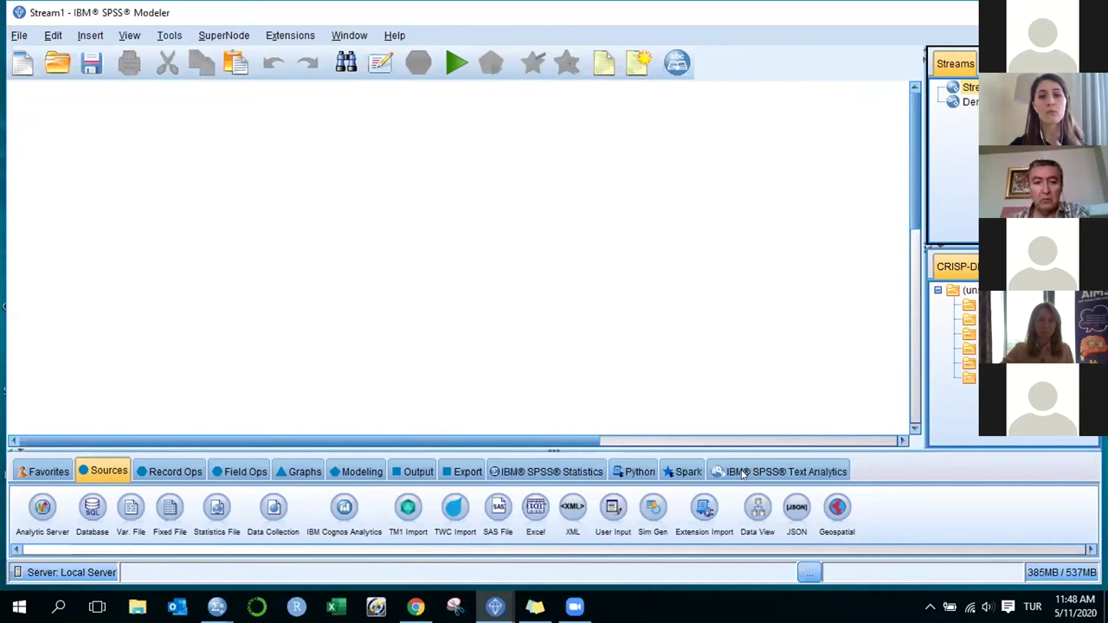
pyautogui.click(144, 473)
pyautogui.click(99, 472)
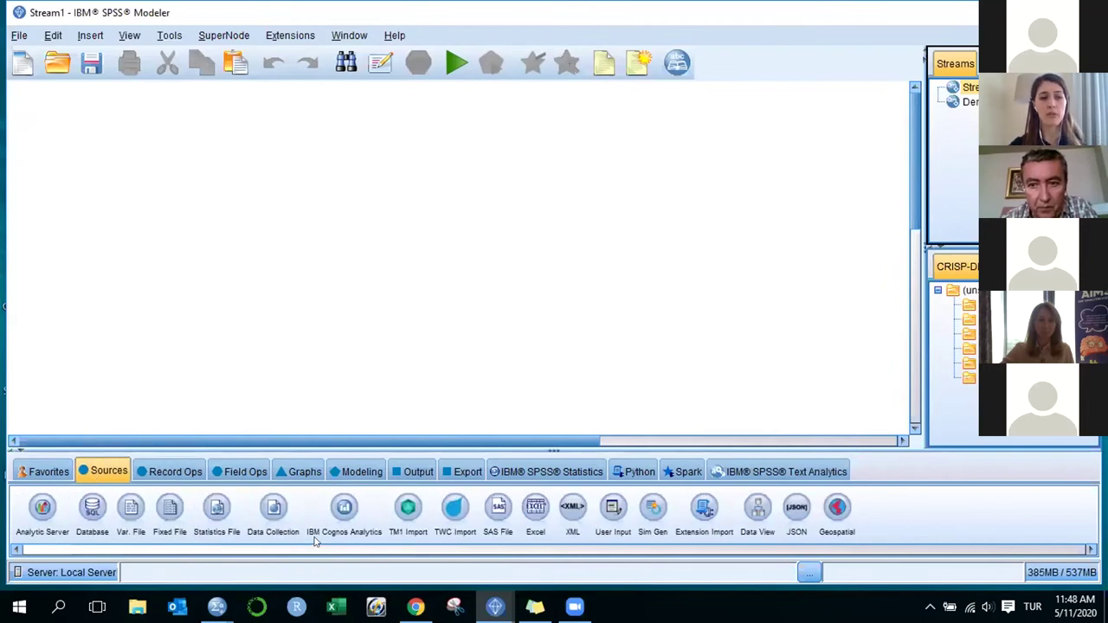
pyautogui.moveTo(93, 512); pyautogui.dragTo(110, 275)
pyautogui.click(154, 474)
pyautogui.moveTo(144, 505); pyautogui.dragTo(190, 279)
pyautogui.moveTo(107, 267); pyautogui.dragTo(189, 270)
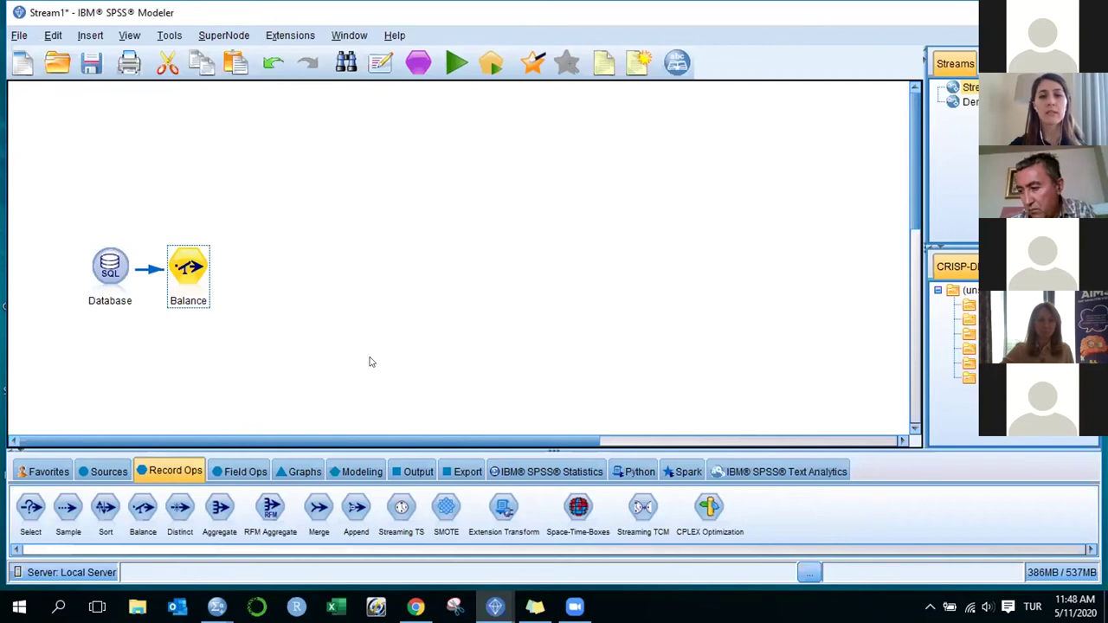
# Examine the nodes available in the Sources, Record Ops, Field Ops, Graphs, Modeling, Output and Export palettes
pyautogui.click(109, 472)
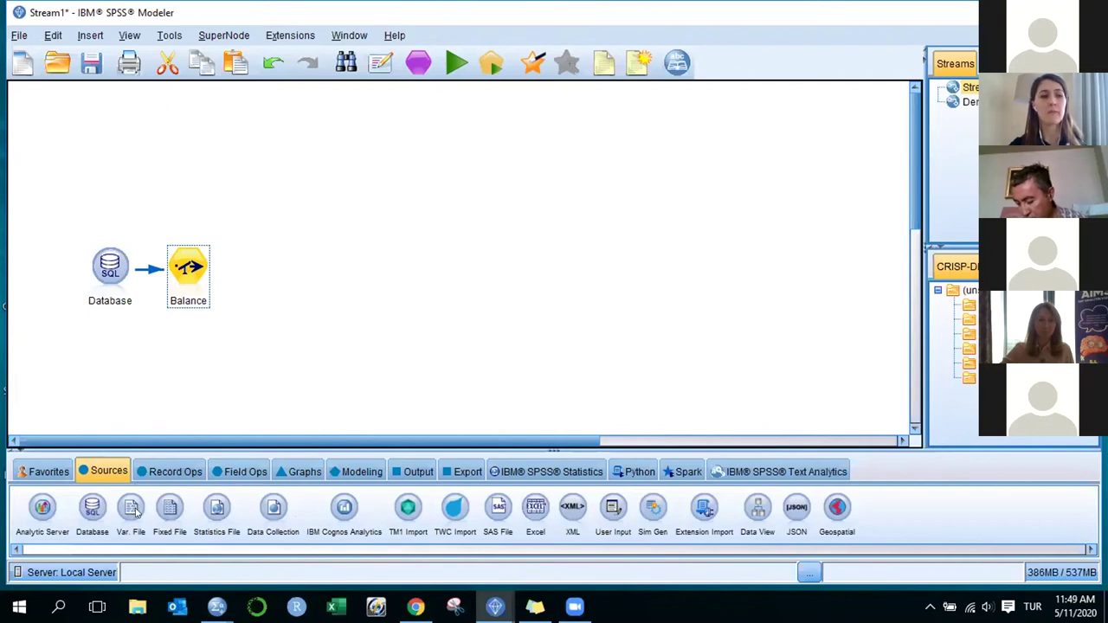
pyautogui.click(162, 476)
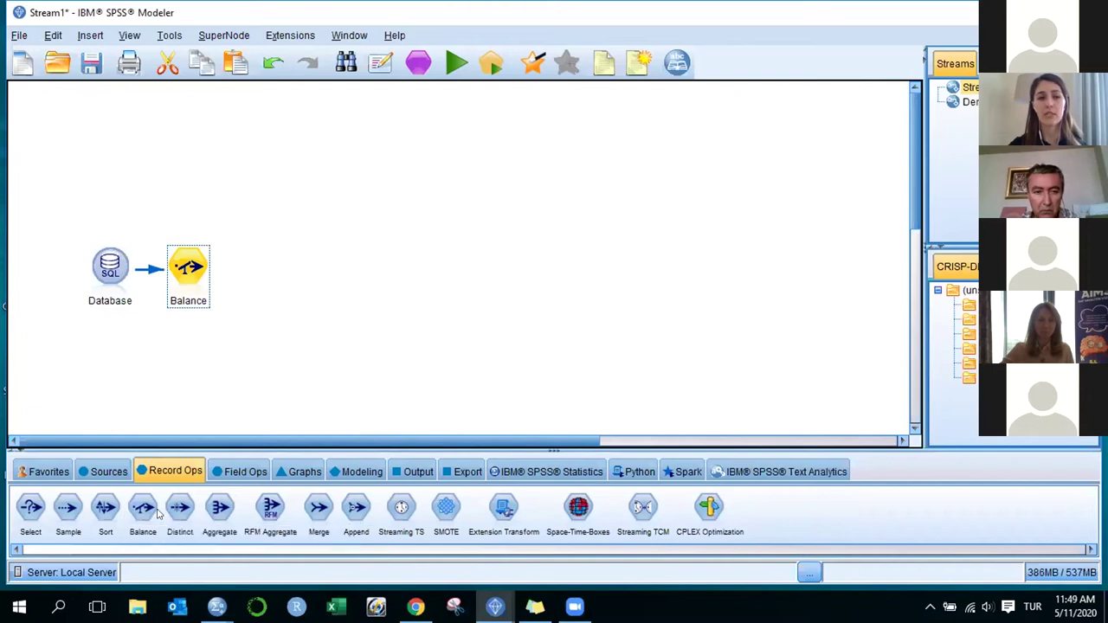
pyautogui.click(236, 474)
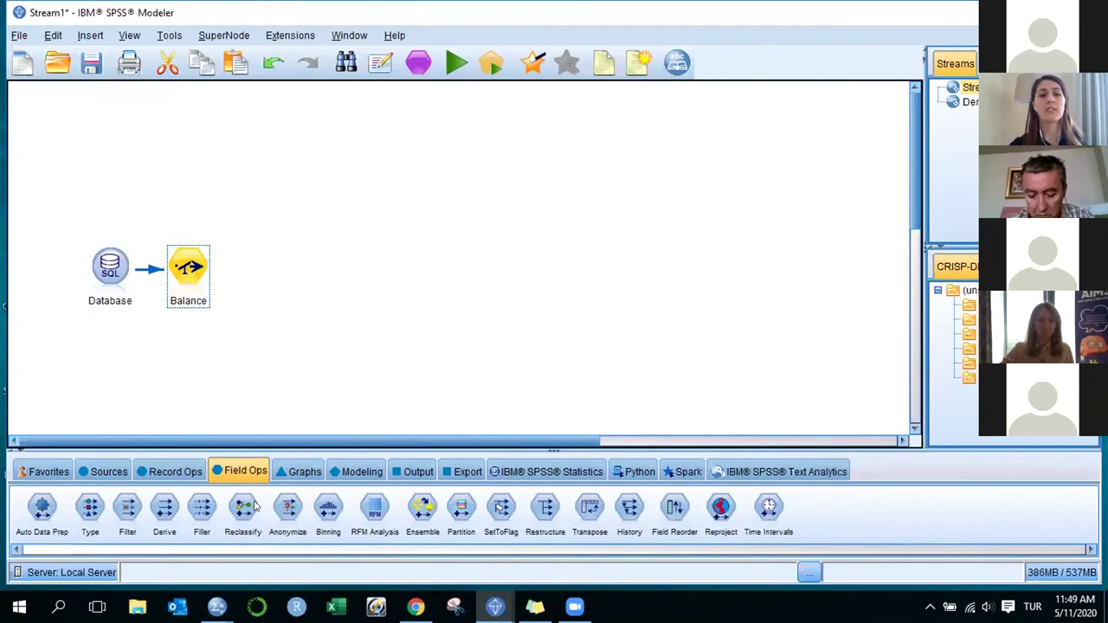
pyautogui.click(294, 474)
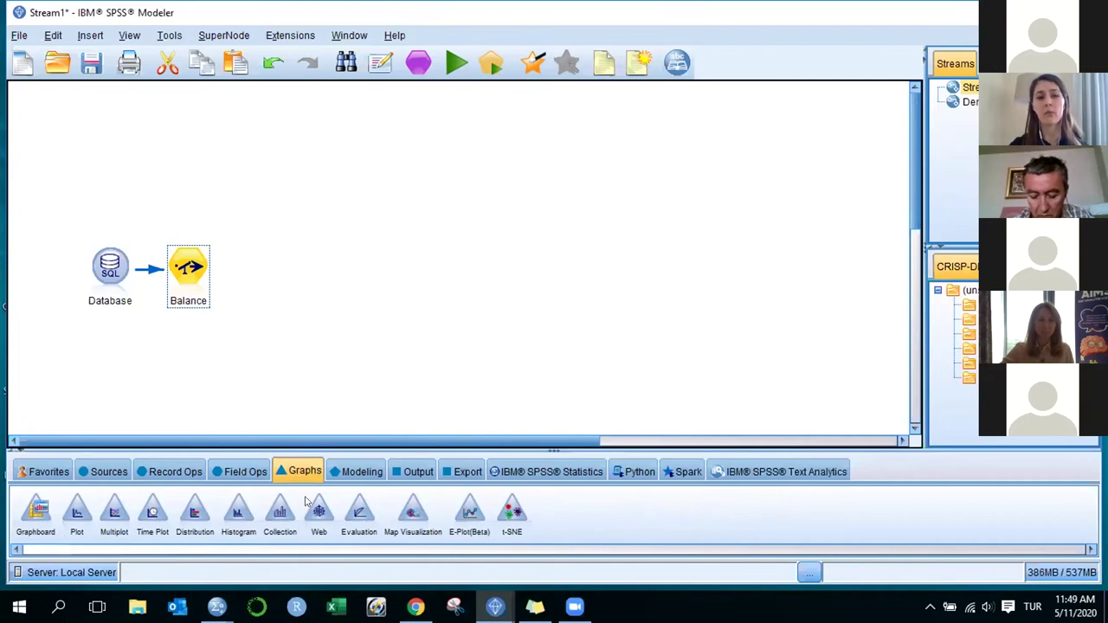
pyautogui.click(344, 473)
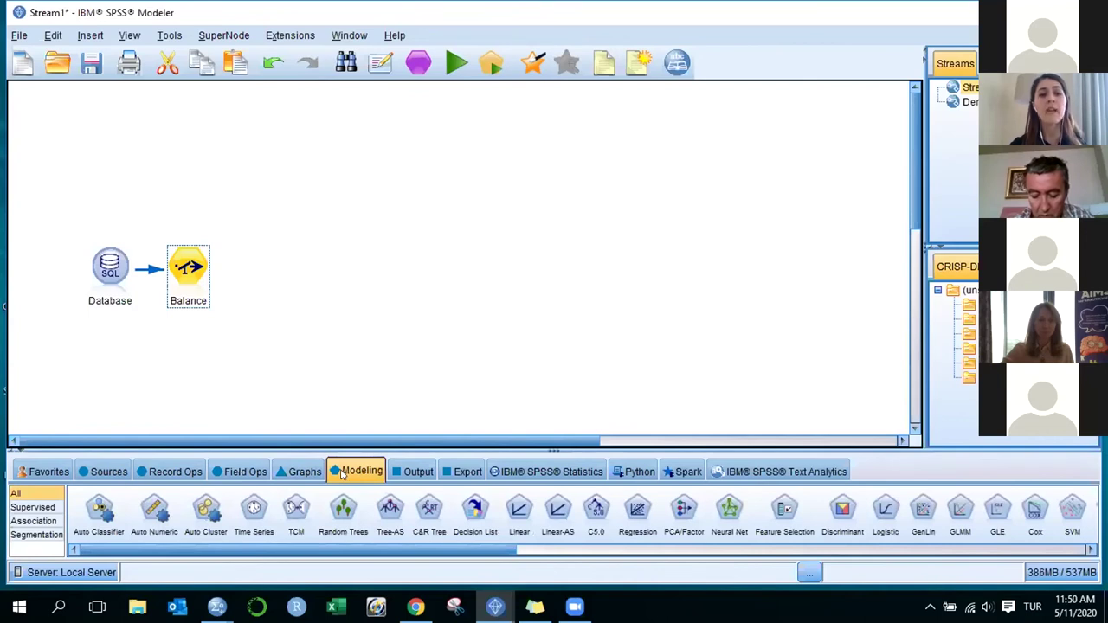
pyautogui.moveTo(242, 557)
pyautogui.mouseDown()
pyautogui.moveTo(823, 555)
pyautogui.moveTo(242, 547)
pyautogui.mouseUp()
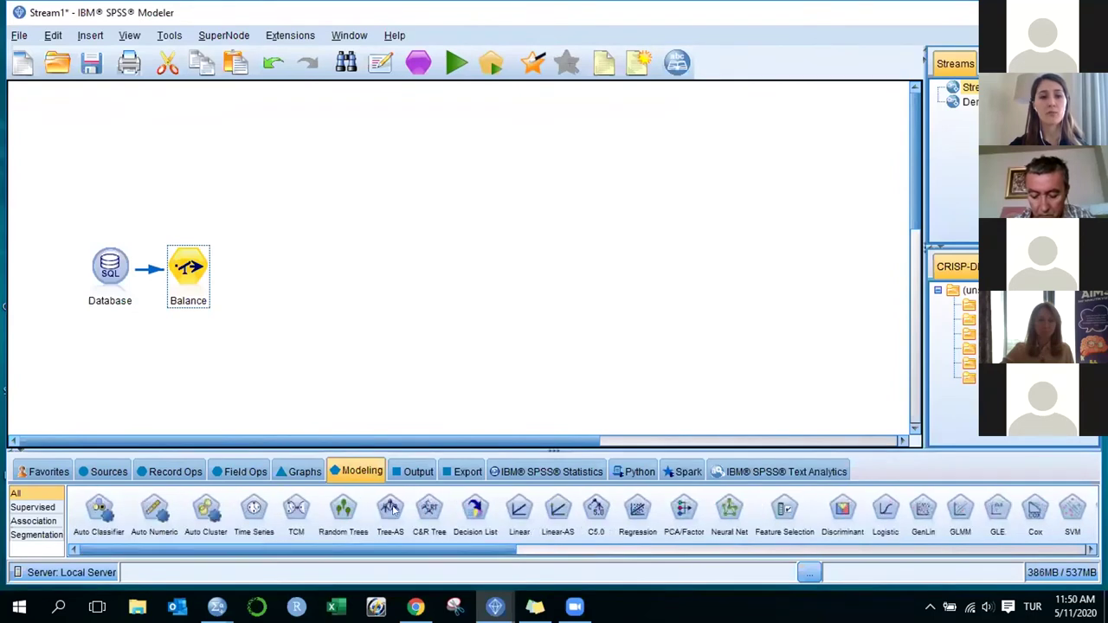
pyautogui.click(418, 472)
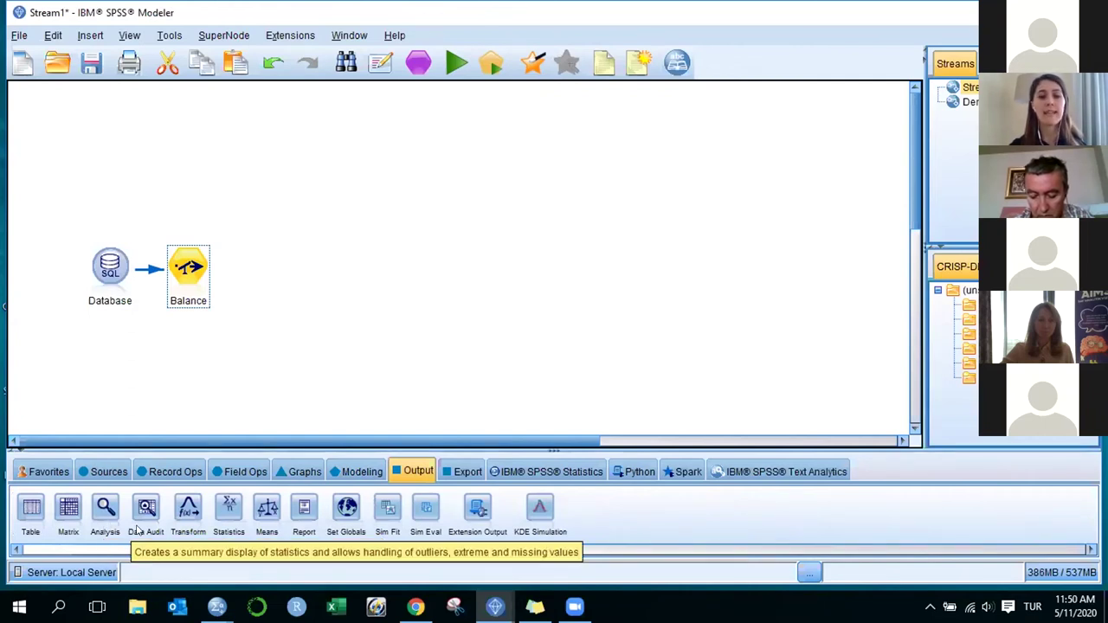
pyautogui.click(461, 470)
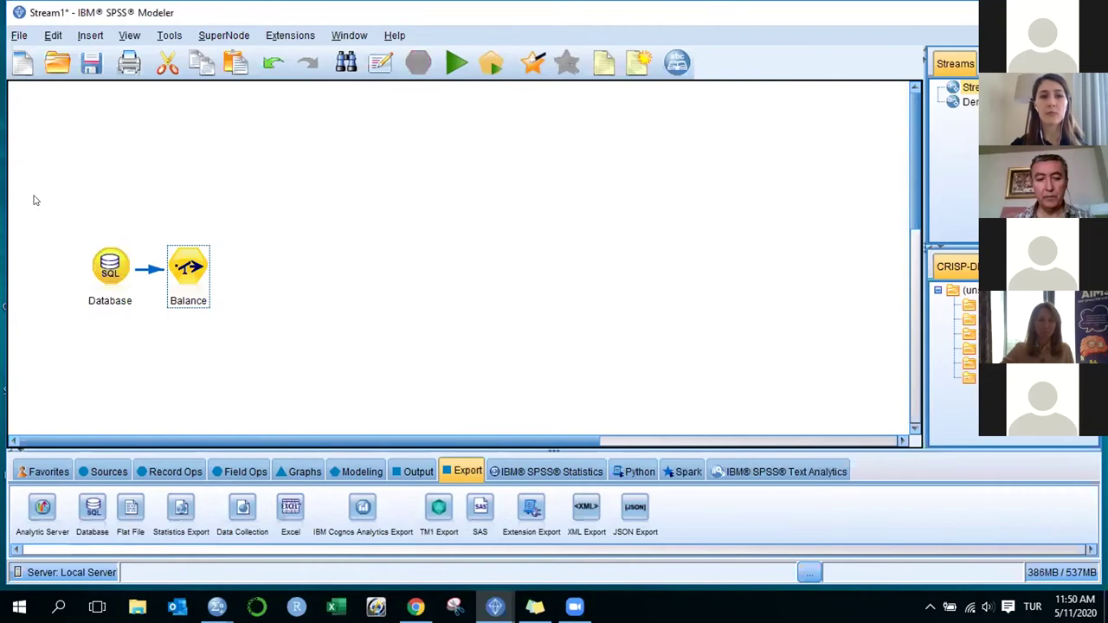
# Delete the Database and Balance nodes from the Stream1 canvas
pyautogui.hotkey('ctrl', 'a')
pyautogui.press('Delete')
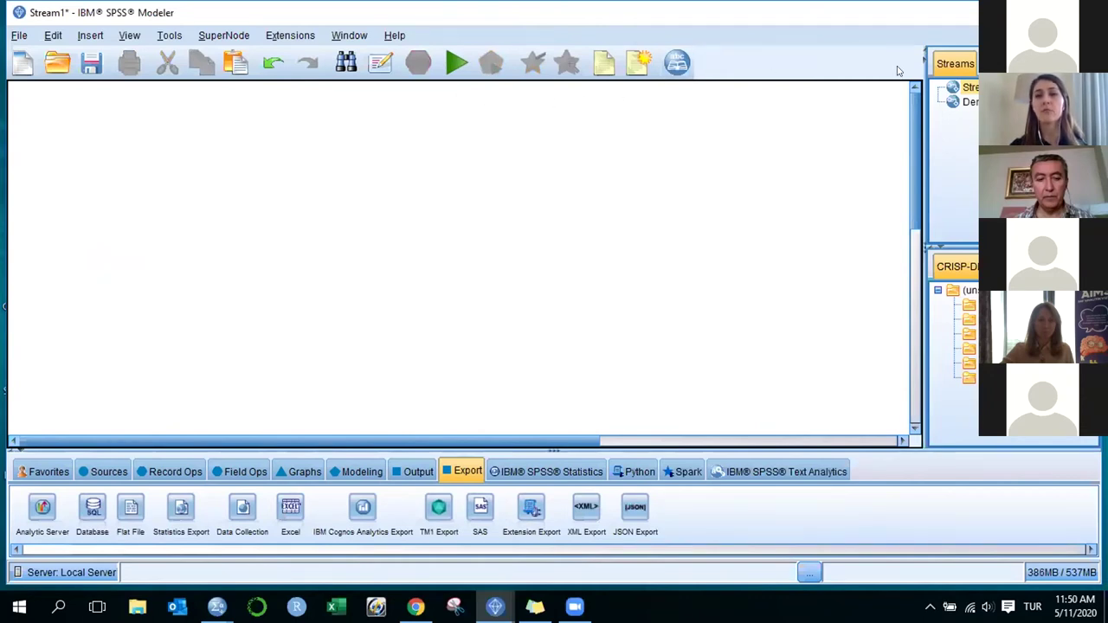
# Switch to the Demo stream and place a Var. File and an Excel source node above the sentiment analysis branch
pyautogui.click(972, 102)
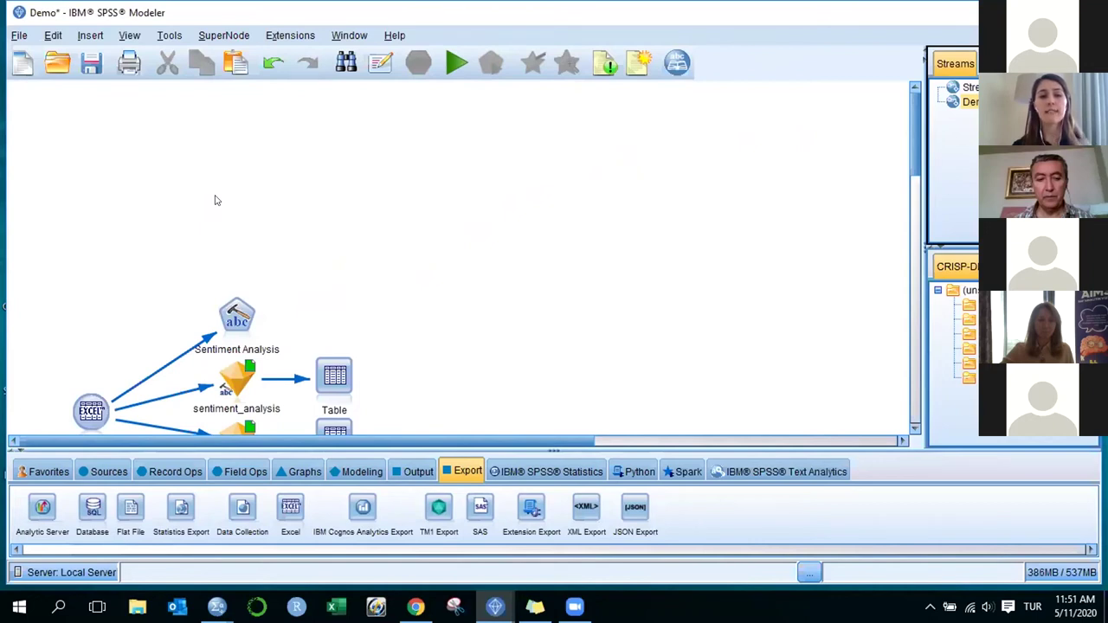
pyautogui.click(106, 468)
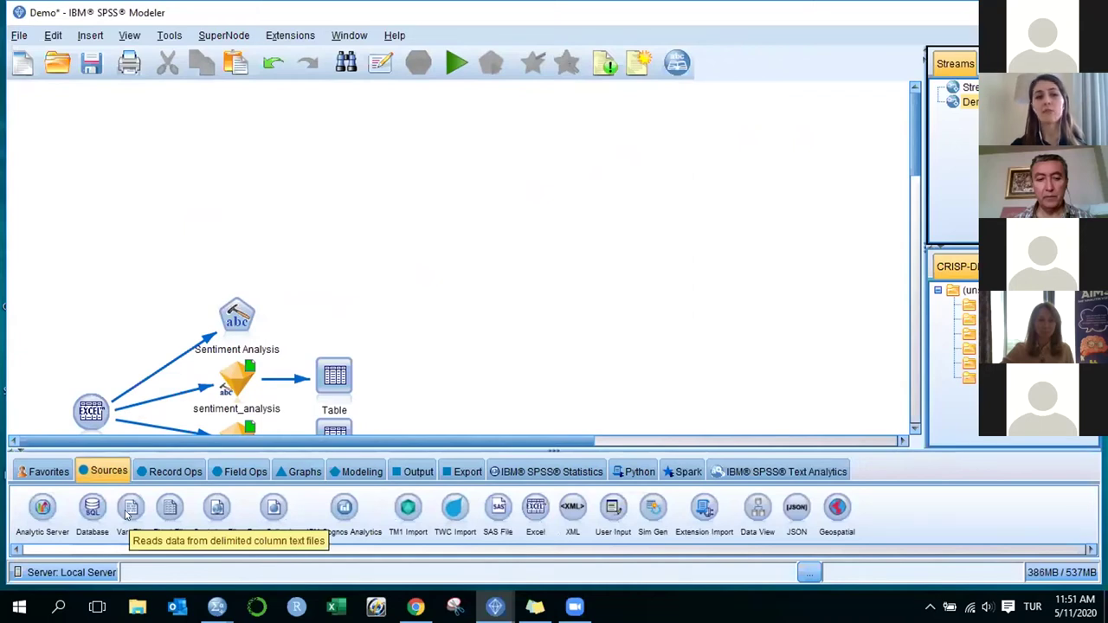
pyautogui.click(128, 509)
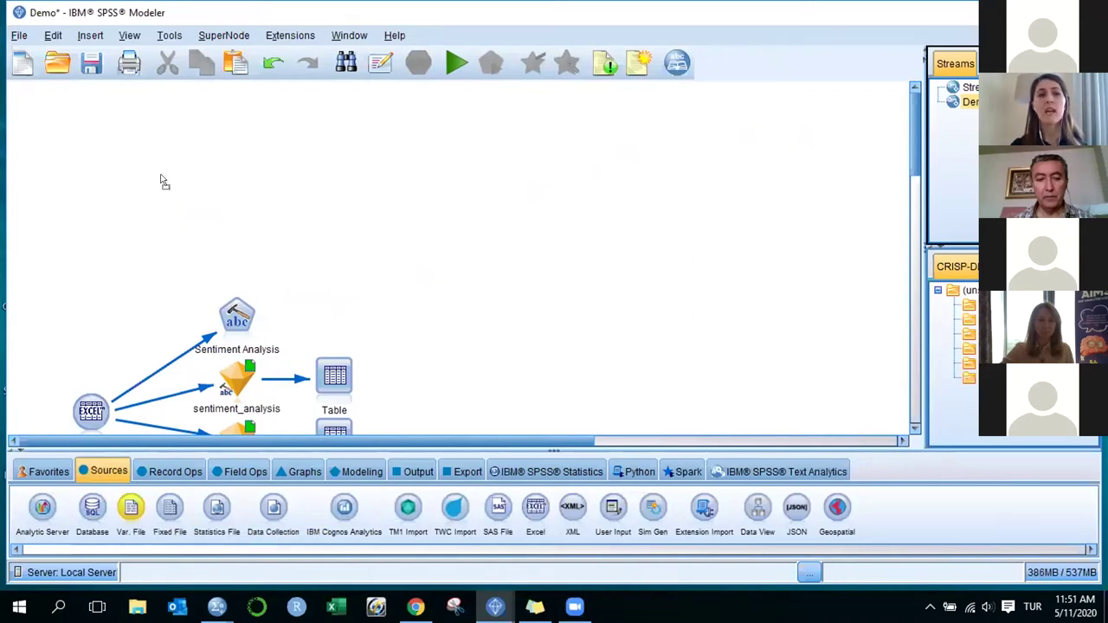
pyautogui.click(123, 102)
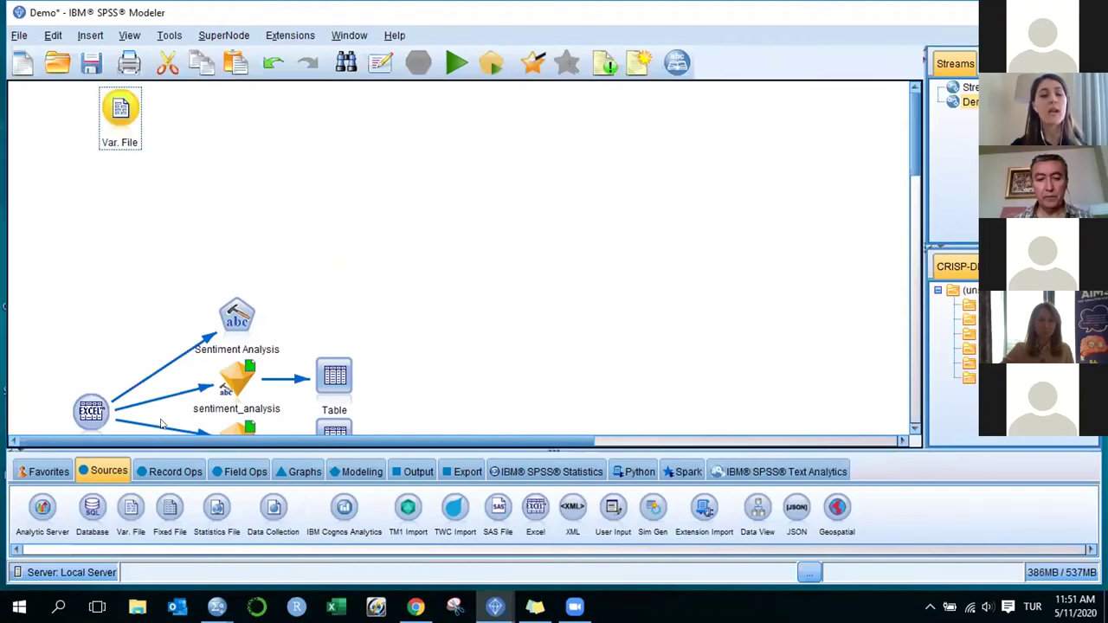
pyautogui.click(536, 511)
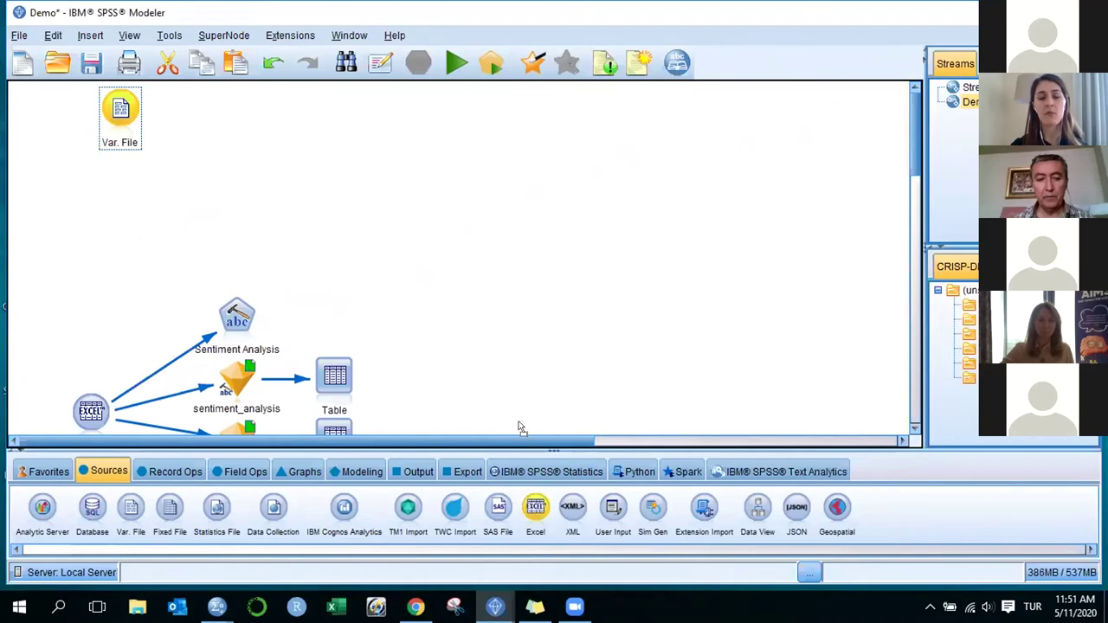
pyautogui.click(121, 212)
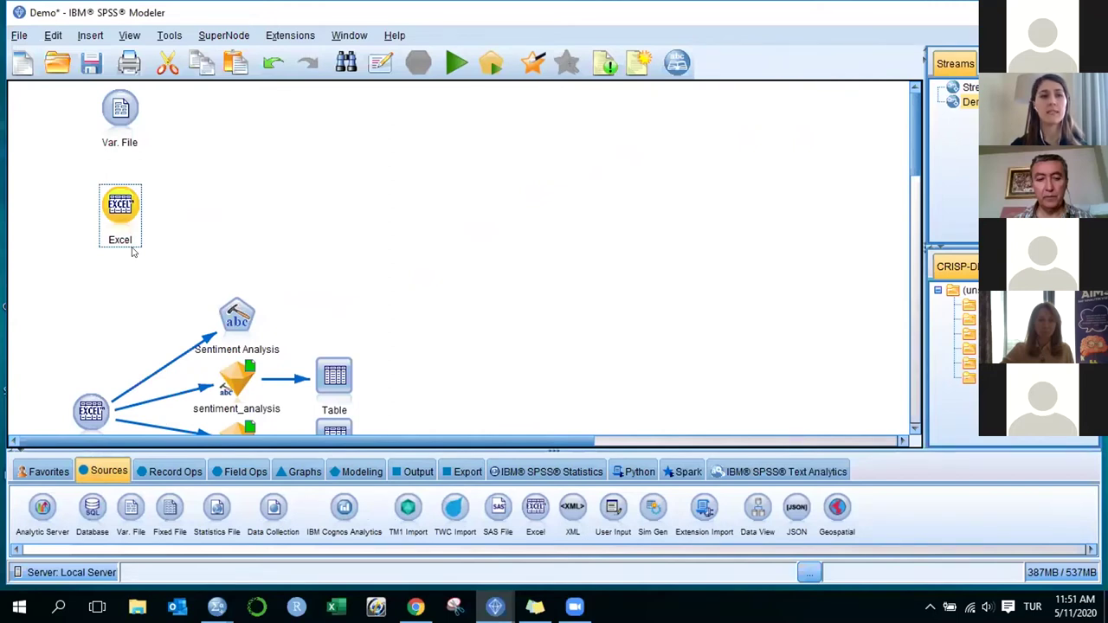
# Set the Var. File node to read customer_db.dat from the Modeler folder, keeping the default delimiter options
pyautogui.doubleClick(126, 114)
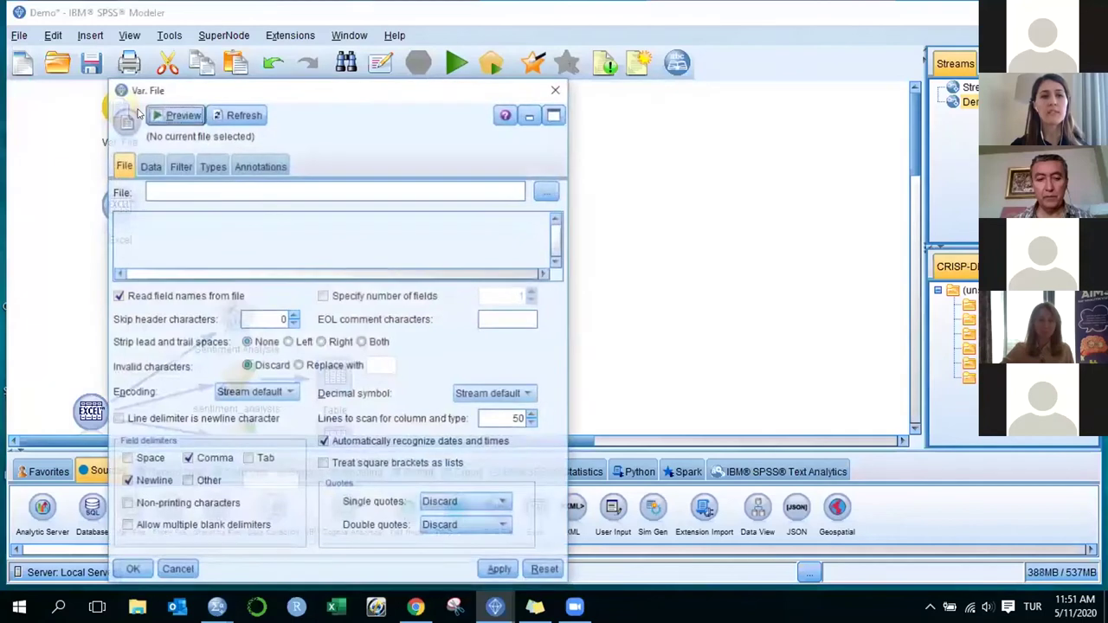
pyautogui.moveTo(314, 87); pyautogui.dragTo(347, 57)
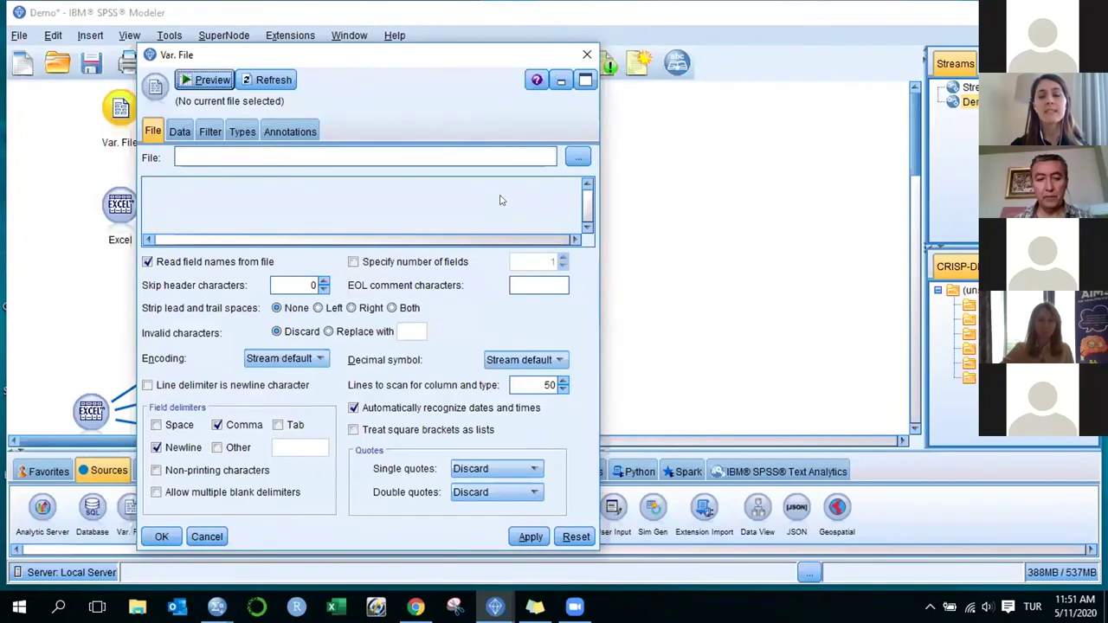
pyautogui.click(577, 158)
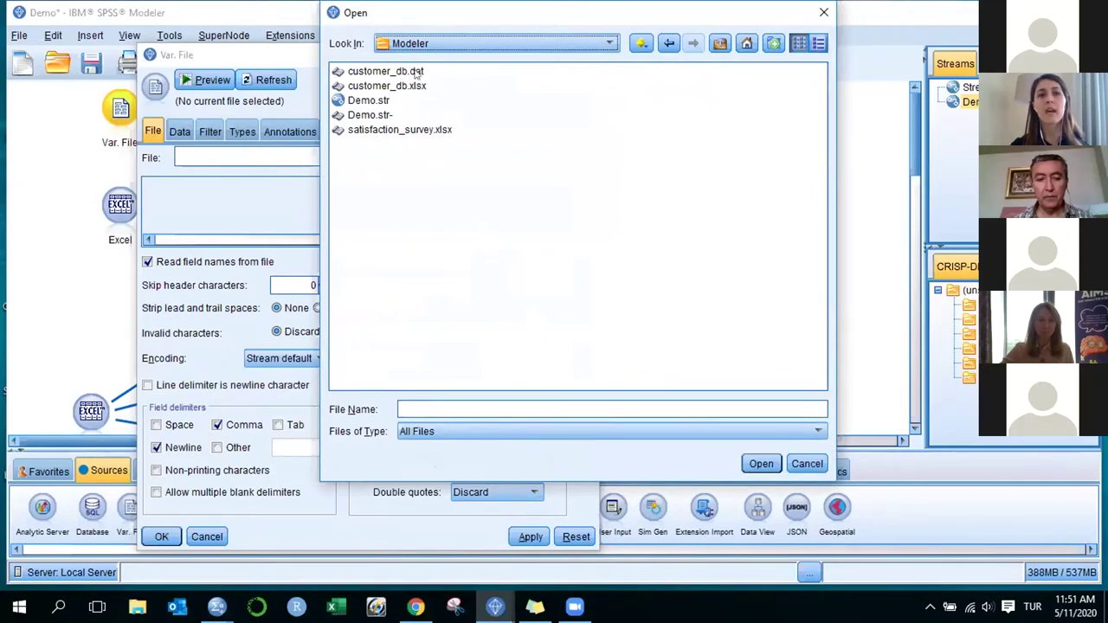
pyautogui.click(378, 71)
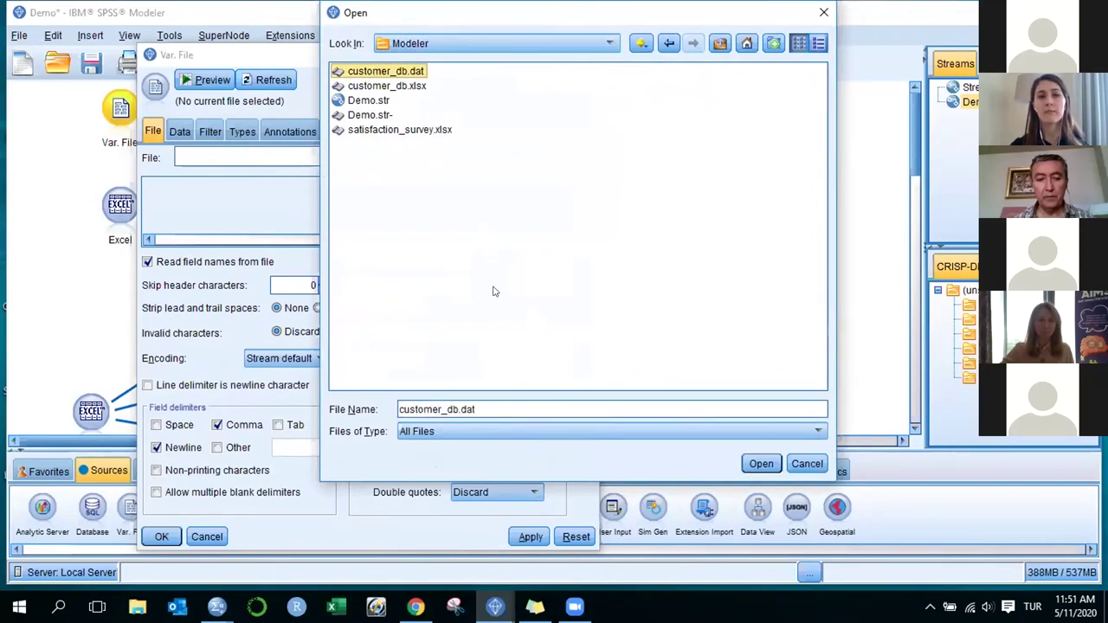
pyautogui.click(760, 464)
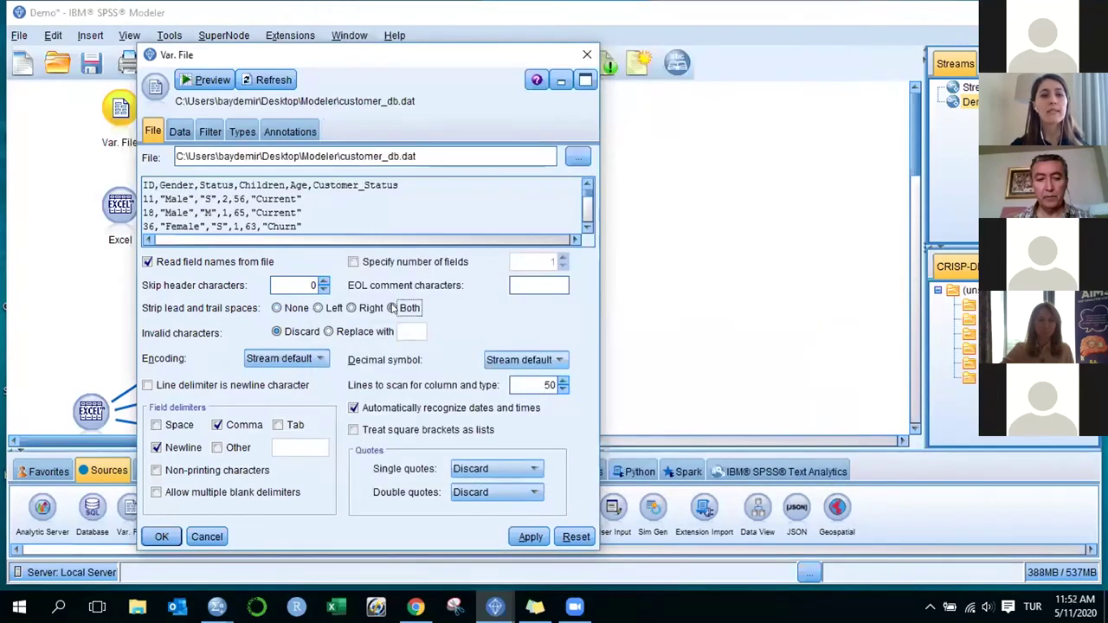
pyautogui.click(158, 537)
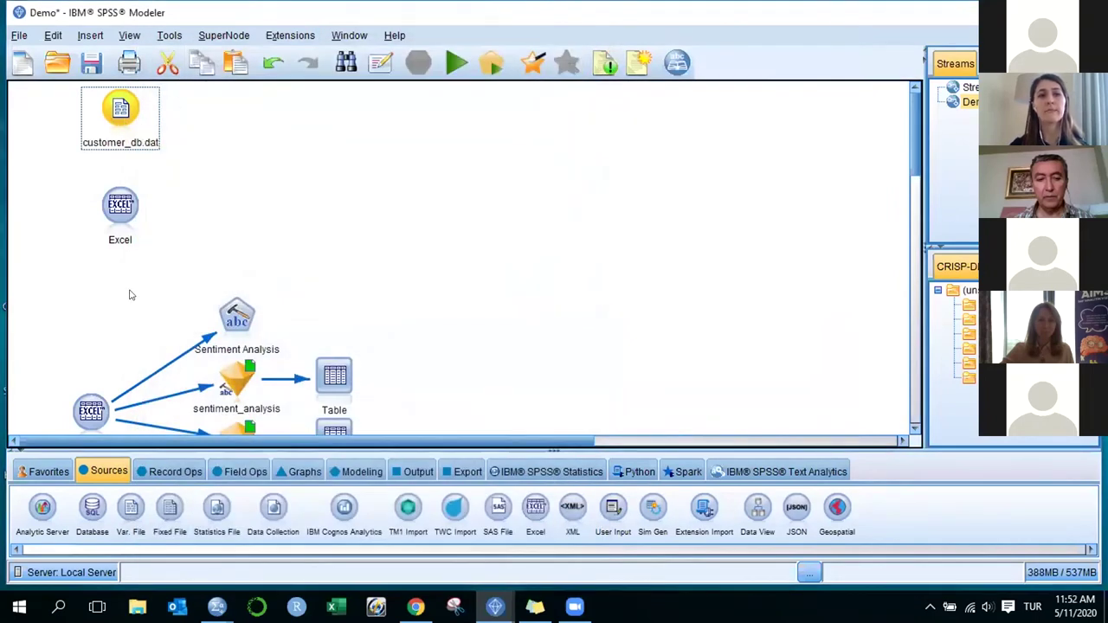
# Move the new Excel node closer to customer_db.dat and set its import file to satisfaction_survey.xlsx
pyautogui.click(120, 217)
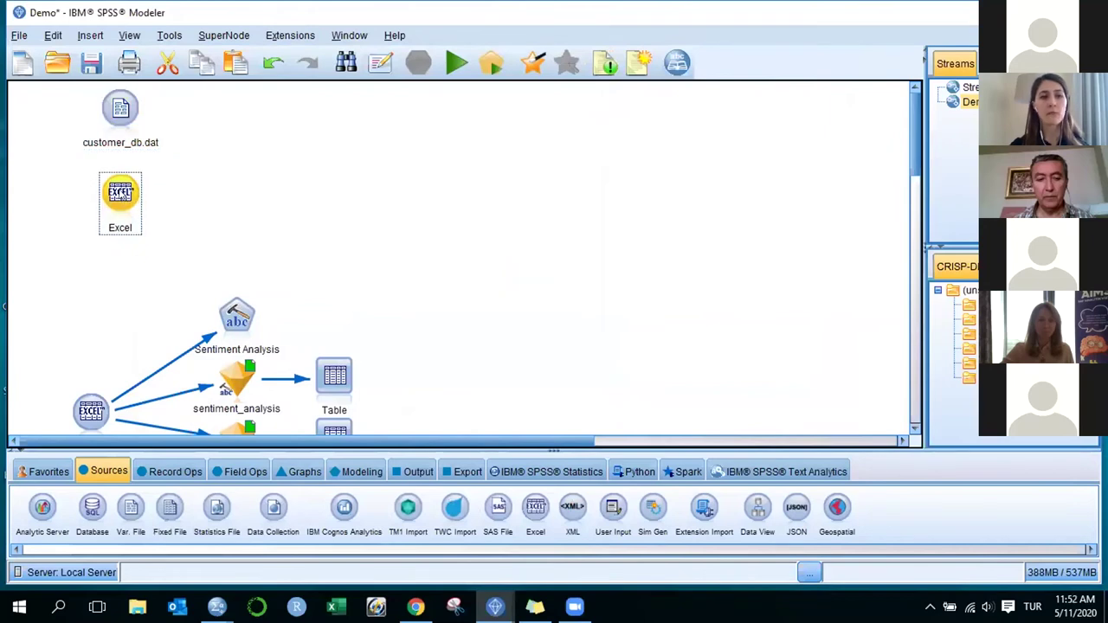
pyautogui.doubleClick(113, 195)
pyautogui.moveTo(302, 188); pyautogui.dragTo(437, 123)
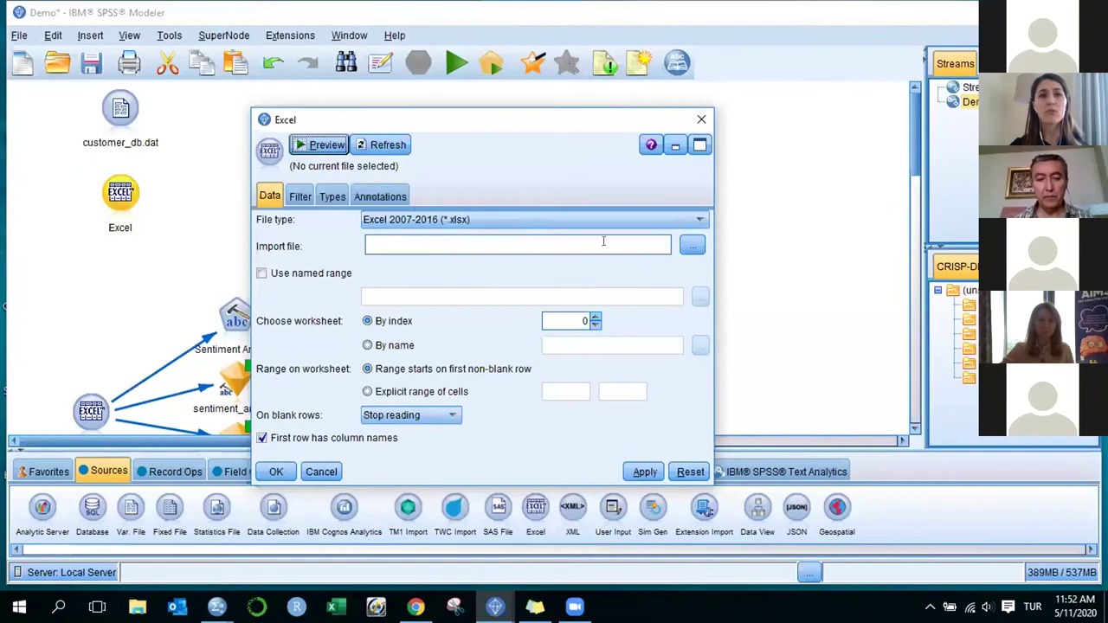
pyautogui.click(692, 246)
pyautogui.click(531, 87)
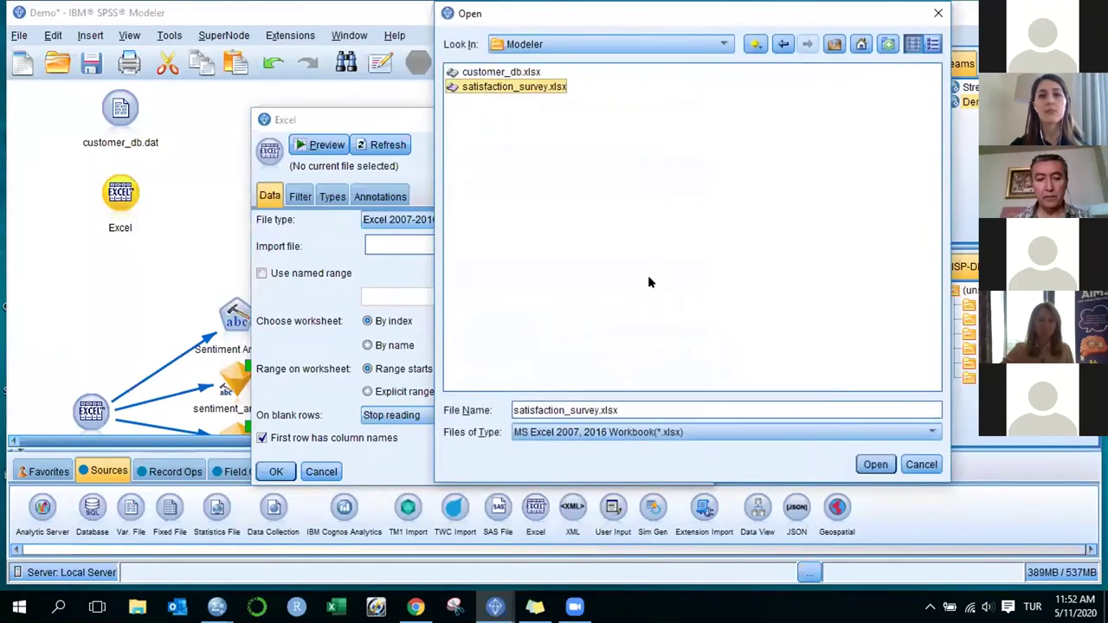
pyautogui.click(875, 465)
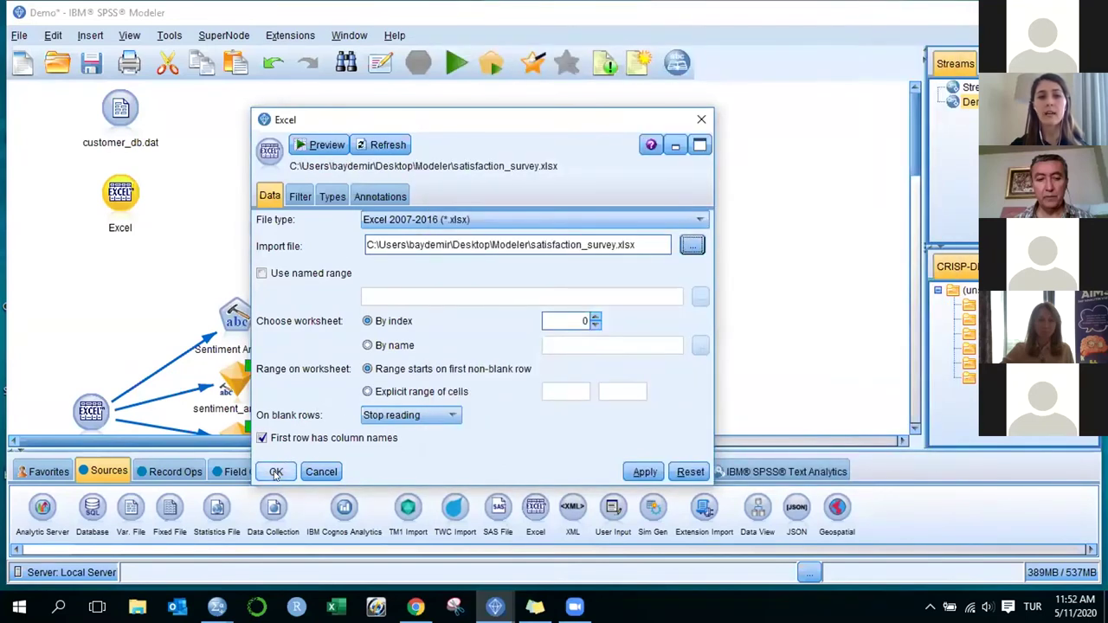
pyautogui.click(275, 472)
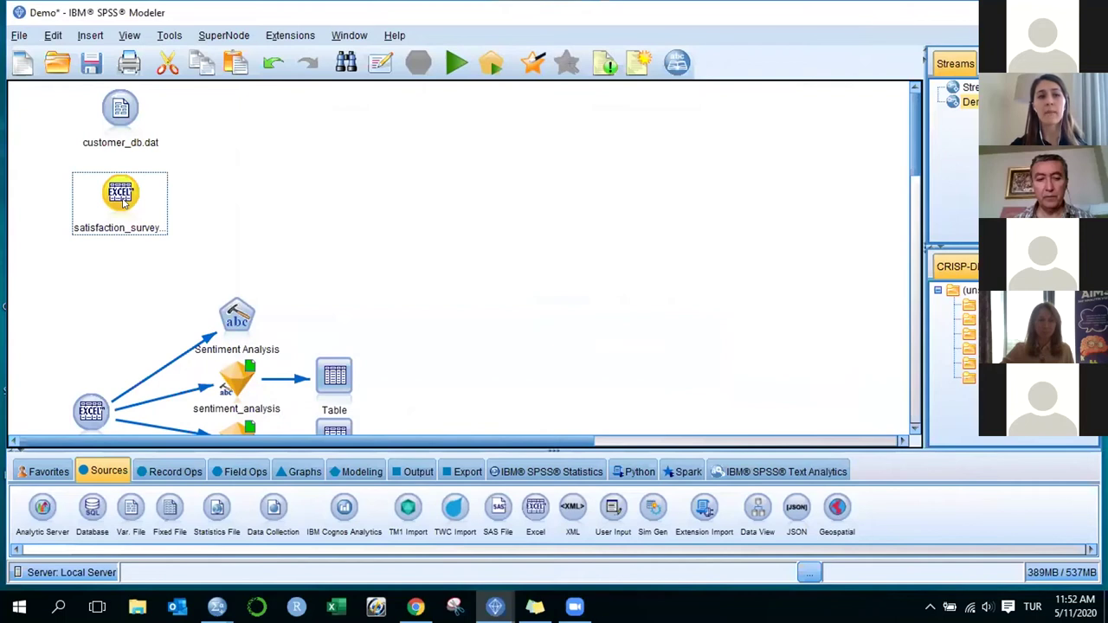
# Attach a Table output node to each of the satisfaction_survey.xlsx and customer_db.dat source nodes
pyautogui.click(421, 474)
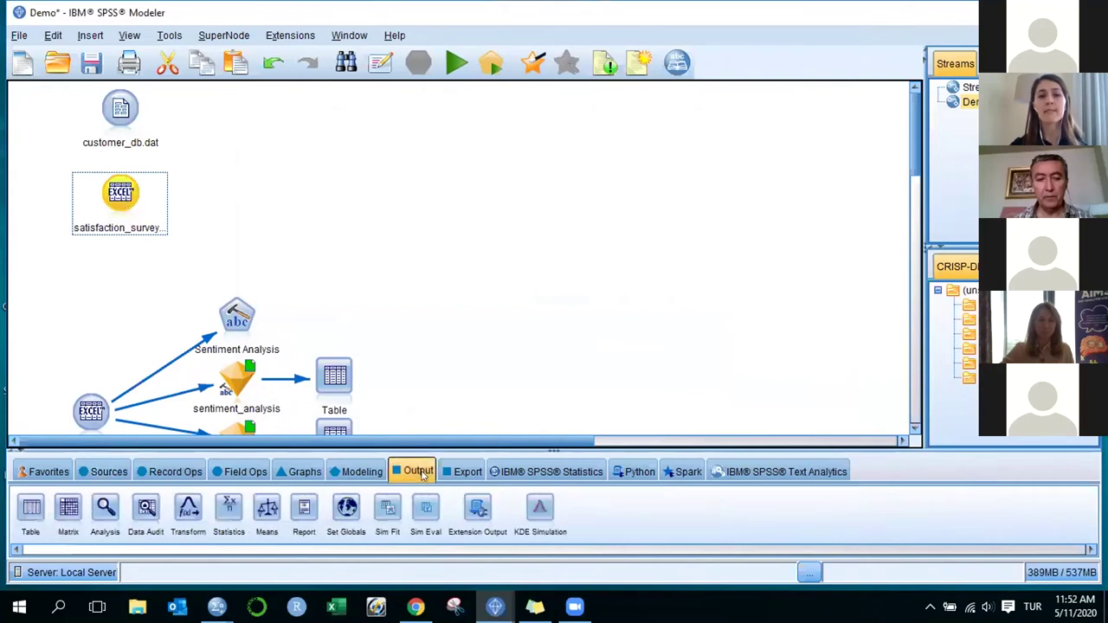
pyautogui.doubleClick(30, 510)
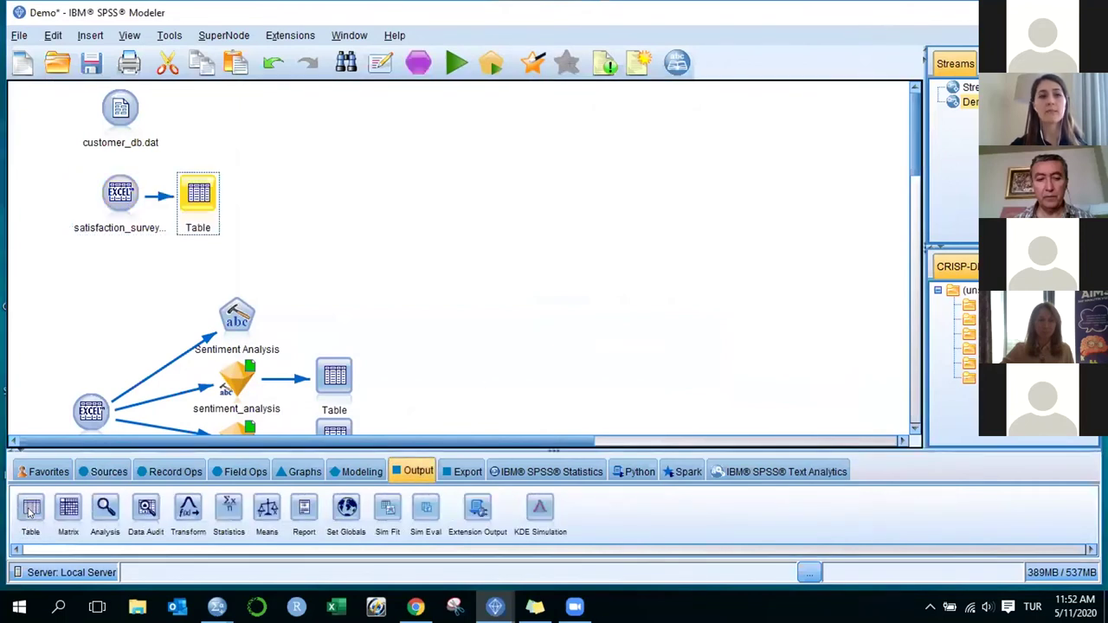
pyautogui.doubleClick(33, 508)
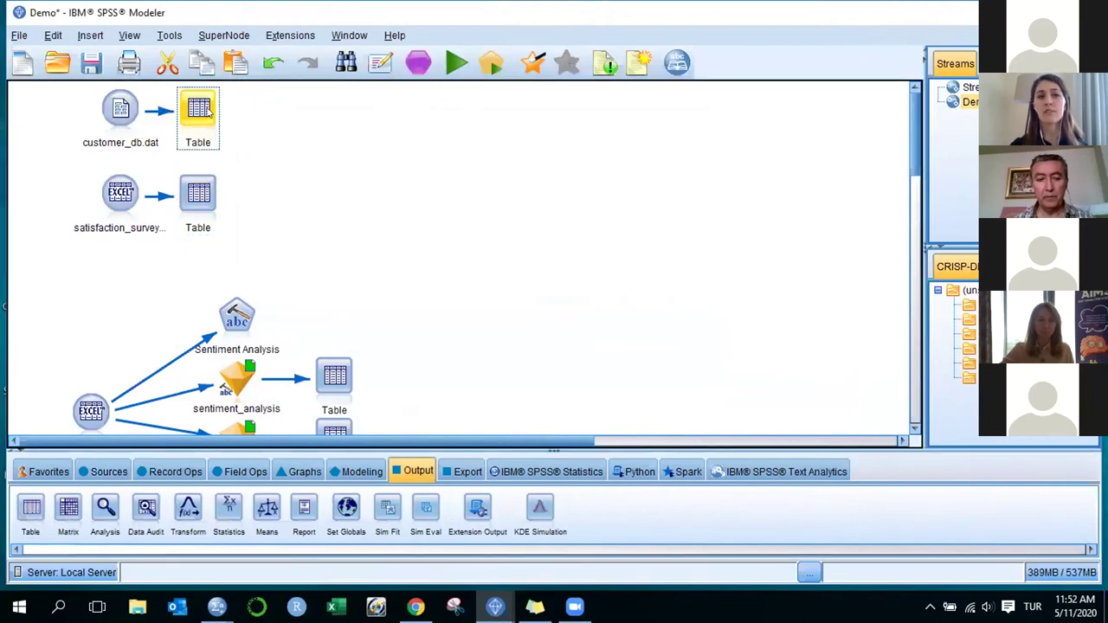
# Run the customer_db.dat Table node, maximize its output, widen the ID column and review each field from ID to Customer_Status
pyautogui.click(456, 62)
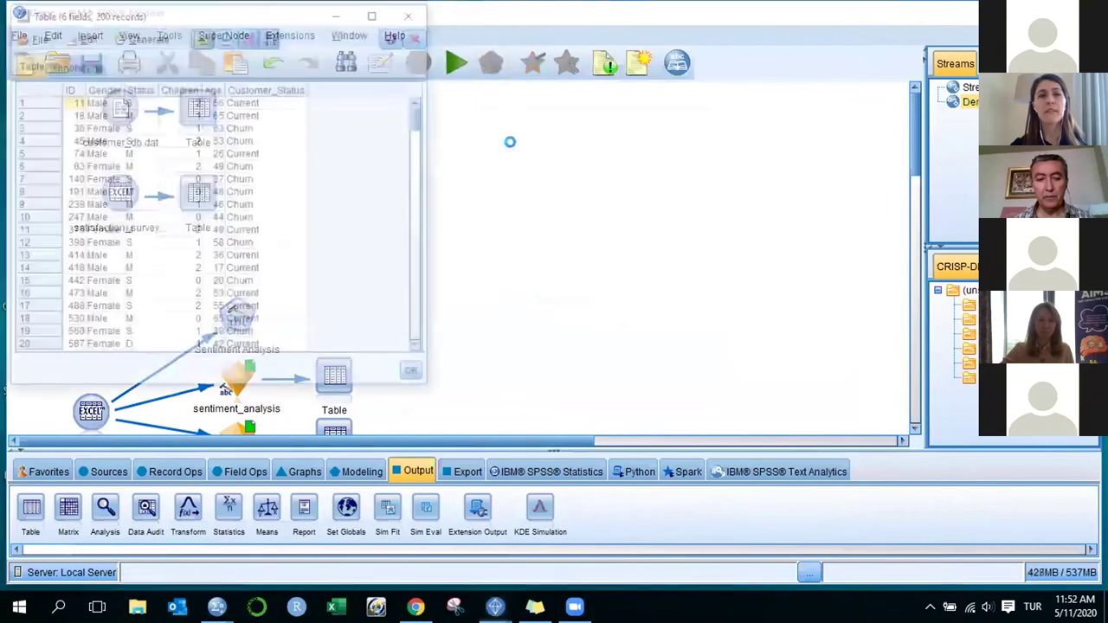
pyautogui.click(500, 79)
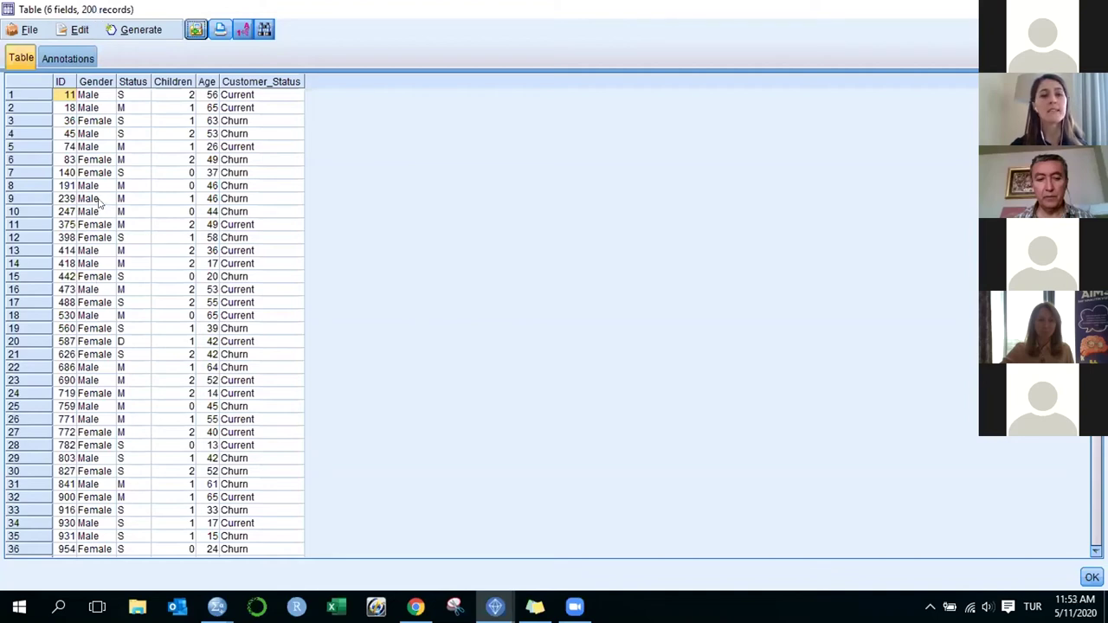
pyautogui.moveTo(77, 78); pyautogui.dragTo(95, 77)
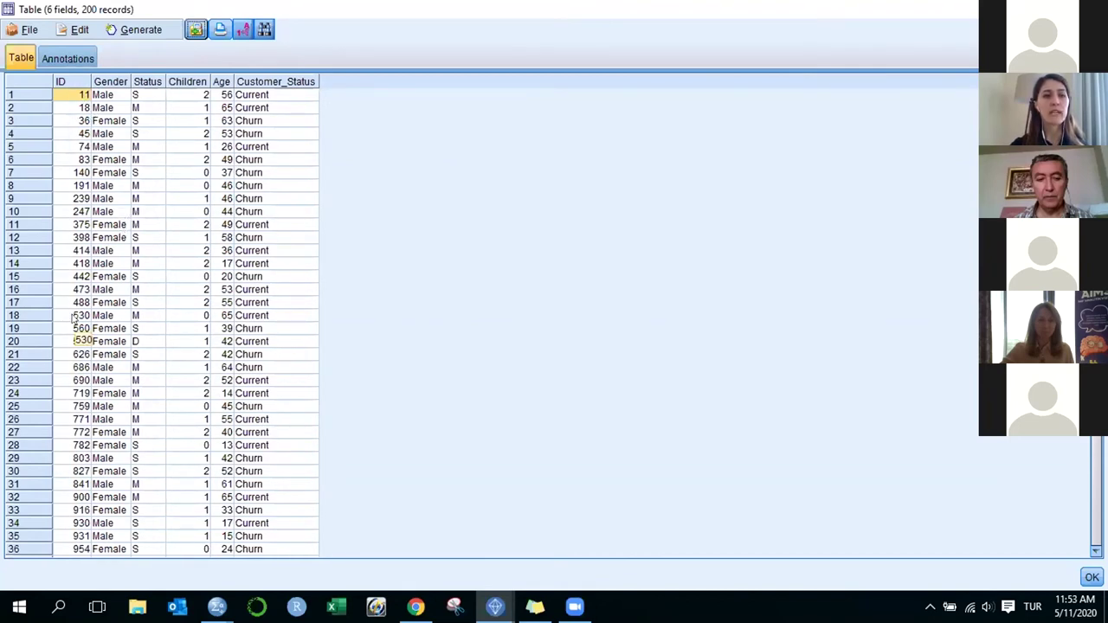
pyautogui.click(70, 82)
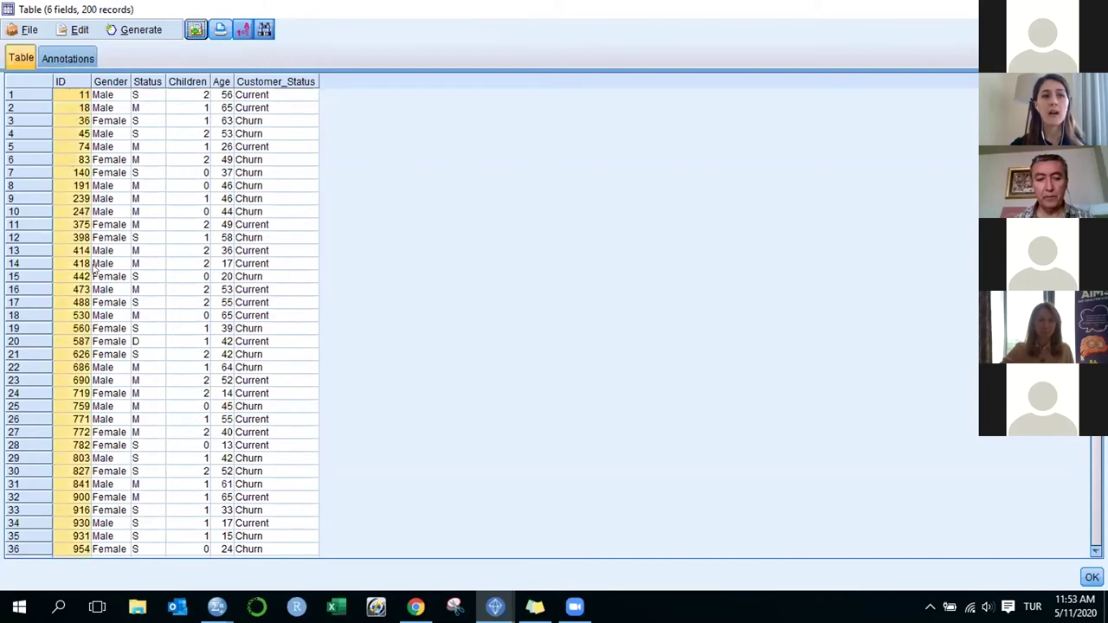
pyautogui.click(110, 82)
pyautogui.click(147, 82)
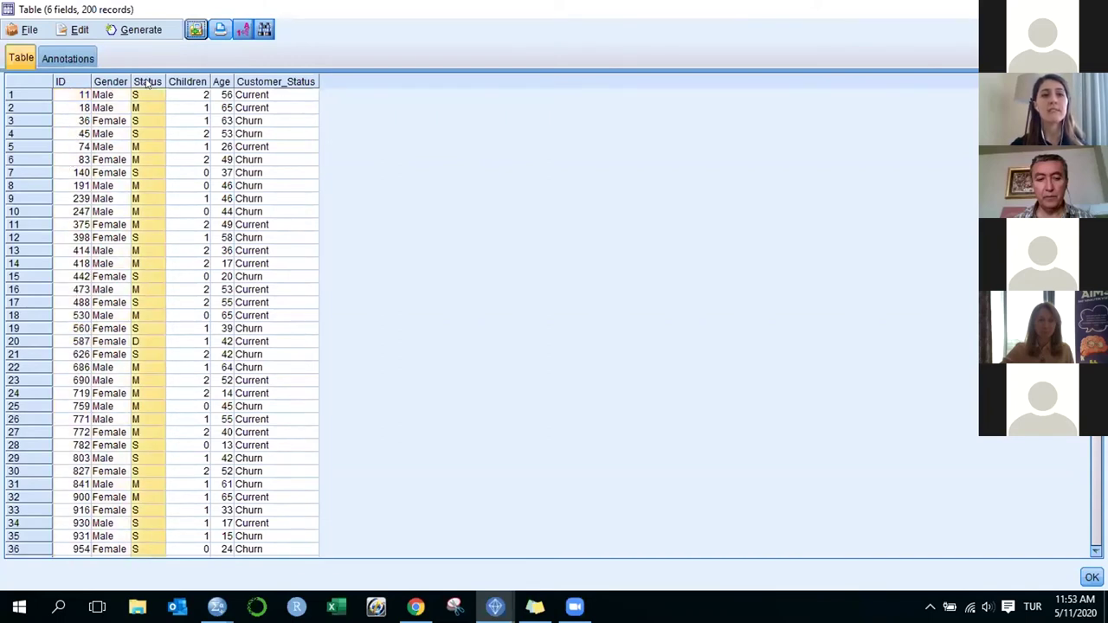
pyautogui.click(171, 79)
pyautogui.click(218, 81)
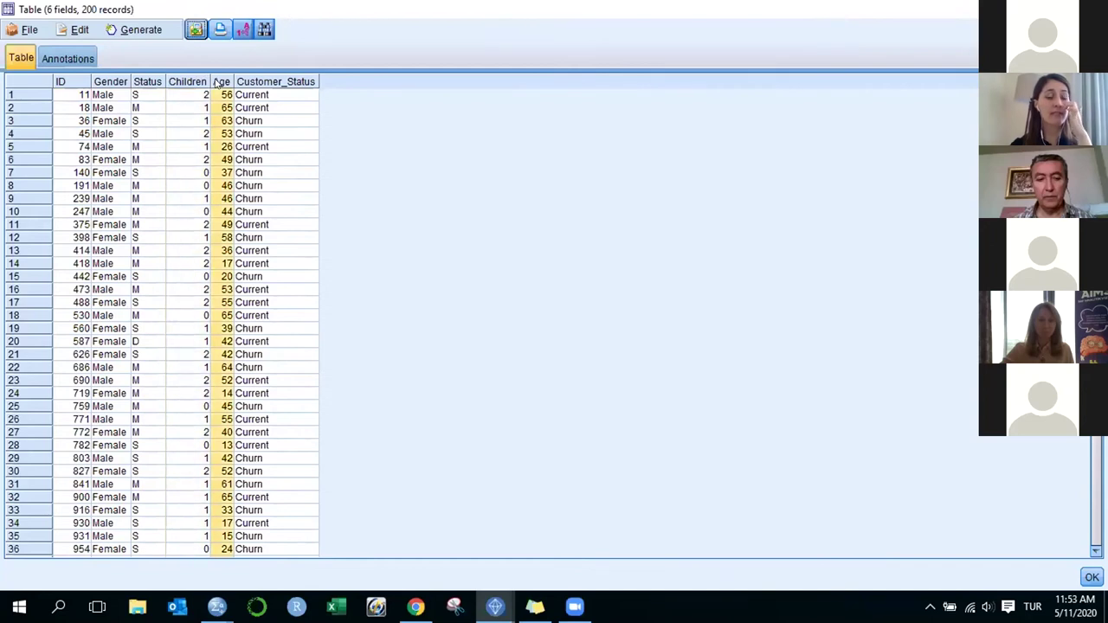
pyautogui.click(246, 82)
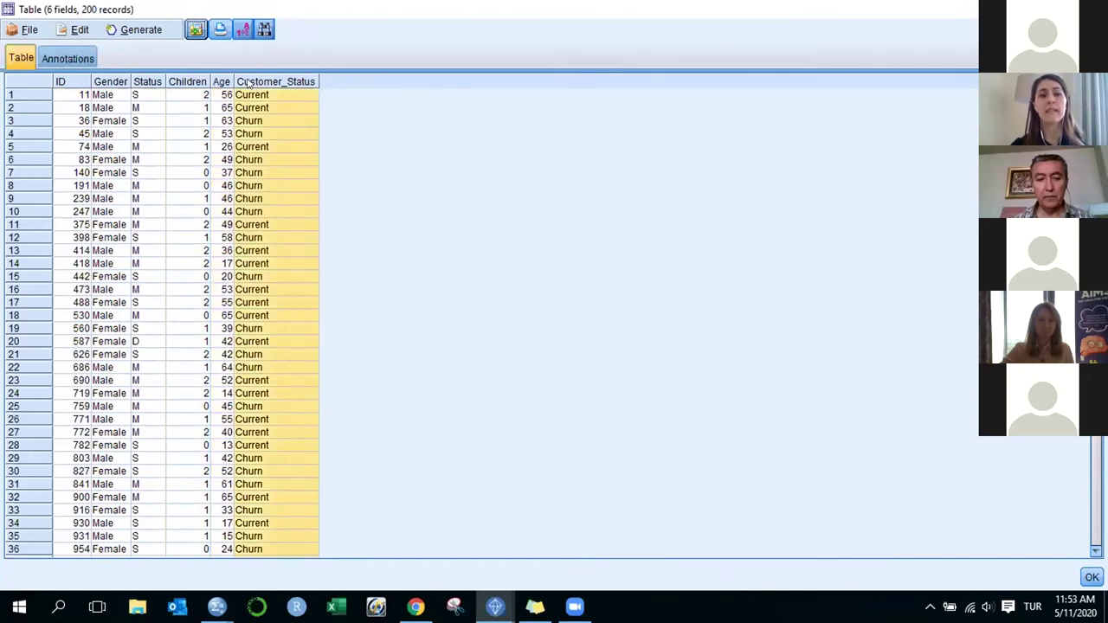
# Check the Customer_Status values of records 1 and 4, skim the remaining records and close the customer table
pyautogui.click(69, 97)
pyautogui.click(288, 95)
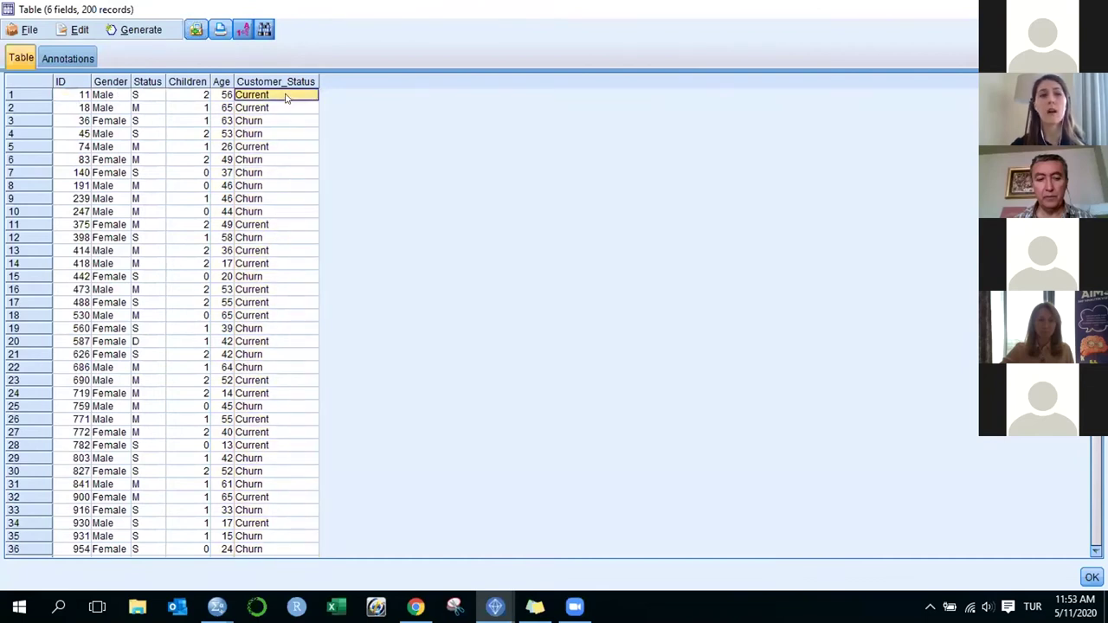
pyautogui.click(73, 136)
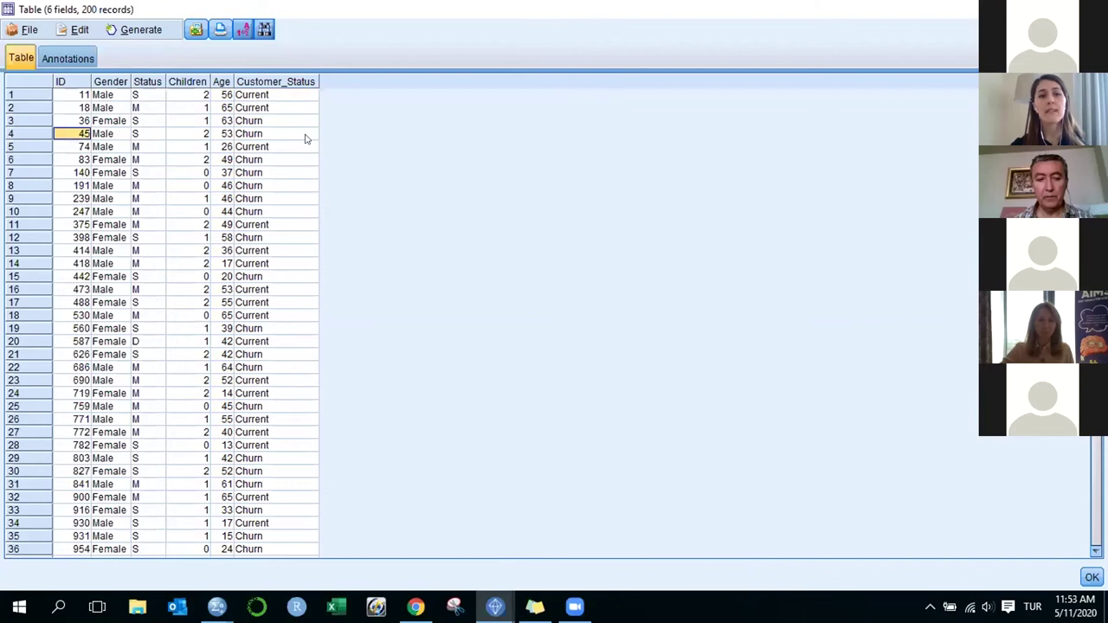
pyautogui.click(289, 136)
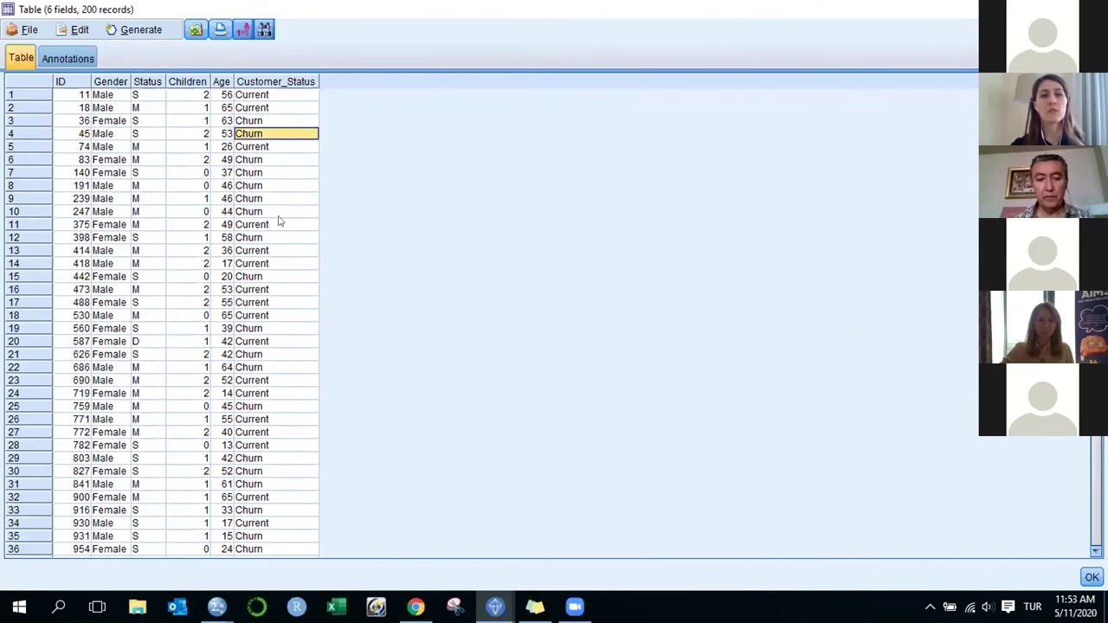
pyautogui.scroll(-4, 273, 251)
pyautogui.scroll(4, 269, 312)
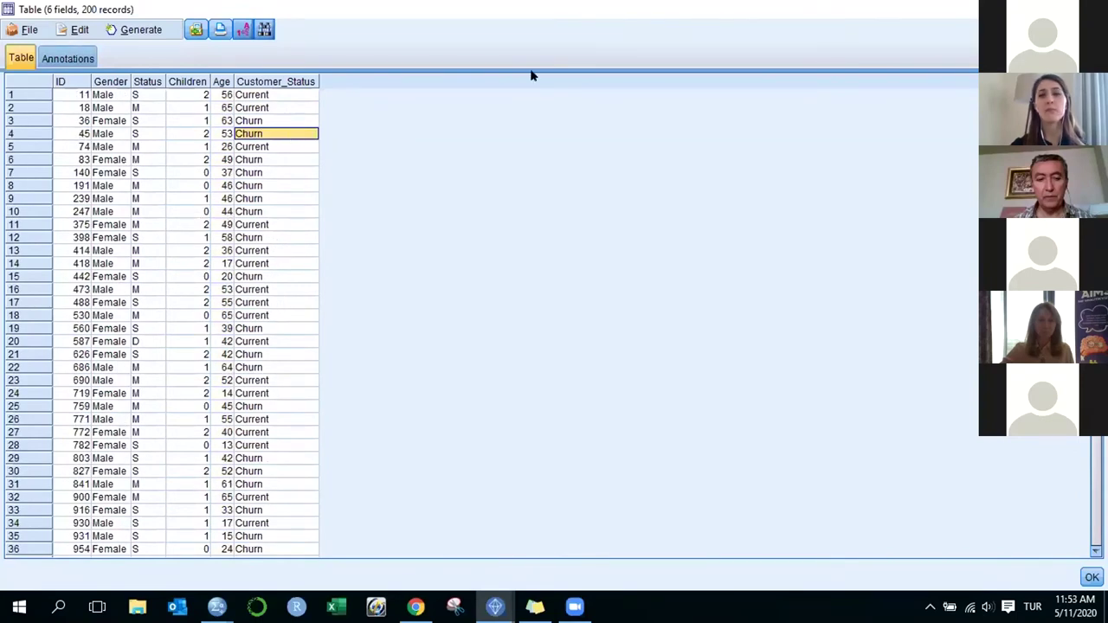
pyautogui.click(946, 23)
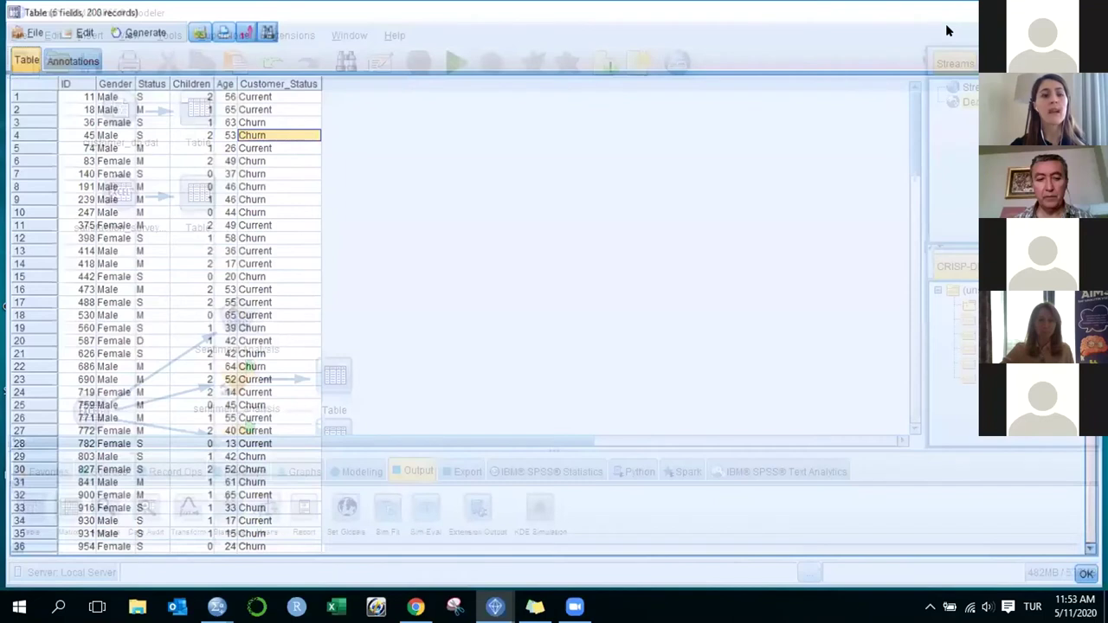
# Run the Table node attached to satisfaction_survey.xlsx and maximize its output to read the survey responses
pyautogui.click(198, 199)
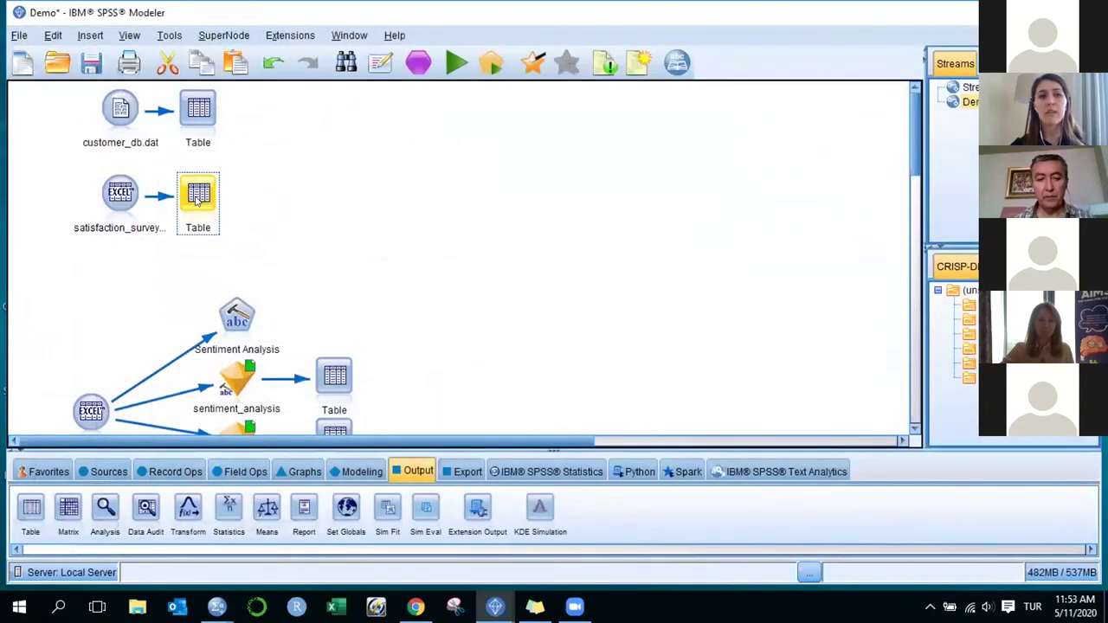
pyautogui.click(491, 62)
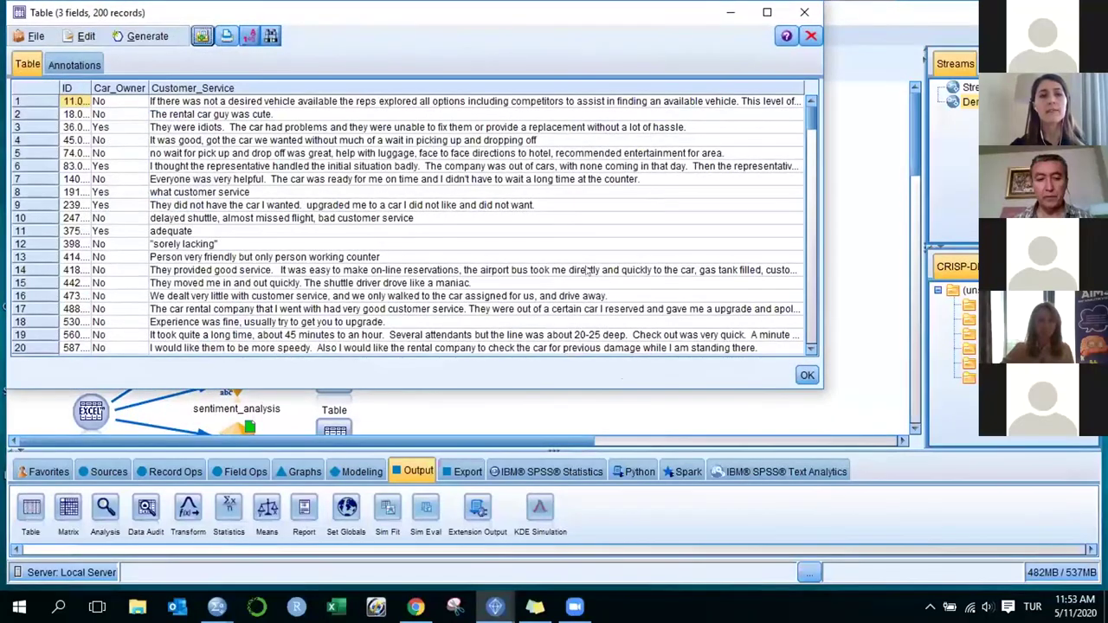
pyautogui.click(768, 12)
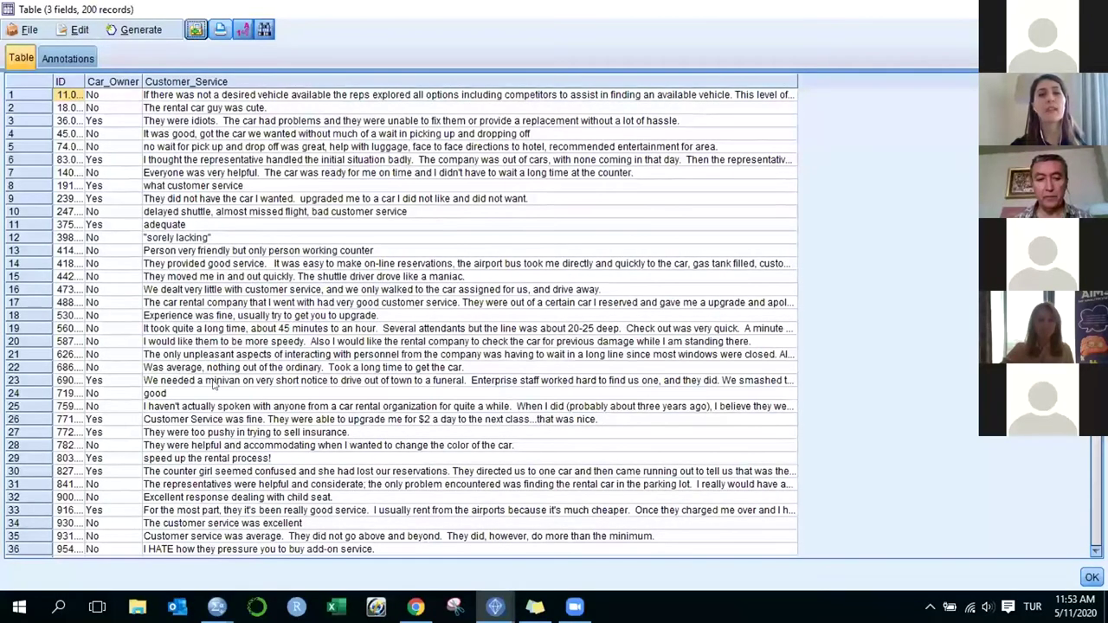
# Widen the survey table's ID column, review the ID, Car_Owner and Customer_Service fields, and close the table
pyautogui.doubleClick(85, 81)
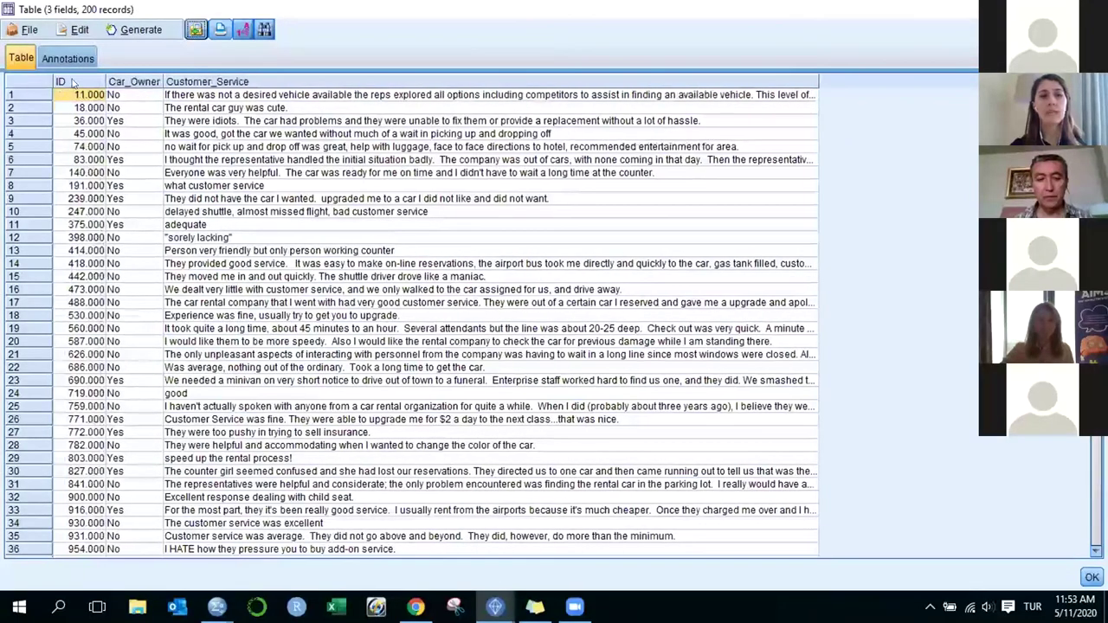
pyautogui.click(74, 82)
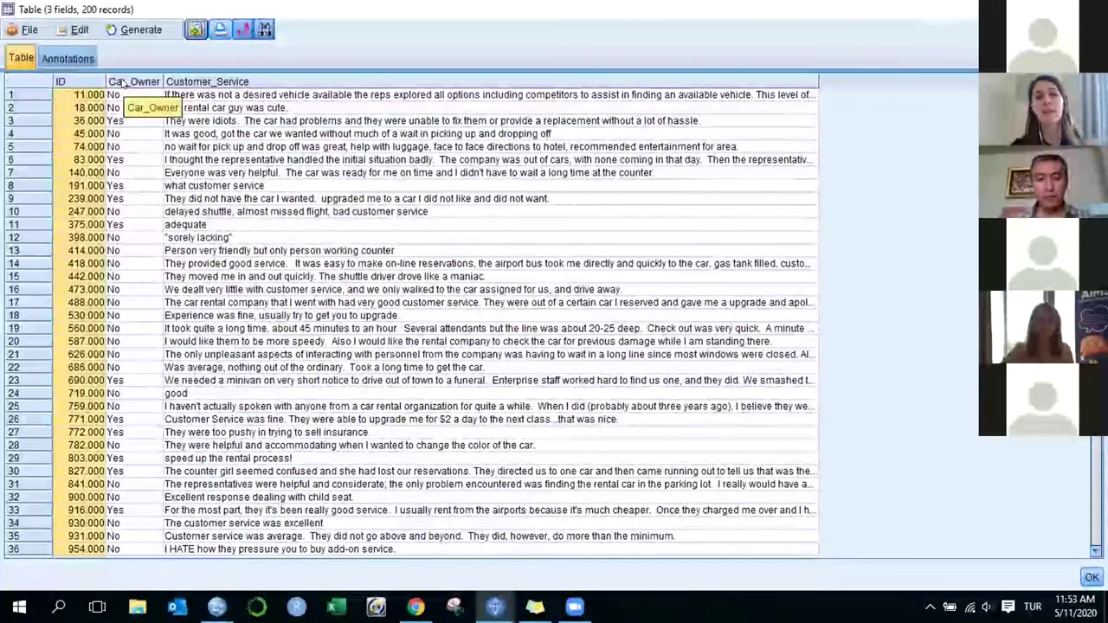
pyautogui.click(132, 83)
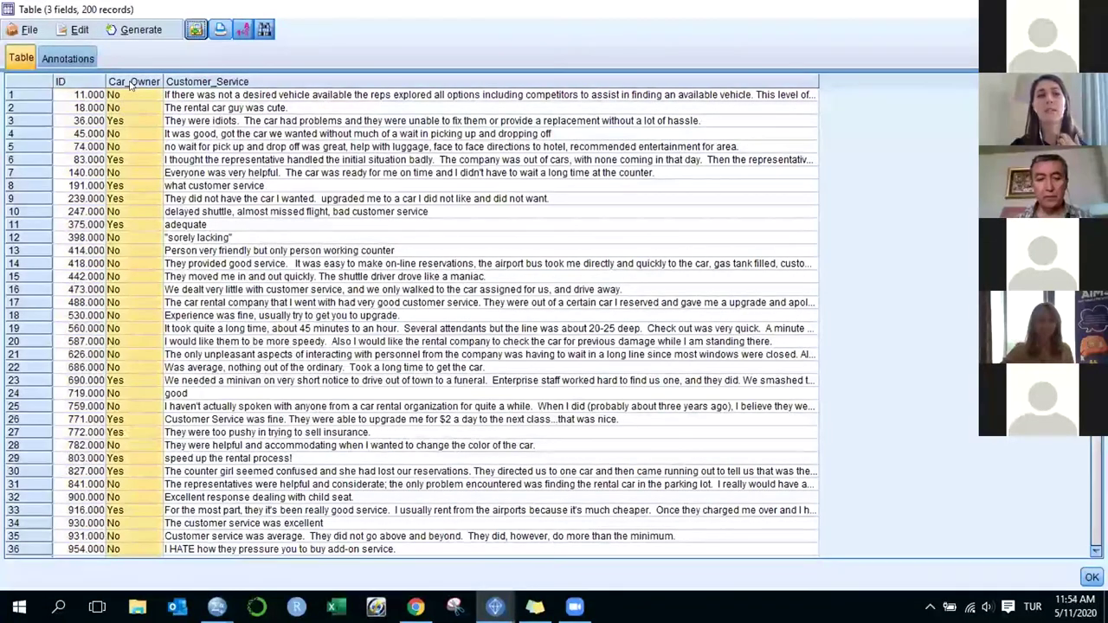
pyautogui.click(188, 83)
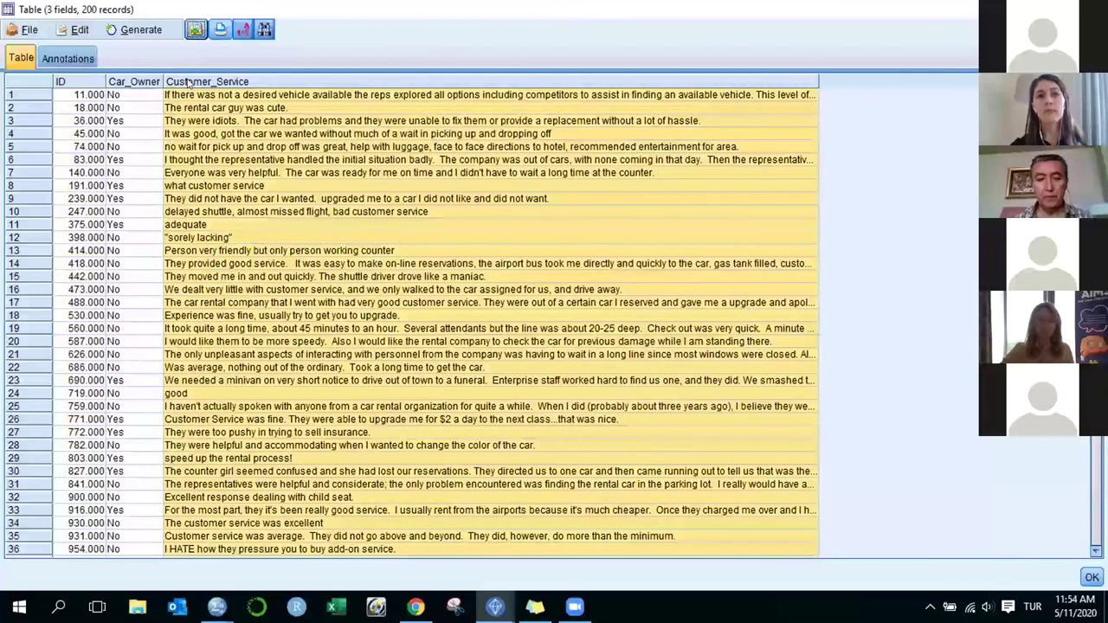
pyautogui.click(76, 95)
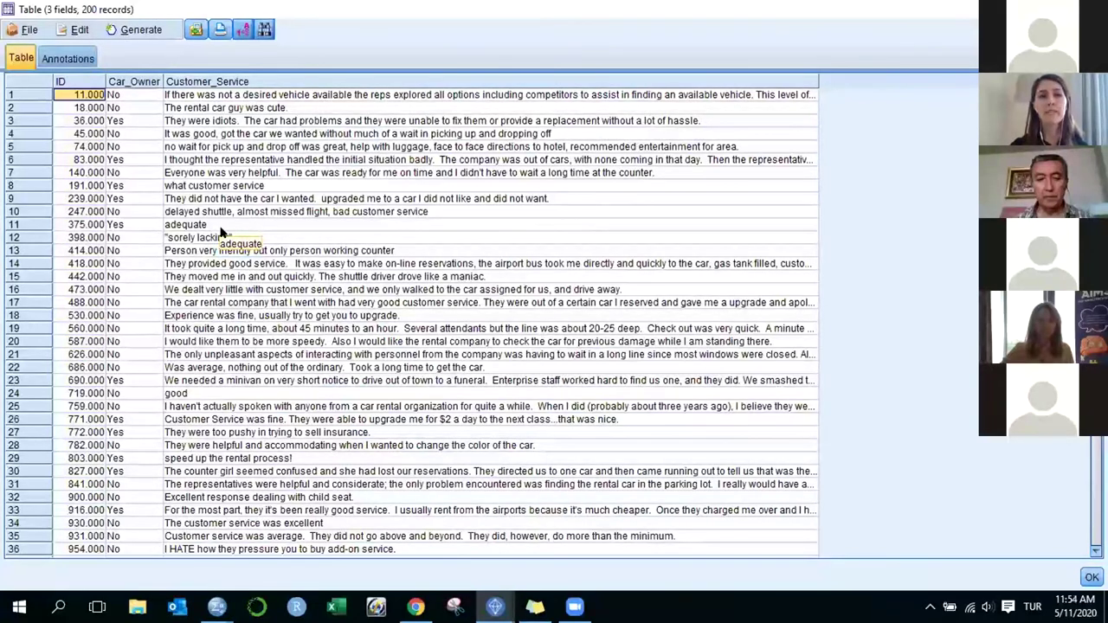
pyautogui.click(238, 82)
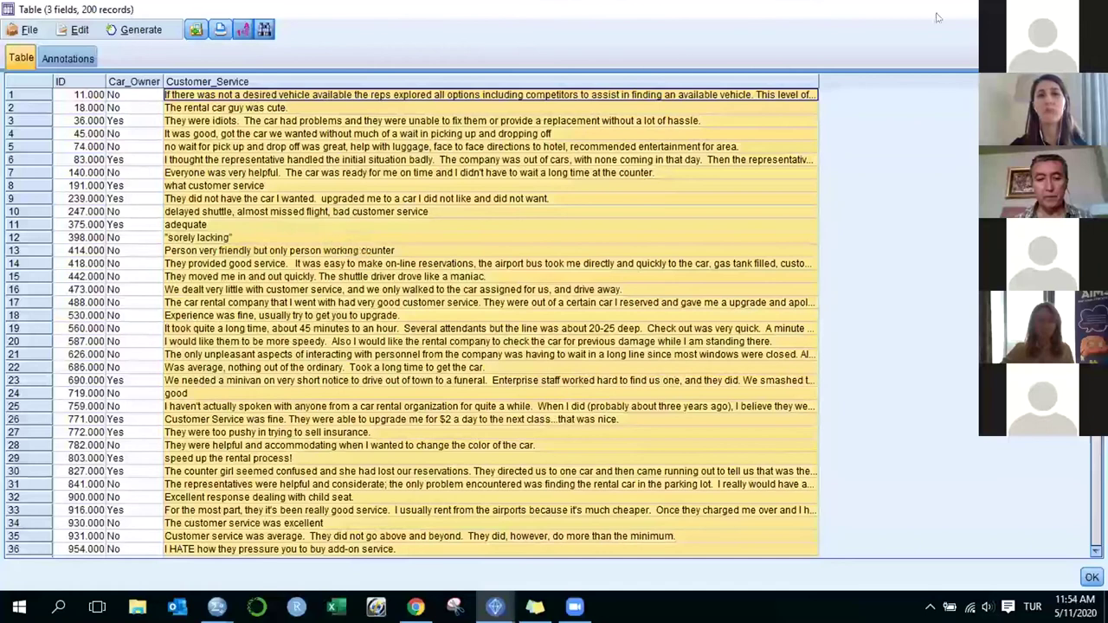
pyautogui.click(1095, 8)
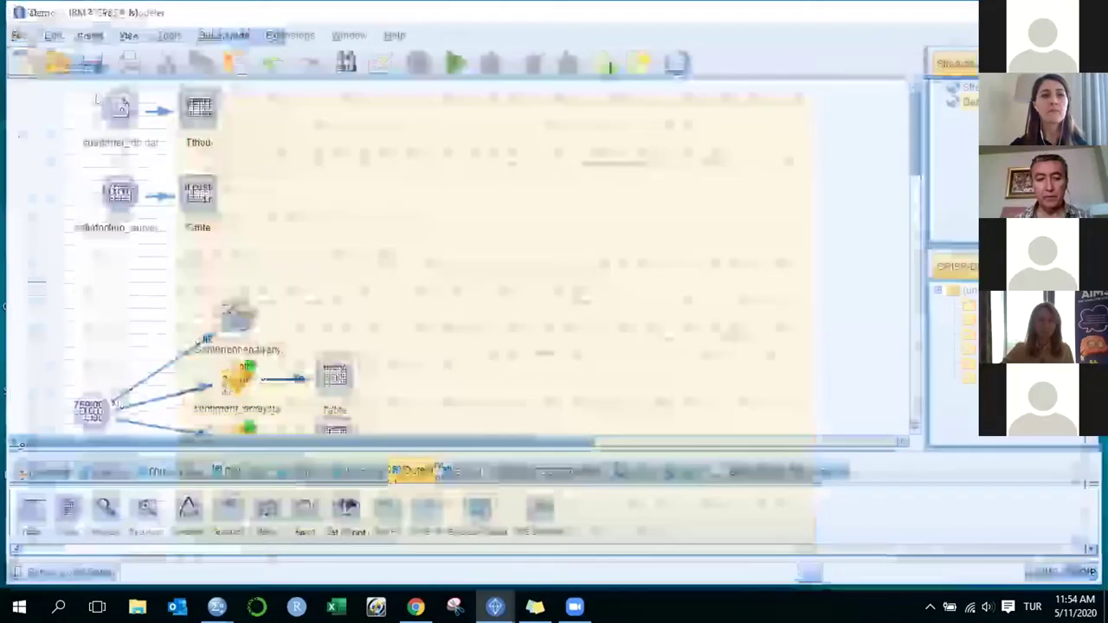
# Move the two upper Table nodes farther away from the customer_db.dat and satisfaction_survey.xlsx source nodes
pyautogui.moveTo(235, 105); pyautogui.dragTo(256, 106)
pyautogui.moveTo(208, 192); pyautogui.dragTo(257, 193)
pyautogui.click(107, 116)
pyautogui.click(120, 202)
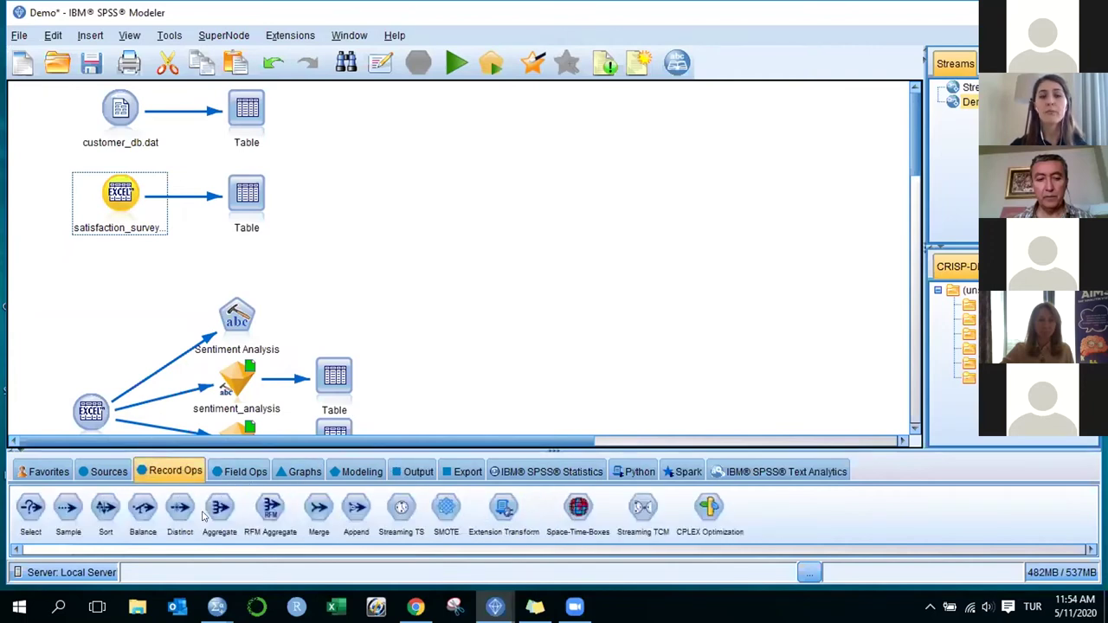
# Add a Merge node beside the two source nodes, clear space around it, and connect customer_db.dat and satisfaction_survey.xlsx to it
pyautogui.moveTo(316, 515); pyautogui.dragTo(178, 153)
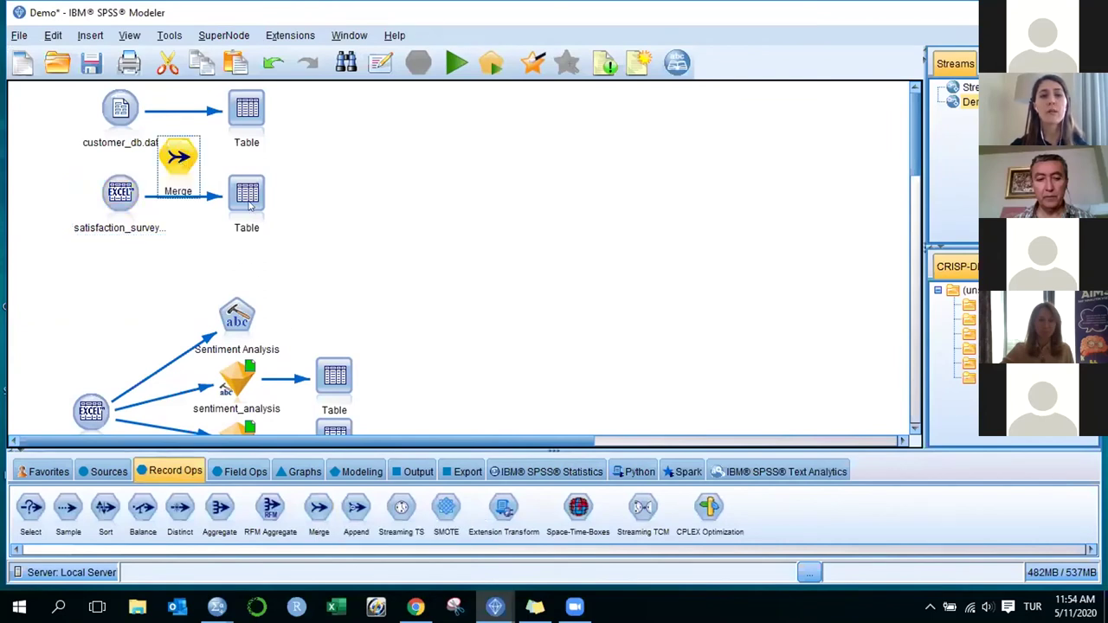
pyautogui.moveTo(252, 207); pyautogui.dragTo(252, 243)
pyautogui.moveTo(240, 107); pyautogui.dragTo(240, 108)
pyautogui.moveTo(185, 161); pyautogui.dragTo(196, 161)
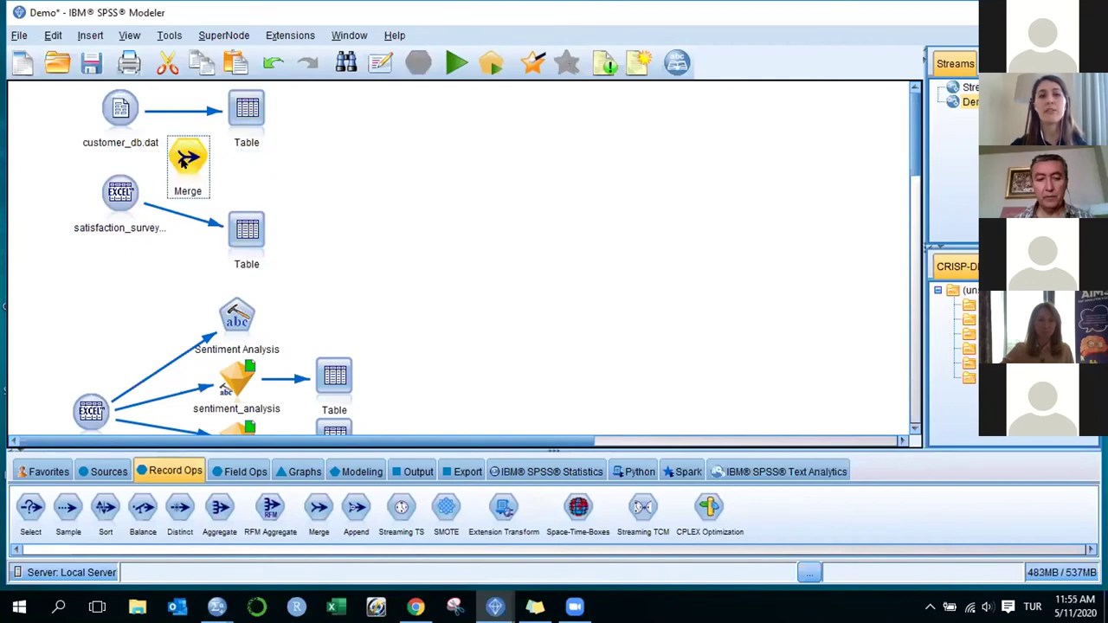
pyautogui.moveTo(122, 109); pyautogui.dragTo(183, 156)
pyautogui.moveTo(121, 192); pyautogui.dragTo(198, 153)
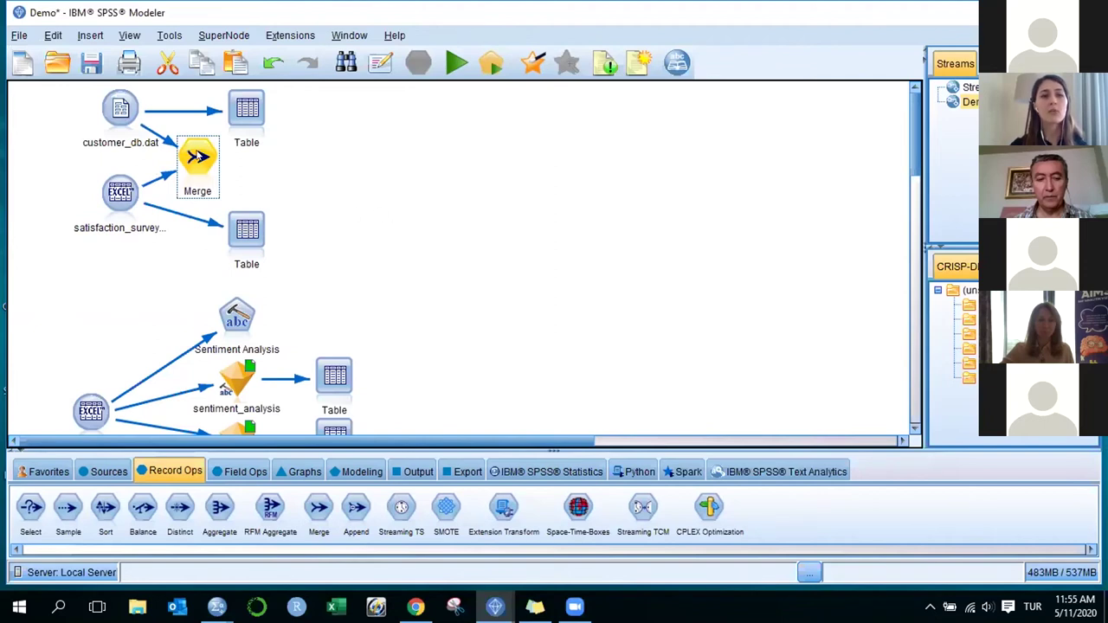
# Set the Merge node's merge method to Keys and use ID as the key for merge
pyautogui.doubleClick(198, 156)
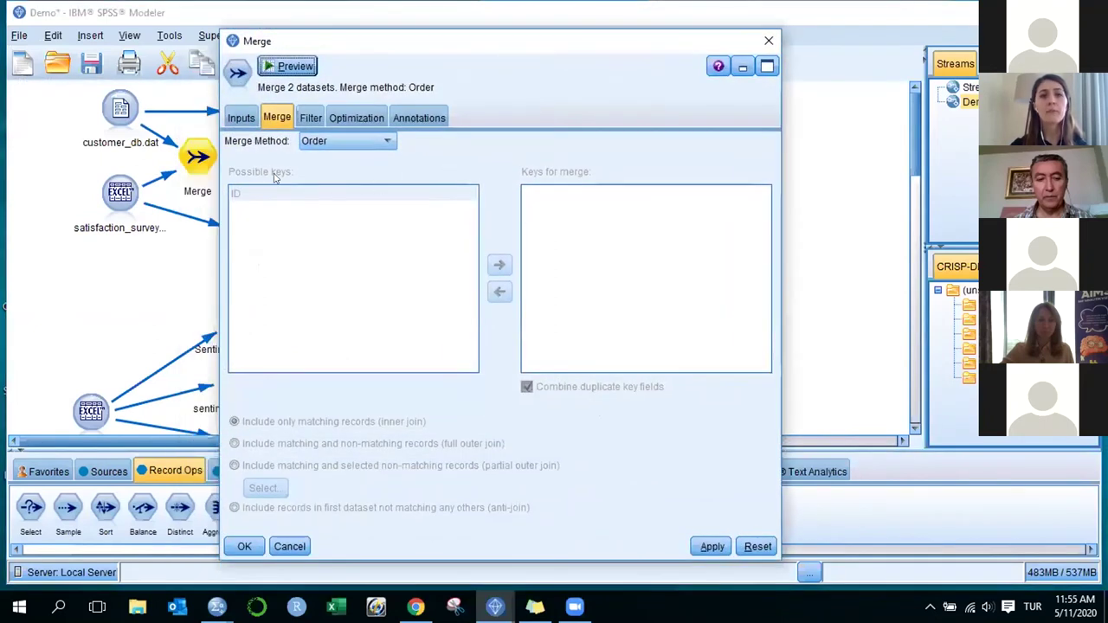
pyautogui.click(314, 142)
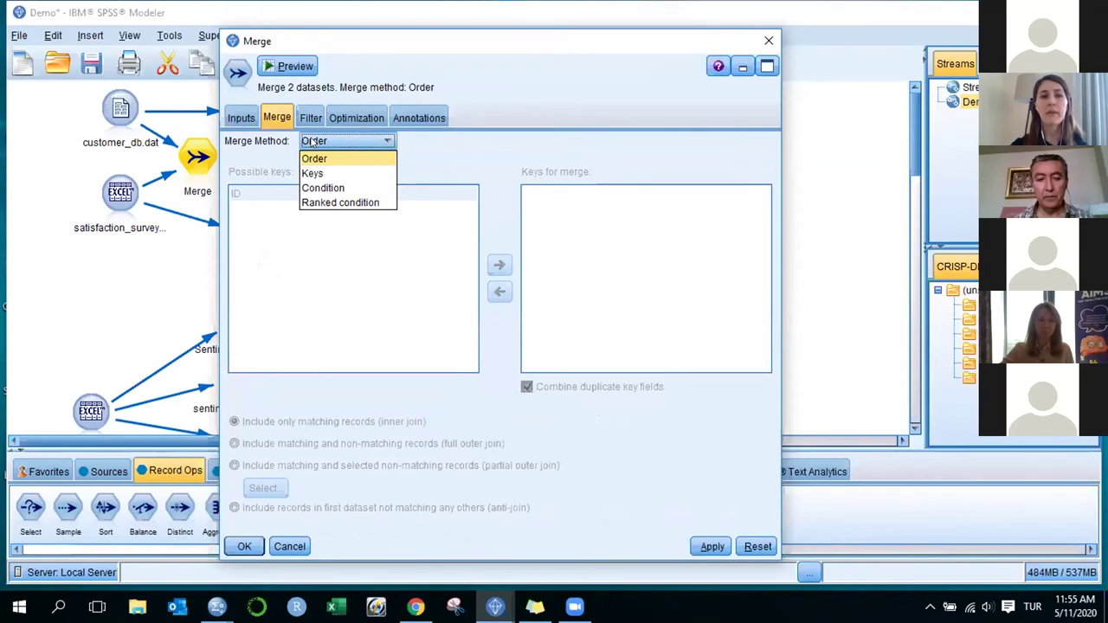
pyautogui.click(314, 173)
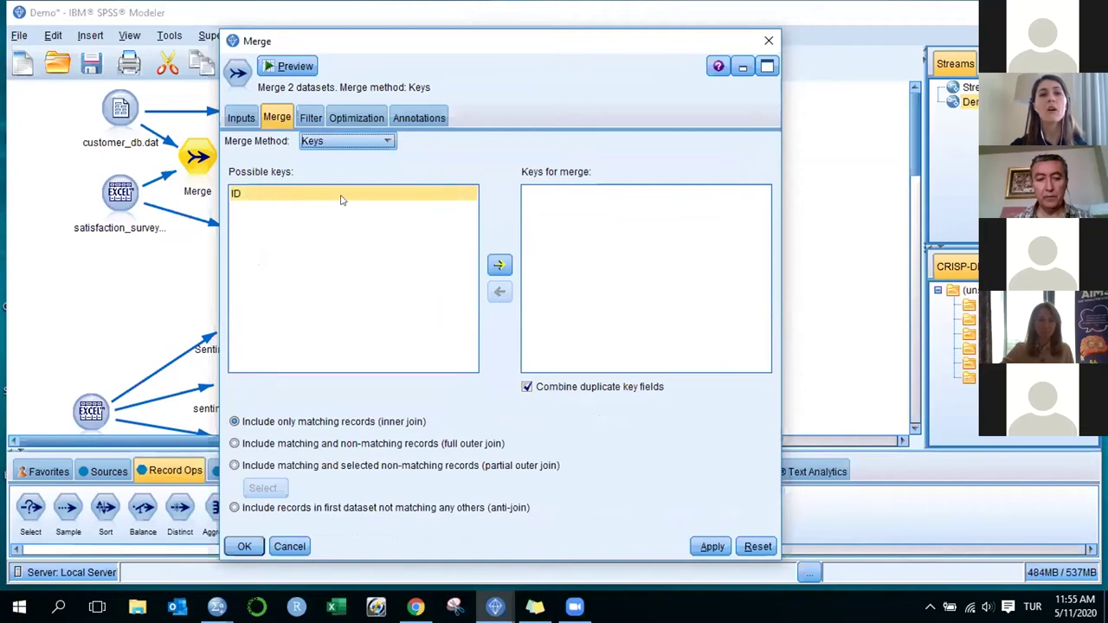
pyautogui.click(498, 263)
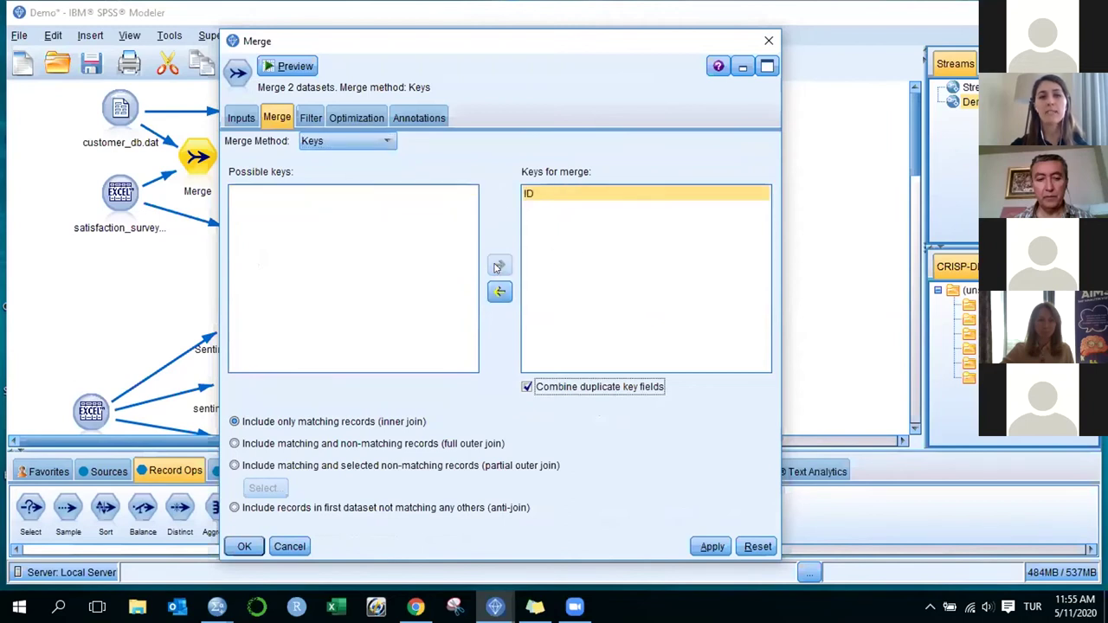
# Accept the Merge node's inner join of the customer database and satisfaction survey on the ID key
pyautogui.click(244, 546)
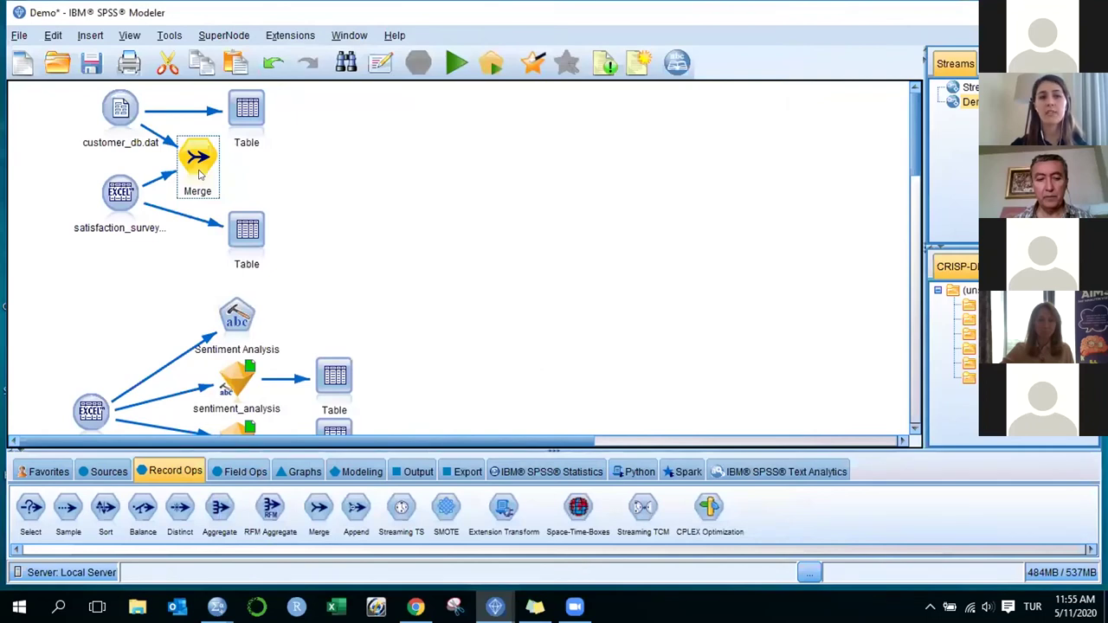
pyautogui.click(111, 115)
pyautogui.click(124, 200)
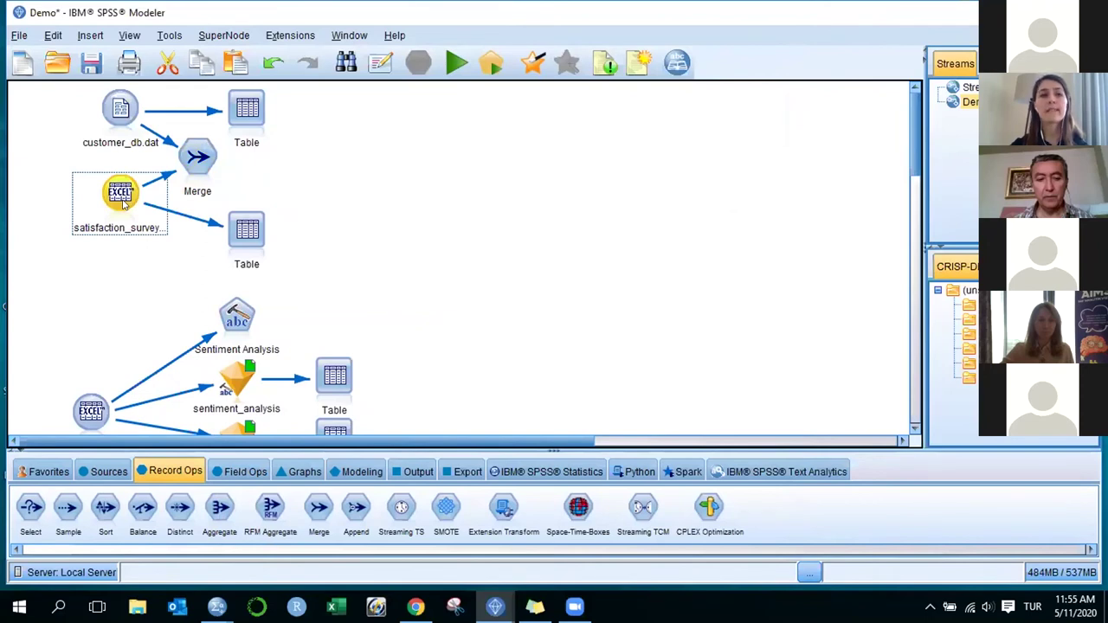
# Attach a Table output node to the Merge node and place it clear of the neighbouring Table node
pyautogui.click(191, 162)
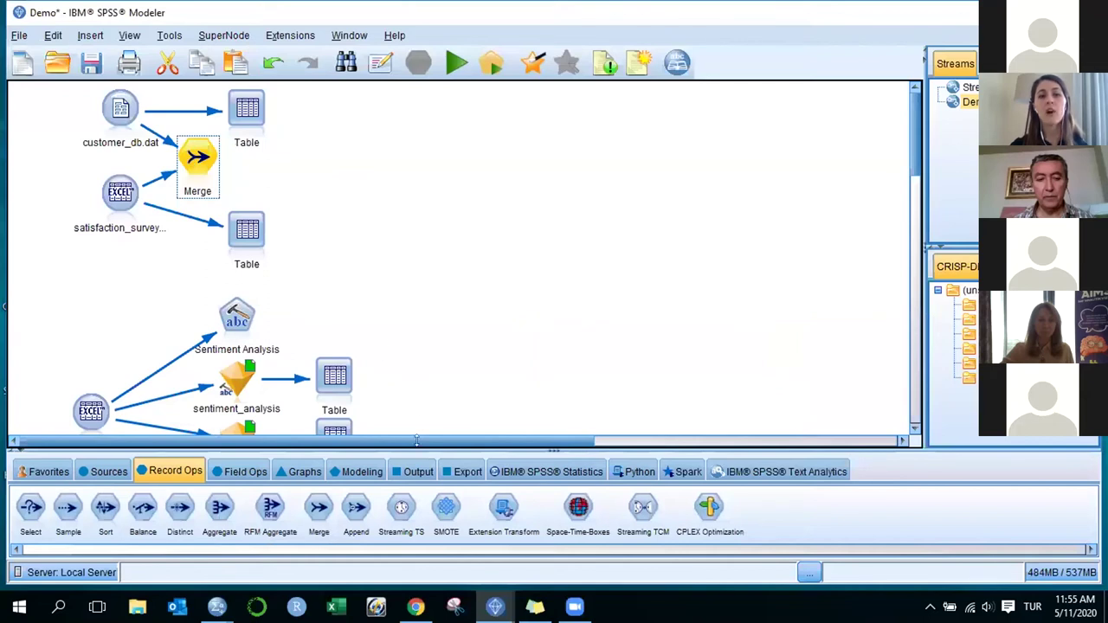
pyautogui.click(418, 472)
pyautogui.doubleClick(28, 512)
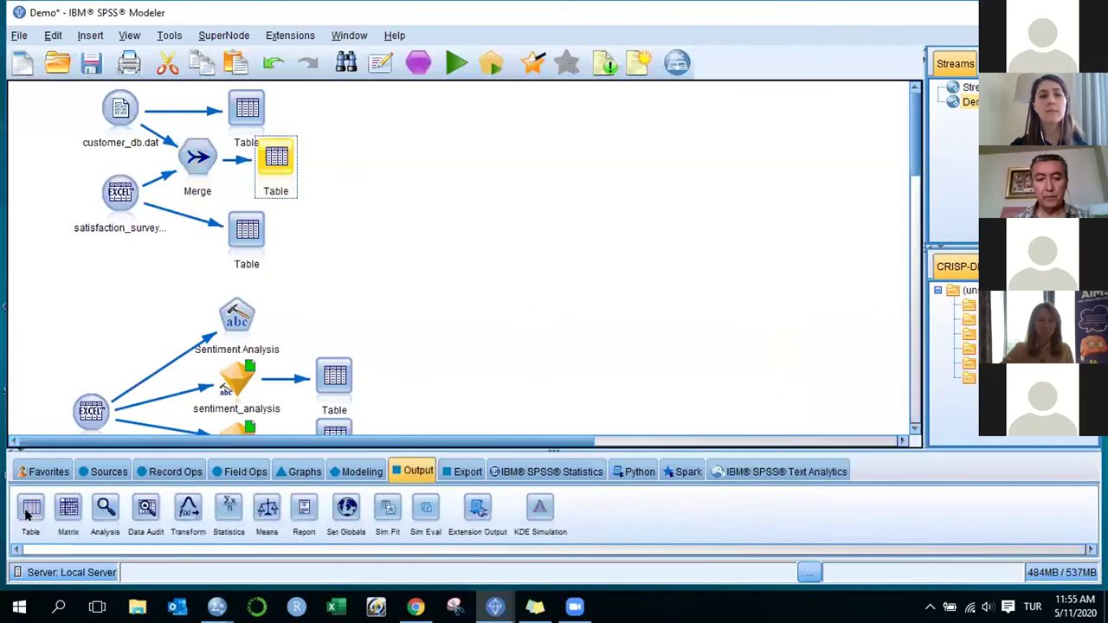
pyautogui.moveTo(278, 163); pyautogui.dragTo(303, 155)
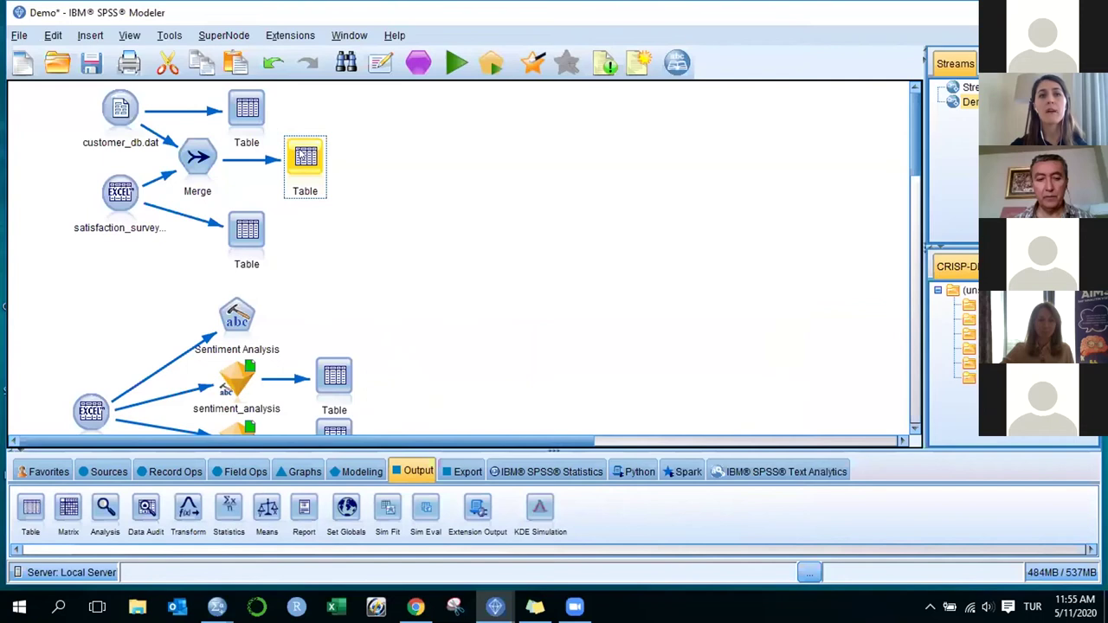
# Run the Table node attached to Merge, review the combined records in a maximized window, and close the output
pyautogui.click(491, 62)
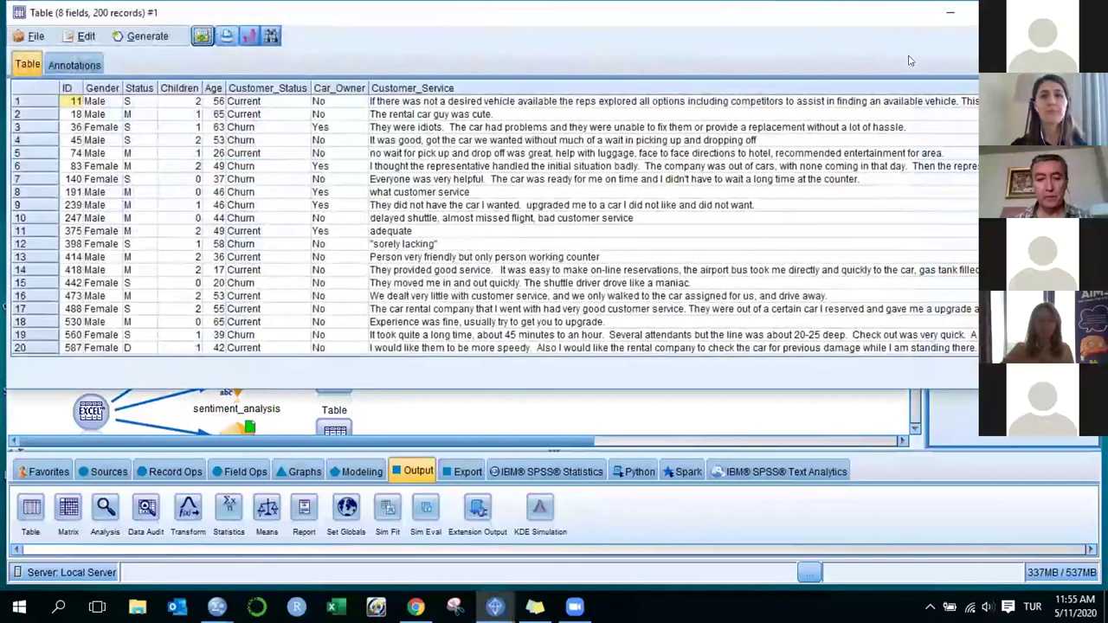
pyautogui.moveTo(520, 12); pyautogui.dragTo(507, 81)
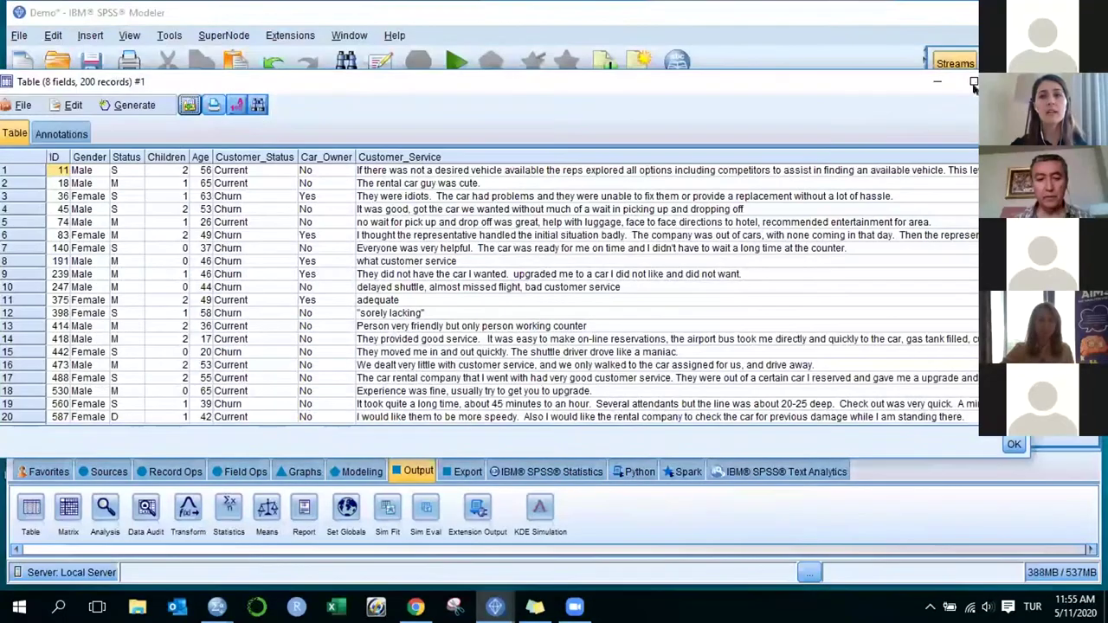
pyautogui.press('super+Up')
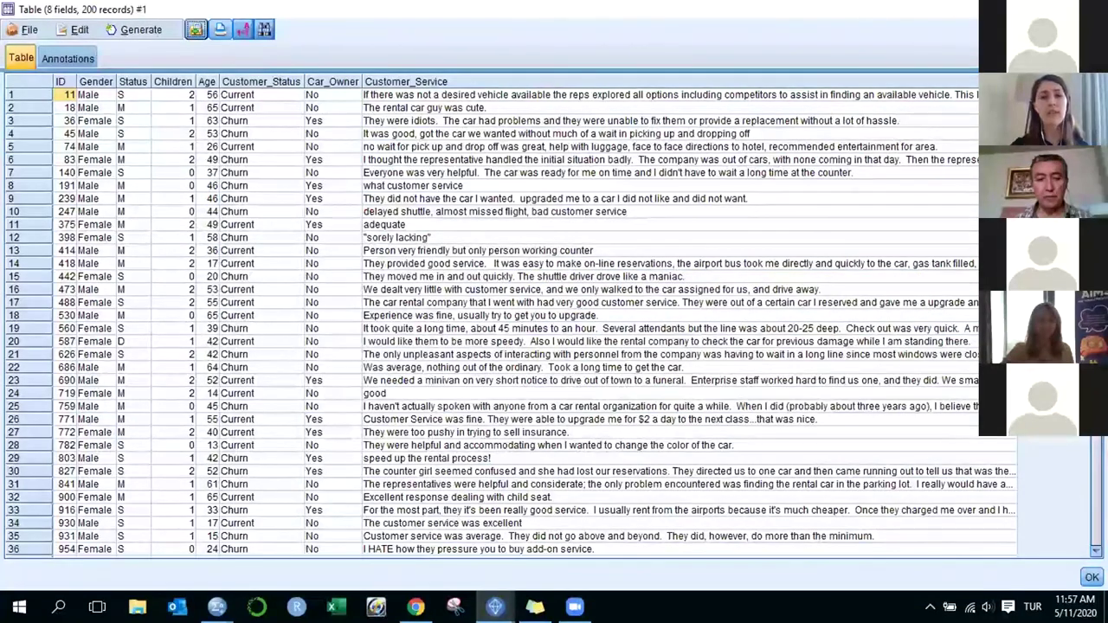
pyautogui.hotkey('alt', 'F4')
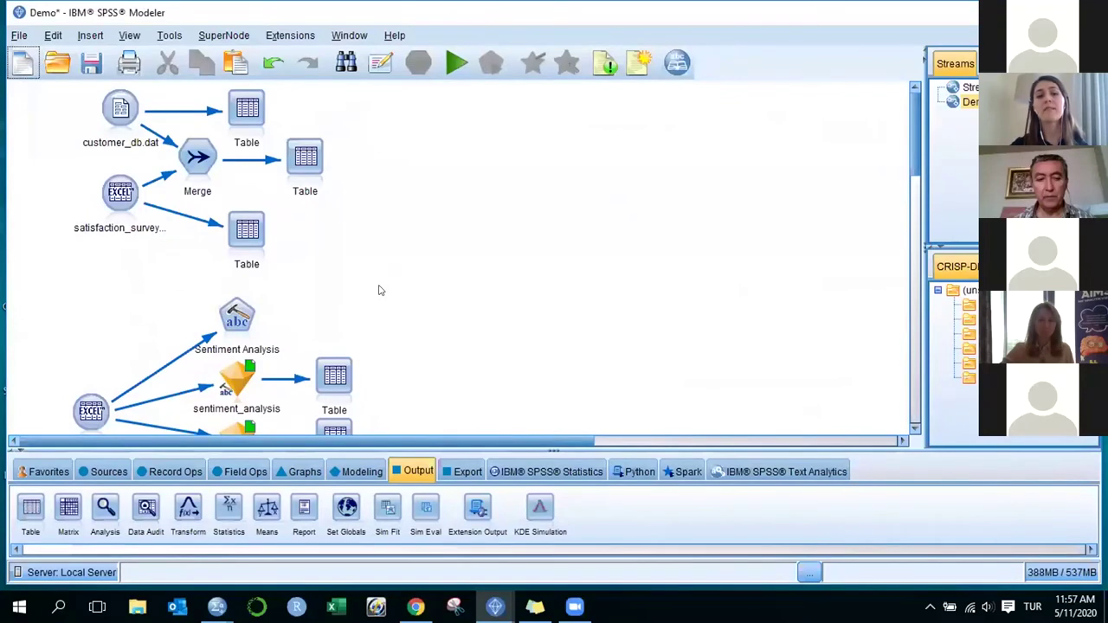
# Preview the satisfaction survey Excel source feeding Sentiment Analysis, highlight the Customer_Service column, and close the preview and source settings
pyautogui.scroll(-3, 378, 290)
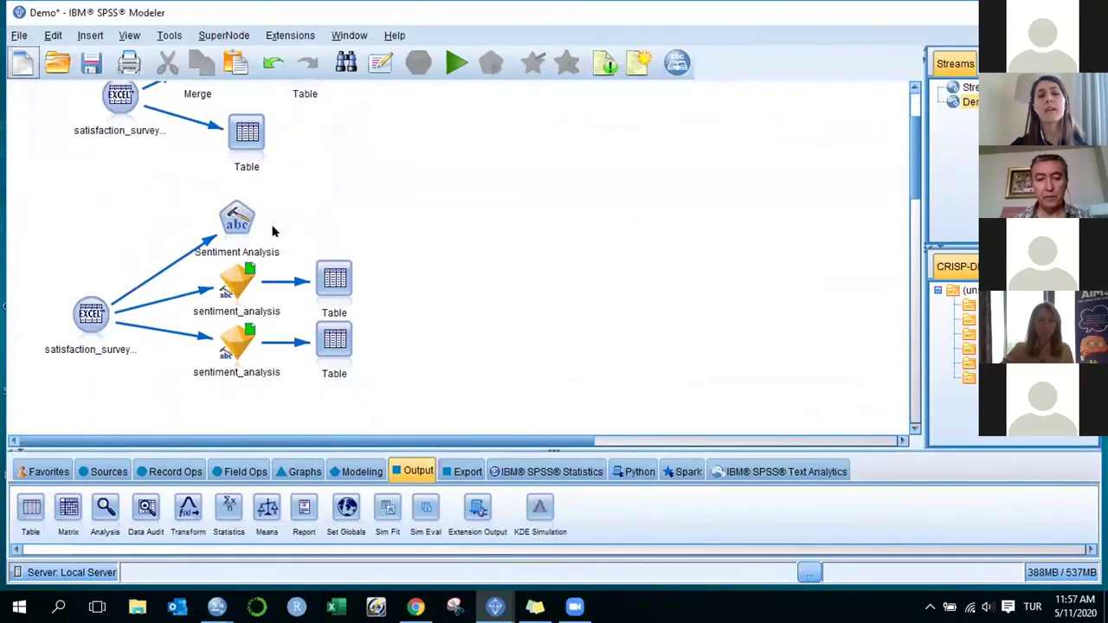
pyautogui.click(247, 220)
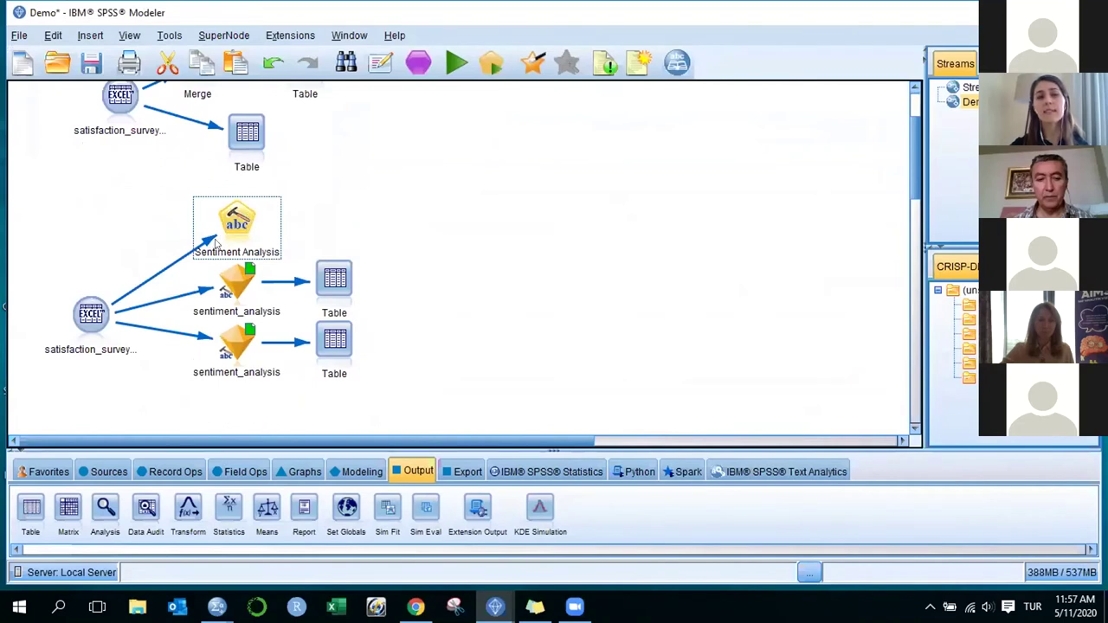
pyautogui.doubleClick(91, 318)
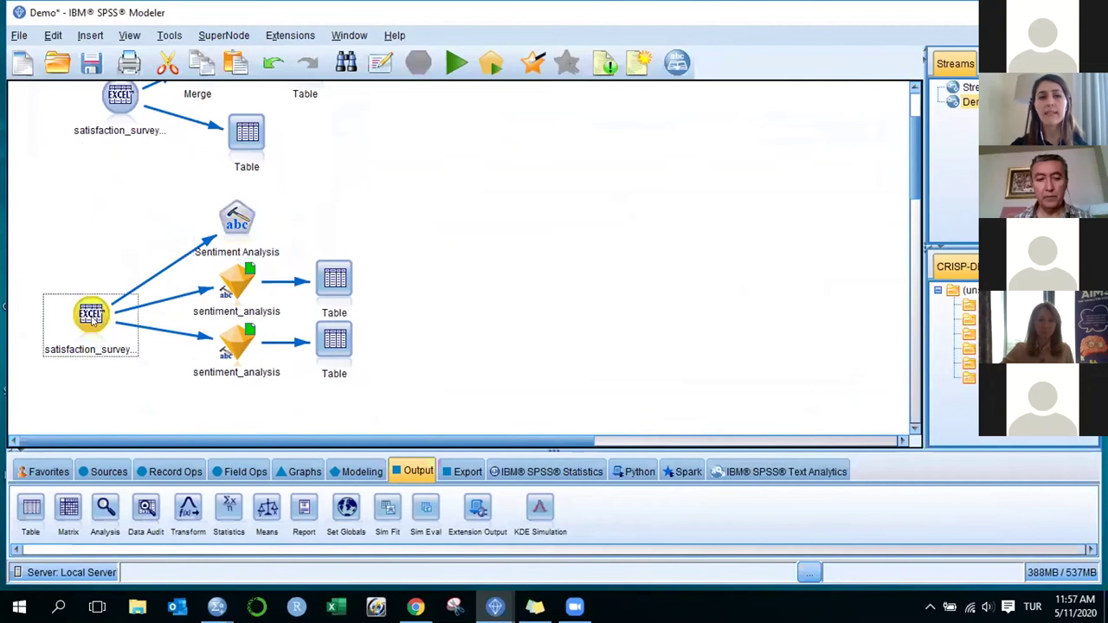
pyautogui.click(145, 244)
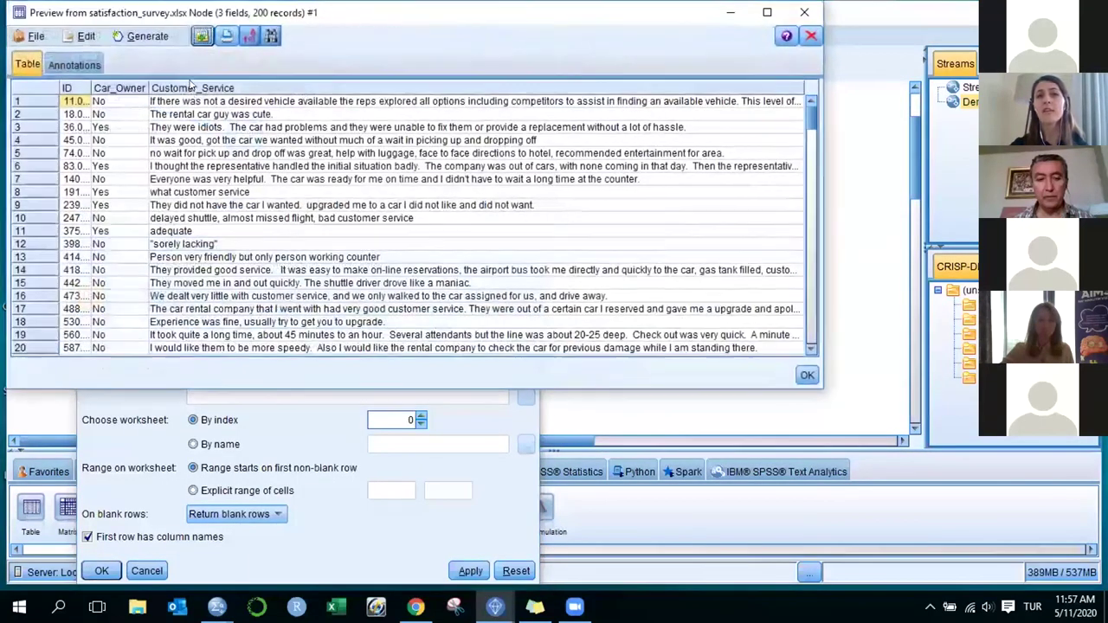
pyautogui.click(193, 88)
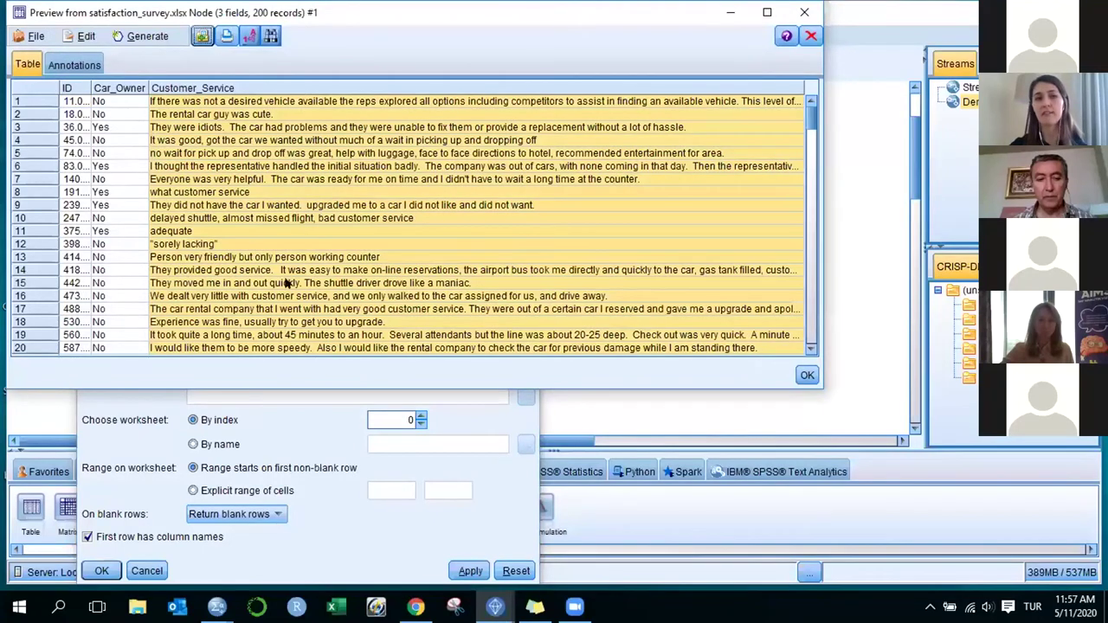
pyautogui.click(806, 375)
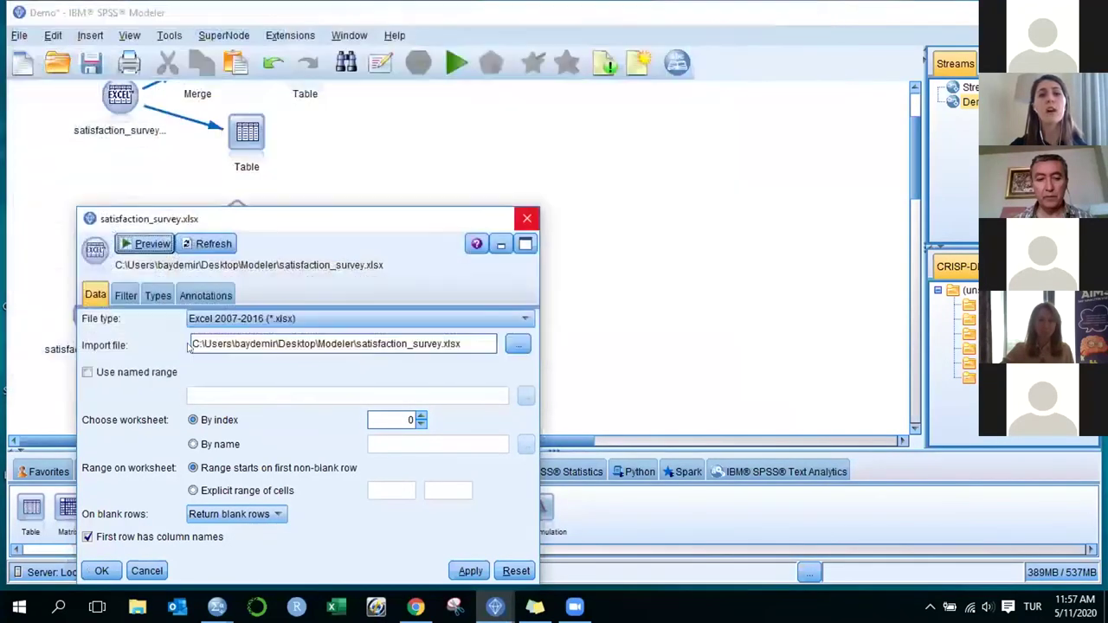
pyautogui.click(525, 220)
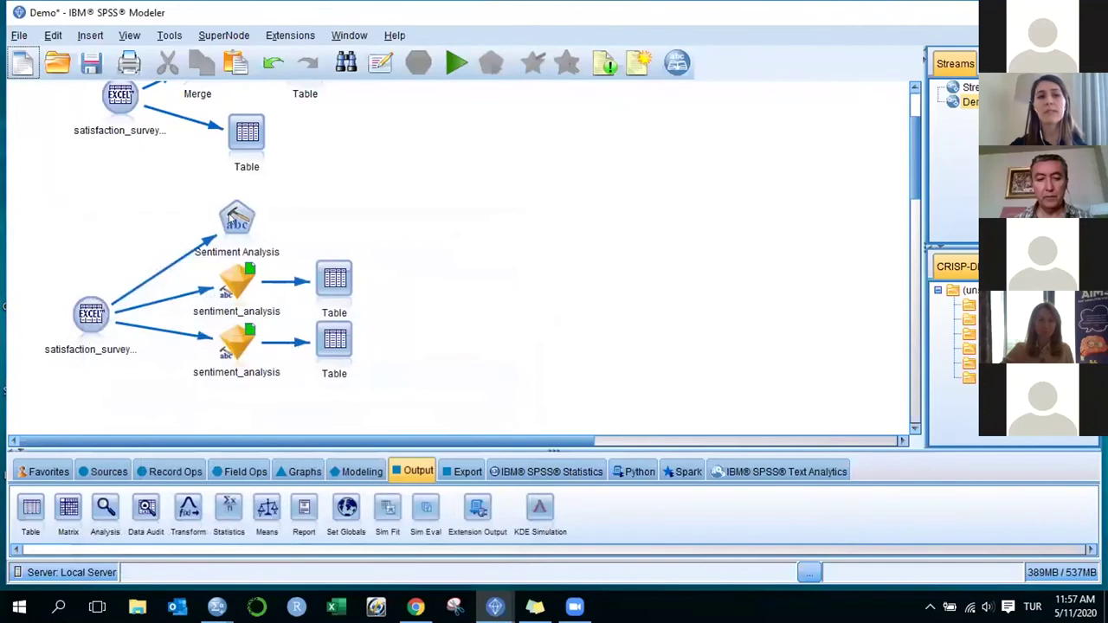
# Review the Sentiment Analysis node's text field, document type and model build settings, and close it without changes
pyautogui.click(230, 219)
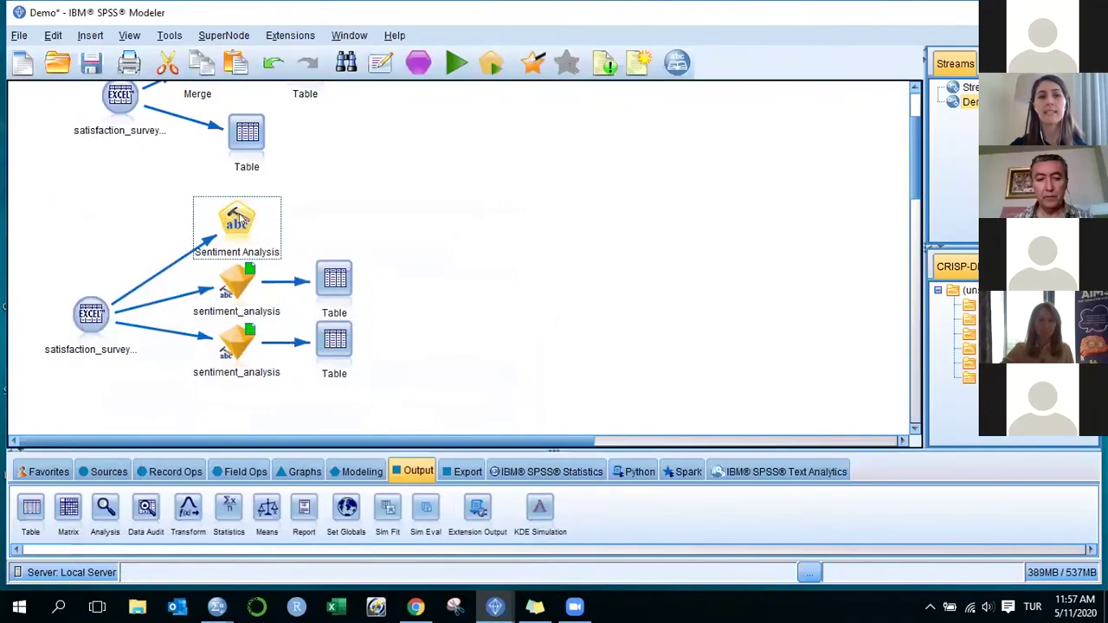
pyautogui.doubleClick(237, 216)
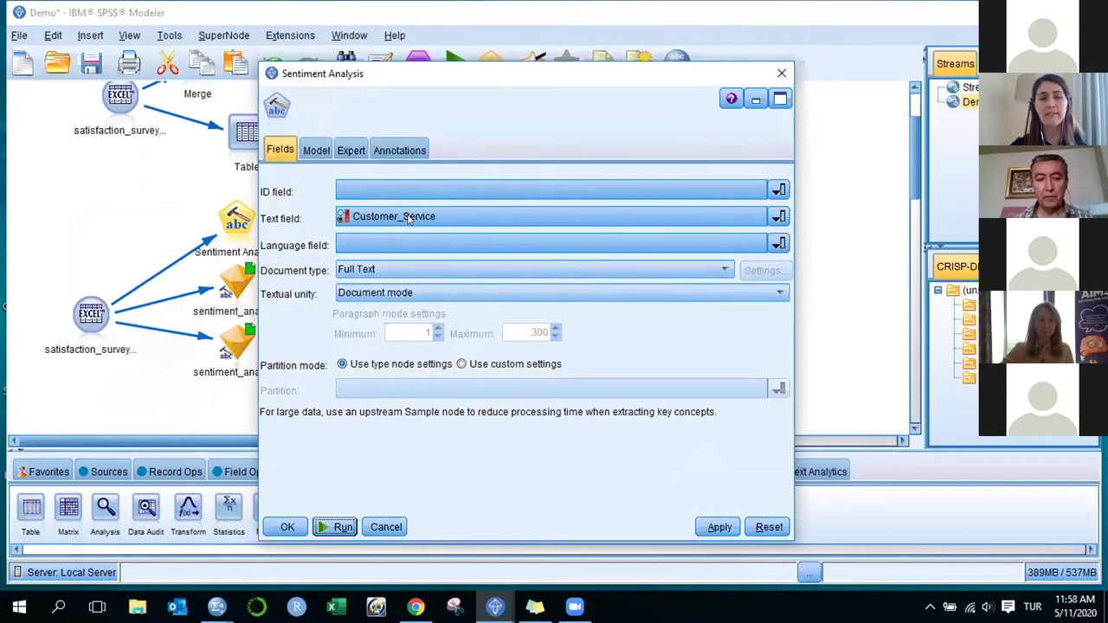
pyautogui.click(384, 269)
pyautogui.click(367, 286)
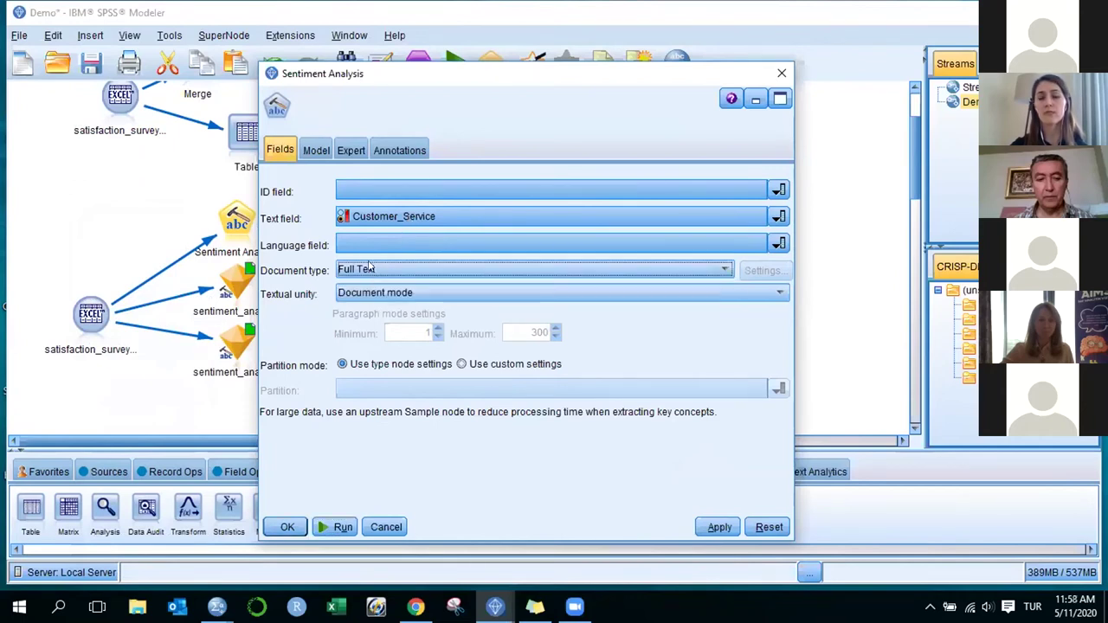
pyautogui.click(317, 151)
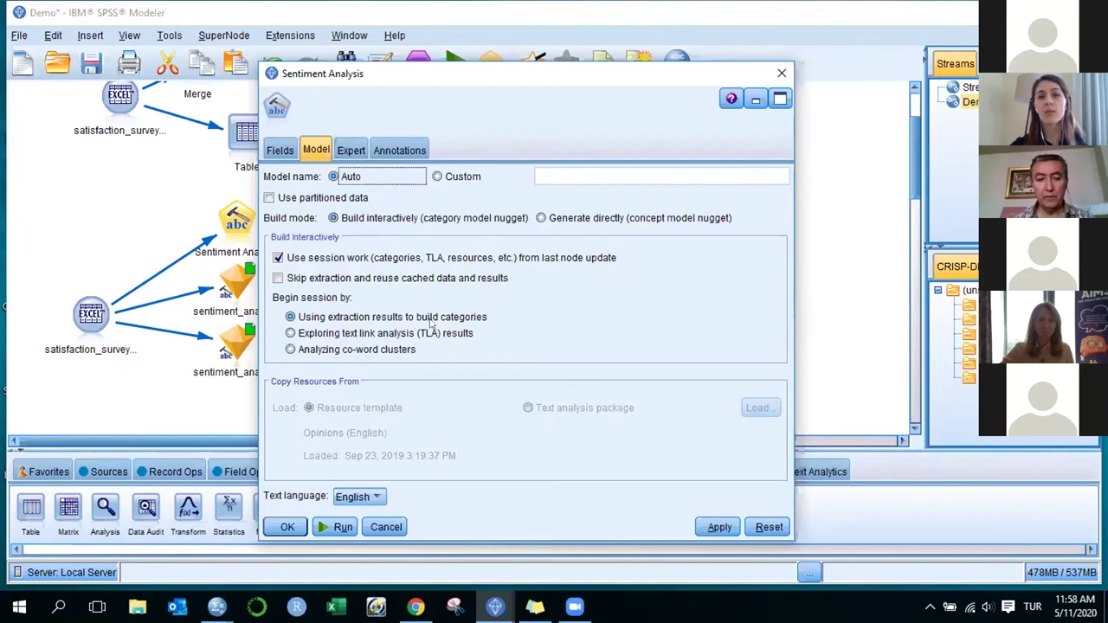
pyautogui.click(783, 73)
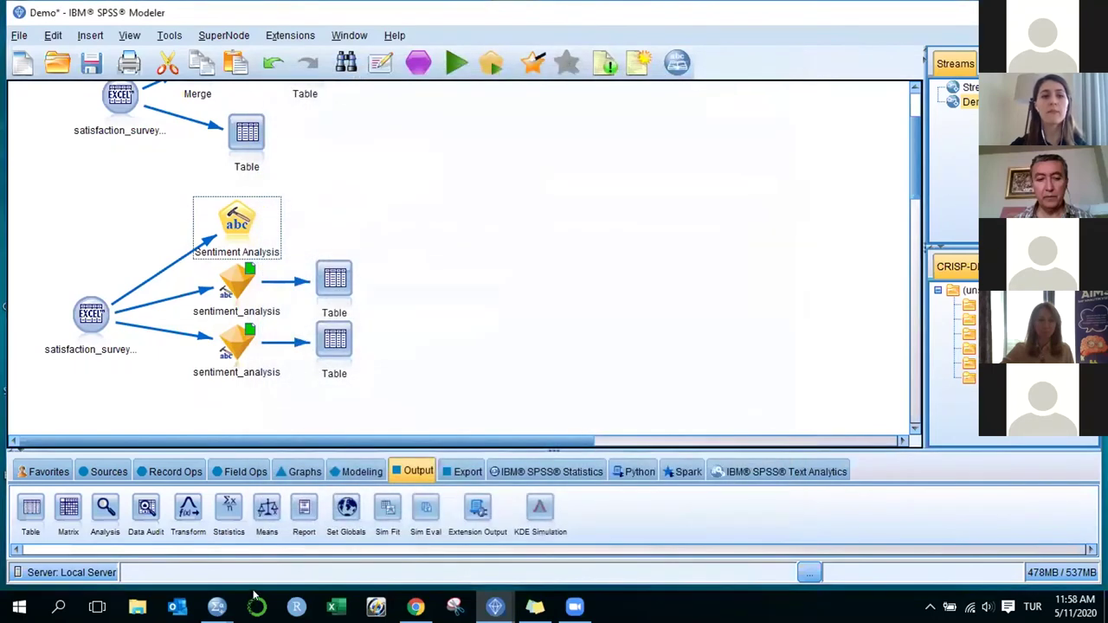
# Switch to the Customer_Service Interactive Workbench and display the comments matching the money and price descriptors
pyautogui.moveTo(498, 595)
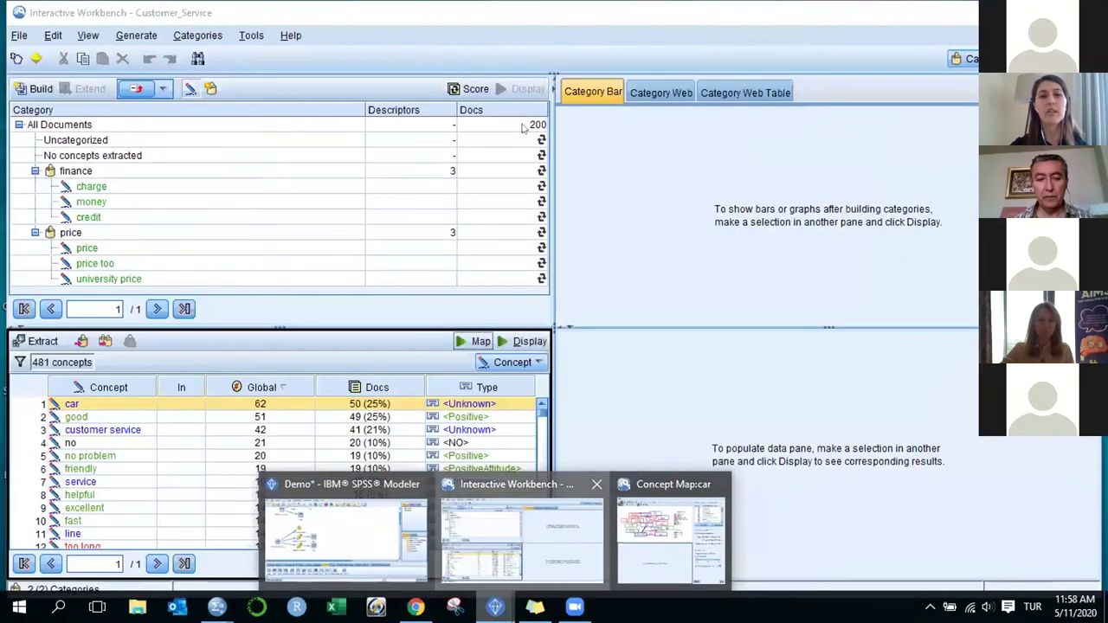
pyautogui.click(525, 488)
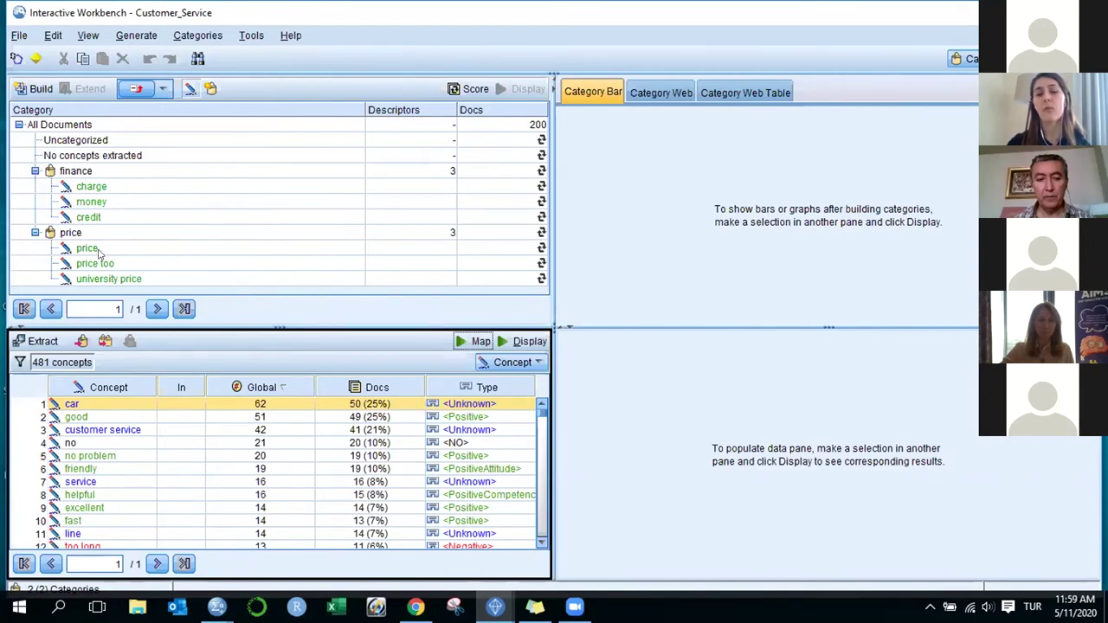
pyautogui.click(102, 203)
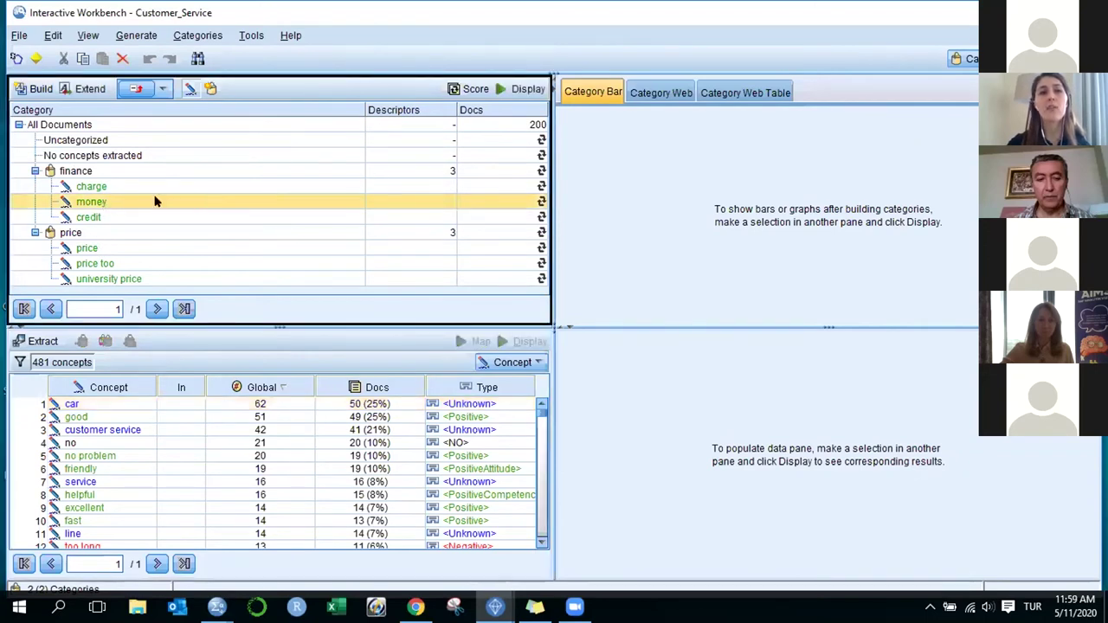
pyautogui.click(521, 89)
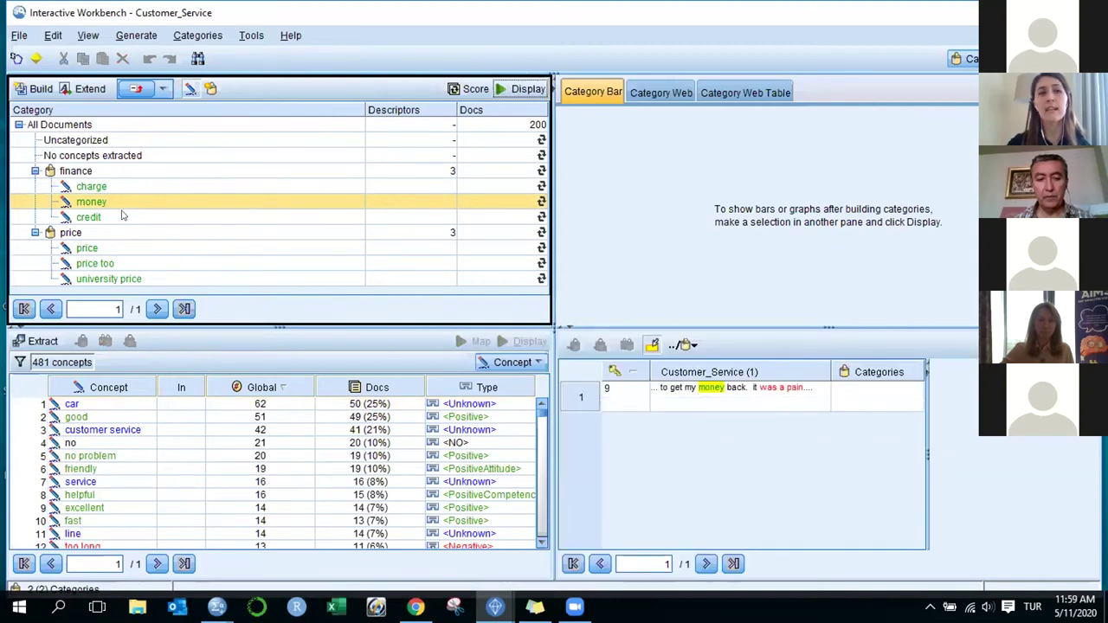
pyautogui.click(749, 412)
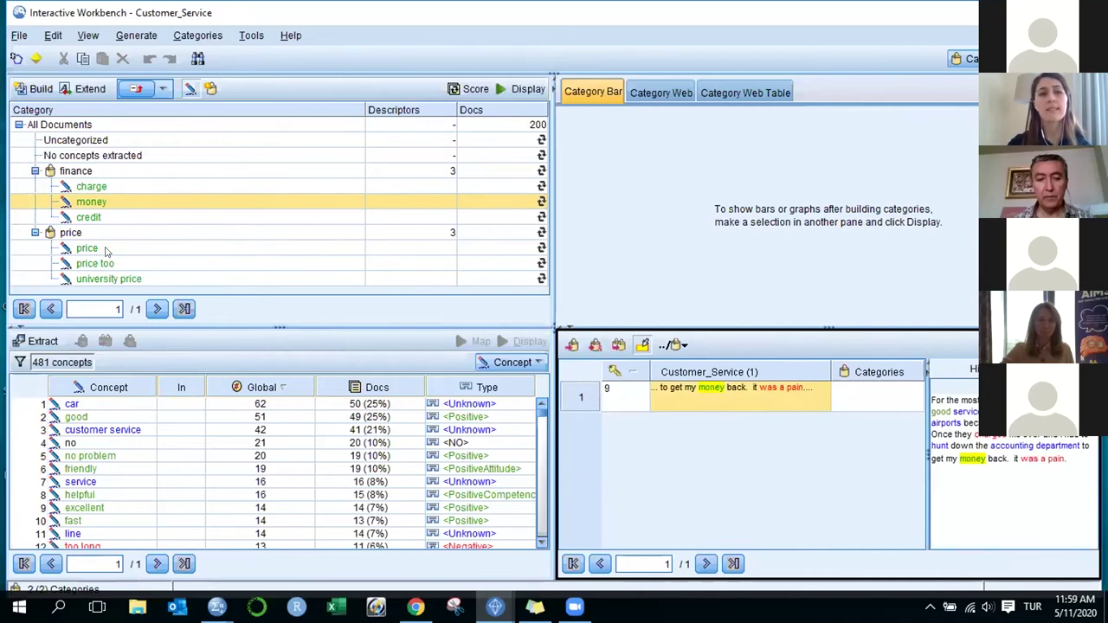
pyautogui.click(97, 251)
pyautogui.click(524, 89)
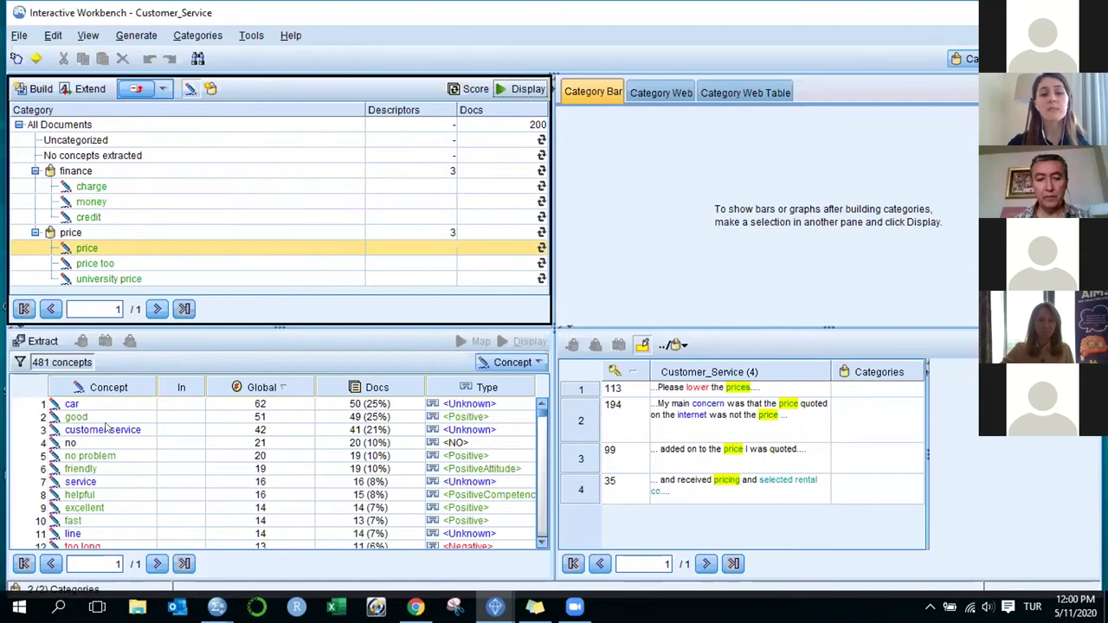
# Examine the extracted concepts such as car and good, checking their underlying terms, global and document counts, and types
pyautogui.moveTo(104, 425)
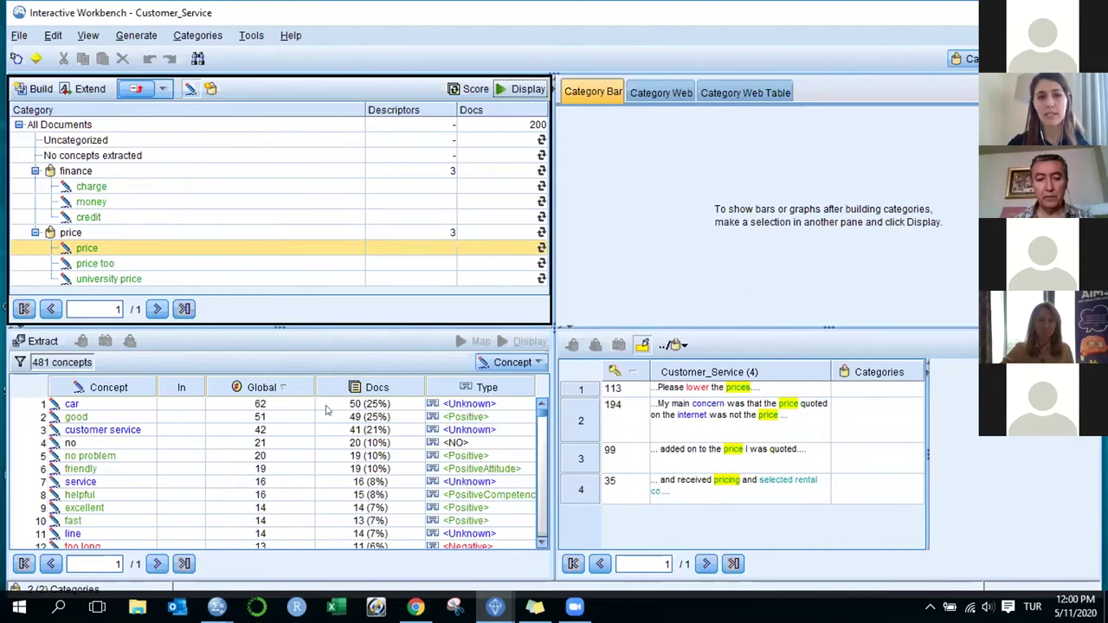
pyautogui.click(147, 407)
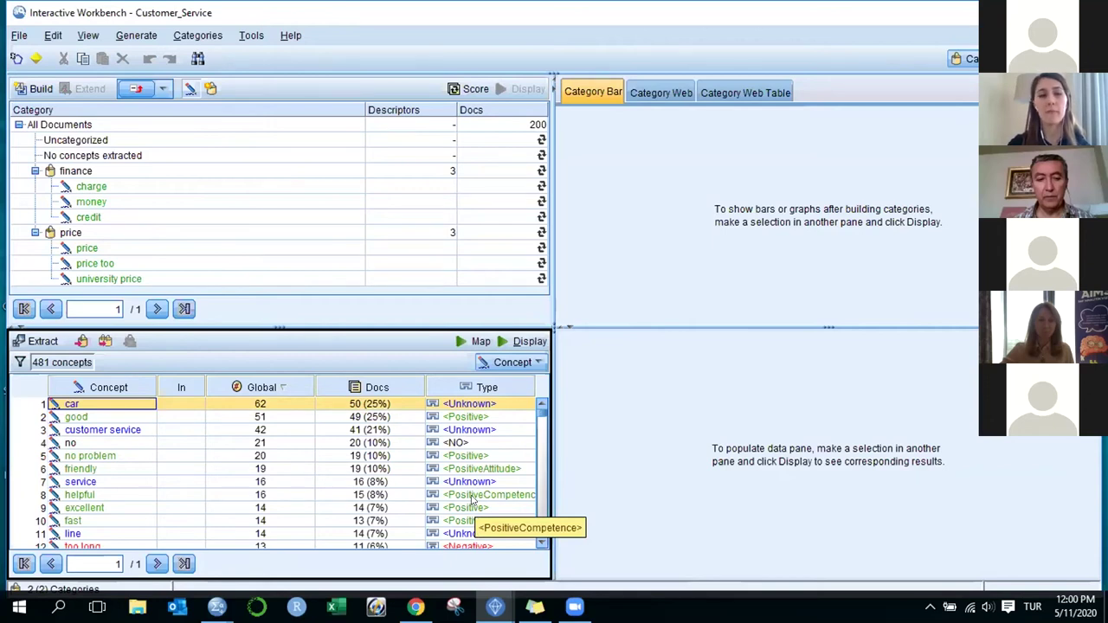
pyautogui.moveTo(77, 407)
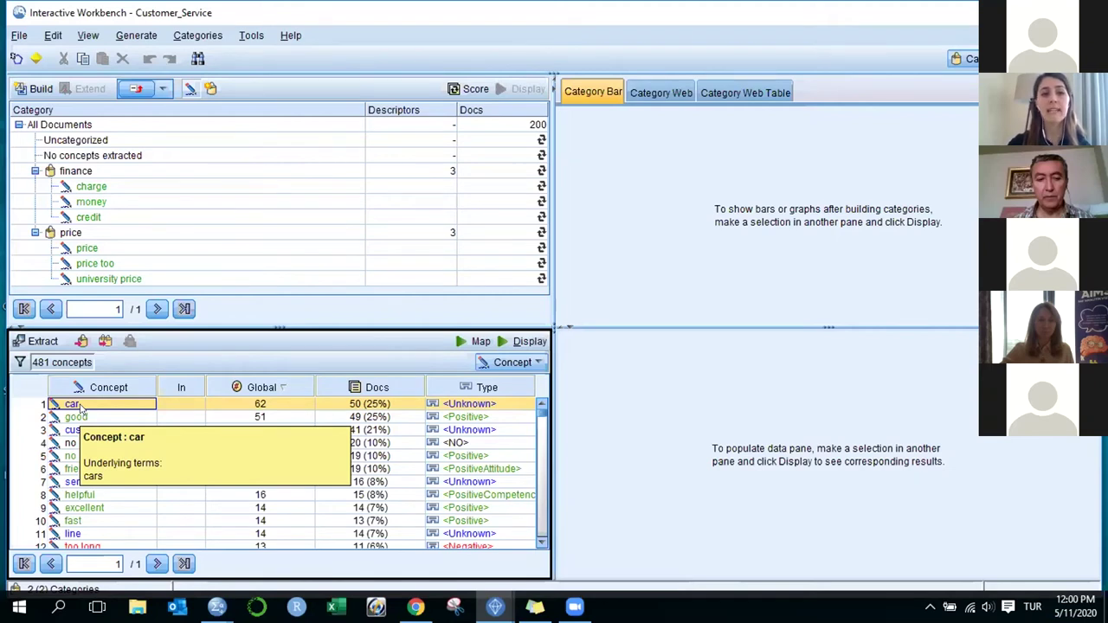
pyautogui.click(207, 407)
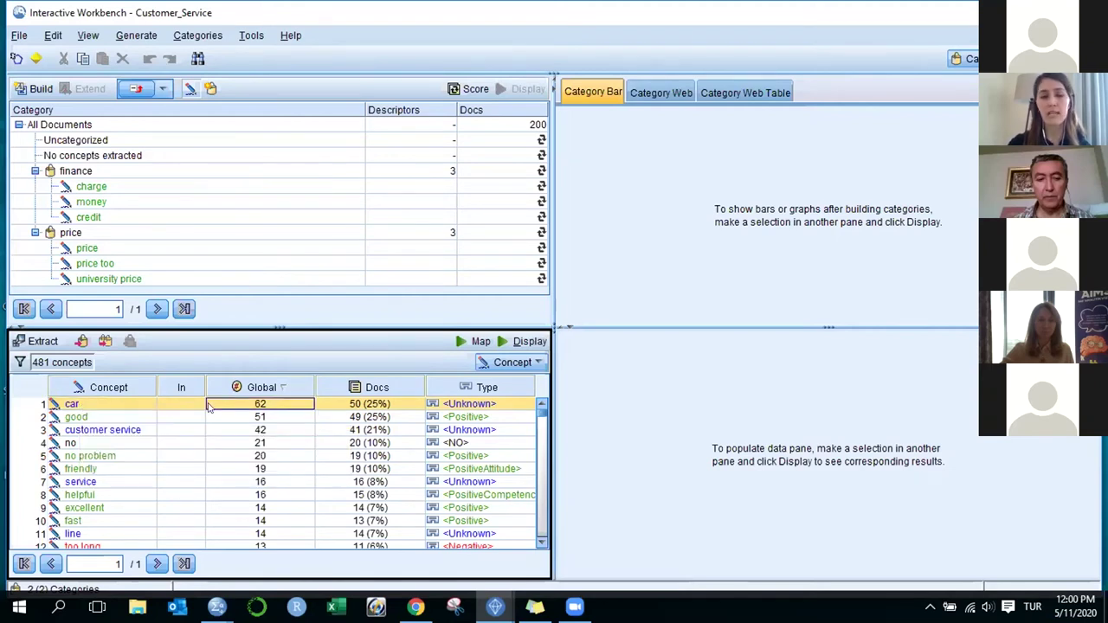
pyautogui.click(338, 404)
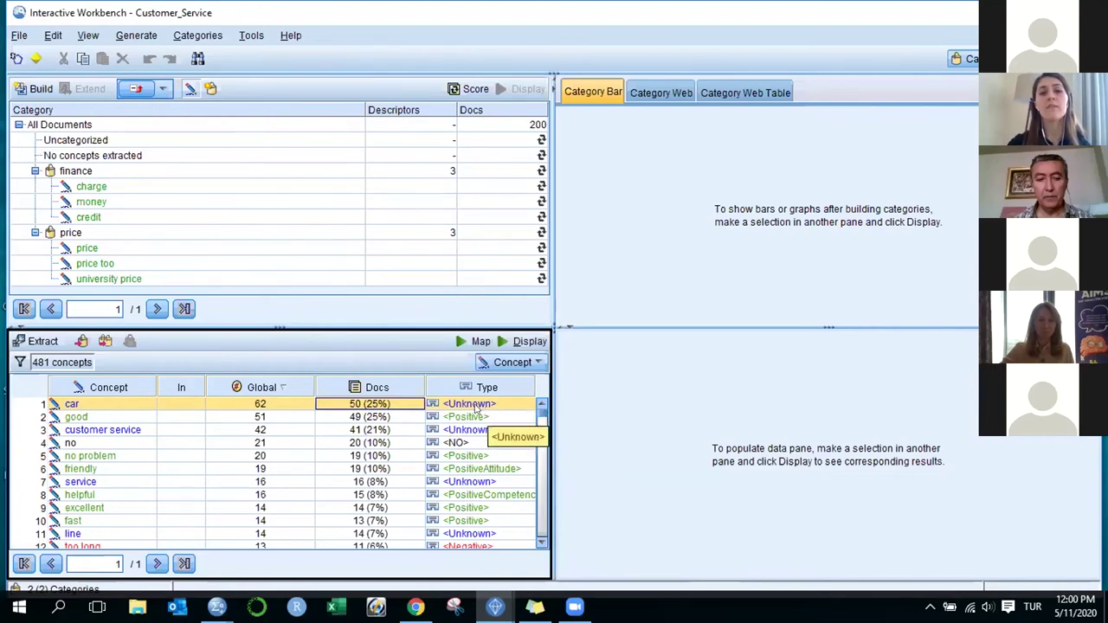
pyautogui.click(83, 420)
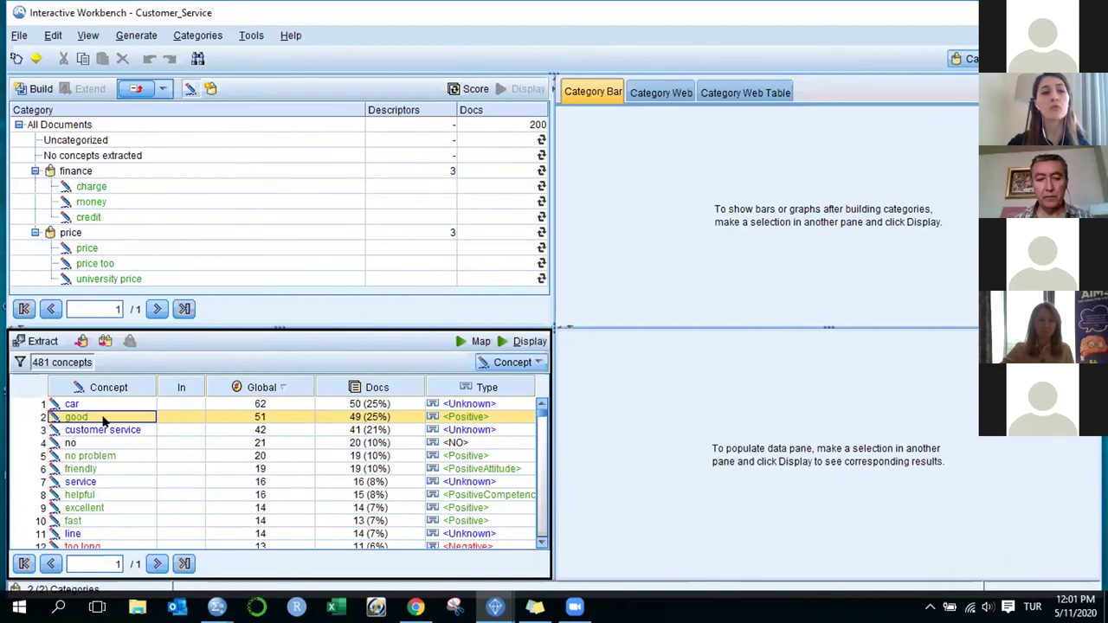
pyautogui.click(489, 424)
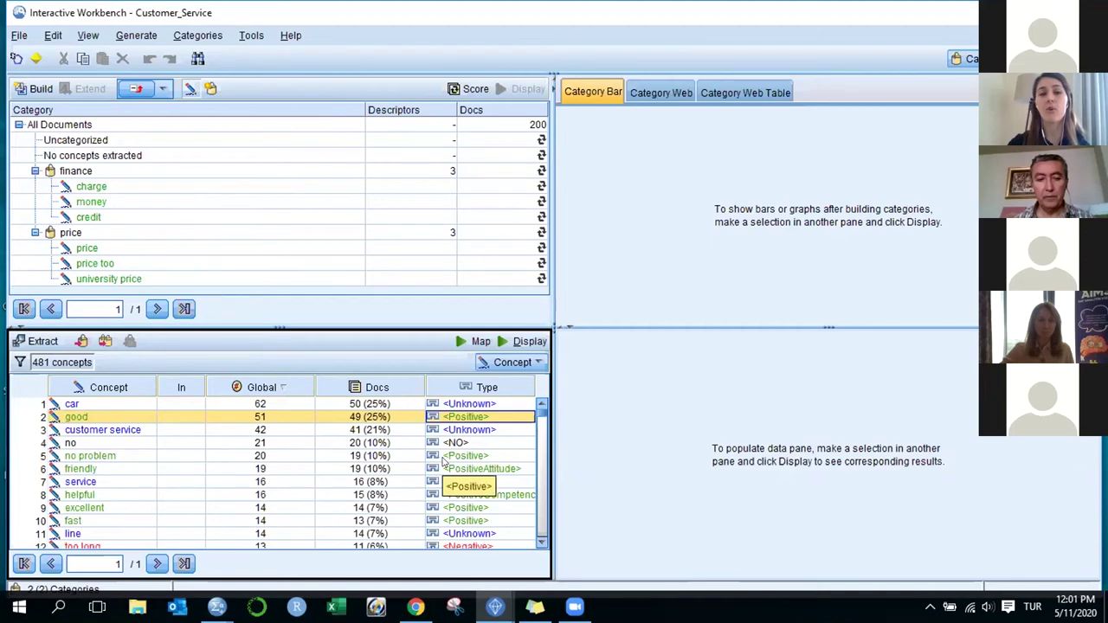
pyautogui.scroll(-1, 443, 463)
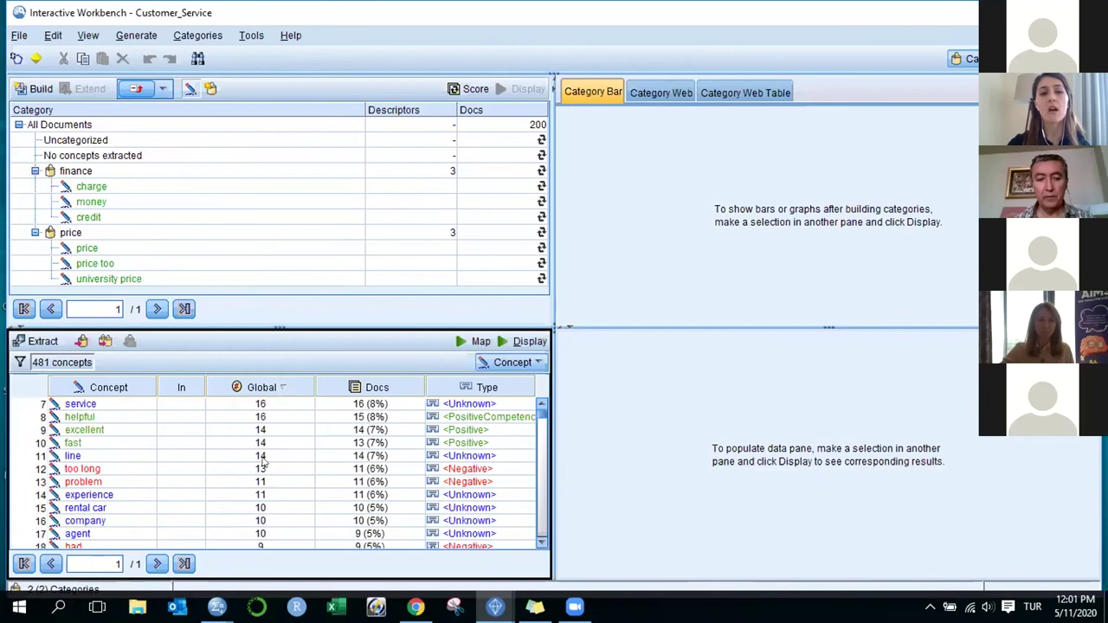
# Examine the negative concepts too long and problem, plus the less frequent concepts further down the extraction results
pyautogui.scroll(-1, 264, 468)
pyautogui.click(99, 431)
pyautogui.click(99, 443)
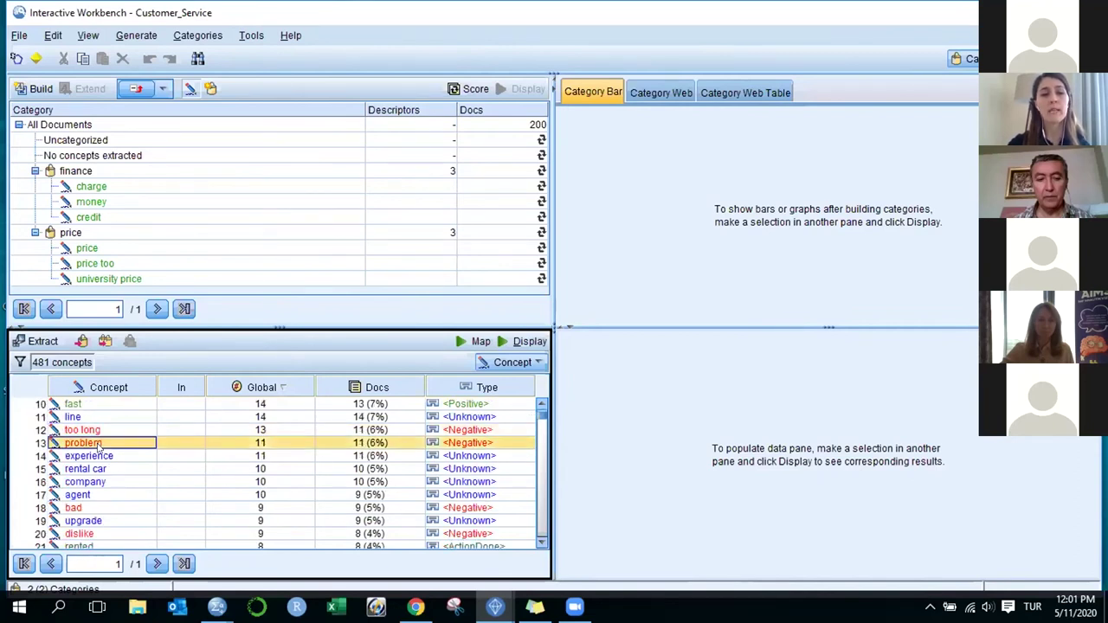
pyautogui.click(106, 431)
pyautogui.click(105, 443)
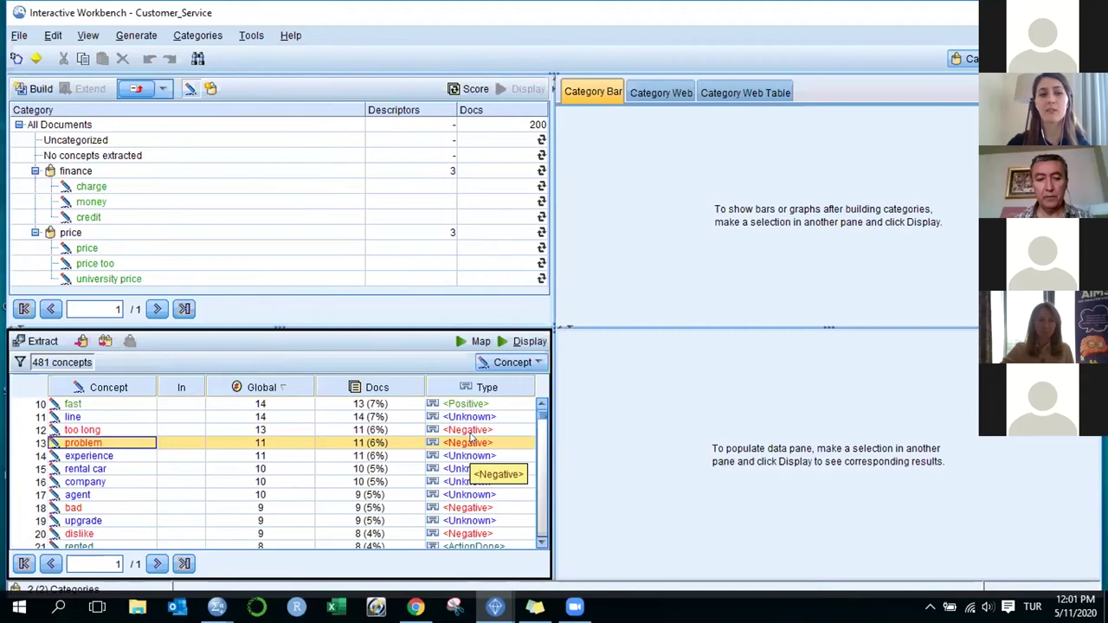
pyautogui.click(130, 430)
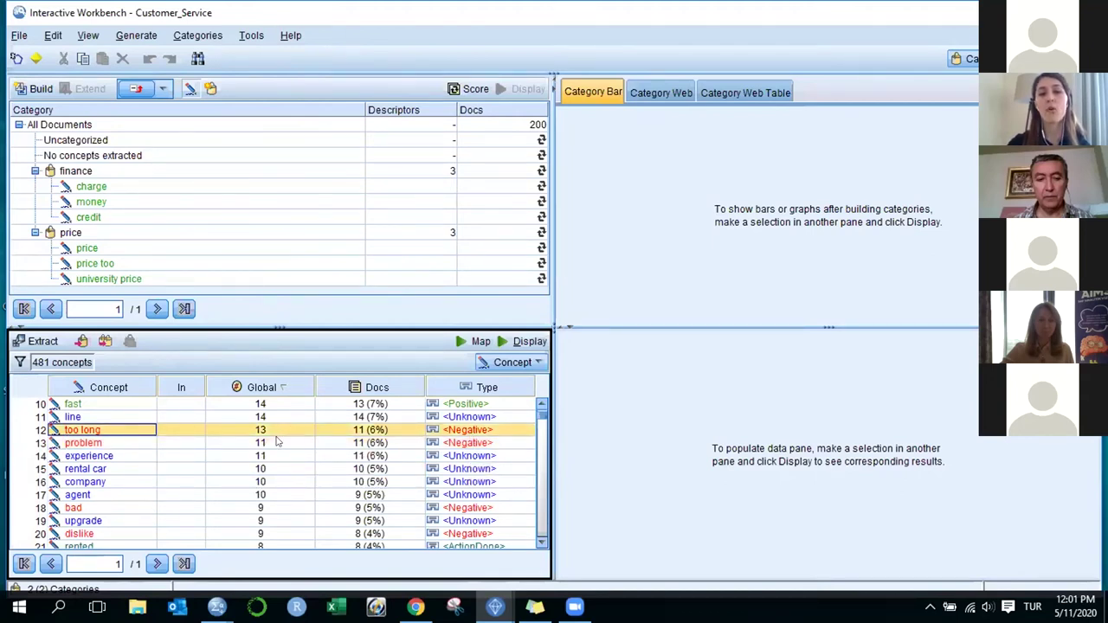
pyautogui.scroll(-1, 256, 498)
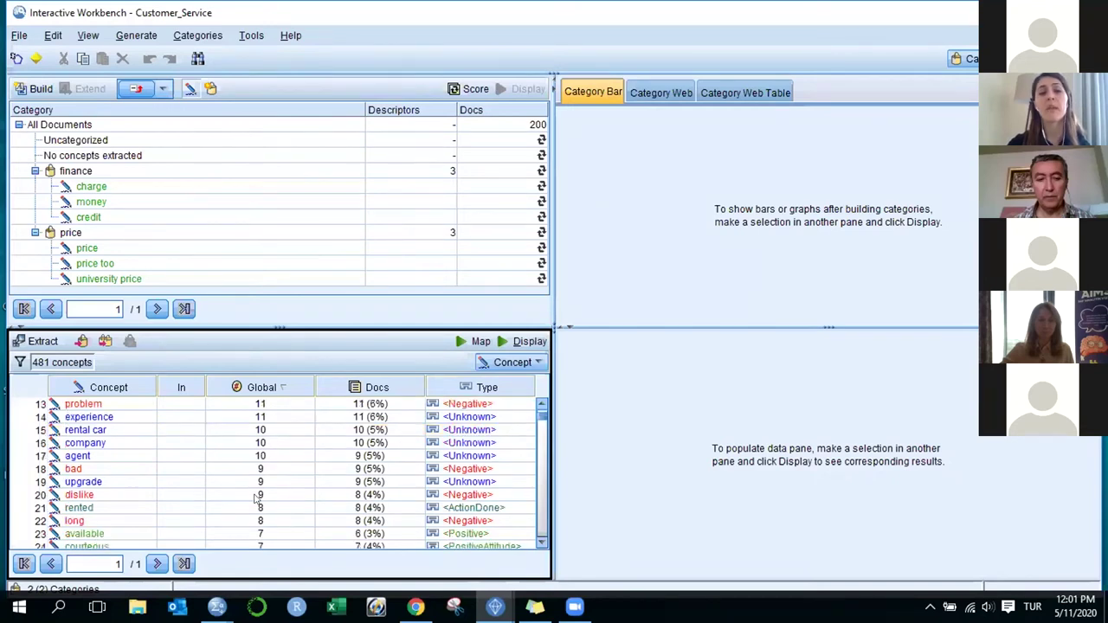
pyautogui.scroll(-4, 256, 498)
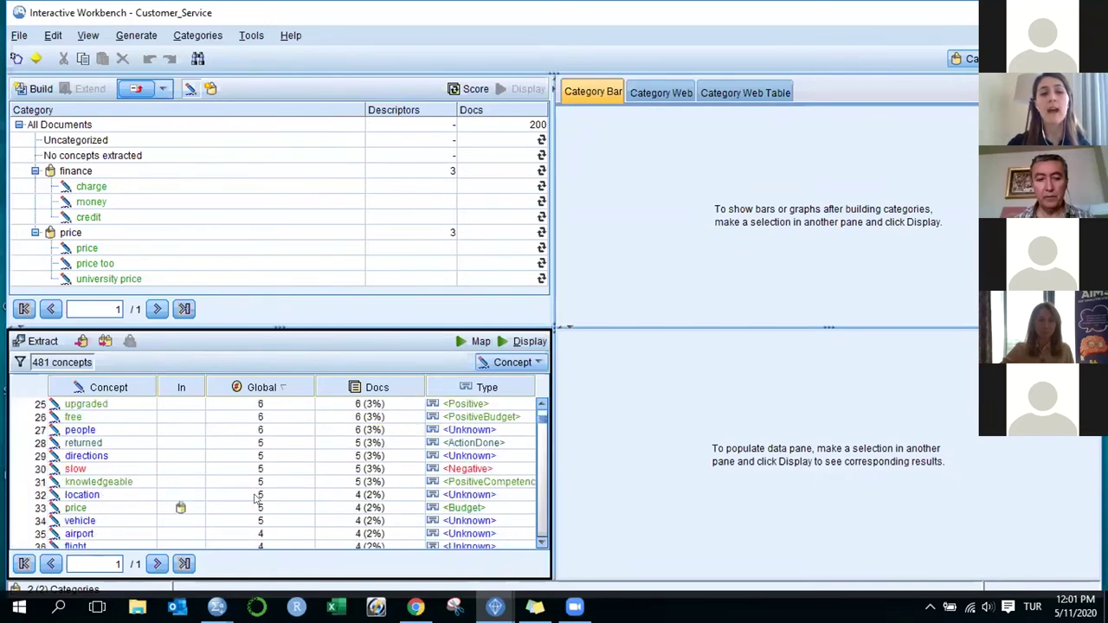
pyautogui.scroll(-1, 256, 498)
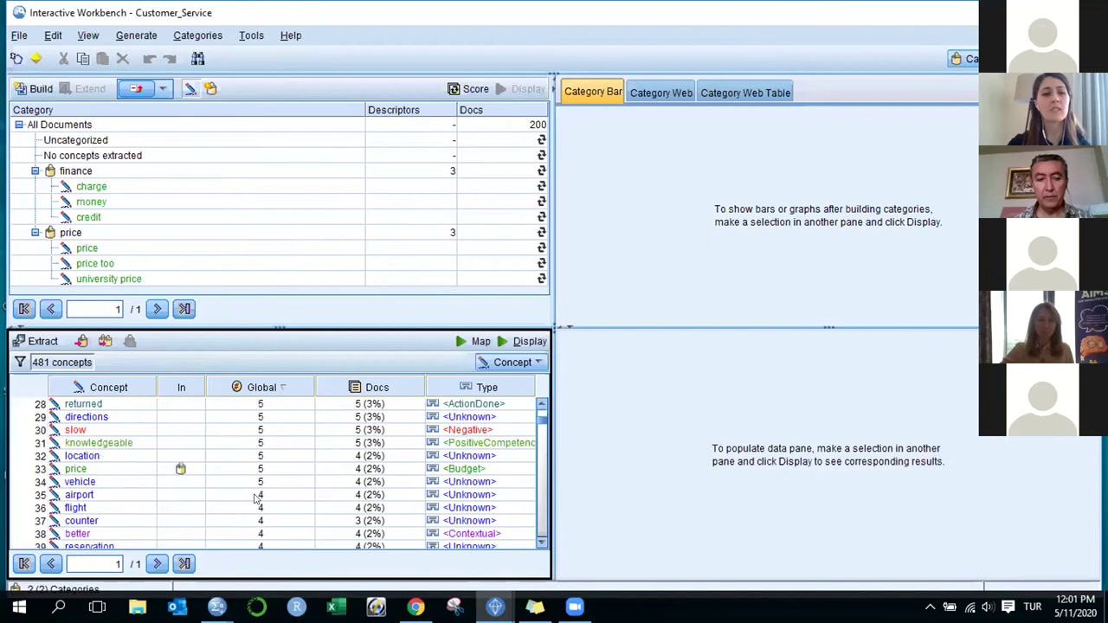
pyautogui.scroll(-8, 256, 498)
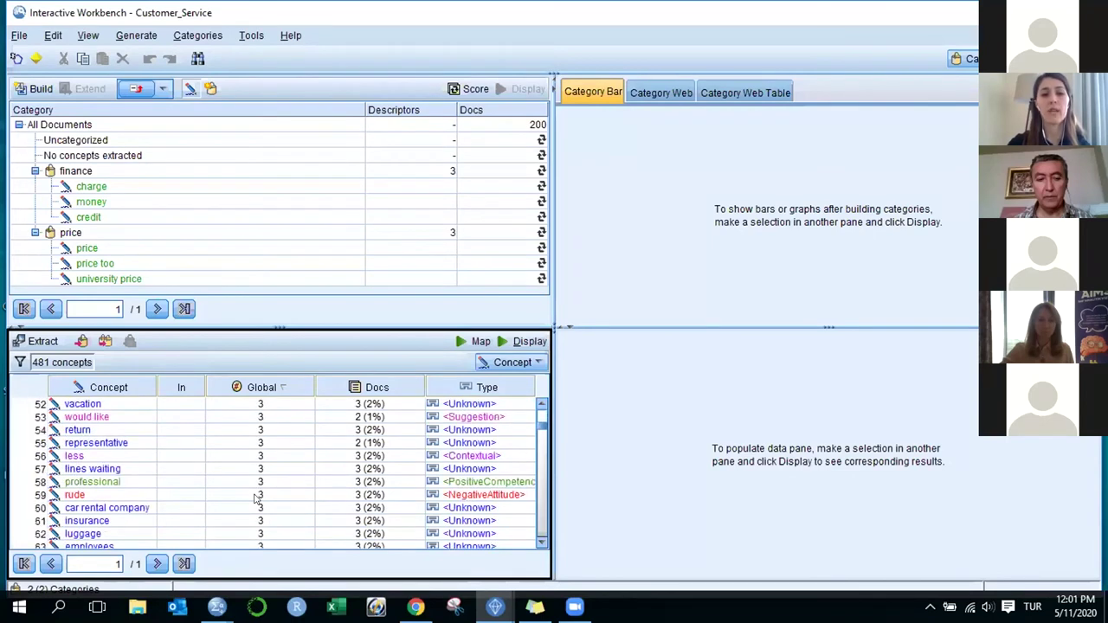
pyautogui.scroll(17, 257, 505)
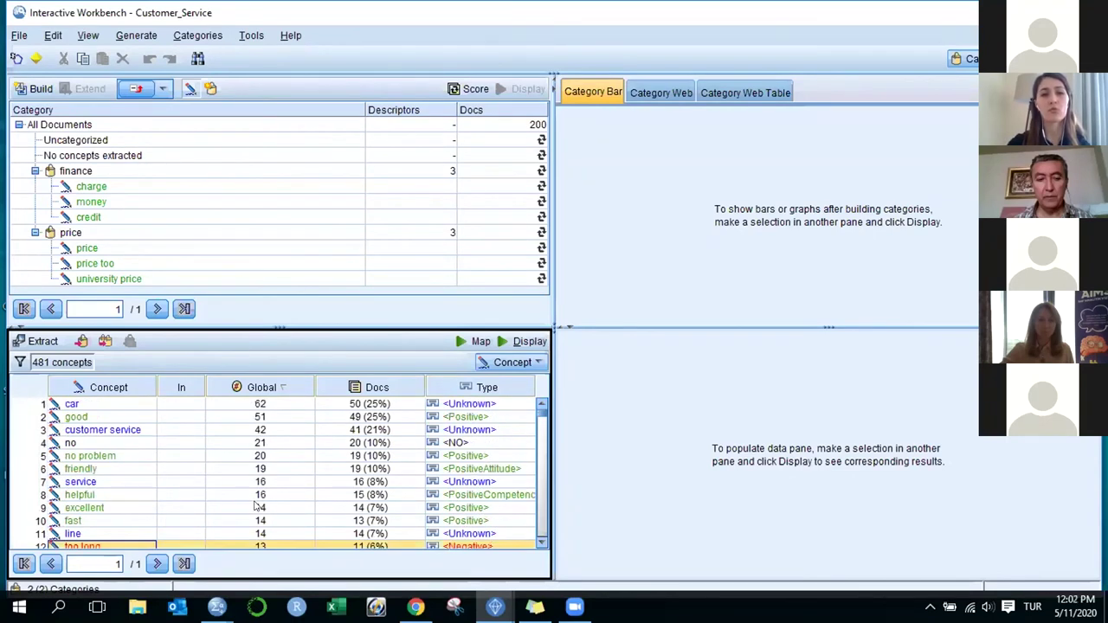
# Bring up the concept map for car at full size, examine its linked concepts and type colors, and return to the workbench
pyautogui.click(108, 405)
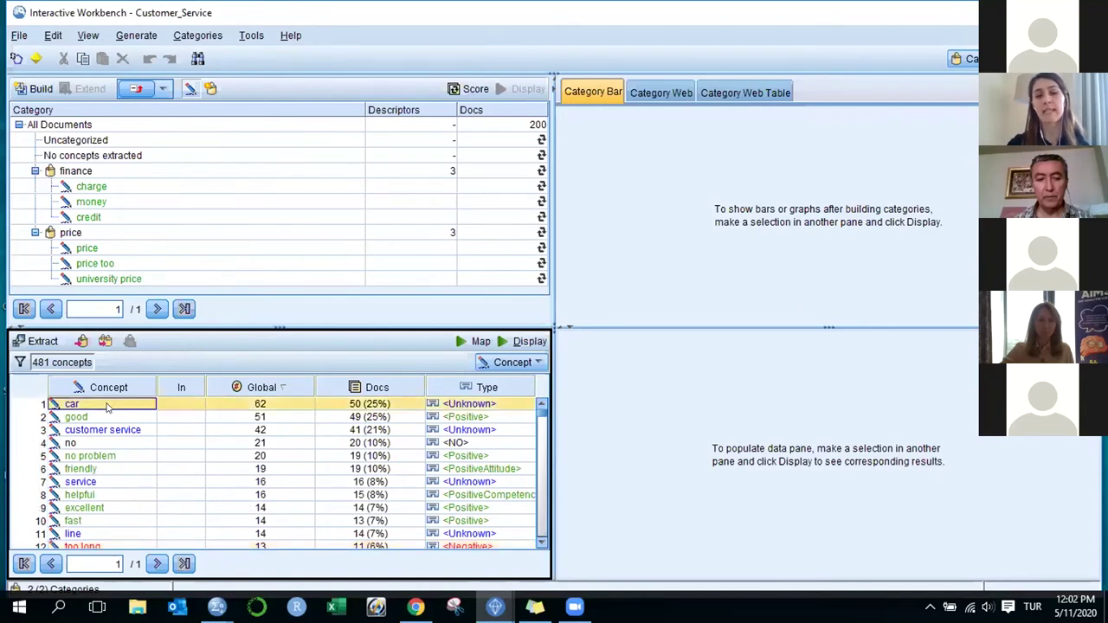
pyautogui.moveTo(144, 515)
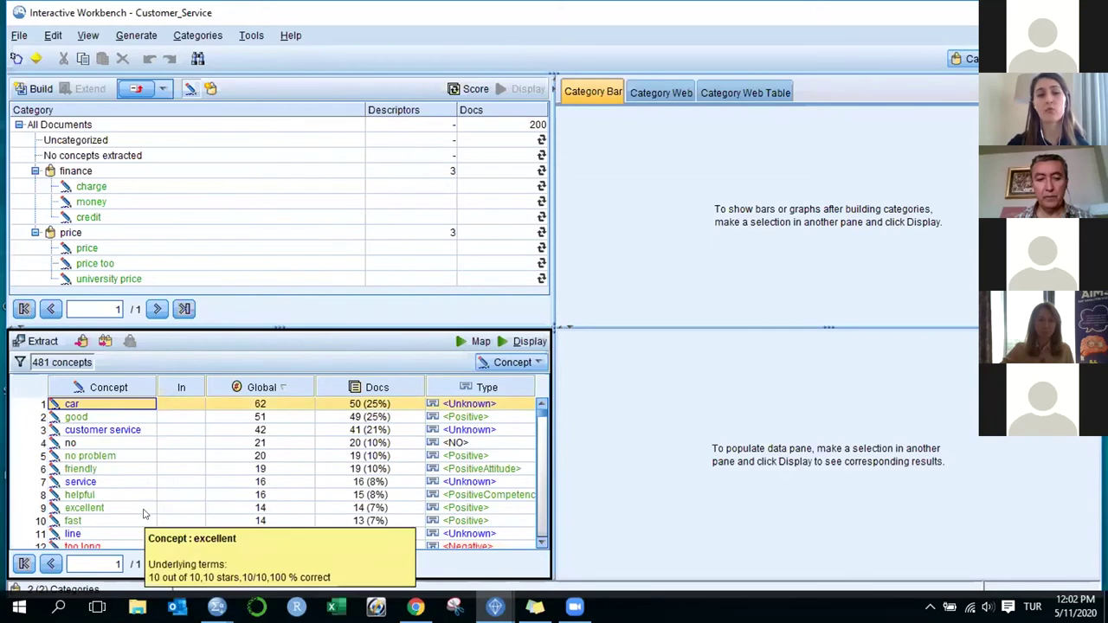
pyautogui.moveTo(135, 472)
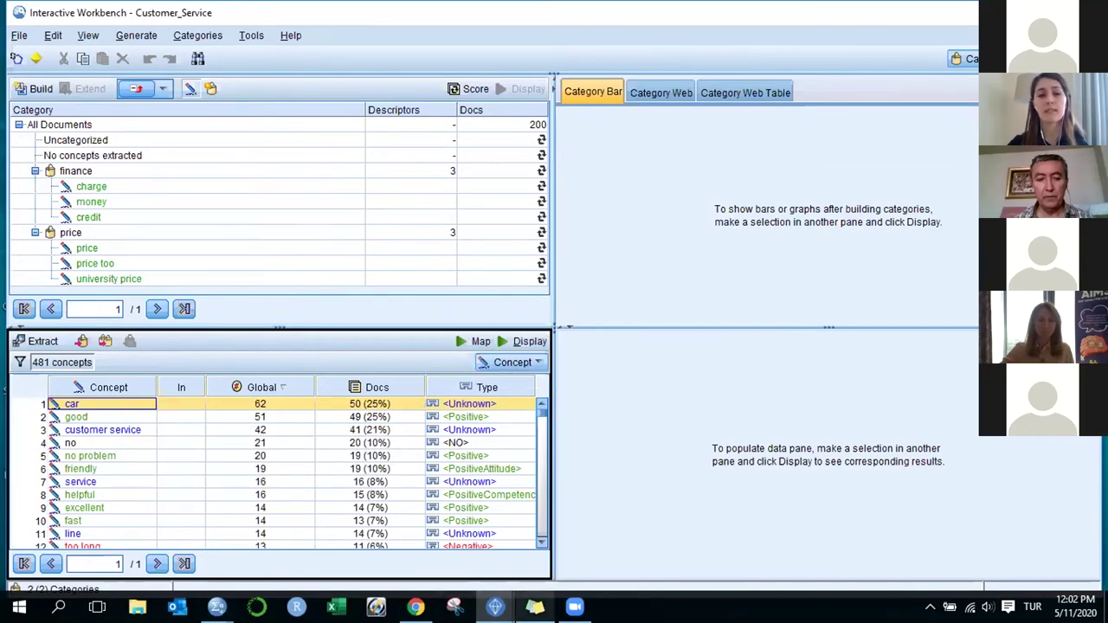
pyautogui.moveTo(498, 606)
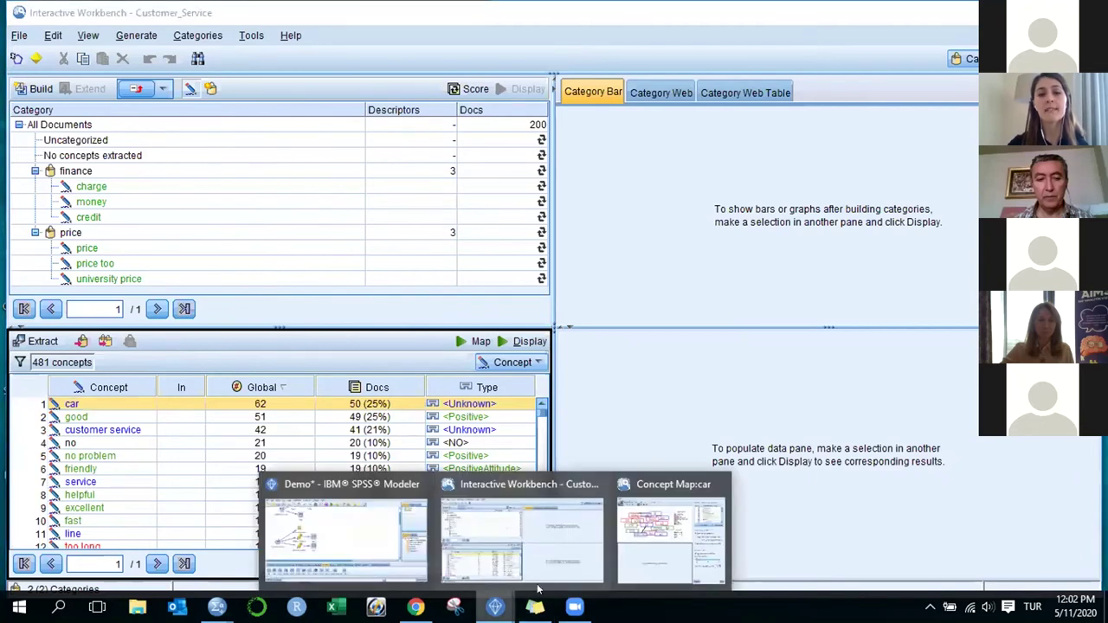
pyautogui.click(663, 496)
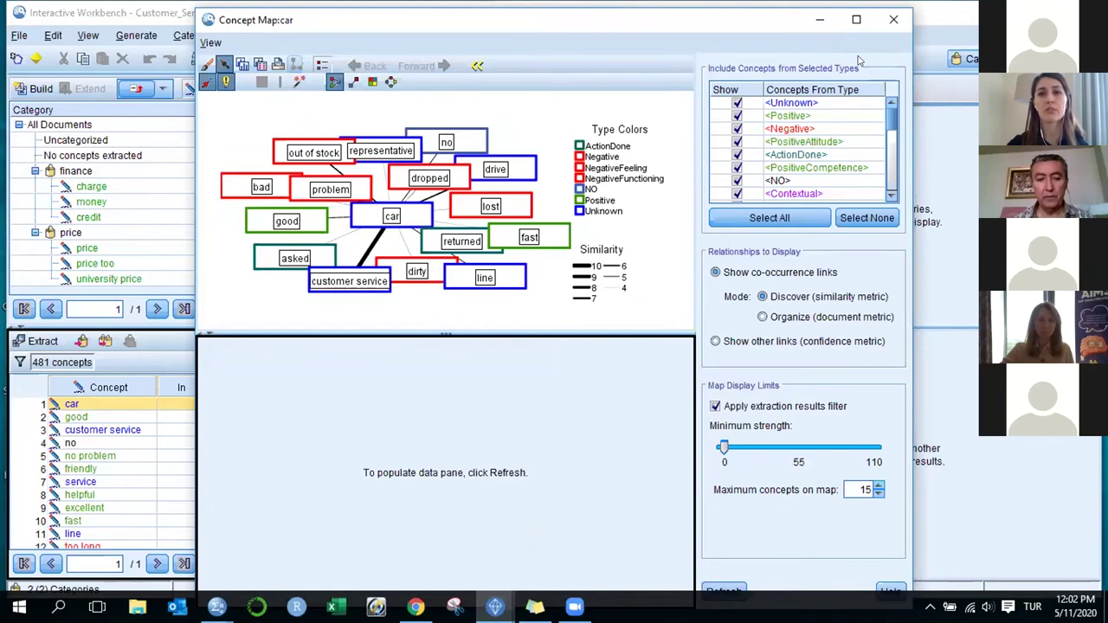
pyautogui.press('super+Up')
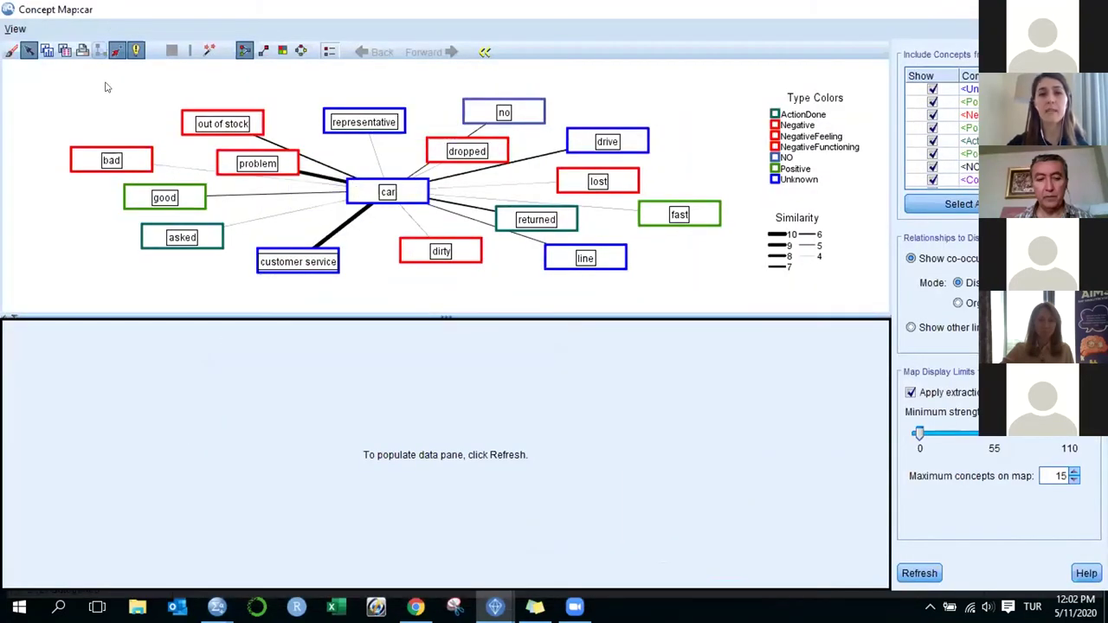
pyautogui.moveTo(330, 239)
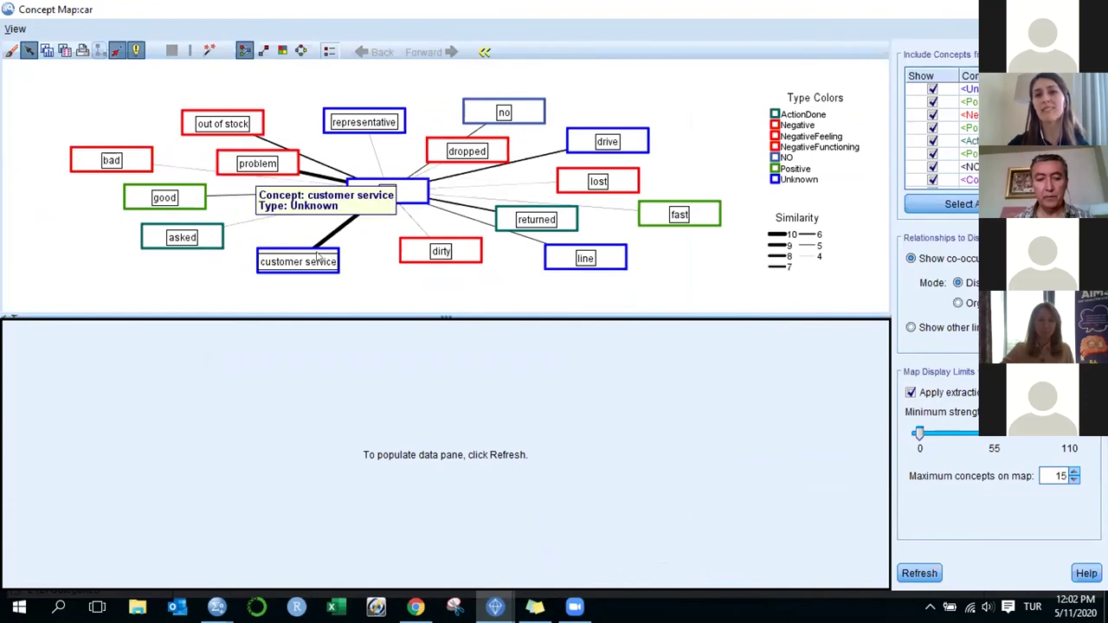
pyautogui.click(806, 169)
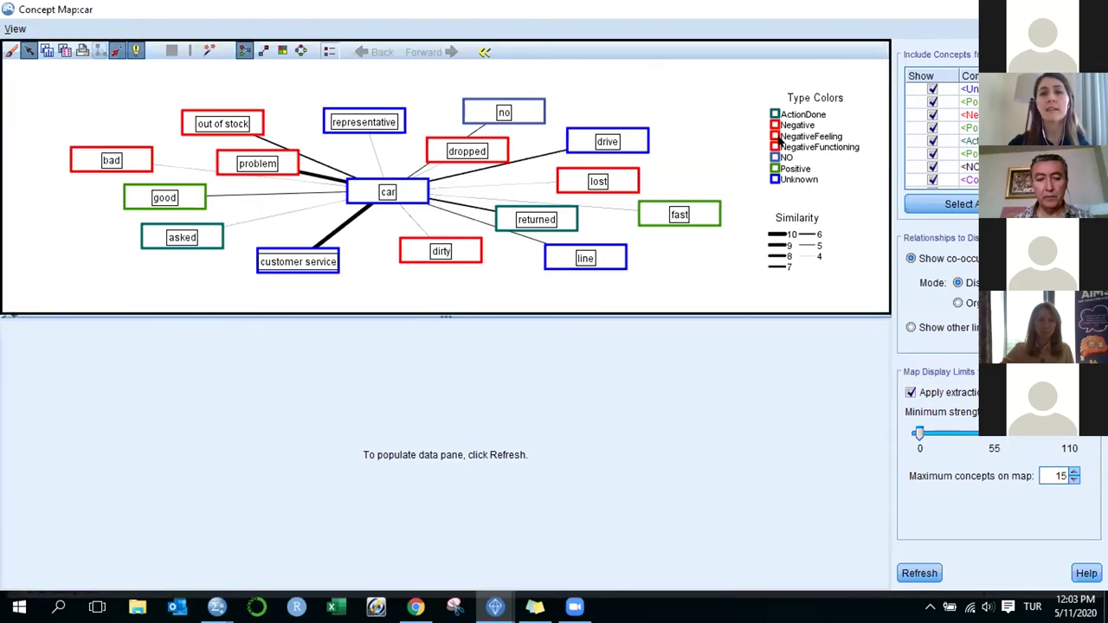
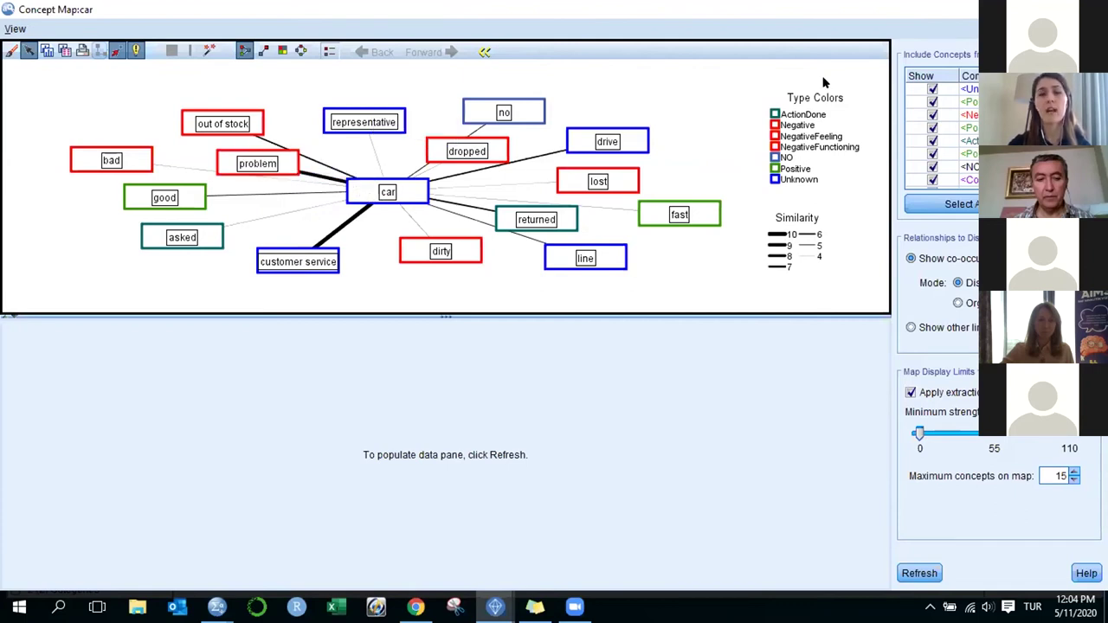
pyautogui.click(1049, 9)
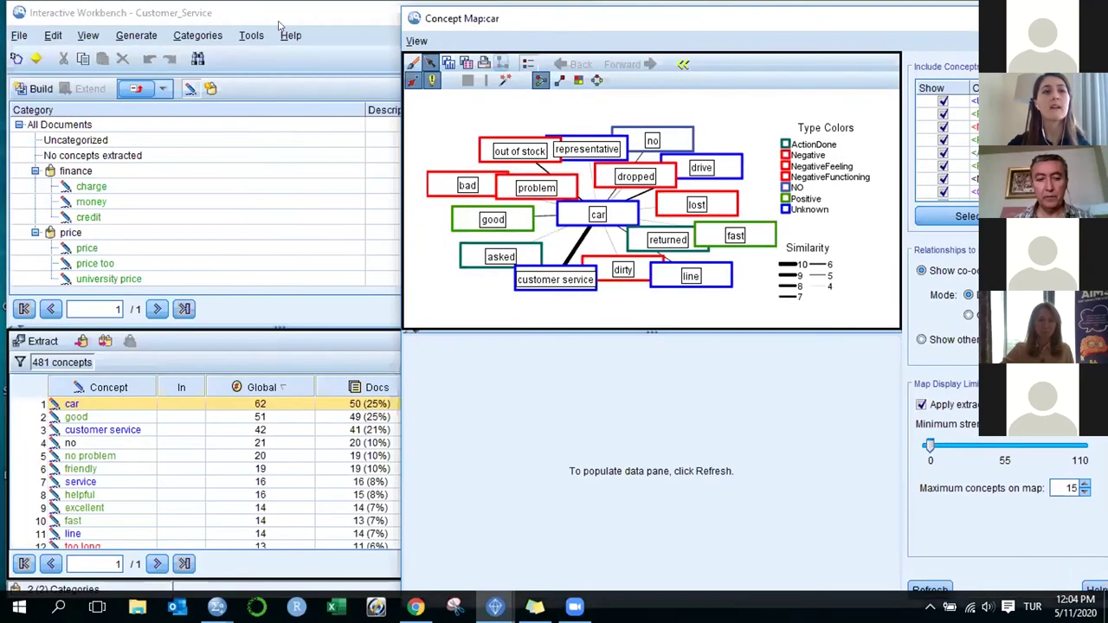
pyautogui.click(280, 28)
# Map the customer service concept, examine its related concepts at full size, and close the map
pyautogui.click(94, 431)
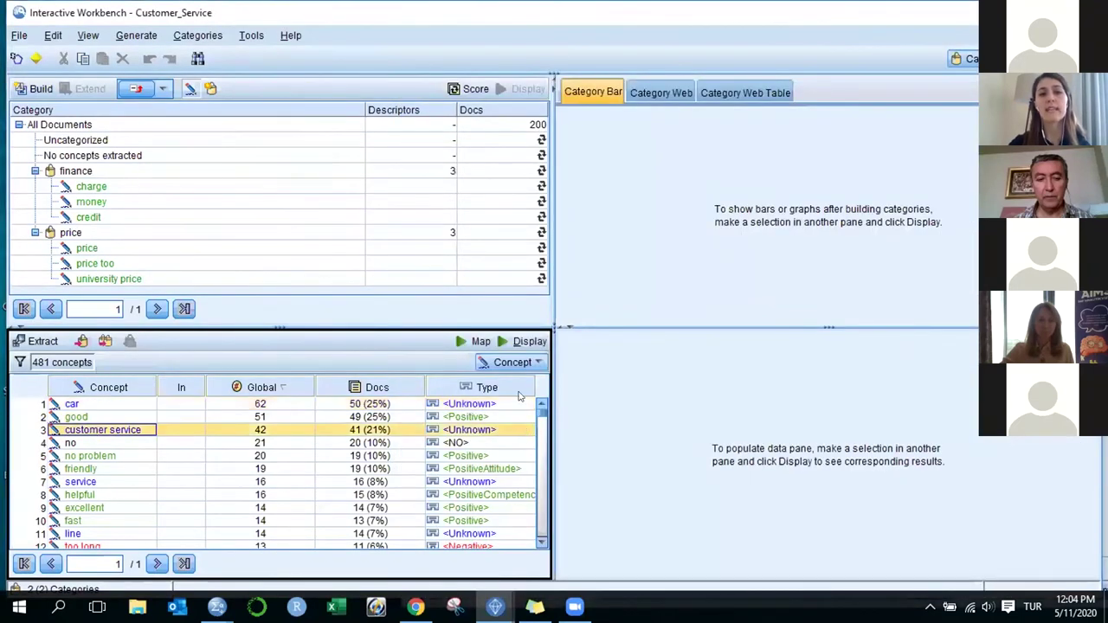
pyautogui.click(460, 344)
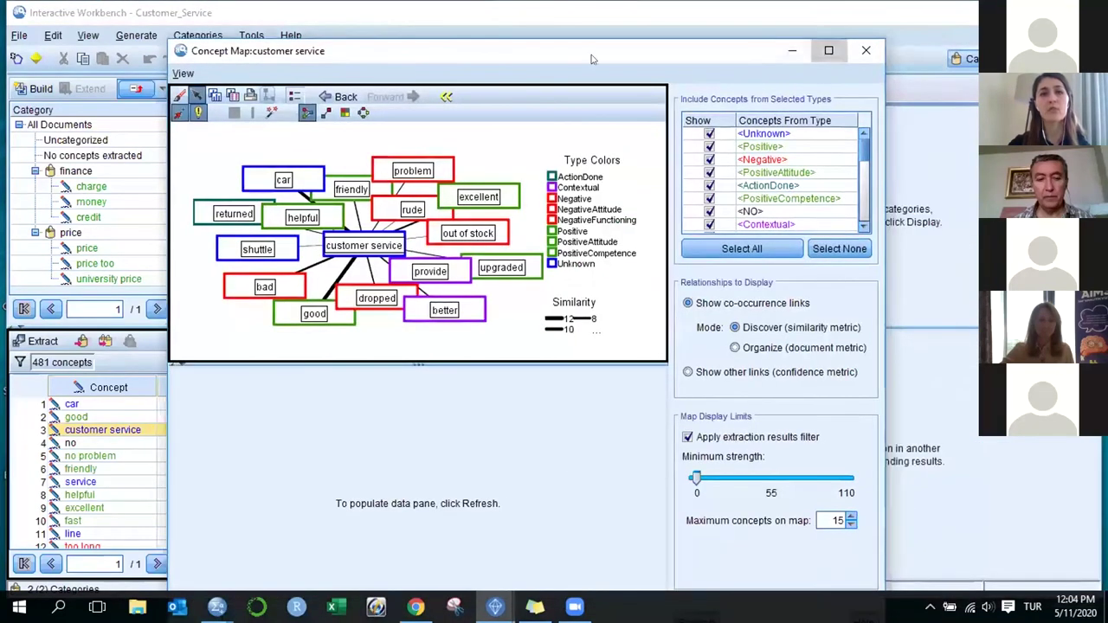
pyautogui.doubleClick(592, 59)
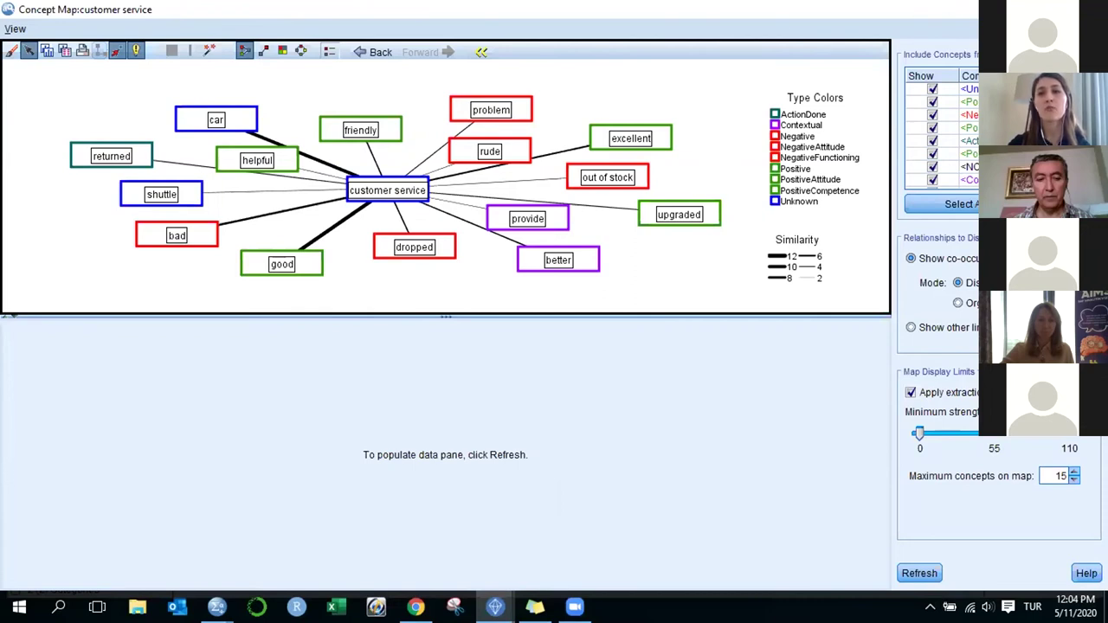
pyautogui.hotkey('alt', 'F4')
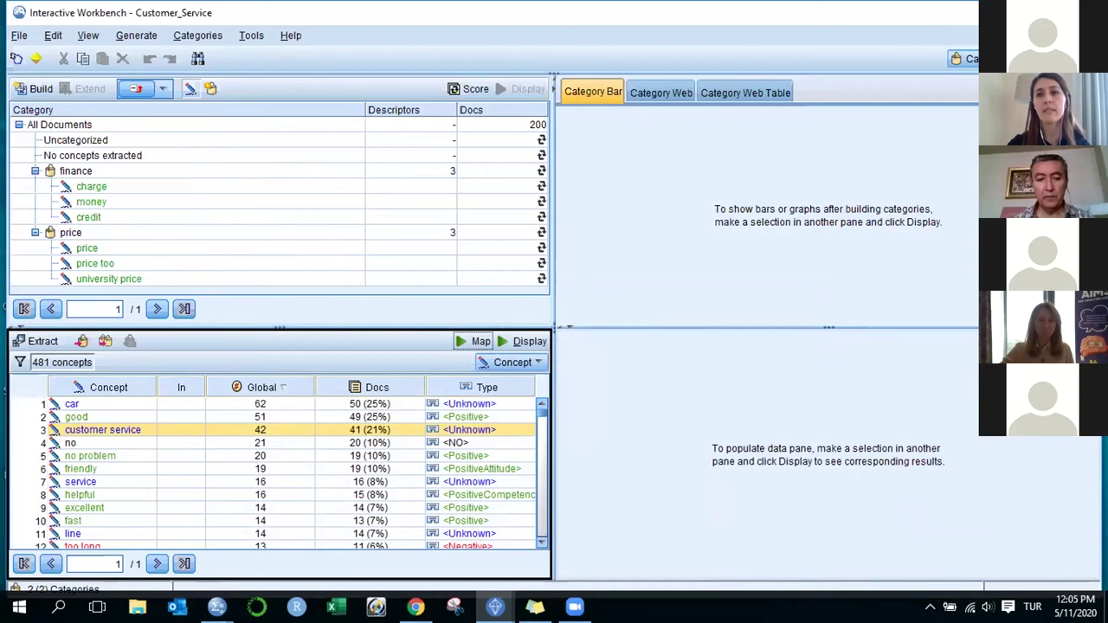
# Switch the workbench to the text link analysis view and examine the concept web for the <Unknown> + <Positive> type pattern
pyautogui.click(963, 58)
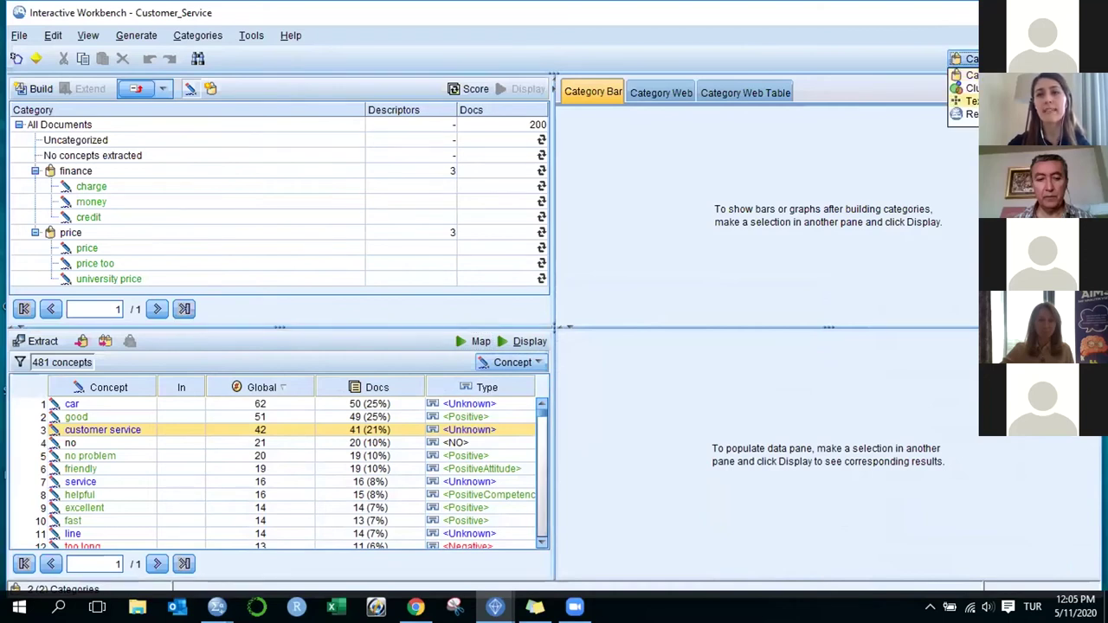
pyautogui.click(963, 99)
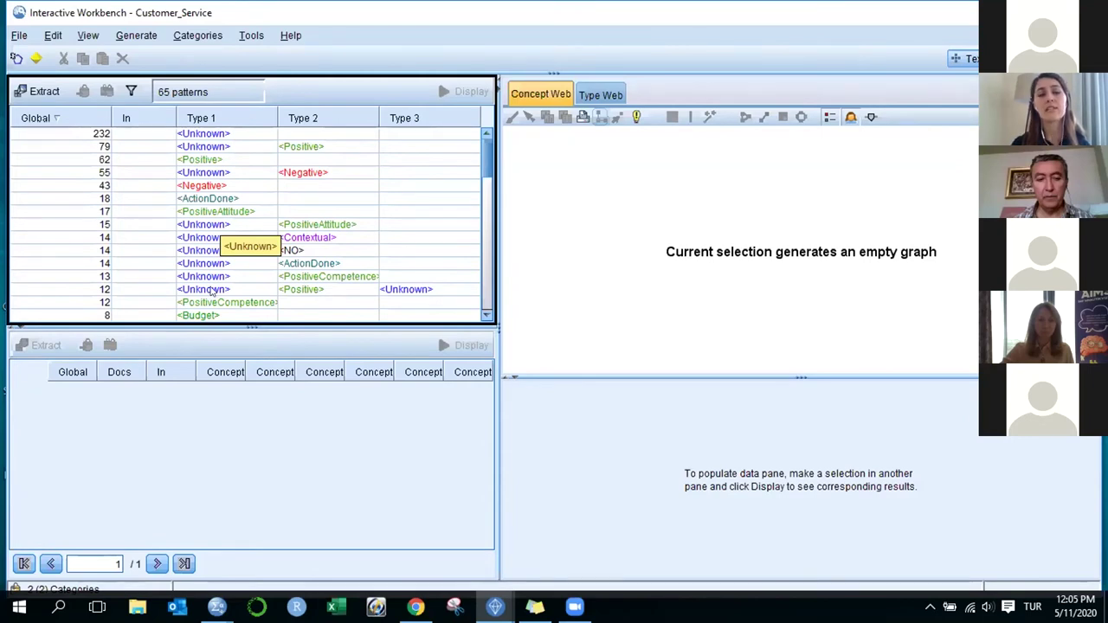
pyautogui.click(232, 148)
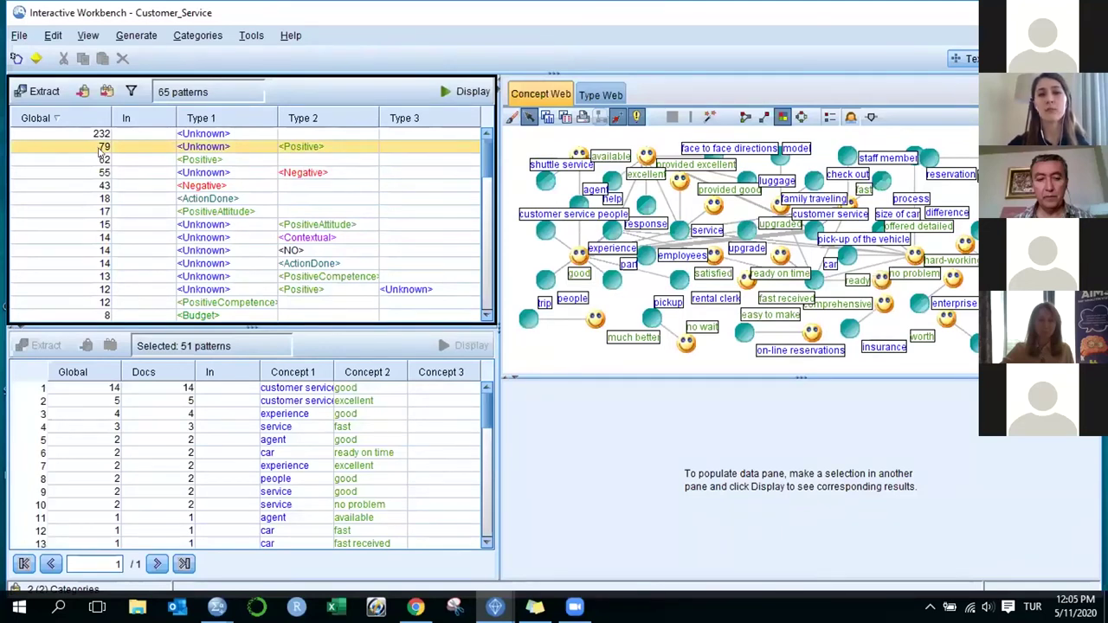
pyautogui.moveTo(772, 245)
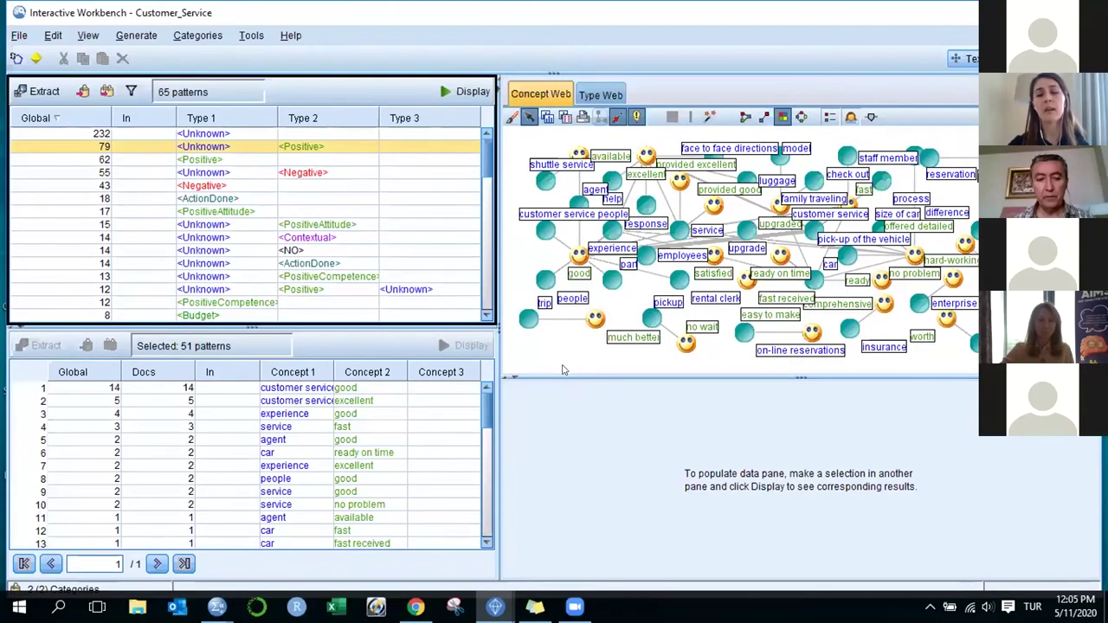
pyautogui.moveTo(596, 323)
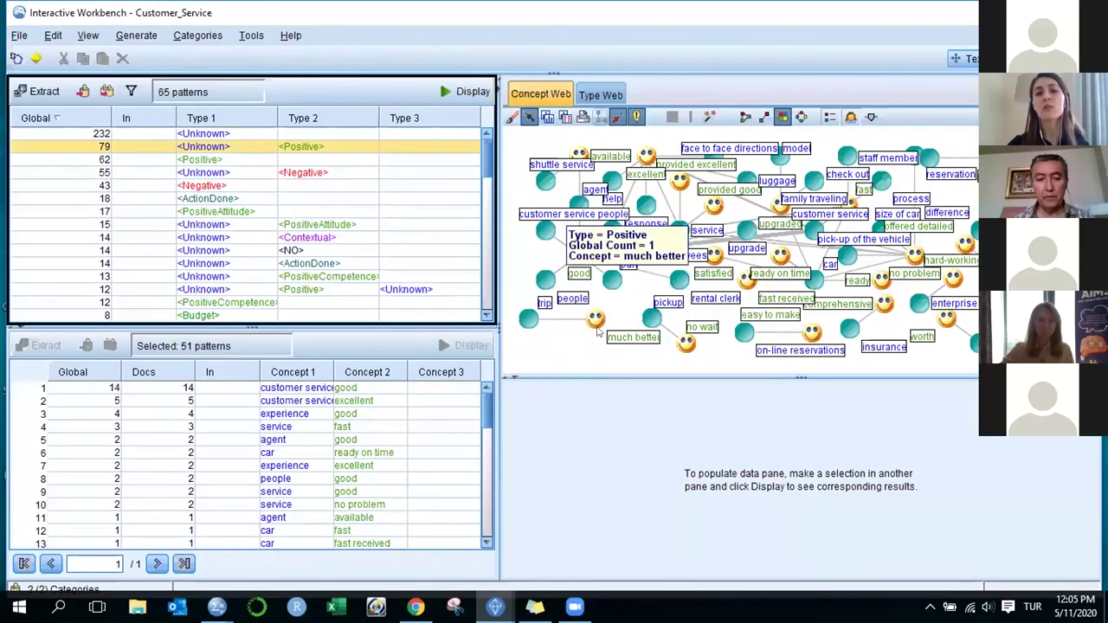
pyautogui.moveTo(536, 324)
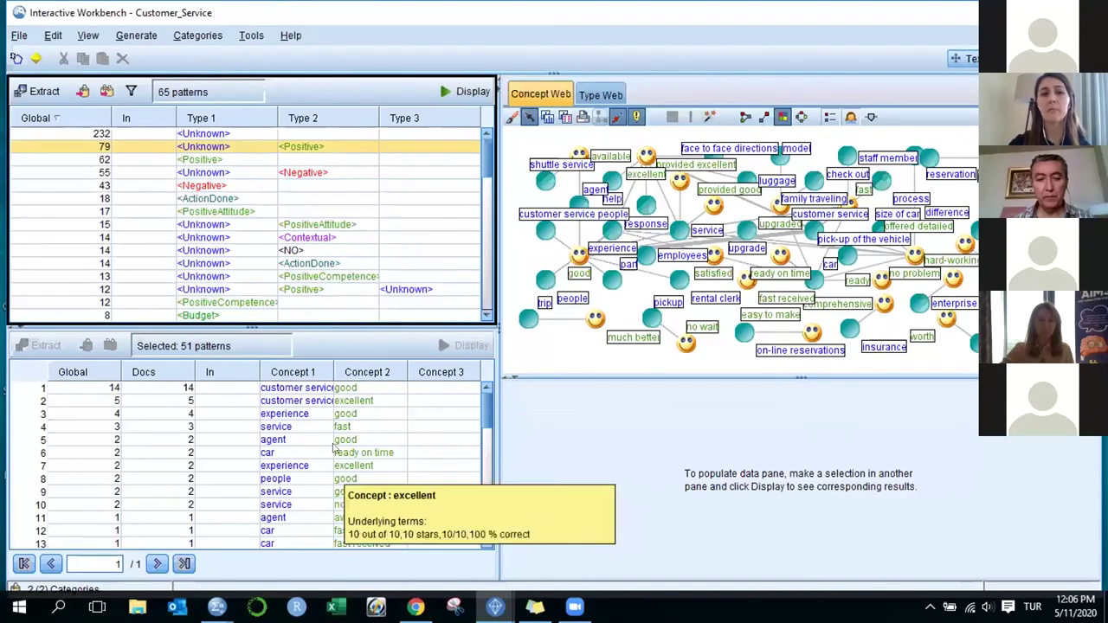
# Show the concept web for the customer service + good pattern and review the other positive concept patterns
pyautogui.click(306, 388)
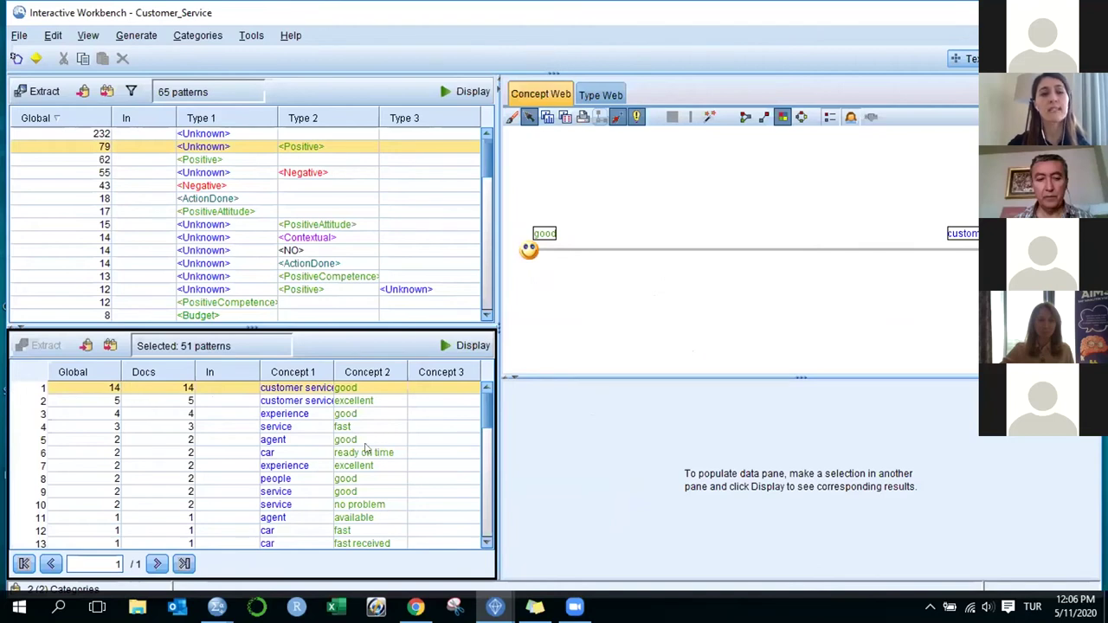
pyautogui.scroll(-1, 317, 437)
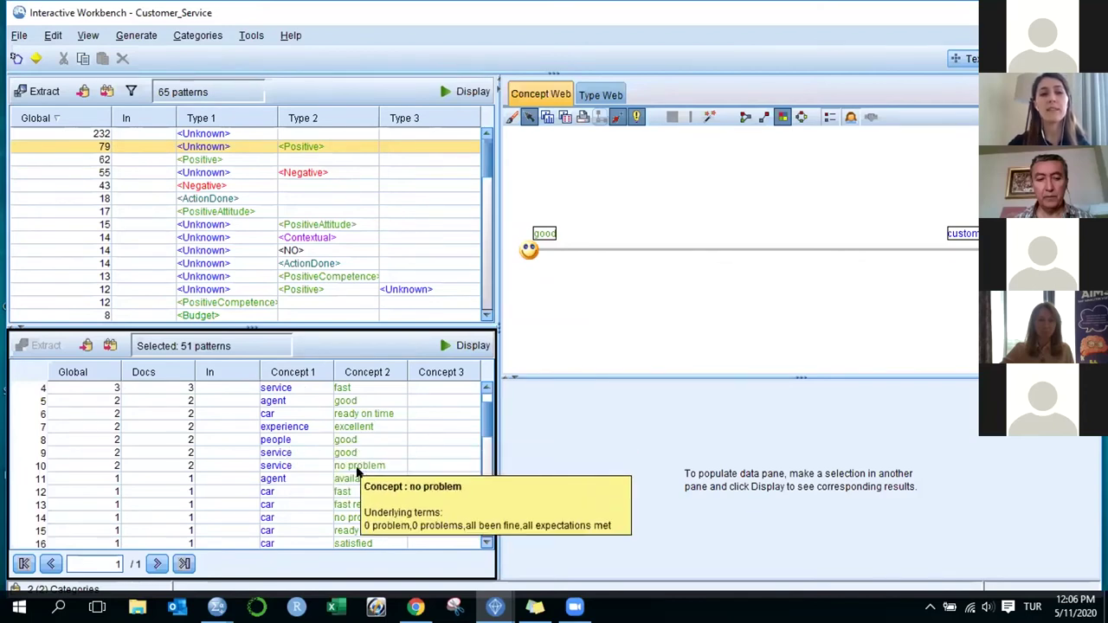
pyautogui.scroll(1, 365, 480)
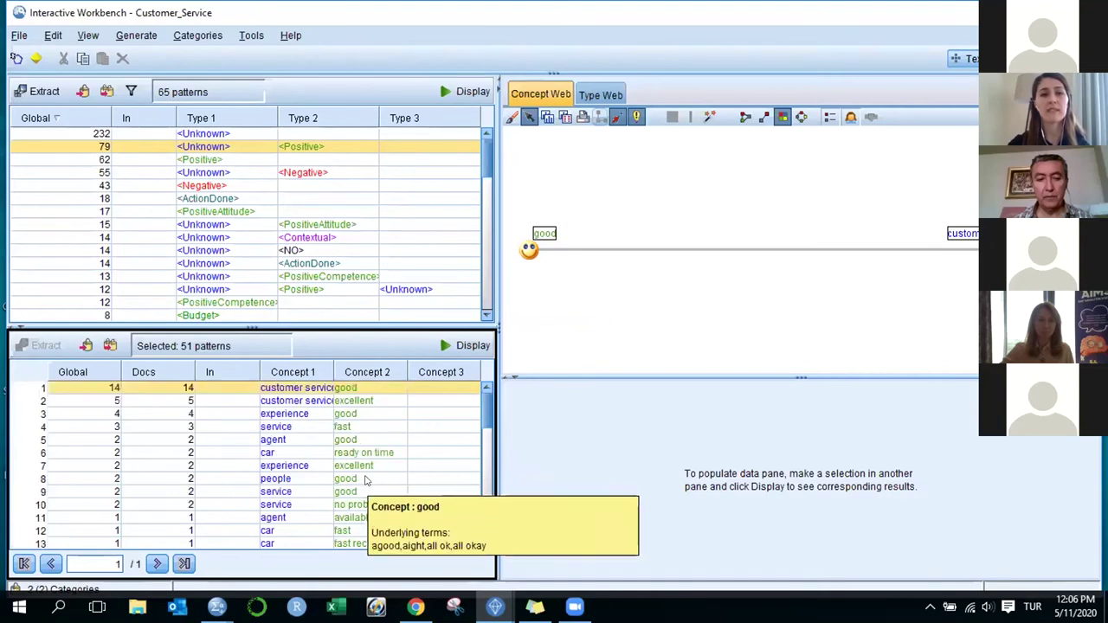
# Show the customer service + better pattern from the <Unknown> + <Contextual> type pattern and widen the Concept 1 column
pyautogui.click(196, 239)
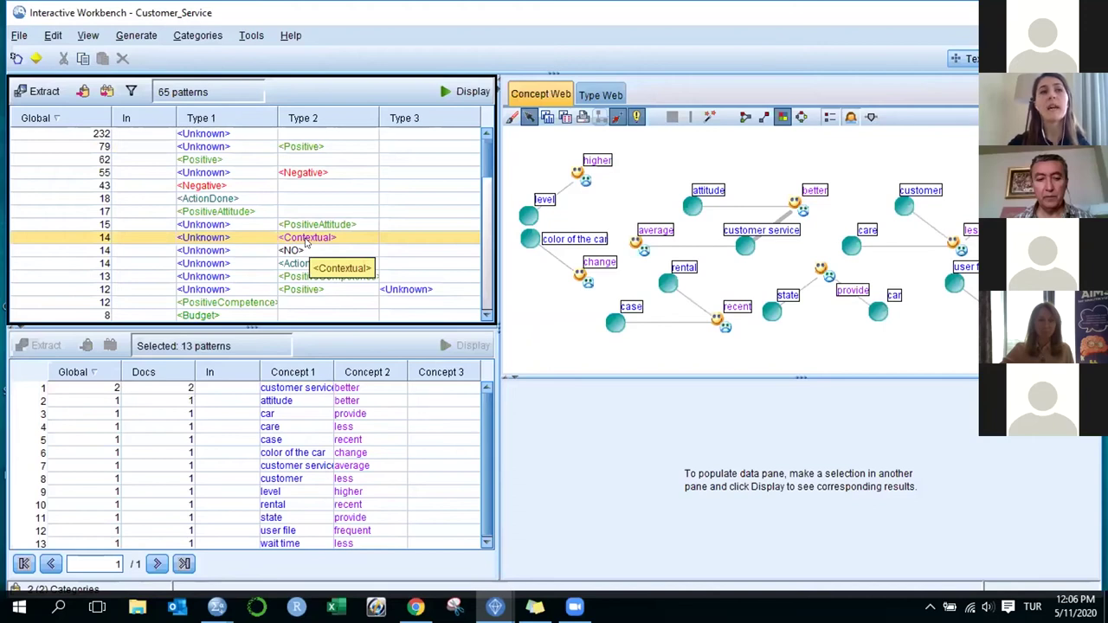
pyautogui.click(355, 389)
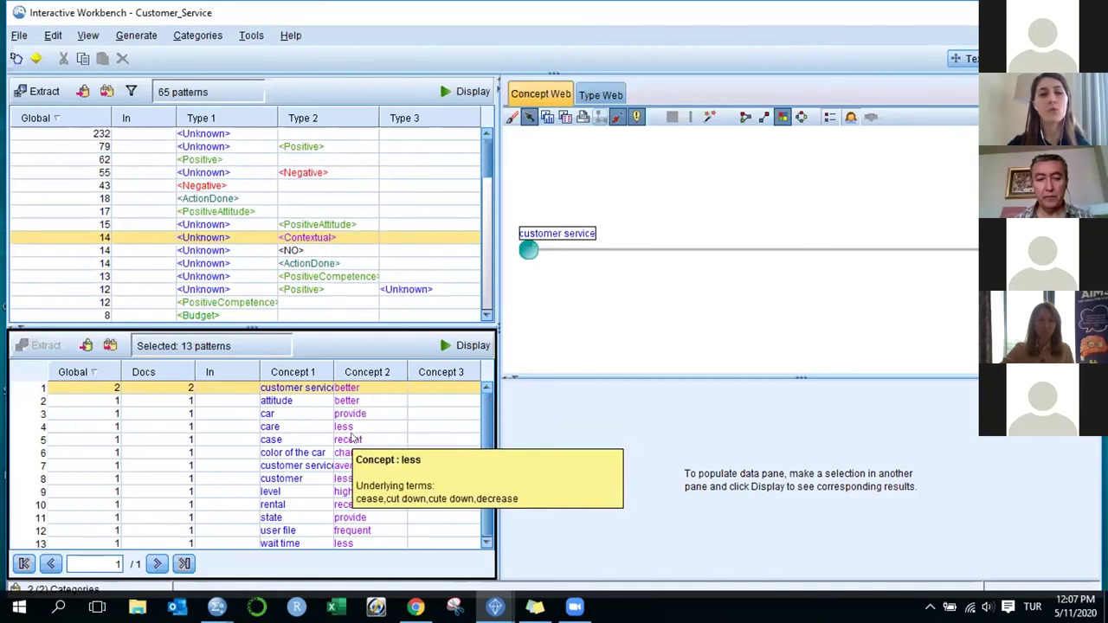
pyautogui.moveTo(334, 372); pyautogui.dragTo(345, 371)
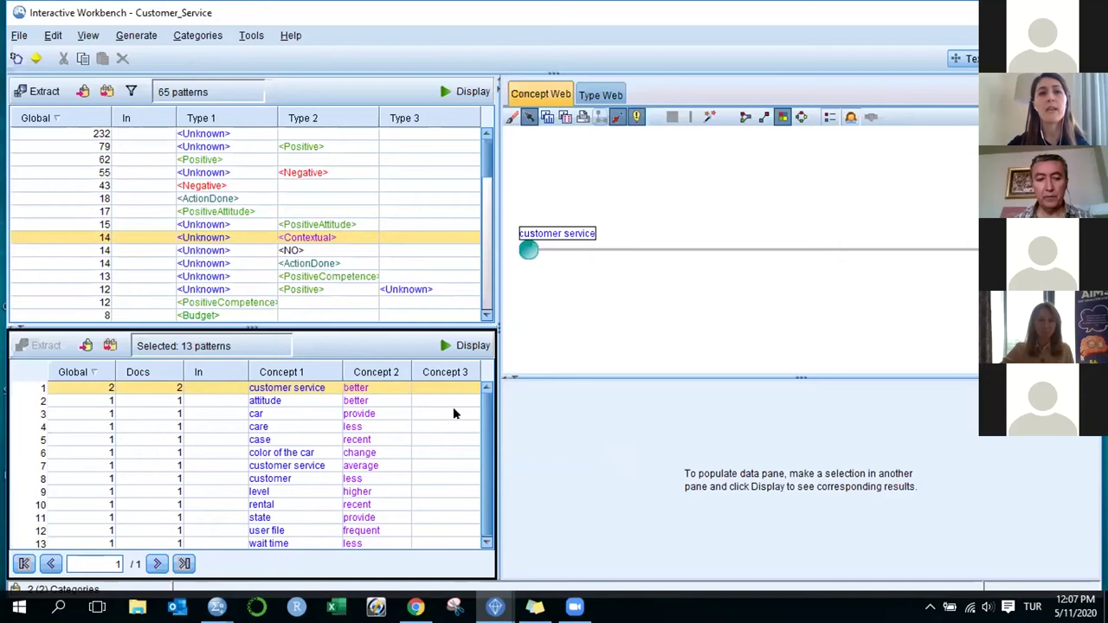
# Switch the workbench to the resource editor, expand the Opinions Library (English) and examine its positive, negative and other types with sample terms
pyautogui.click(972, 58)
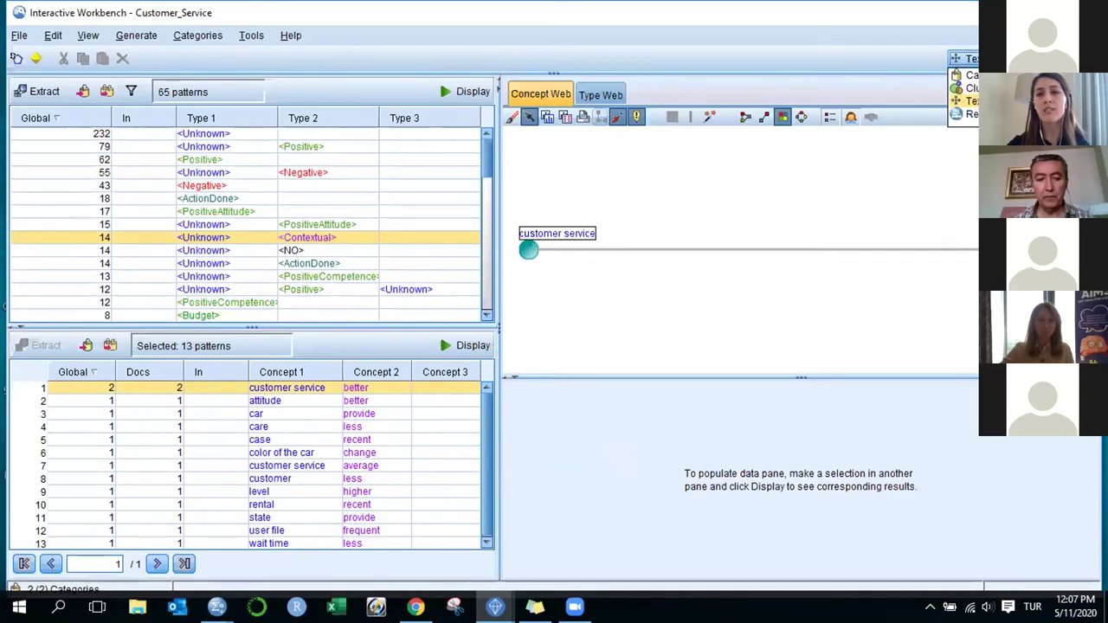
pyautogui.click(966, 114)
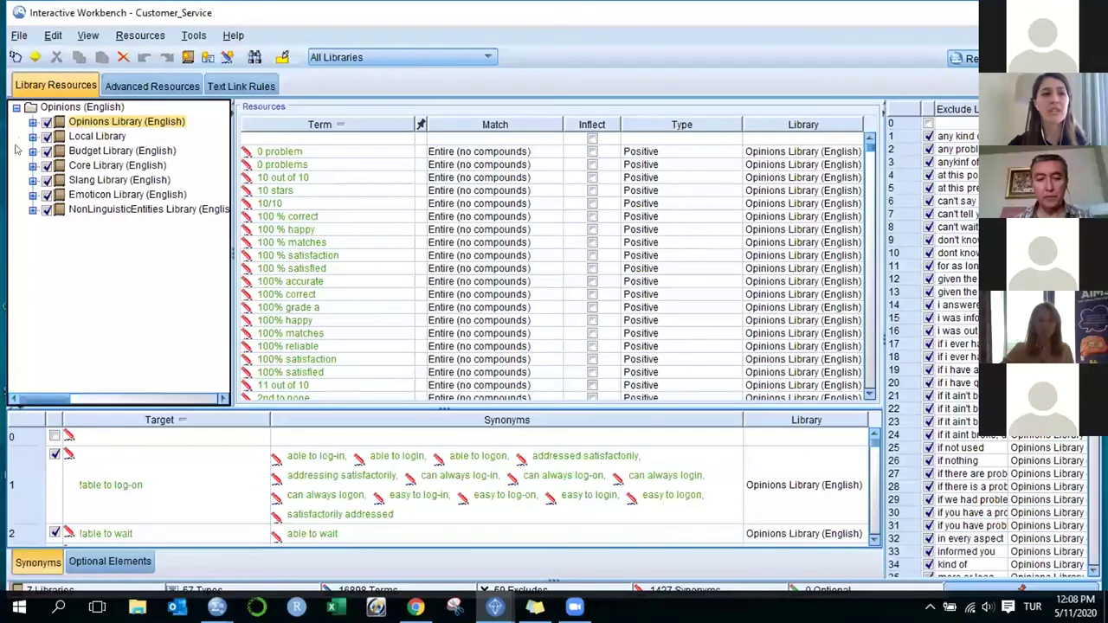
pyautogui.click(32, 122)
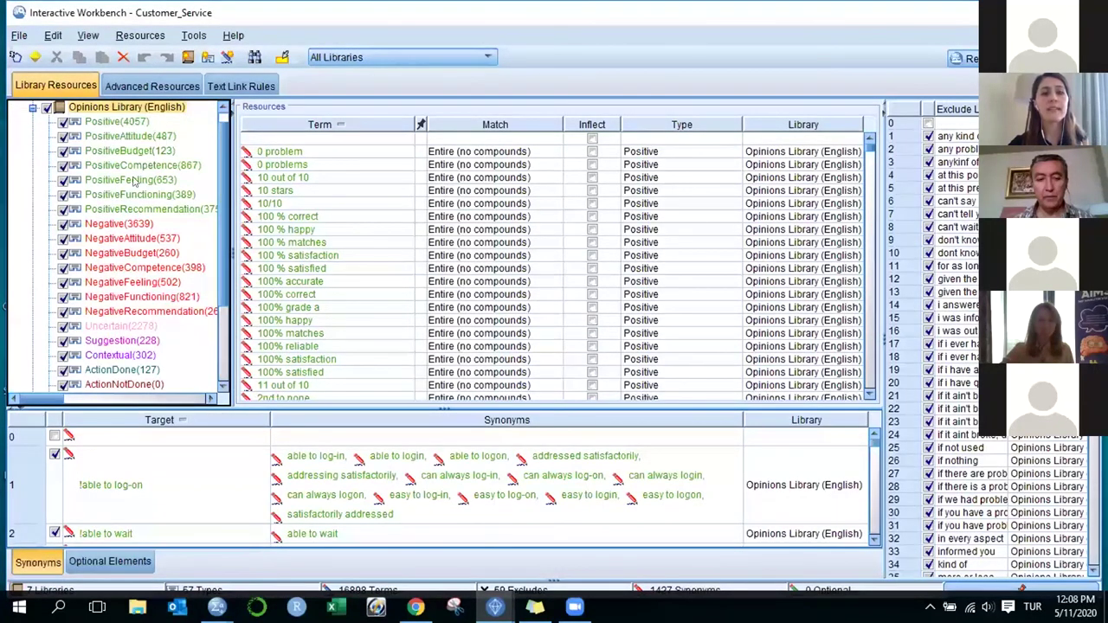
pyautogui.moveTo(135, 181)
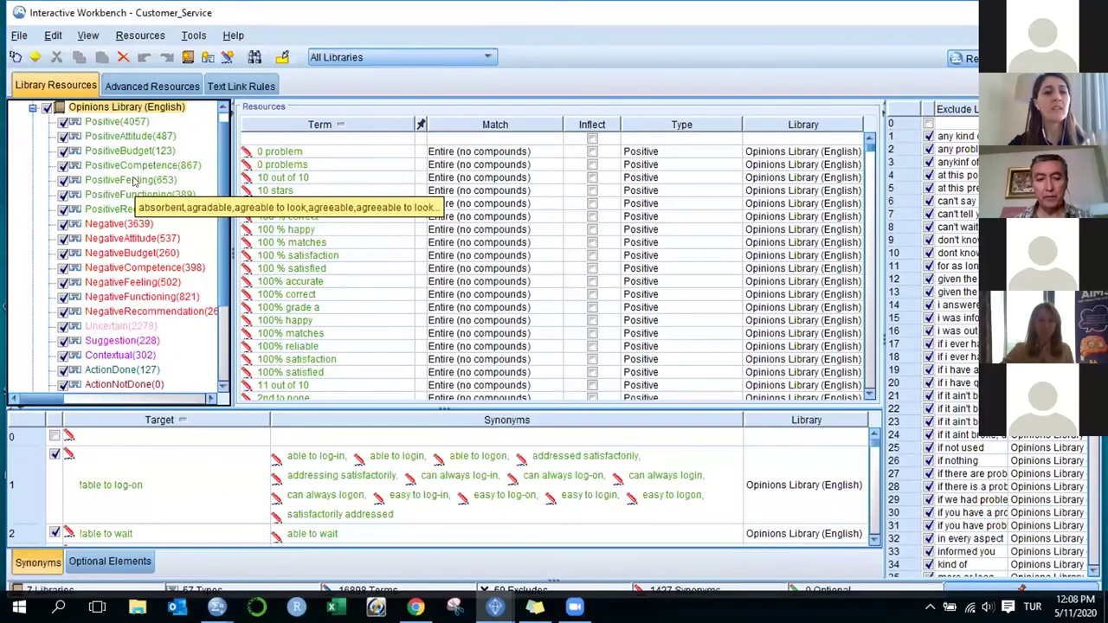
pyautogui.moveTo(129, 264)
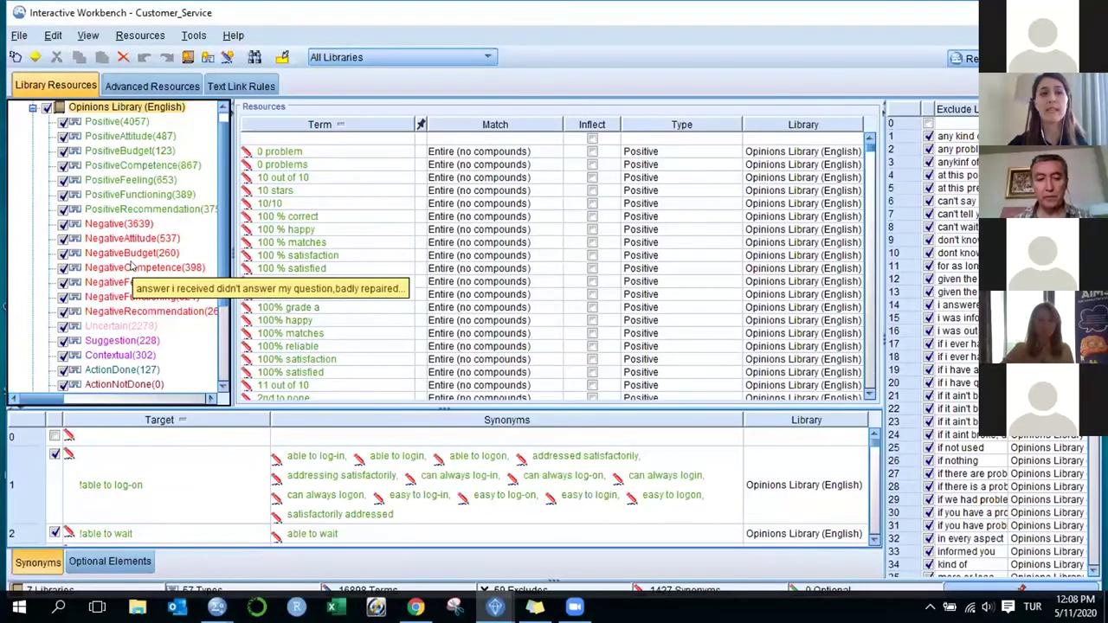
pyautogui.moveTo(111, 321)
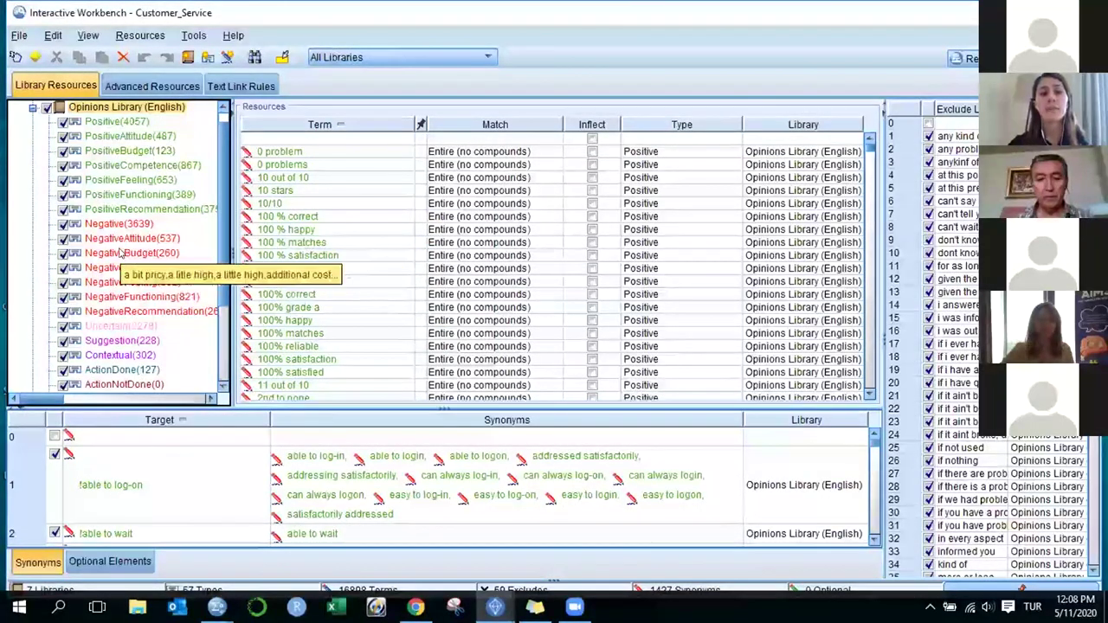
pyautogui.moveTo(130, 296)
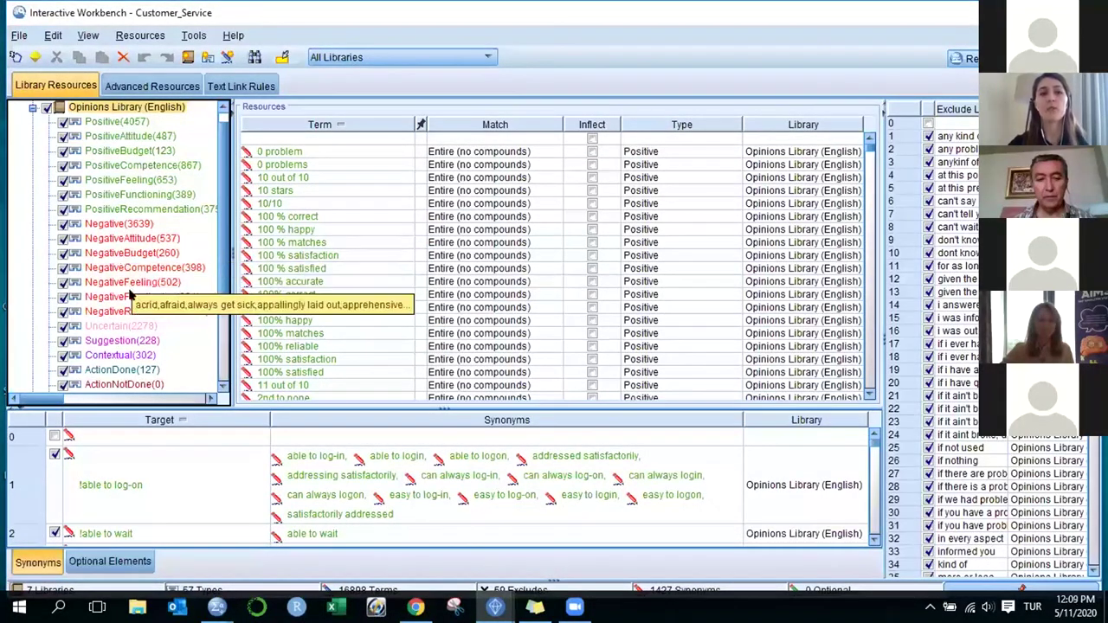
pyautogui.scroll(-1, 130, 297)
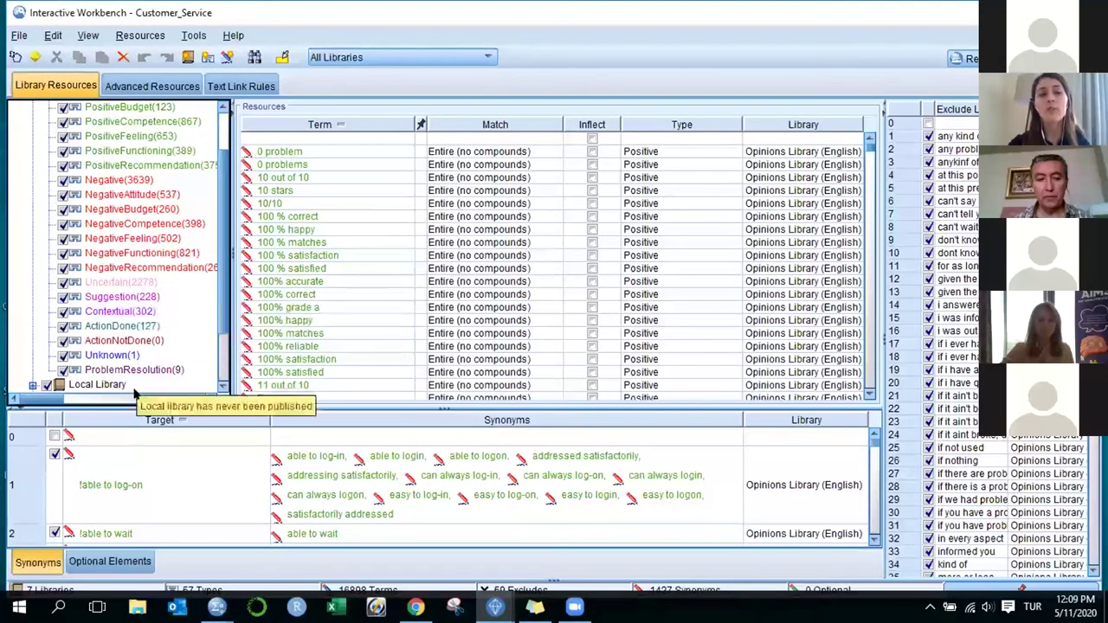
# Add iyi as a new target term in the synonyms table of the Opinions Library (English)
pyautogui.click(123, 438)
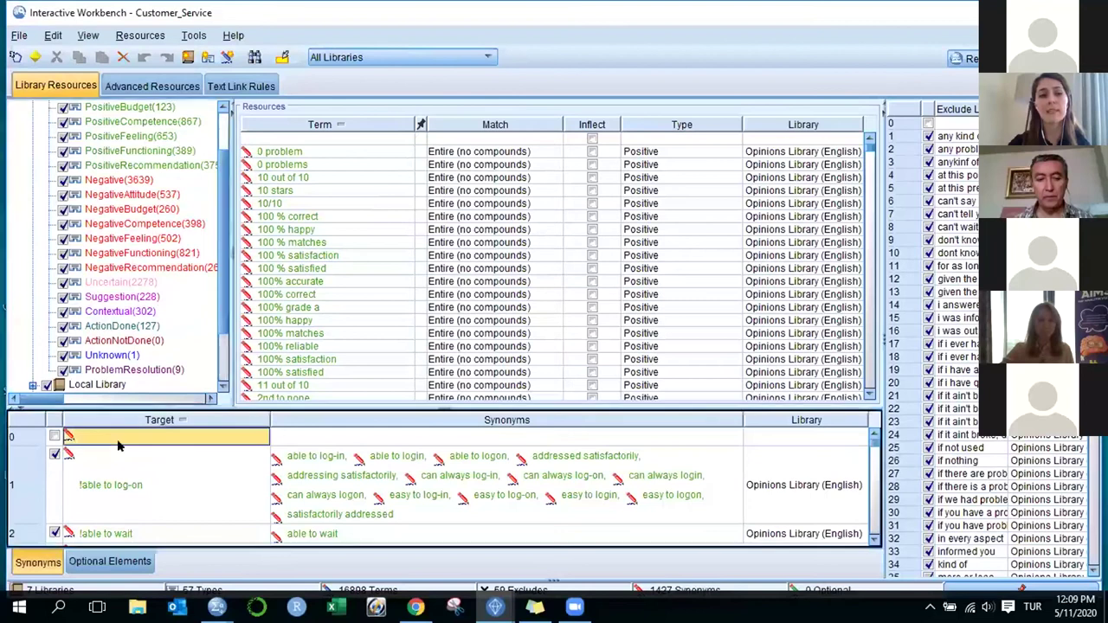
pyautogui.click(122, 438)
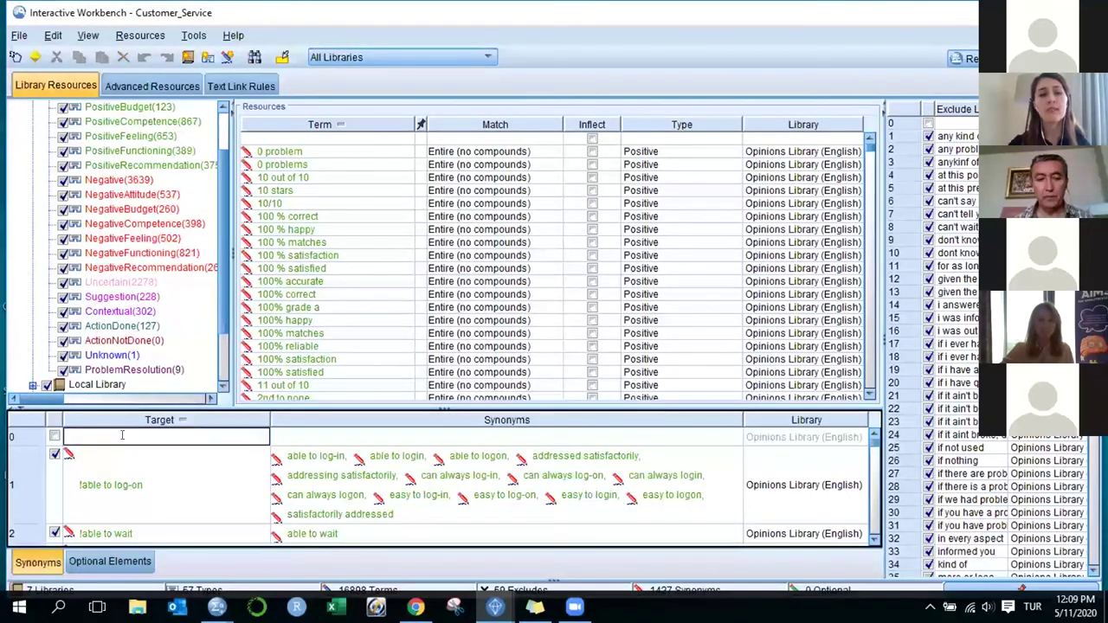
pyautogui.write('!')
pyautogui.press('BackSpace')
pyautogui.press('BackSpace')
pyautogui.write('yi')
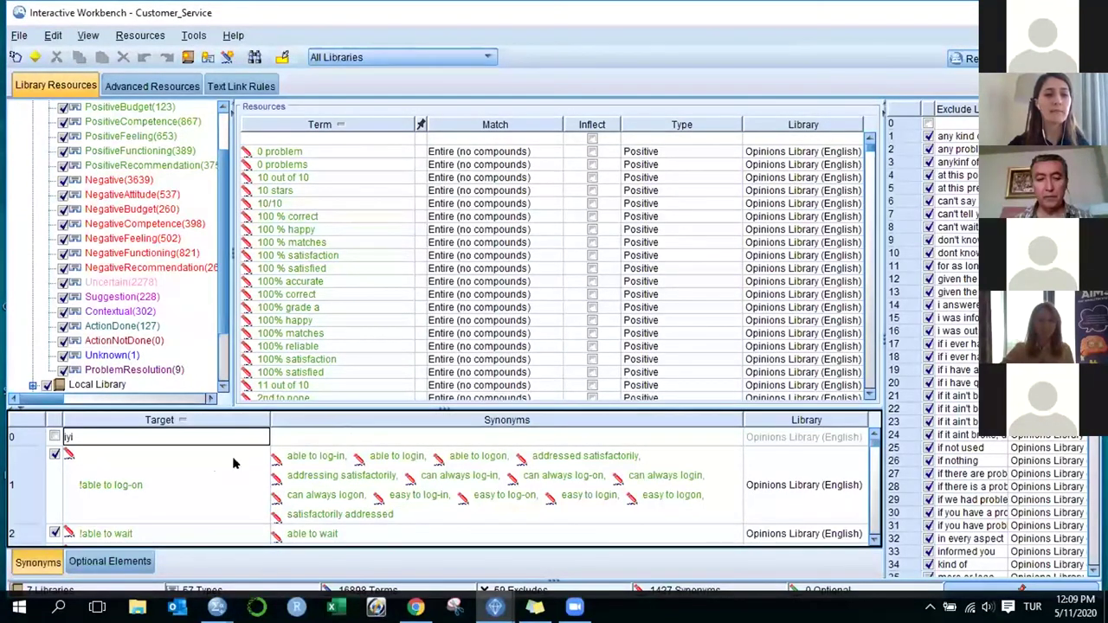
pyautogui.press('Return')
# Try to enter mükemmel and harika as synonyms for the iyi target
pyautogui.click(358, 459)
pyautogui.click(322, 452)
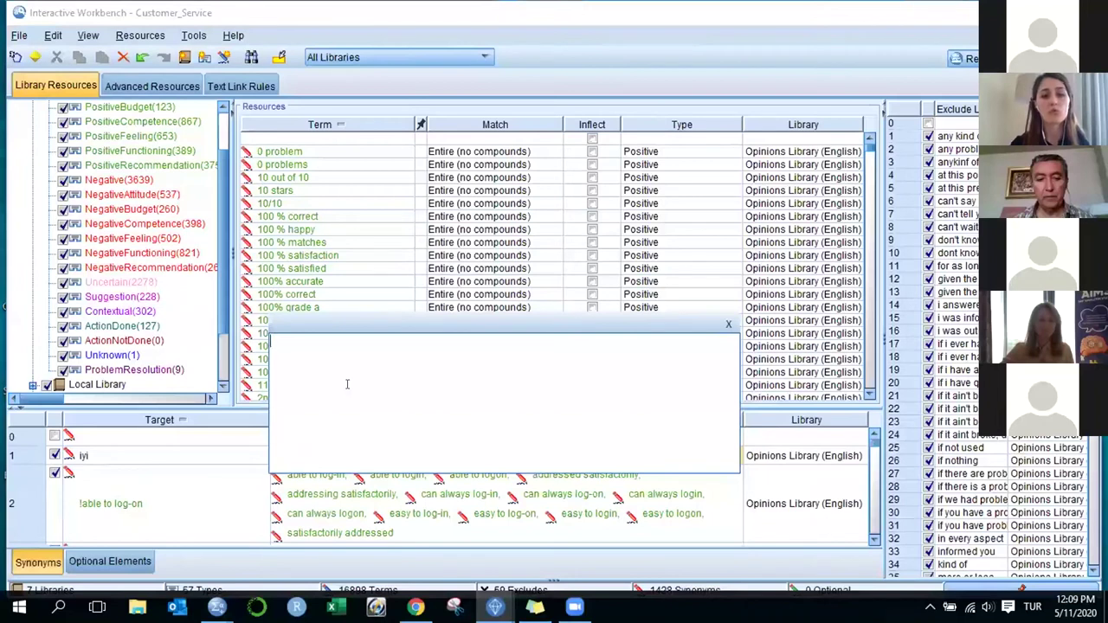
pyautogui.write('ke')
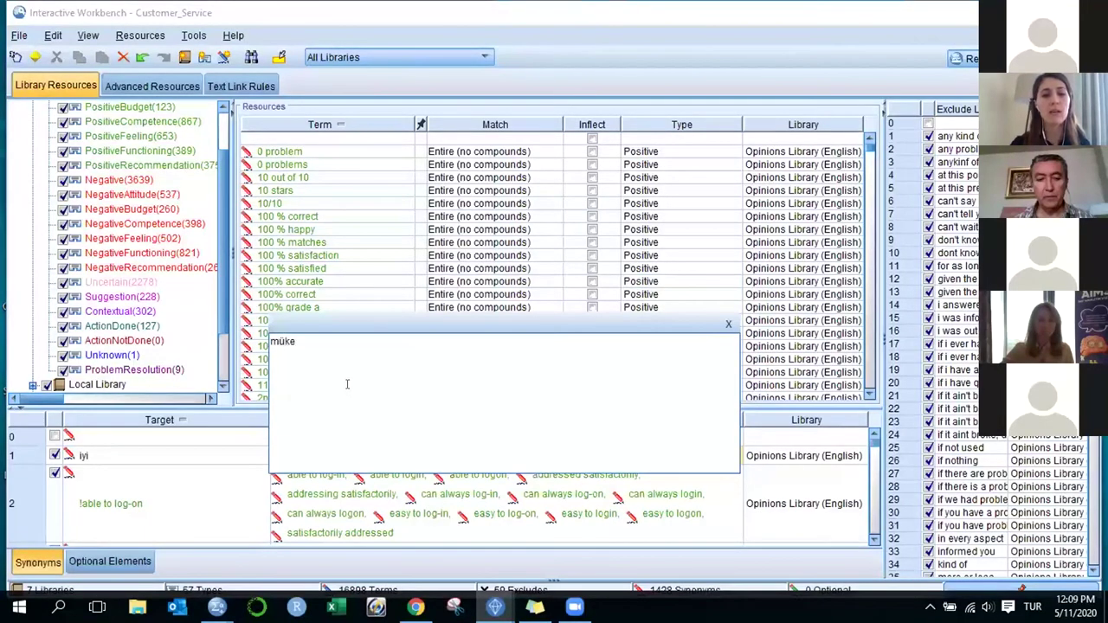
pyautogui.write('mmel harika')
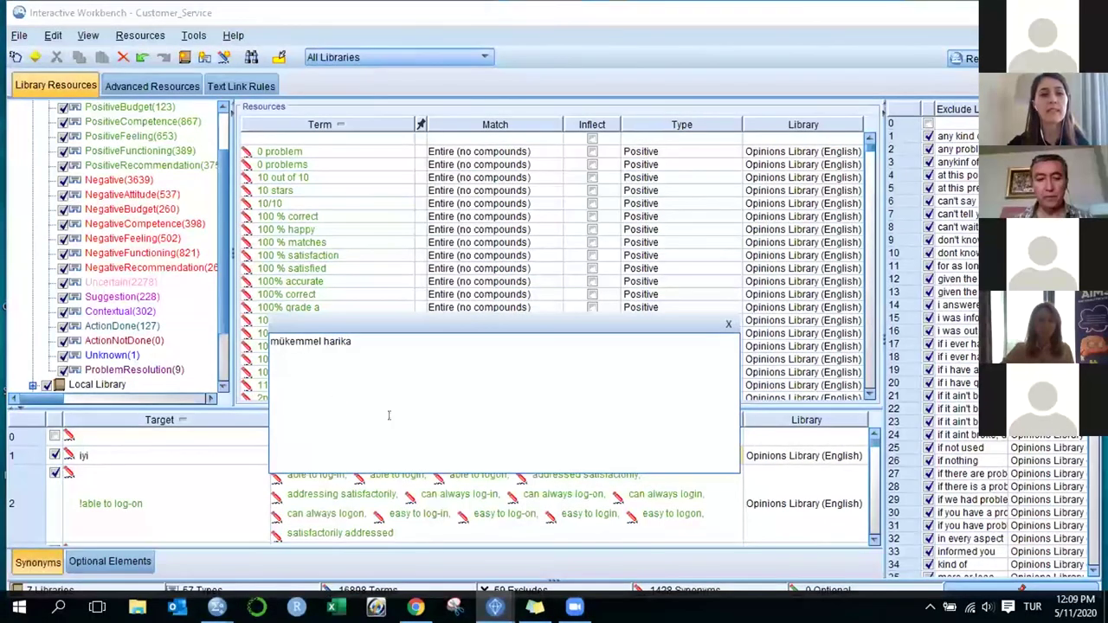
pyautogui.click(729, 324)
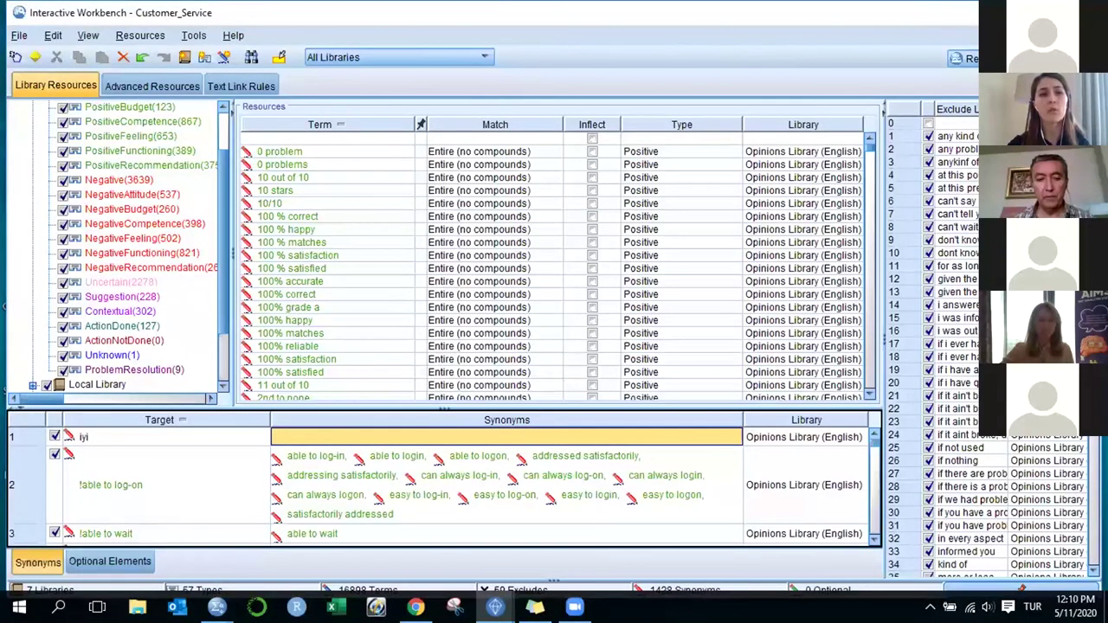
# Return to the Demo stream and review the scoring mode settings of the upper sentiment_analysis nugget, which scores categories as records
pyautogui.click(1092, 11)
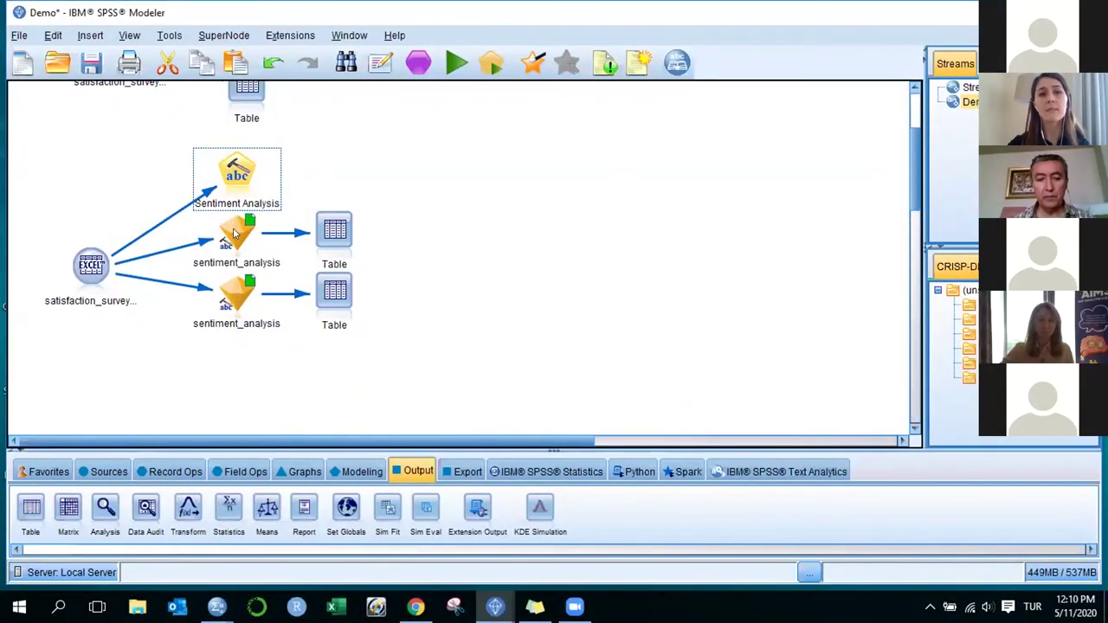
pyautogui.doubleClick(229, 226)
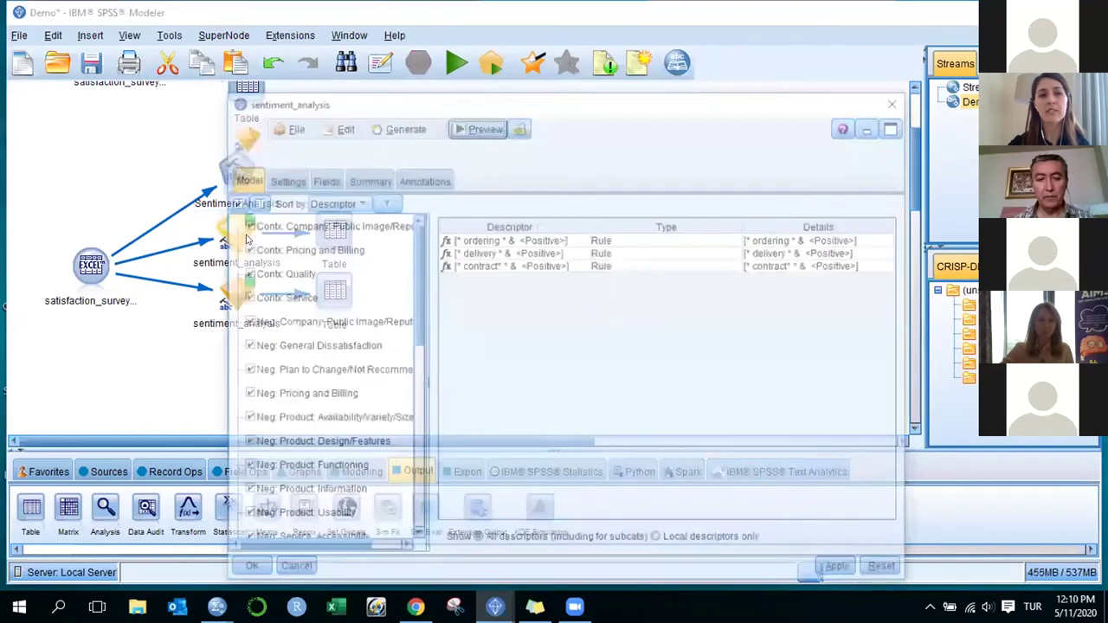
pyautogui.click(283, 178)
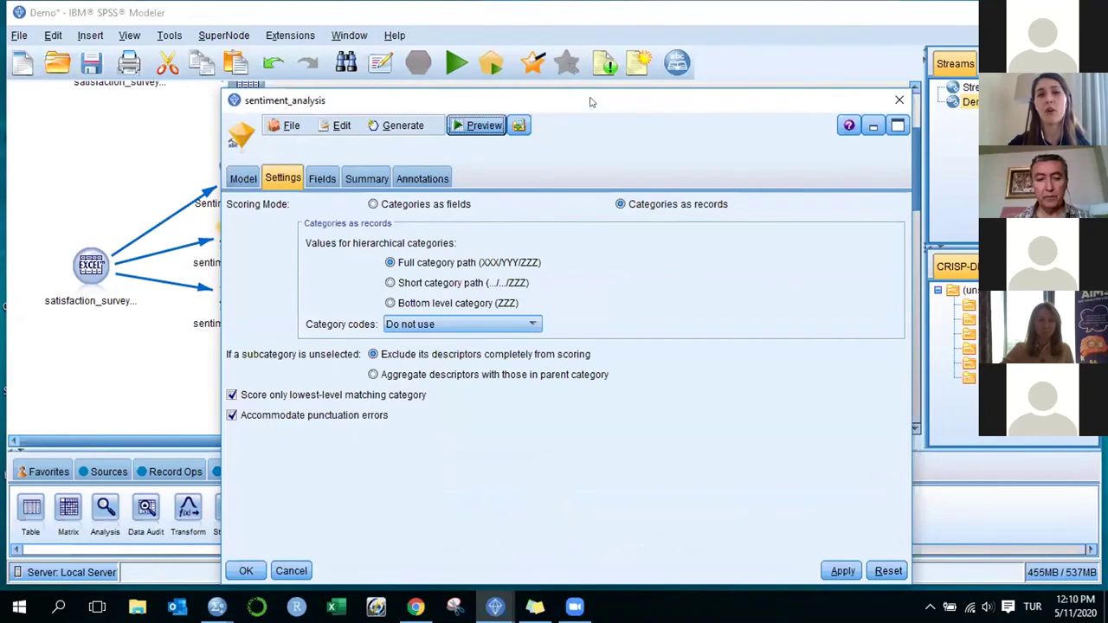
pyautogui.moveTo(593, 102); pyautogui.dragTo(586, 48)
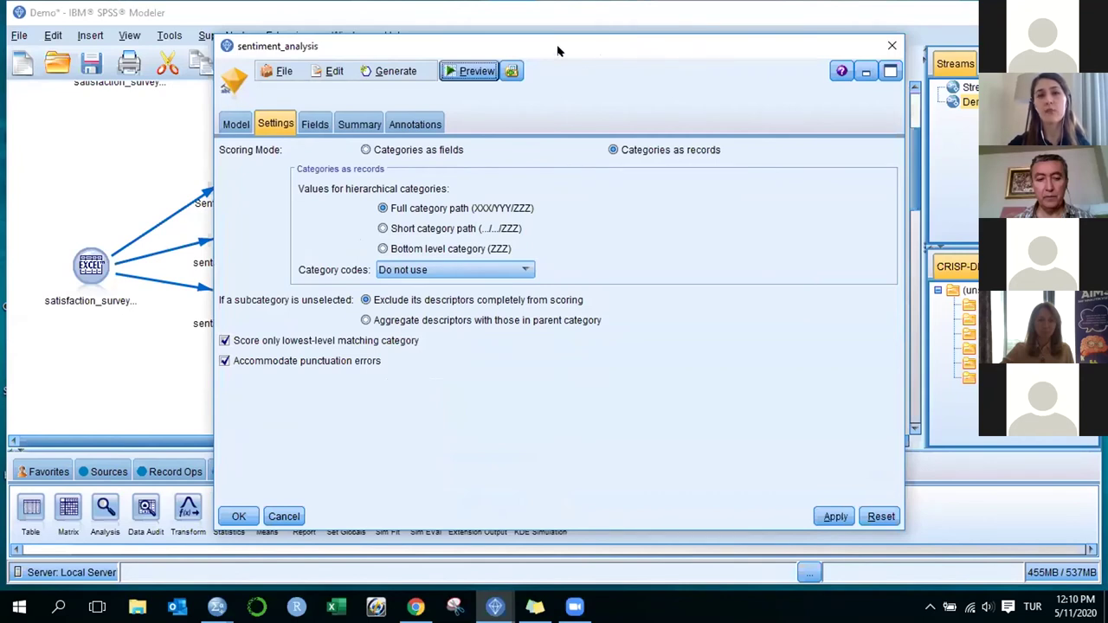
pyautogui.moveTo(557, 51); pyautogui.dragTo(511, 52)
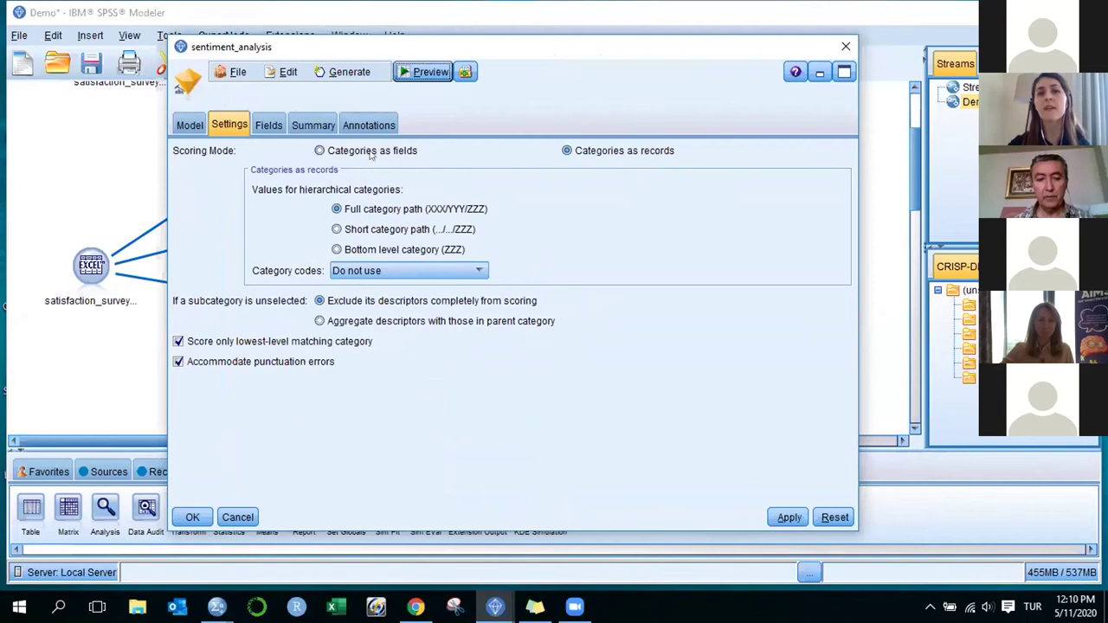
pyautogui.click(846, 46)
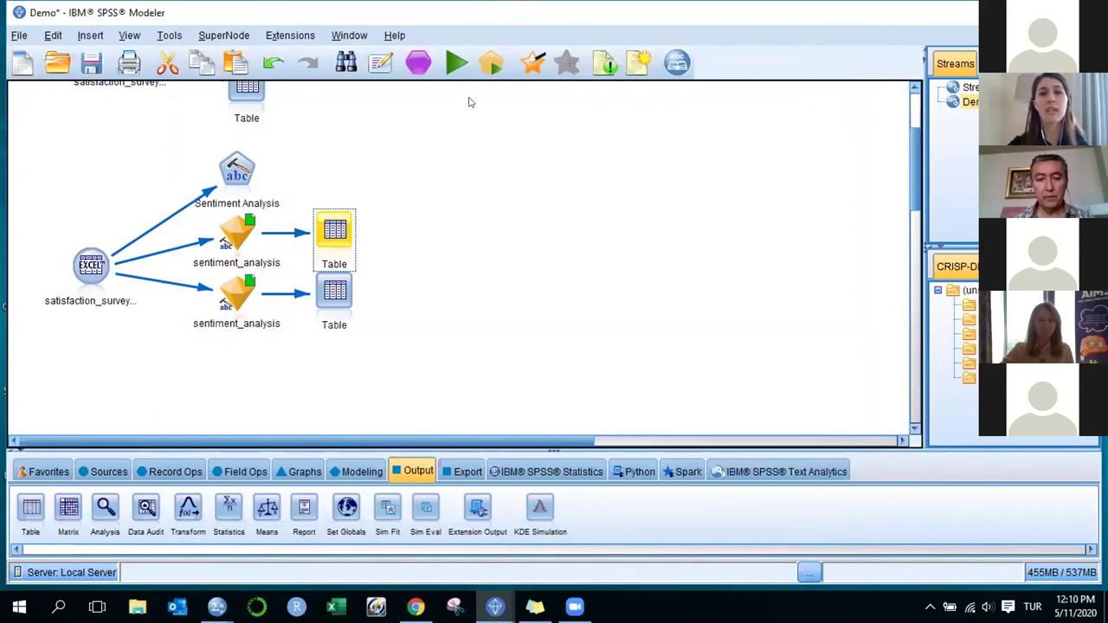
# Run the Table node of the upper sentiment_analysis nugget, maximize the output and compare the first three records' comments with their categories
pyautogui.click(492, 64)
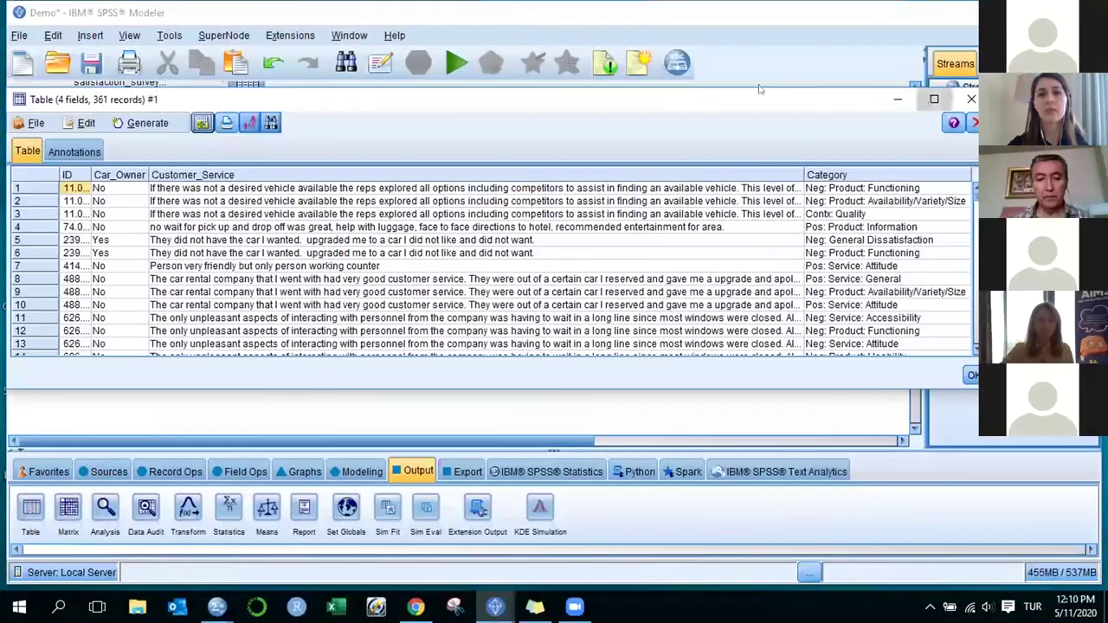
pyautogui.doubleClick(759, 92)
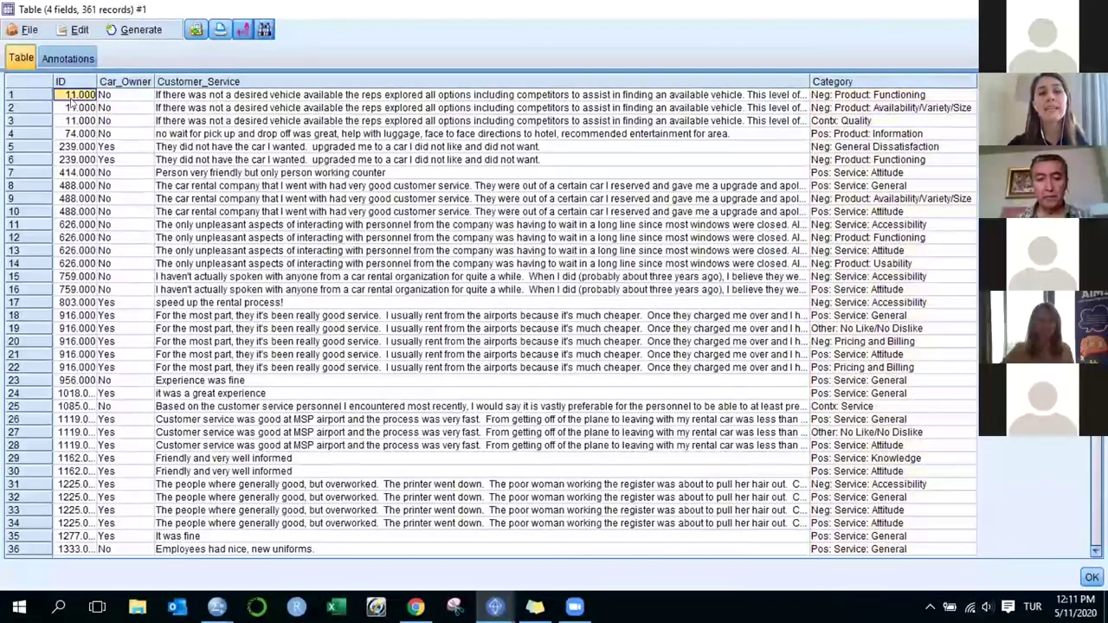
pyautogui.moveTo(165, 96); pyautogui.dragTo(173, 124)
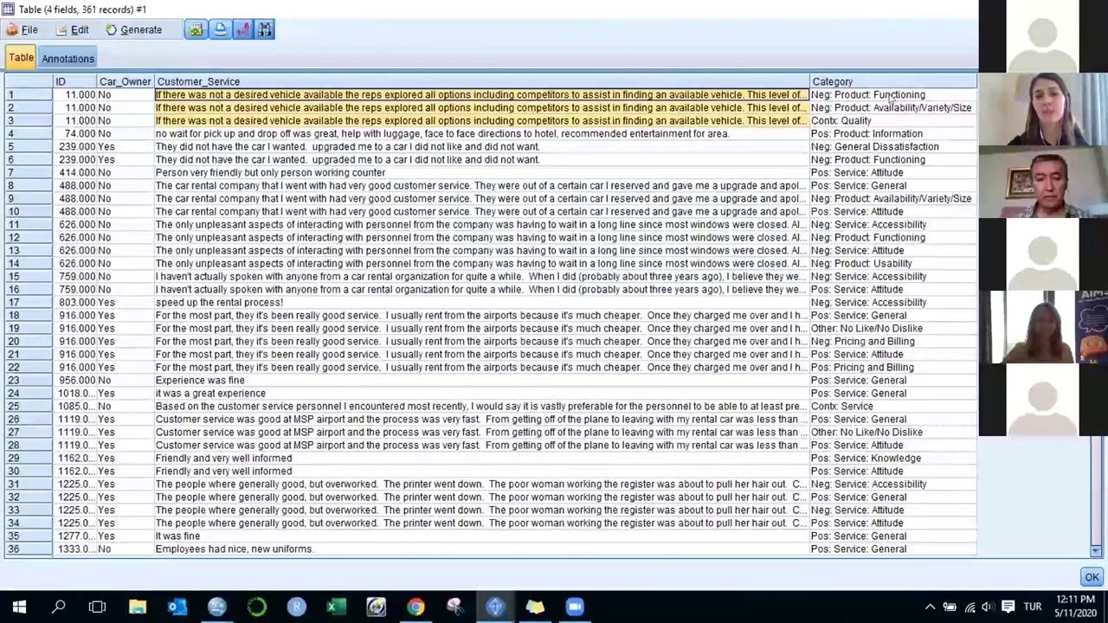
pyautogui.moveTo(890, 96); pyautogui.dragTo(892, 122)
pyautogui.click(745, 96)
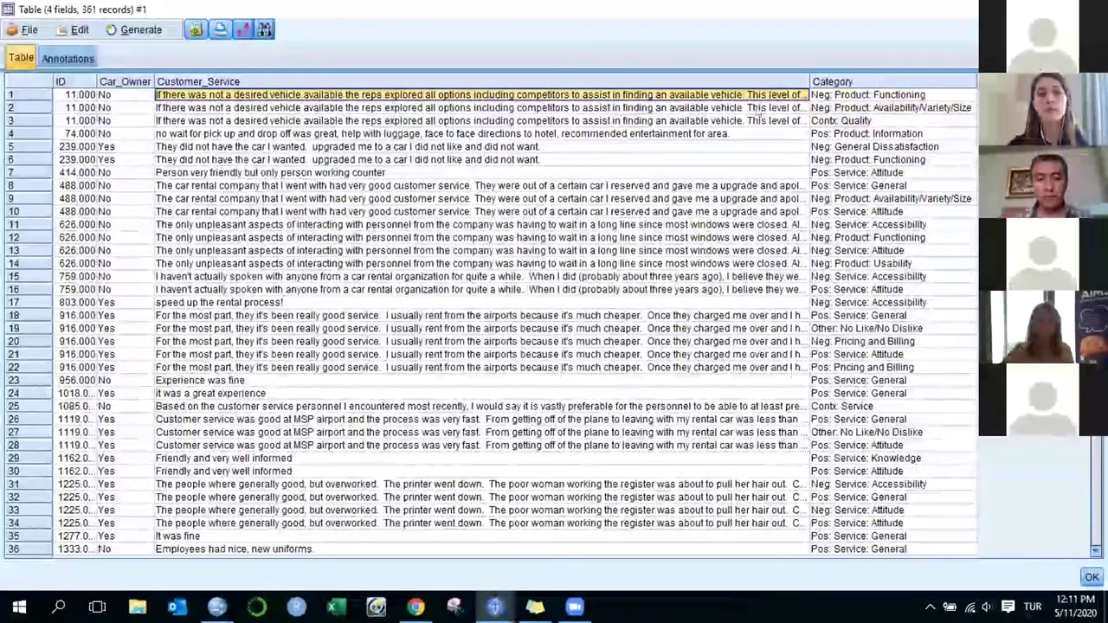
pyautogui.moveTo(814, 96); pyautogui.dragTo(814, 117)
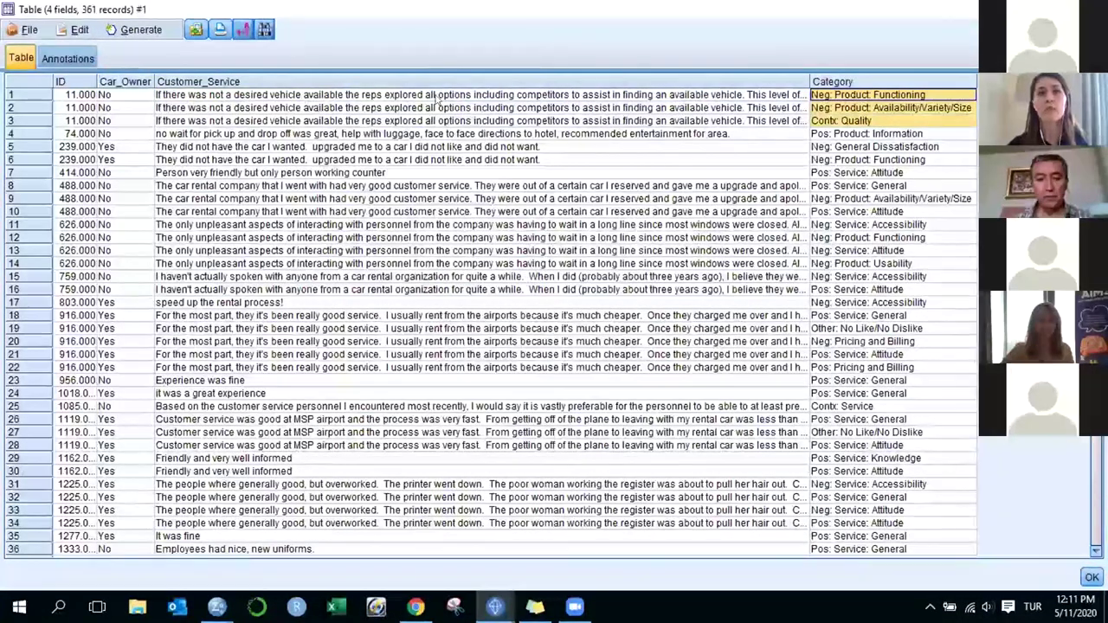
pyautogui.moveTo(438, 98); pyautogui.dragTo(446, 123)
pyautogui.moveTo(874, 96); pyautogui.dragTo(875, 122)
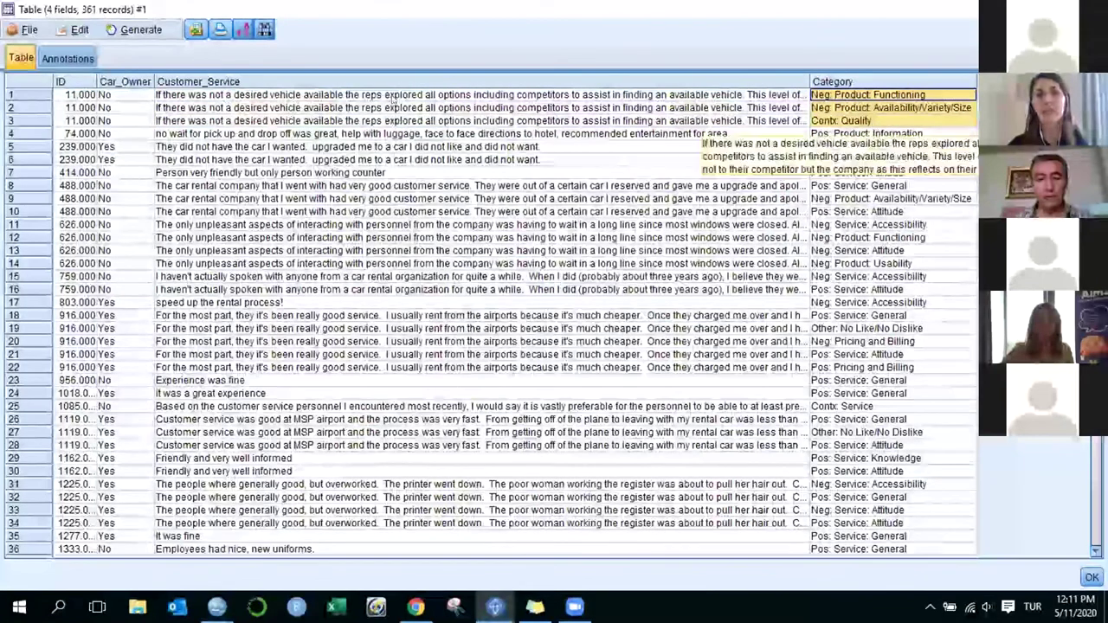
# Read the first record's full comment against its assigned categories, review the first five comments and close the table
pyautogui.click(66, 96)
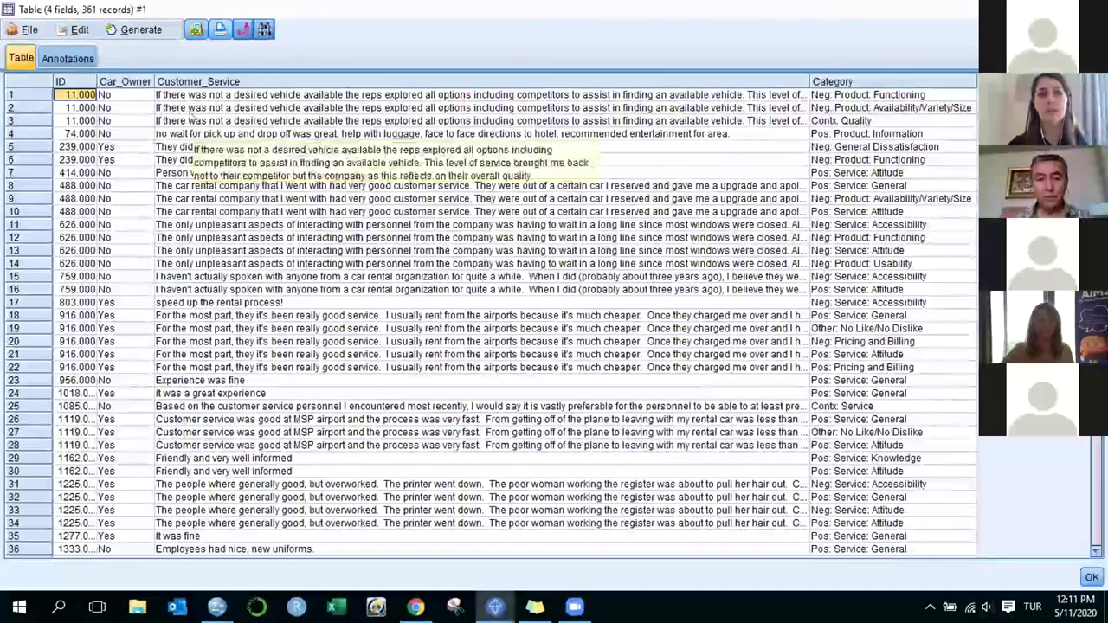
pyautogui.press('Right')
pyautogui.press('Right')
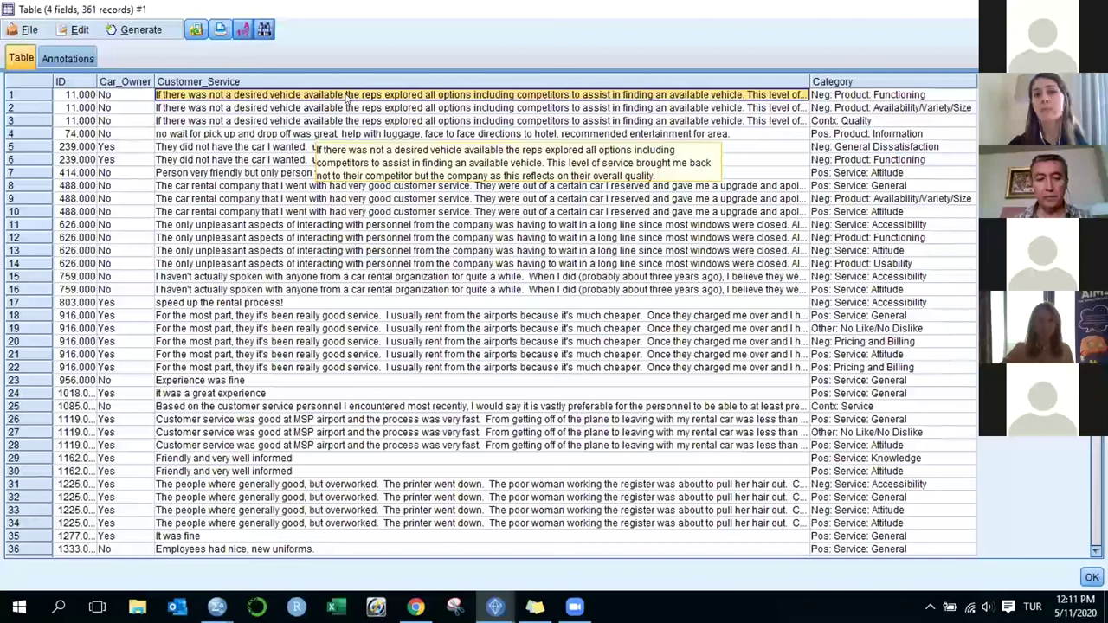
pyautogui.moveTo(827, 99); pyautogui.dragTo(871, 120)
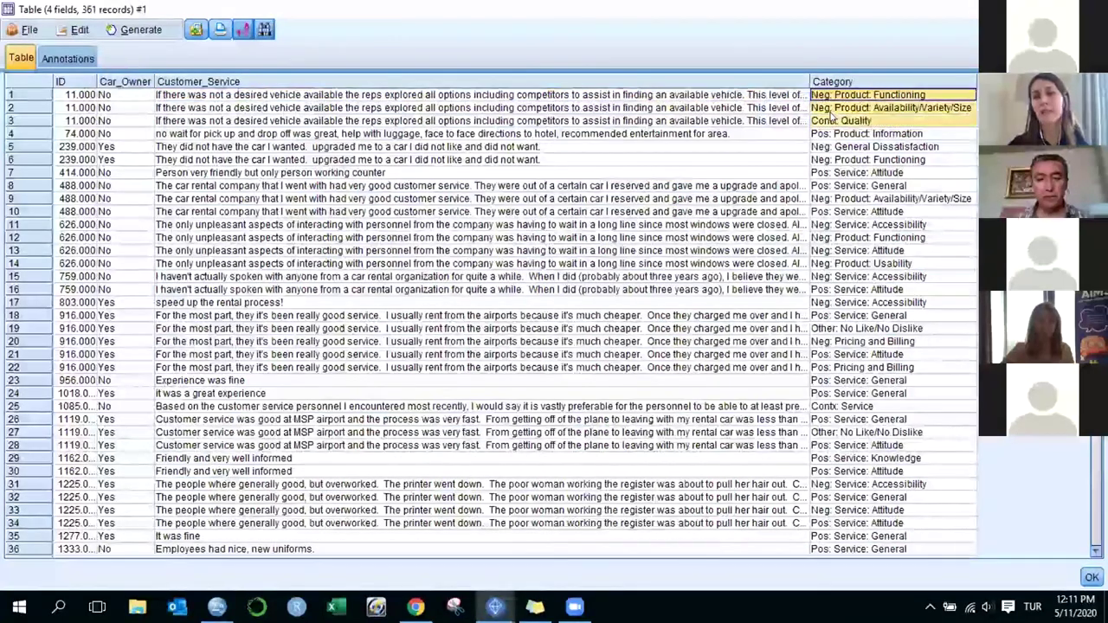
pyautogui.click(888, 91)
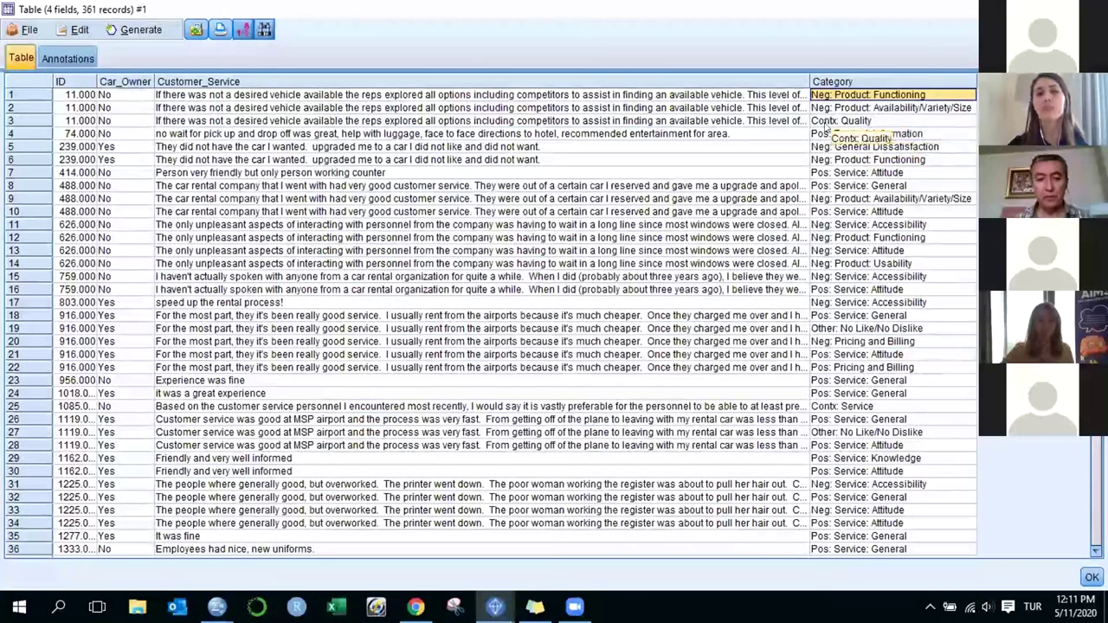
pyautogui.moveTo(229, 95); pyautogui.dragTo(213, 146)
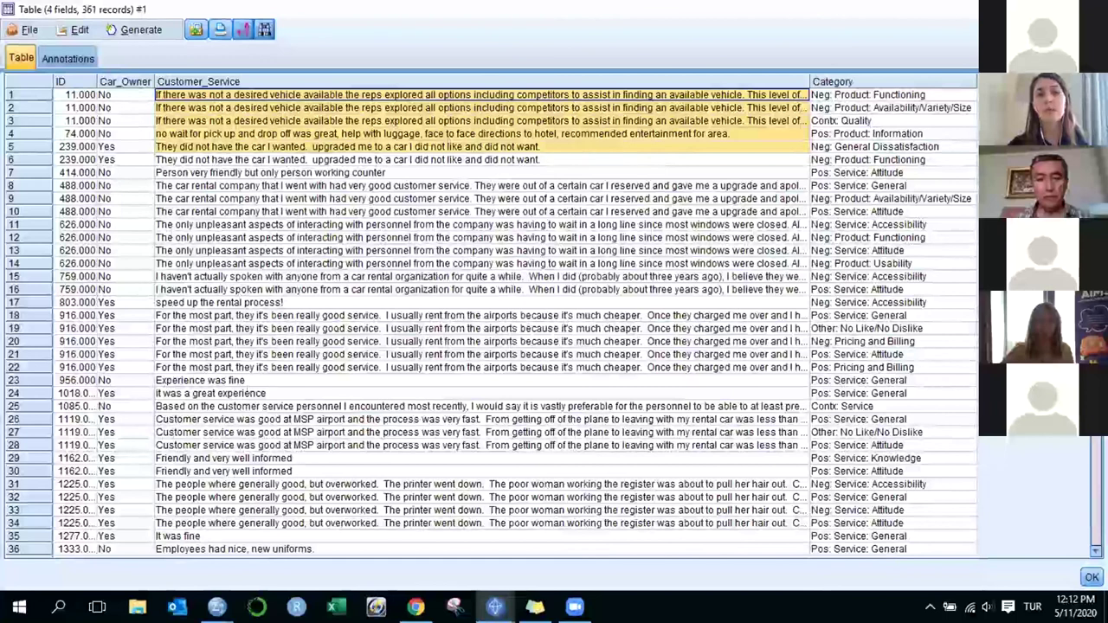
pyautogui.hotkey('alt', 'F4')
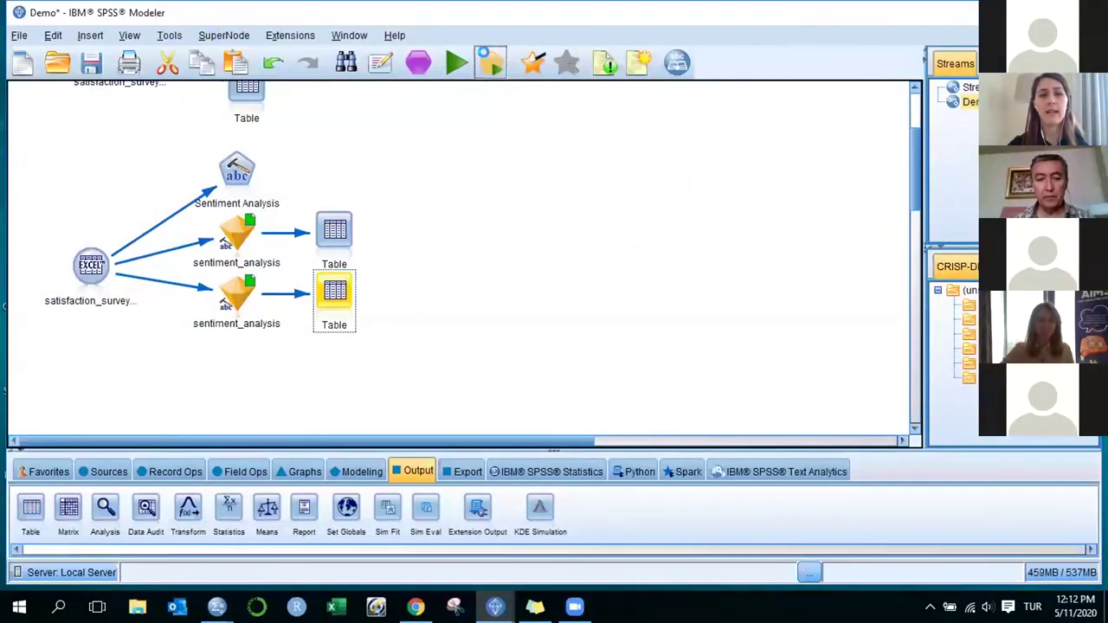
# Run the Table node of the lower sentiment_analysis nugget and review the first record's comment and its Category_Contx columns
pyautogui.click(491, 61)
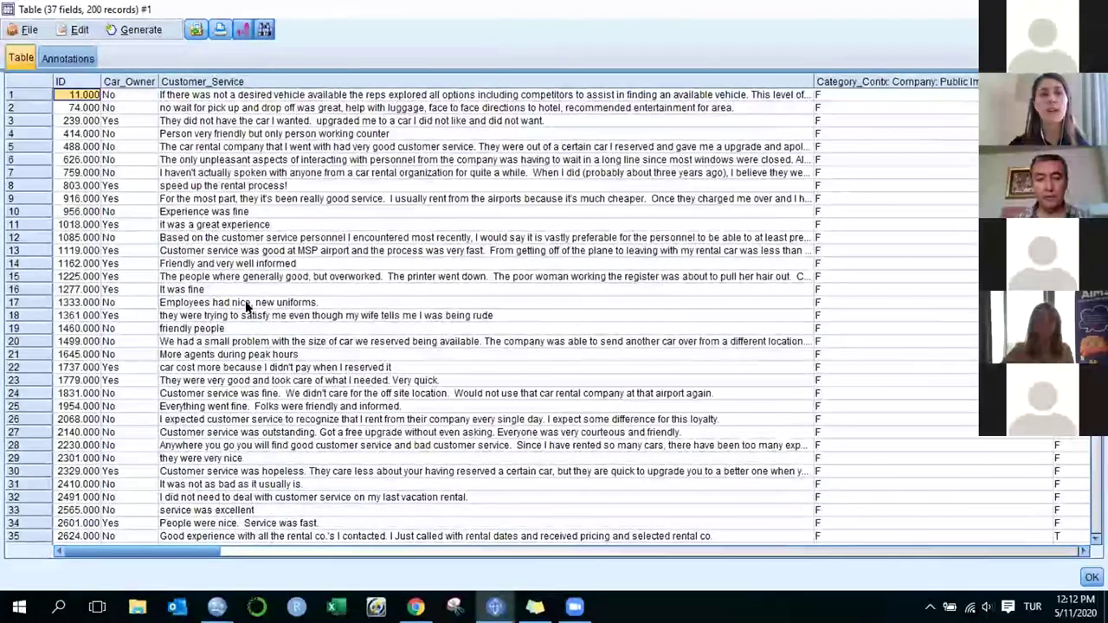
pyautogui.click(199, 95)
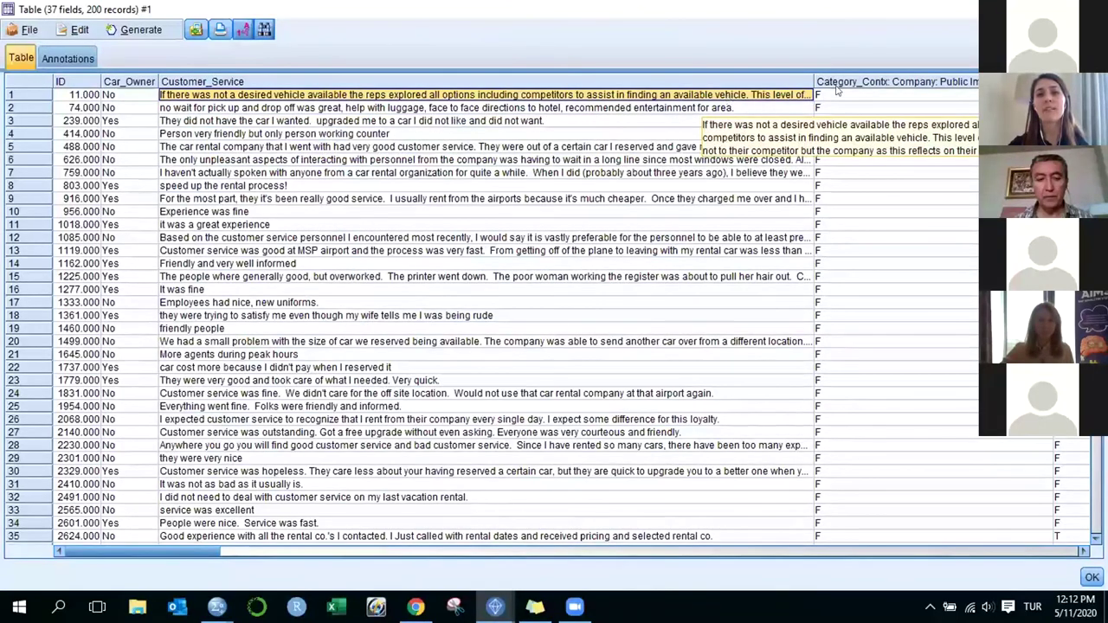
pyautogui.press('Right')
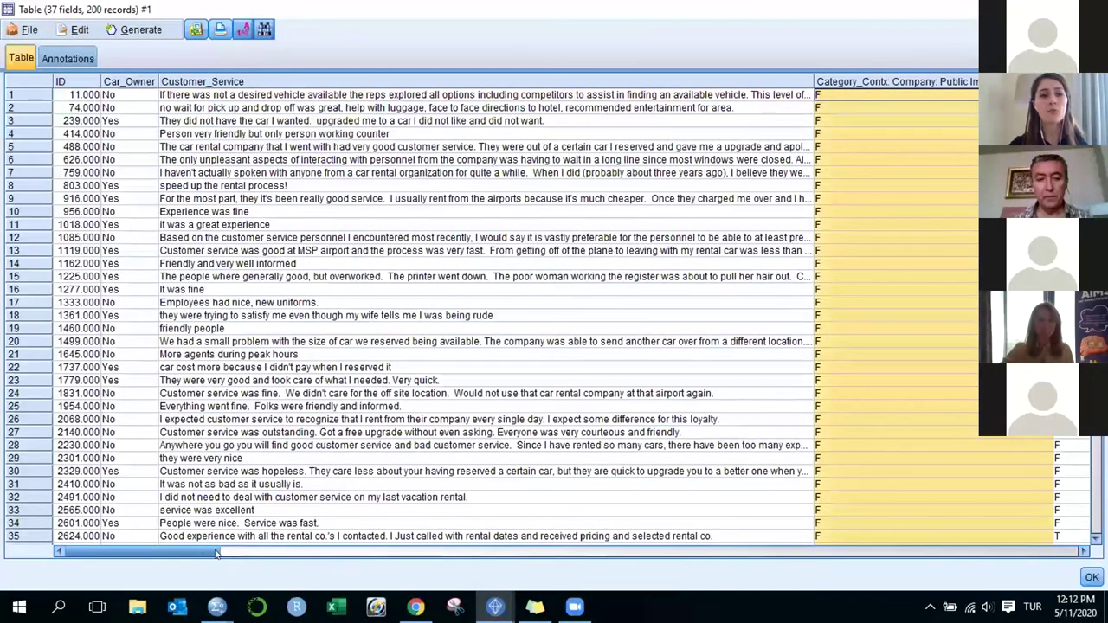
pyautogui.click(264, 554)
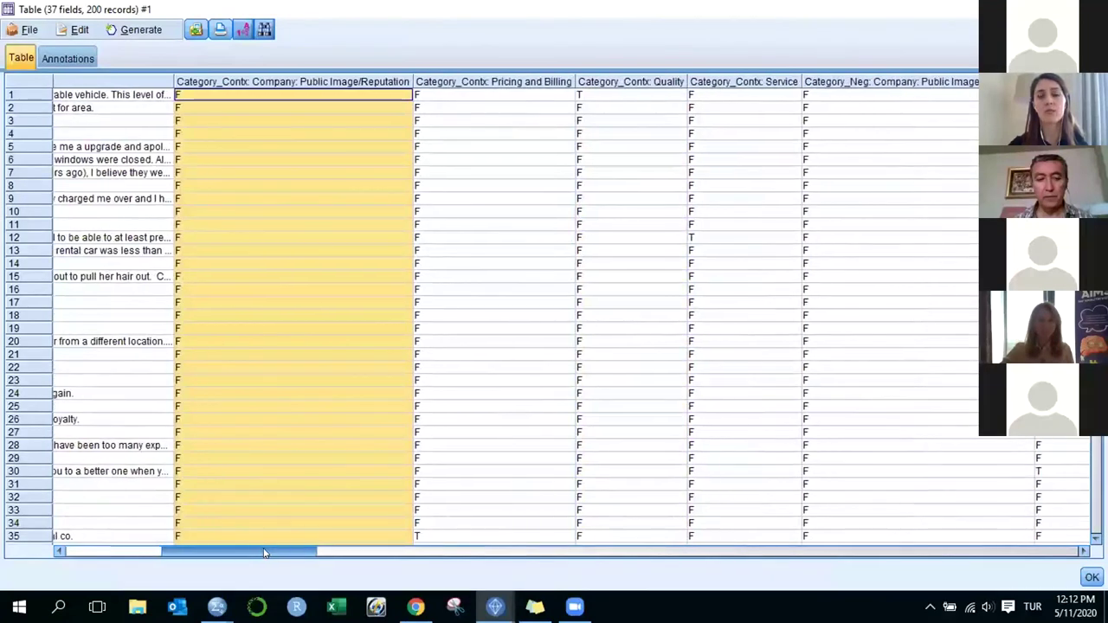
pyautogui.hscroll(1, 297, 100)
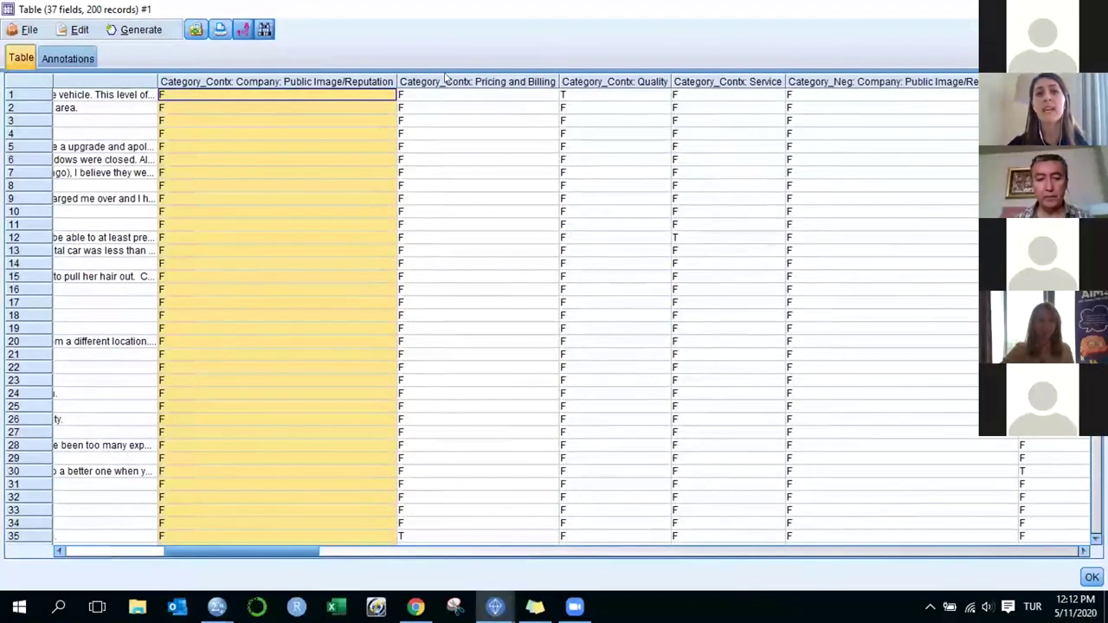
pyautogui.press('Right')
pyautogui.click(727, 81)
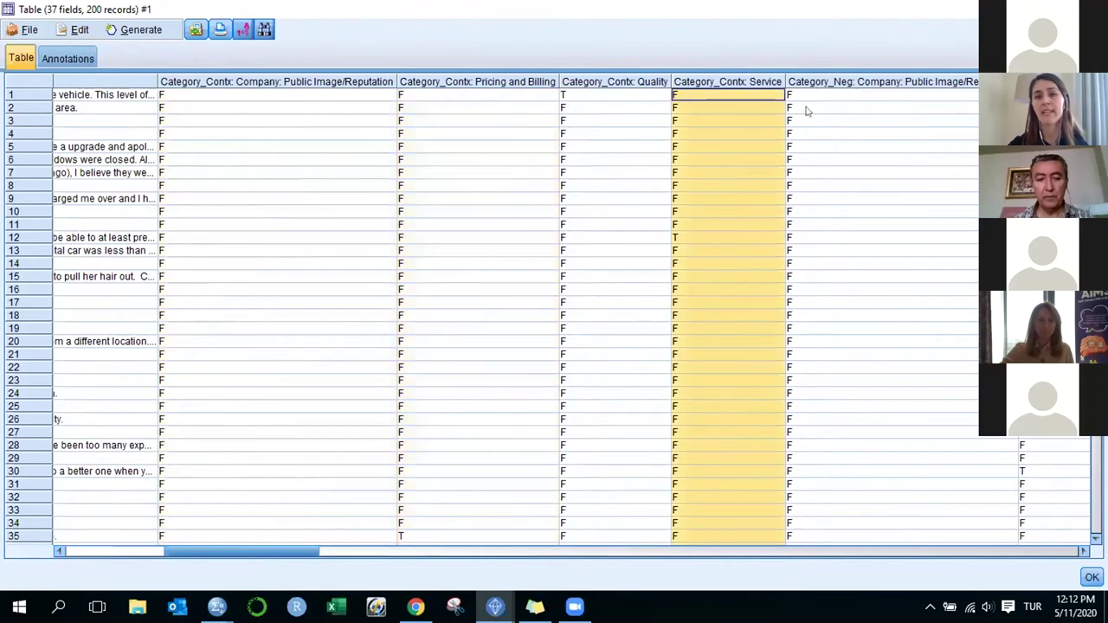
pyautogui.press('Right')
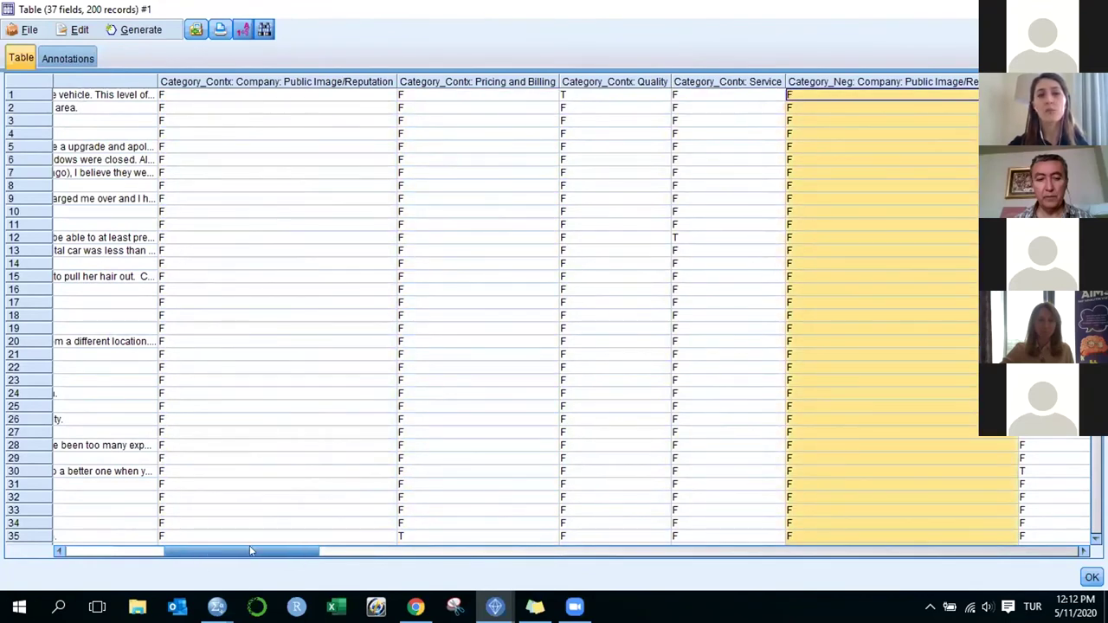
# Compare the first record's comment with its Quality and Pricing and Billing category flags, and close the table
pyautogui.press('Home')
pyautogui.hscroll(5, 558, 249)
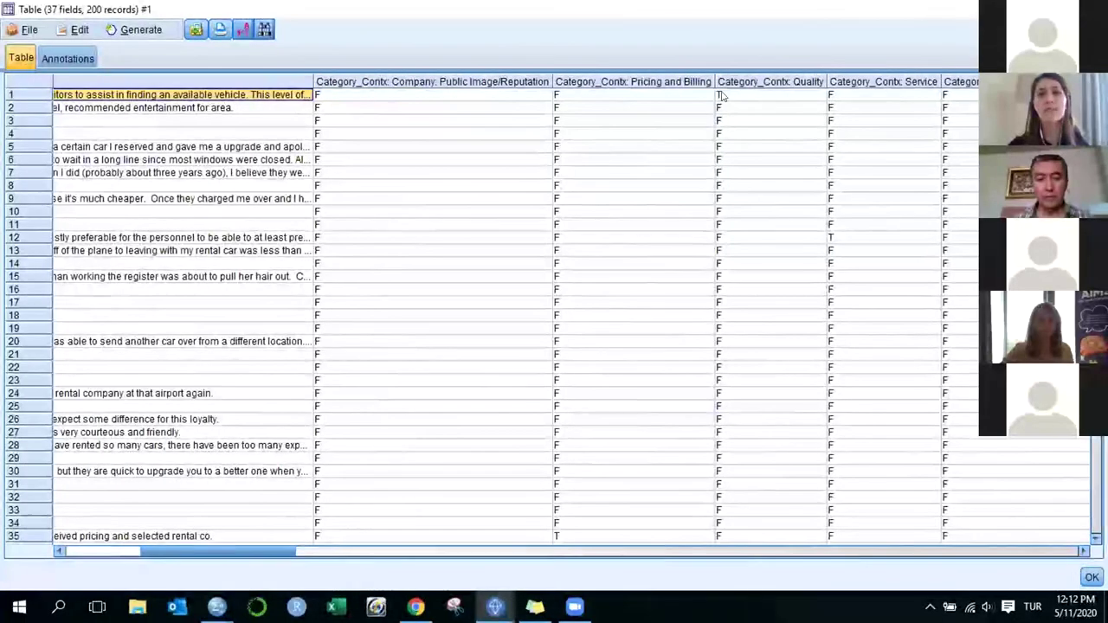
pyautogui.click(721, 95)
pyautogui.click(636, 91)
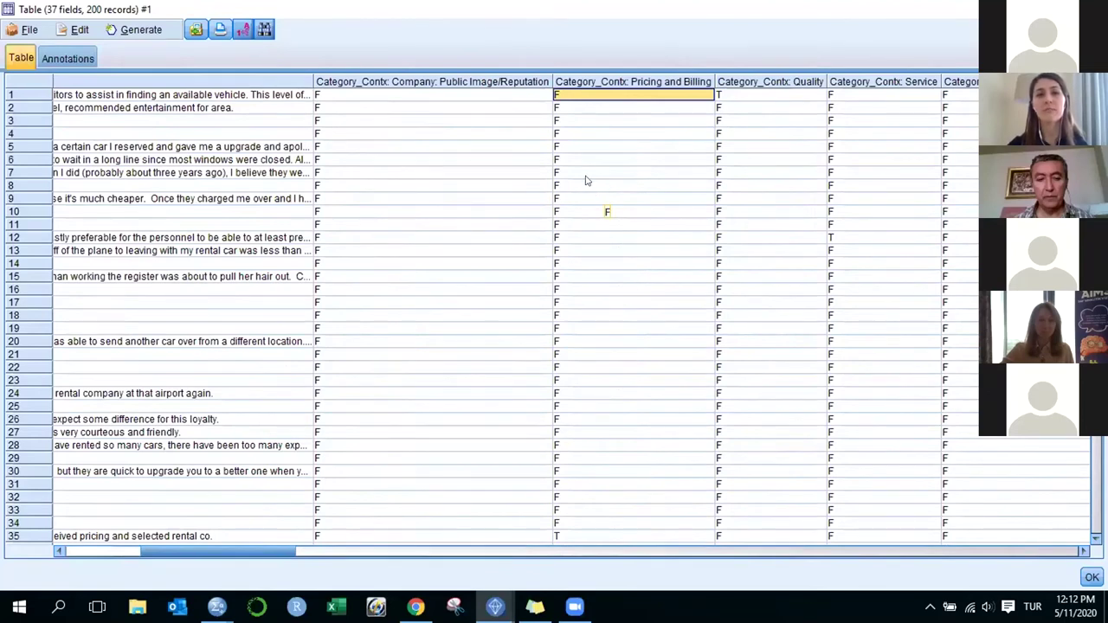
pyautogui.moveTo(229, 555); pyautogui.dragTo(241, 537)
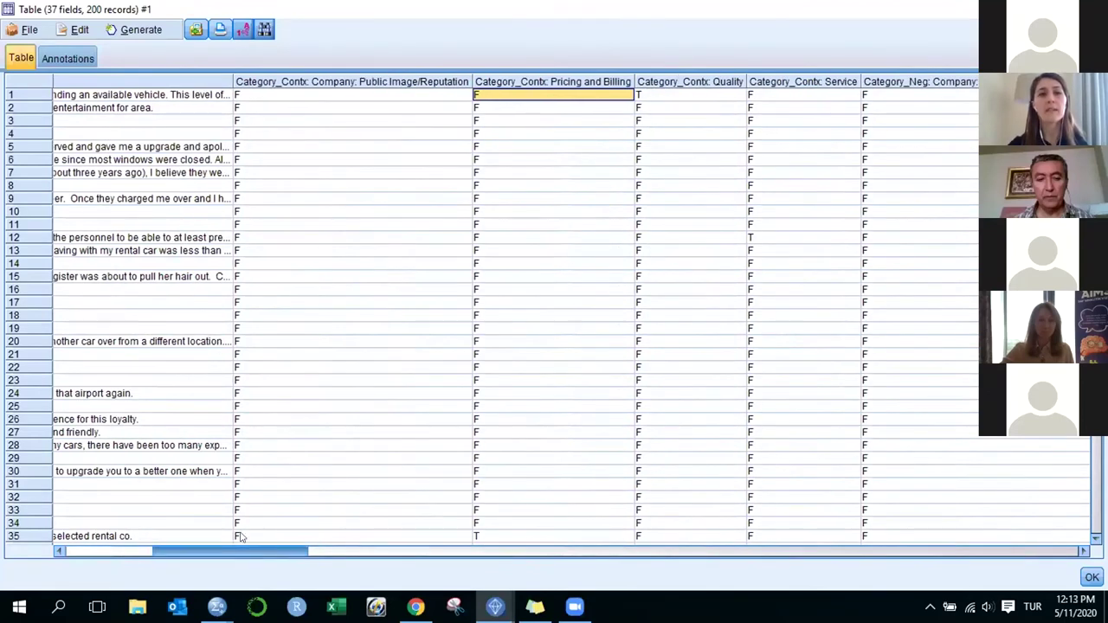
pyautogui.click(347, 81)
pyautogui.click(672, 81)
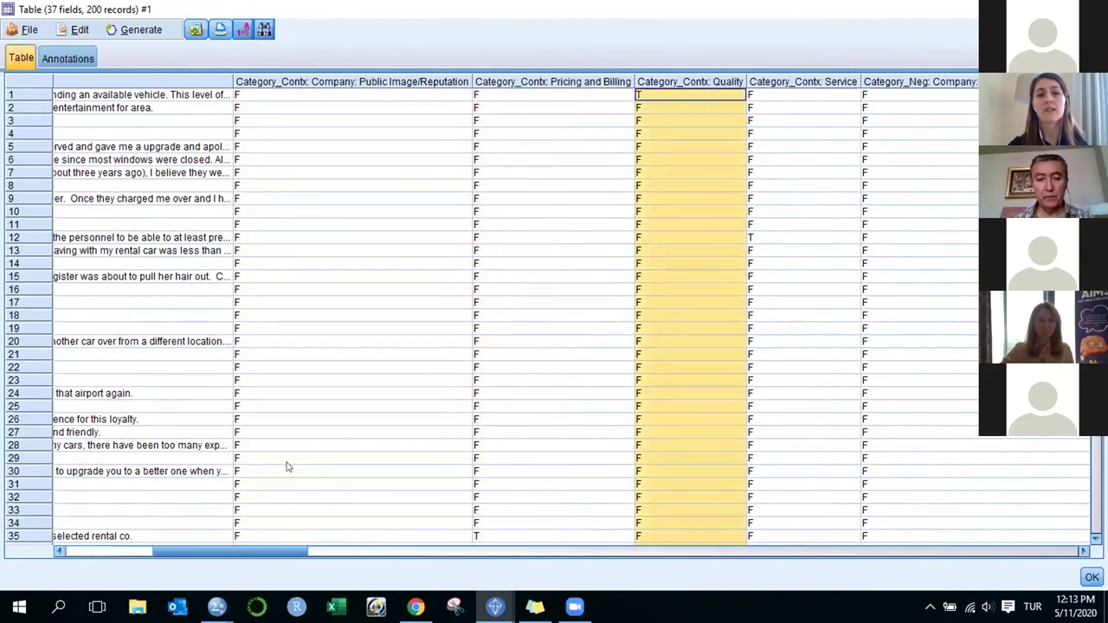
pyautogui.moveTo(254, 554); pyautogui.dragTo(101, 554)
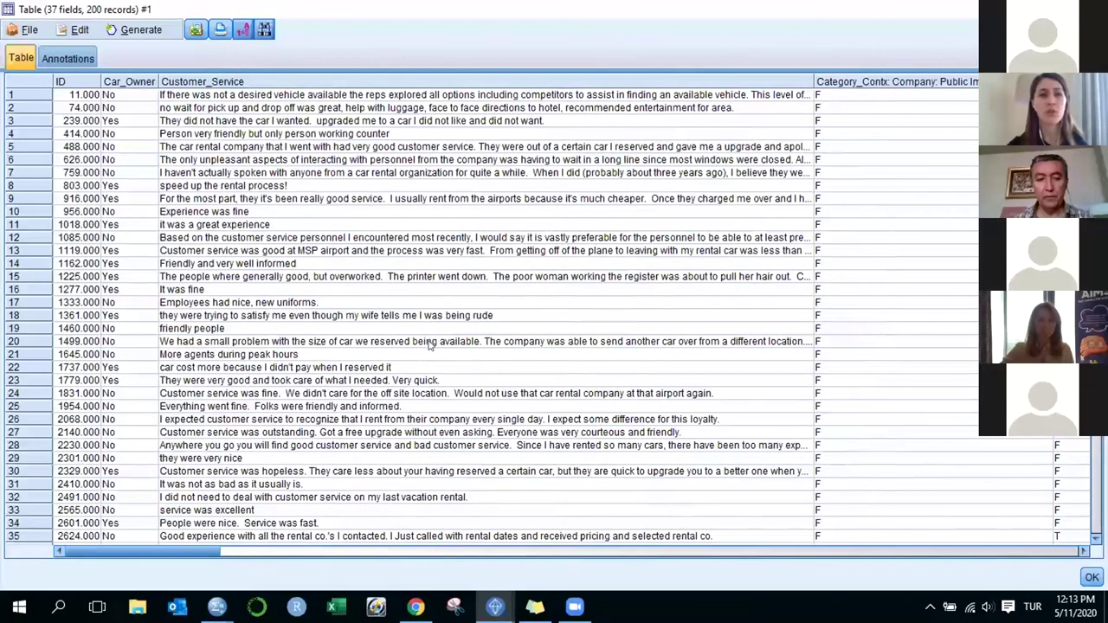
pyautogui.hotkey('alt', 'F4')
# Move the two Customer_Status CHAID modeling nodes slightly farther apart in the merged-data branch of the stream
pyautogui.scroll(-5, 427, 344)
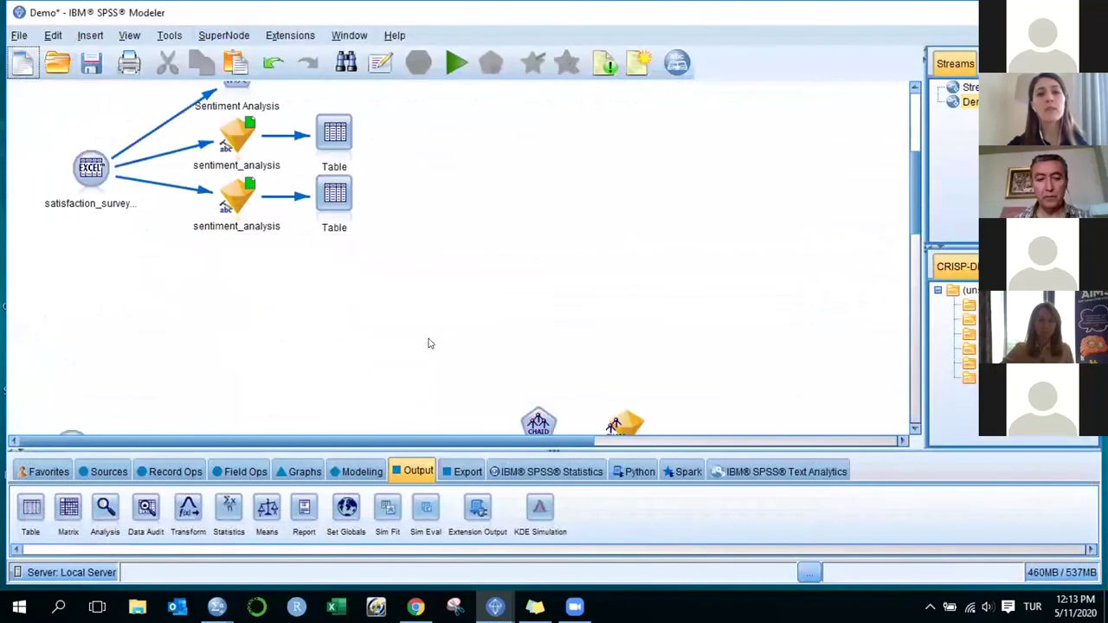
pyautogui.scroll(-1, 428, 343)
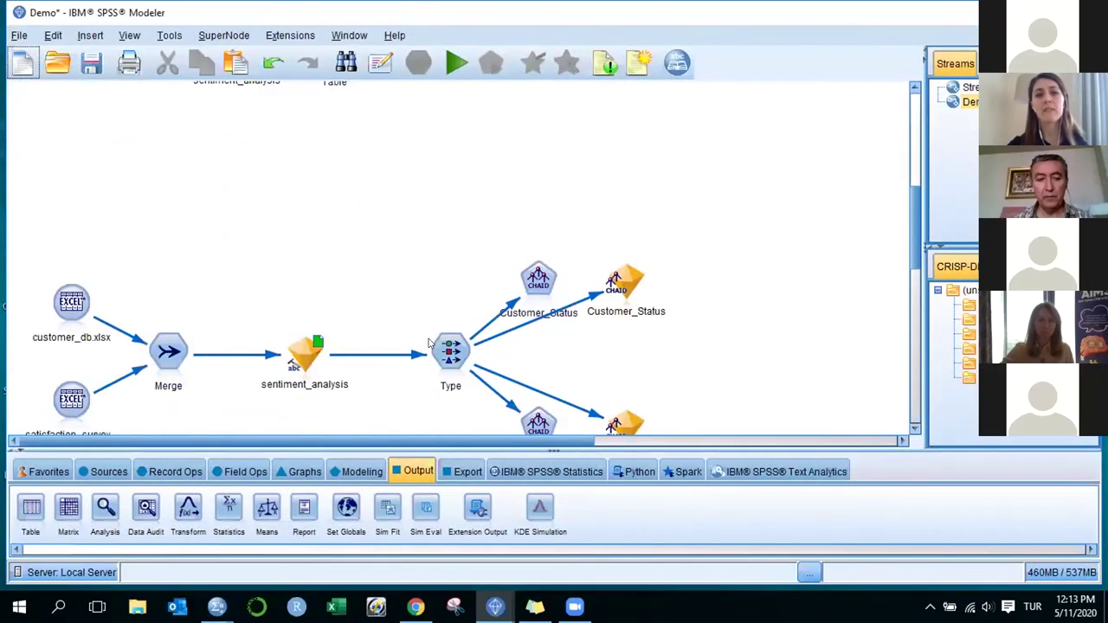
pyautogui.scroll(-2, 428, 344)
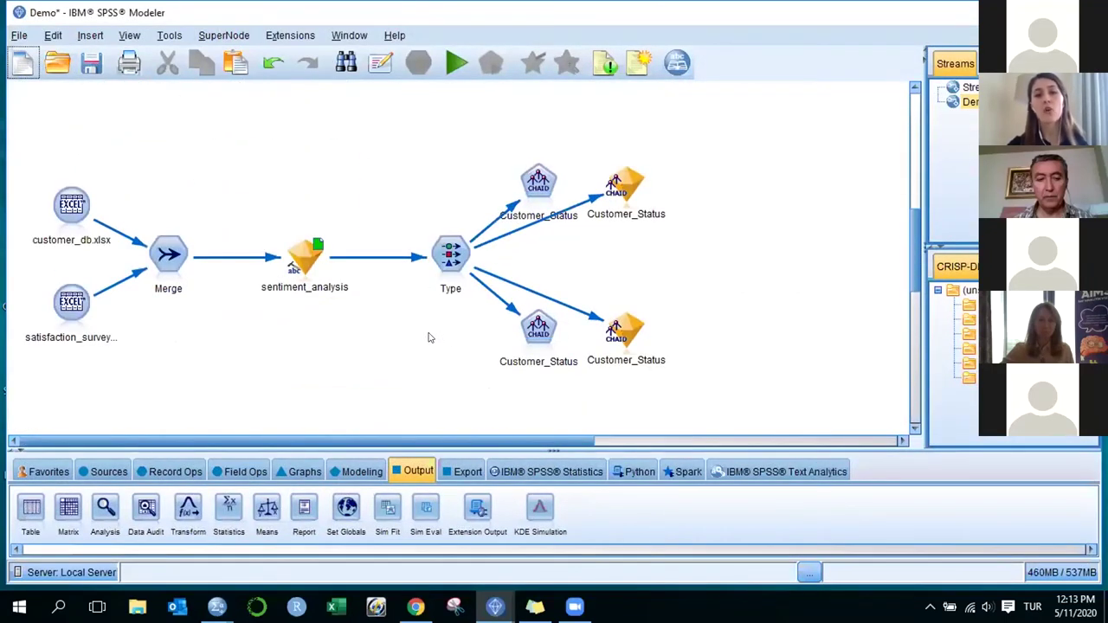
pyautogui.moveTo(526, 329); pyautogui.dragTo(516, 342)
pyautogui.moveTo(547, 183); pyautogui.dragTo(542, 161)
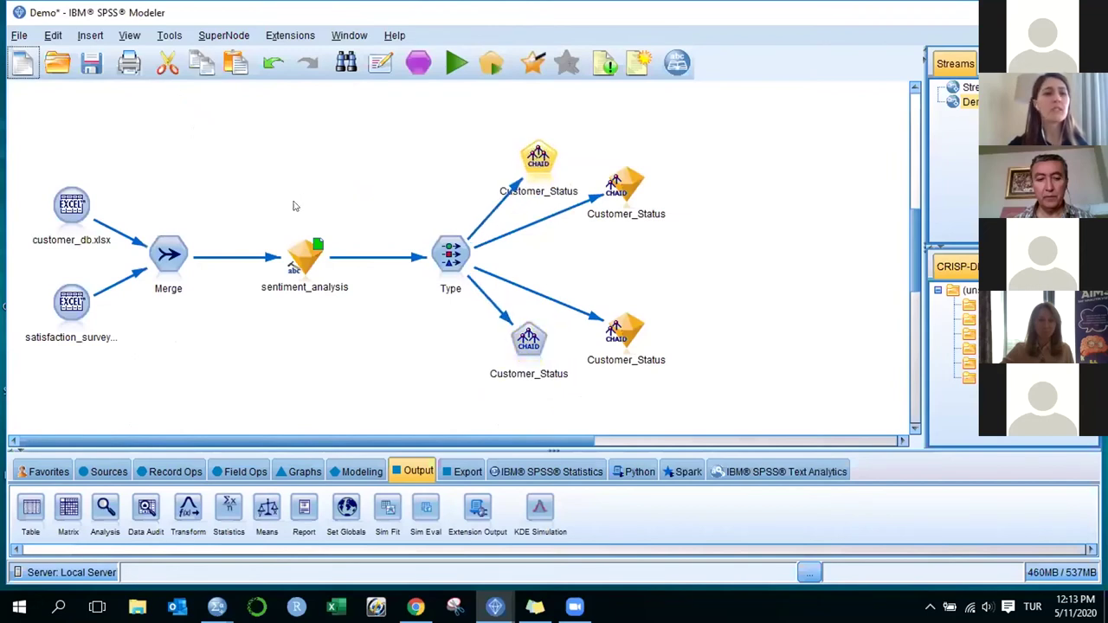
# Preview the customer_db.xlsx source node's records, and close the preview and the node settings
pyautogui.scroll(3, 276, 207)
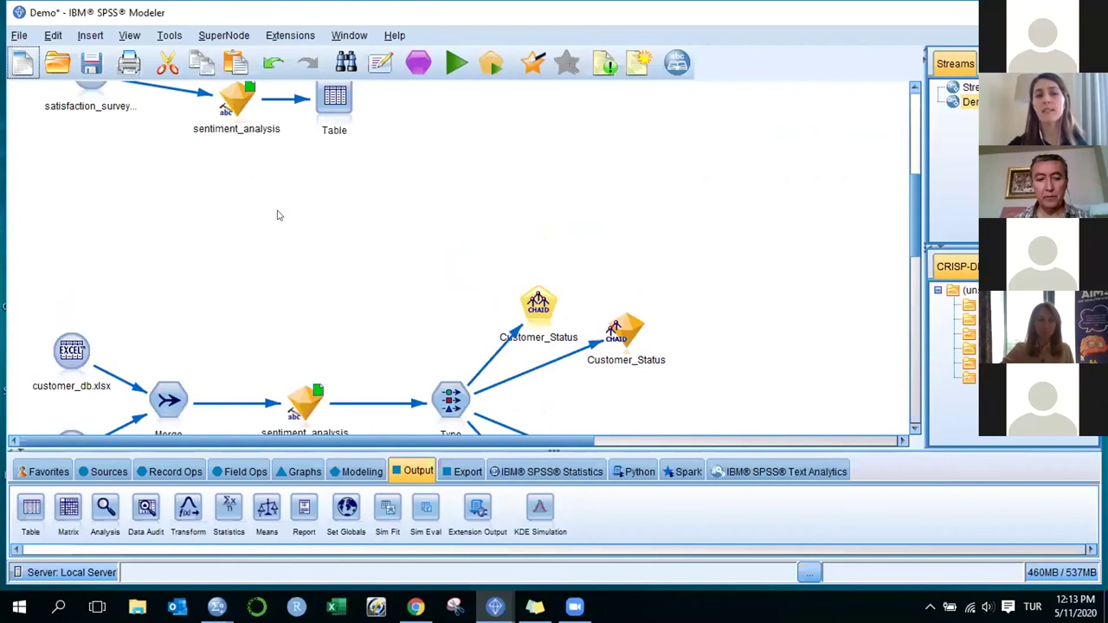
pyautogui.scroll(2, 274, 208)
pyautogui.scroll(-6, 272, 205)
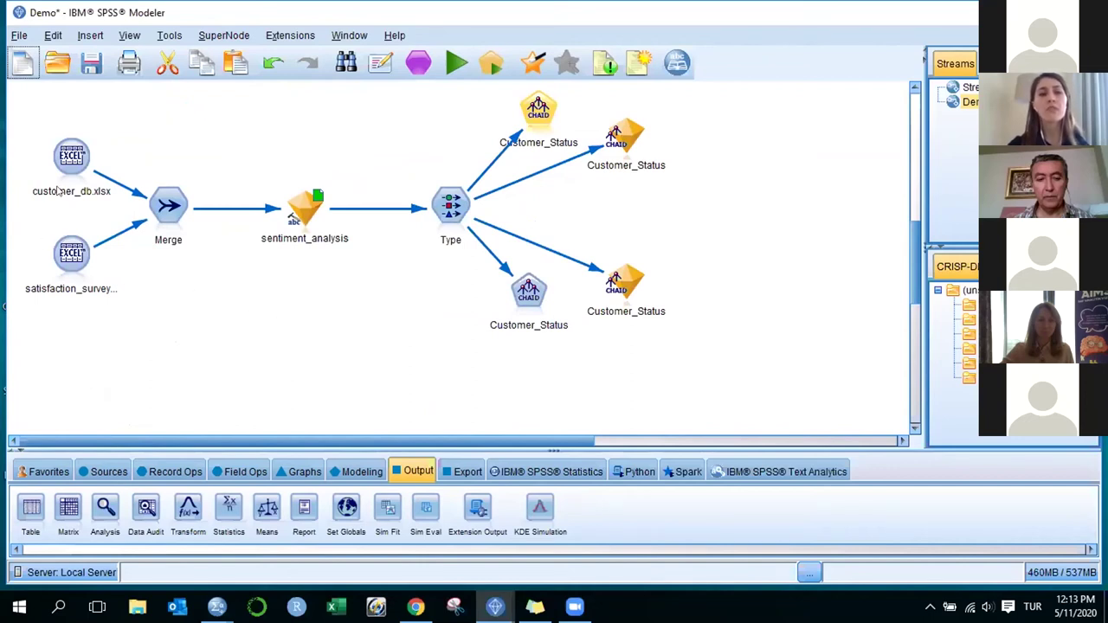
pyautogui.doubleClick(70, 154)
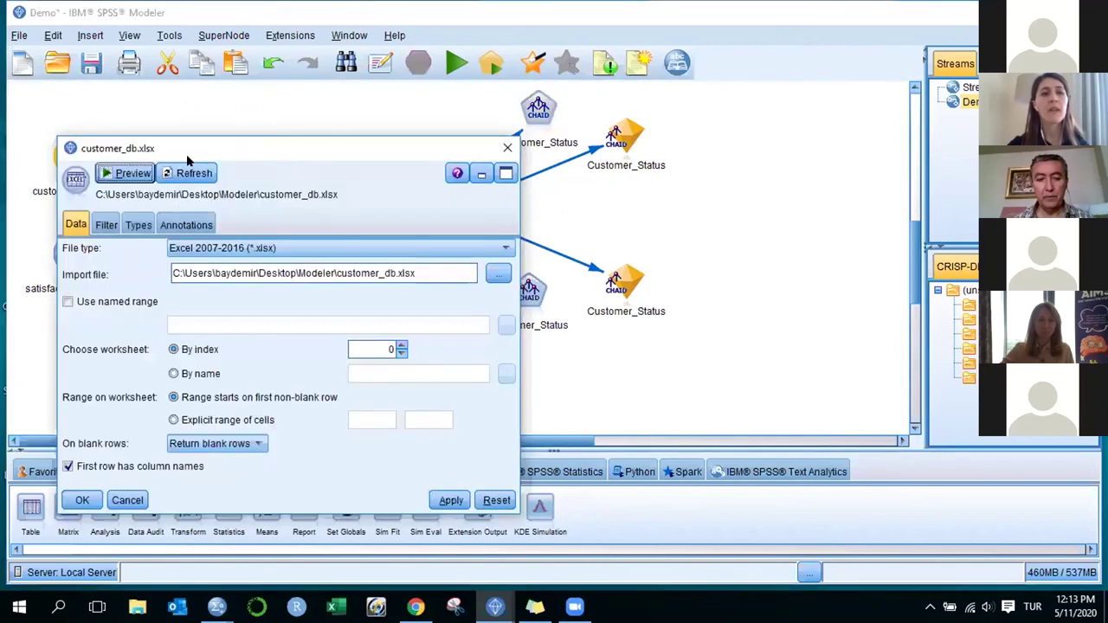
pyautogui.click(126, 173)
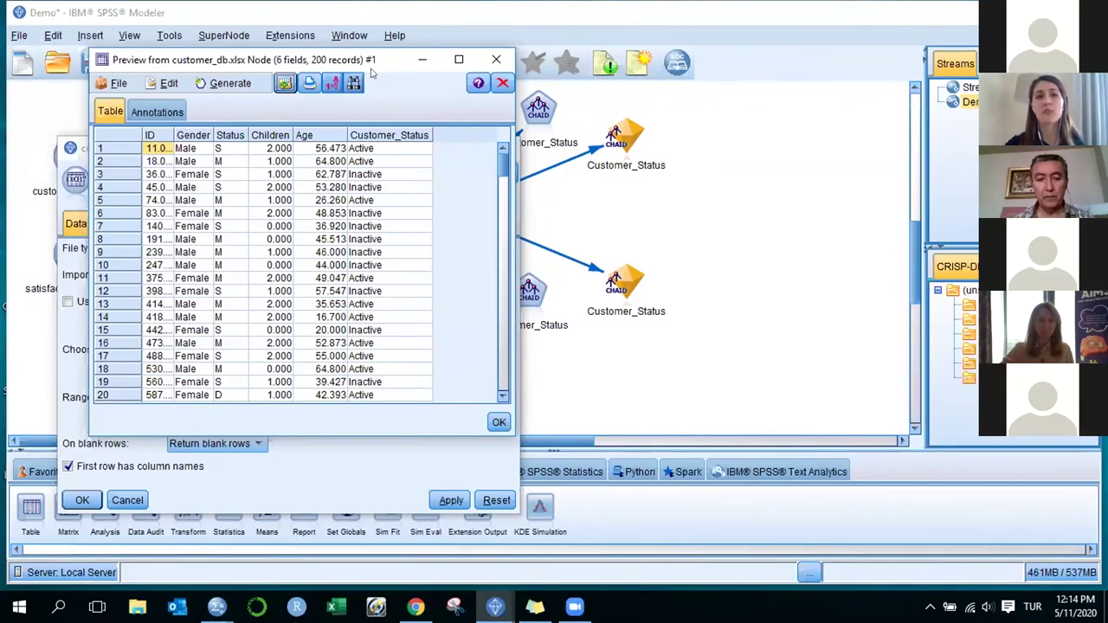
pyautogui.click(495, 60)
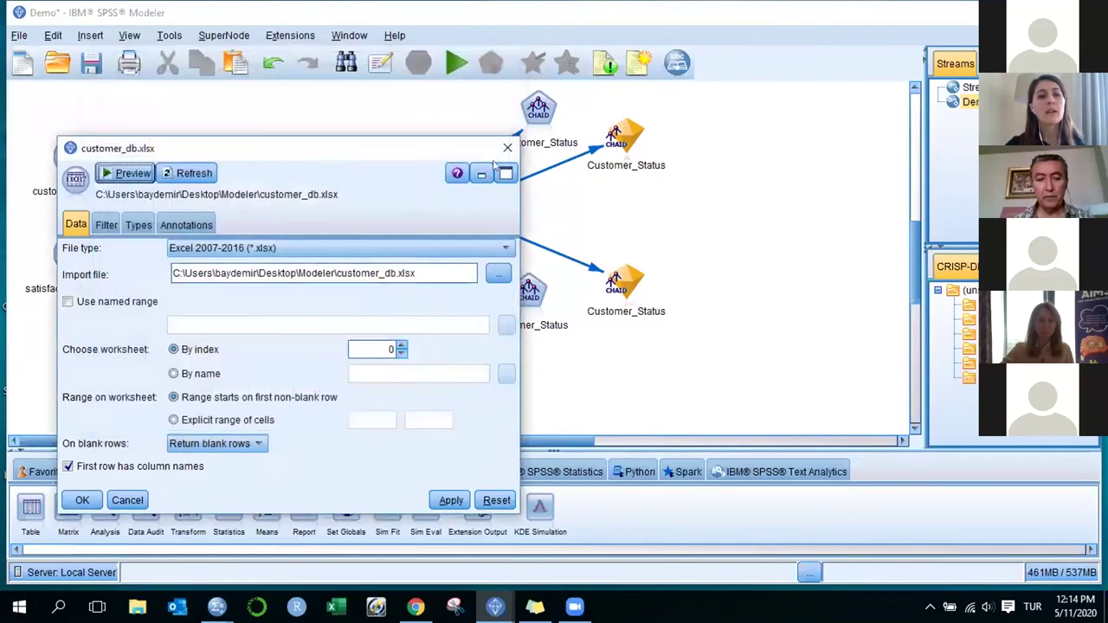
pyautogui.click(507, 146)
# Preview the satisfaction_survey.xlsx source node of the merged branch, check its ID field, and close the preview and node settings
pyautogui.doubleClick(72, 253)
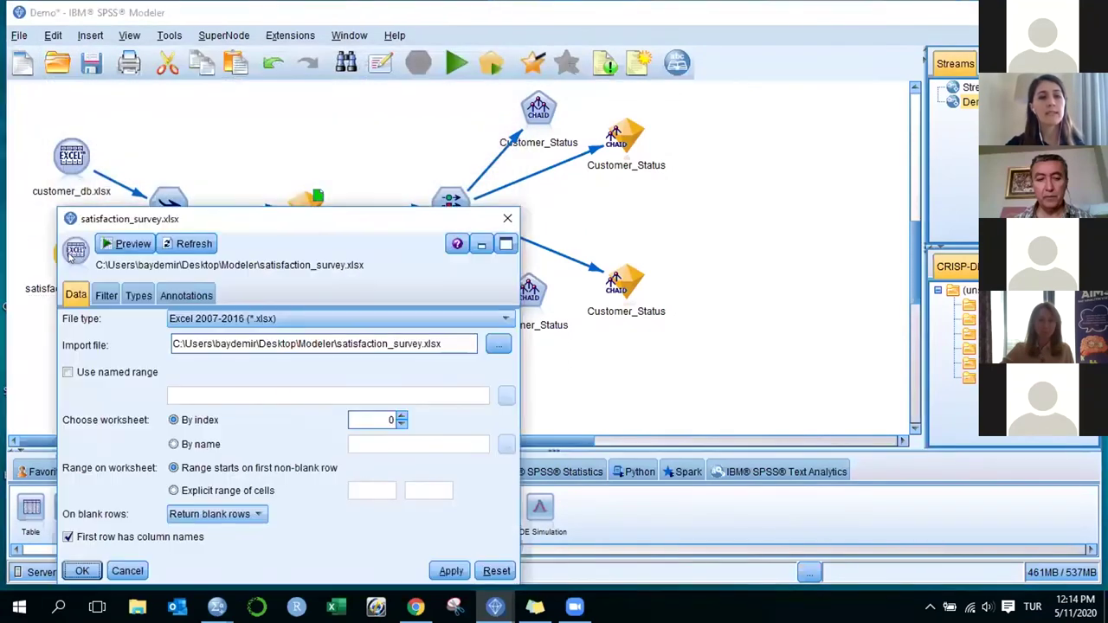
pyautogui.click(126, 243)
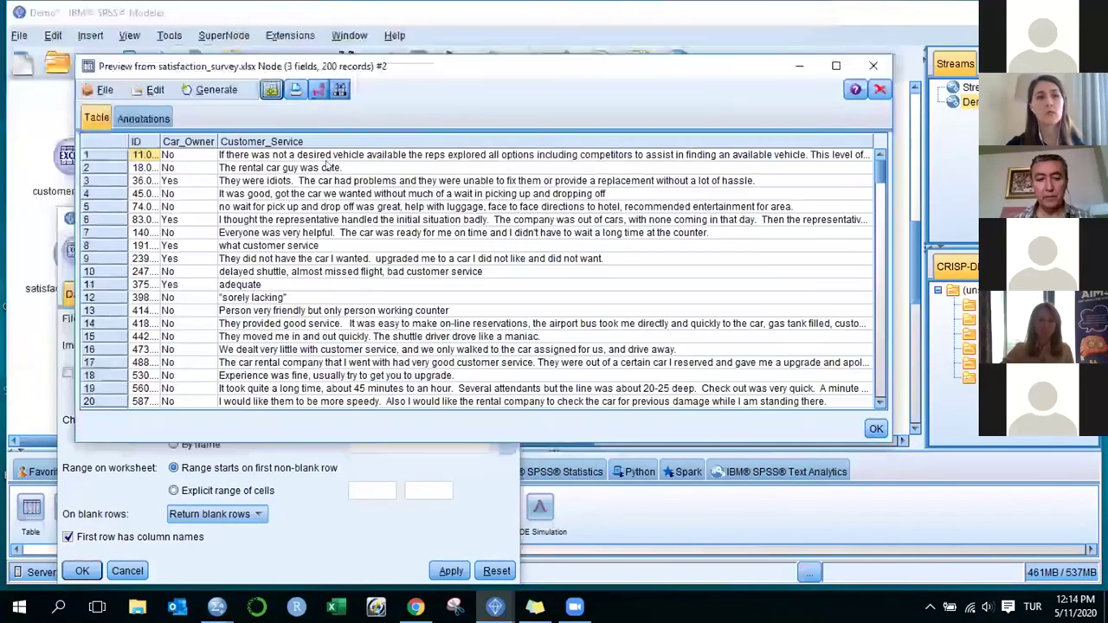
pyautogui.click(144, 140)
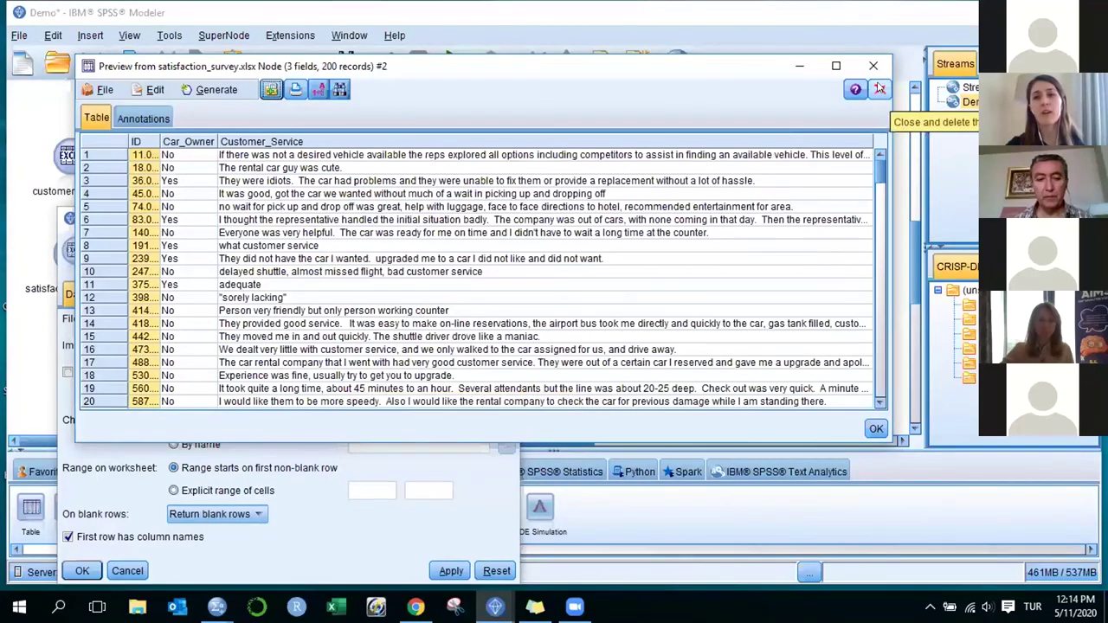
pyautogui.click(880, 88)
pyautogui.click(502, 223)
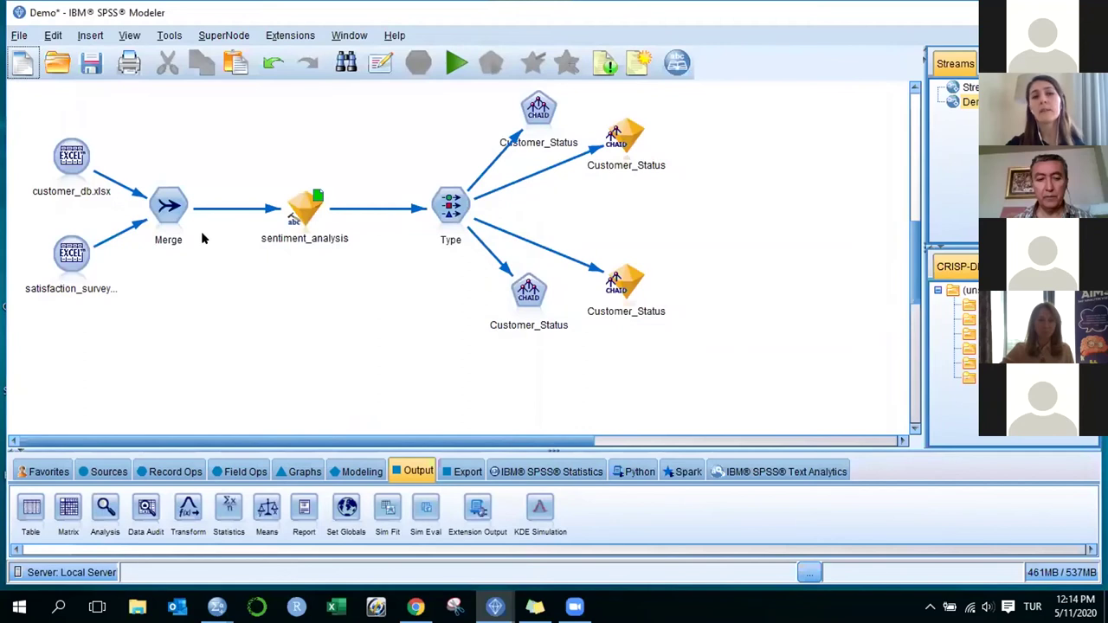
# Trace the branch from the two Excel sources through Merge to the CHAID modeling nodes, comparing it with the earlier text-mining branch
pyautogui.click(76, 163)
pyautogui.click(73, 255)
pyautogui.click(173, 217)
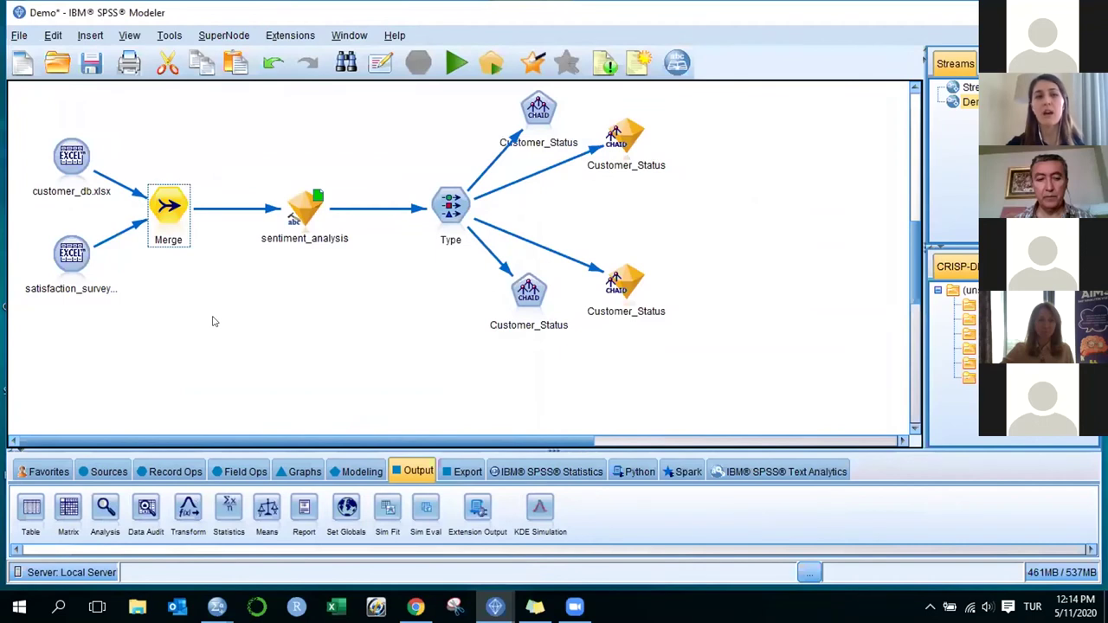
pyautogui.scroll(5, 249, 272)
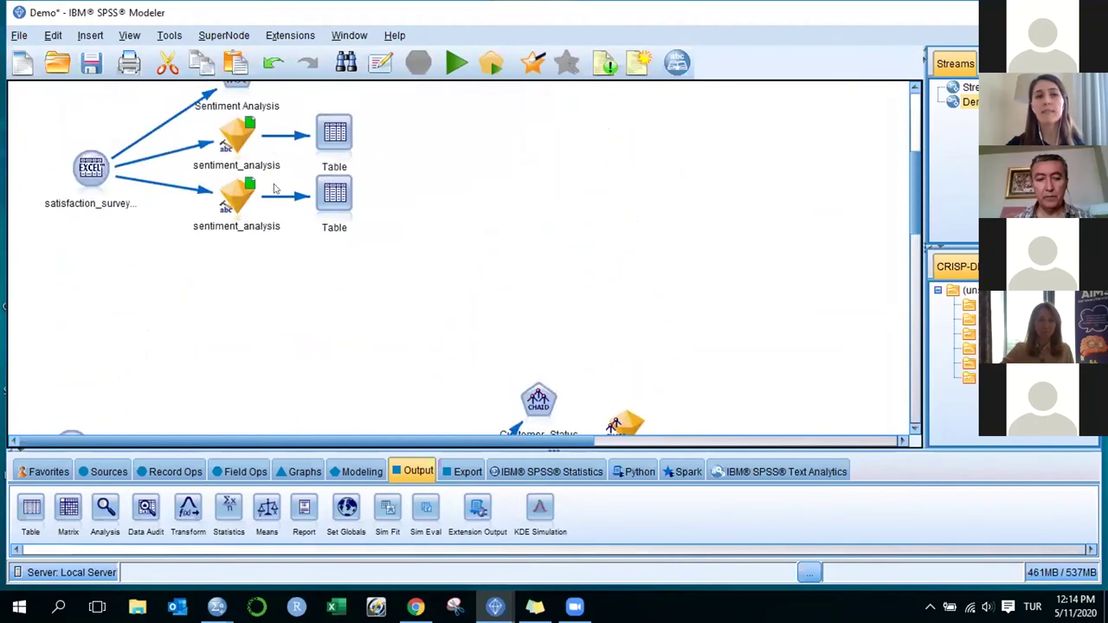
pyautogui.scroll(-4, 260, 223)
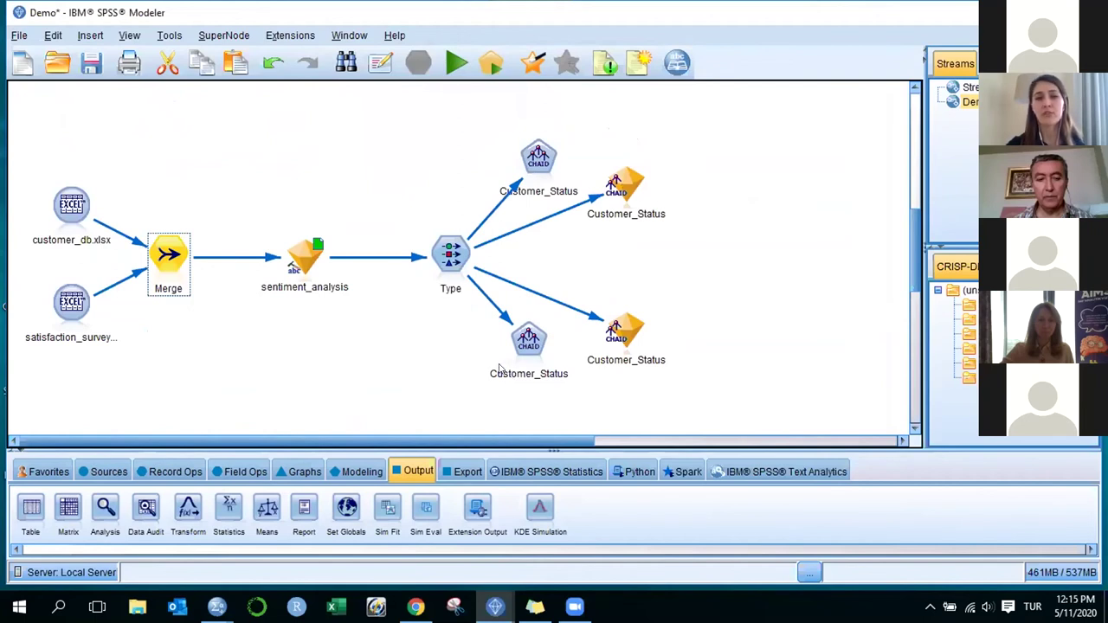
pyautogui.moveTo(498, 116); pyautogui.dragTo(572, 378)
pyautogui.click(679, 252)
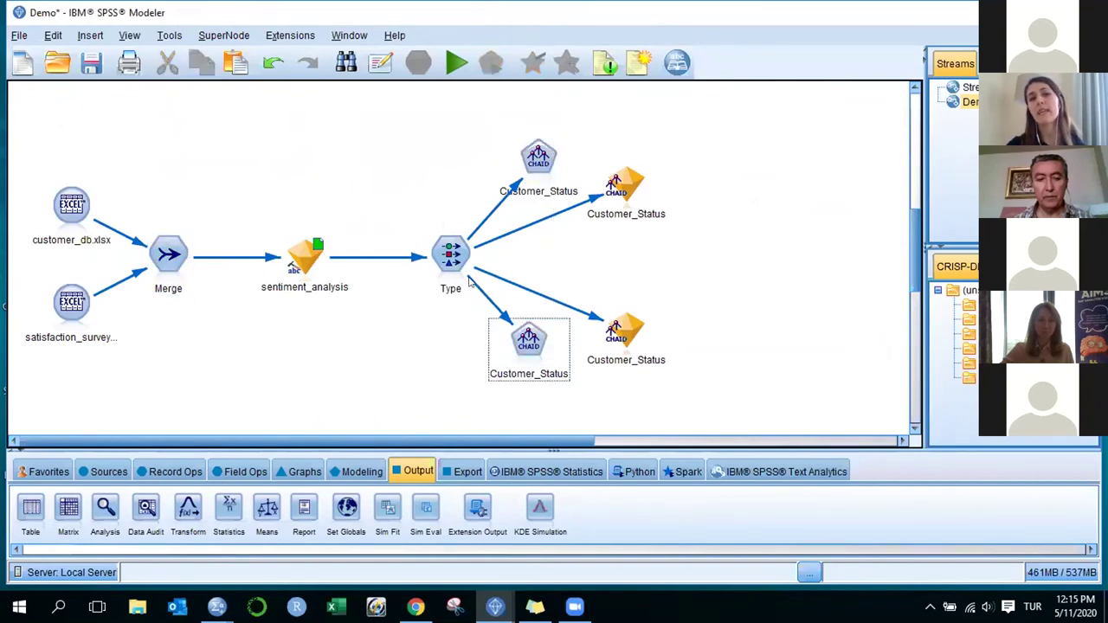
# Move the Type node closer to the sentiment_analysis nugget and review its field measurements and roles
pyautogui.moveTo(447, 264); pyautogui.dragTo(419, 263)
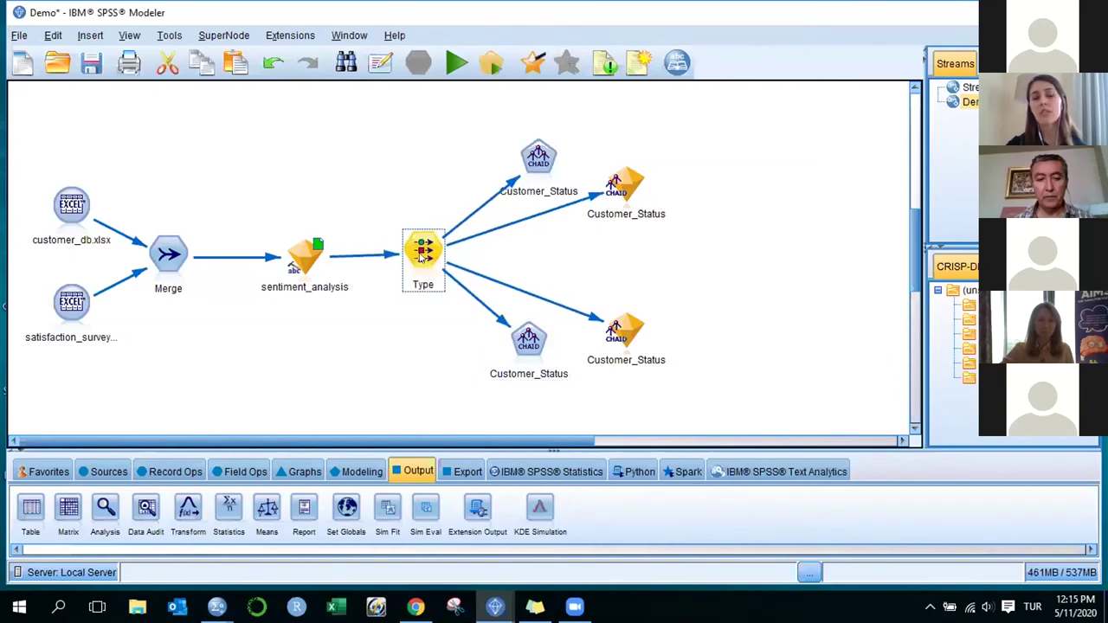
pyautogui.doubleClick(423, 265)
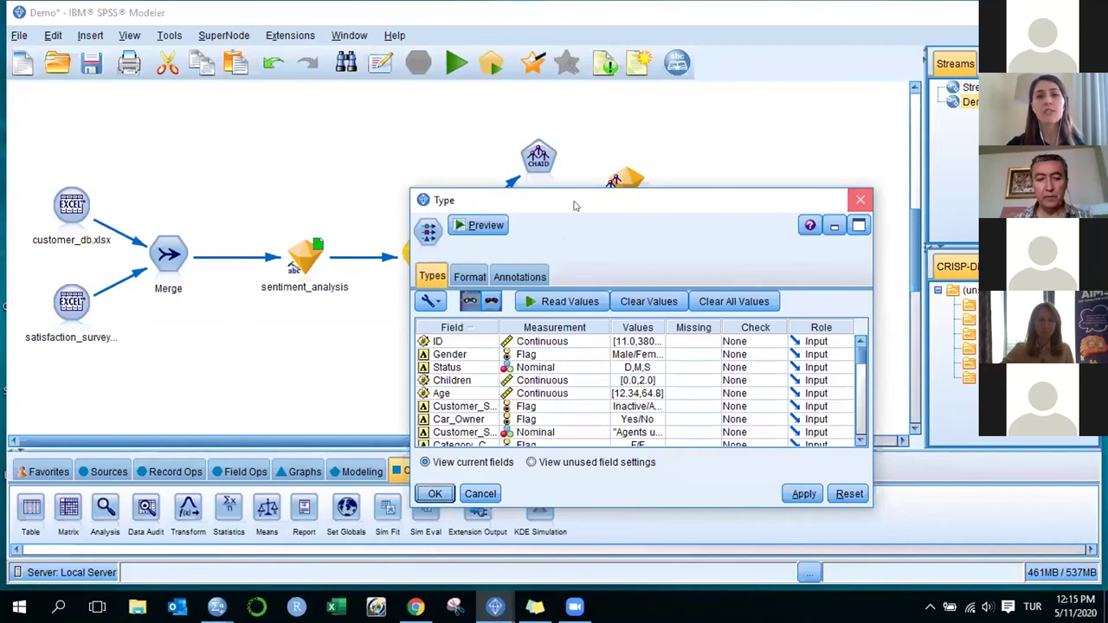
pyautogui.press('Escape')
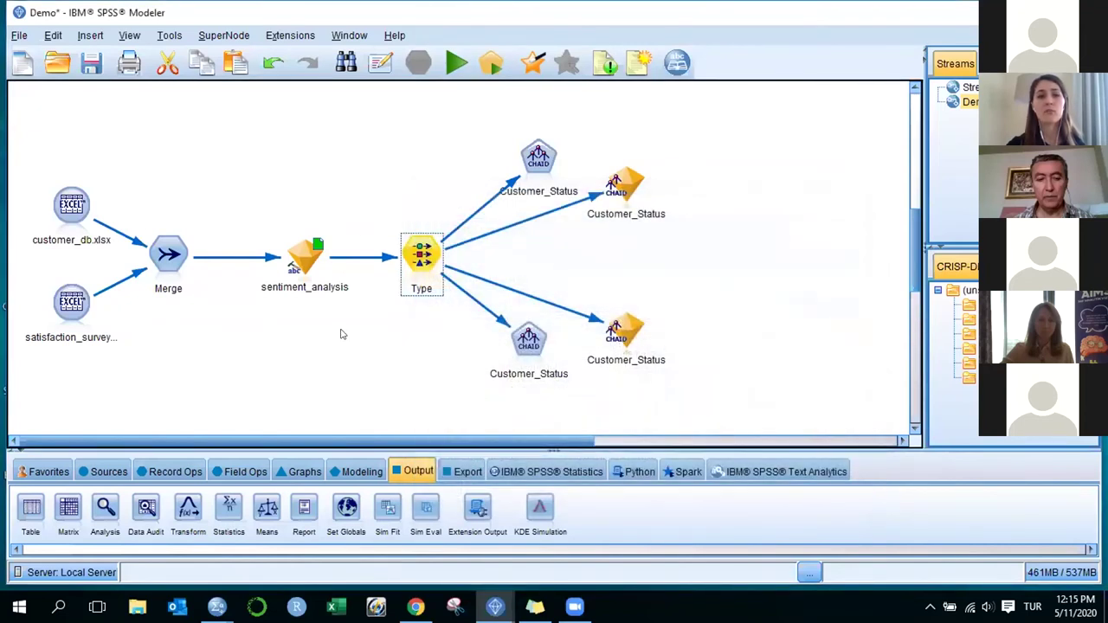
pyautogui.moveTo(426, 256); pyautogui.dragTo(416, 257)
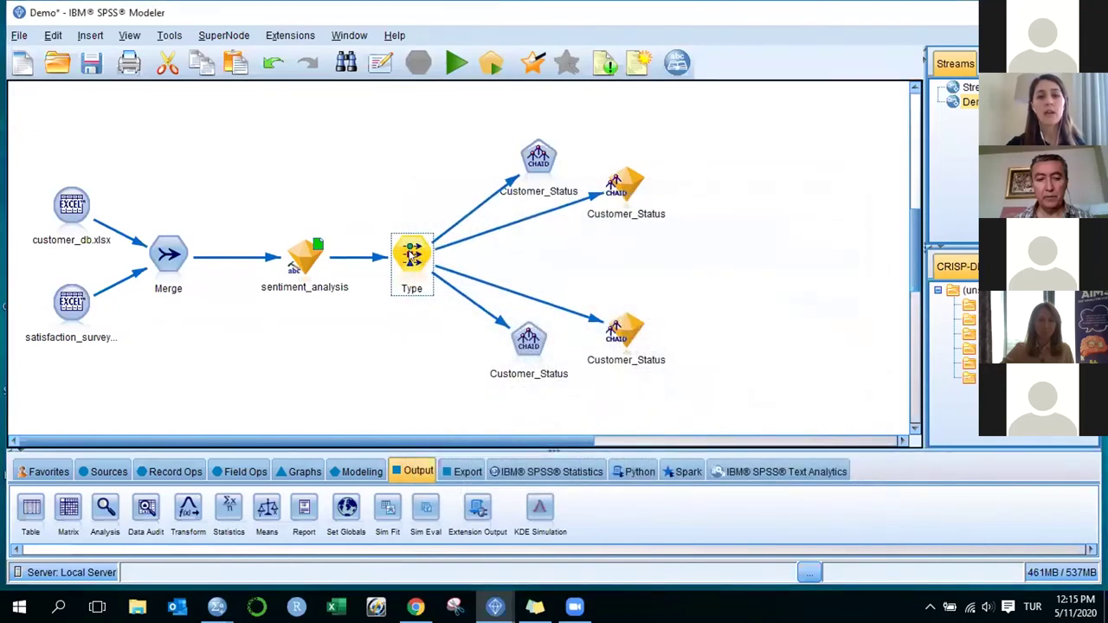
# Spread the upper and lower Customer_Status CHAID modeling nodes farther from their model nuggets
pyautogui.click(530, 153)
pyautogui.moveTo(530, 152); pyautogui.dragTo(521, 144)
pyautogui.moveTo(528, 341); pyautogui.dragTo(509, 352)
pyautogui.click(530, 149)
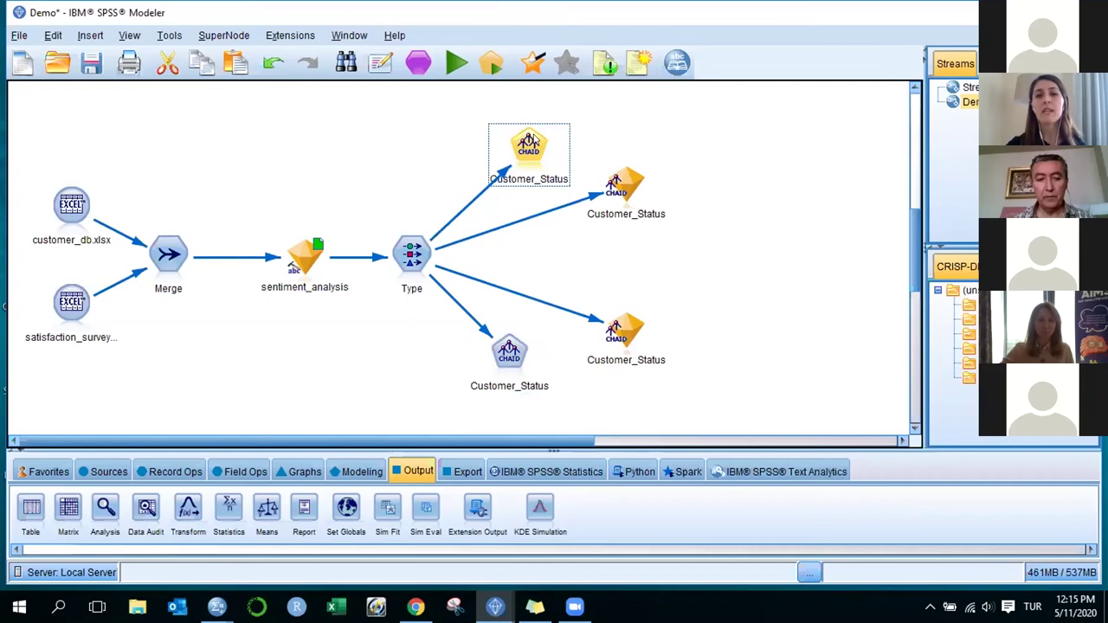
# Open the upper Customer_Status CHAID modeling node and review its custom target and predictor assignments
pyautogui.doubleClick(530, 145)
pyautogui.moveTo(694, 113); pyautogui.dragTo(559, 55)
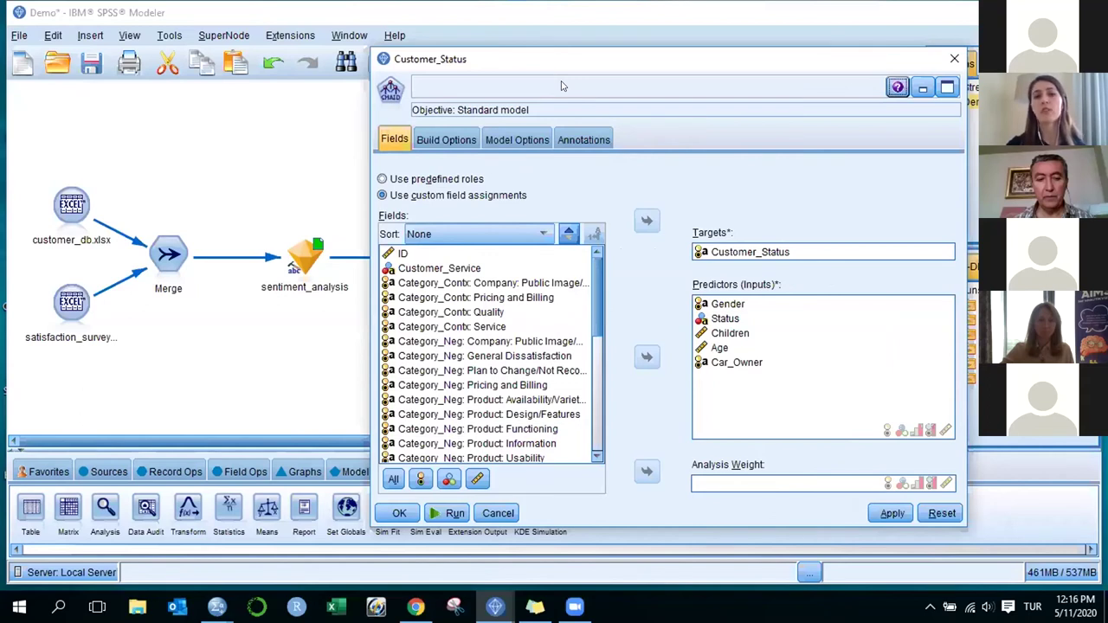
# Check the Customer_Status target against the demographic predictors in the upper CHAID node and close its settings
pyautogui.moveTo(589, 65); pyautogui.dragTo(561, 58)
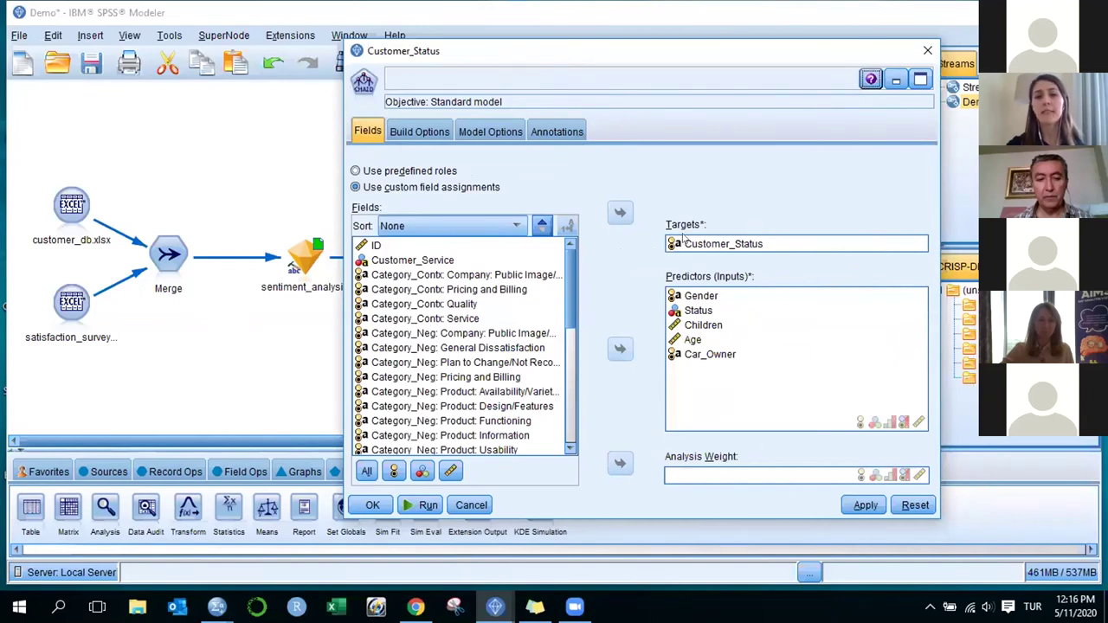
pyautogui.click(747, 248)
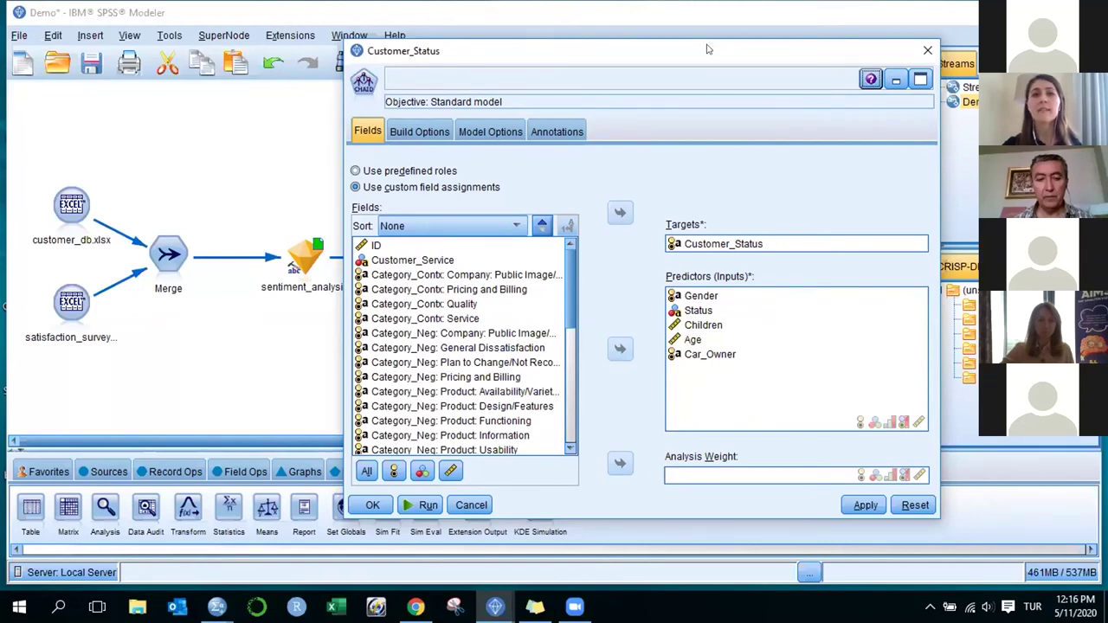
pyautogui.moveTo(785, 54); pyautogui.dragTo(706, 50)
pyautogui.click(849, 47)
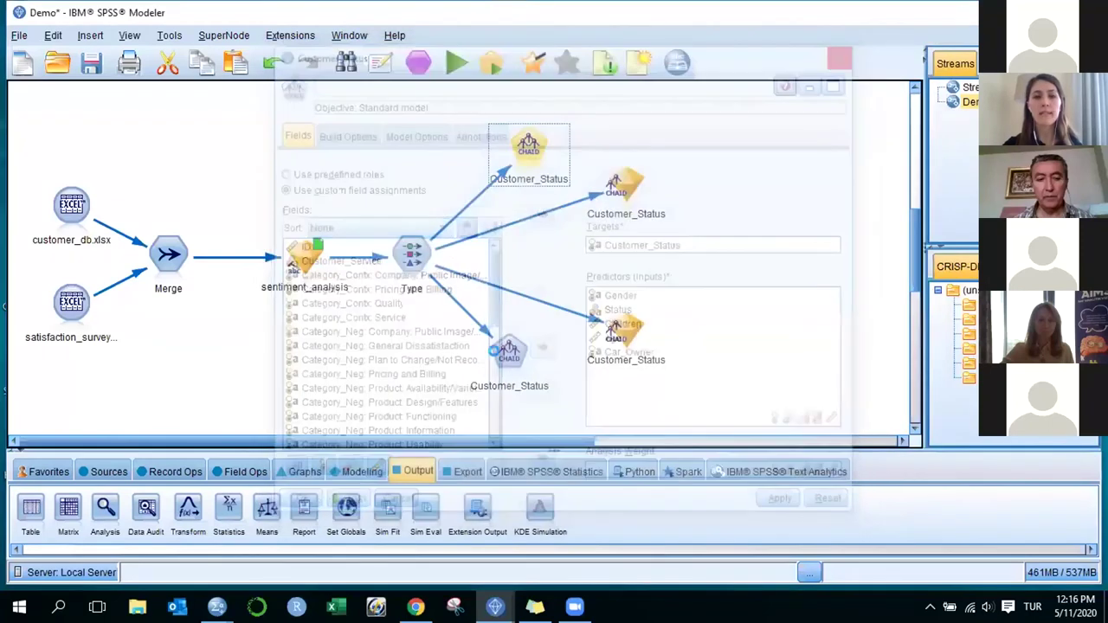
# Open the lower Customer_Status CHAID modeling node, review its full predictor list including the sentiment categories, and close it
pyautogui.doubleClick(509, 357)
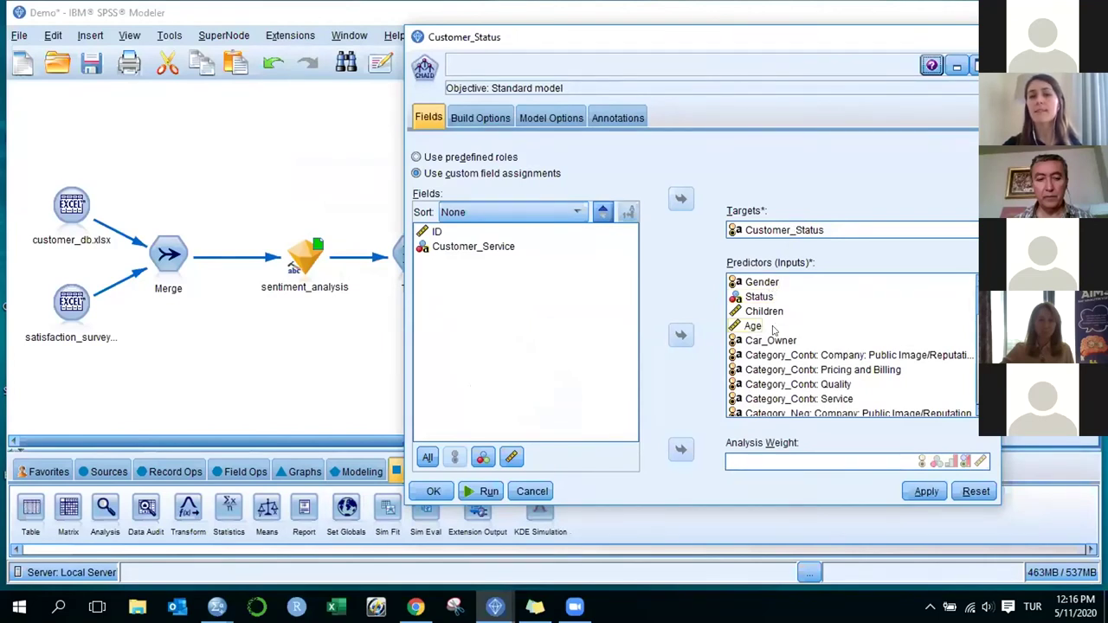
pyautogui.scroll(-5, 773, 337)
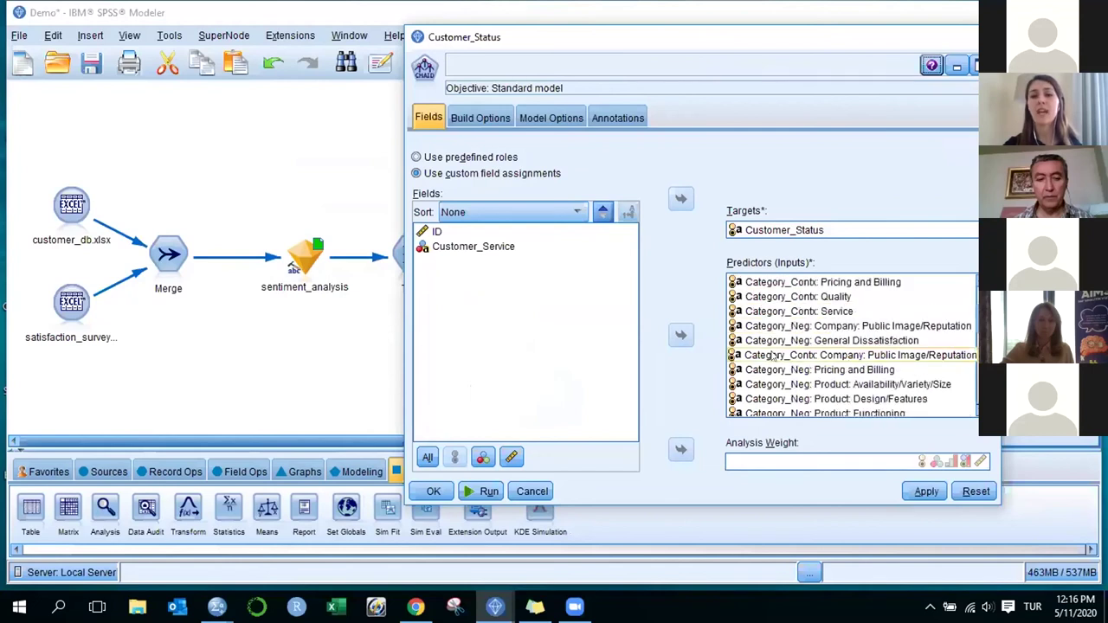
pyautogui.scroll(-3, 774, 361)
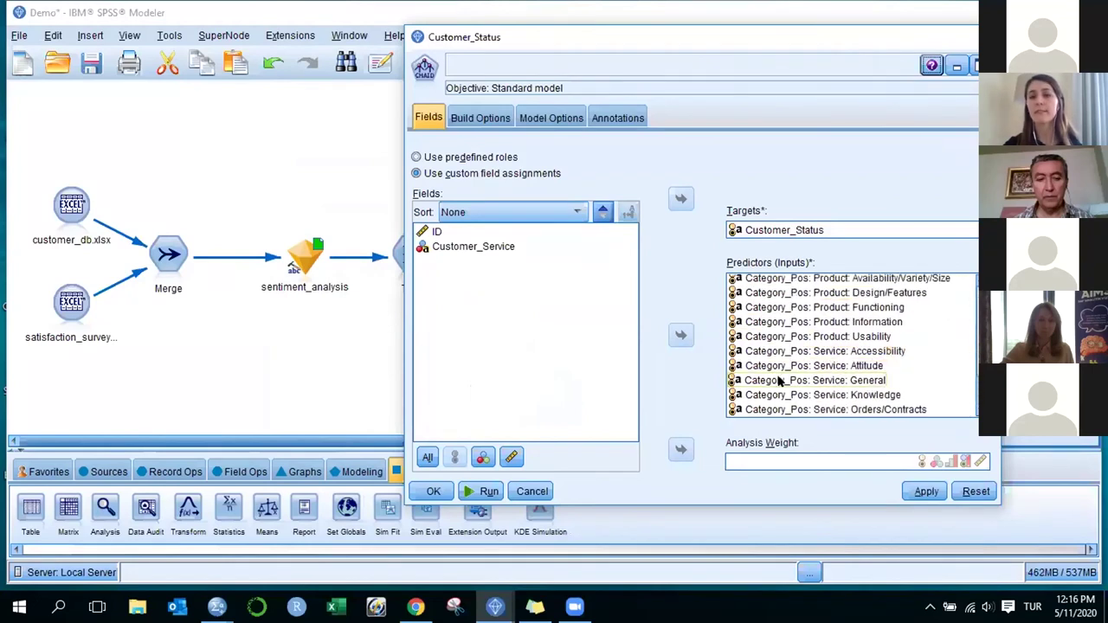
pyautogui.scroll(8, 779, 379)
pyautogui.moveTo(700, 36); pyautogui.dragTo(597, 23)
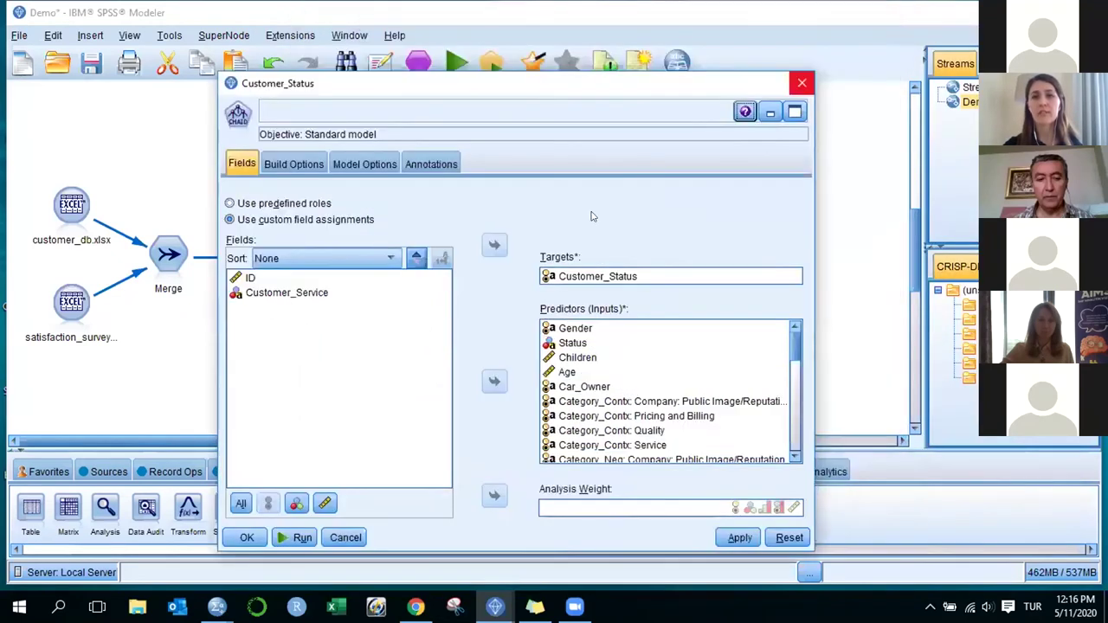
pyautogui.press('Escape')
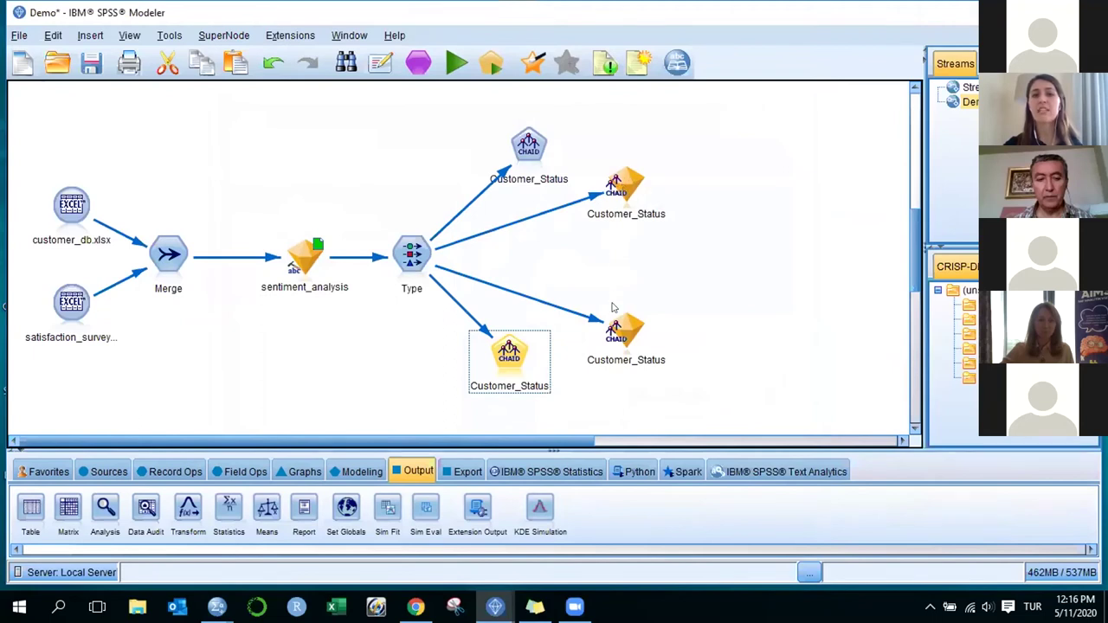
# Reposition the Customer_Status CHAID model nuggets and attach an Analysis node to each of them
pyautogui.moveTo(629, 178); pyautogui.dragTo(629, 175)
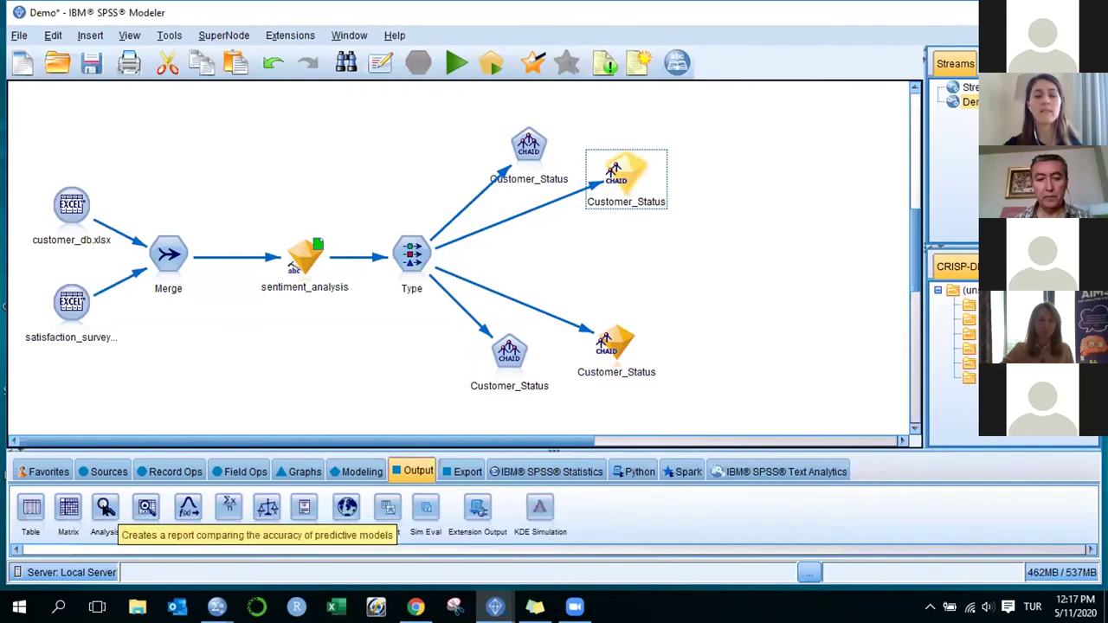
pyautogui.doubleClick(102, 509)
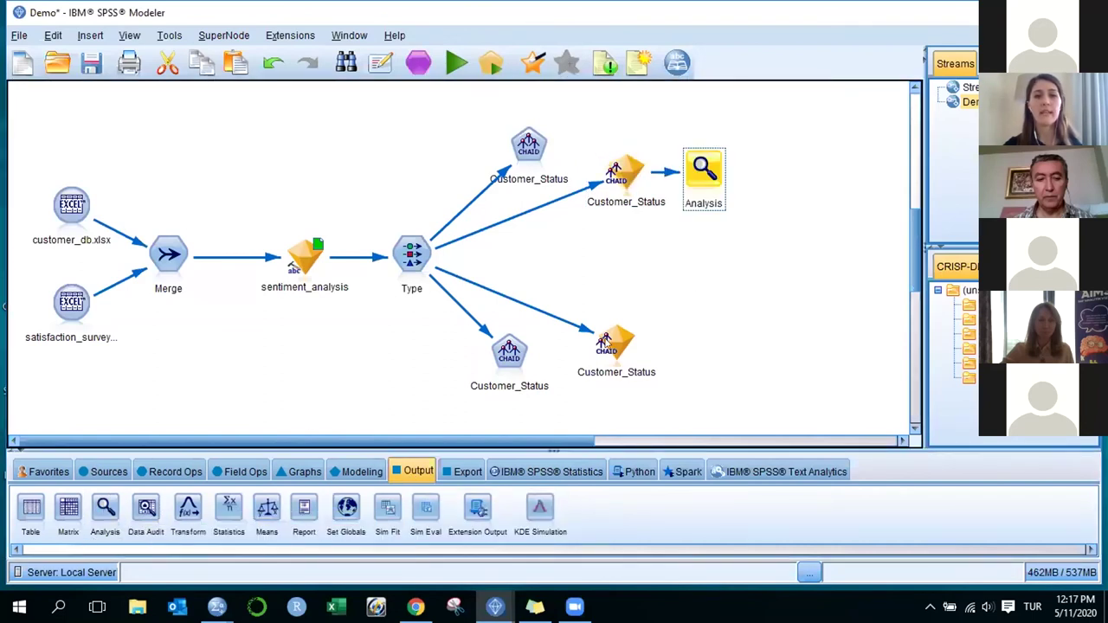
pyautogui.click(608, 344)
pyautogui.doubleClick(105, 509)
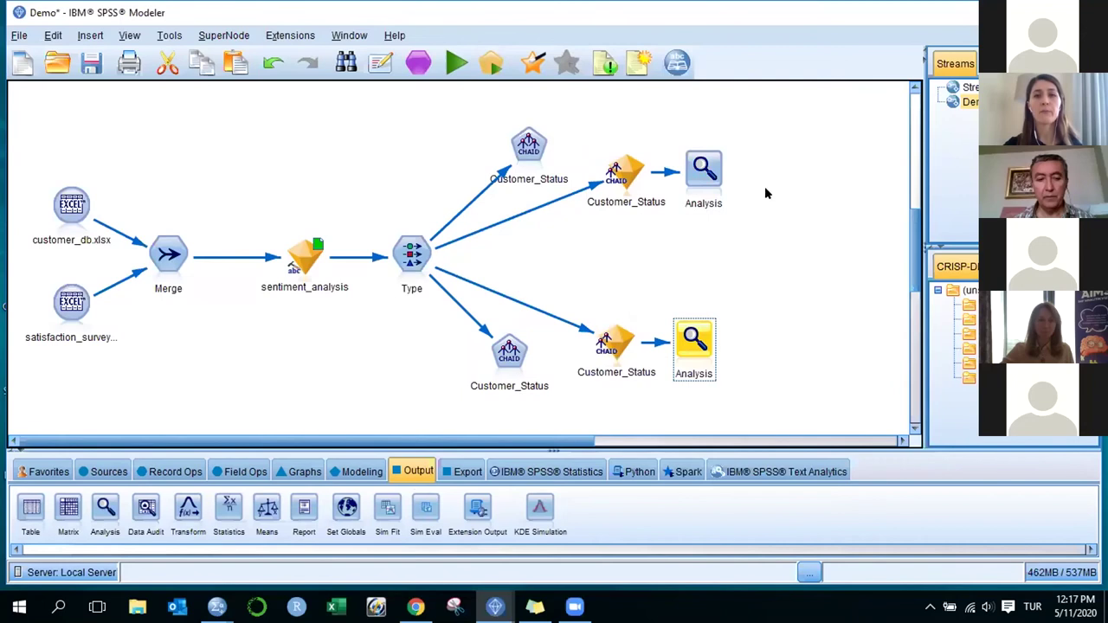
# Run the upper Analysis node with its default options, review the correct and wrong predictions, and close the report
pyautogui.doubleClick(703, 170)
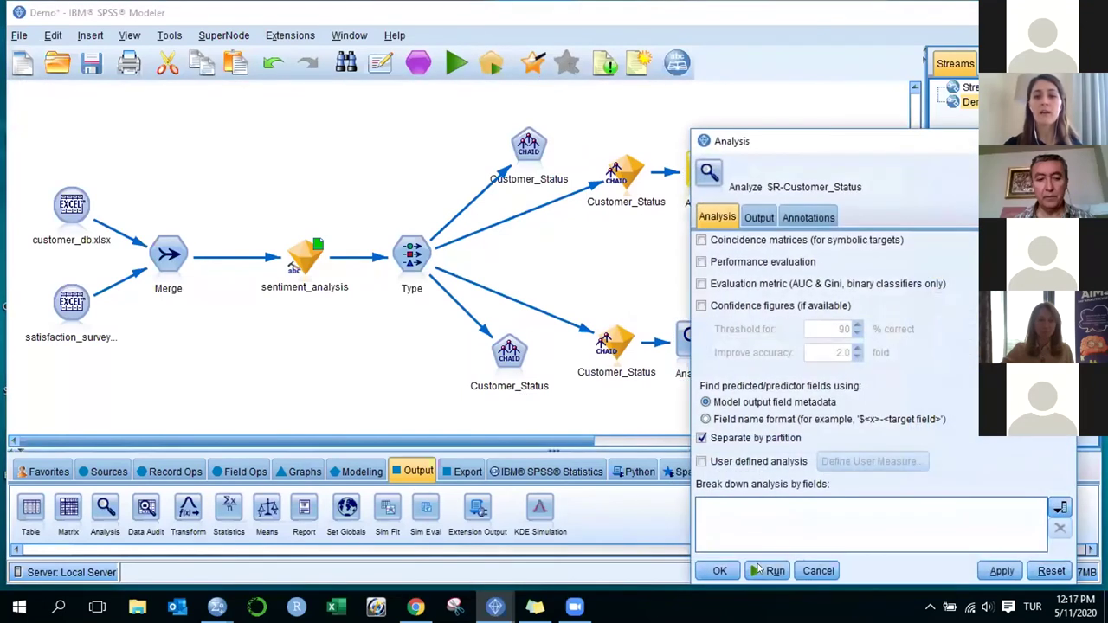
pyautogui.click(754, 563)
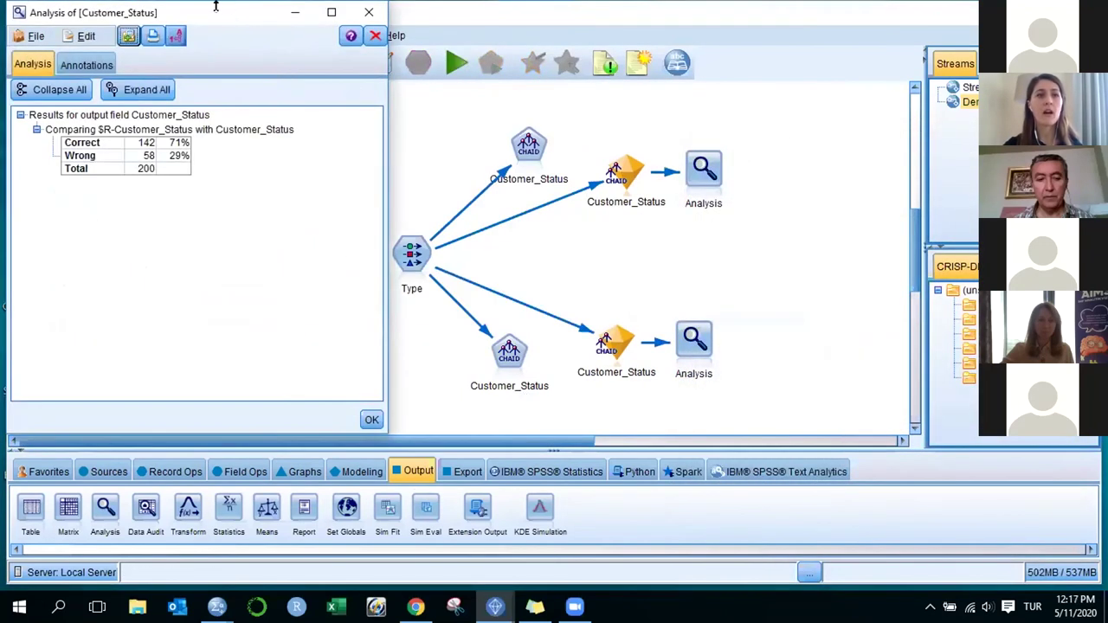
pyautogui.moveTo(226, 15); pyautogui.dragTo(370, 47)
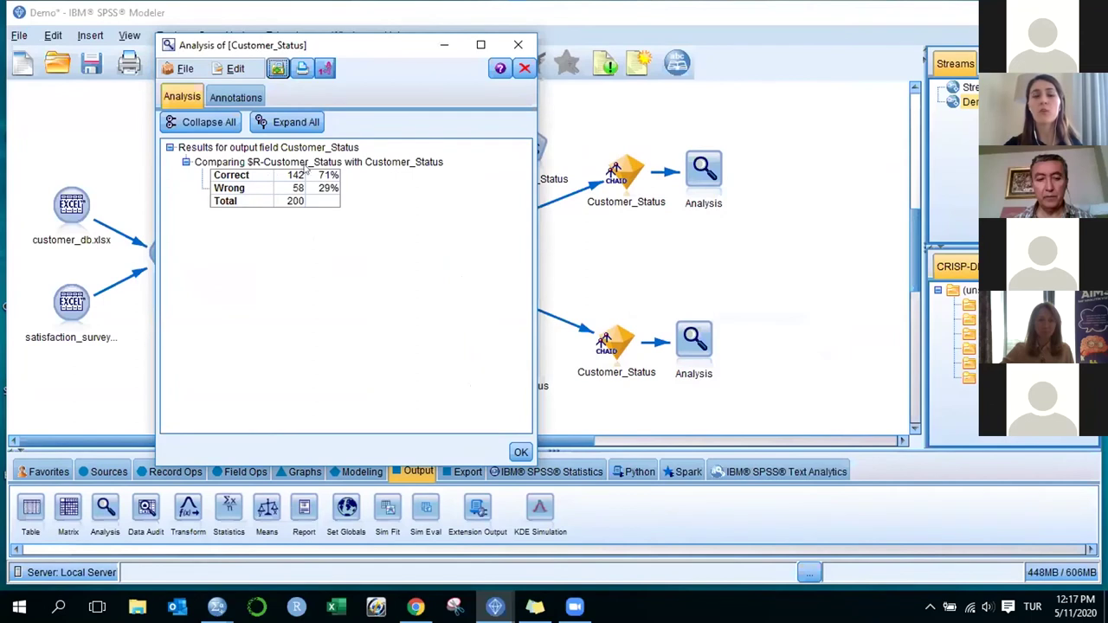
pyautogui.click(522, 452)
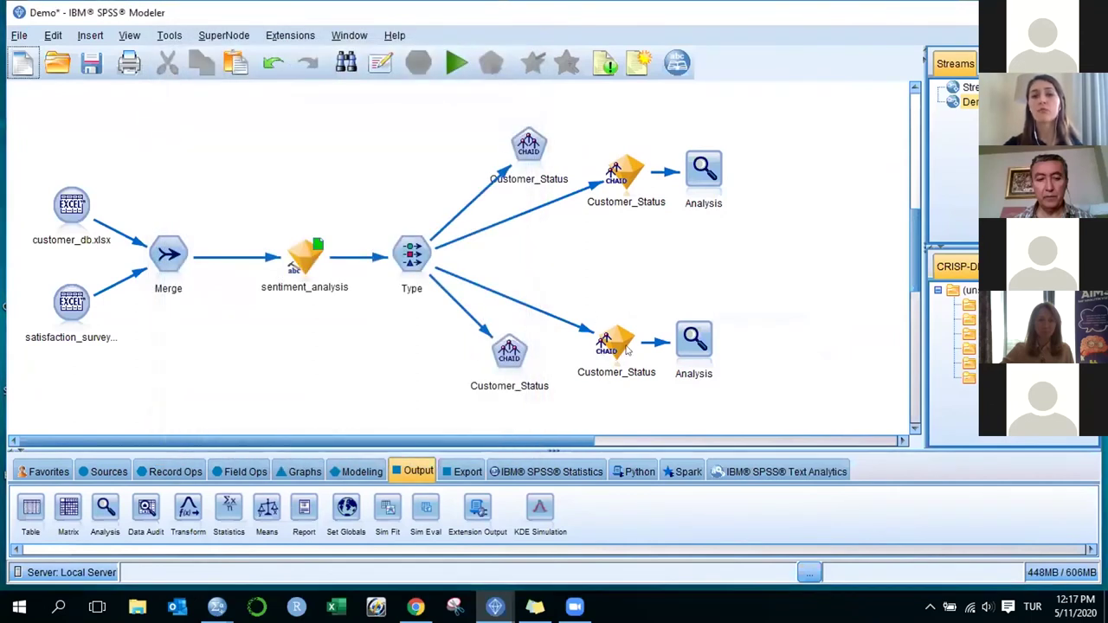
# Run the lower Analysis node and review the prediction accuracy of the model that includes sentiment categories, closing the report
pyautogui.click(684, 347)
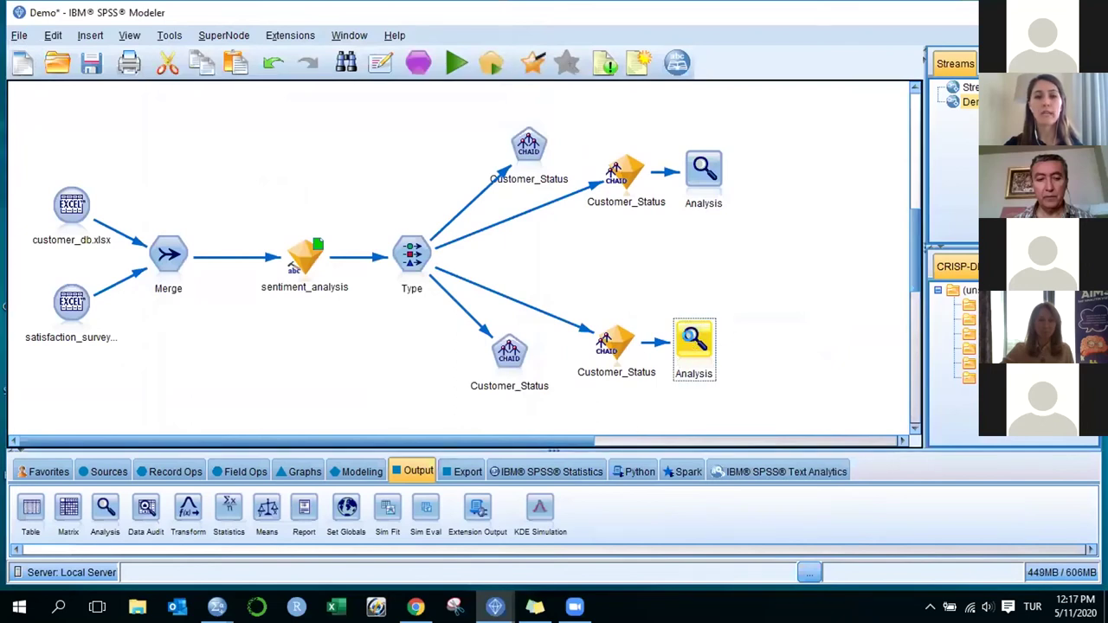
pyautogui.doubleClick(695, 339)
pyautogui.click(762, 568)
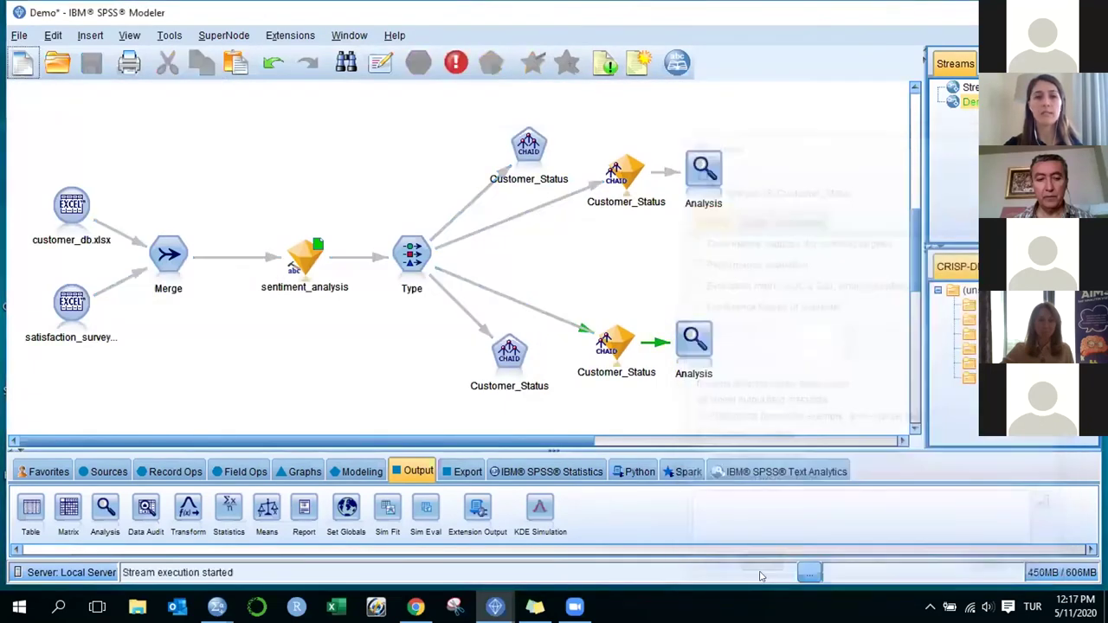
pyautogui.moveTo(248, 22); pyautogui.dragTo(280, 44)
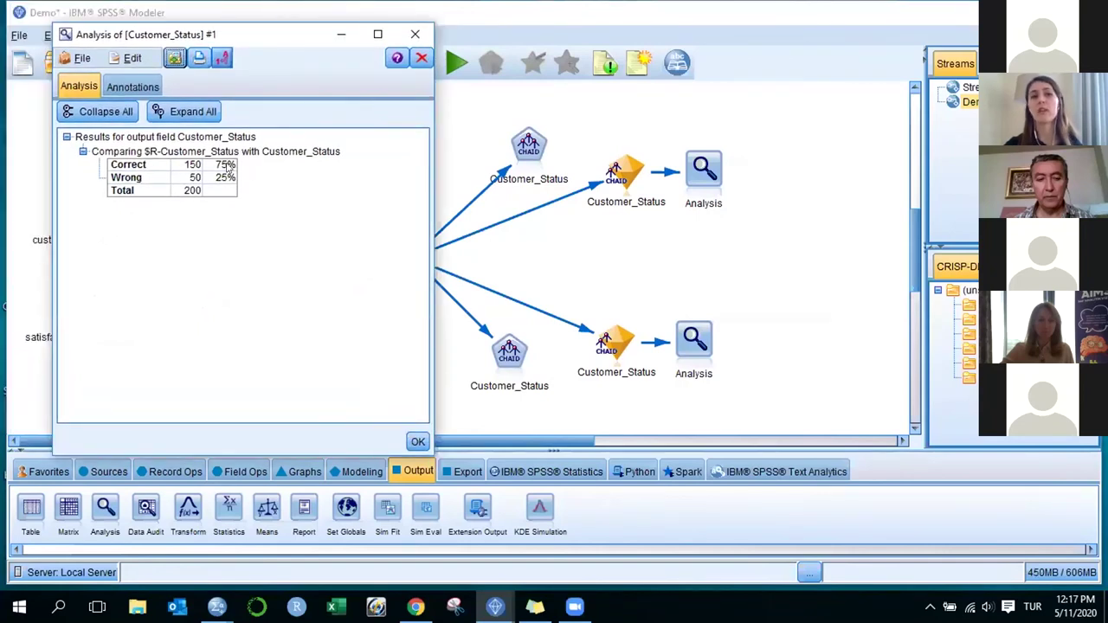
pyautogui.click(415, 34)
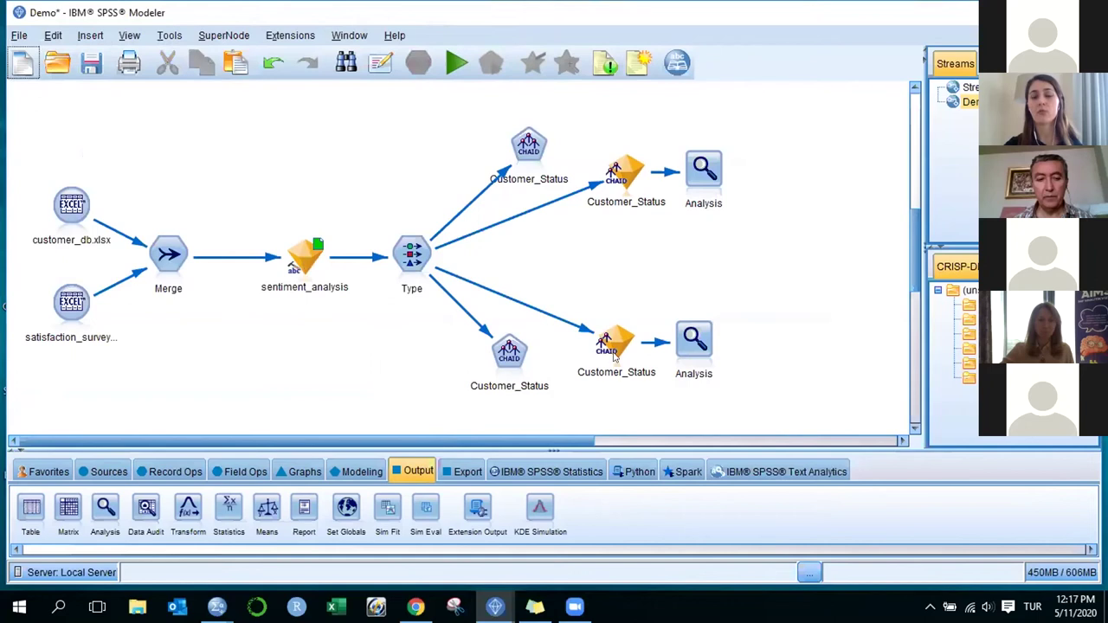
# Connect the upper CHAID nugget to the lower one and attach an Evaluation graph node below the lower nugget
pyautogui.moveTo(685, 348); pyautogui.dragTo(694, 346)
pyautogui.scroll(-2, 745, 322)
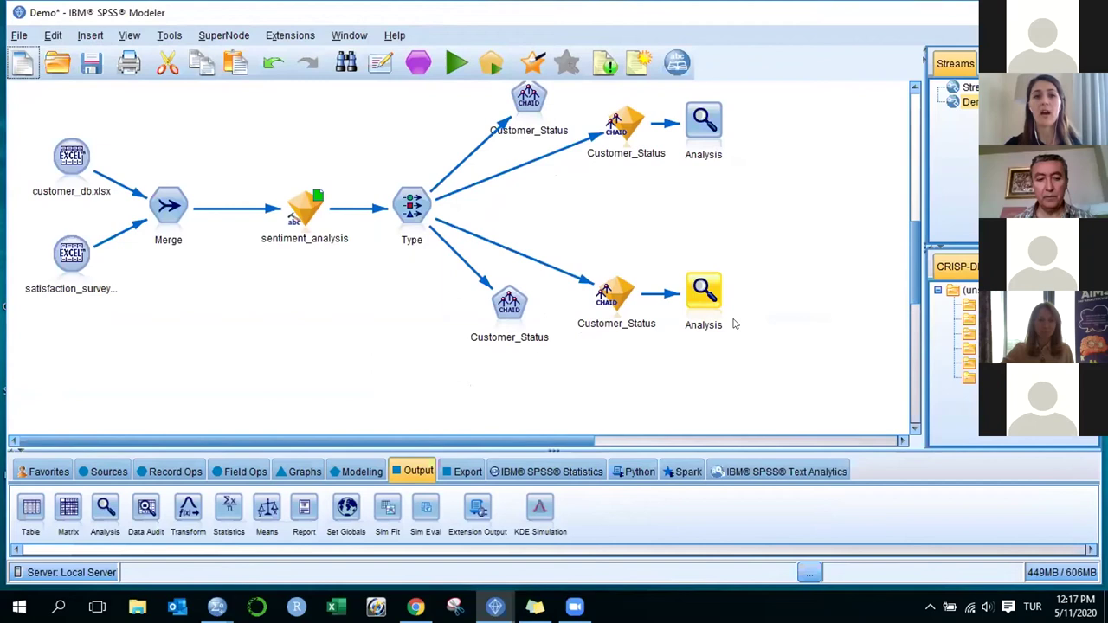
pyautogui.click(286, 472)
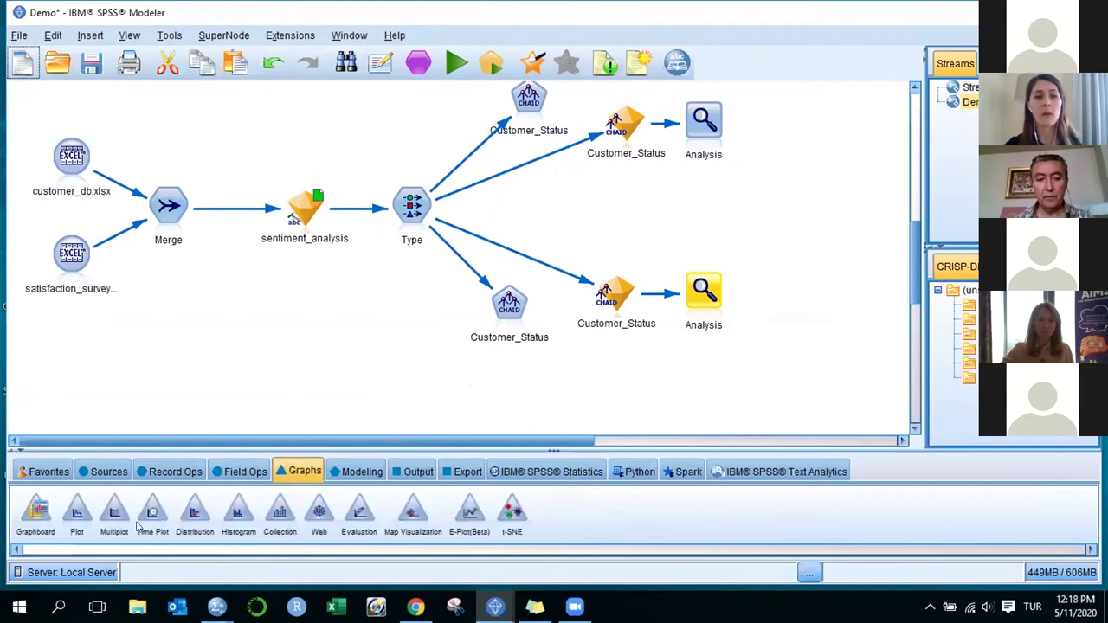
pyautogui.moveTo(351, 515); pyautogui.dragTo(634, 370)
pyautogui.moveTo(617, 292); pyautogui.dragTo(623, 373)
pyautogui.moveTo(619, 204); pyautogui.dragTo(617, 294)
pyautogui.click(491, 324)
# Run the Evaluation node as a cumulative Gains chart with baseline and maximize the resulting graph
pyautogui.doubleClick(620, 383)
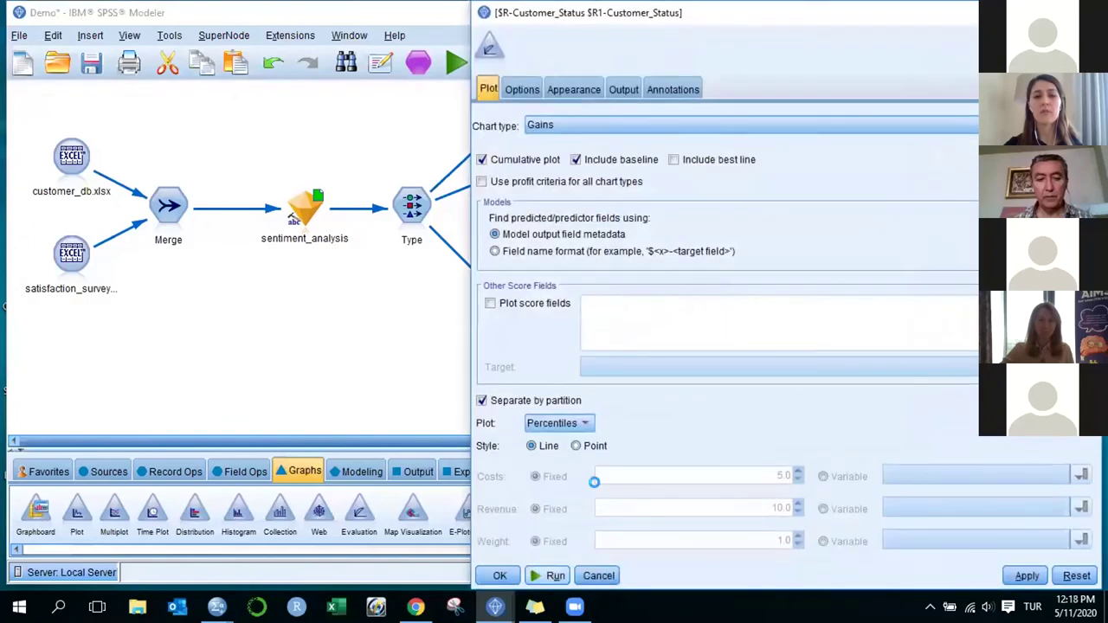
pyautogui.click(556, 576)
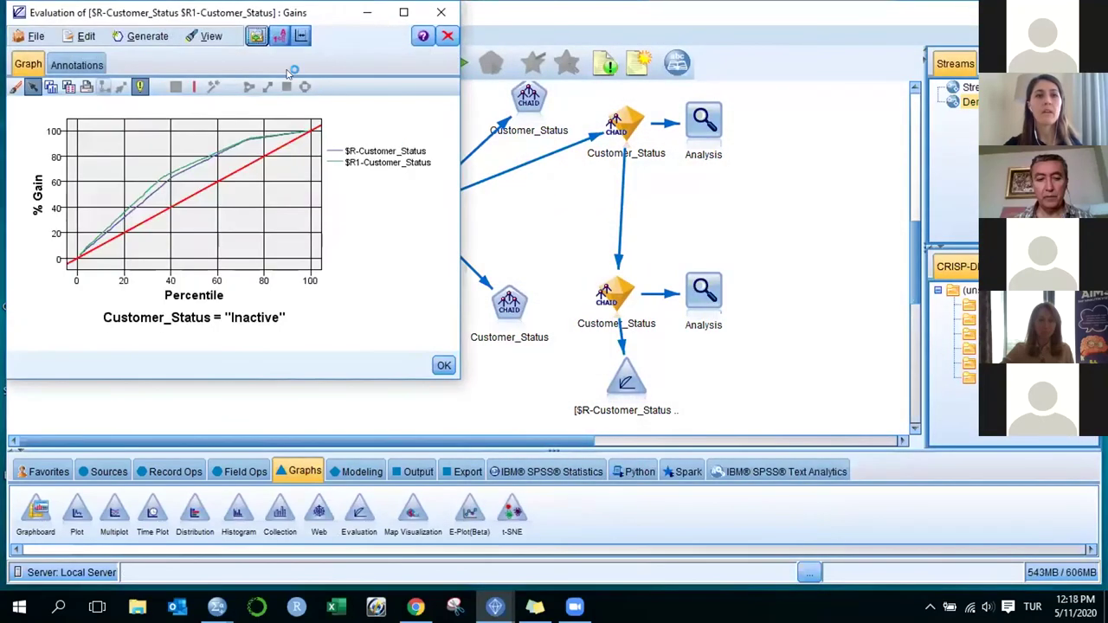
pyautogui.moveTo(276, 12); pyautogui.dragTo(405, 75)
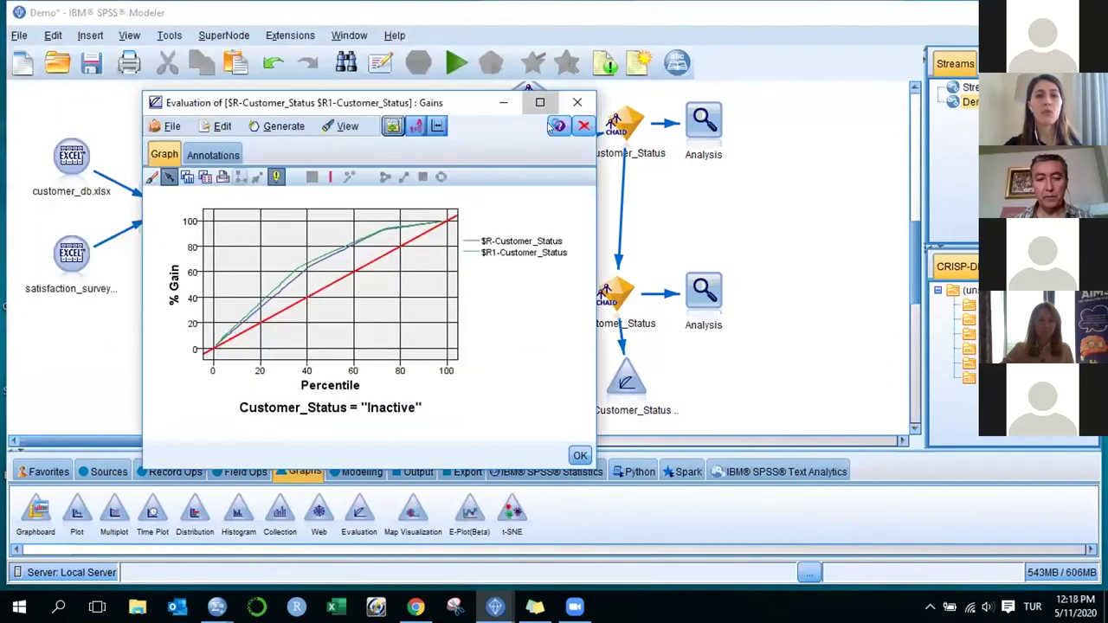
pyautogui.click(537, 101)
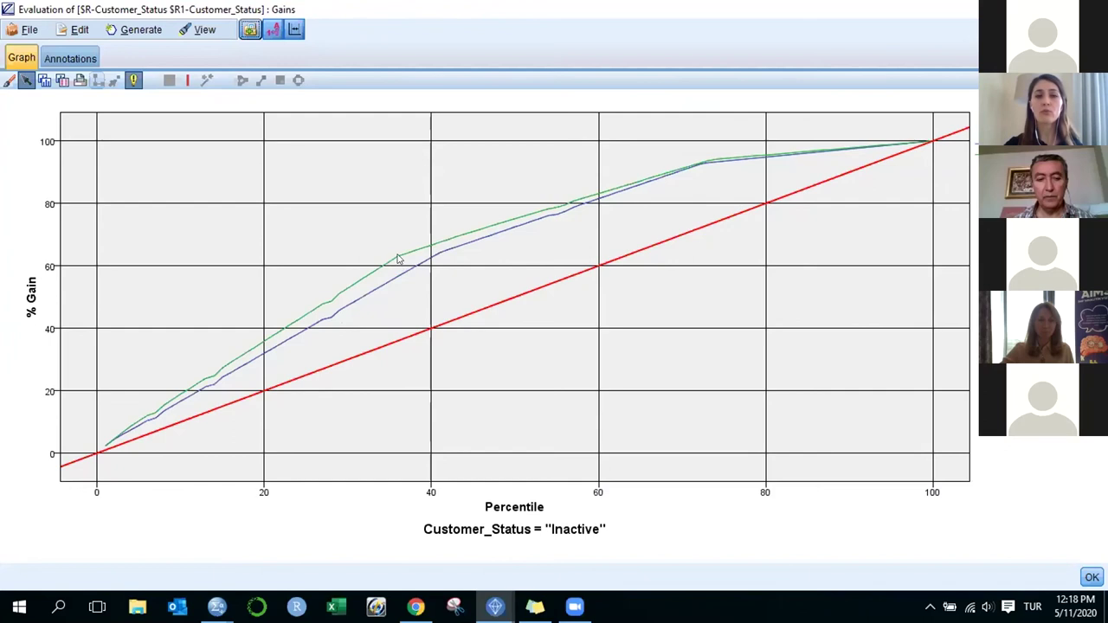
# Compare the $R-Customer_Status and $R1-Customer_Status gain curves around the 40th percentile and close the chart
pyautogui.moveTo(405, 272)
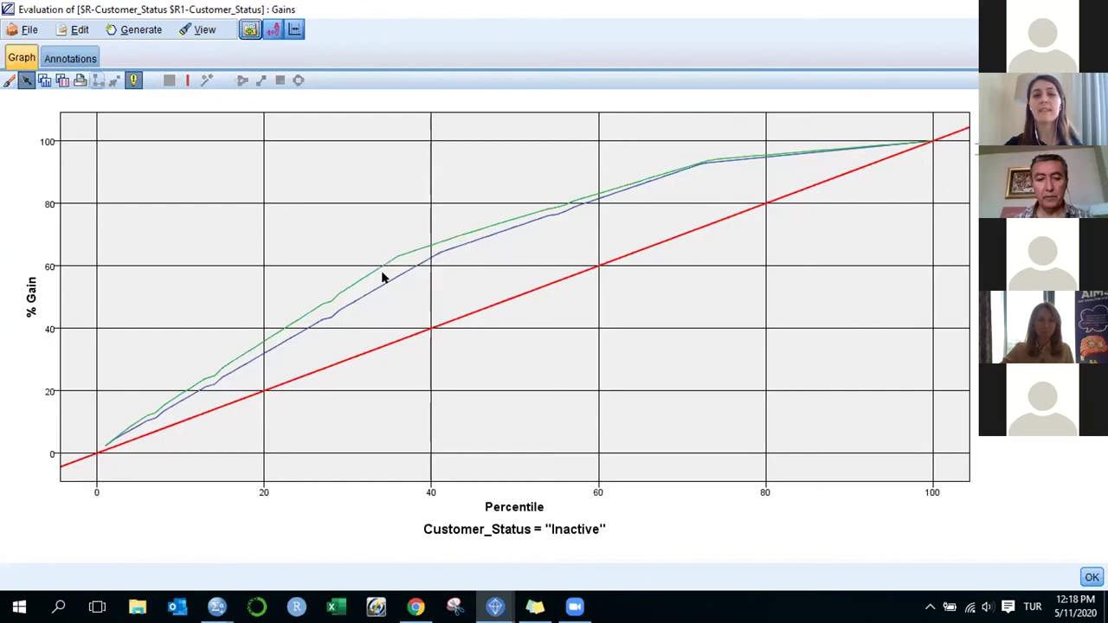
pyautogui.moveTo(371, 293)
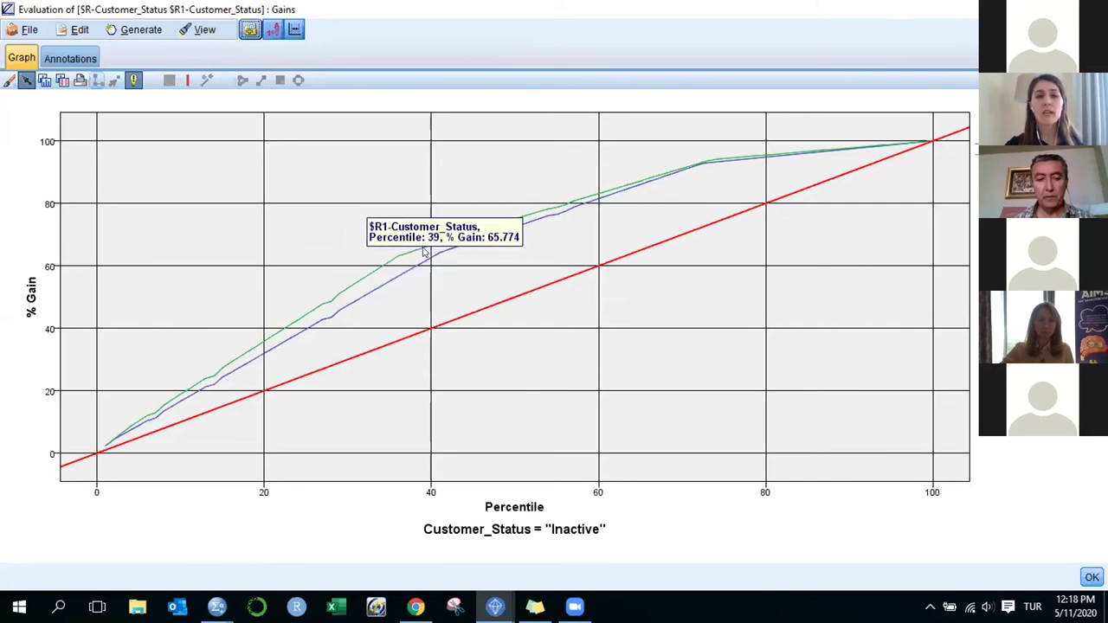
pyautogui.moveTo(423, 252)
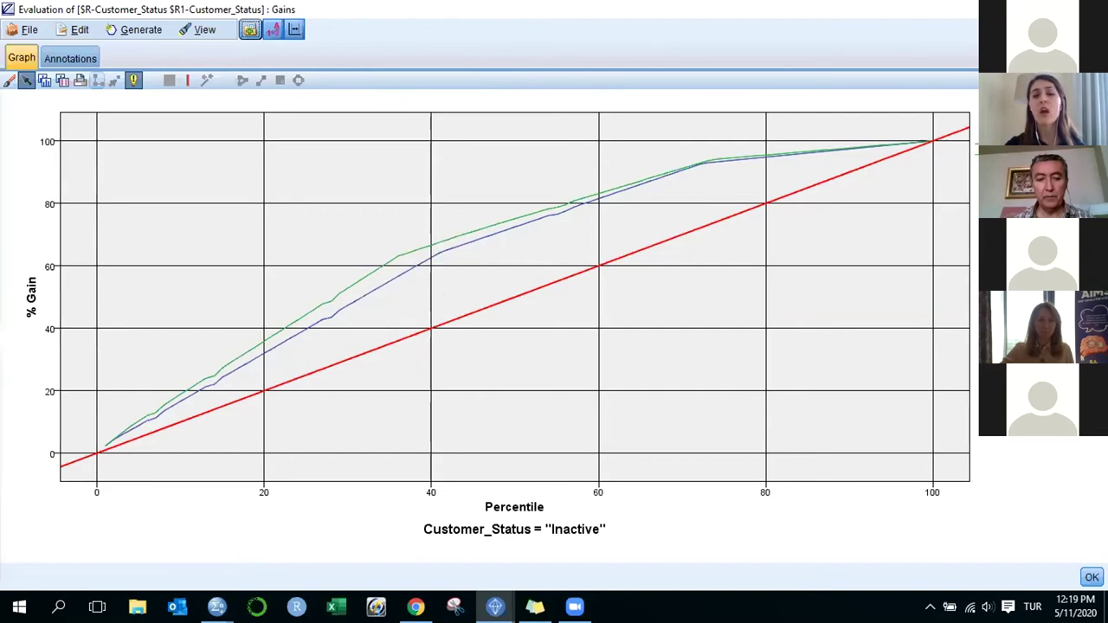
pyautogui.press('Escape')
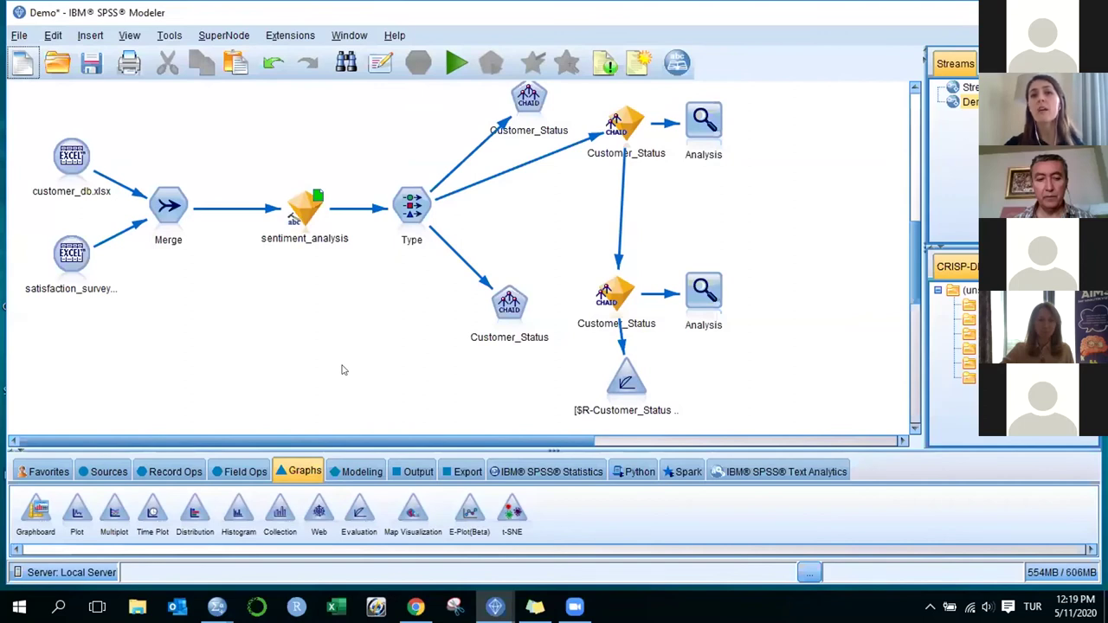
pyautogui.scroll(2, 342, 371)
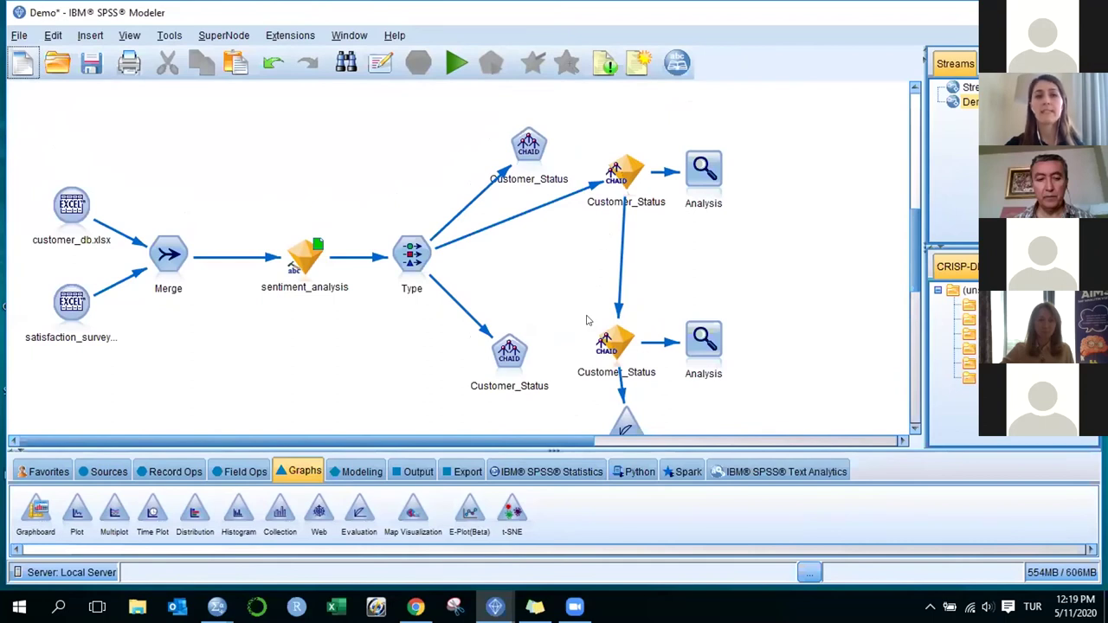
pyautogui.scroll(2, 587, 320)
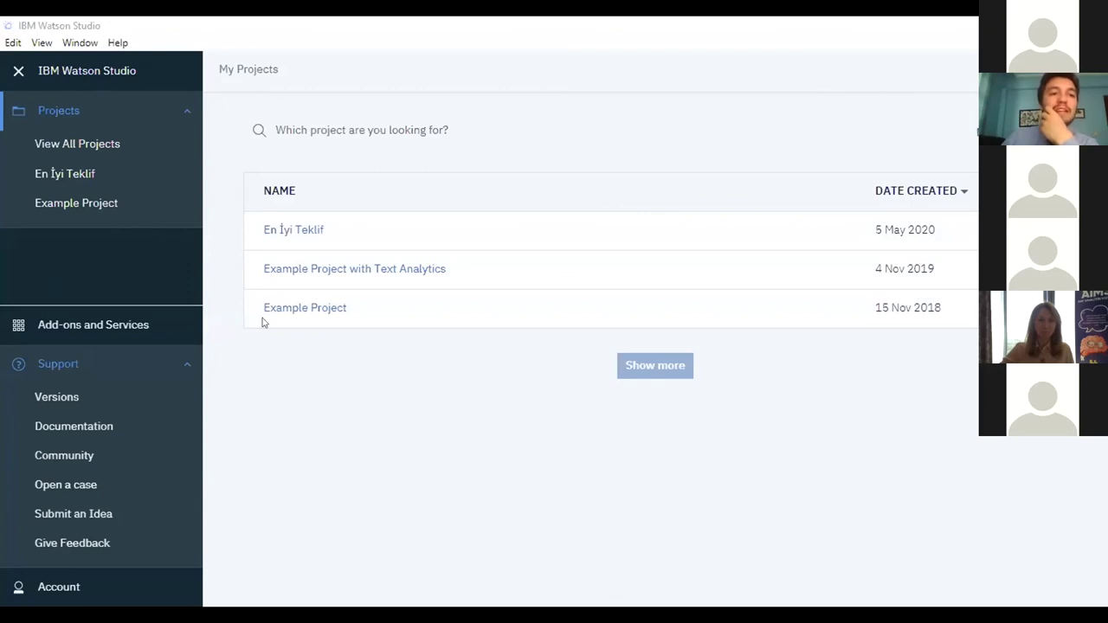
# In IBM Watson Studio, review the Modeler and Notebooks add-ons and return to the list of all projects
pyautogui.click(85, 329)
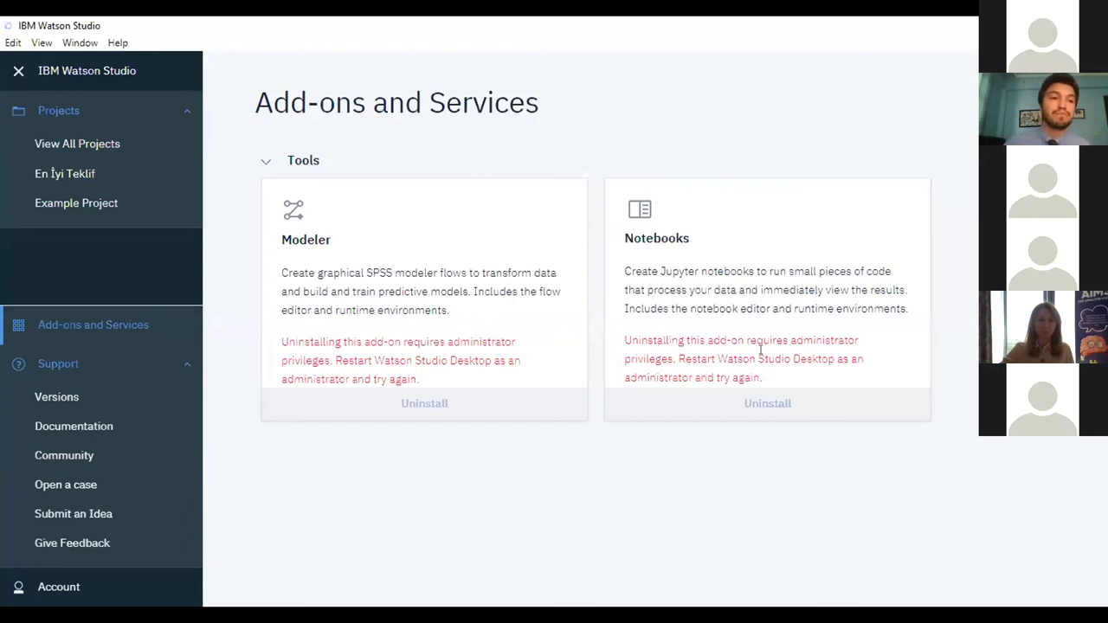
pyautogui.click(98, 139)
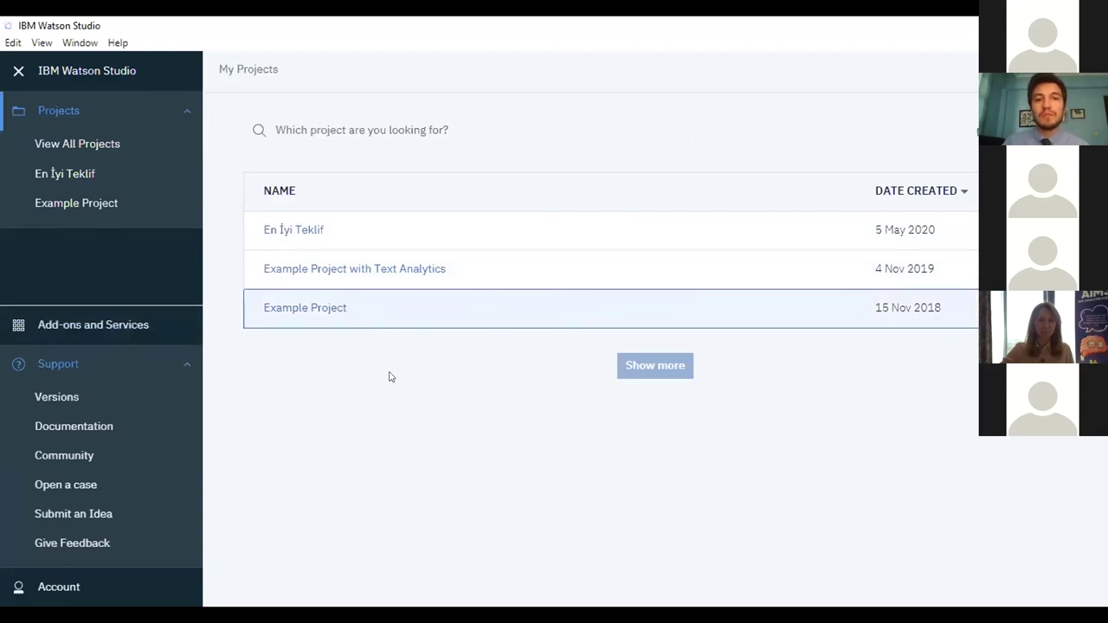
# Open the En İyi Teklif project and bring up the asset types that can be added to it
pyautogui.click(299, 231)
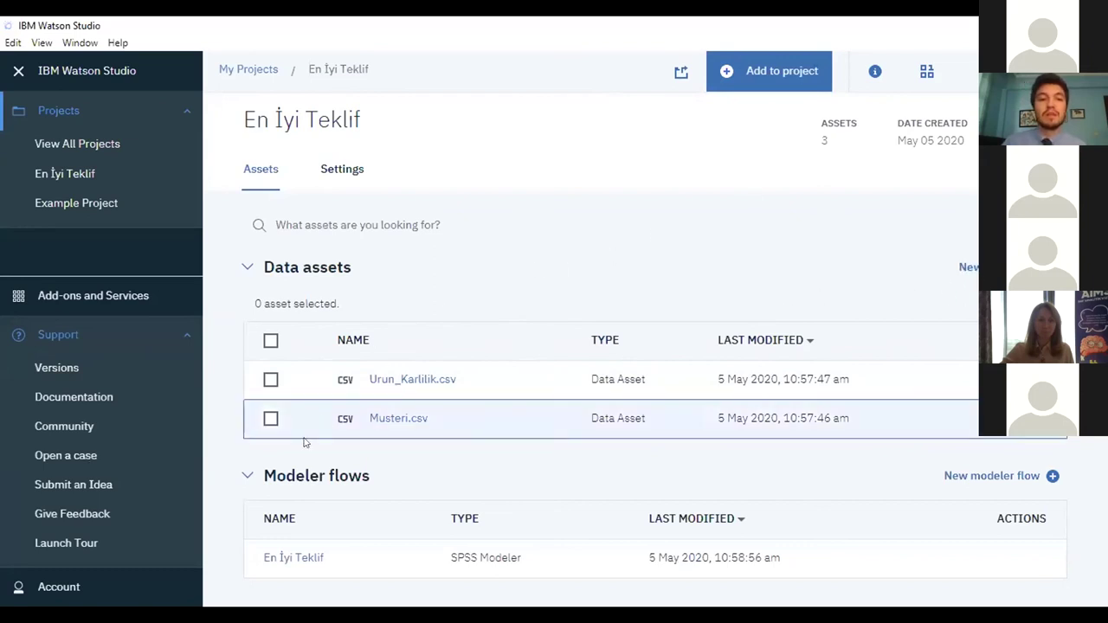
pyautogui.click(747, 87)
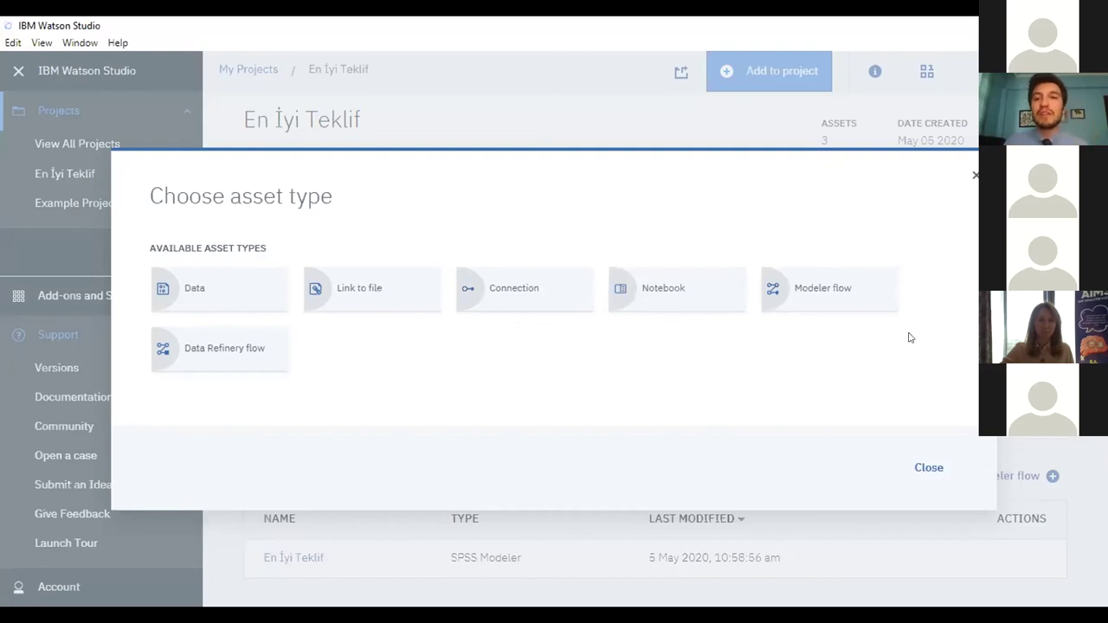
# Open the En İyi Teklif modeler flow from the project's assets and collapse the side navigation
pyautogui.click(974, 177)
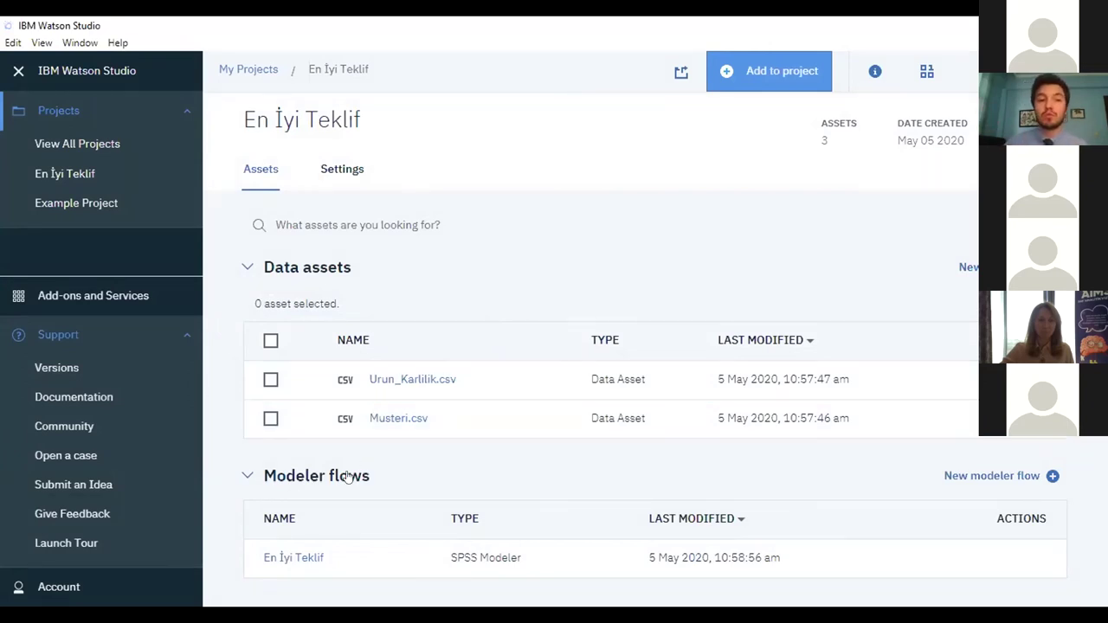
pyautogui.click(303, 558)
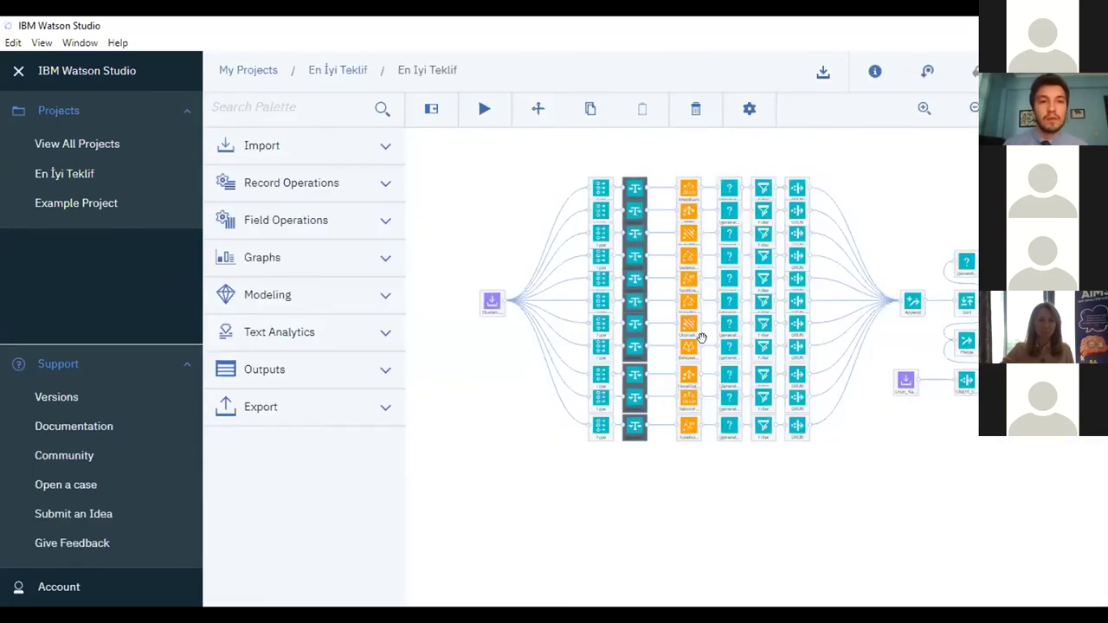
pyautogui.click(18, 71)
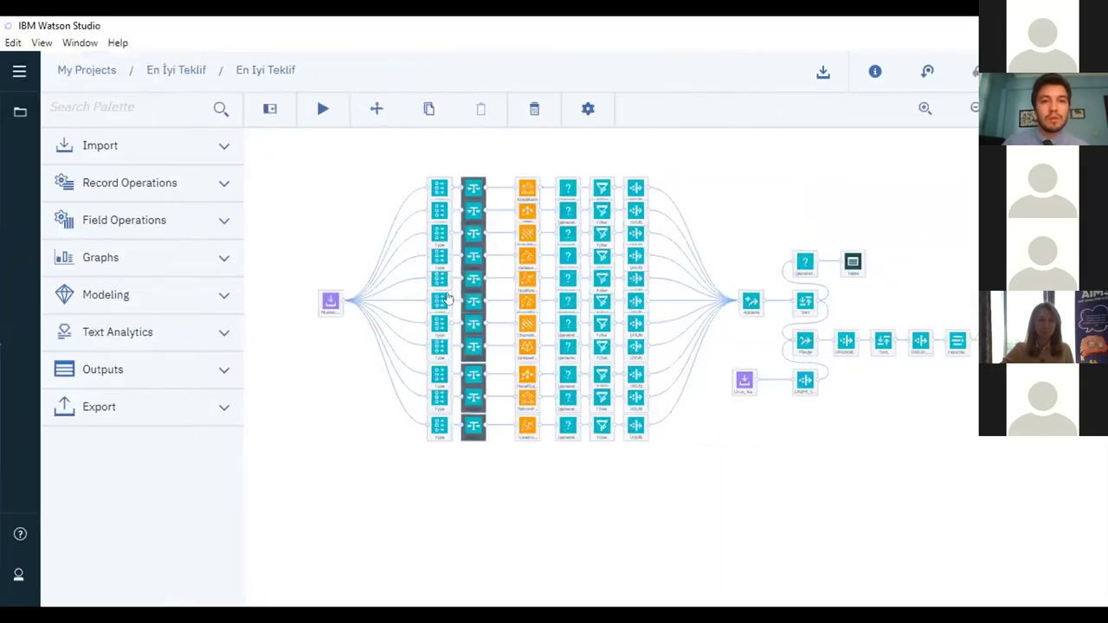
pyautogui.moveTo(723, 431)
pyautogui.mouseDown()
pyautogui.moveTo(740, 455)
pyautogui.moveTo(701, 462)
pyautogui.moveTo(741, 444)
pyautogui.mouseUp()
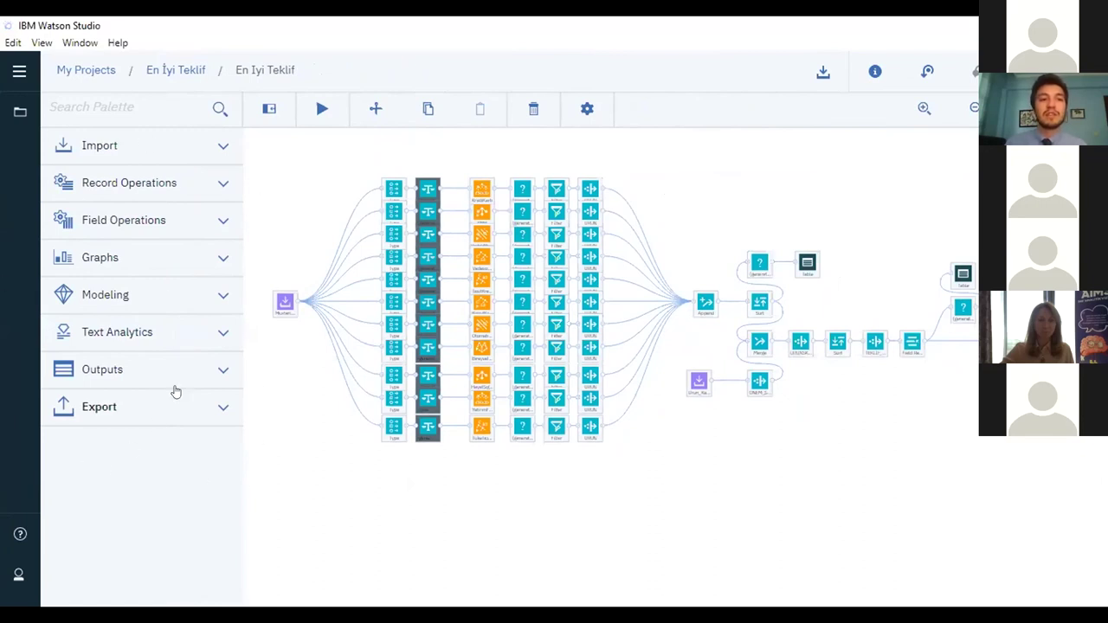
# Review the Record Operations nodes available in the palette and collapse the group again
pyautogui.click(202, 190)
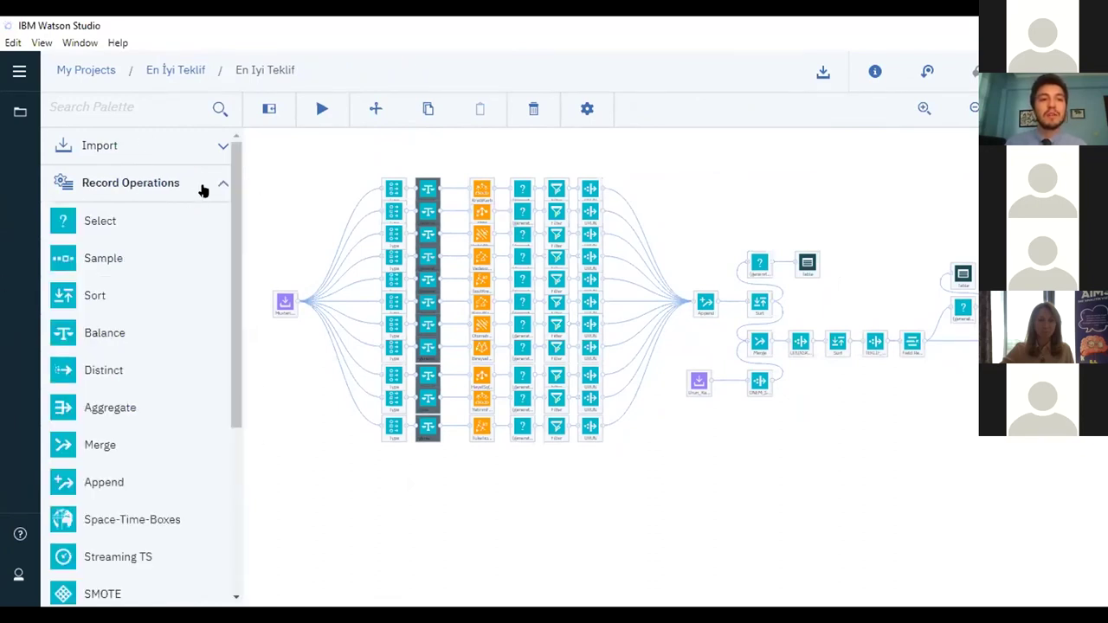
pyautogui.scroll(-3, 95, 385)
pyautogui.scroll(3, 111, 438)
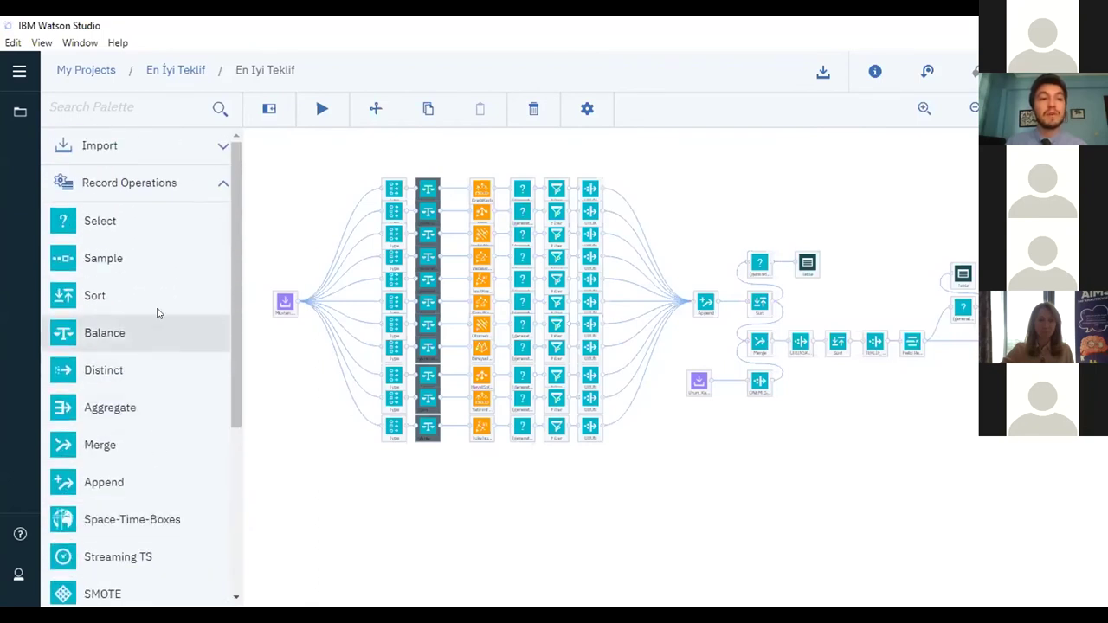
pyautogui.click(181, 182)
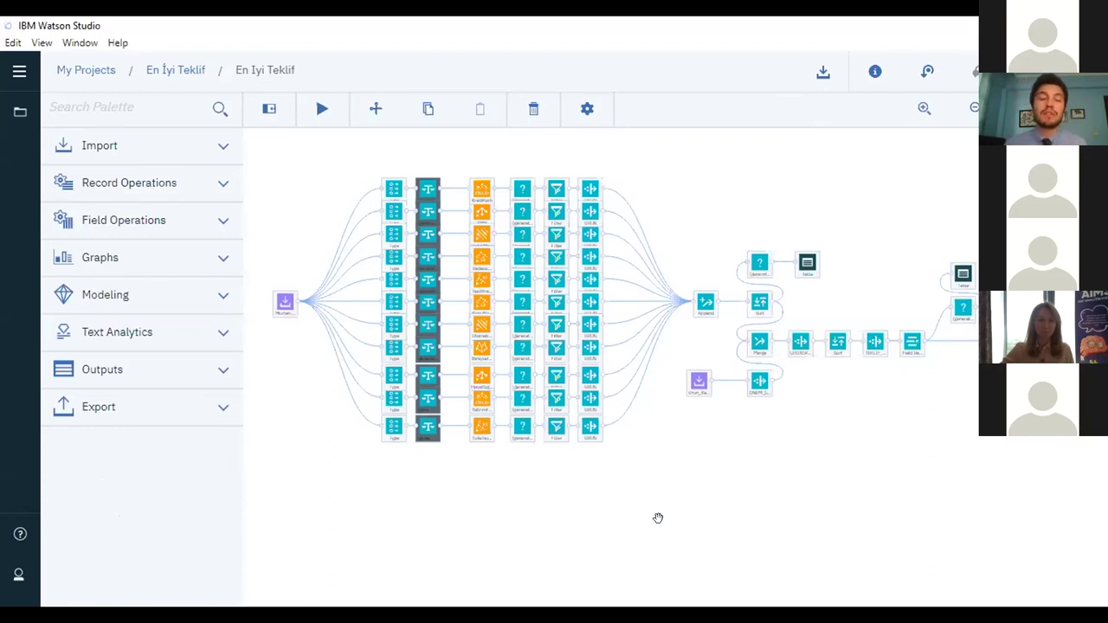
# Add a Table output node below the Musteri data source and connect the source to it
pyautogui.scroll(3, 324, 441)
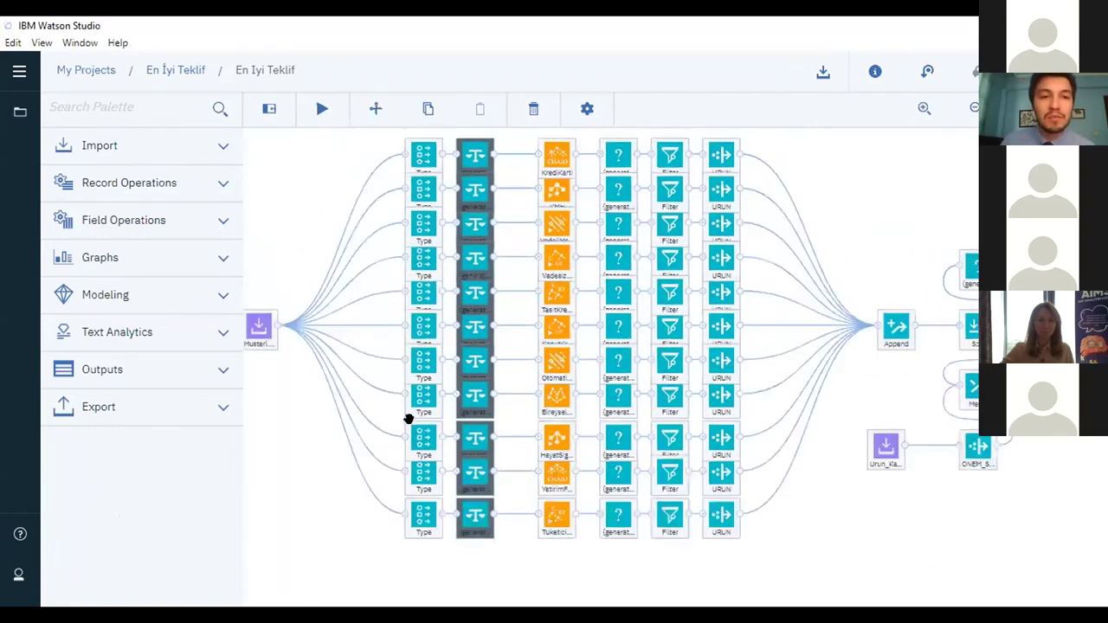
pyautogui.scroll(3, 408, 420)
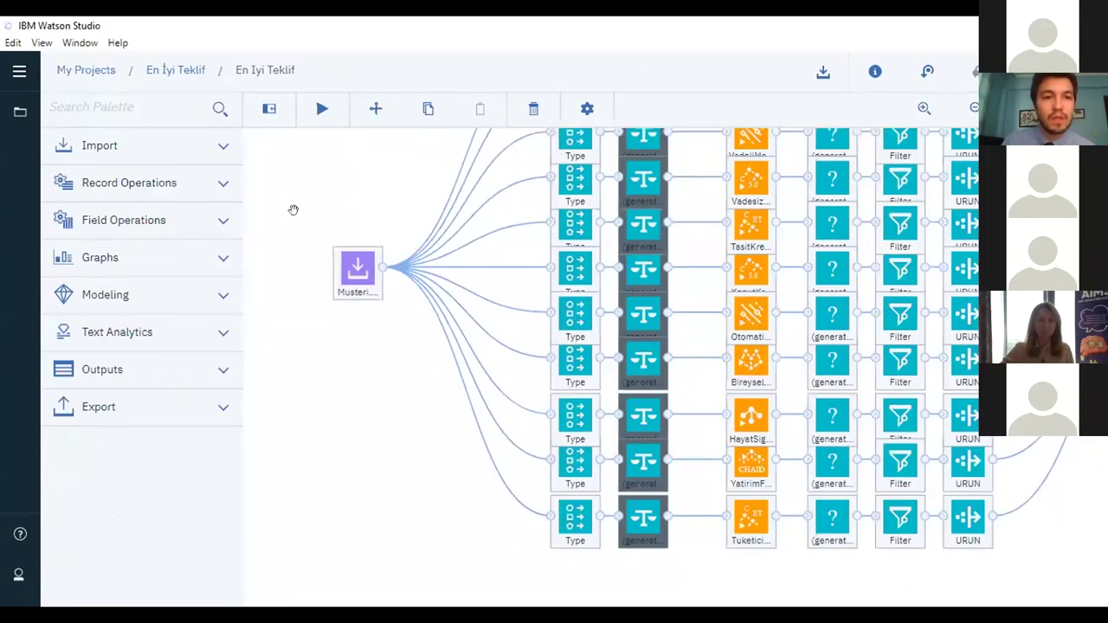
pyautogui.click(149, 377)
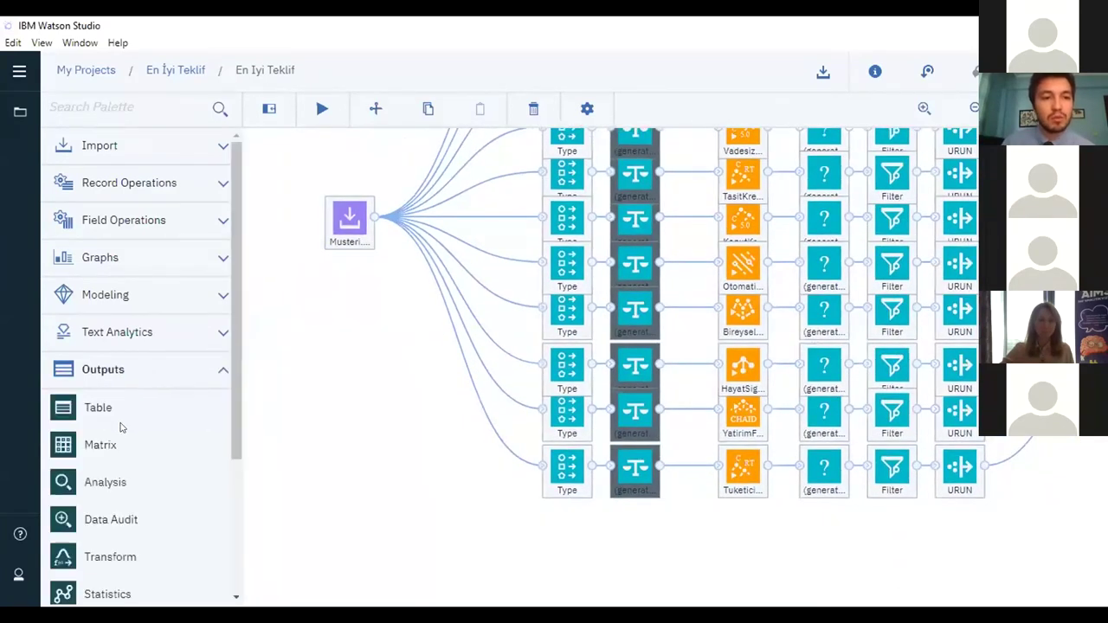
pyautogui.moveTo(128, 404); pyautogui.dragTo(355, 336)
pyautogui.moveTo(374, 216); pyautogui.dragTo(321, 323)
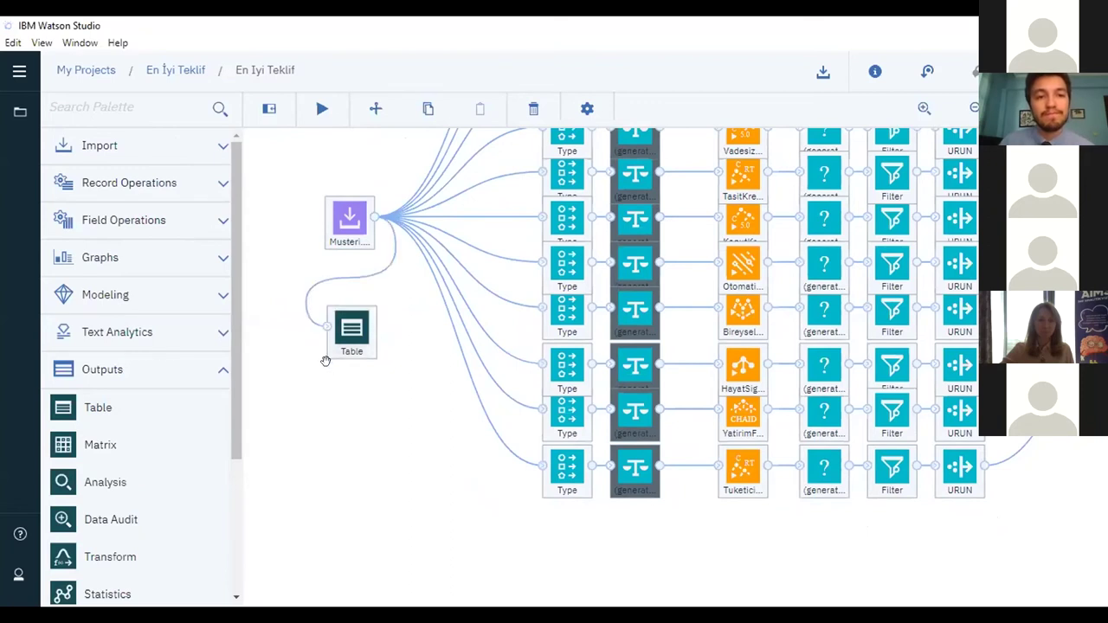
# Run the Table node connected to the Musteri source and open its generated table output
pyautogui.rightClick(355, 324)
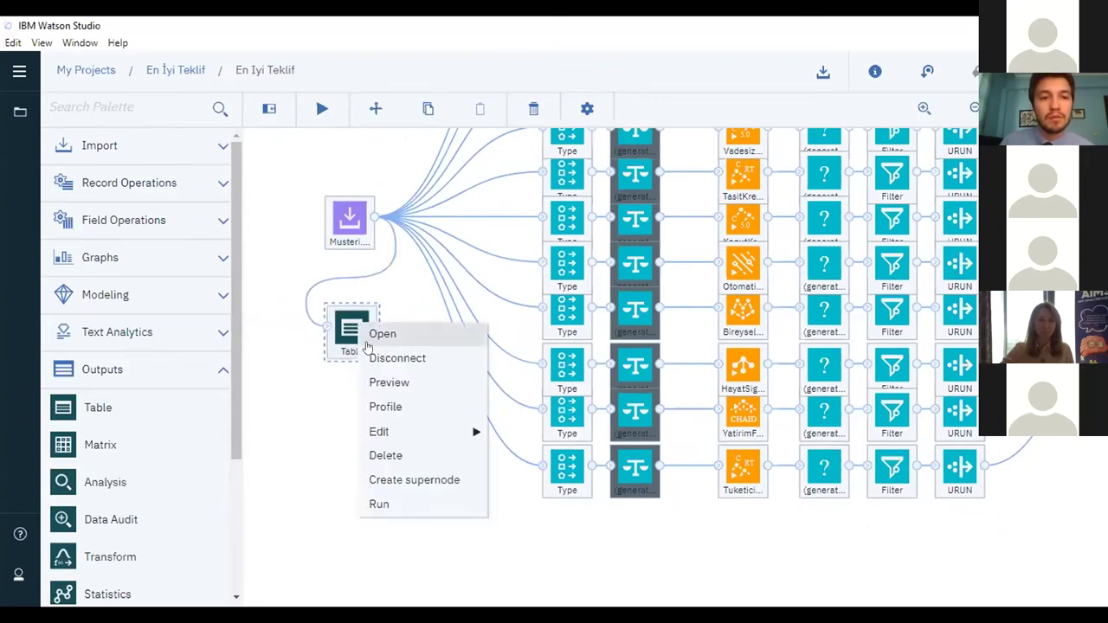
pyautogui.click(413, 506)
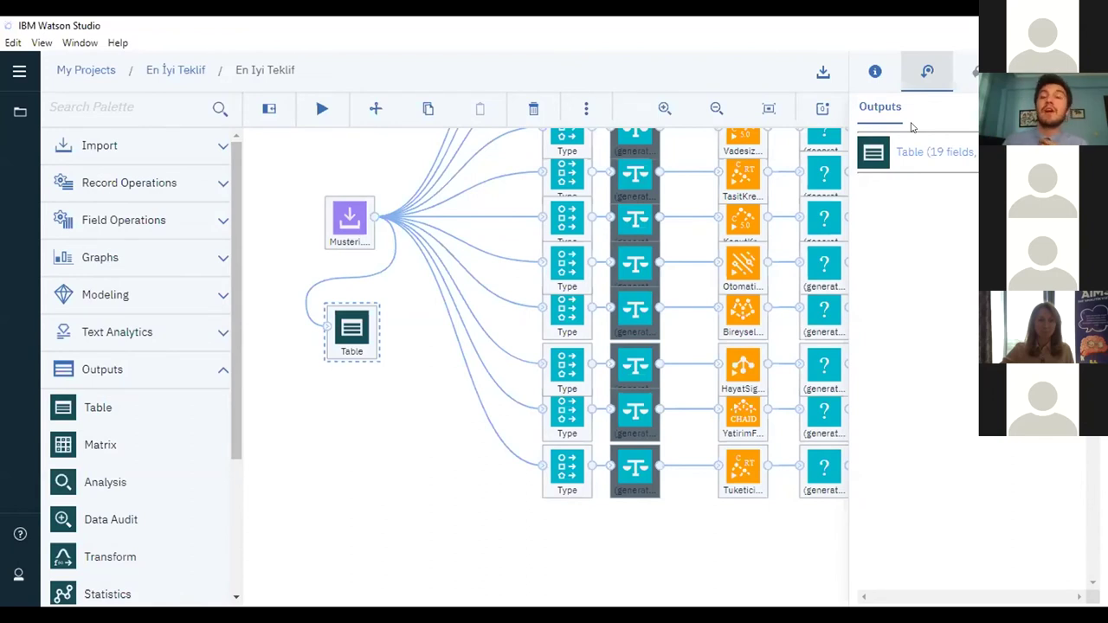
pyautogui.click(927, 73)
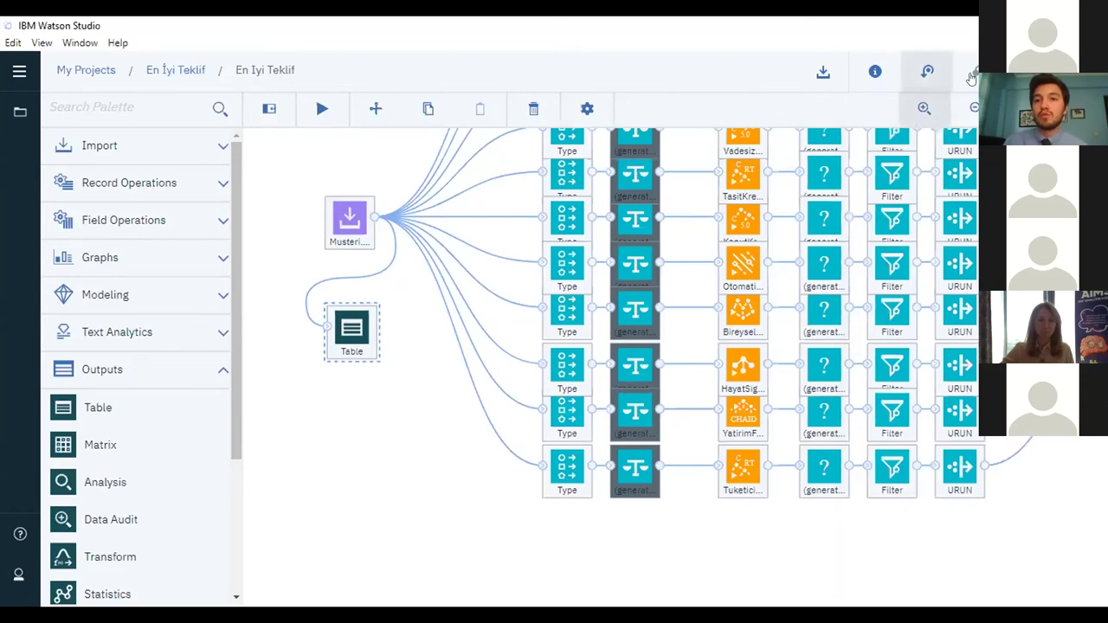
pyautogui.click(926, 81)
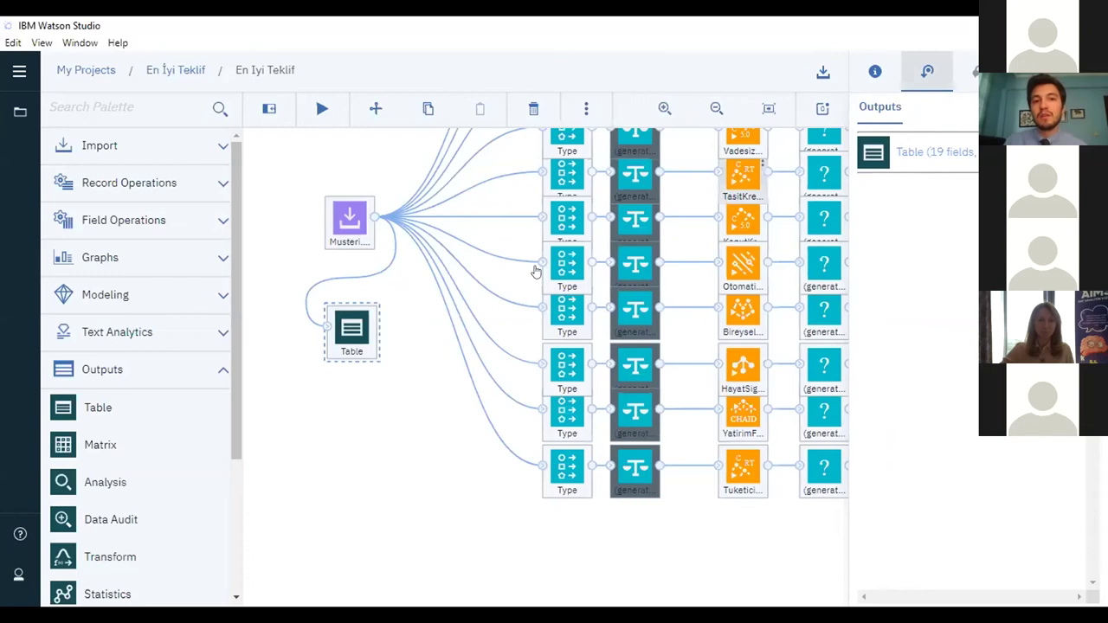
pyautogui.click(884, 155)
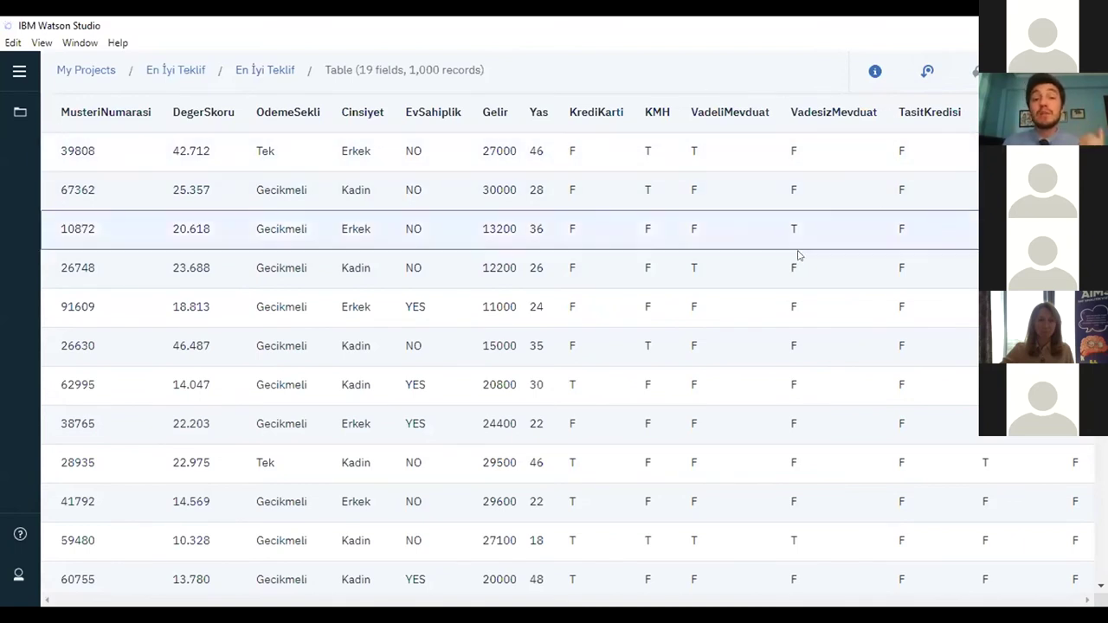
# Examine the customer records across the product columns from KrediKarti to TuketiciKredisi and the last segment column, and return to the flow
pyautogui.scroll(-1, 797, 252)
pyautogui.scroll(-10, 592, 519)
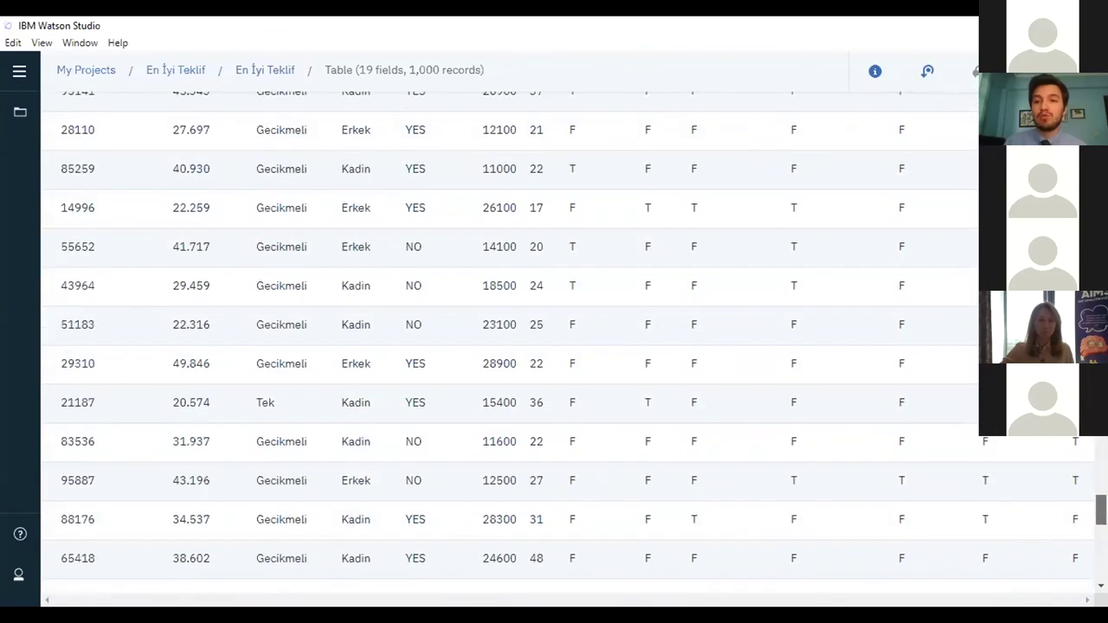
pyautogui.moveTo(913, 557)
pyautogui.mouseDown()
pyautogui.moveTo(873, 555)
pyautogui.moveTo(903, 557)
pyautogui.mouseUp()
pyautogui.scroll(10, 1081, 449)
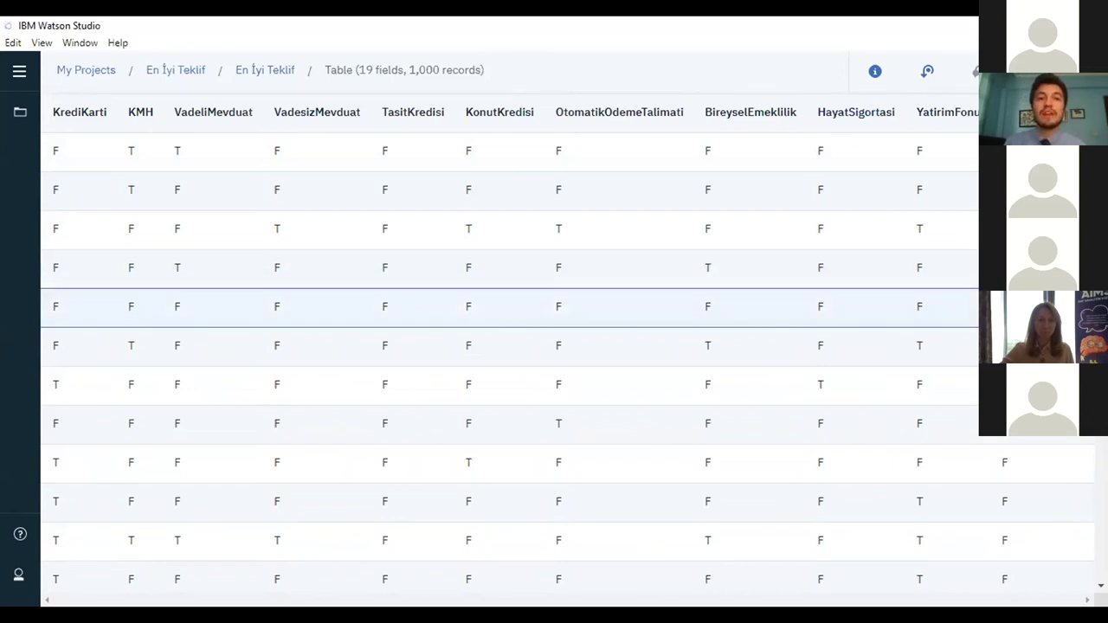
pyautogui.scroll(-15, 567, 338)
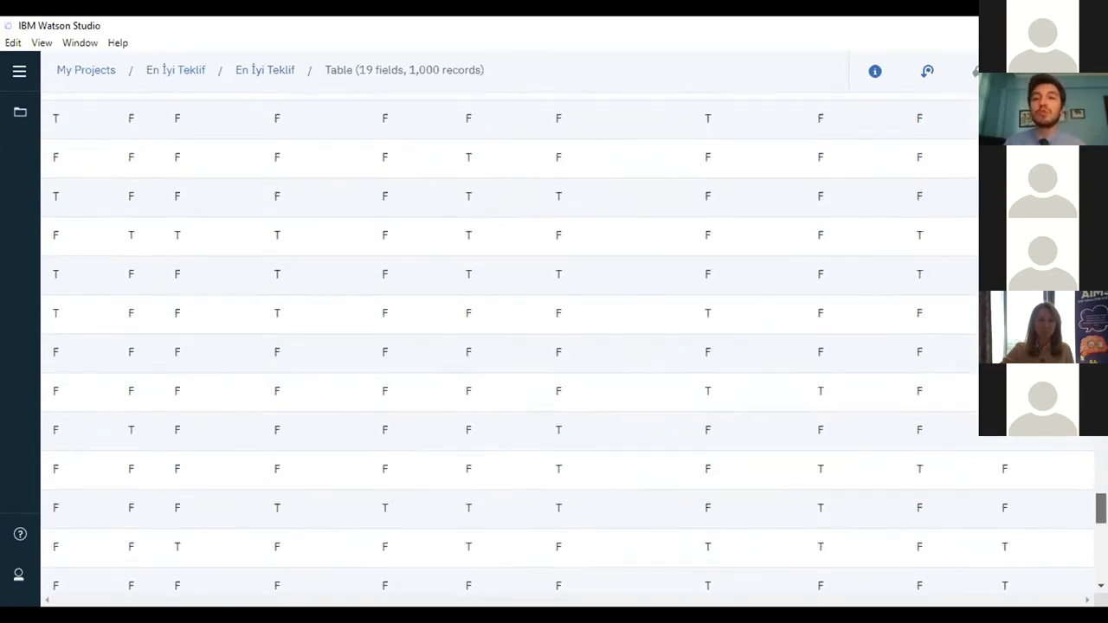
pyautogui.moveTo(877, 555); pyautogui.dragTo(962, 555)
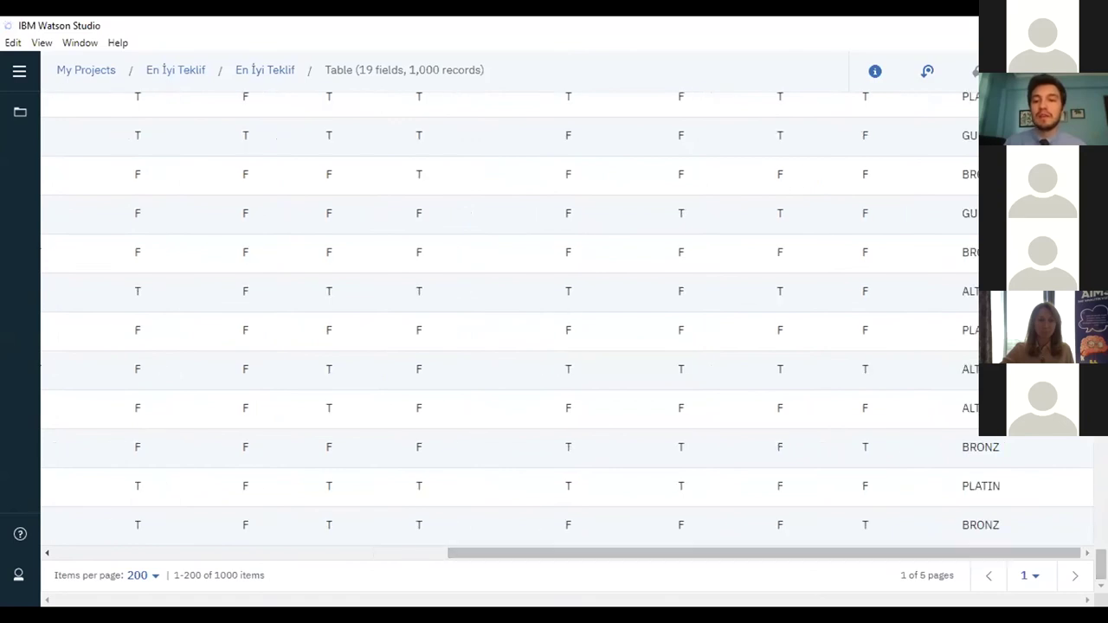
pyautogui.scroll(15, 568, 337)
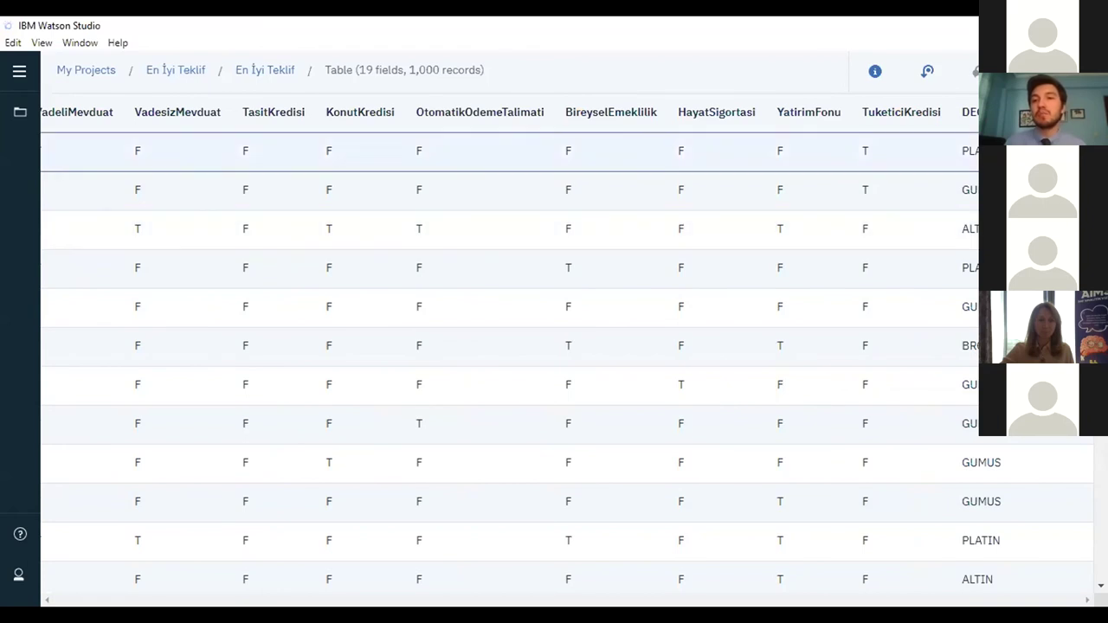
pyautogui.scroll(-5, 568, 341)
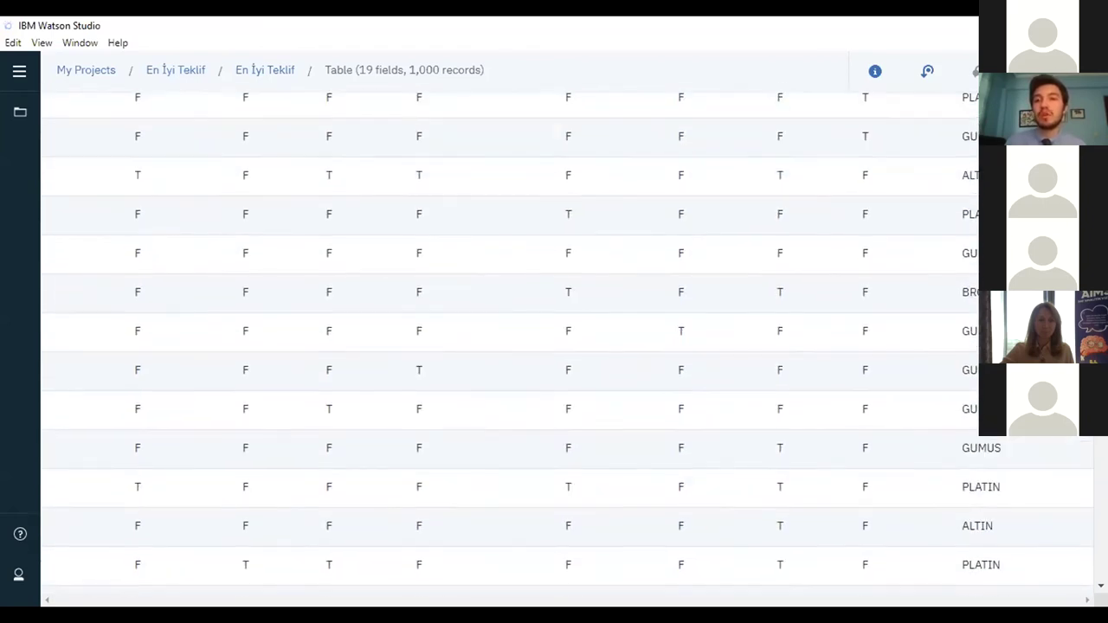
pyautogui.scroll(10, 568, 341)
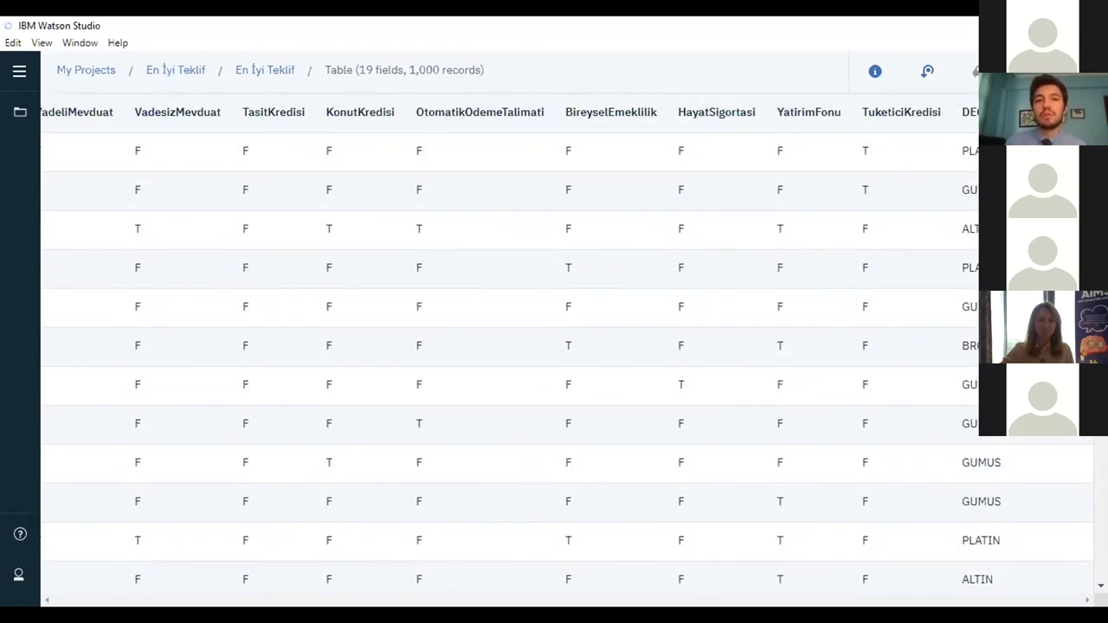
pyautogui.click(277, 76)
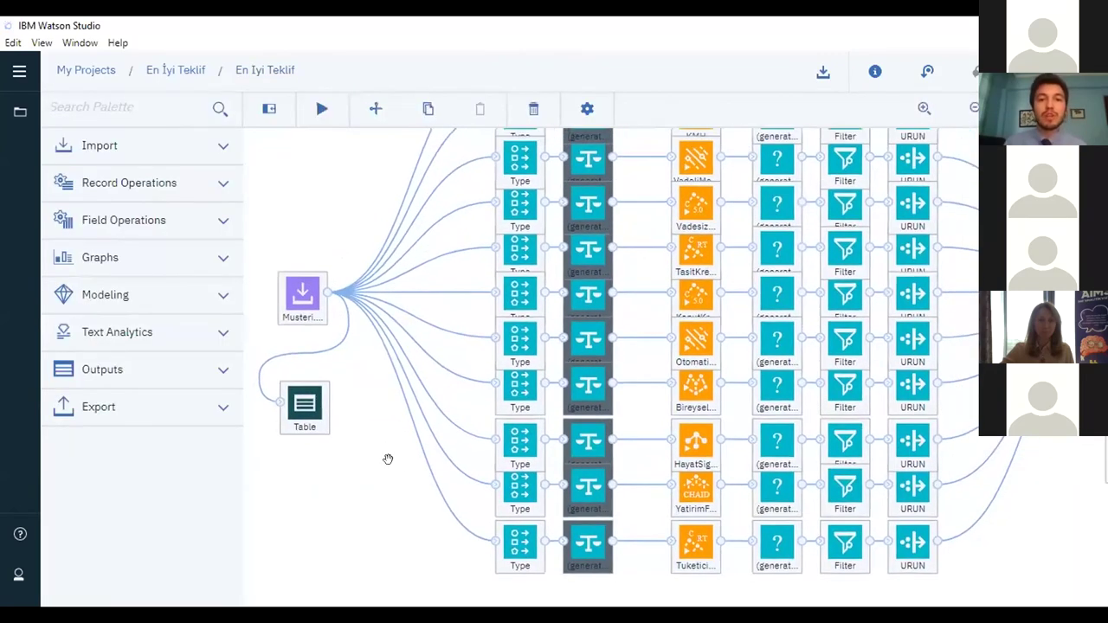
# Open the Type node of the KrediKarti branch, review its field measures and input, target and none roles, and cancel
pyautogui.scroll(-4, 385, 472)
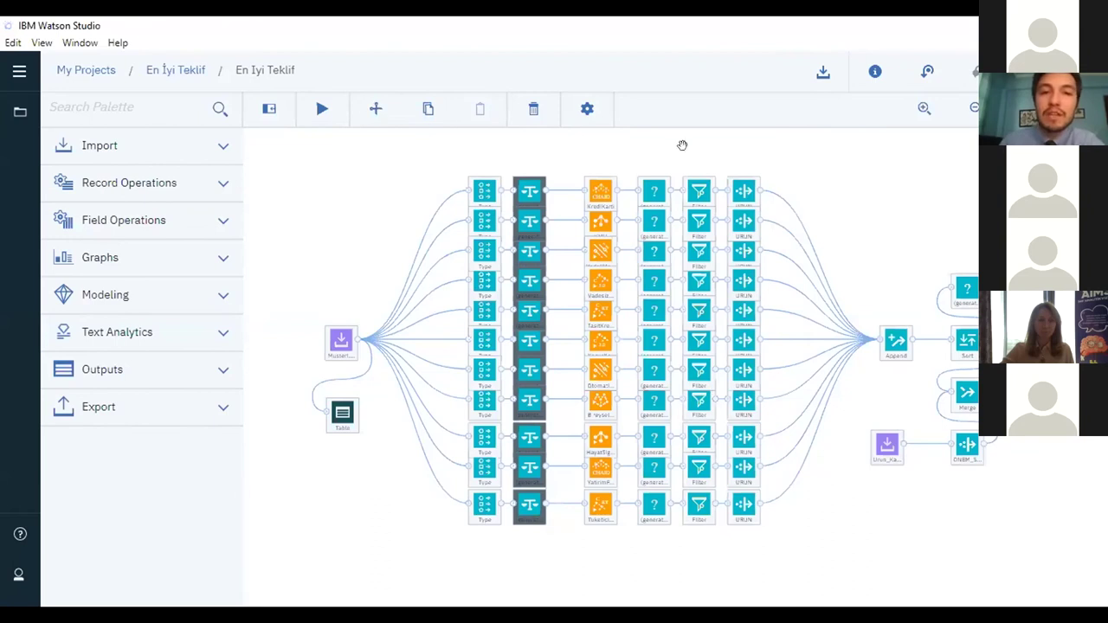
pyautogui.click(486, 190)
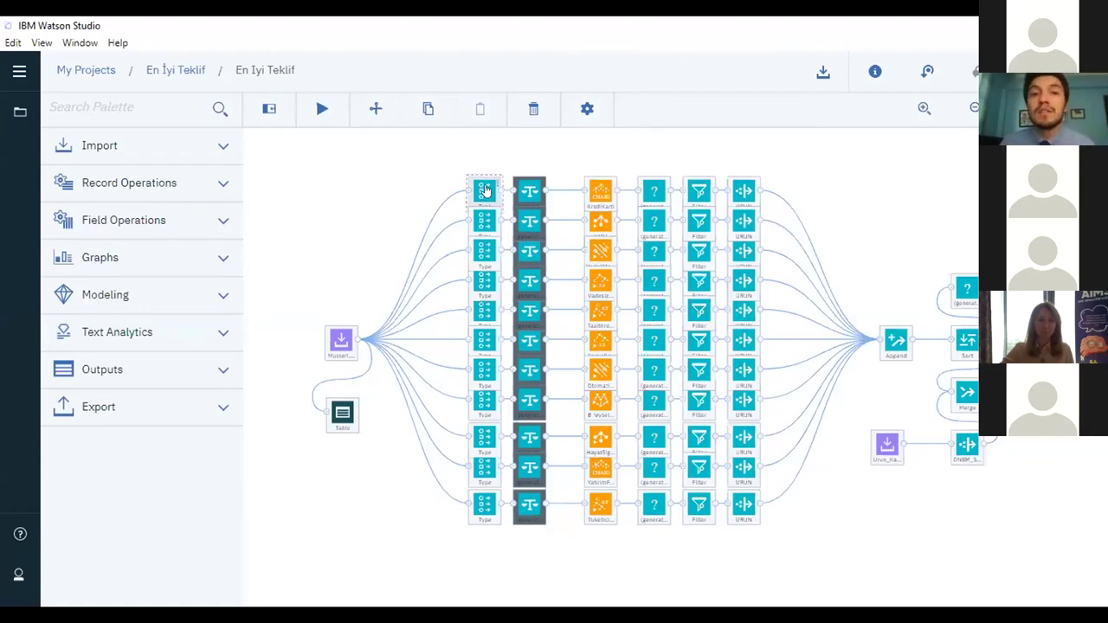
pyautogui.rightClick(486, 189)
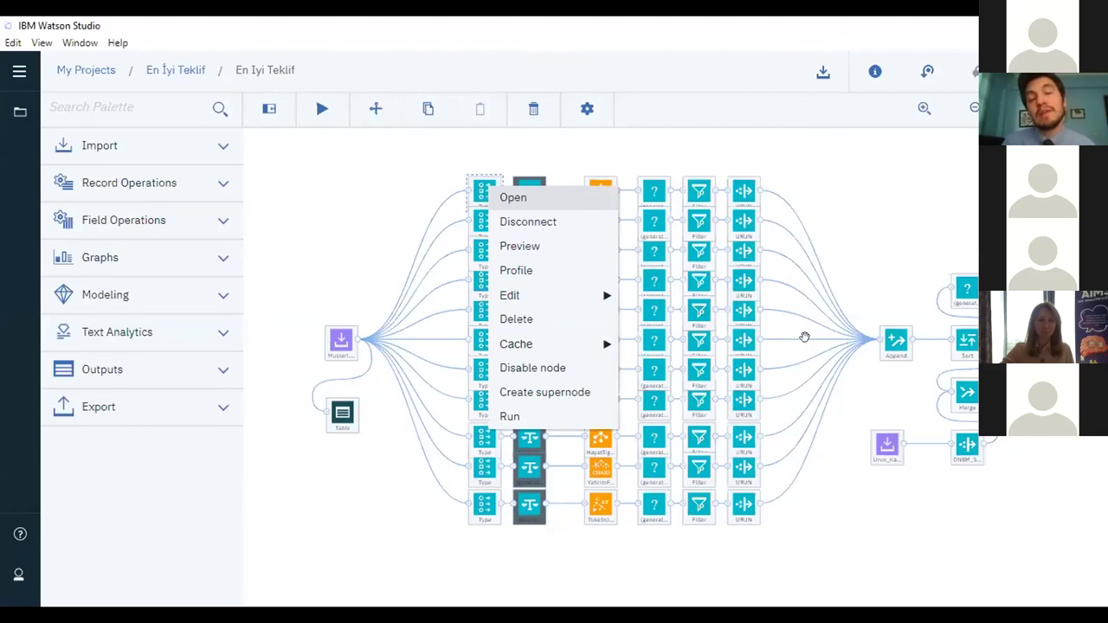
pyautogui.press('Escape')
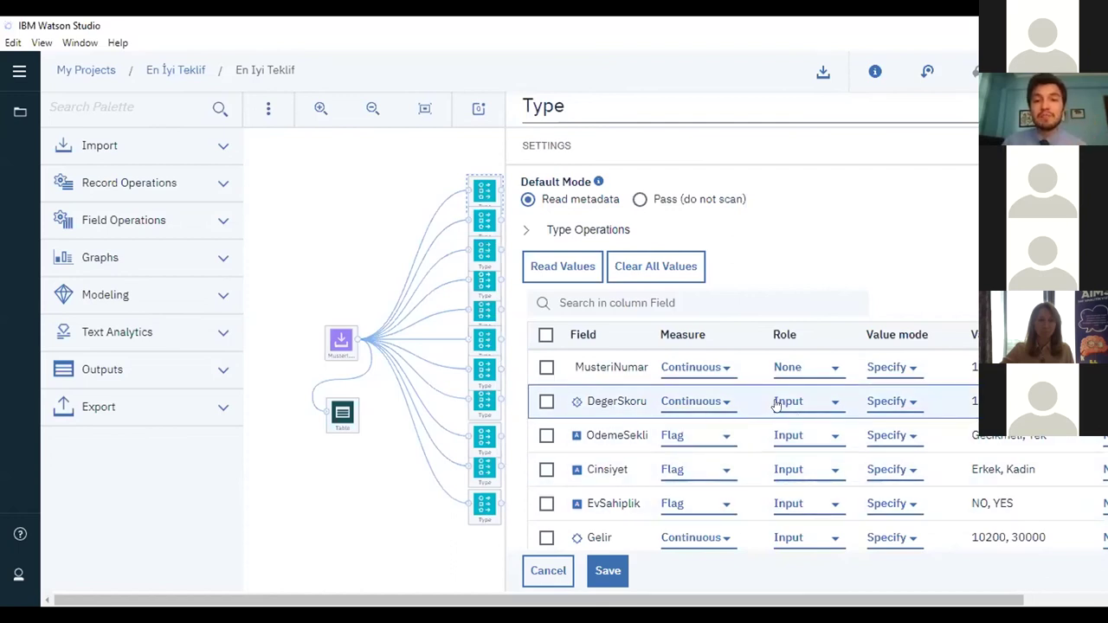
pyautogui.scroll(-2, 648, 429)
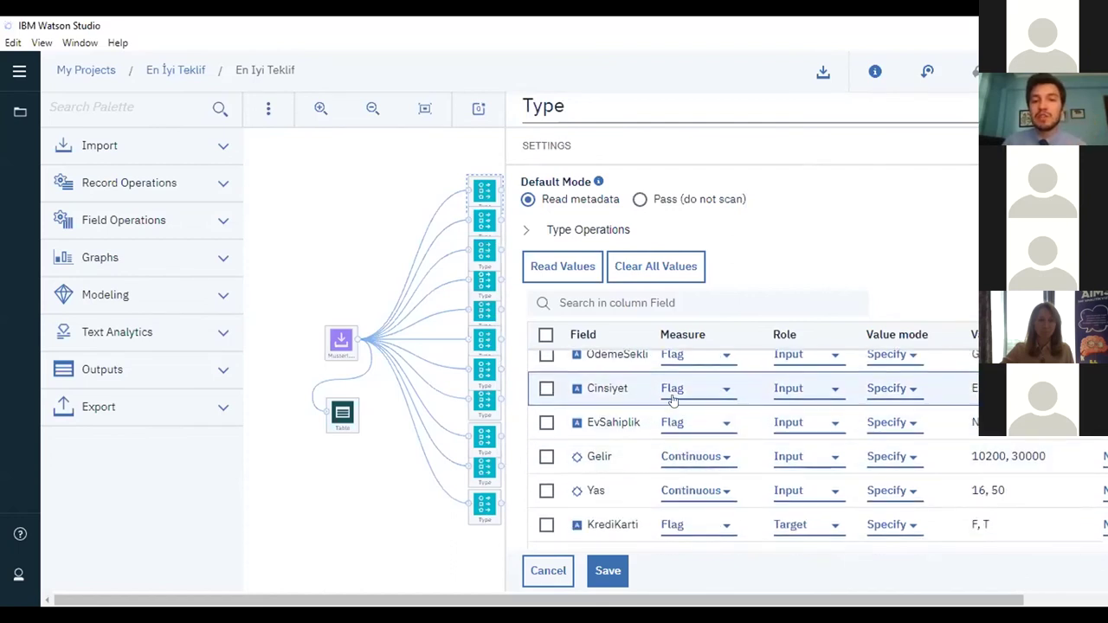
pyautogui.scroll(-3, 814, 445)
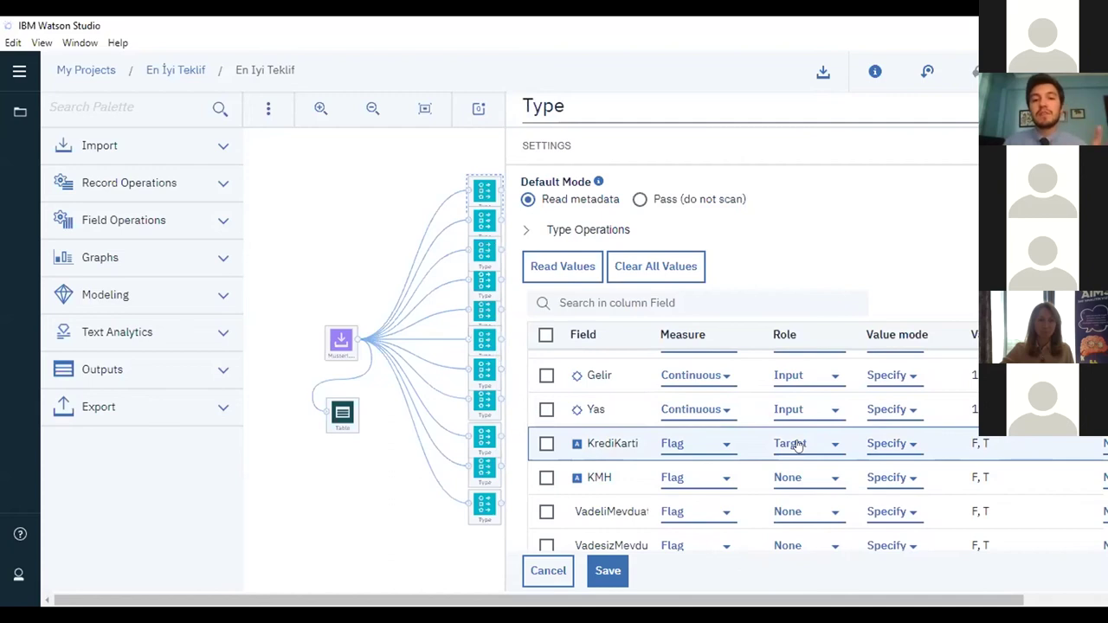
pyautogui.scroll(2, 606, 442)
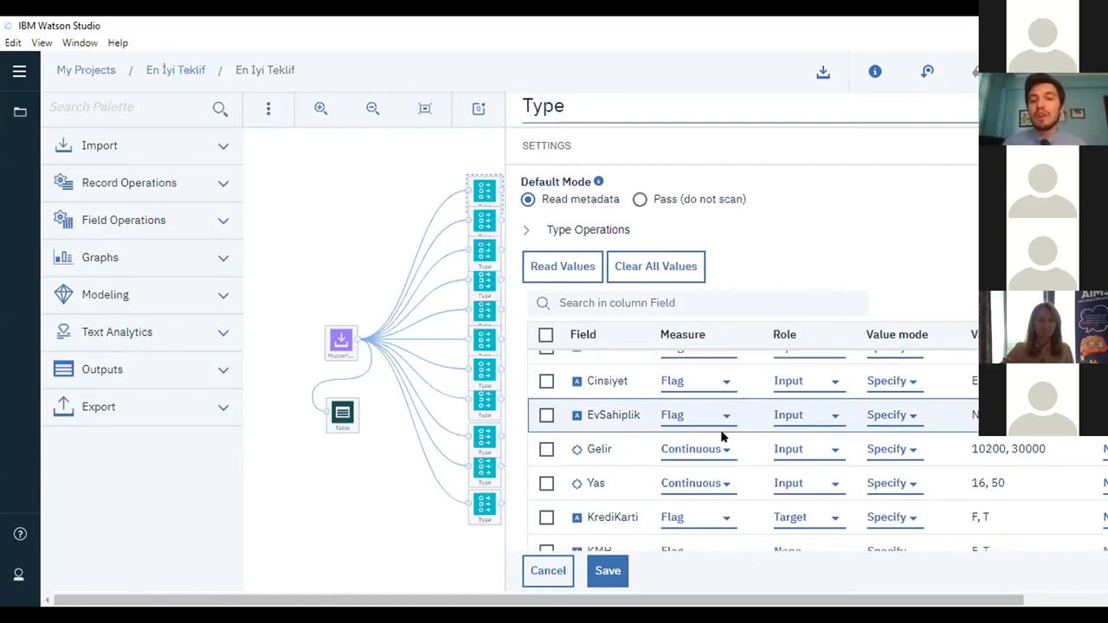
pyautogui.scroll(-3, 722, 433)
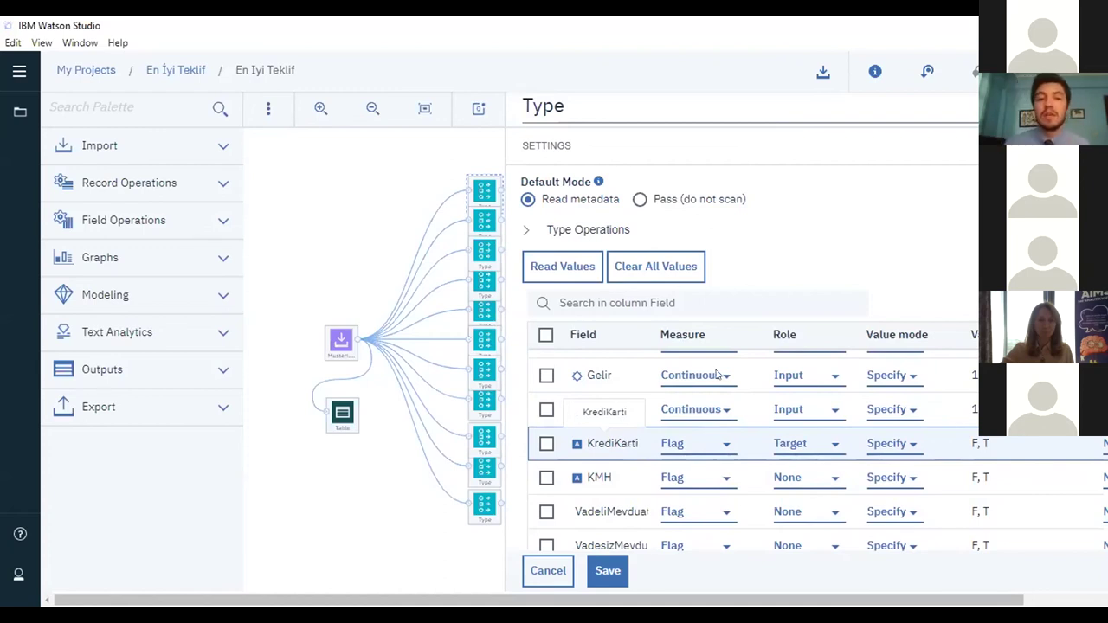
pyautogui.scroll(-5, 705, 472)
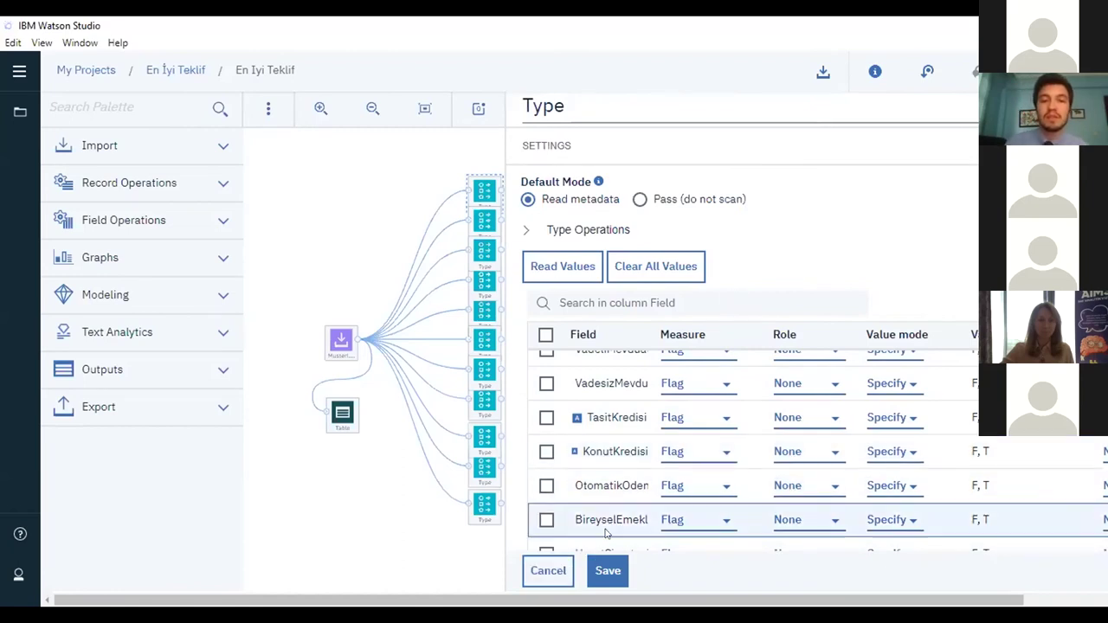
pyautogui.click(555, 574)
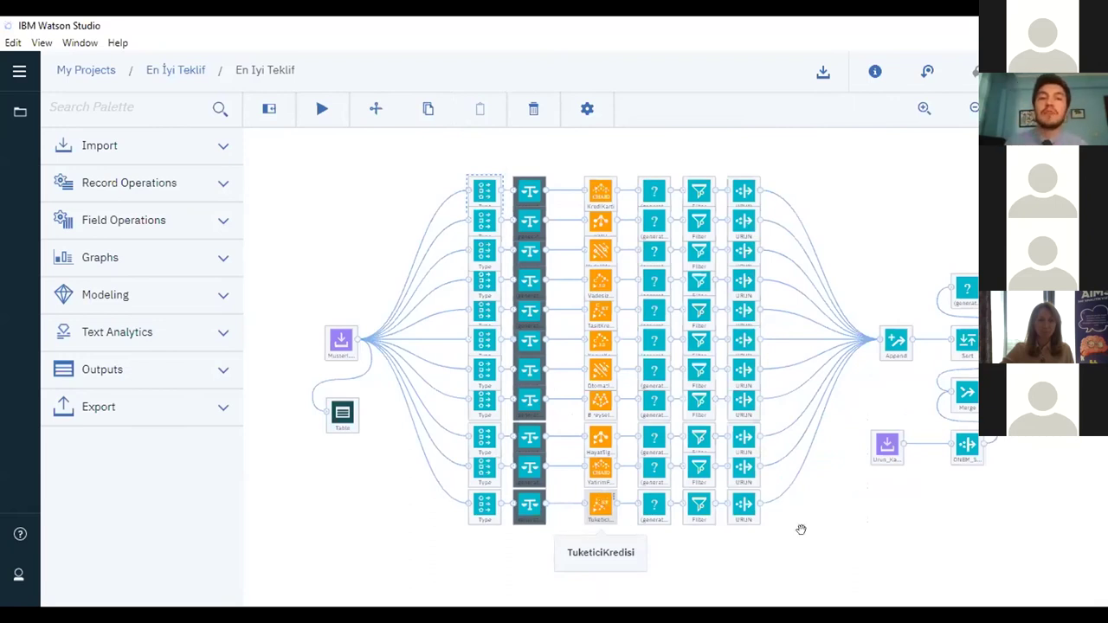
# View the KrediKarti CHAID model and review its model information, feature importance and top decision rules
pyautogui.scroll(3, 722, 272)
pyautogui.scroll(2, 892, 206)
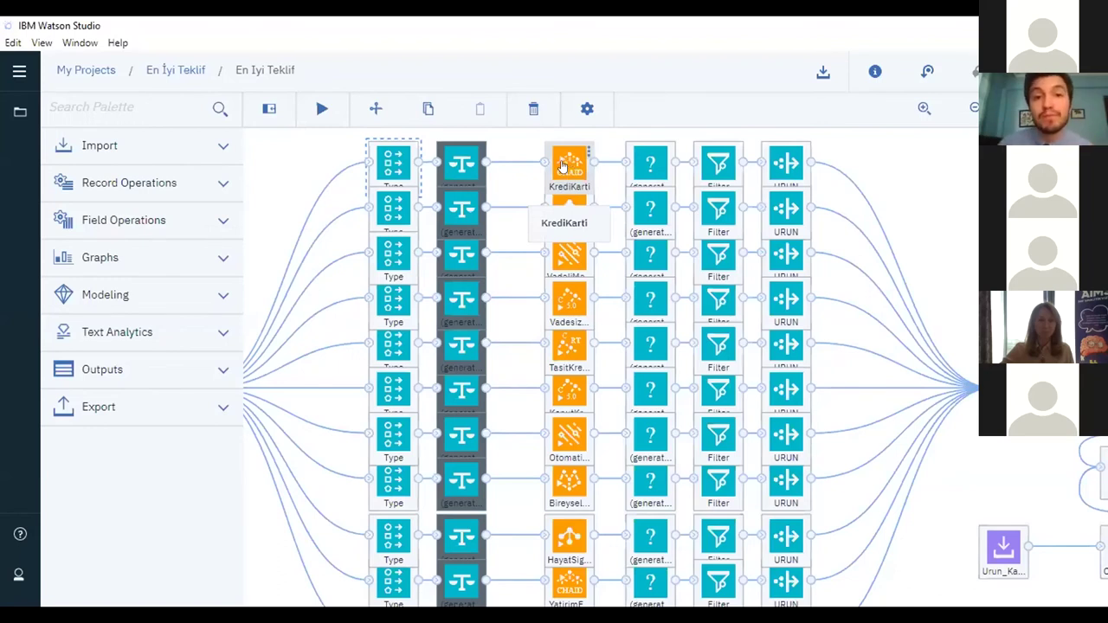
pyautogui.rightClick(570, 166)
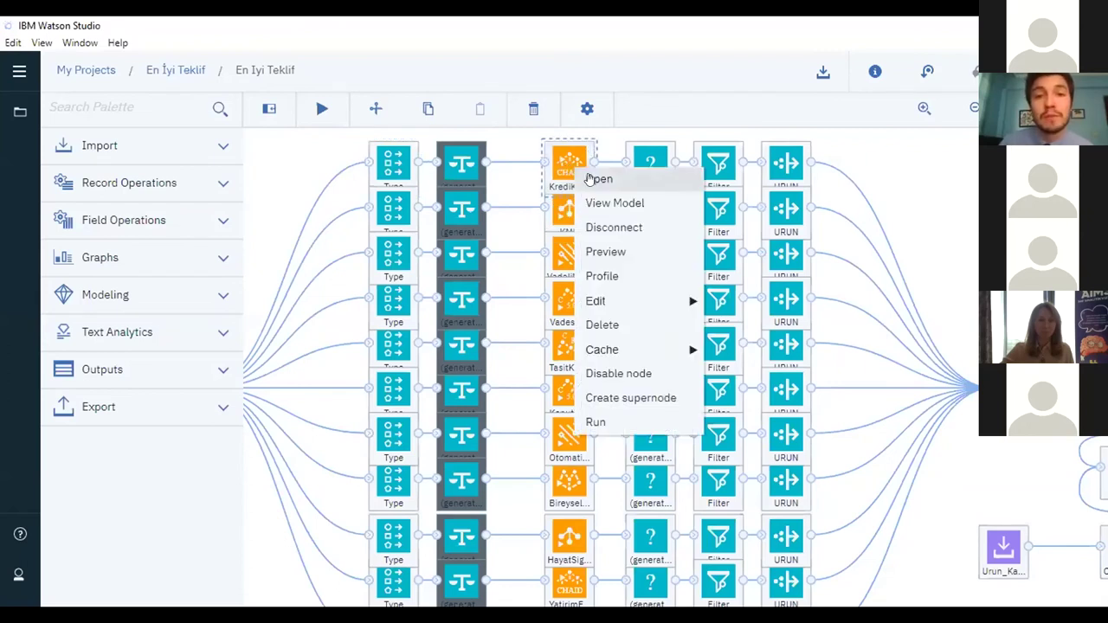
pyautogui.click(603, 202)
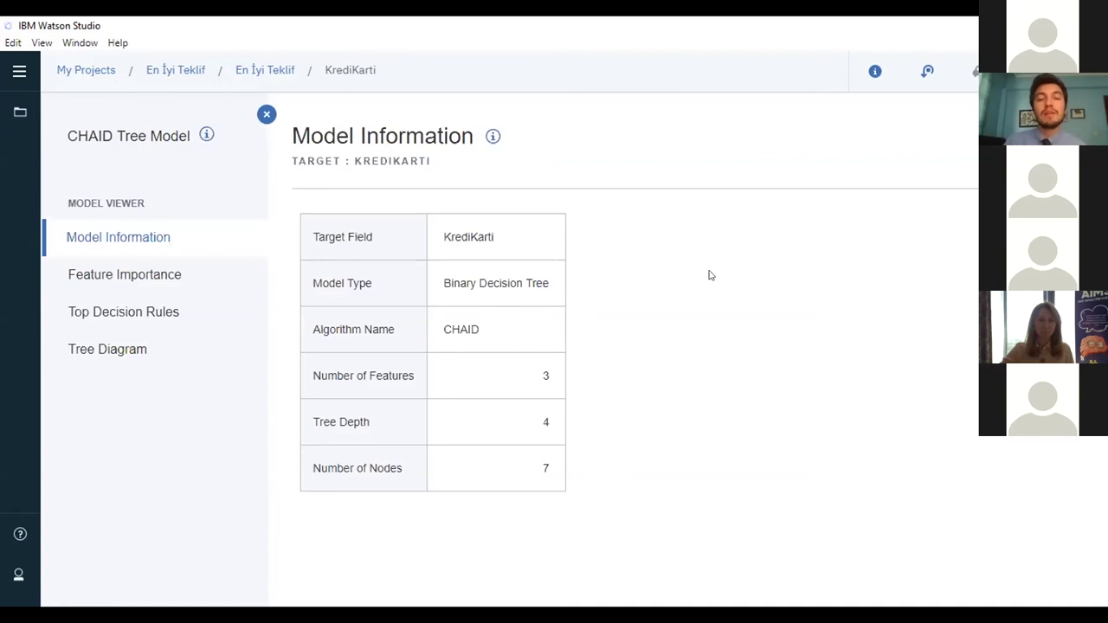
pyautogui.click(174, 274)
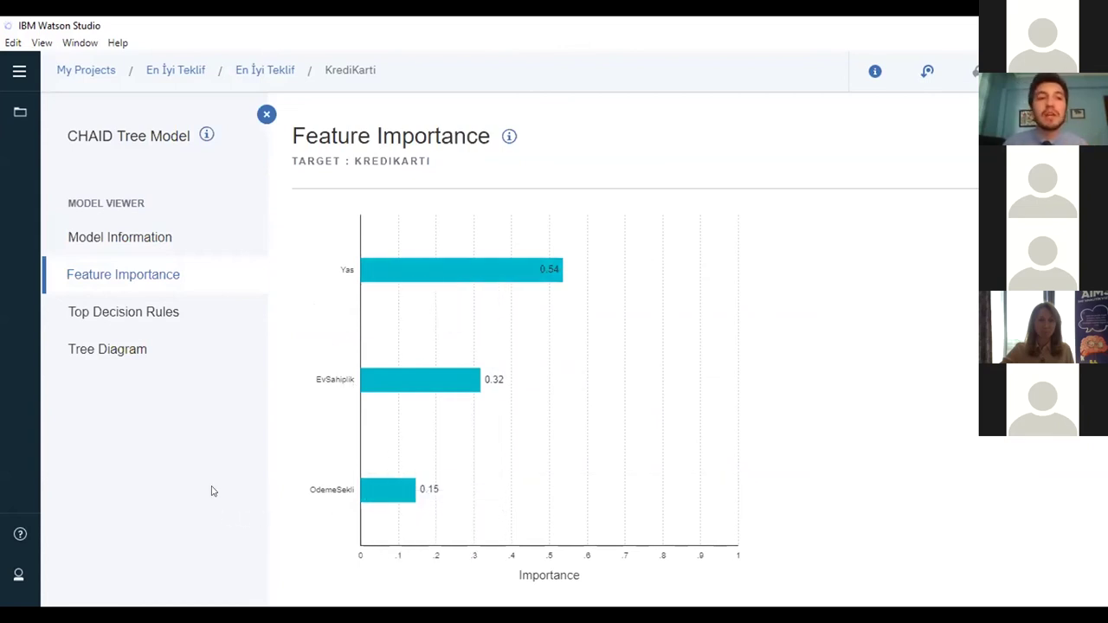
pyautogui.click(161, 314)
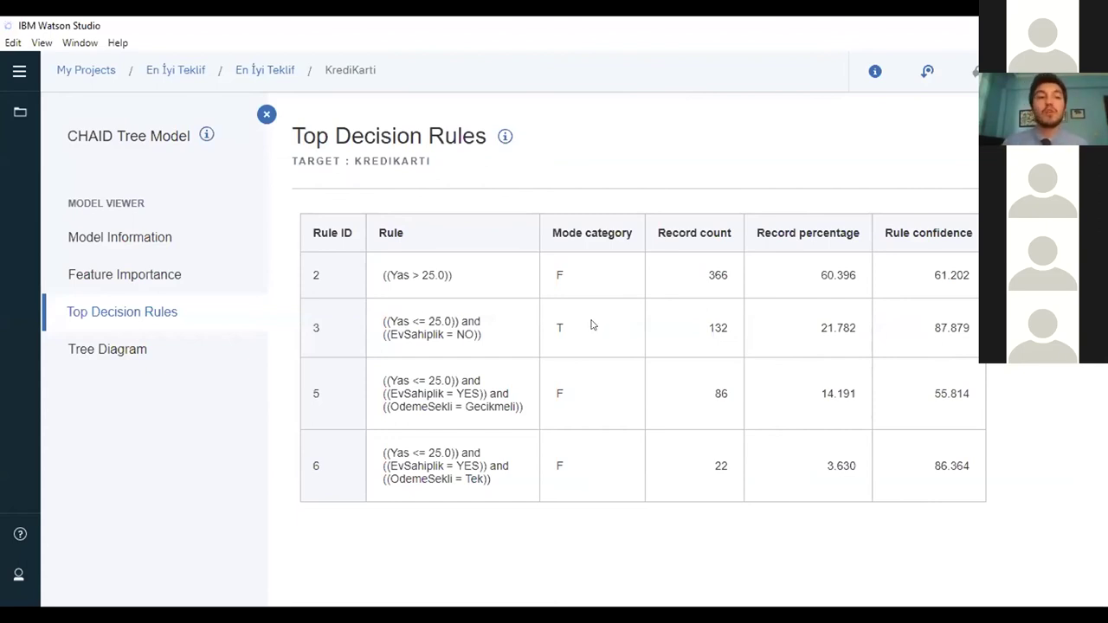
# Show the KrediKarti model's tree diagram with labels displayed on the branches
pyautogui.click(115, 352)
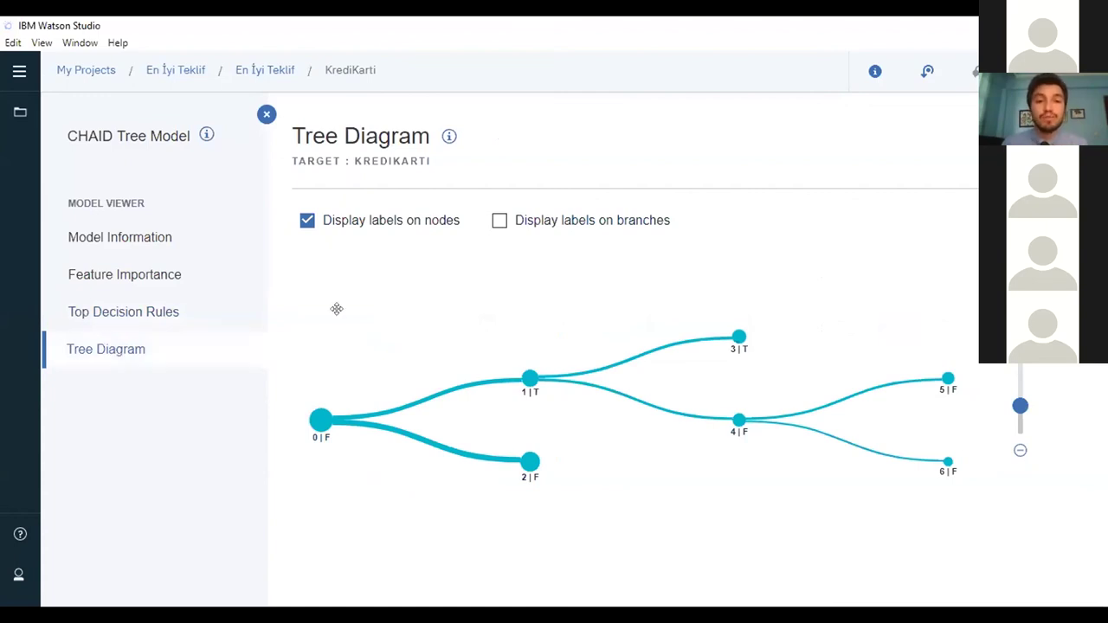
pyautogui.click(500, 221)
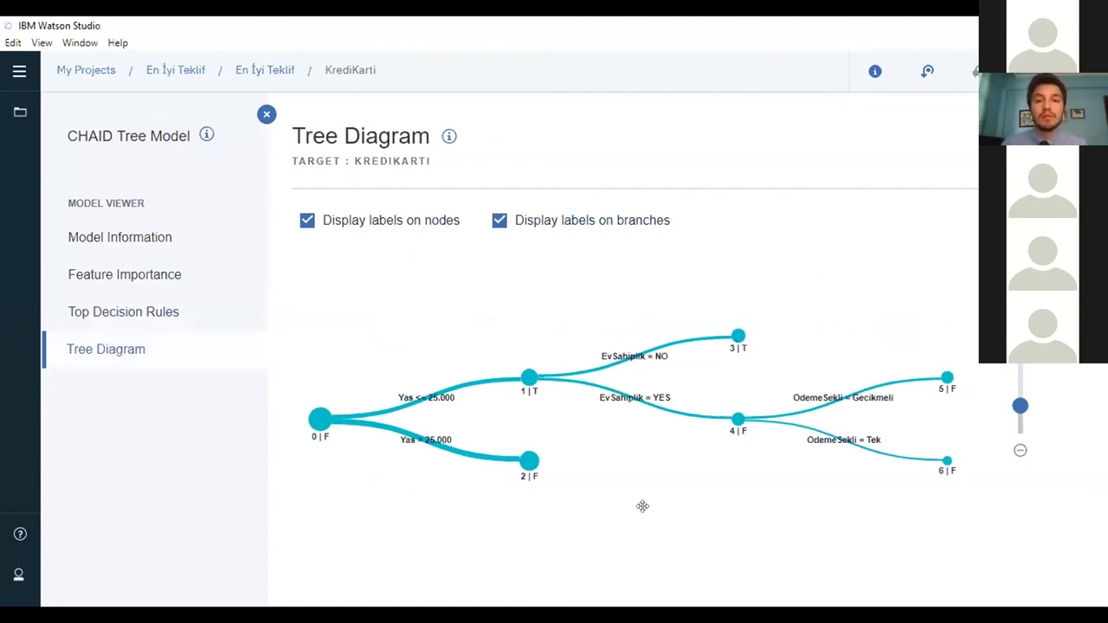
pyautogui.scroll(3, 643, 507)
pyautogui.moveTo(397, 412); pyautogui.dragTo(396, 462)
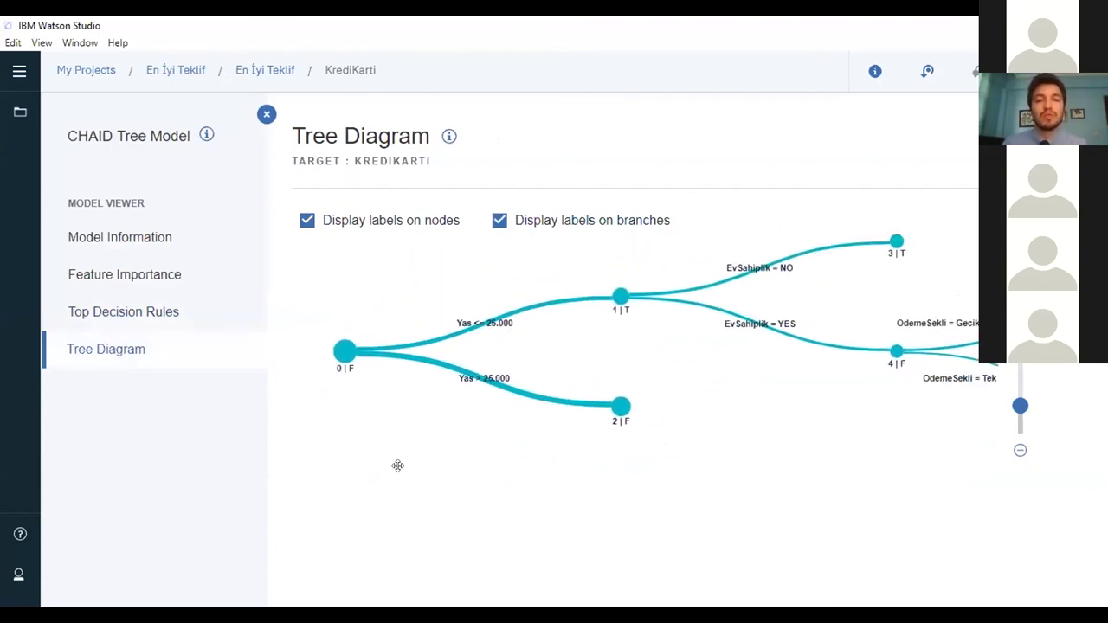
pyautogui.scroll(2, 416, 459)
pyautogui.moveTo(313, 322)
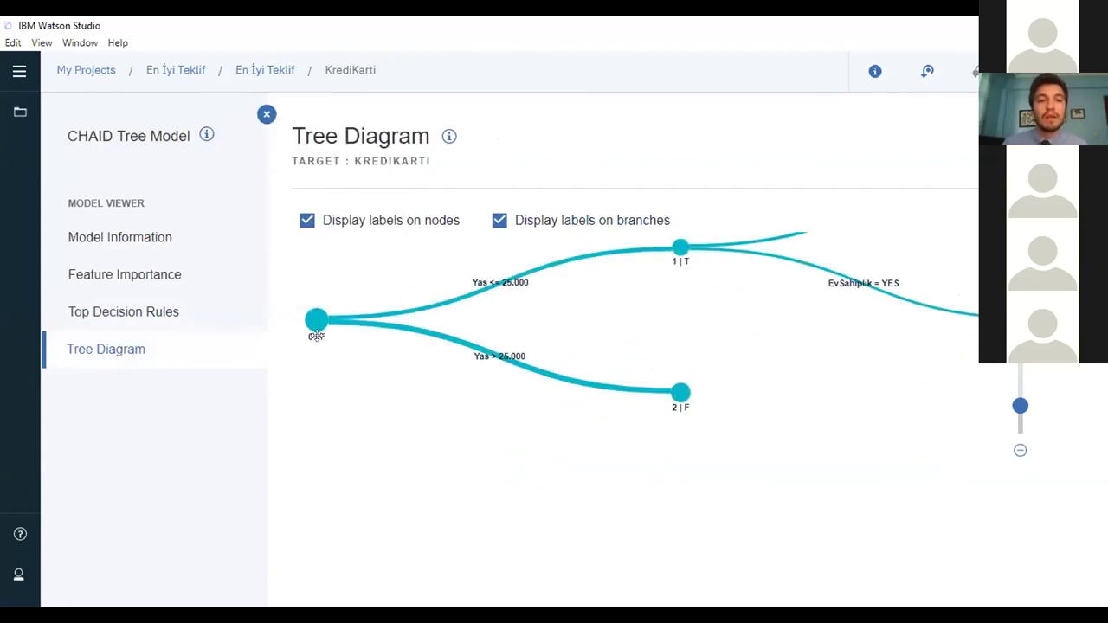
pyautogui.scroll(1, 337, 389)
pyautogui.moveTo(337, 390); pyautogui.dragTo(416, 446)
pyautogui.scroll(-1, 439, 475)
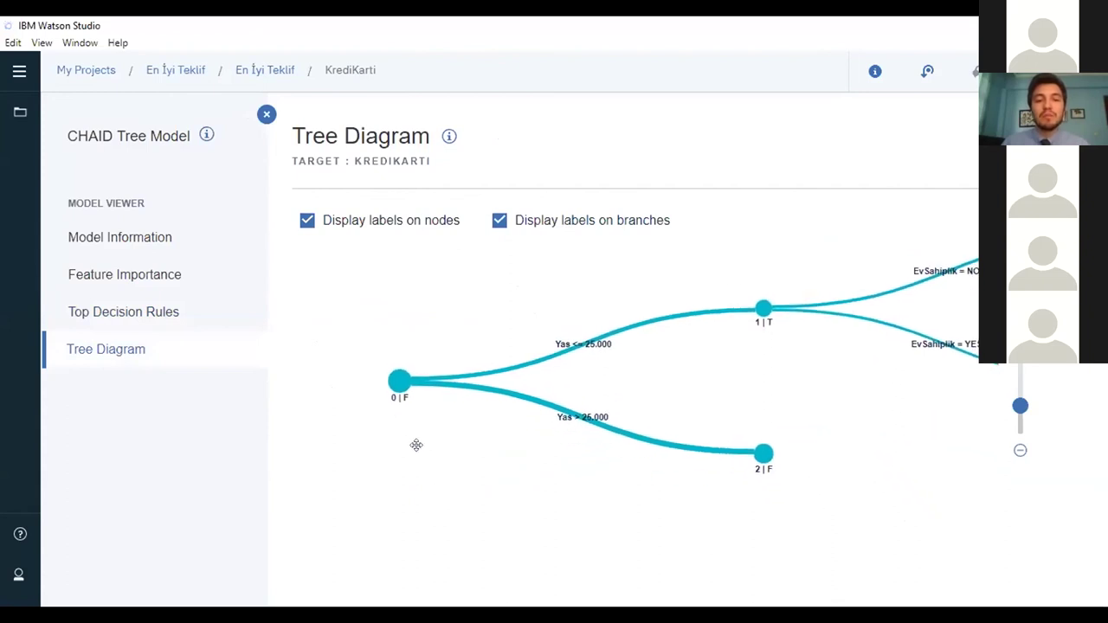
# Inspect the details of tree nodes 0, 2, 1 and 3, and return to the En Iyi Teklif flow
pyautogui.moveTo(399, 381)
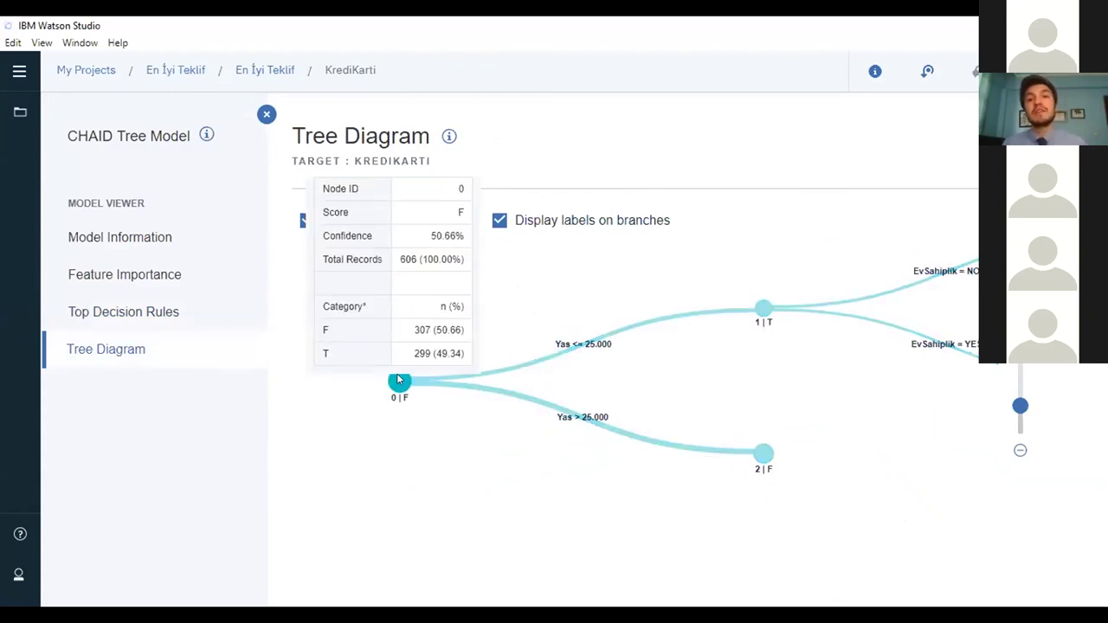
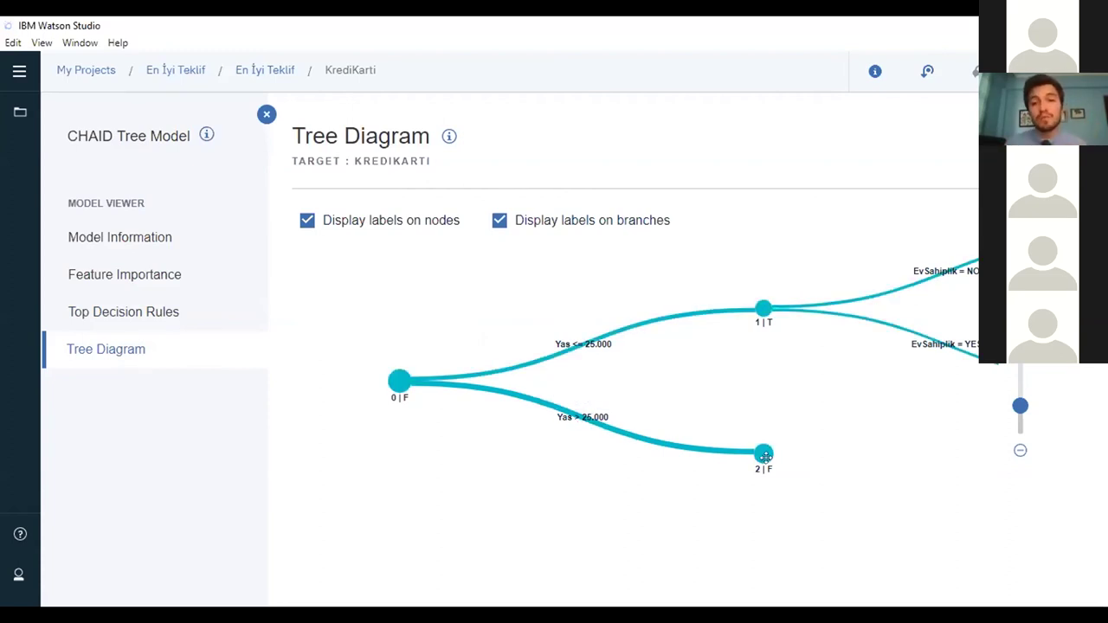
pyautogui.moveTo(766, 457)
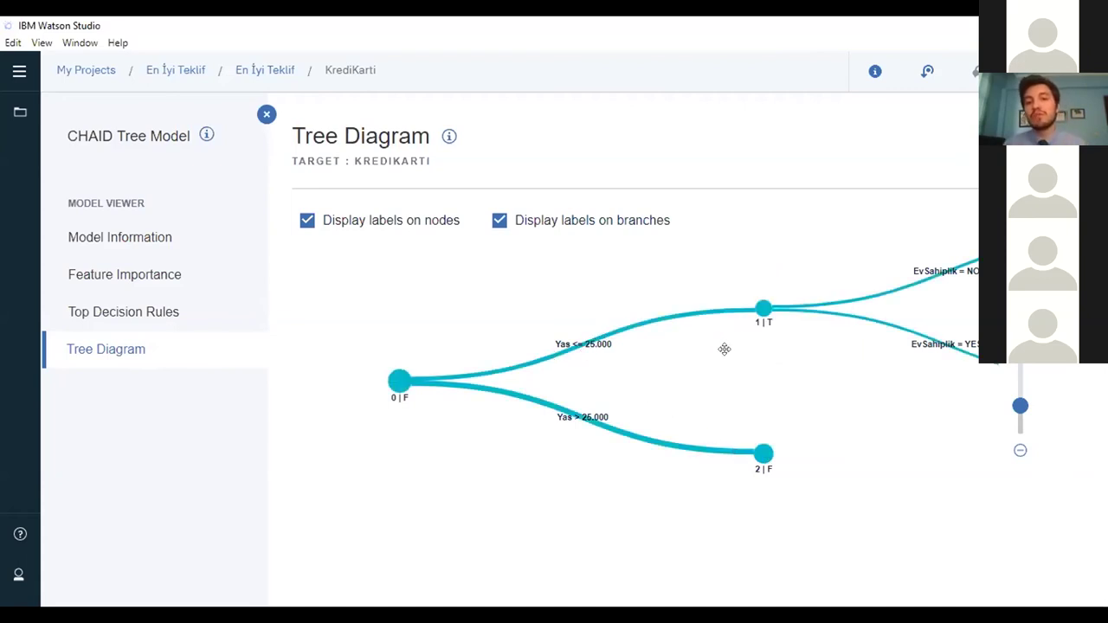
pyautogui.moveTo(765, 310)
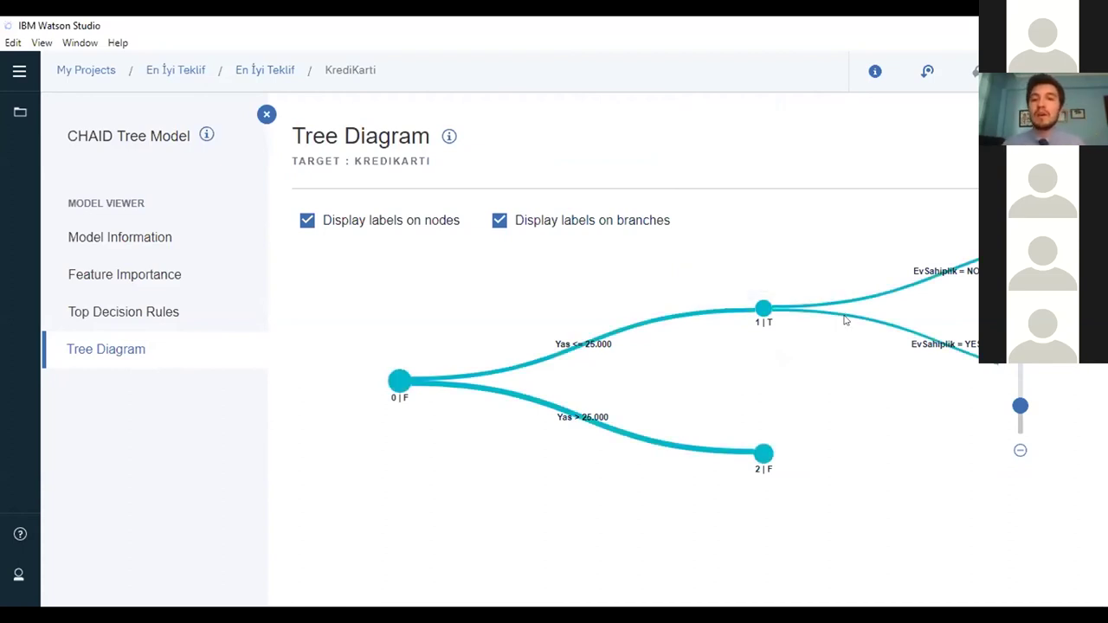
pyautogui.moveTo(838, 350); pyautogui.dragTo(710, 362)
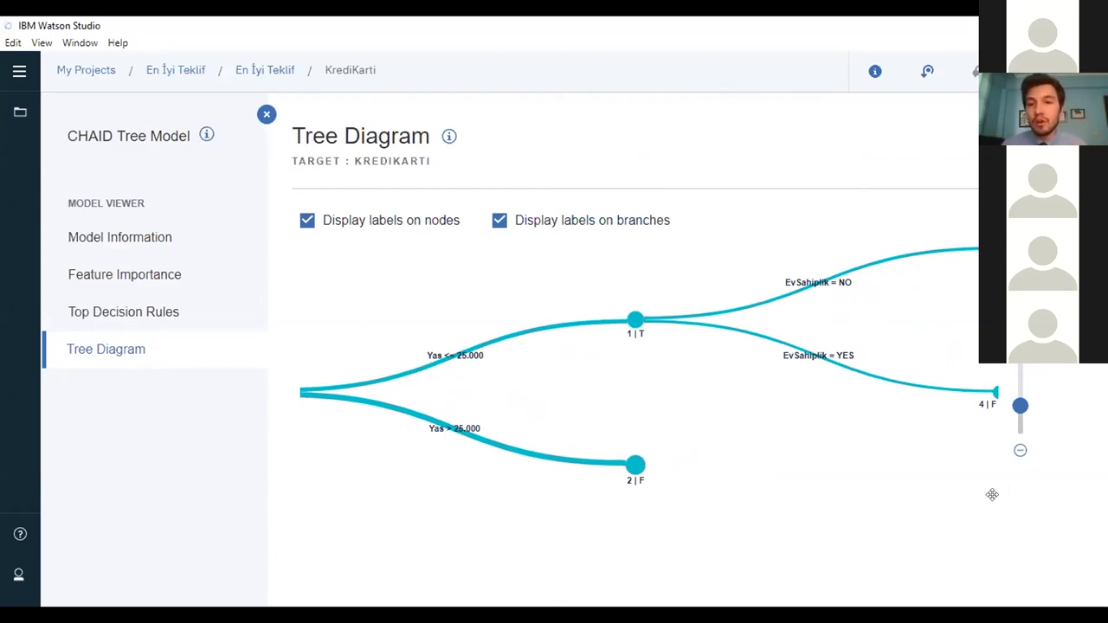
pyautogui.moveTo(933, 467); pyautogui.dragTo(785, 465)
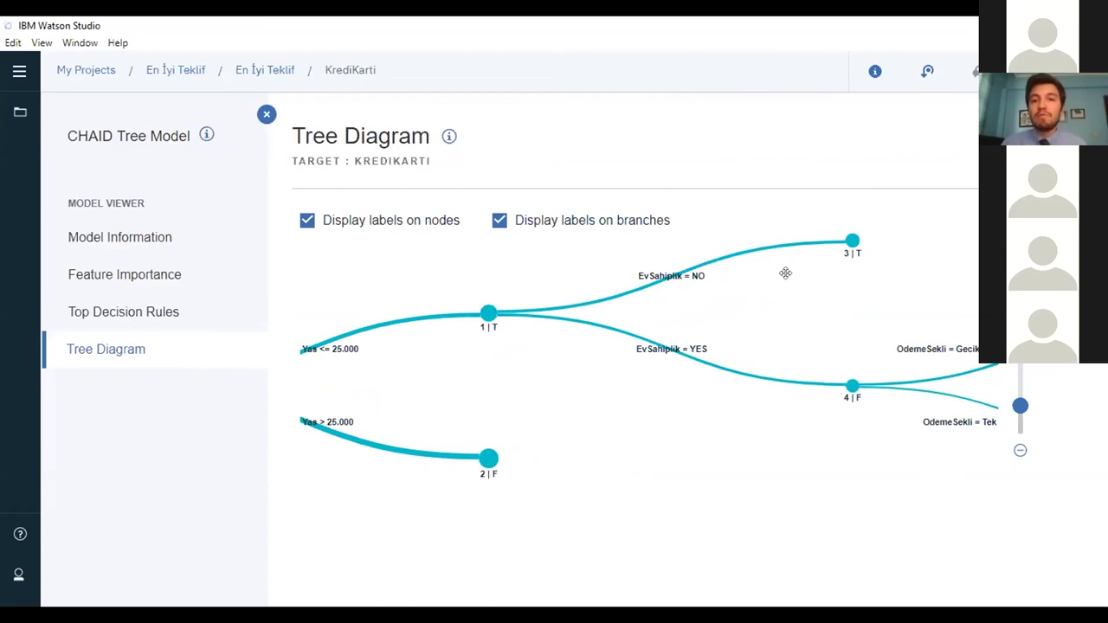
pyautogui.moveTo(853, 245)
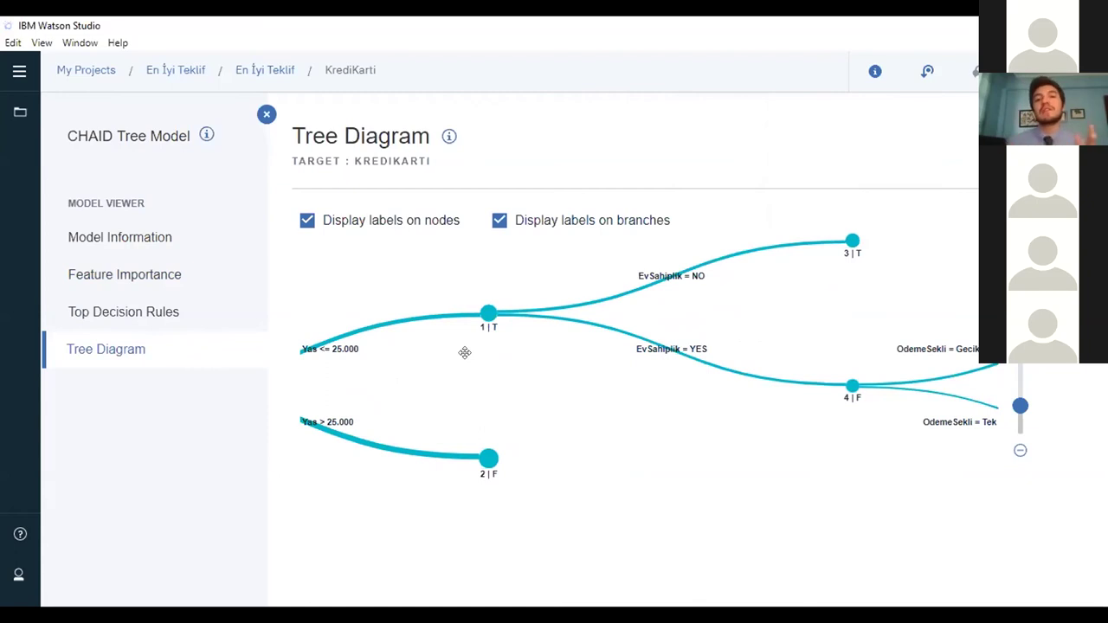
pyautogui.click(265, 71)
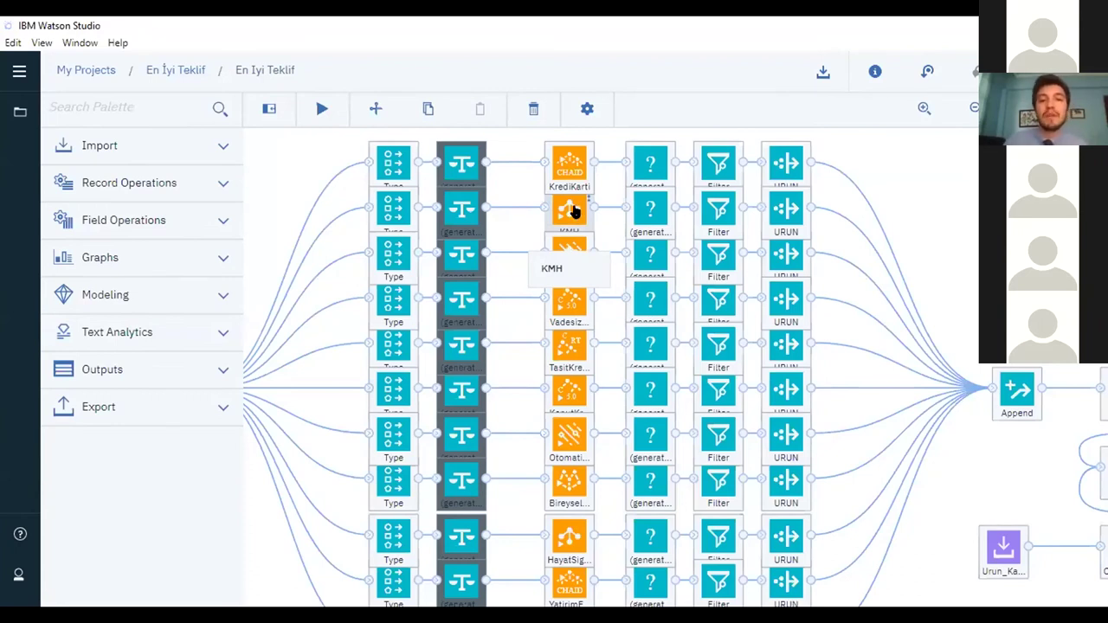
# View the KMH neural network model and review its accuracy and the other model evaluation measures
pyautogui.rightClick(575, 212)
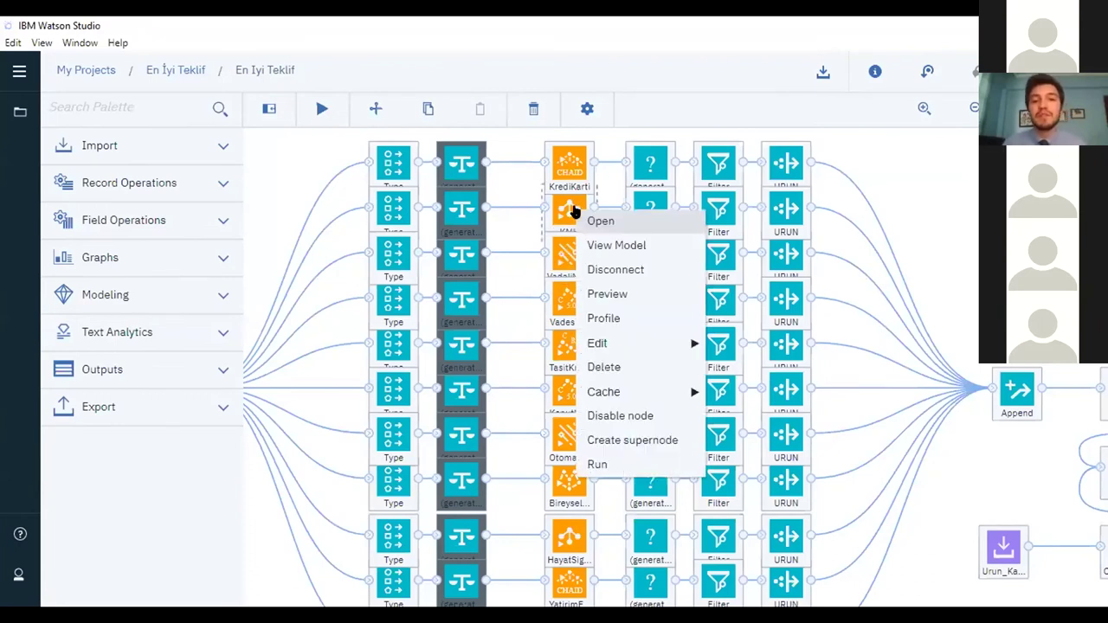
pyautogui.click(642, 245)
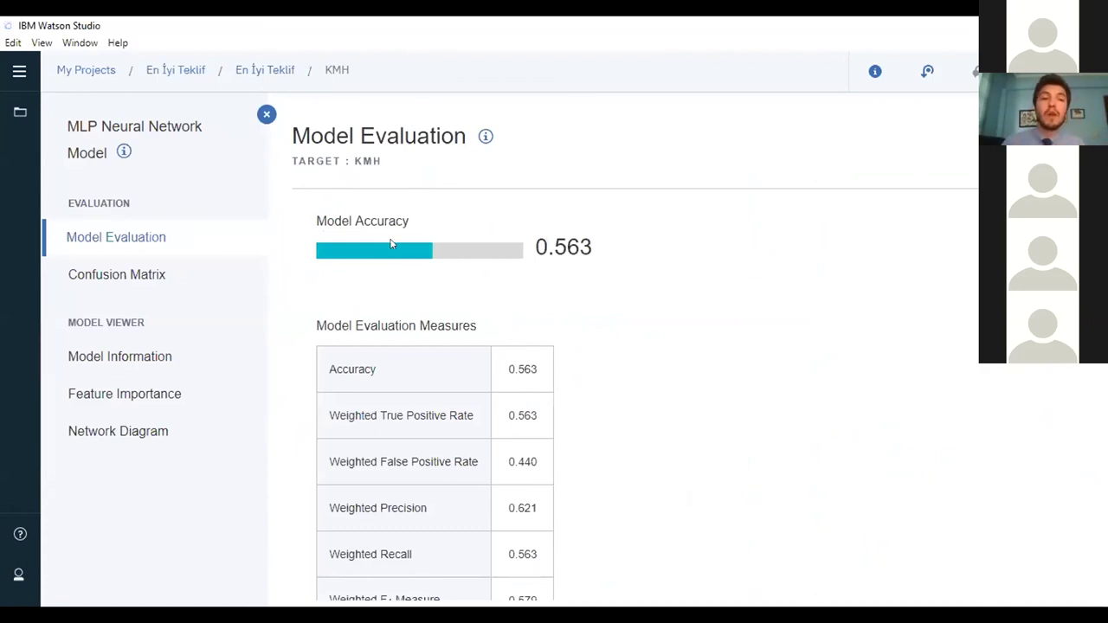
pyautogui.moveTo(567, 249)
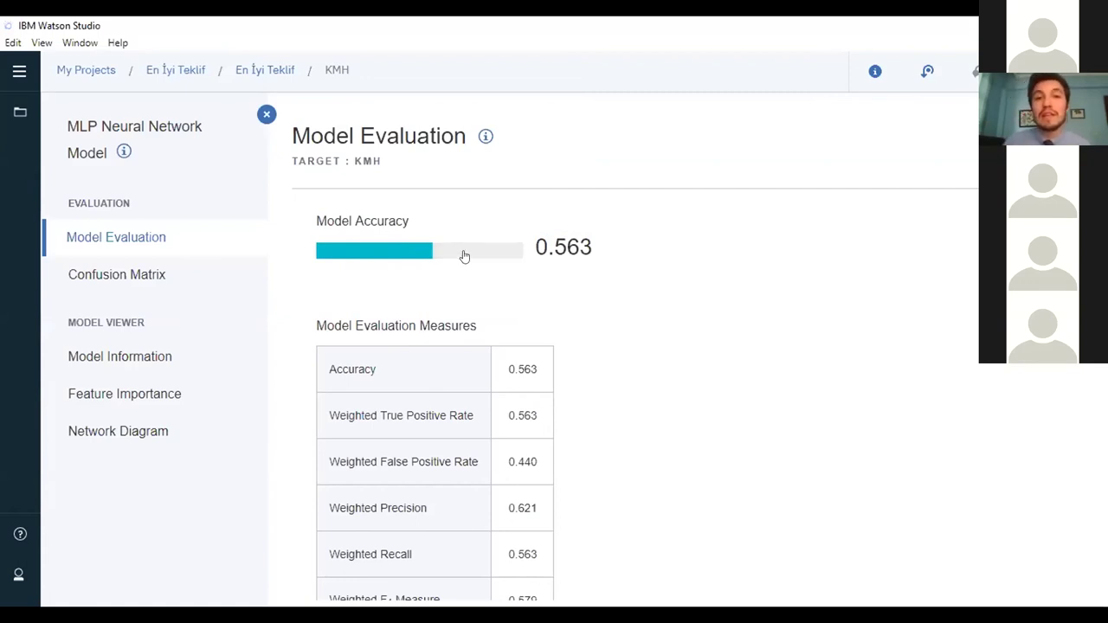
pyautogui.moveTo(590, 236)
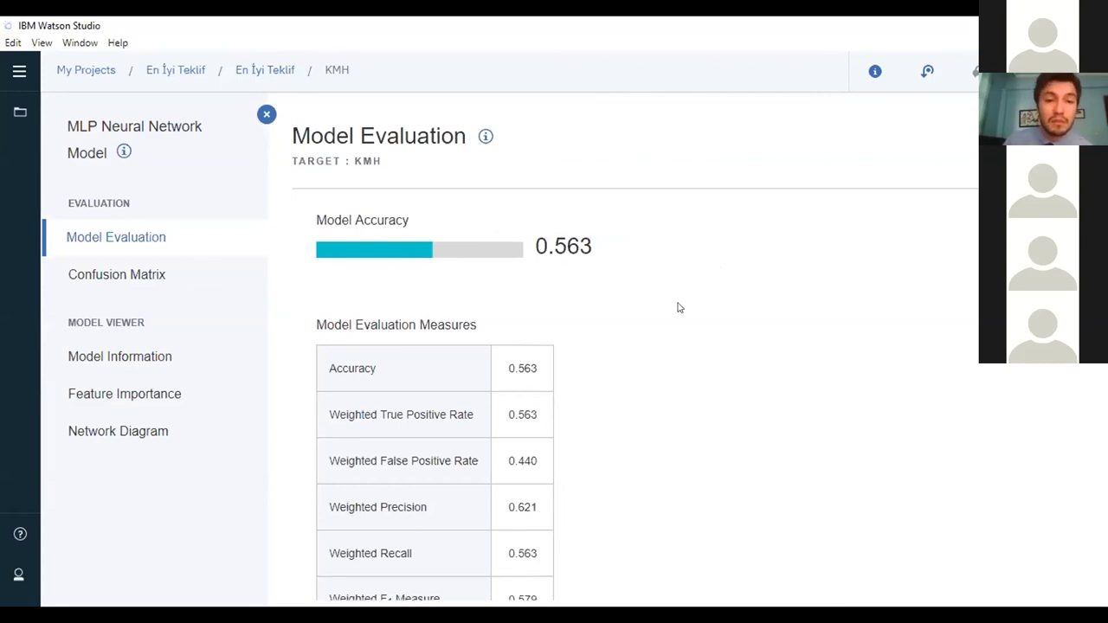
pyautogui.scroll(-1, 678, 306)
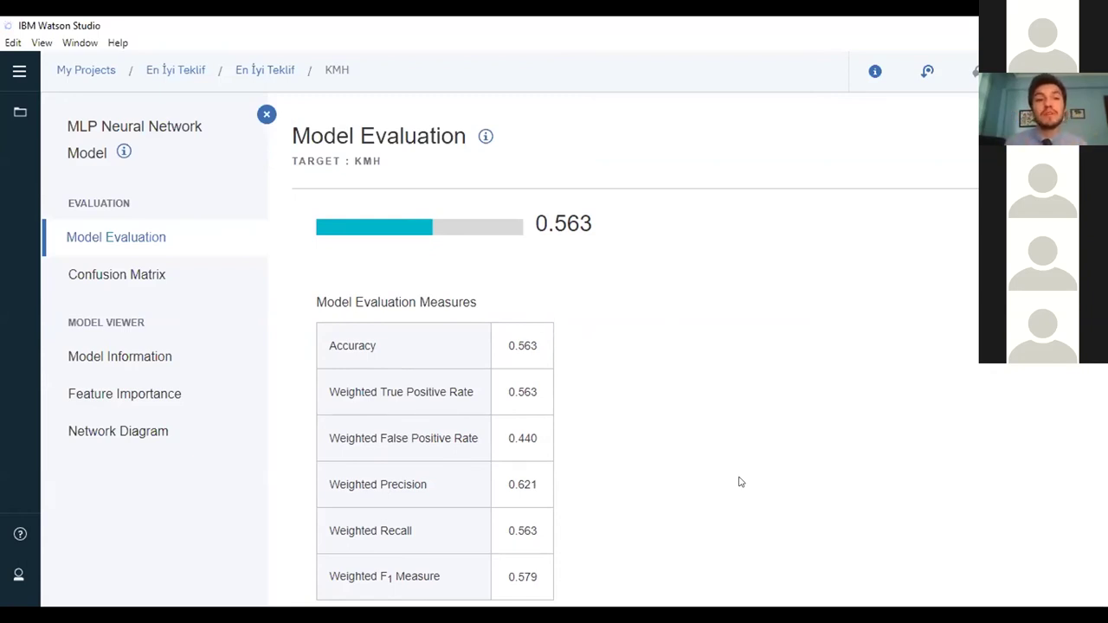
# Examine the KMH model's confusion matrix, checking the percent correct for the F, T and overall rows
pyautogui.click(149, 279)
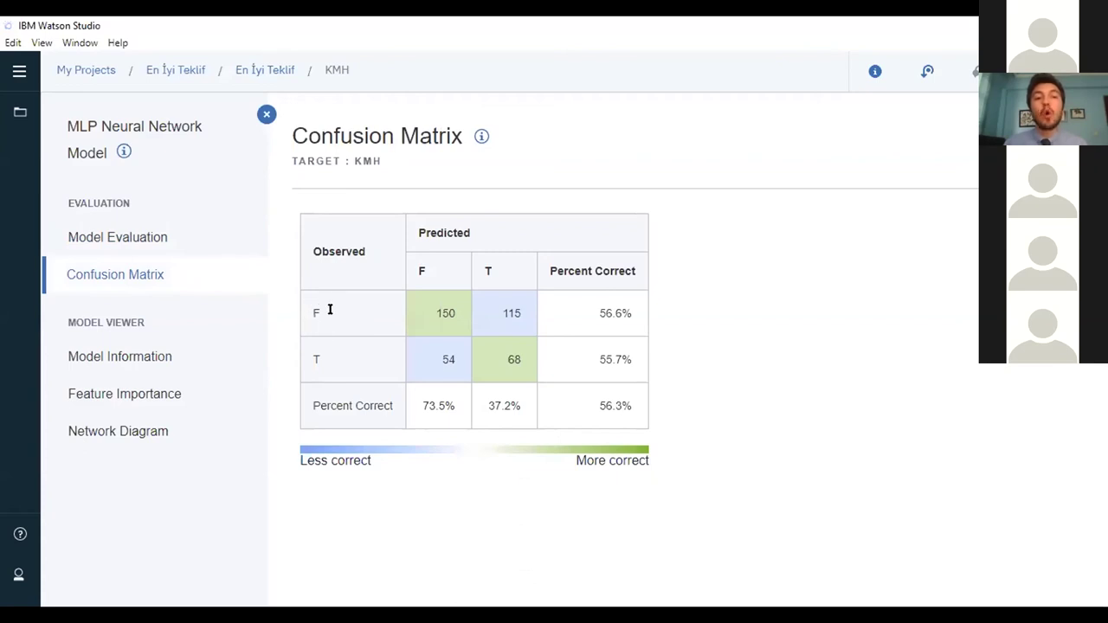
pyautogui.moveTo(634, 313)
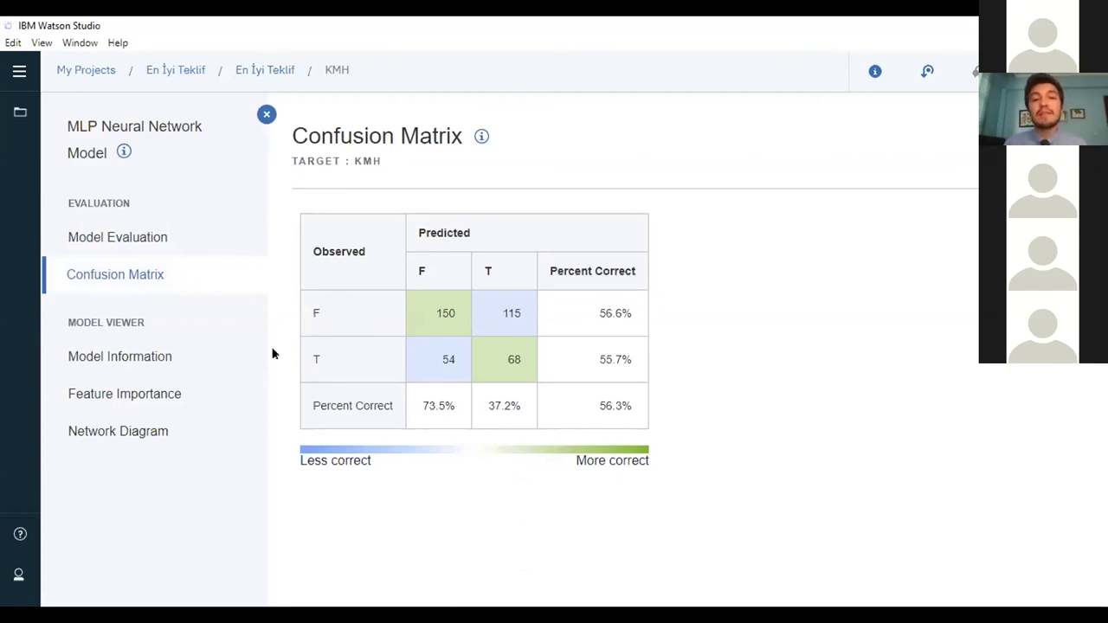
pyautogui.moveTo(625, 370)
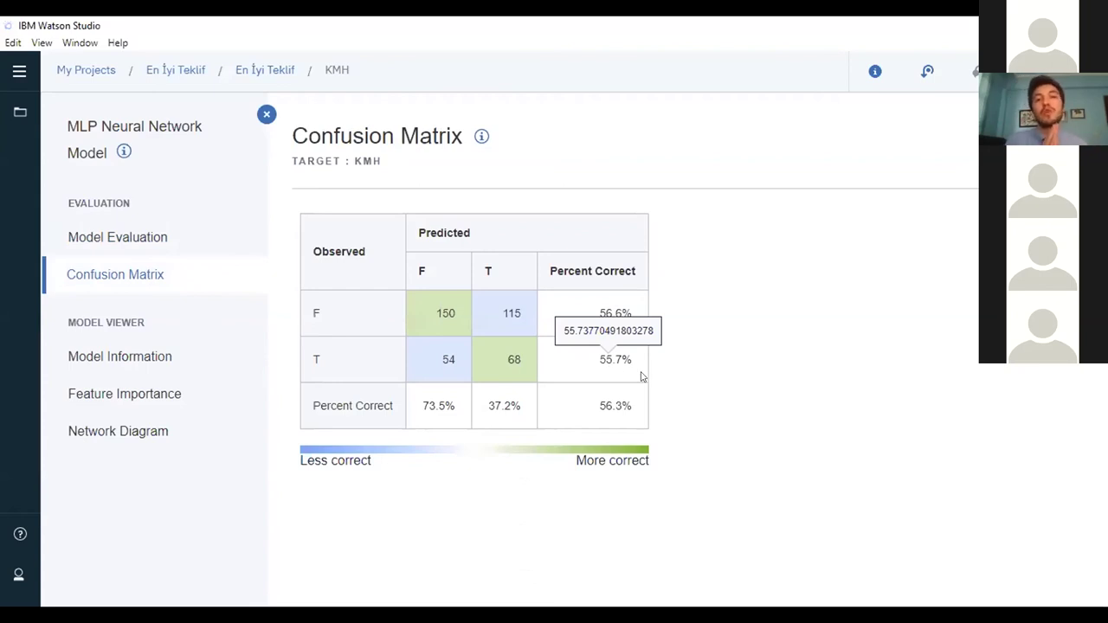
pyautogui.moveTo(616, 422)
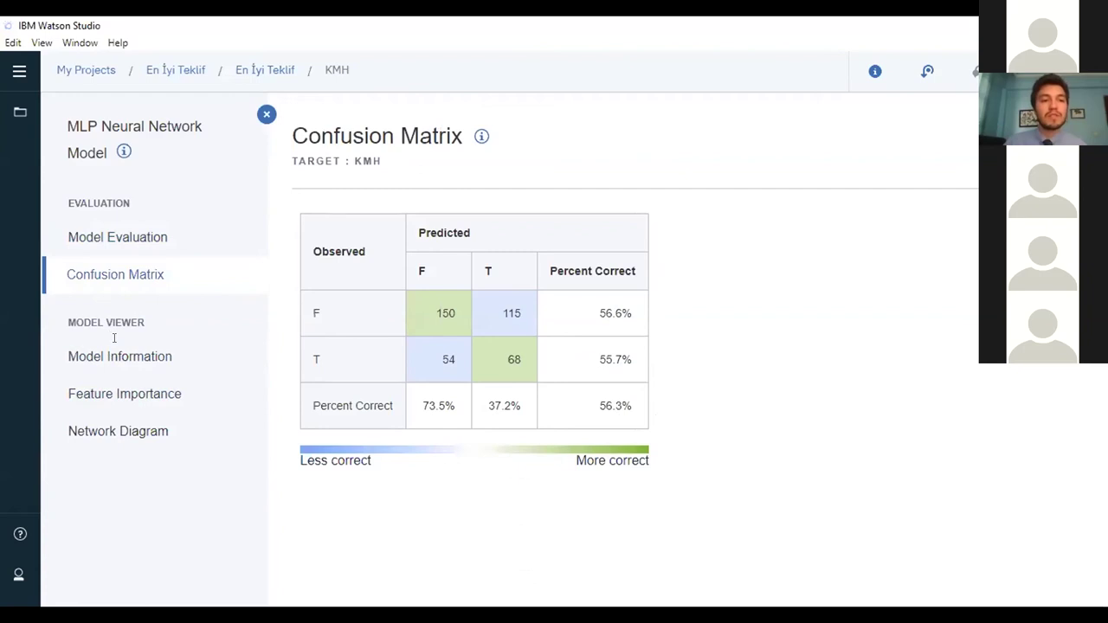
# Review the KMH model information, from the building method and predictors to the hidden and output layer activation functions
pyautogui.click(133, 358)
pyautogui.scroll(-2, 935, 352)
pyautogui.scroll(2, 822, 377)
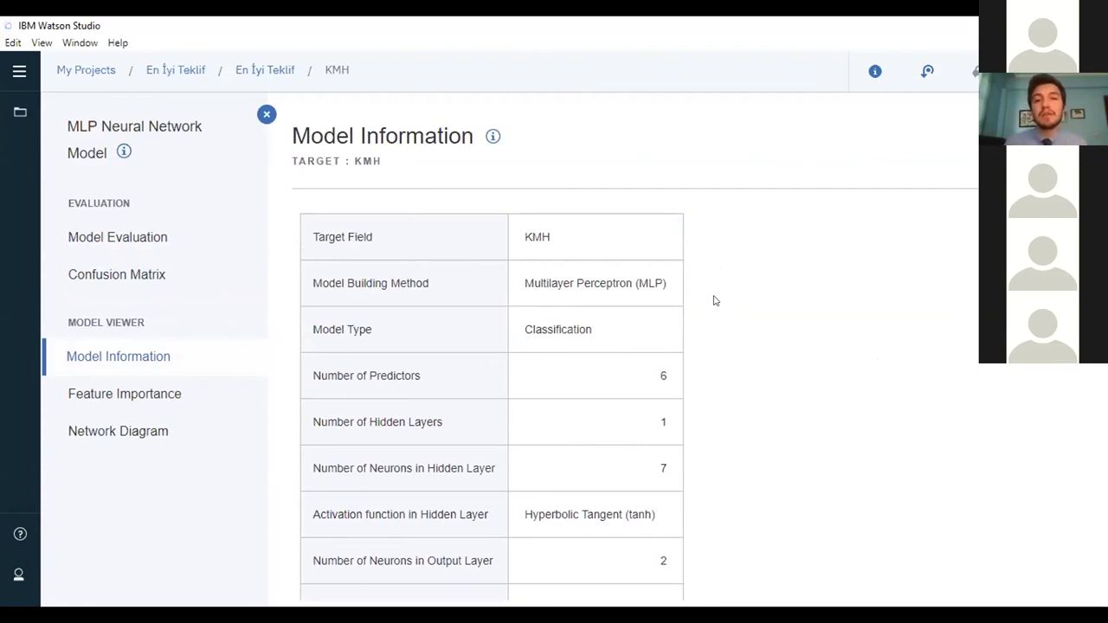
pyautogui.scroll(-1, 723, 301)
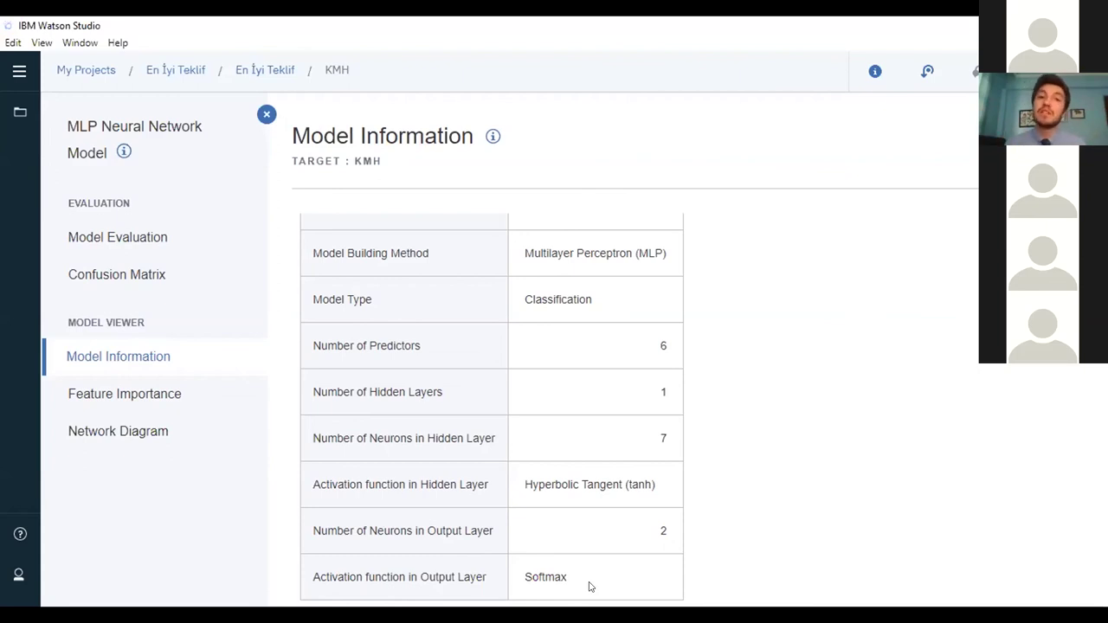
# Review the KMH model's feature importance chart and network diagram, and return to the flow
pyautogui.click(151, 406)
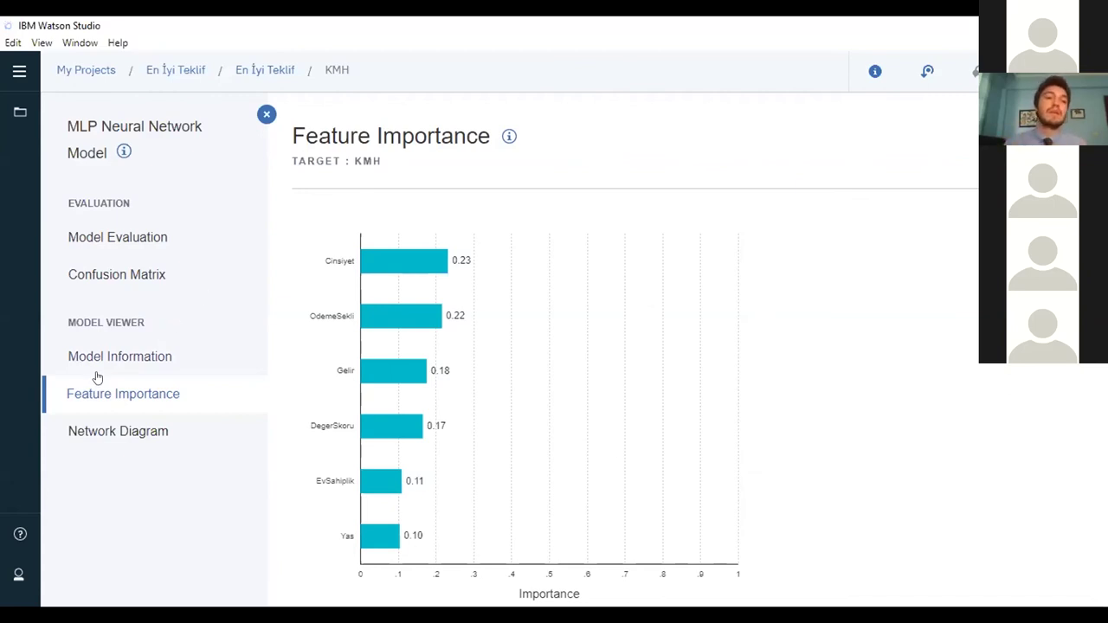
pyautogui.click(137, 428)
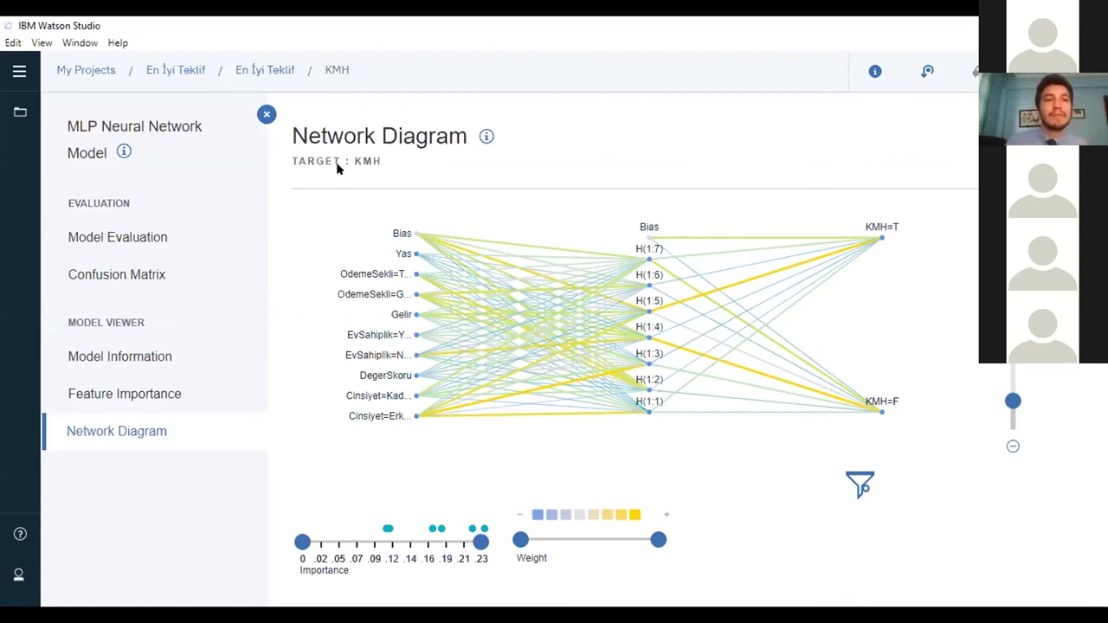
pyautogui.click(265, 70)
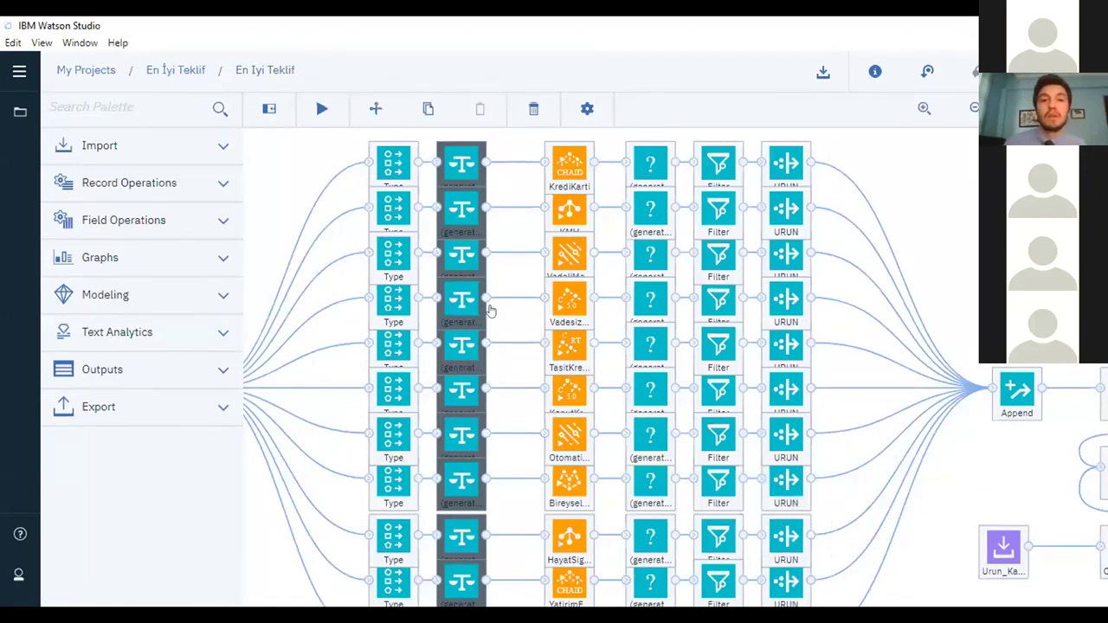
# Preview the output data of the KrediKarti CHAID model node
pyautogui.click(570, 164)
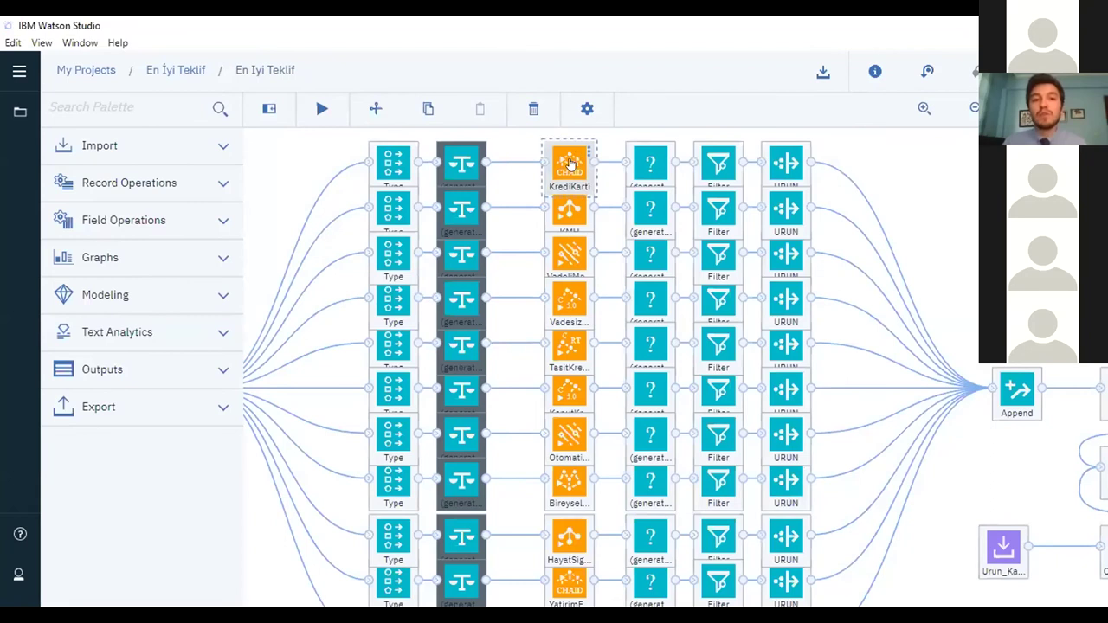
pyautogui.rightClick(571, 164)
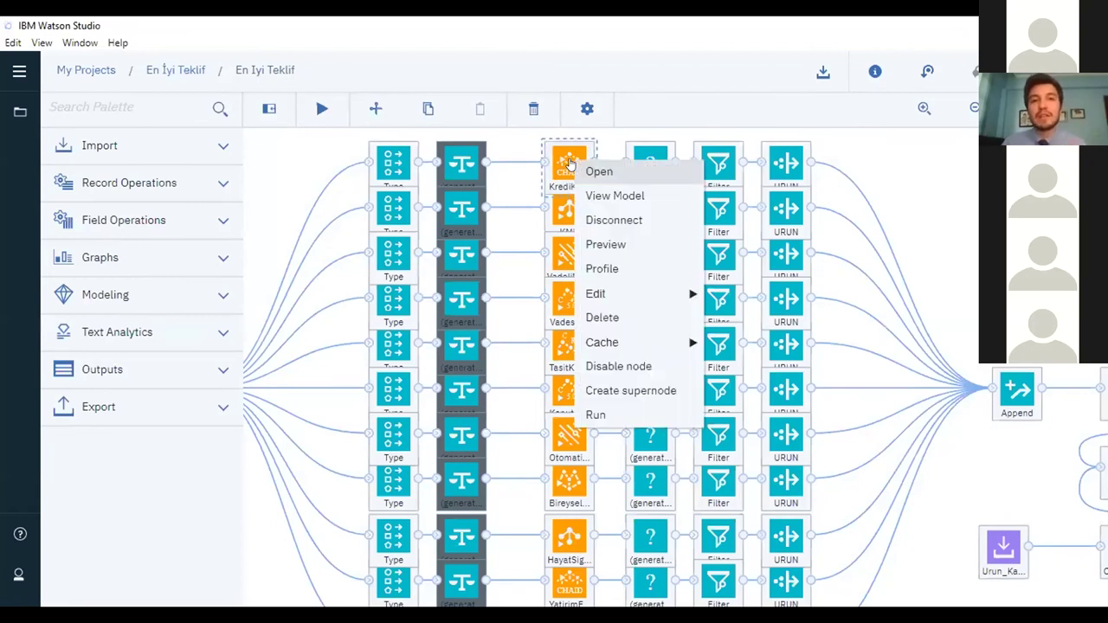
pyautogui.click(603, 244)
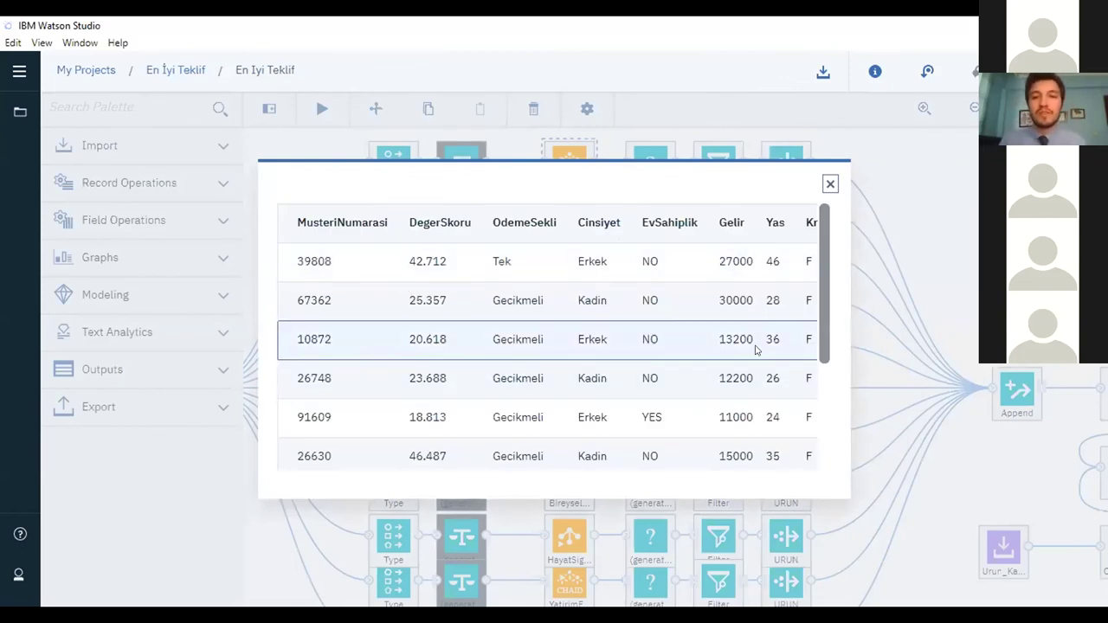
# Examine the KrediKarti preview's $R-KrediKarti prediction and $RC-KrediKarti confidence columns across the records, and return to the flow
pyautogui.moveTo(822, 283); pyautogui.dragTo(822, 385)
pyautogui.moveTo(379, 461); pyautogui.dragTo(779, 465)
pyautogui.moveTo(823, 404); pyautogui.dragTo(821, 287)
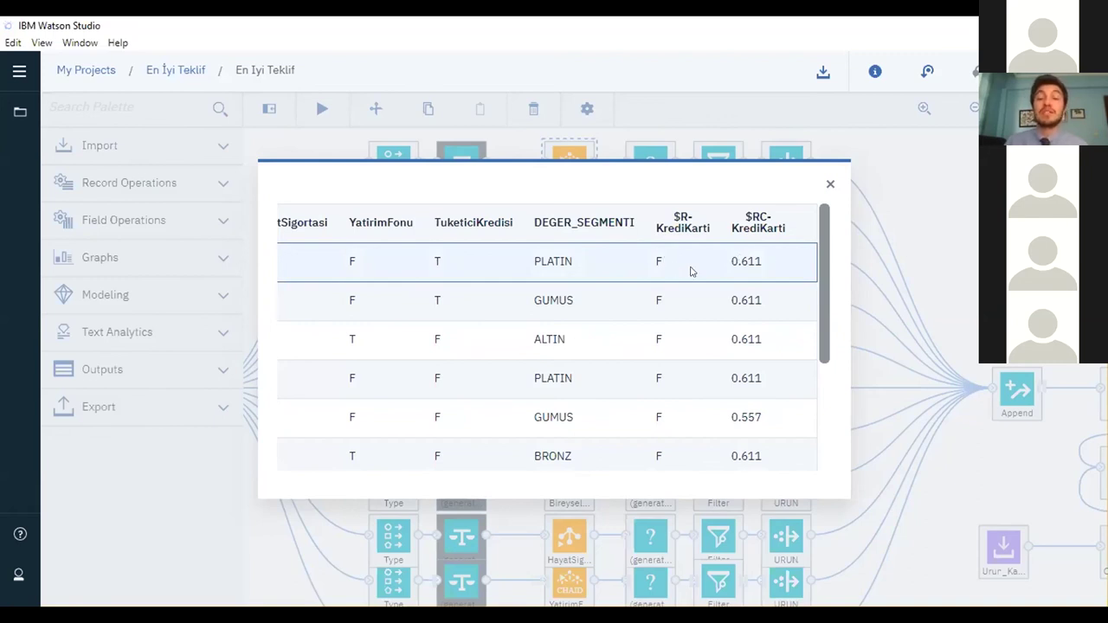
pyautogui.scroll(-1, 721, 345)
pyautogui.scroll(-3, 720, 345)
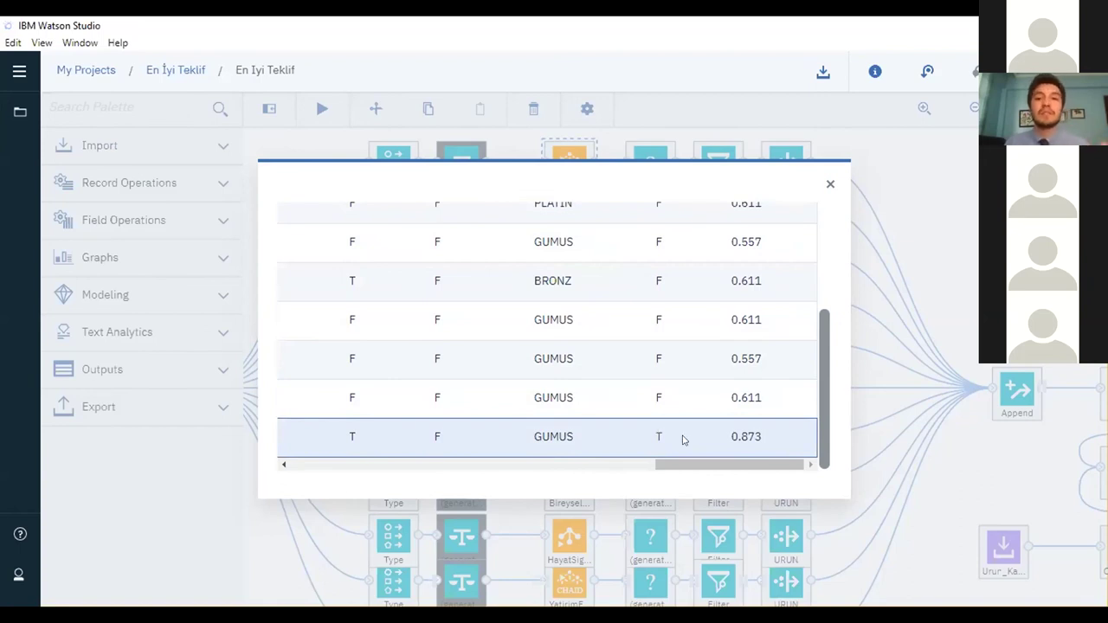
pyautogui.click(828, 188)
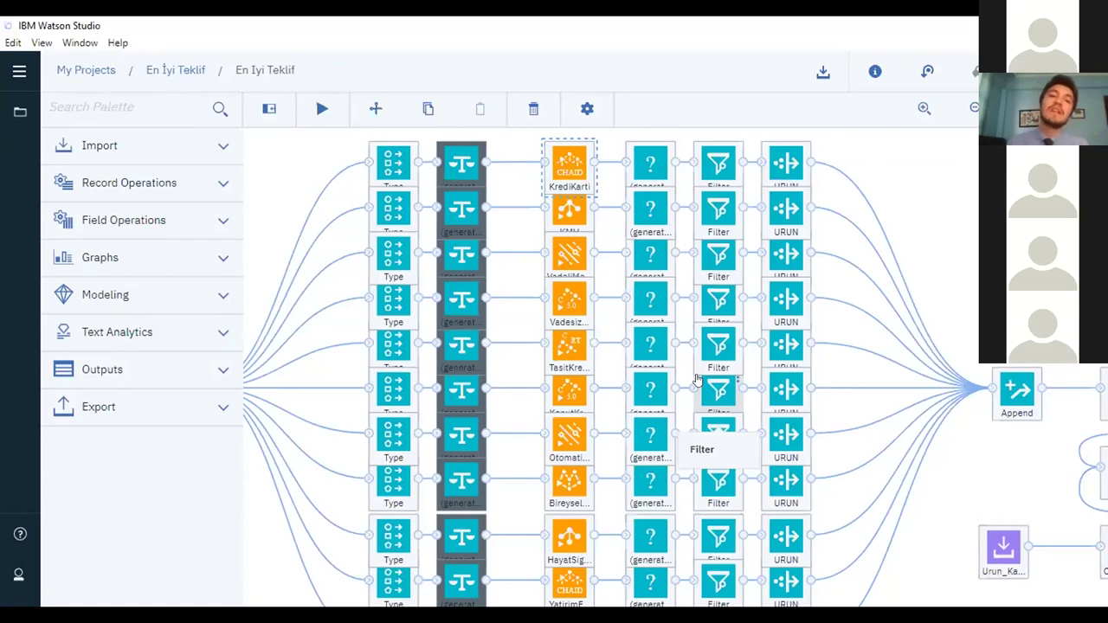
# Review the full include condition in the KrediKarti branch's generated select node, and leave its settings without saving
pyautogui.rightClick(655, 156)
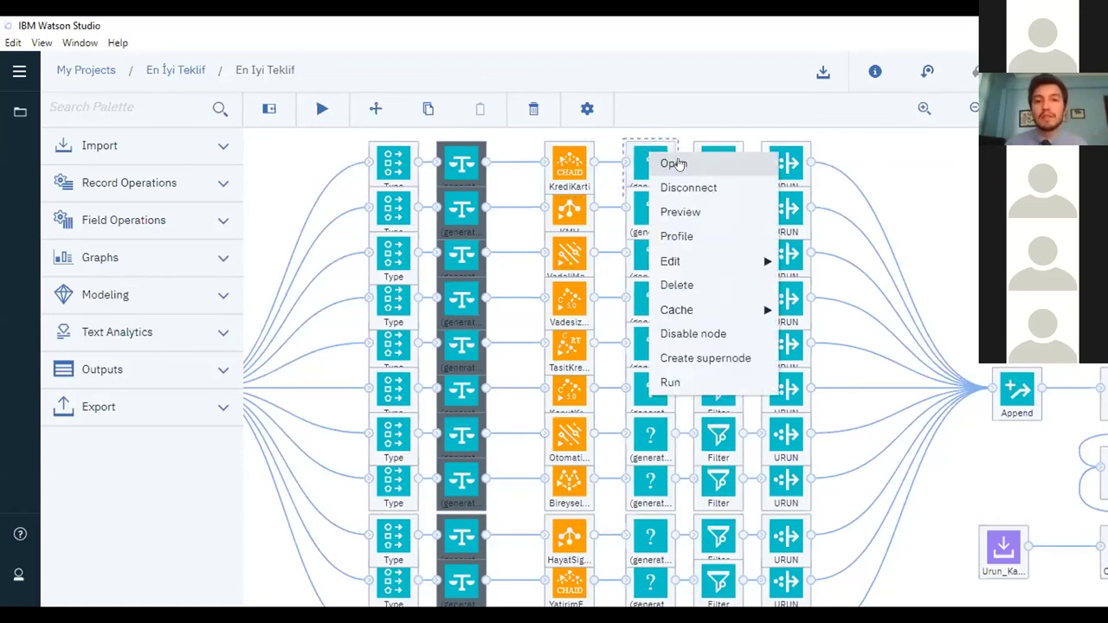
pyautogui.click(674, 164)
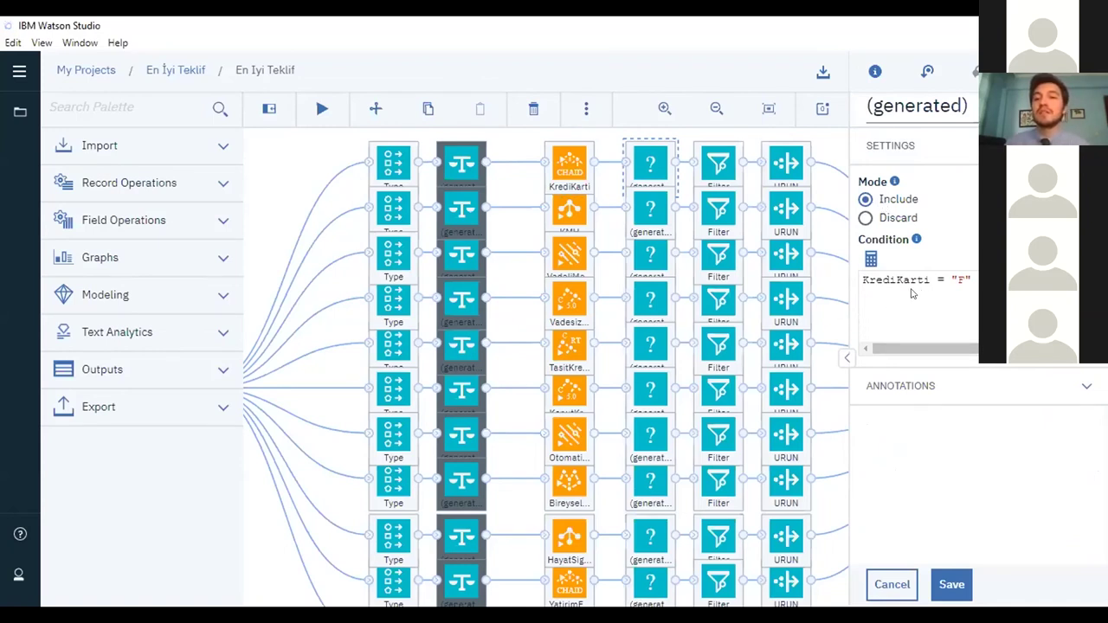
pyautogui.write('and $R-')
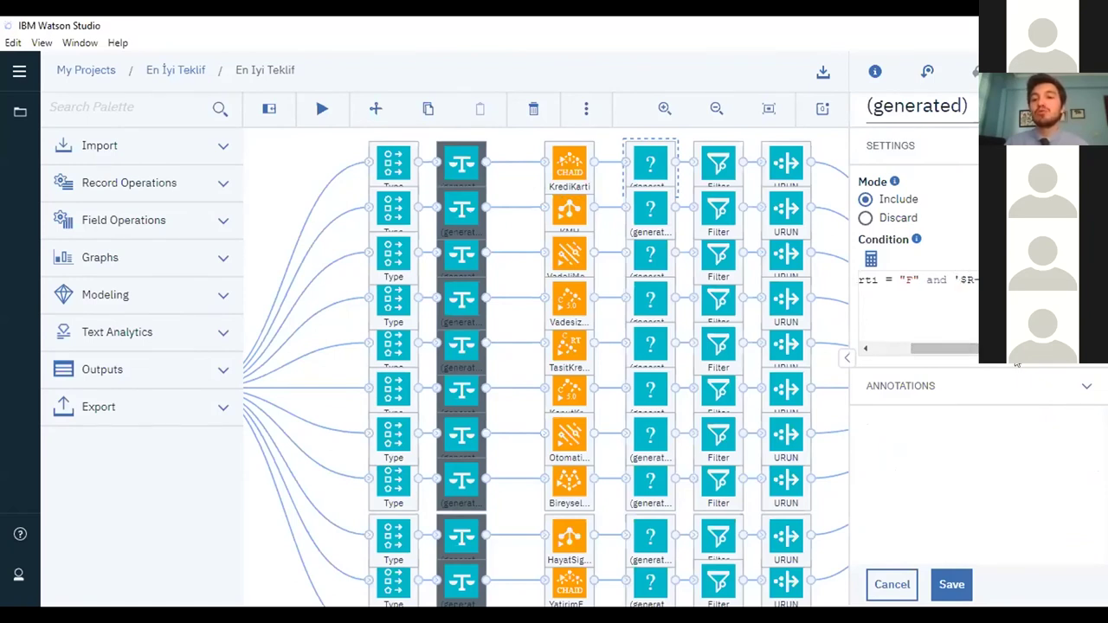
pyautogui.press('BackSpace')
pyautogui.press('BackSpace')
pyautogui.press('BackSpace')
pyautogui.press('BackSpace')
pyautogui.press('BackSpace')
pyautogui.press('BackSpace')
pyautogui.press('BackSpace')
pyautogui.press('BackSpace')
pyautogui.press('BackSpace')
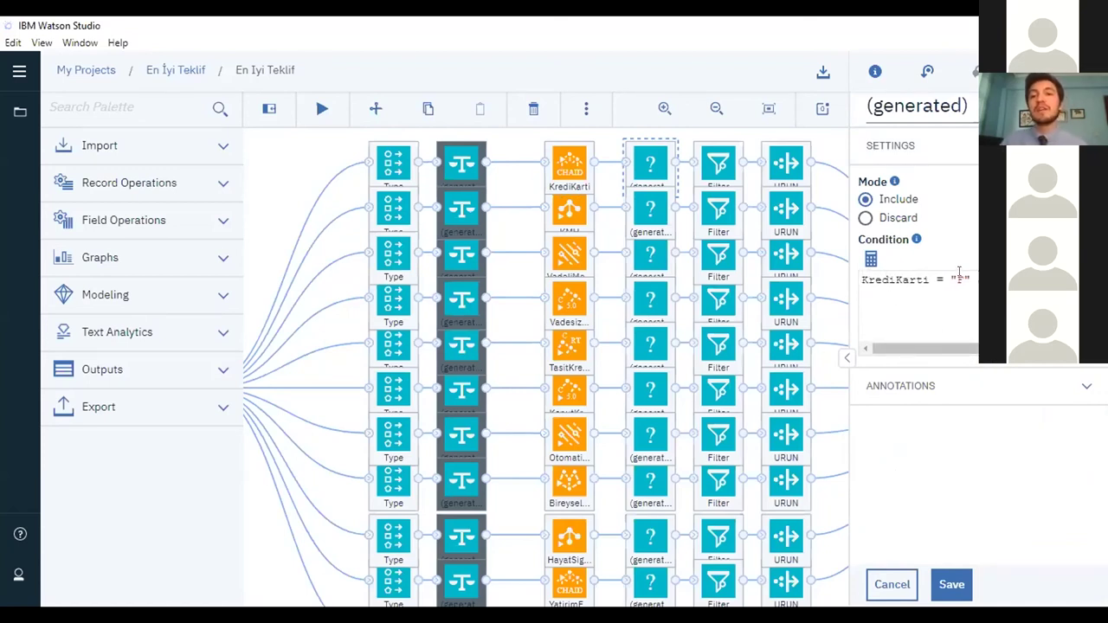
pyautogui.hotkey('ctrl', 'z')
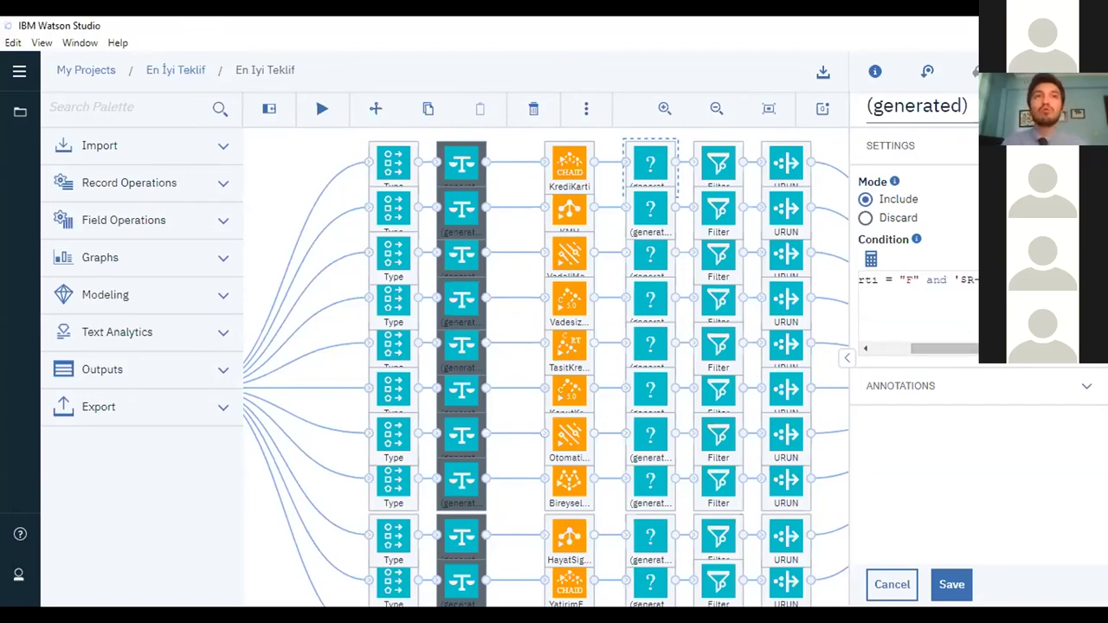
pyautogui.moveTo(944, 349); pyautogui.dragTo(901, 349)
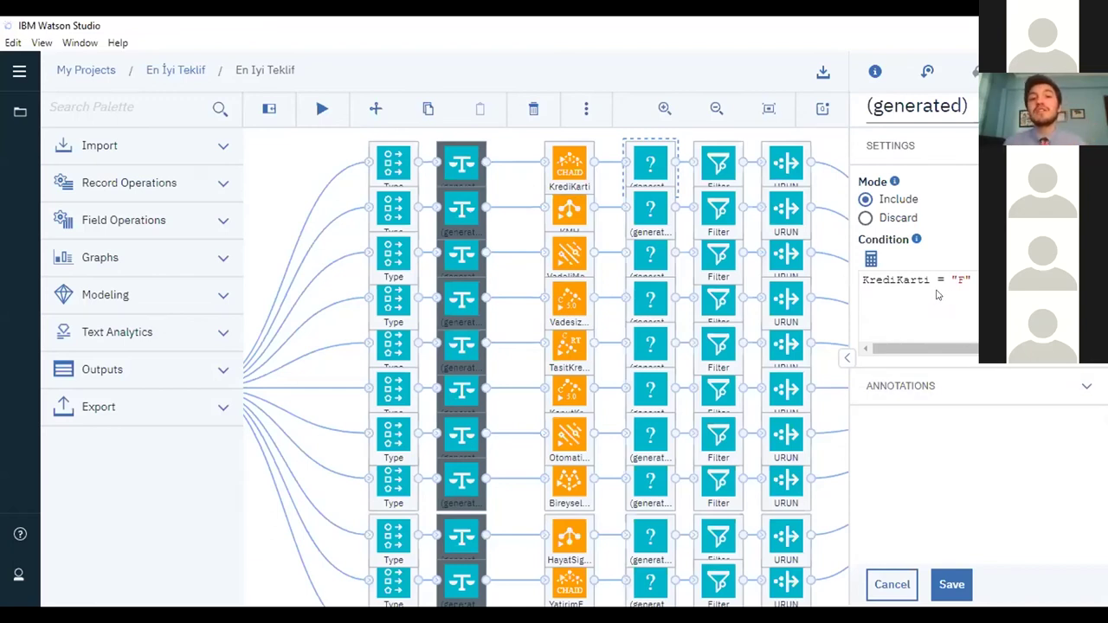
pyautogui.click(892, 584)
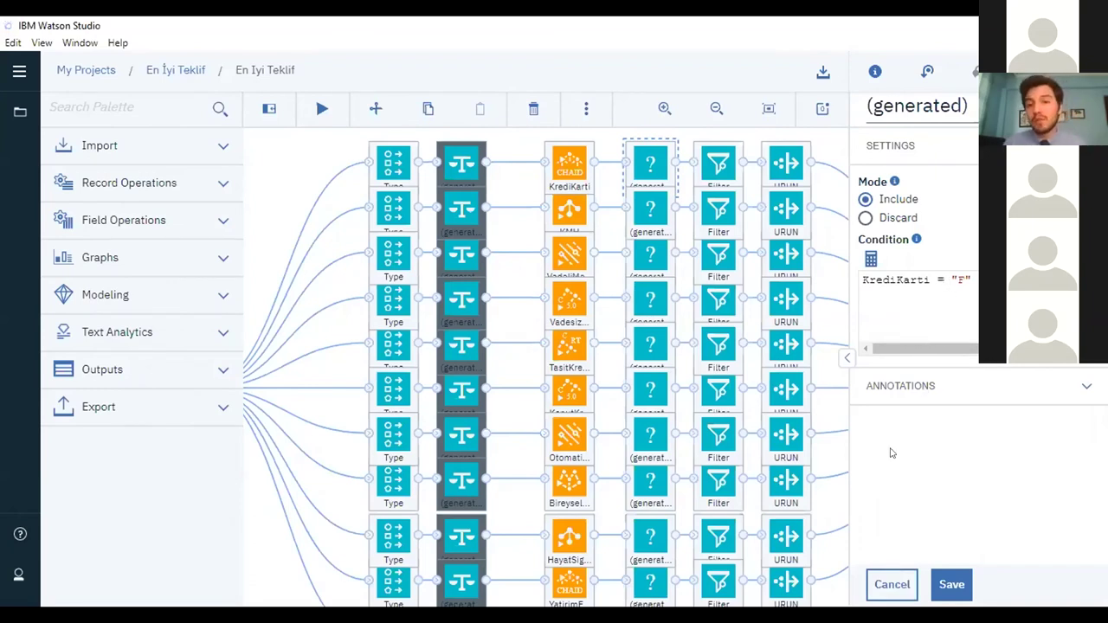
pyautogui.click(901, 583)
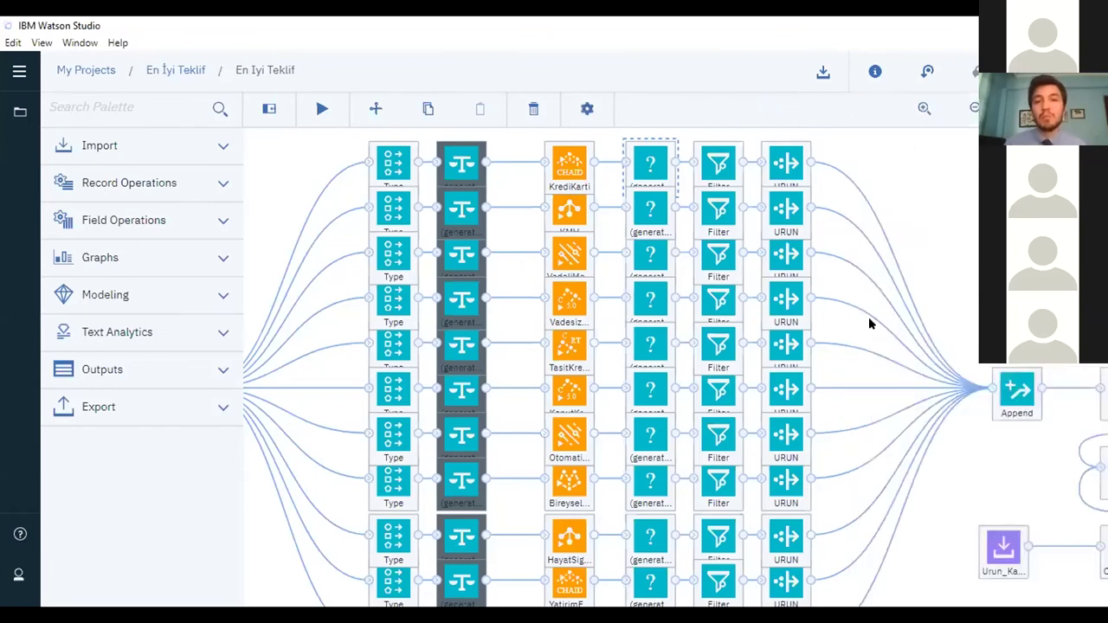
# Review the include condition in the KMH branch's generated select node, and leave its settings without saving
pyautogui.click(645, 211)
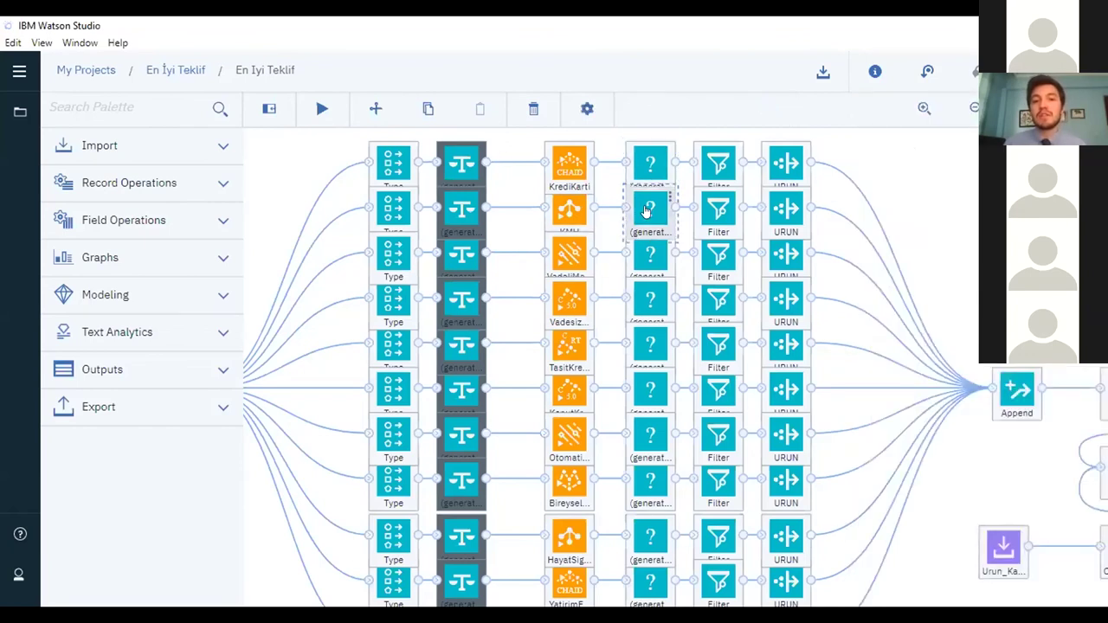
pyautogui.rightClick(645, 210)
pyautogui.click(697, 223)
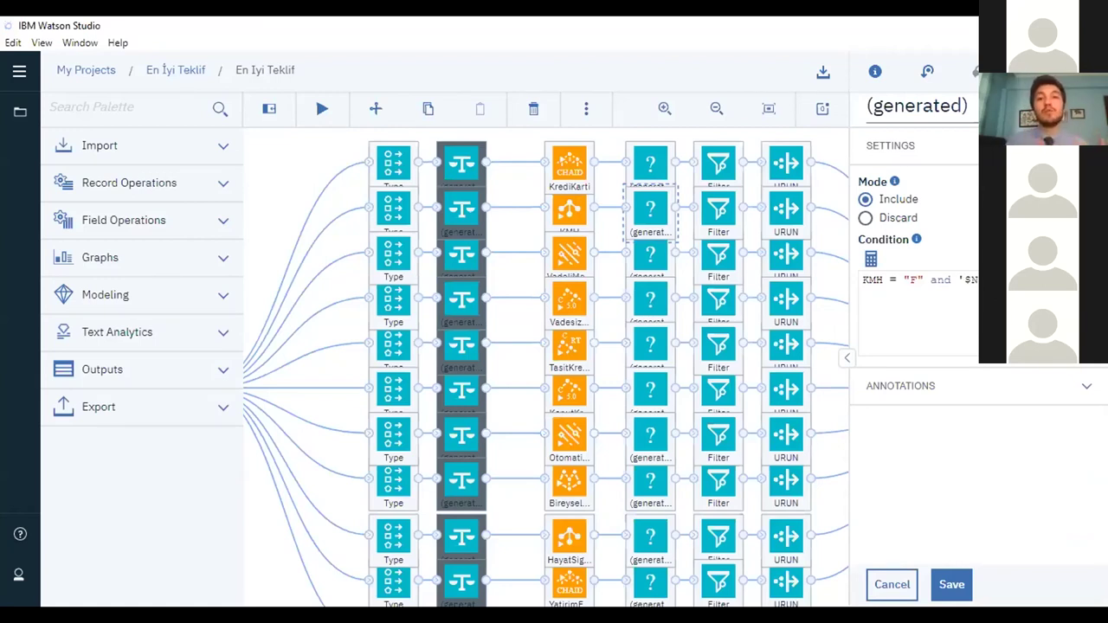
pyautogui.click(887, 585)
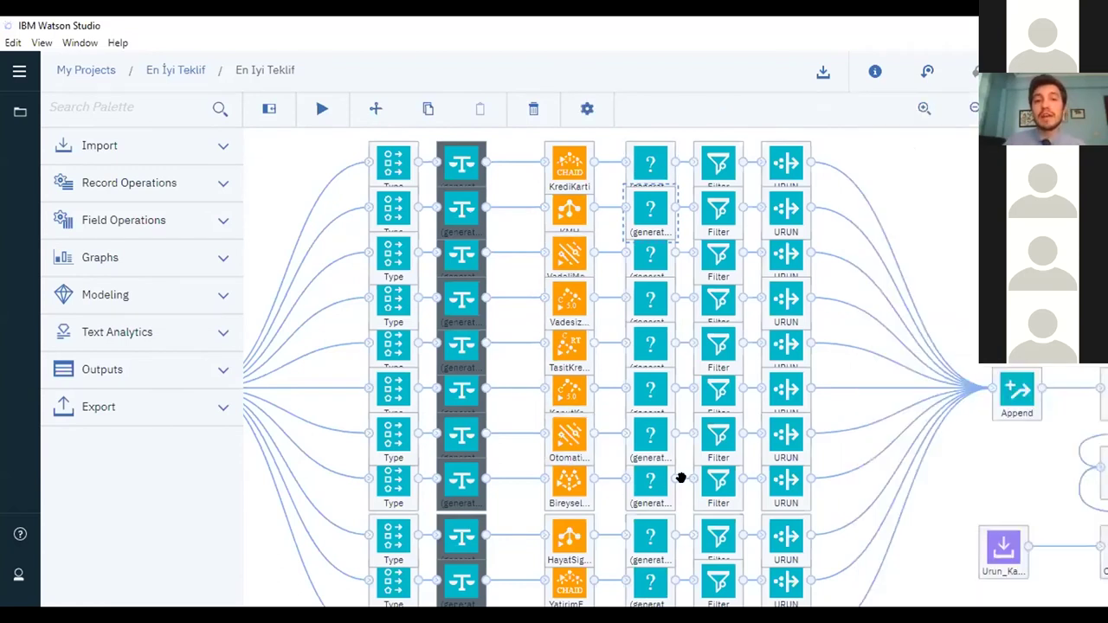
# Review the retained fields and field renames in the KrediKarti branch's Filter node, and leave it without saving
pyautogui.rightClick(720, 168)
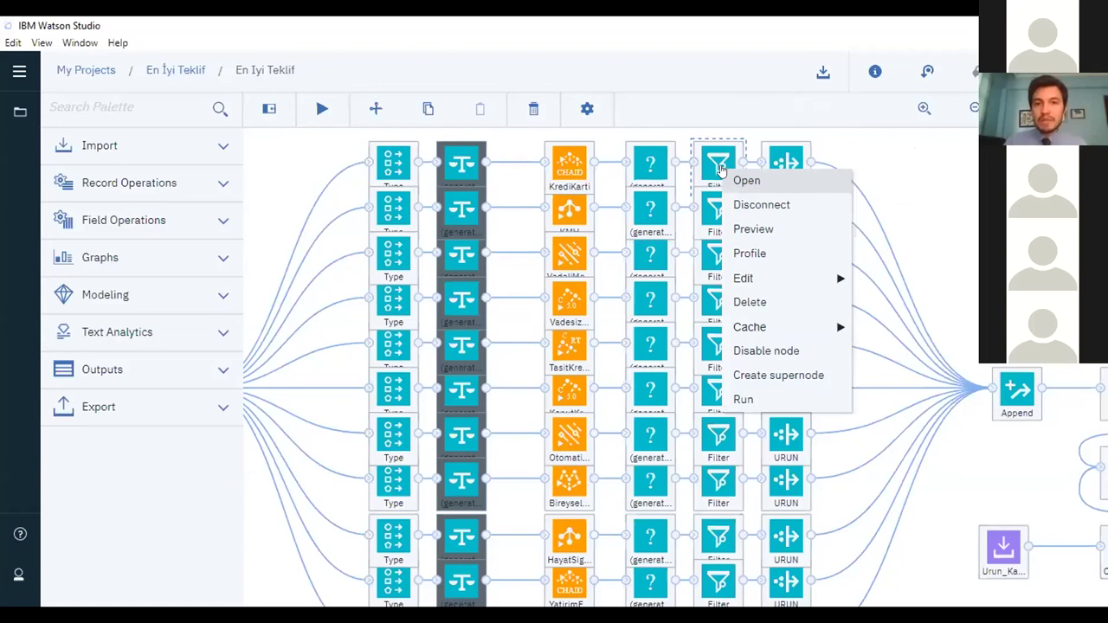
pyautogui.click(762, 192)
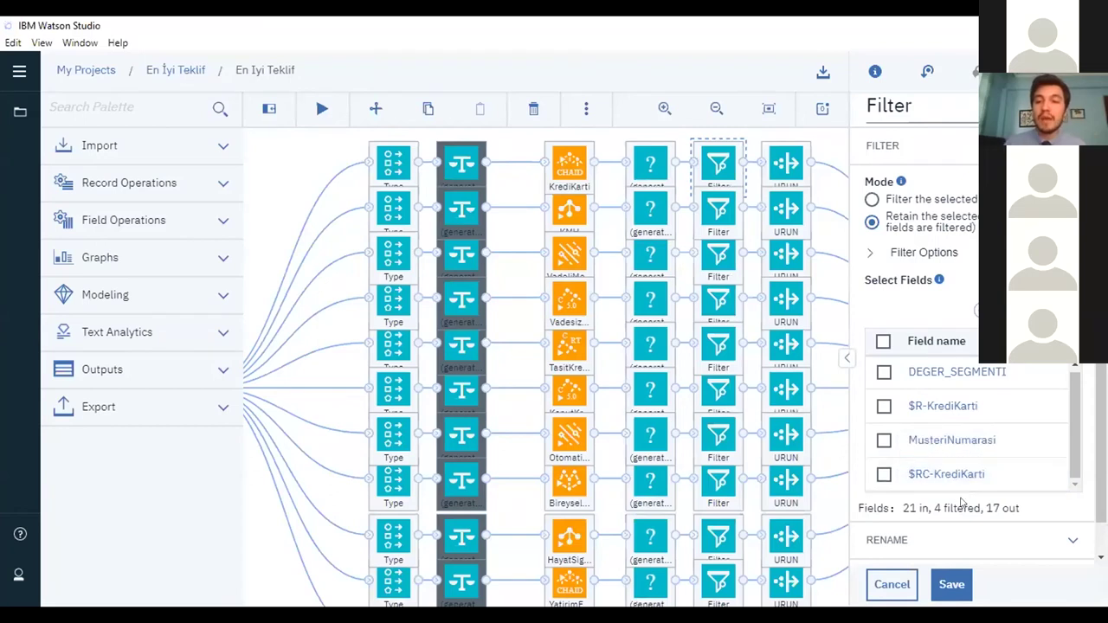
pyautogui.click(941, 540)
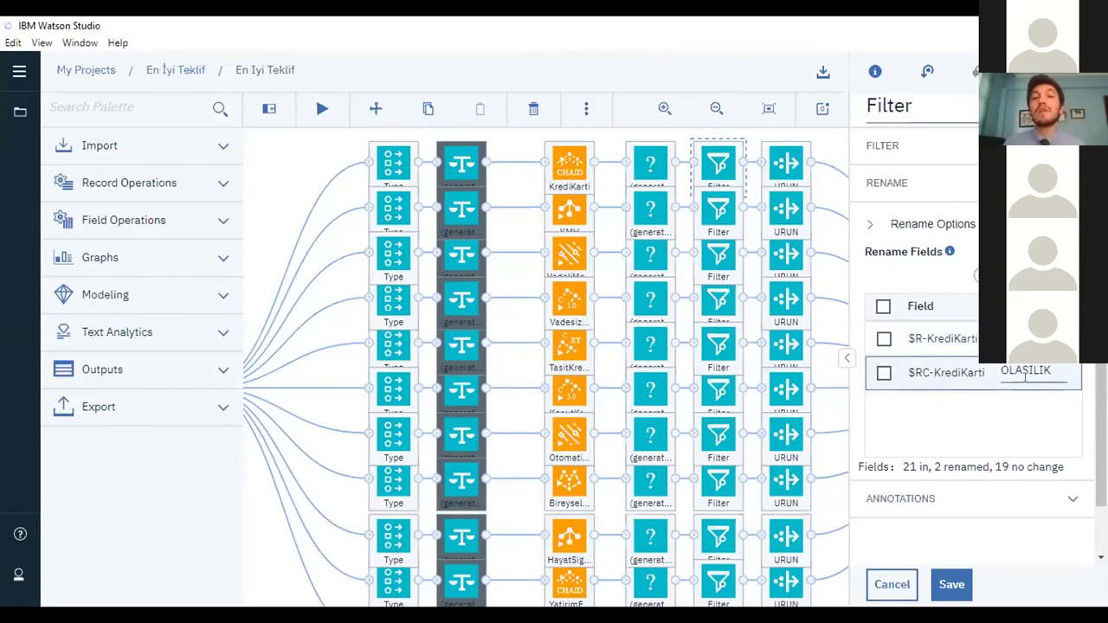
pyautogui.click(865, 563)
# Review the retained fields and field renames in the KMH branch's Filter node, and leave it without saving
pyautogui.rightClick(720, 209)
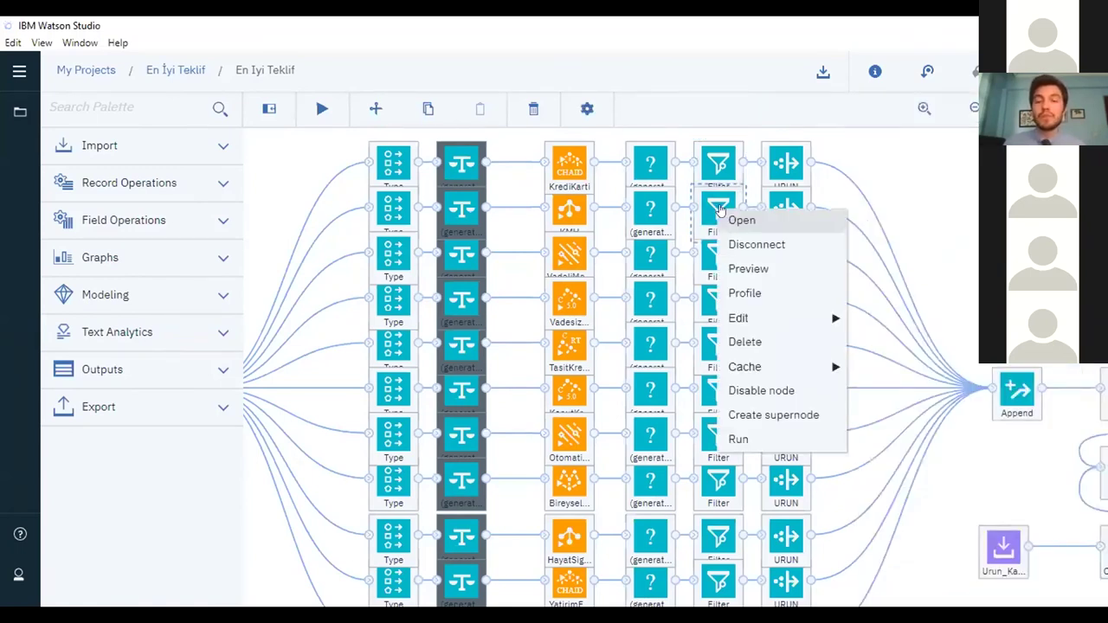
pyautogui.click(759, 227)
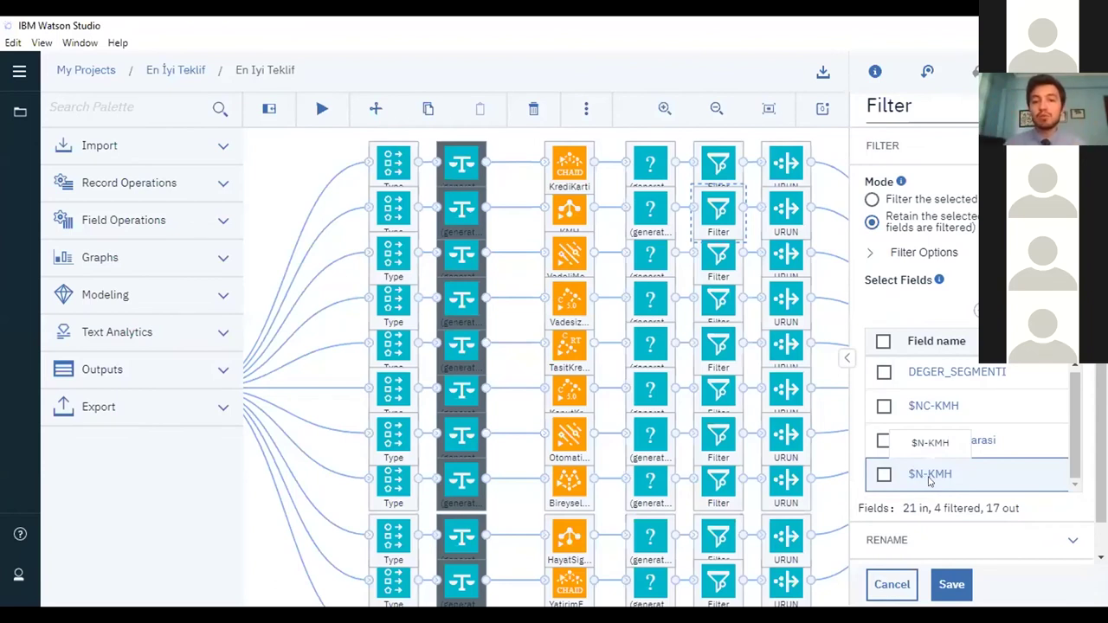
pyautogui.click(888, 540)
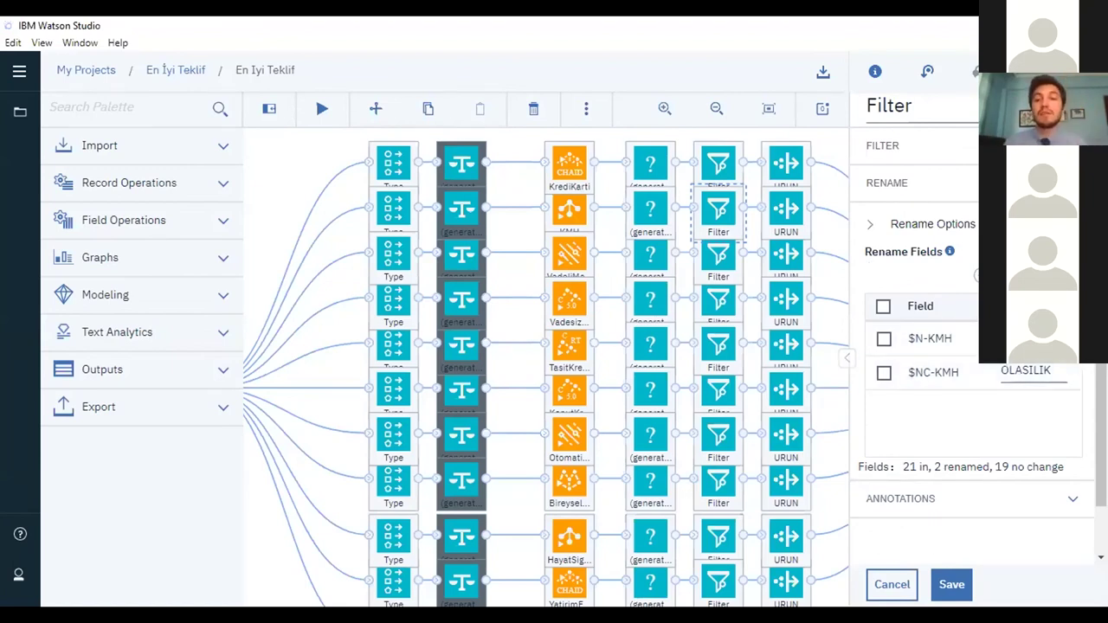
pyautogui.click(889, 585)
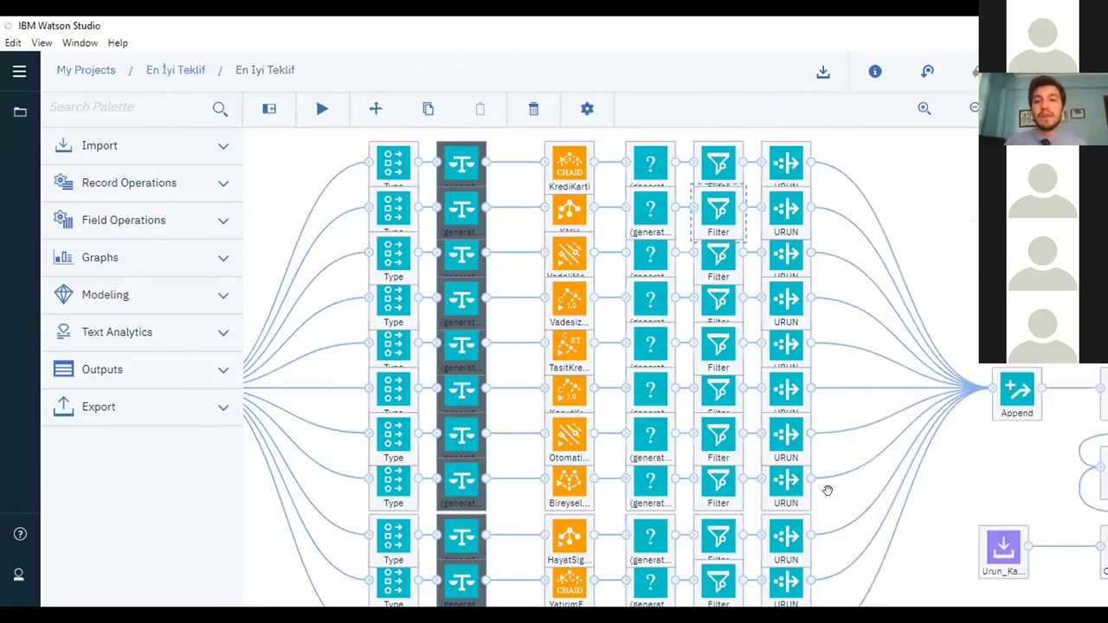
# Review the derive mode and expression of the KrediKarti branch's URUN node, and return to the flow
pyautogui.rightClick(793, 156)
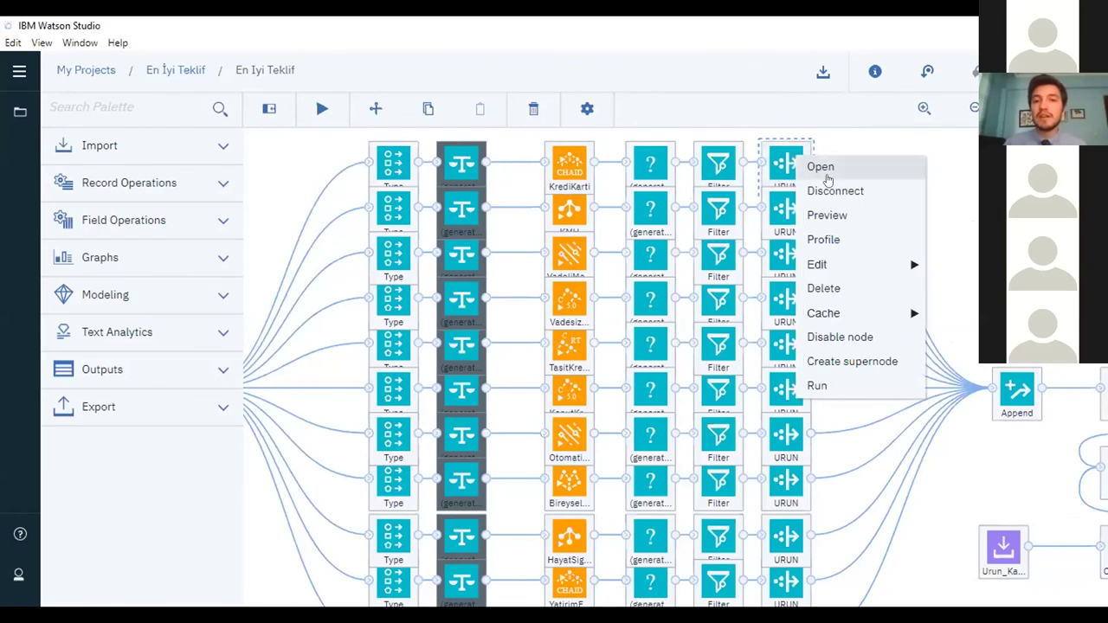
pyautogui.click(804, 158)
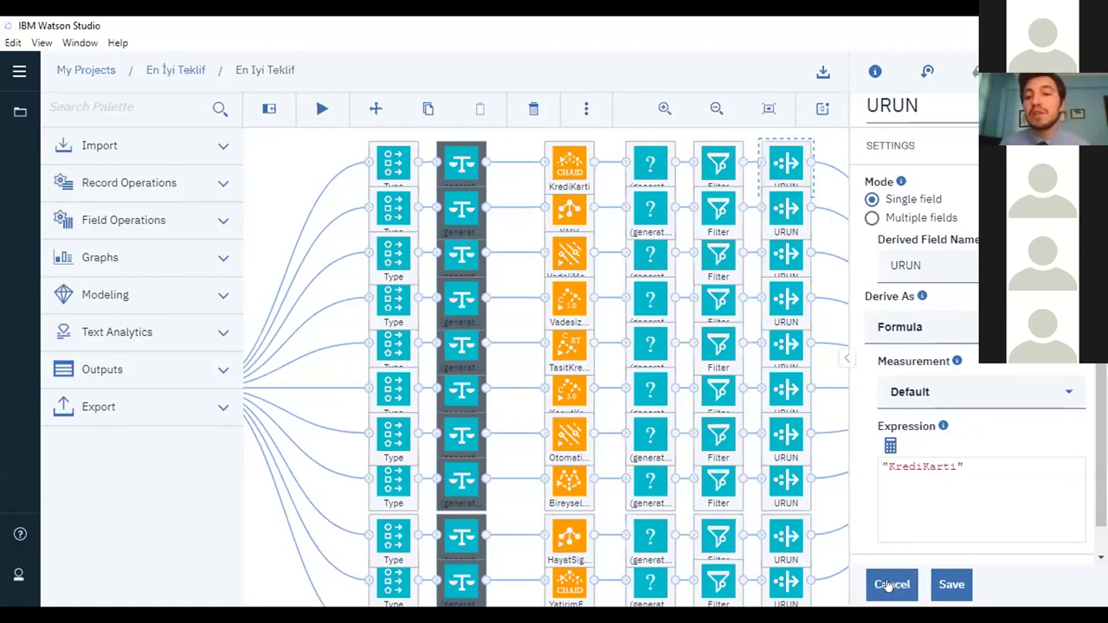
pyautogui.click(848, 357)
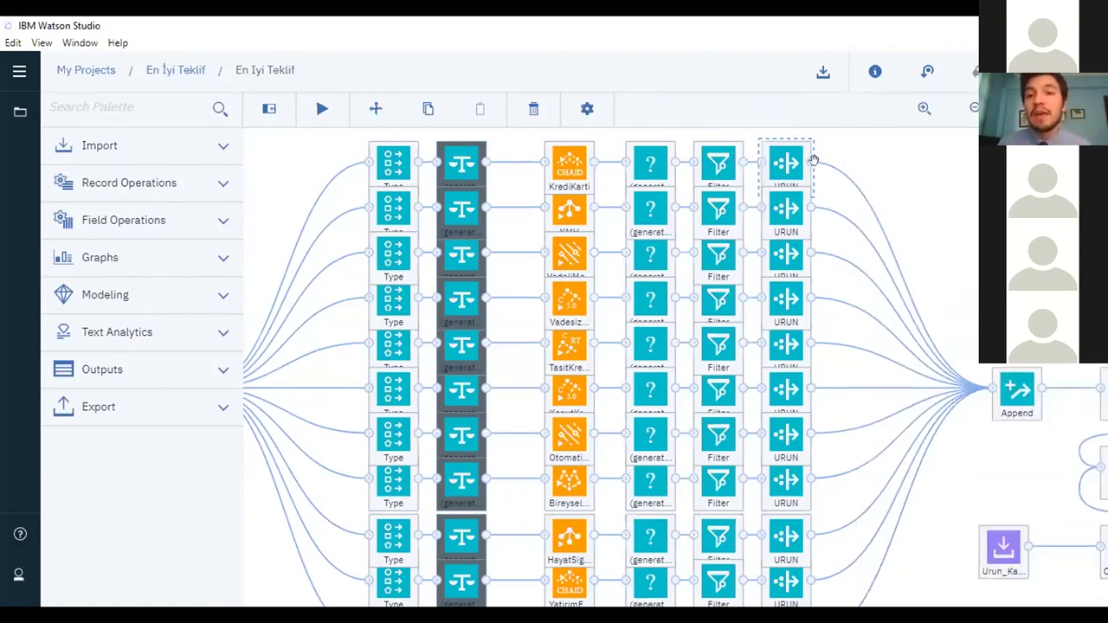
# Review the derive expression of the YatirimFonu branch's URUN node, and leave its settings without saving
pyautogui.scroll(-4, 854, 359)
pyautogui.scroll(2, 903, 505)
pyautogui.scroll(3, 903, 440)
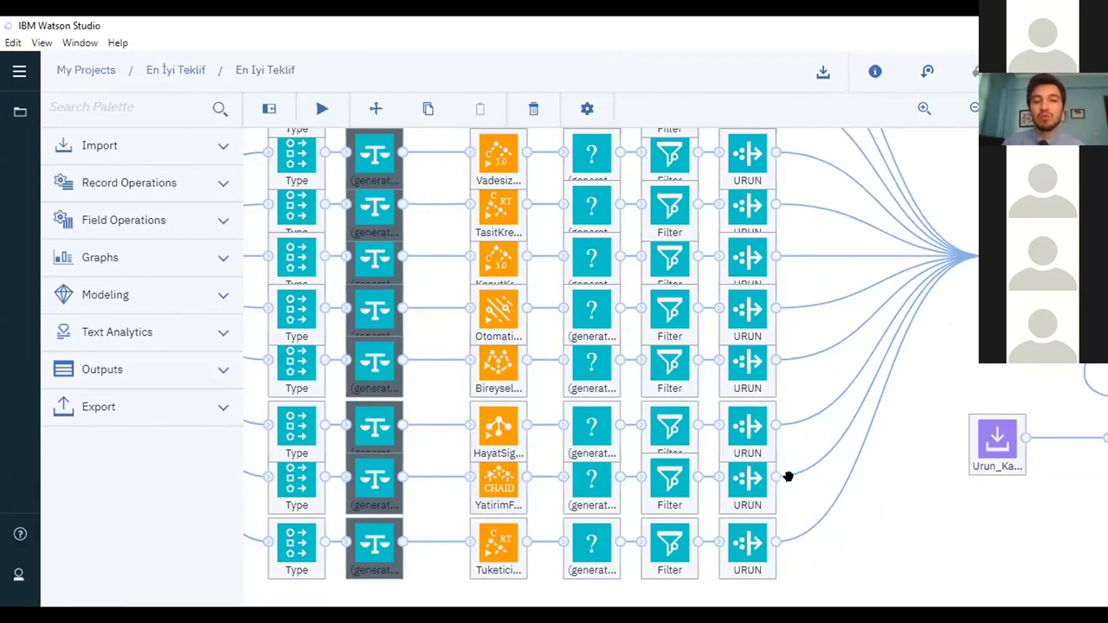
pyautogui.rightClick(750, 490)
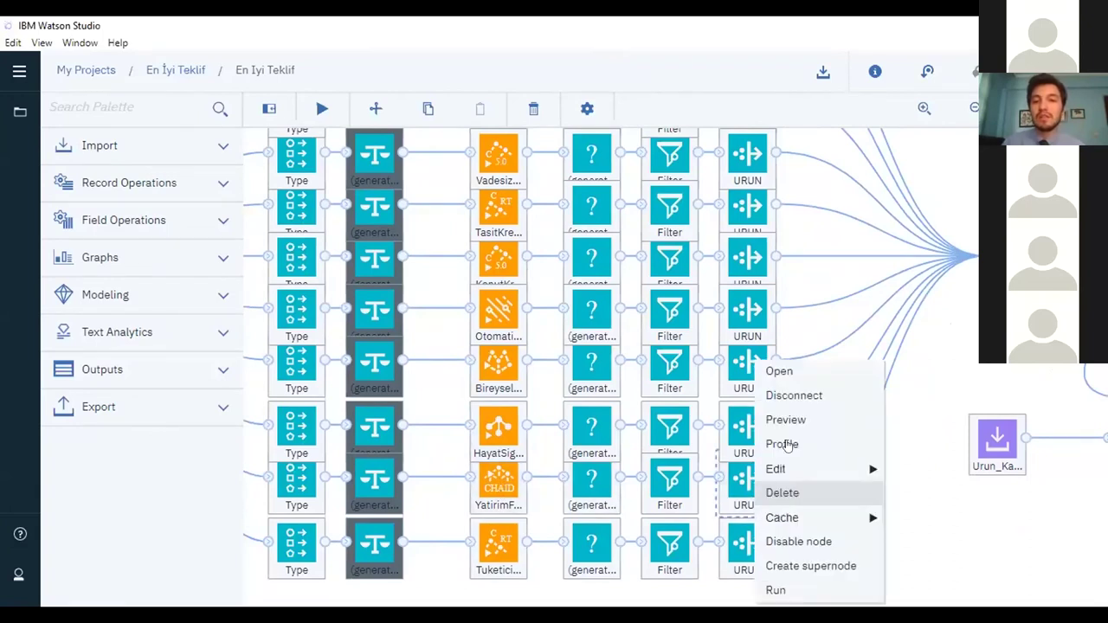
pyautogui.click(795, 371)
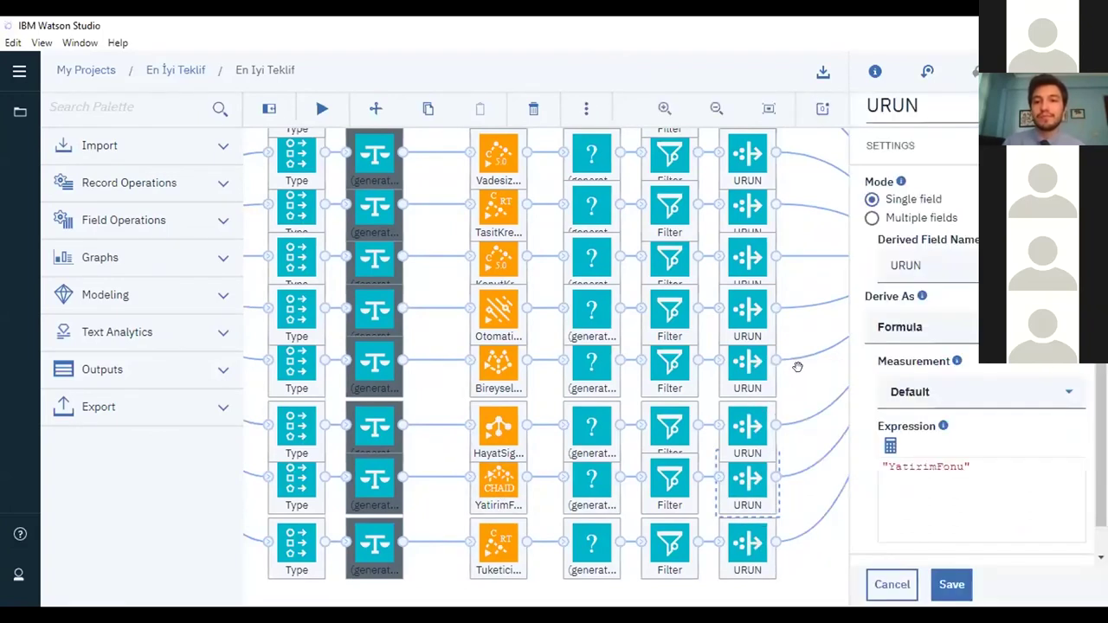
pyautogui.click(892, 585)
# Add a Table output node above the Append node and connect Append to it
pyautogui.scroll(-5, 902, 545)
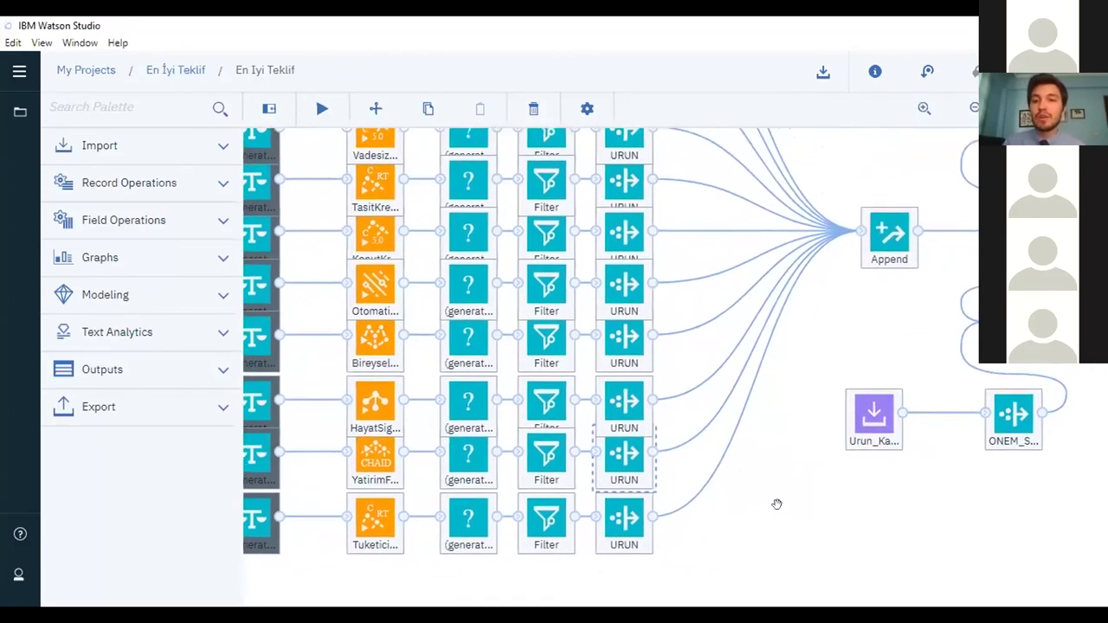
pyautogui.moveTo(734, 534); pyautogui.dragTo(772, 543)
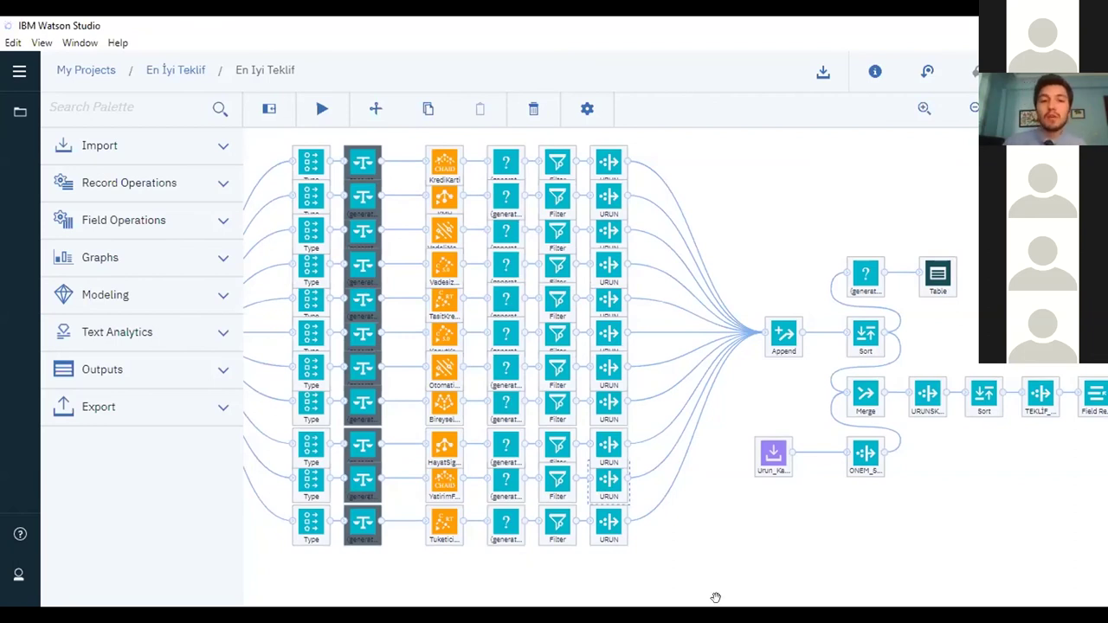
pyautogui.click(141, 374)
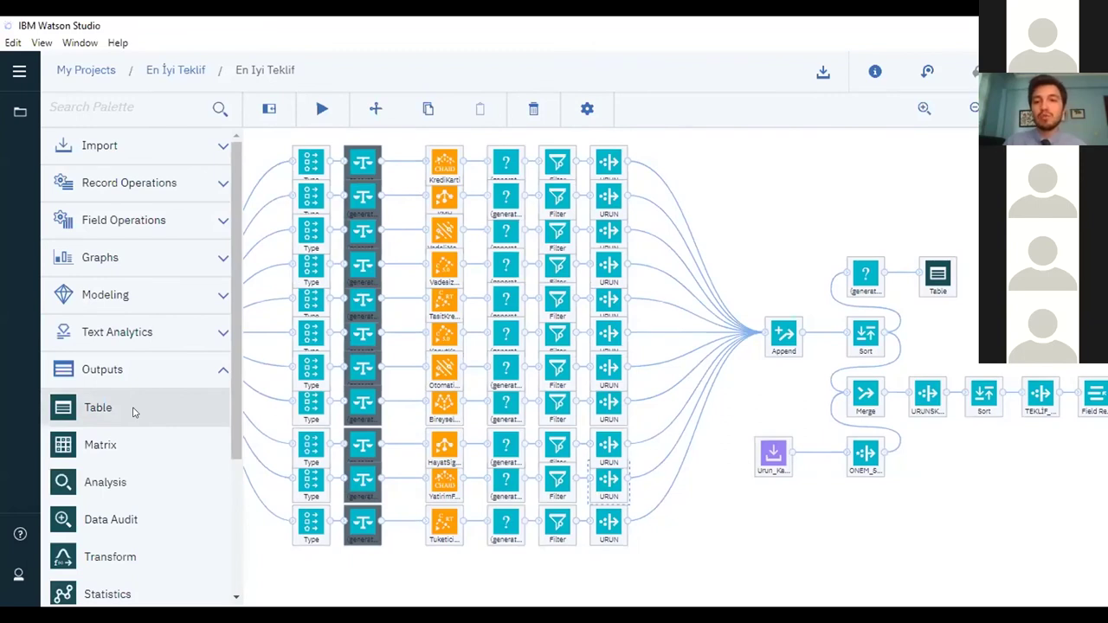
pyautogui.moveTo(133, 413); pyautogui.dragTo(788, 253)
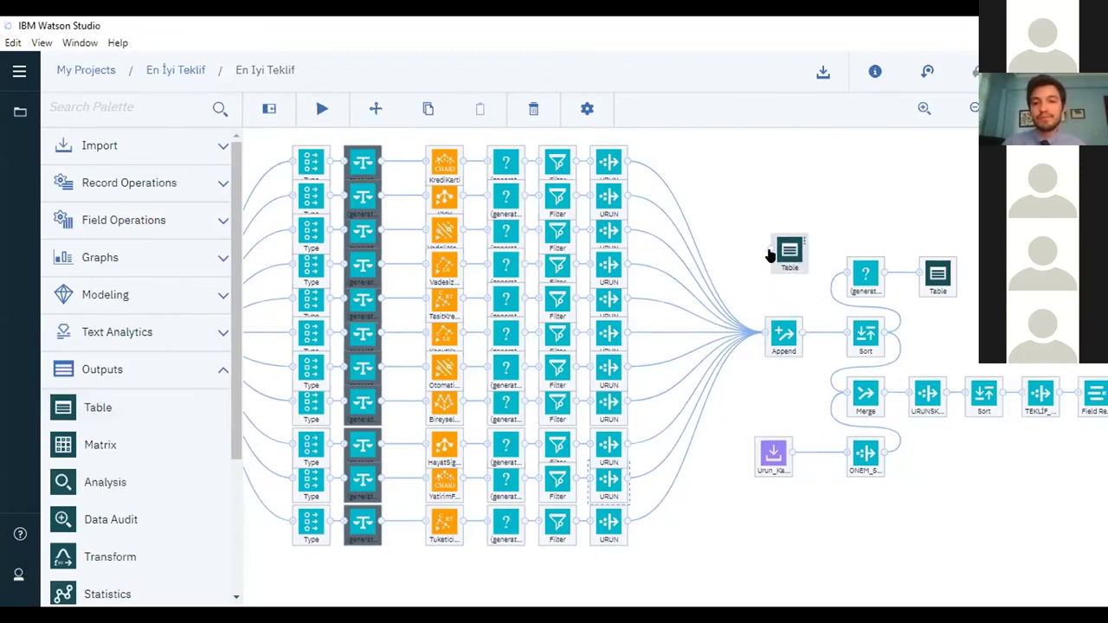
pyautogui.moveTo(763, 348); pyautogui.dragTo(788, 255)
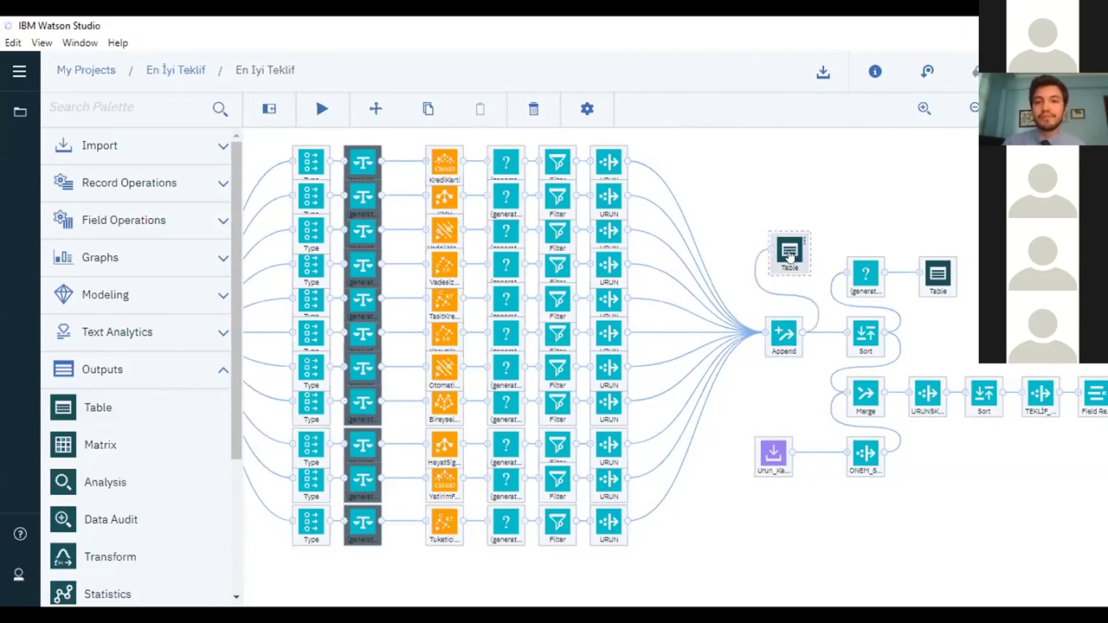
# Run the new Table node on the appended product predictions and open its output table
pyautogui.rightClick(789, 255)
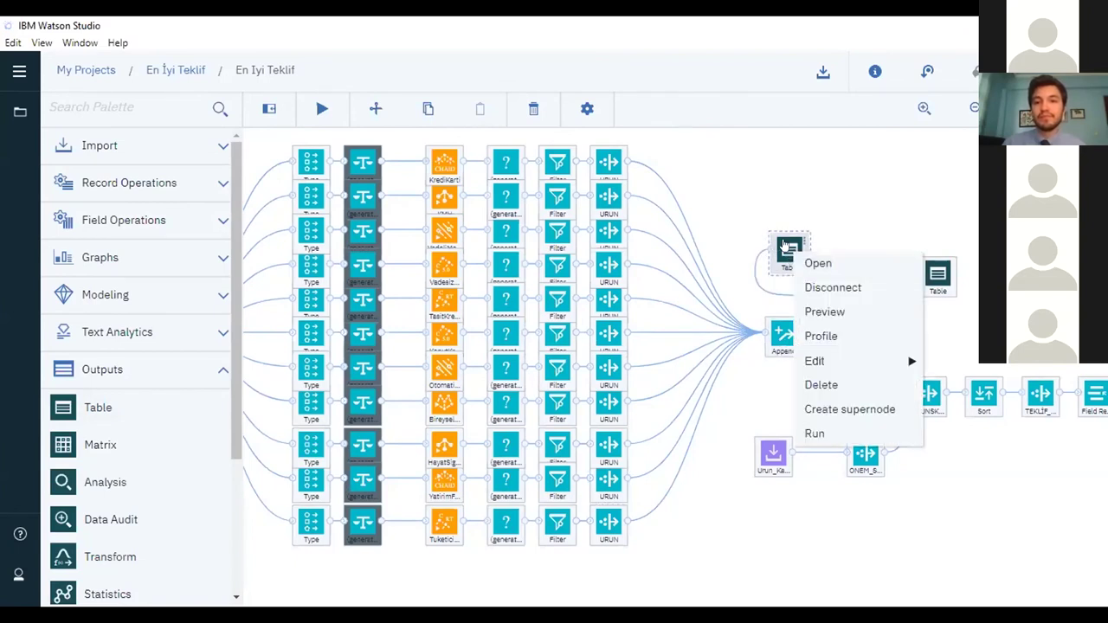
pyautogui.click(836, 441)
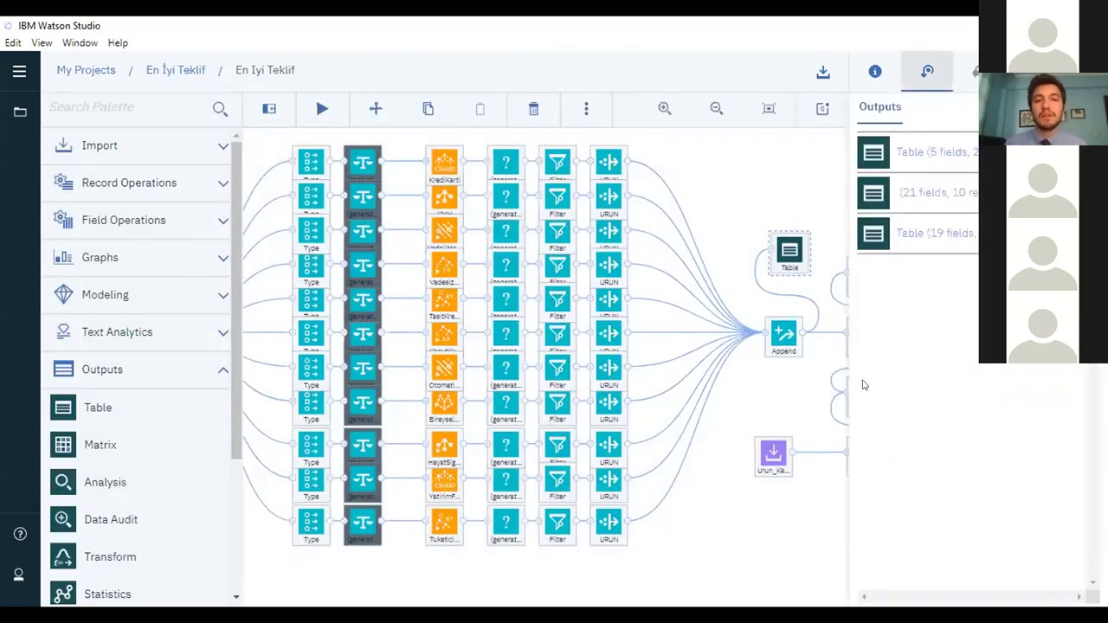
pyautogui.click(963, 157)
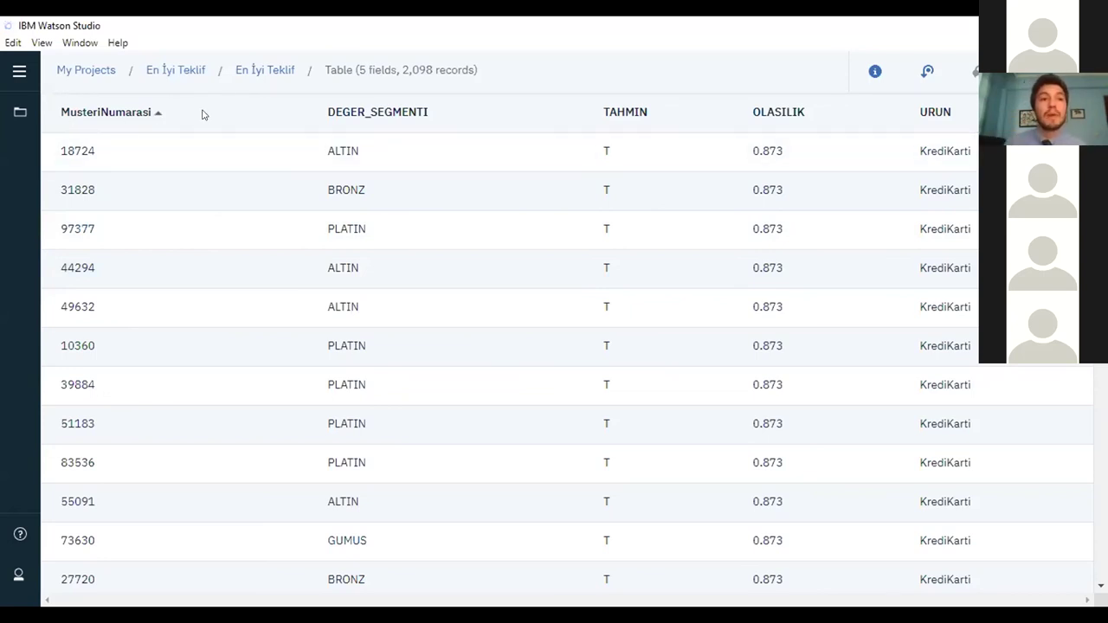
# Return to the flow and review the sort fields of the Sort node fed by Append, leaving its settings unsaved
pyautogui.click(229, 84)
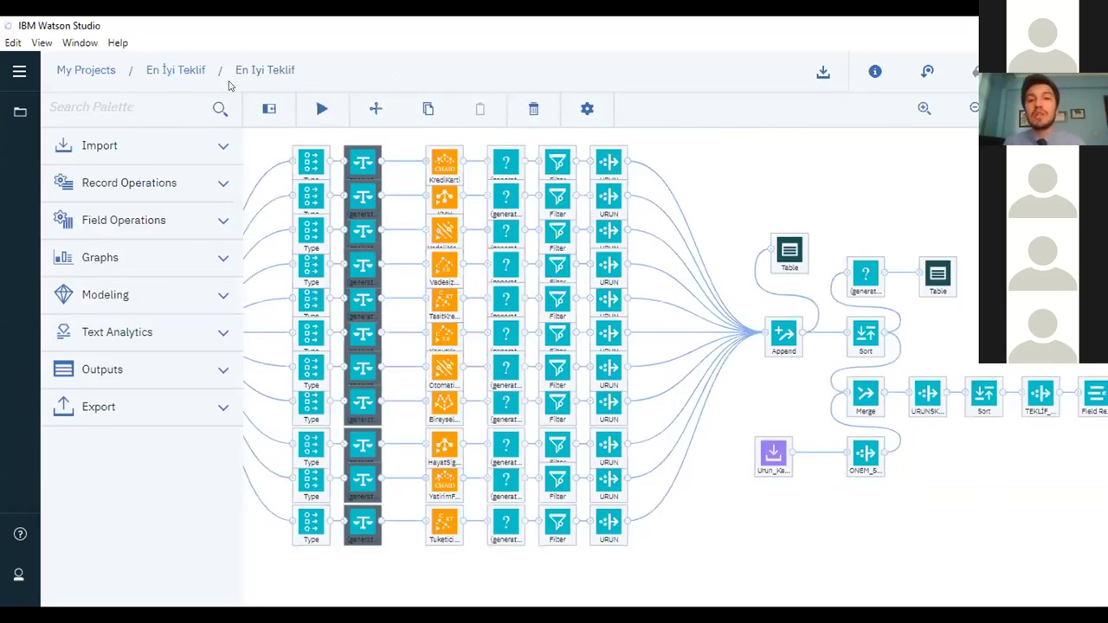
pyautogui.rightClick(863, 337)
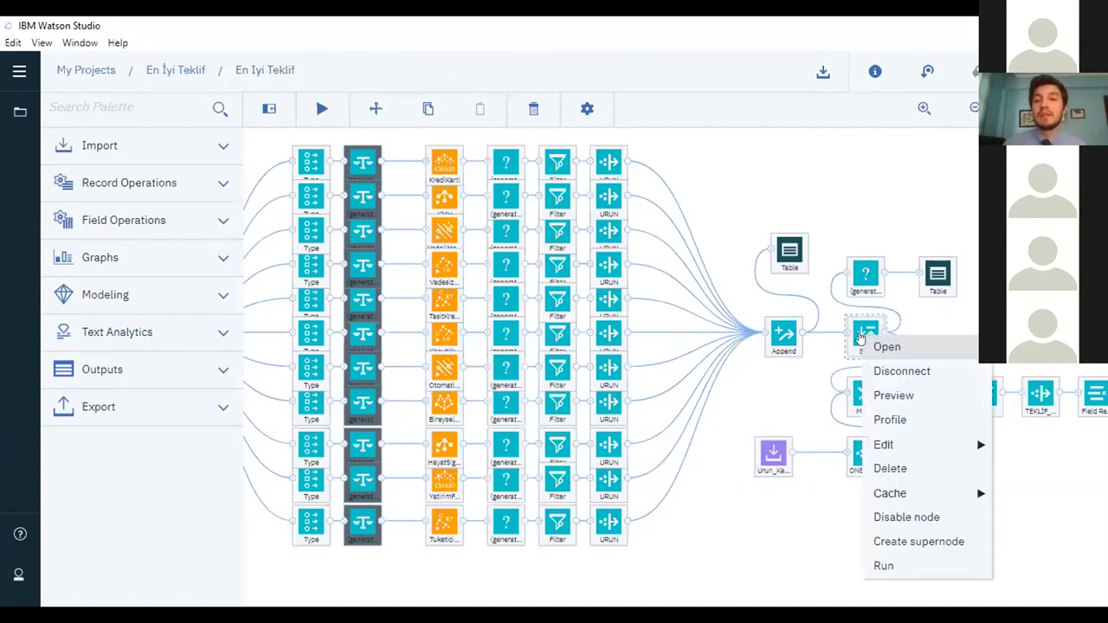
pyautogui.click(917, 350)
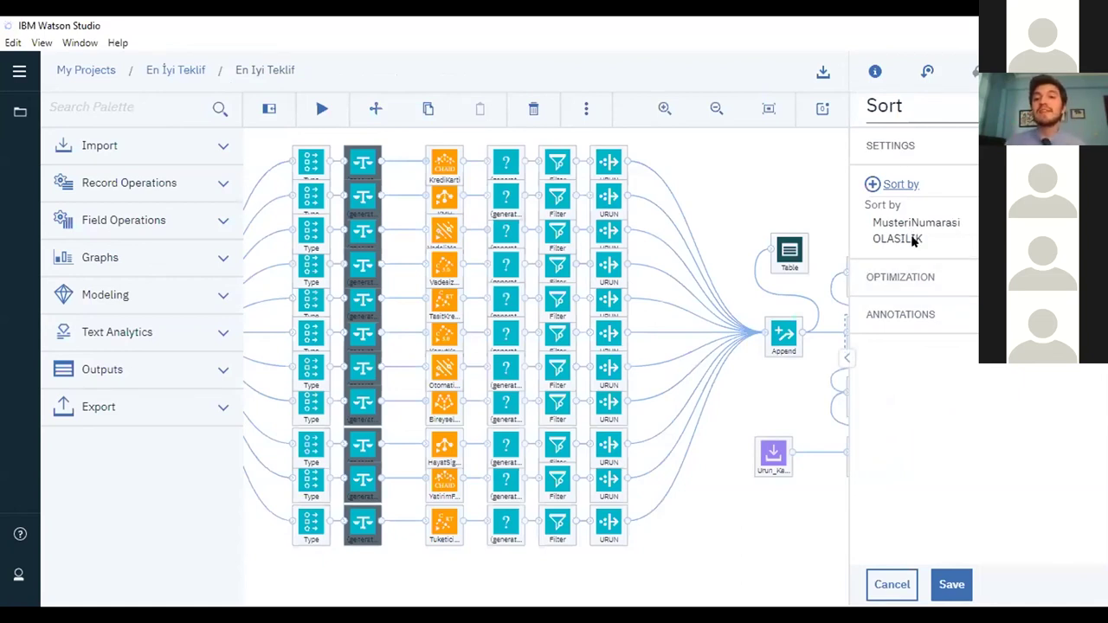
pyautogui.click(886, 587)
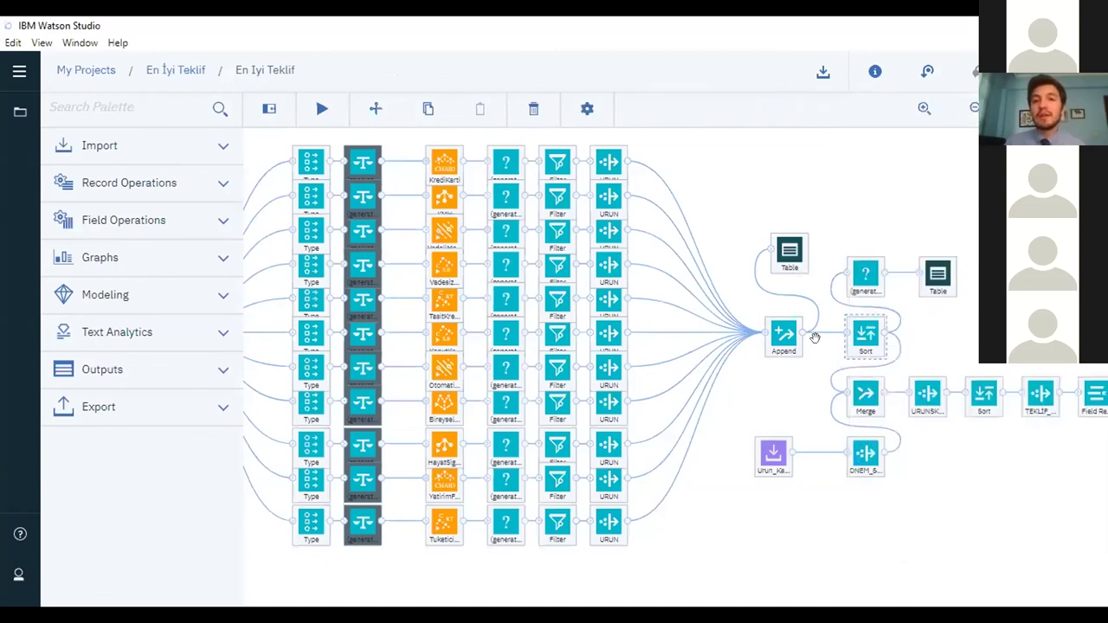
# Review the mode and condition of the generated Select node above the Sort node without saving
pyautogui.click(866, 282)
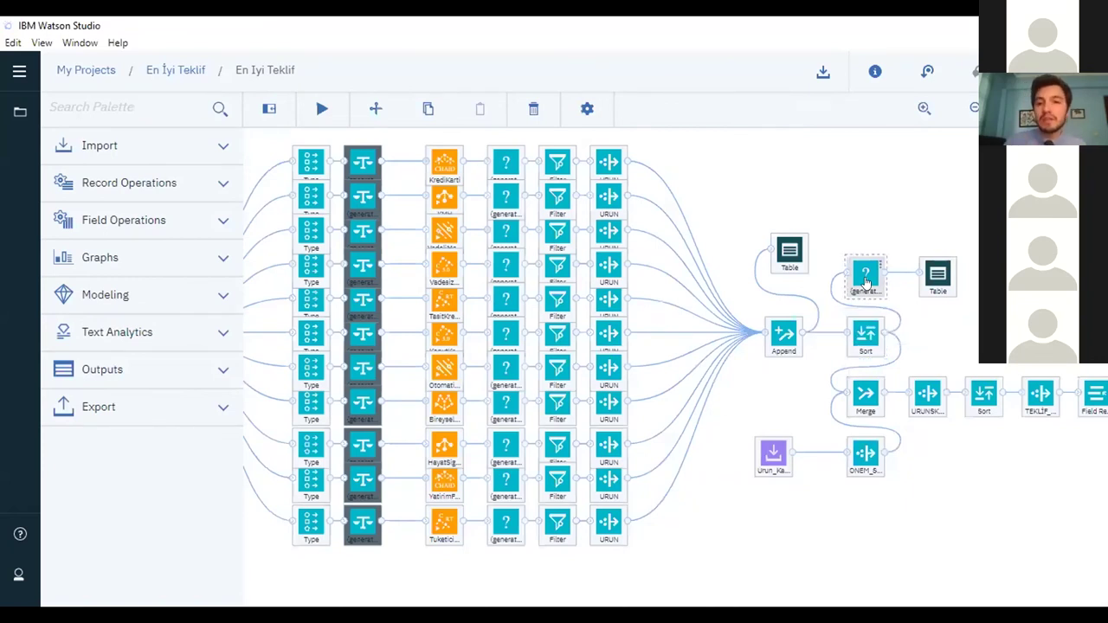
pyautogui.rightClick(866, 282)
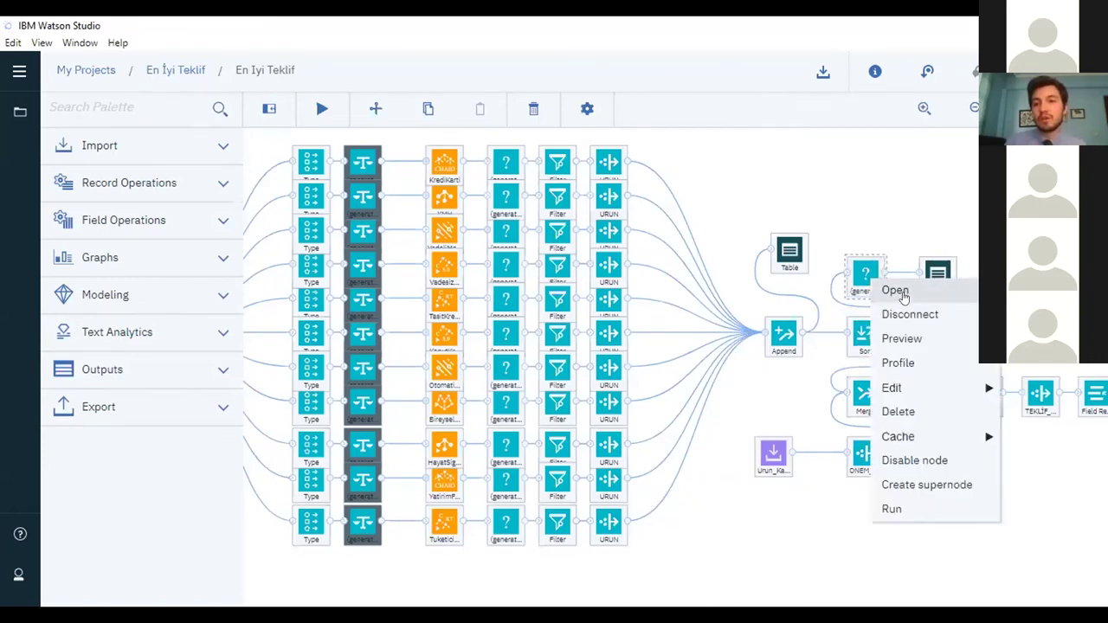
pyautogui.click(901, 293)
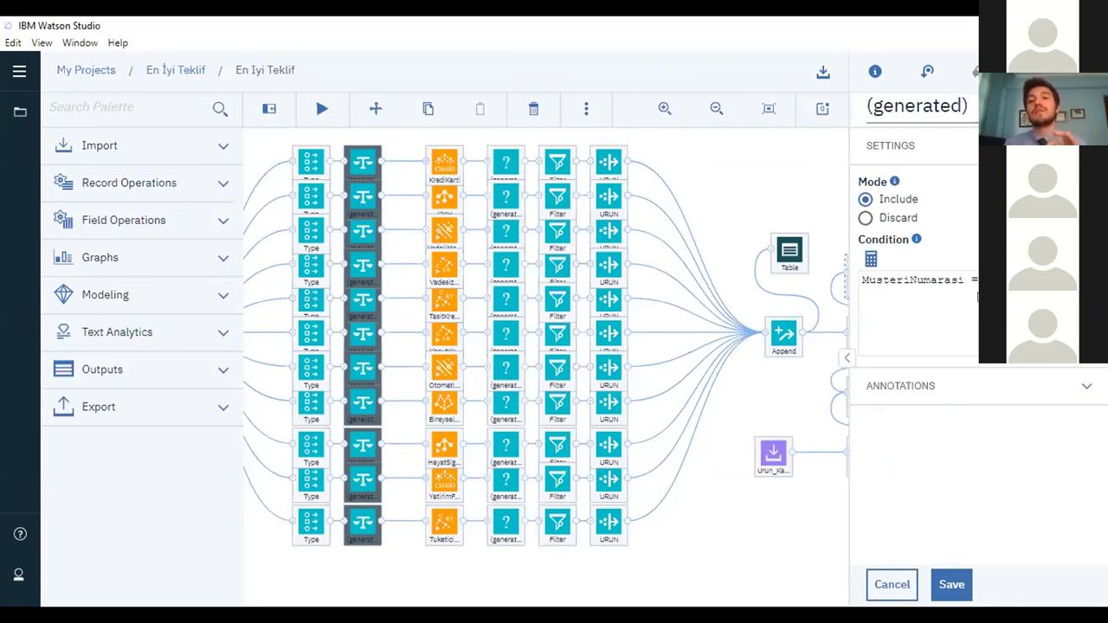
pyautogui.click(893, 584)
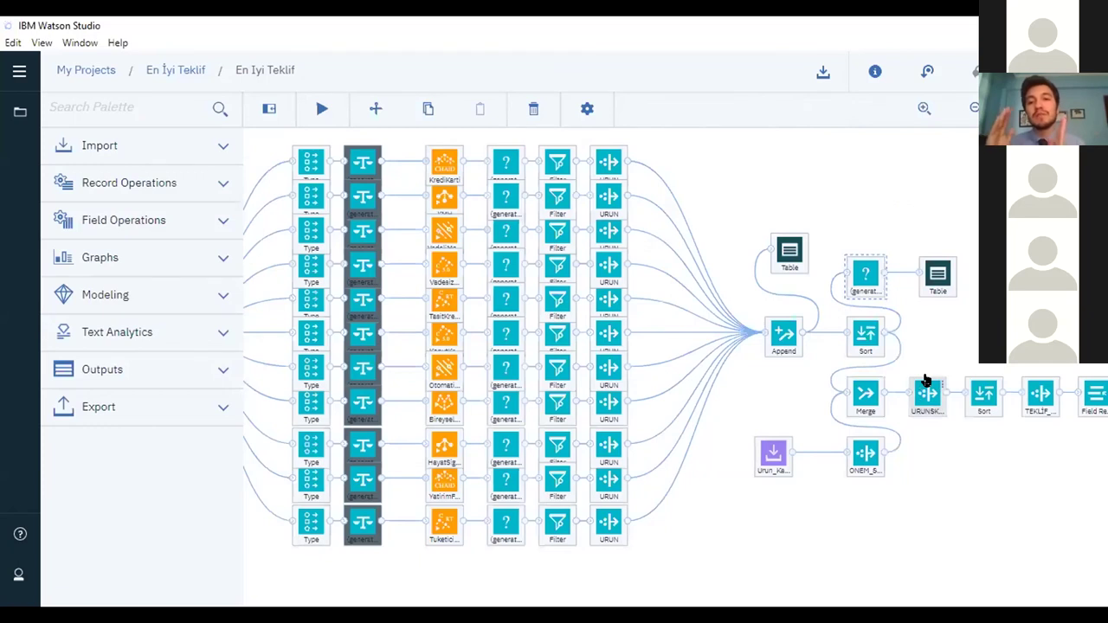
# Run the Table node attached to the generated Select node, examine its output table, and return to the flow
pyautogui.click(940, 275)
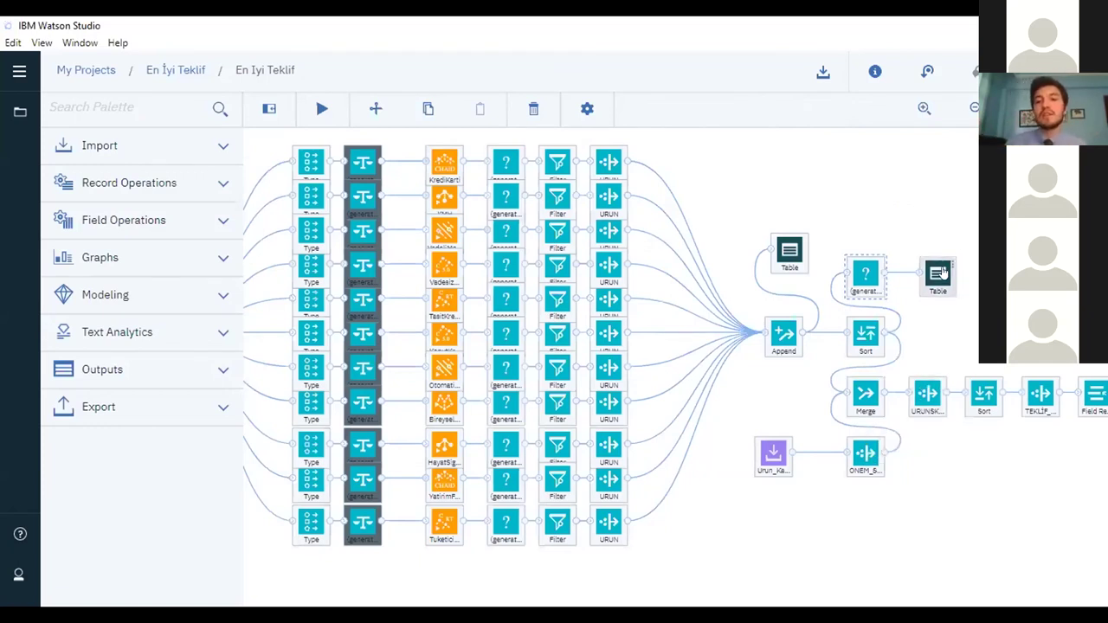
pyautogui.rightClick(939, 274)
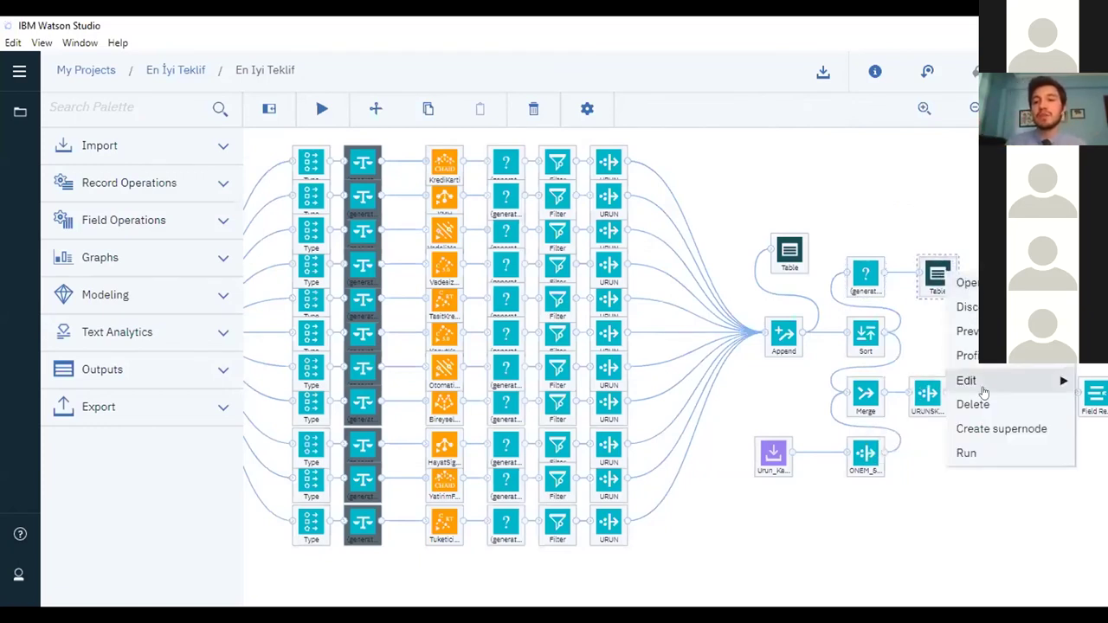
pyautogui.click(970, 453)
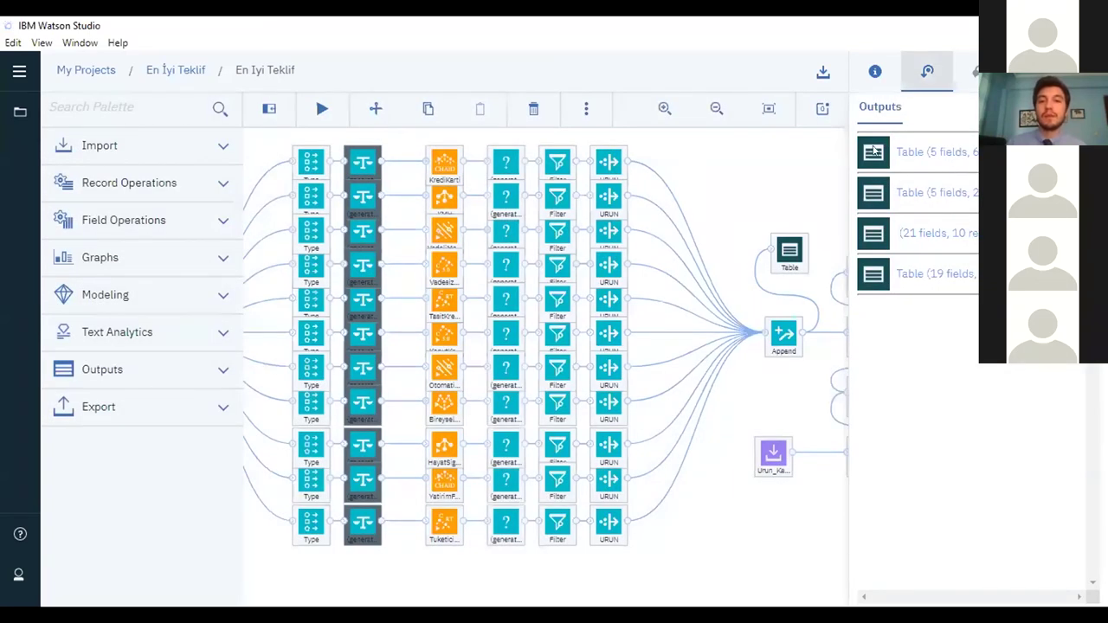
pyautogui.click(875, 152)
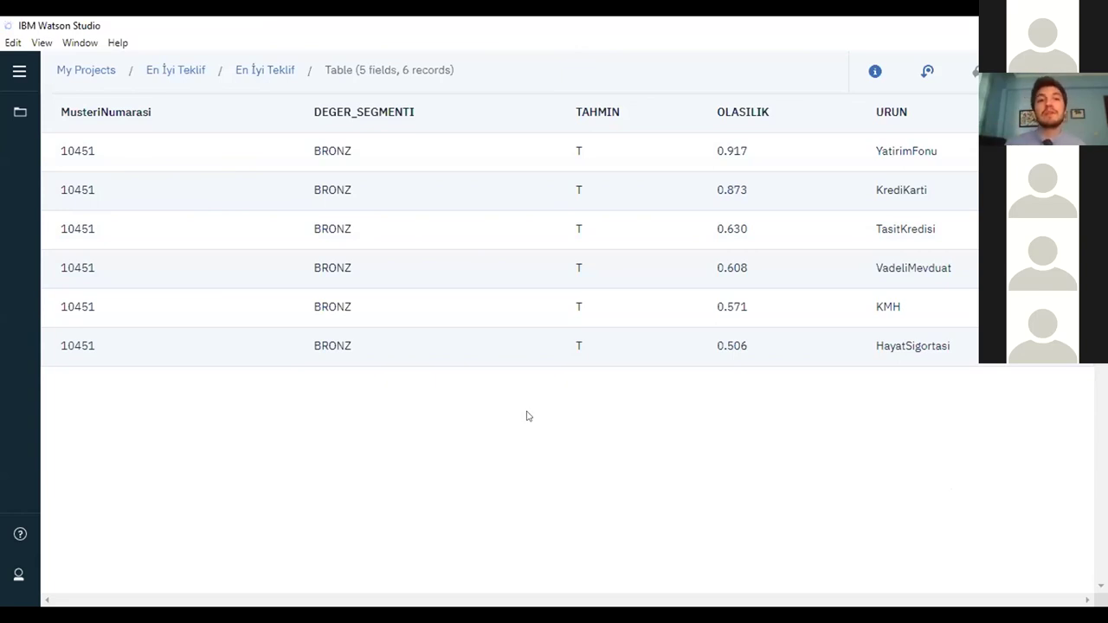
pyautogui.click(249, 84)
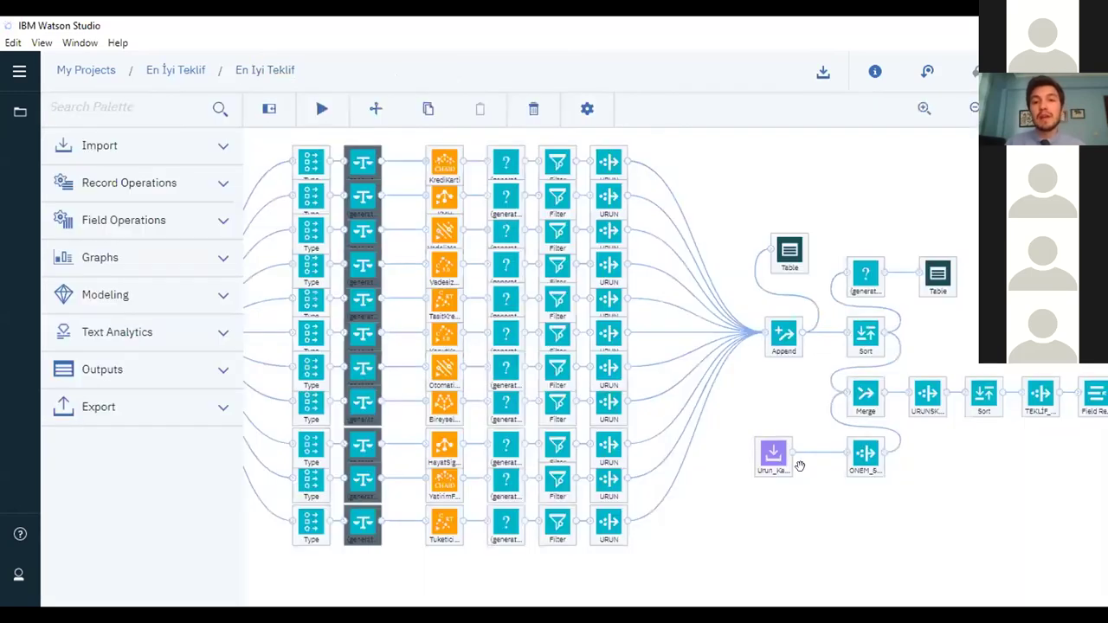
# Add a Table output node below the Urun_Ka... import node and connect the import node to it
pyautogui.scroll(3, 787, 482)
pyautogui.moveTo(733, 363); pyautogui.dragTo(672, 250)
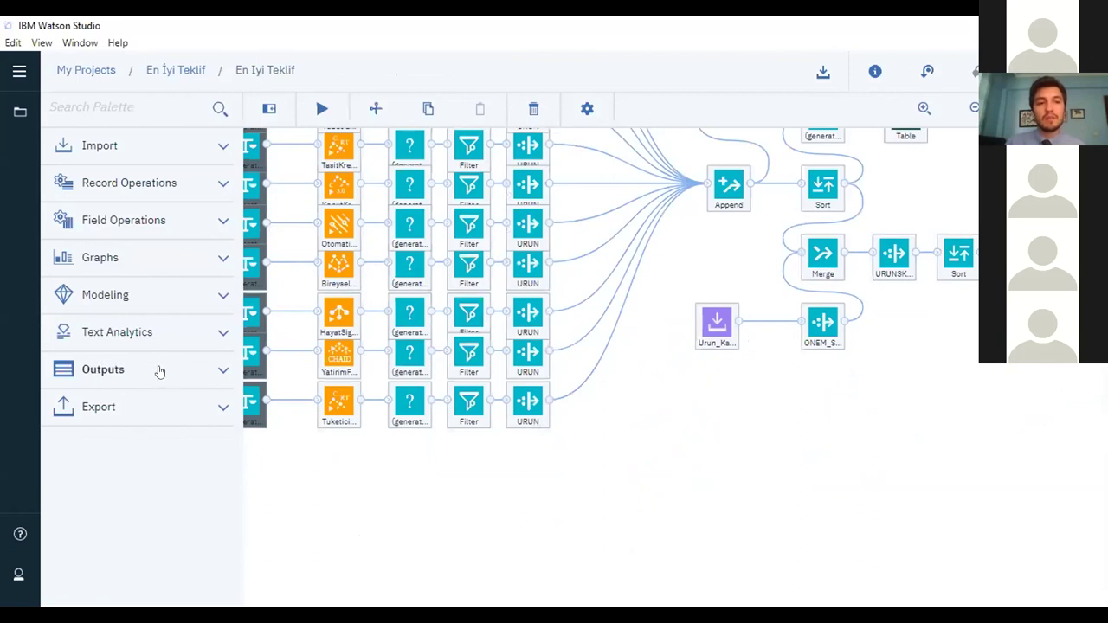
pyautogui.click(113, 371)
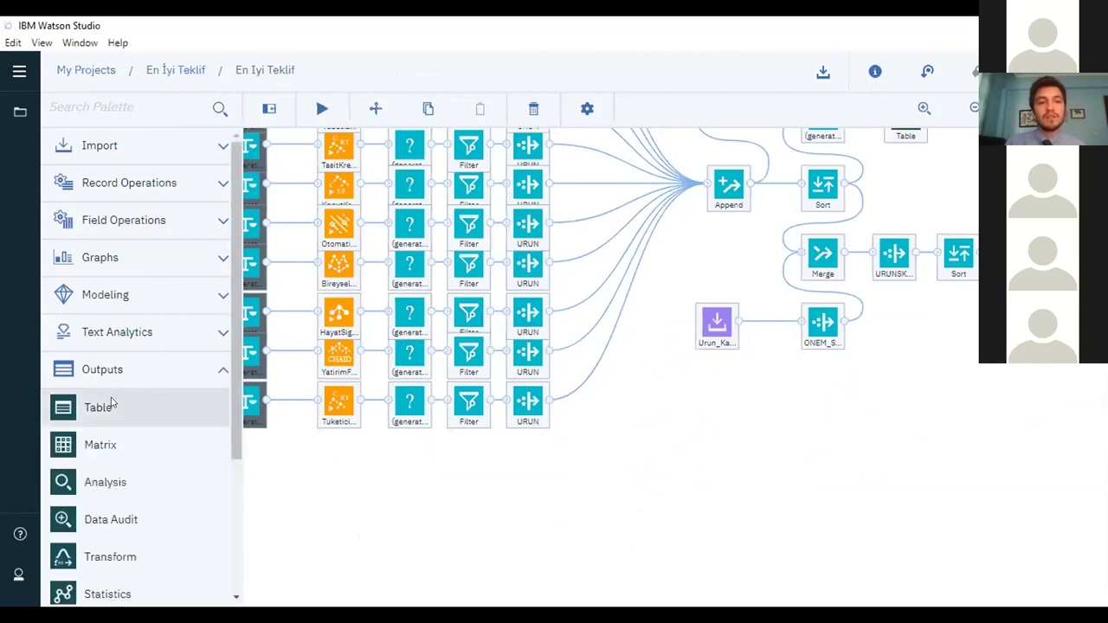
pyautogui.moveTo(112, 404); pyautogui.dragTo(720, 401)
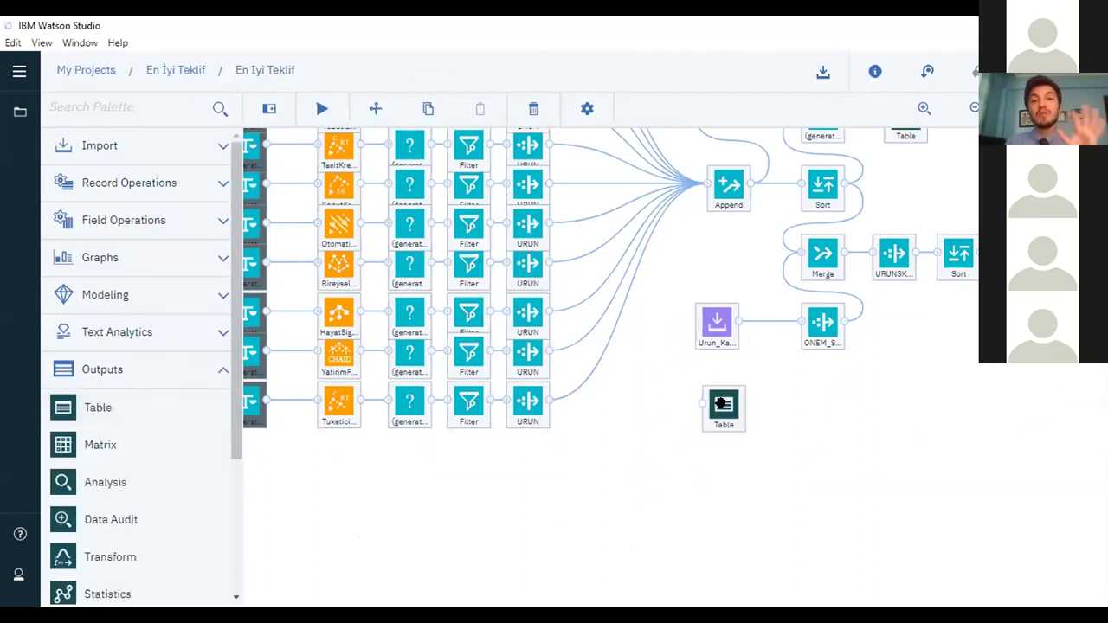
pyautogui.moveTo(737, 321); pyautogui.dragTo(703, 405)
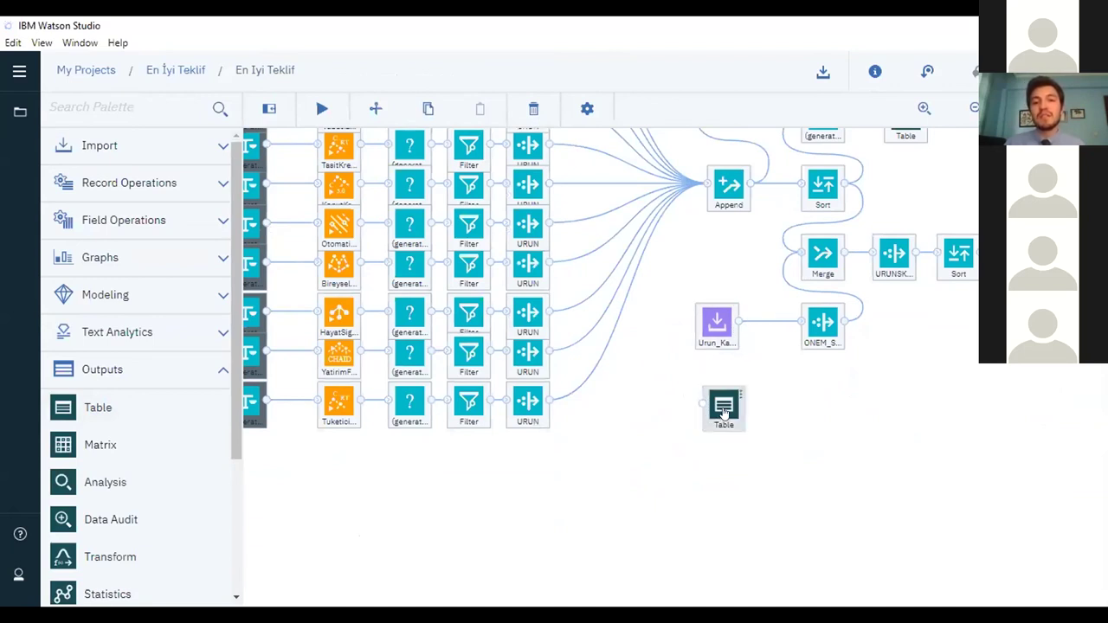
# Run the new Table node, examine the profitability (KARLILIK) by segment and product in its output, and return to the flow
pyautogui.rightClick(723, 414)
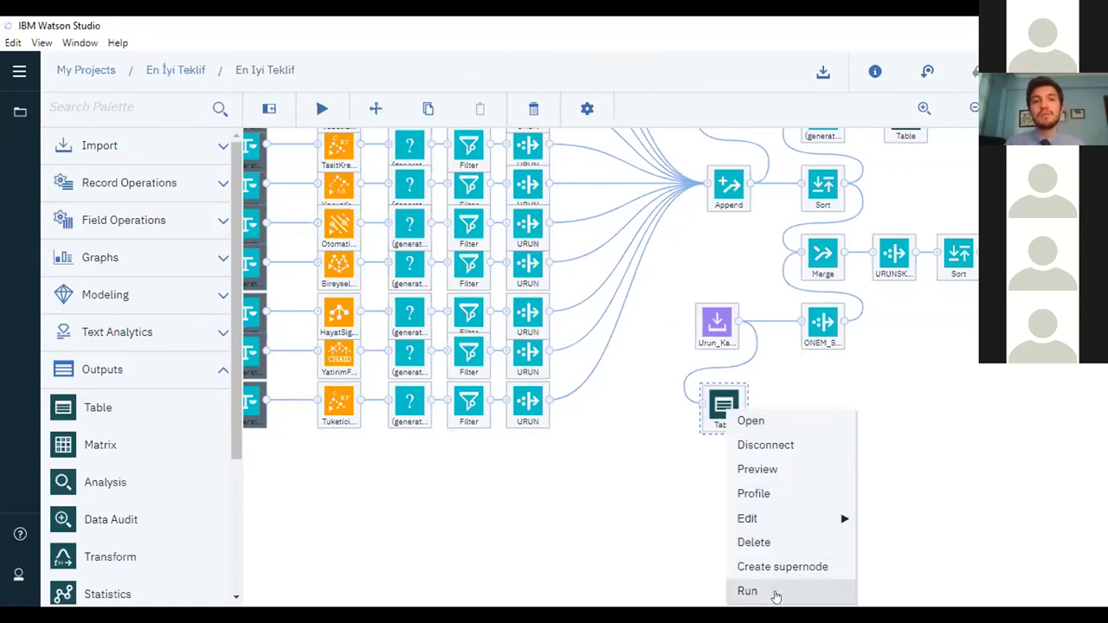
pyautogui.click(748, 591)
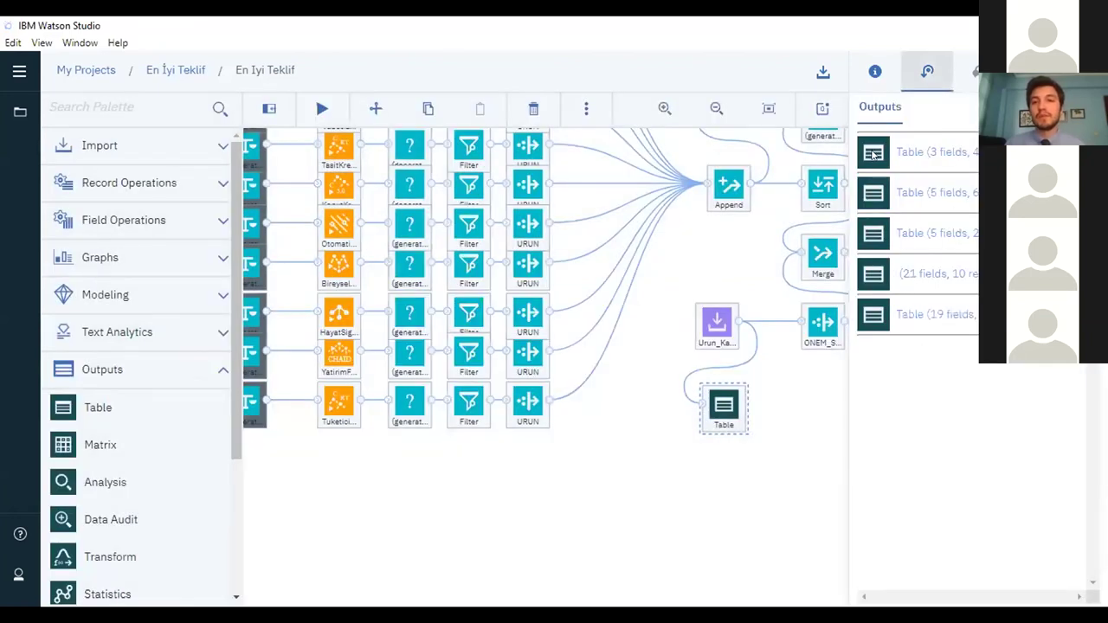
pyautogui.click(875, 153)
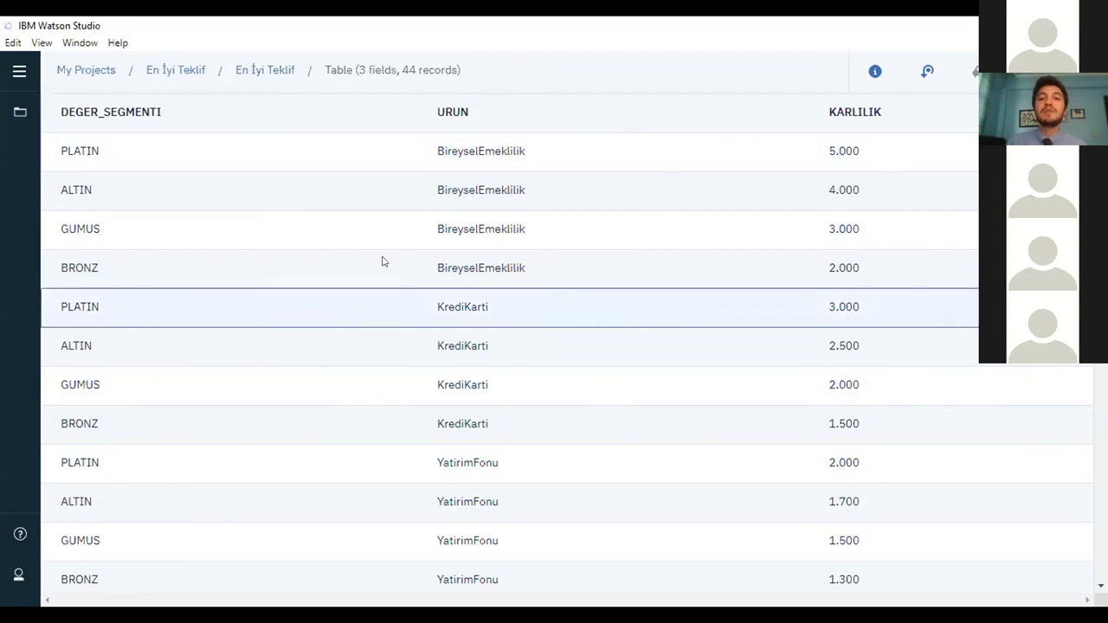
pyautogui.scroll(-12, 923, 413)
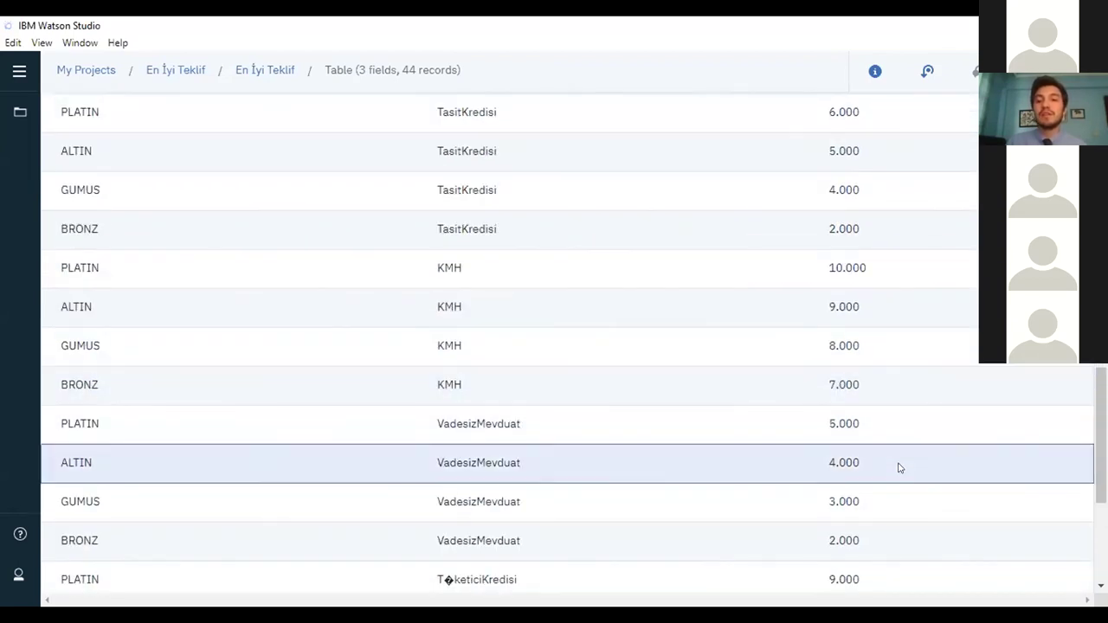
pyautogui.scroll(-3, 1082, 492)
pyautogui.moveTo(1102, 511); pyautogui.dragTo(1102, 173)
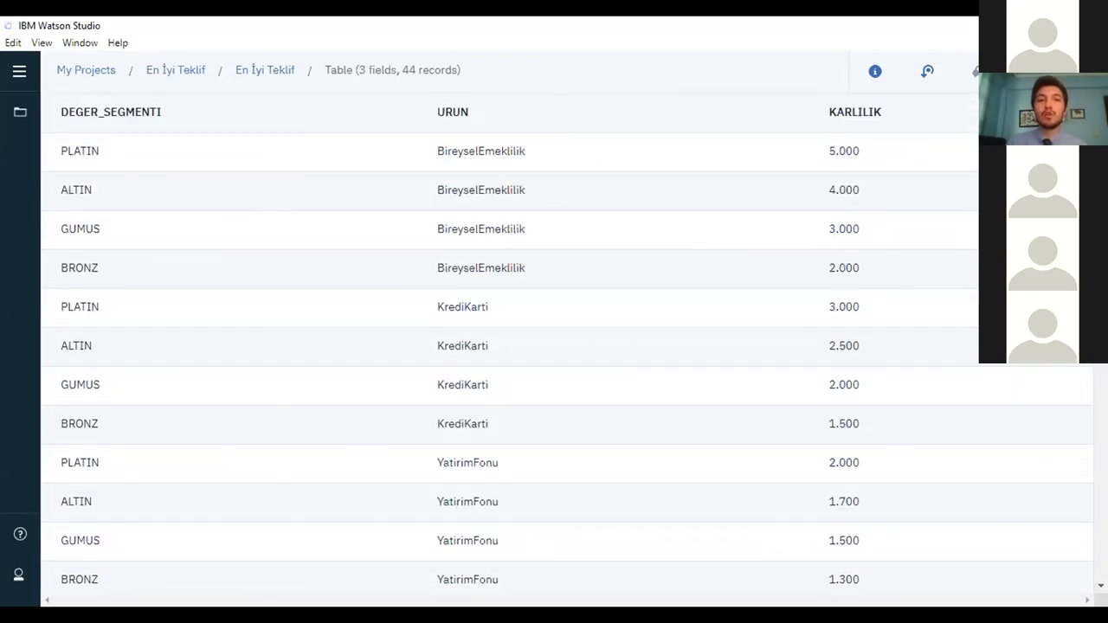
pyautogui.click(260, 72)
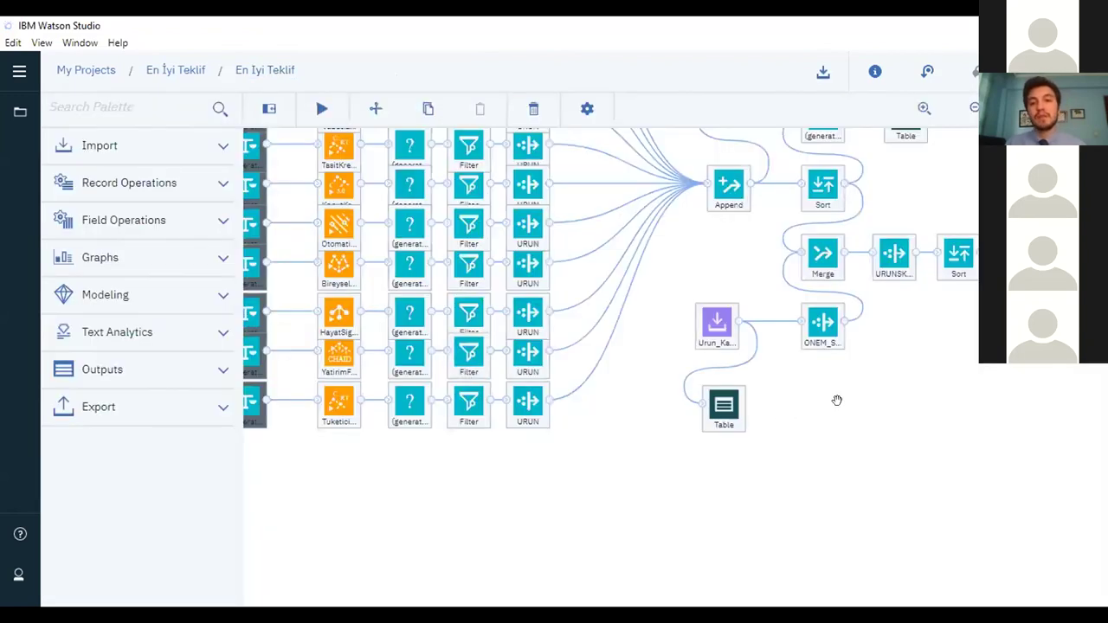
# Review the derive mode and expression of the ONEM_SEVIYESI node, and leave its settings without saving
pyautogui.rightClick(818, 326)
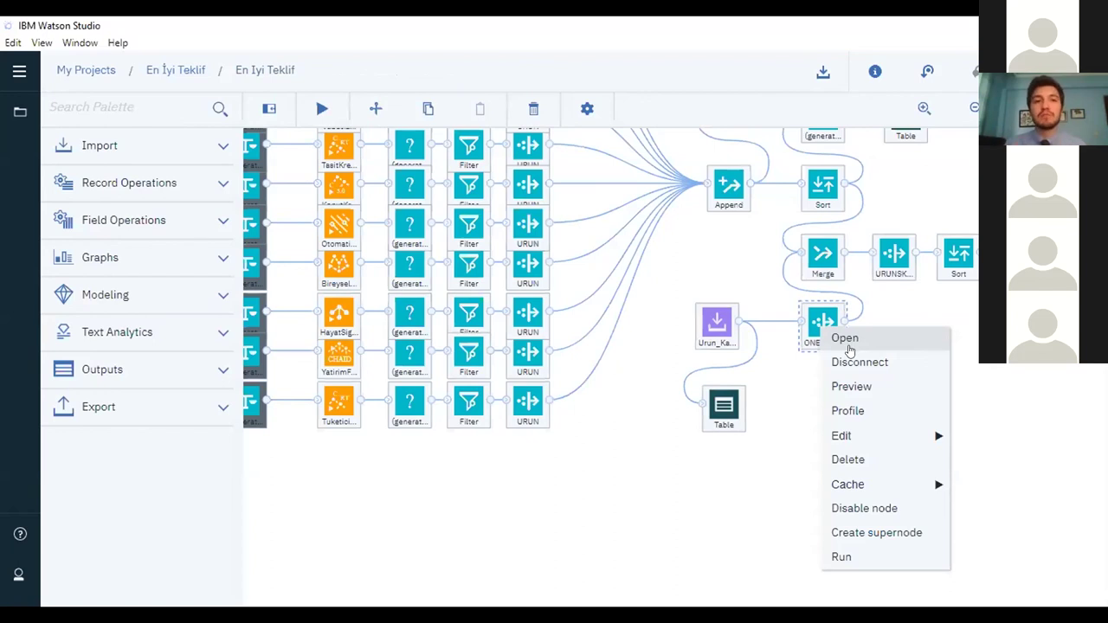
pyautogui.click(854, 345)
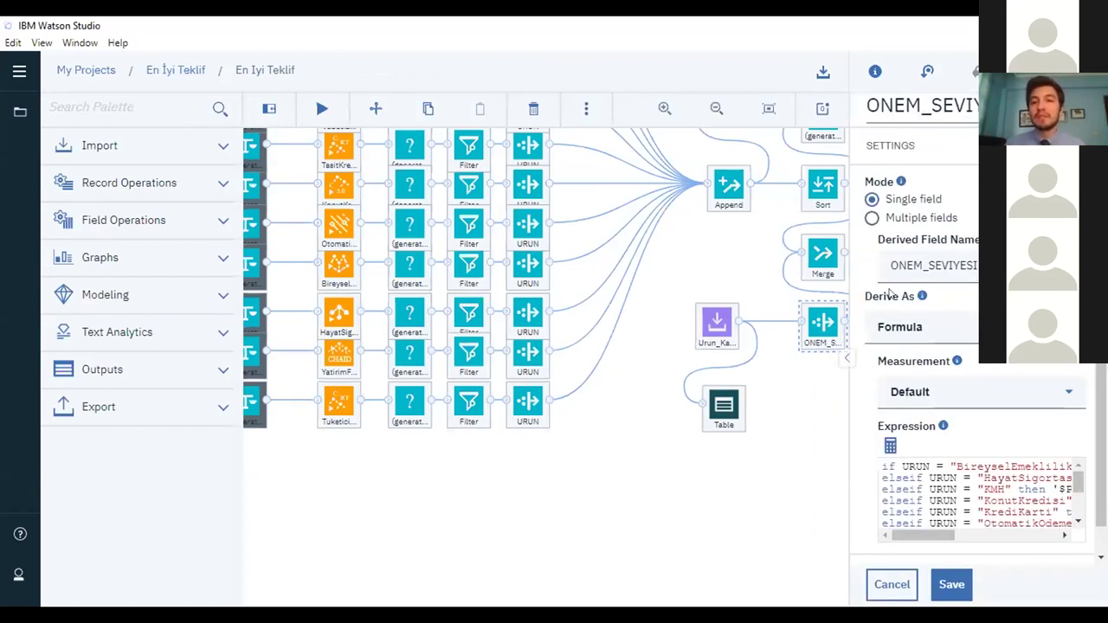
pyautogui.scroll(-1, 984, 405)
pyautogui.moveTo(930, 508)
pyautogui.mouseDown()
pyautogui.moveTo(1035, 509)
pyautogui.moveTo(918, 518)
pyautogui.mouseUp()
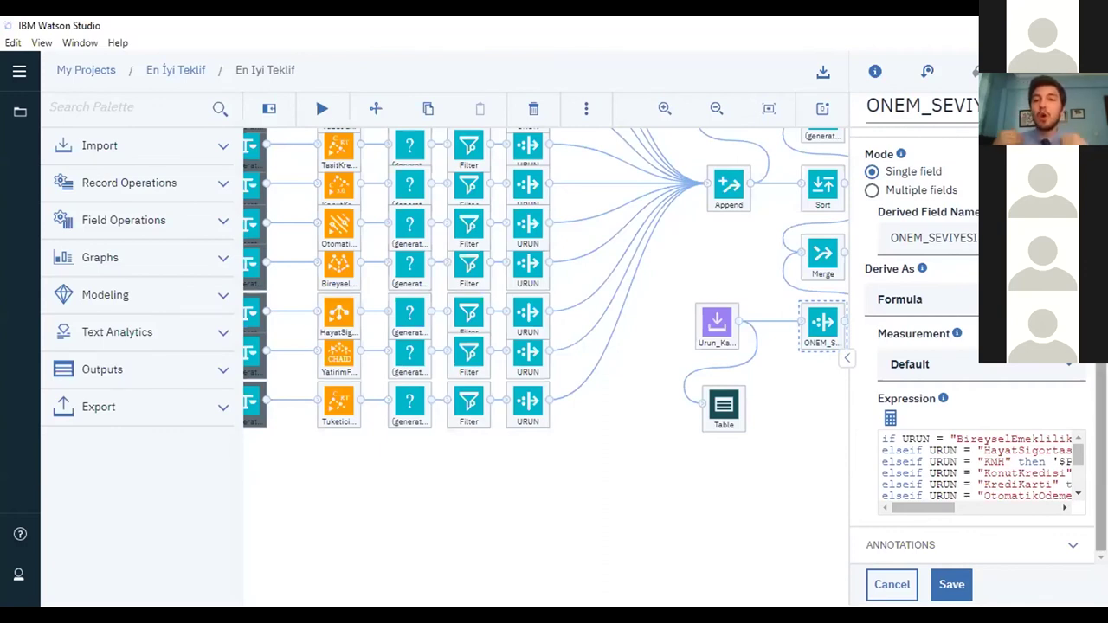
pyautogui.click(901, 583)
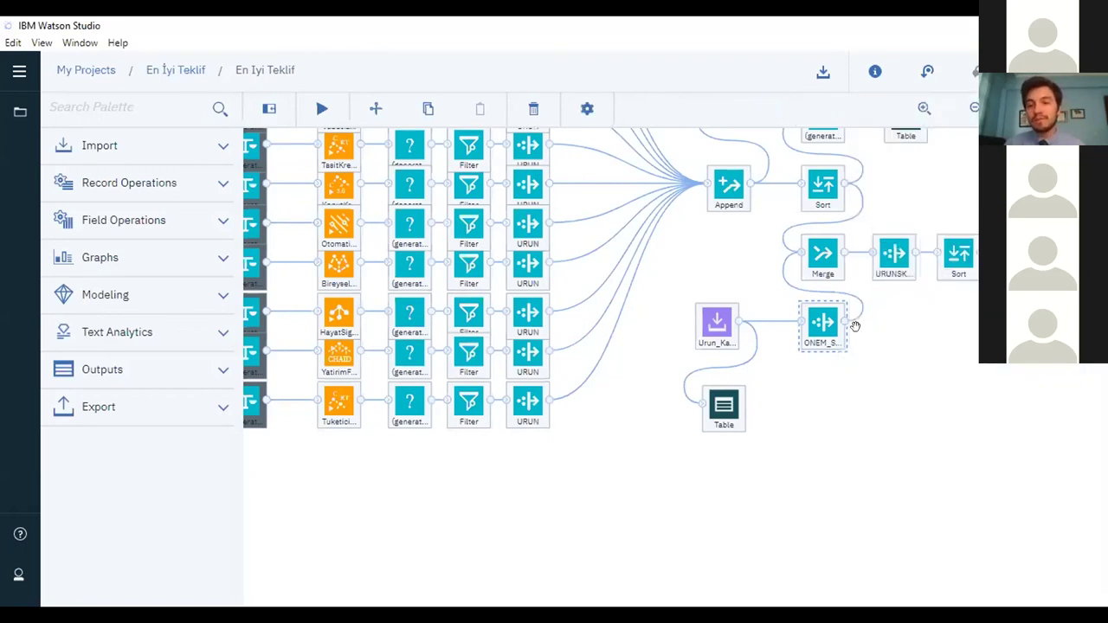
# Review the full formula of the URUNSKORU derive node after Merge, and leave its settings without saving
pyautogui.scroll(1, 893, 389)
pyautogui.moveTo(915, 428); pyautogui.dragTo(868, 490)
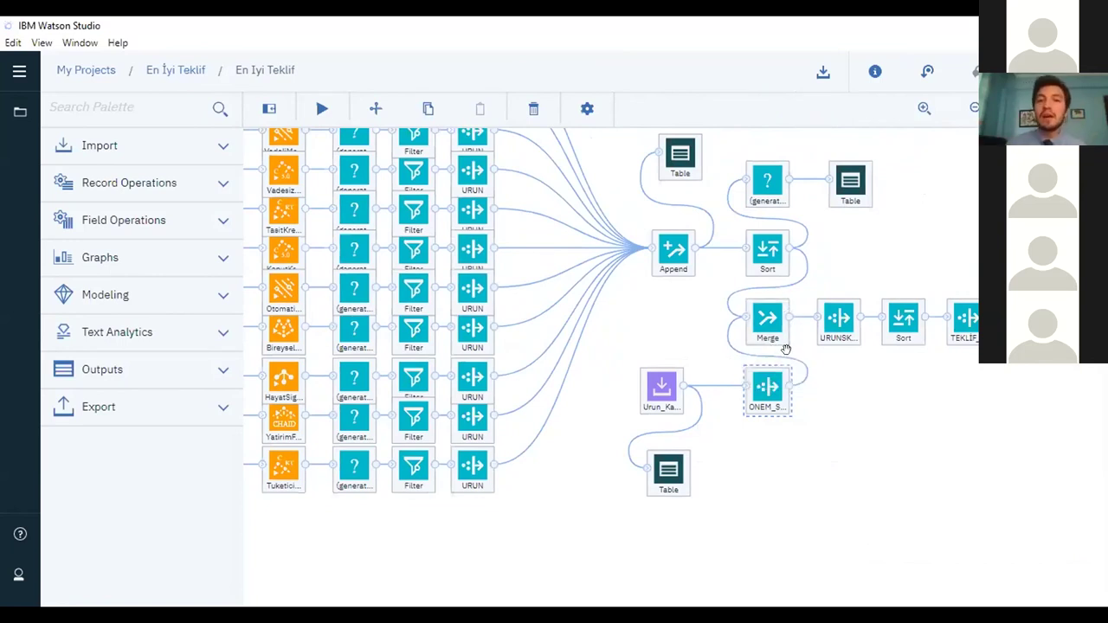
pyautogui.click(838, 323)
pyautogui.rightClick(838, 322)
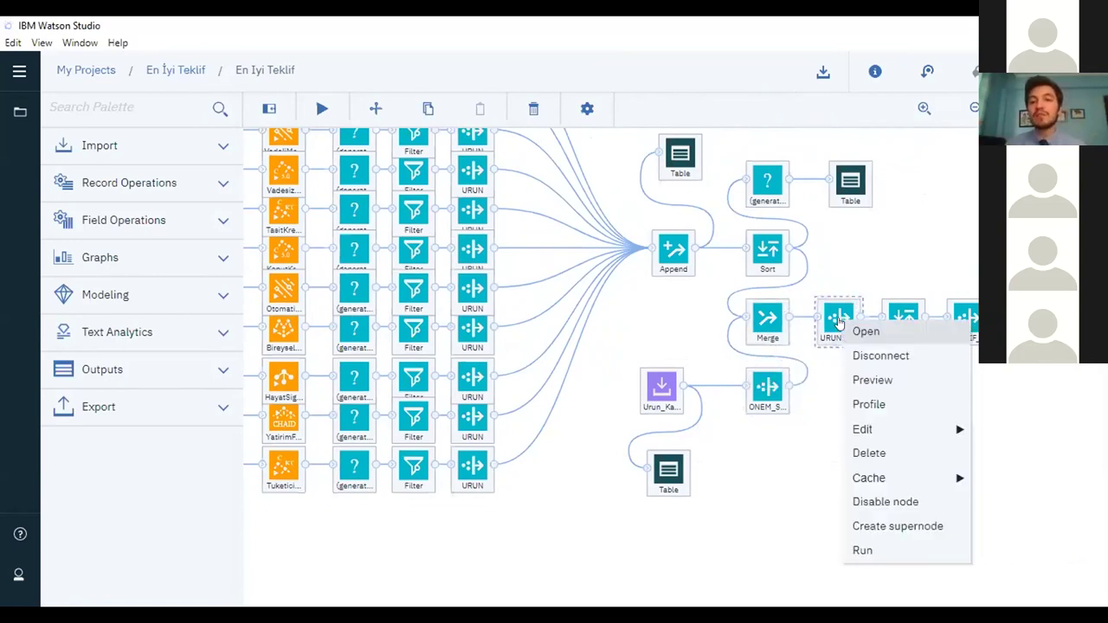
pyautogui.click(869, 333)
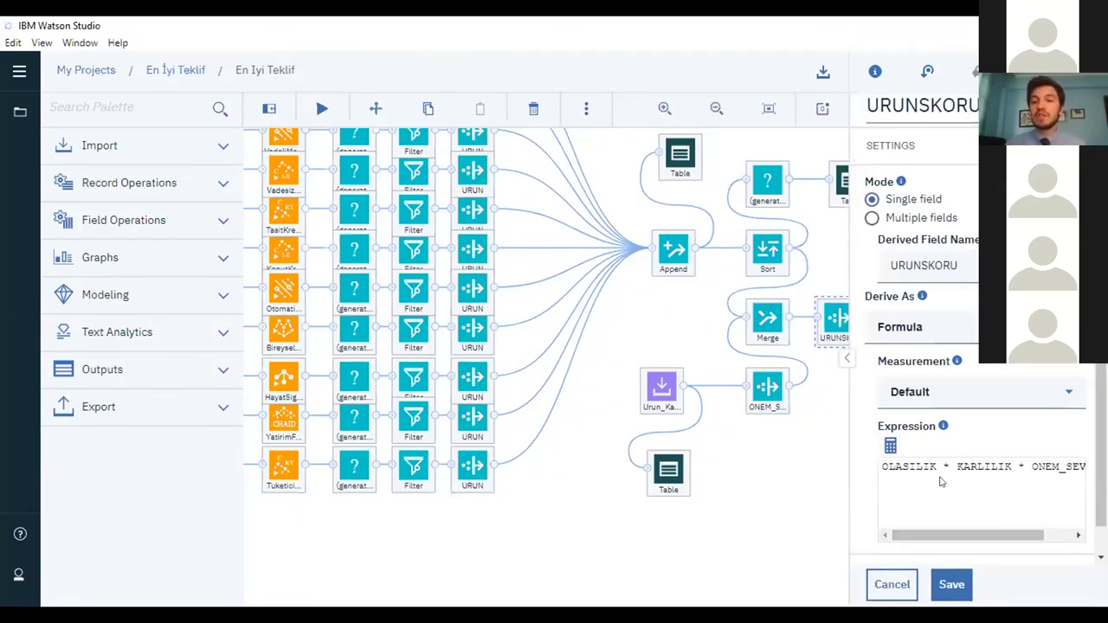
pyautogui.moveTo(977, 537)
pyautogui.mouseDown()
pyautogui.moveTo(1008, 537)
pyautogui.moveTo(953, 535)
pyautogui.moveTo(977, 540)
pyautogui.mouseUp()
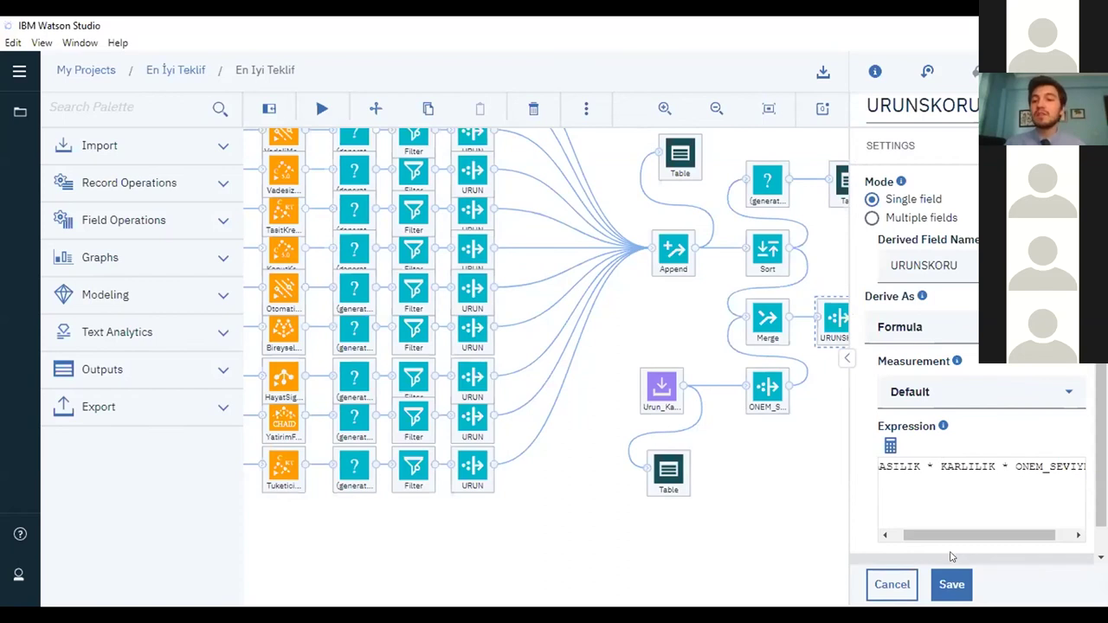
pyautogui.moveTo(1001, 540); pyautogui.dragTo(1017, 539)
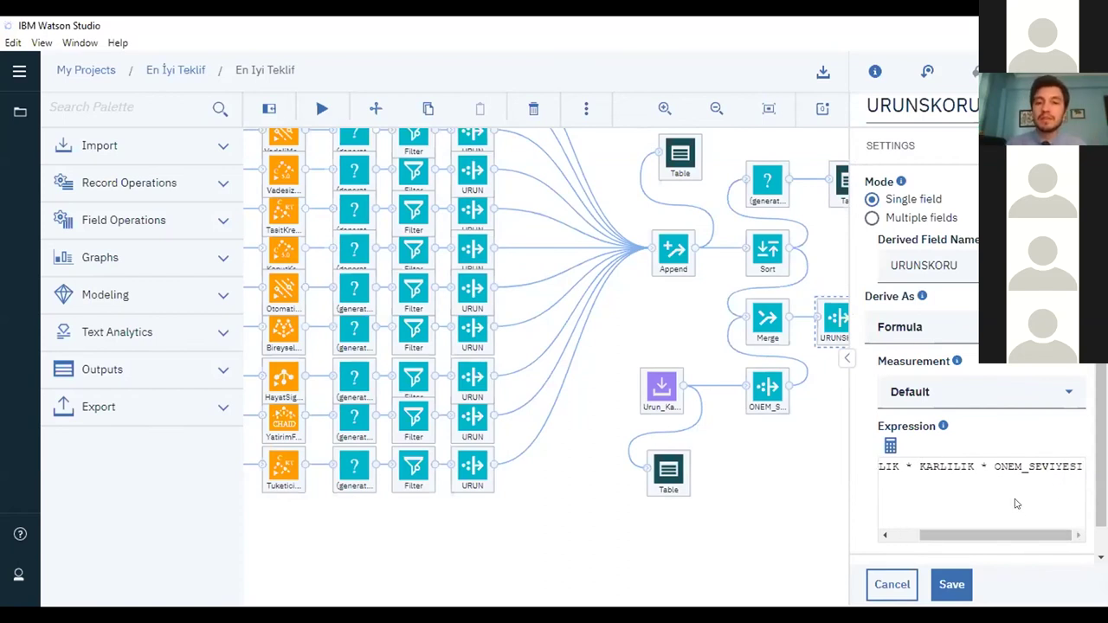
pyautogui.click(892, 585)
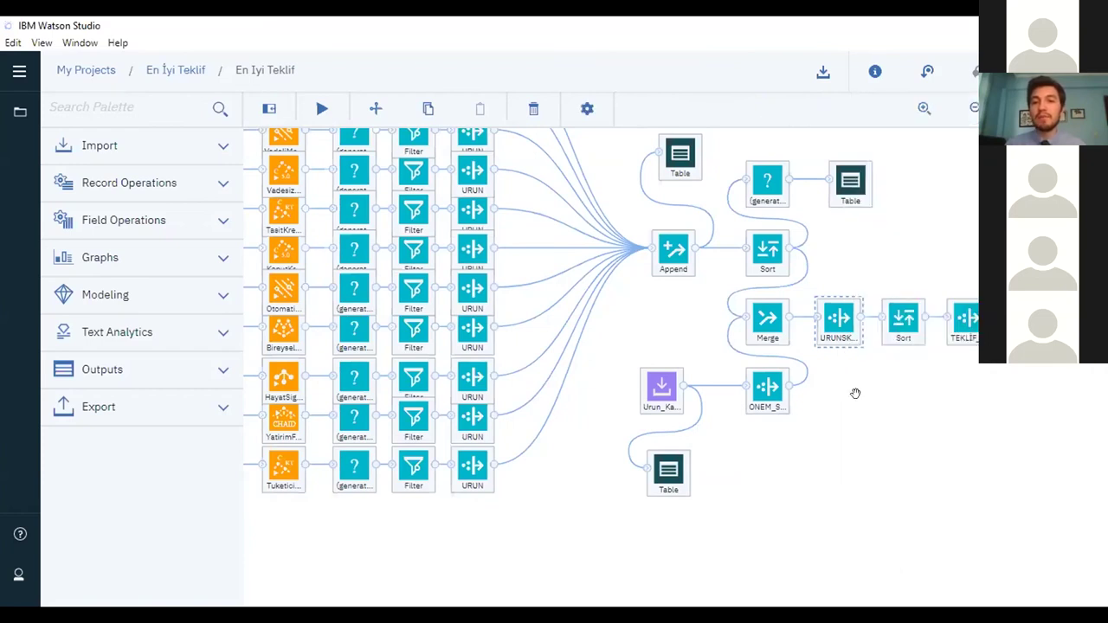
# Preview the records produced by the URUNSKORU node
pyautogui.rightClick(837, 321)
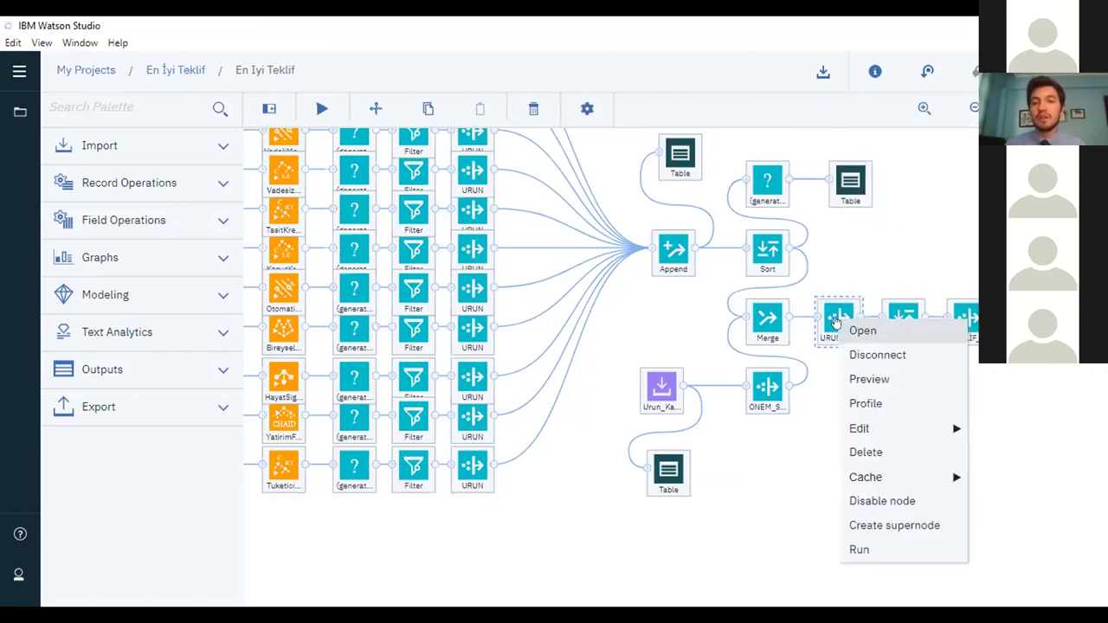
pyautogui.click(893, 375)
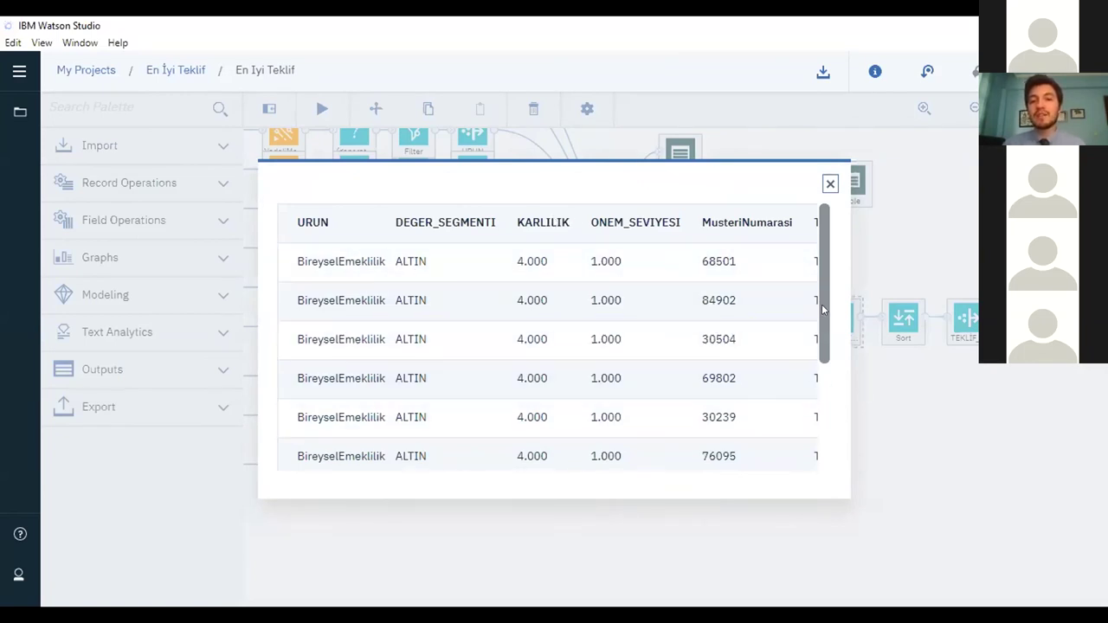
# Examine the TAHMIN, OLASILIK and URUNSKORU columns in the URUNSKORU node's preview, and close the preview
pyautogui.moveTo(822, 304); pyautogui.dragTo(849, 466)
pyautogui.moveTo(622, 467); pyautogui.dragTo(896, 473)
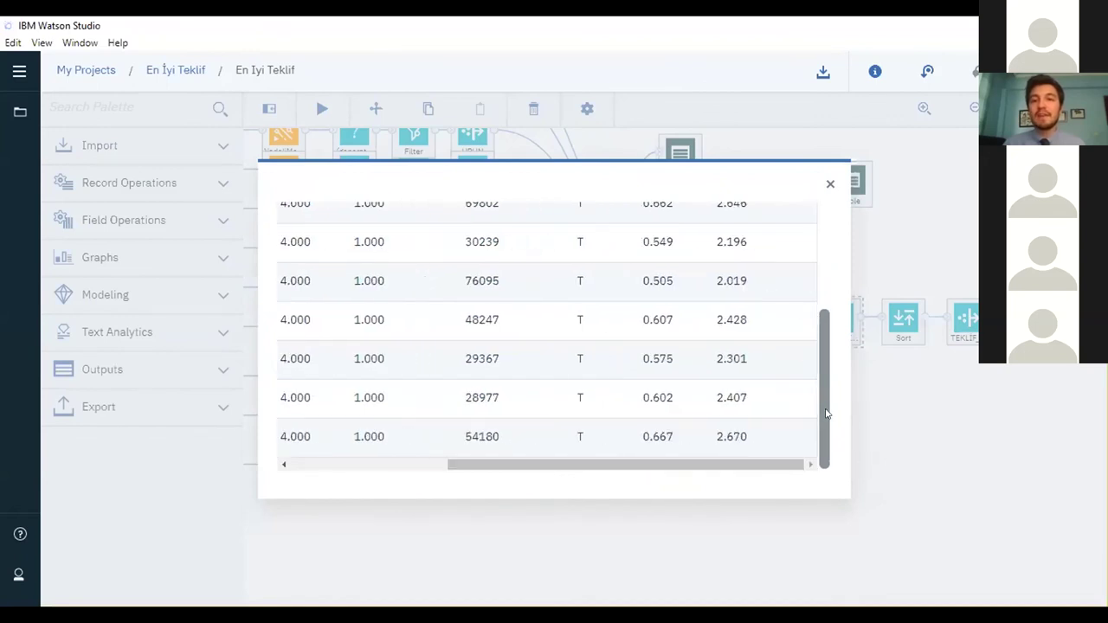
pyautogui.moveTo(823, 414); pyautogui.dragTo(826, 240)
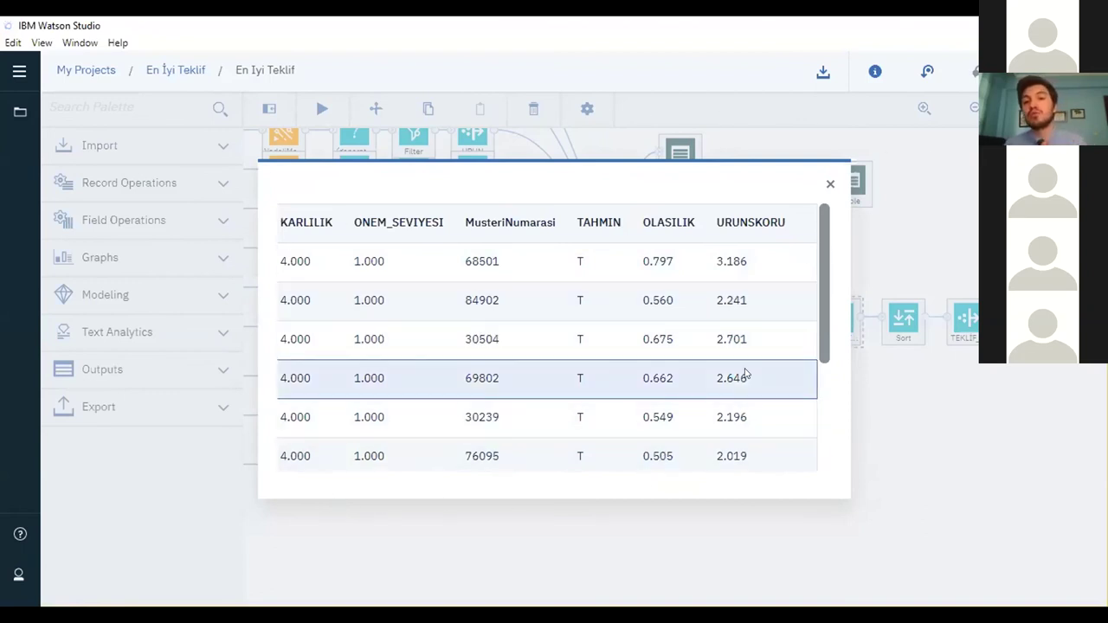
pyautogui.click(831, 184)
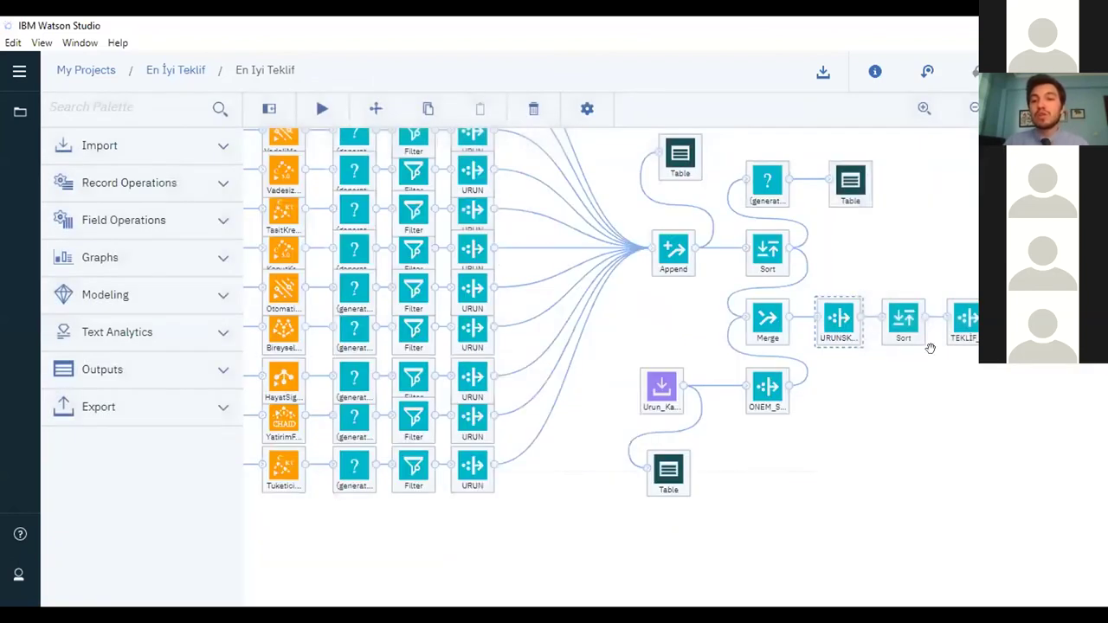
# Review the sort fields of the Sort node after URUNSKORU, and leave its settings without saving
pyautogui.click(903, 324)
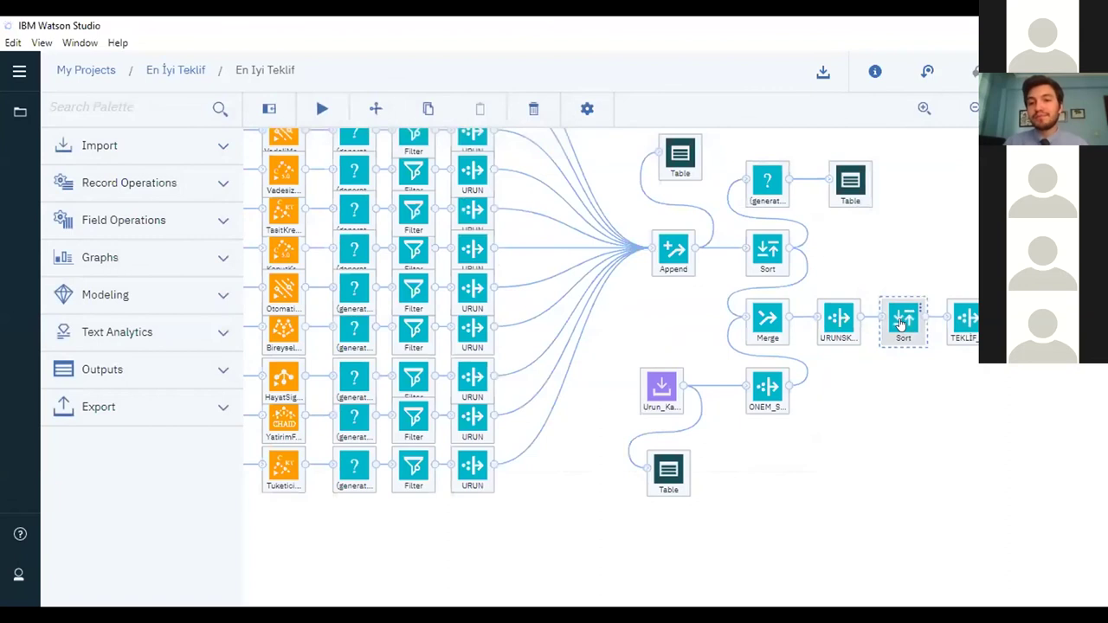
pyautogui.rightClick(903, 324)
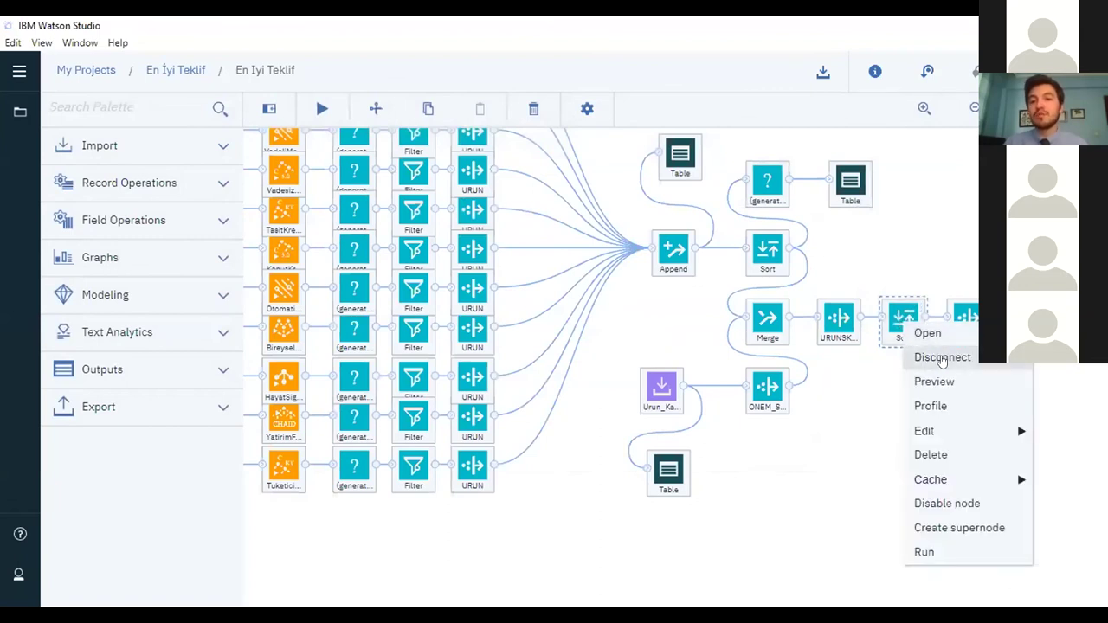
pyautogui.click(930, 334)
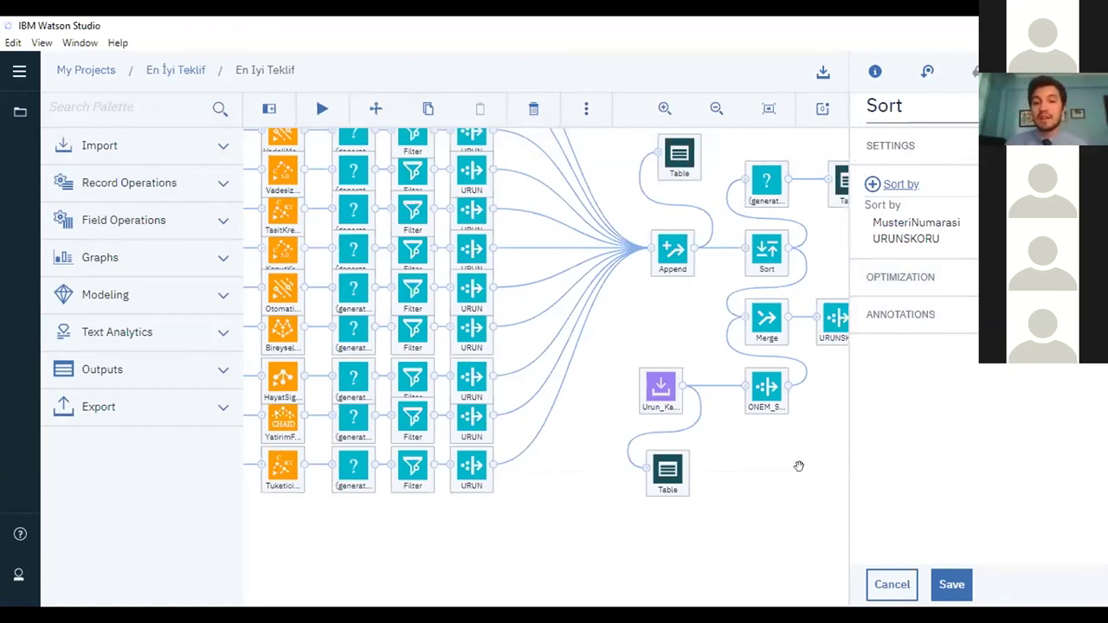
pyautogui.click(891, 584)
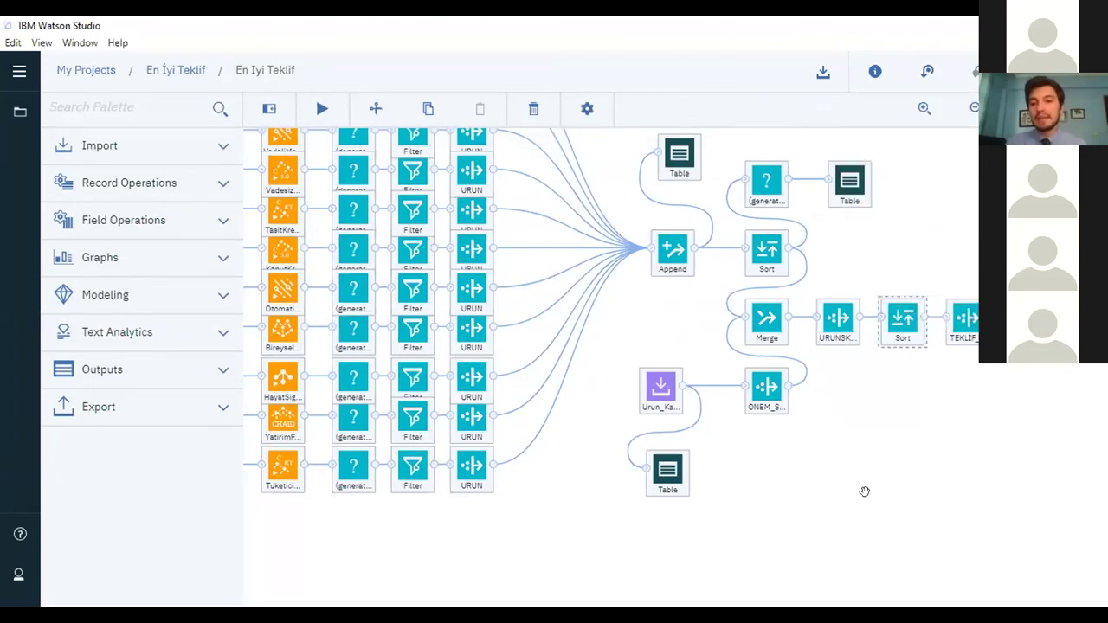
# Preview the URUNSKORU node again, examine its product, segment and score columns across all records, and close the preview
pyautogui.hscroll(2, 764, 377)
pyautogui.rightClick(769, 317)
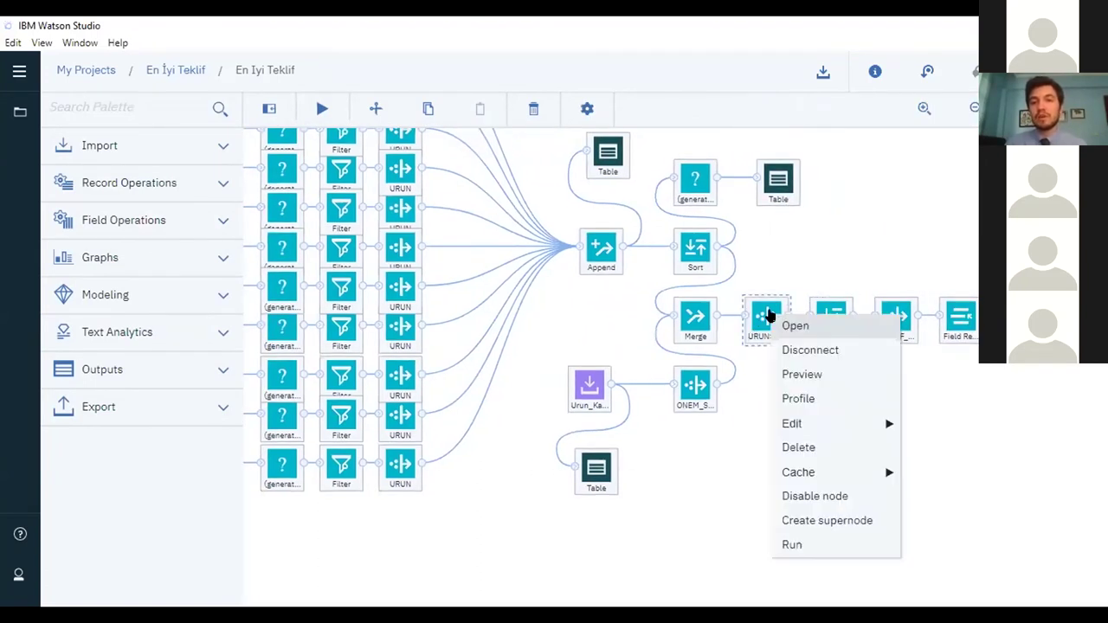
pyautogui.click(828, 376)
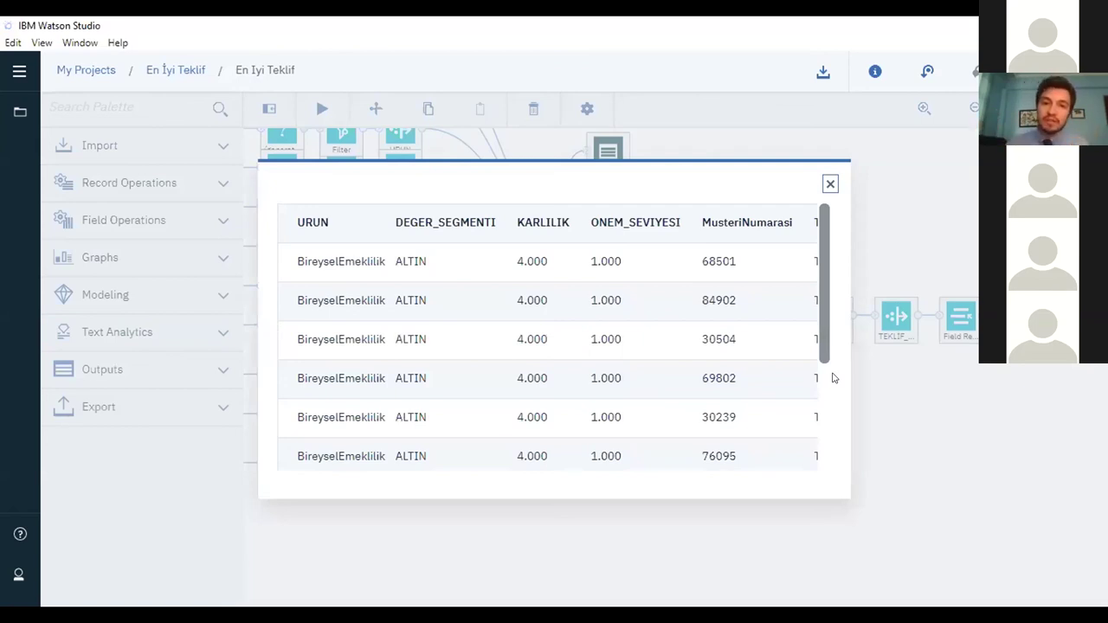
pyautogui.moveTo(822, 264); pyautogui.dragTo(824, 429)
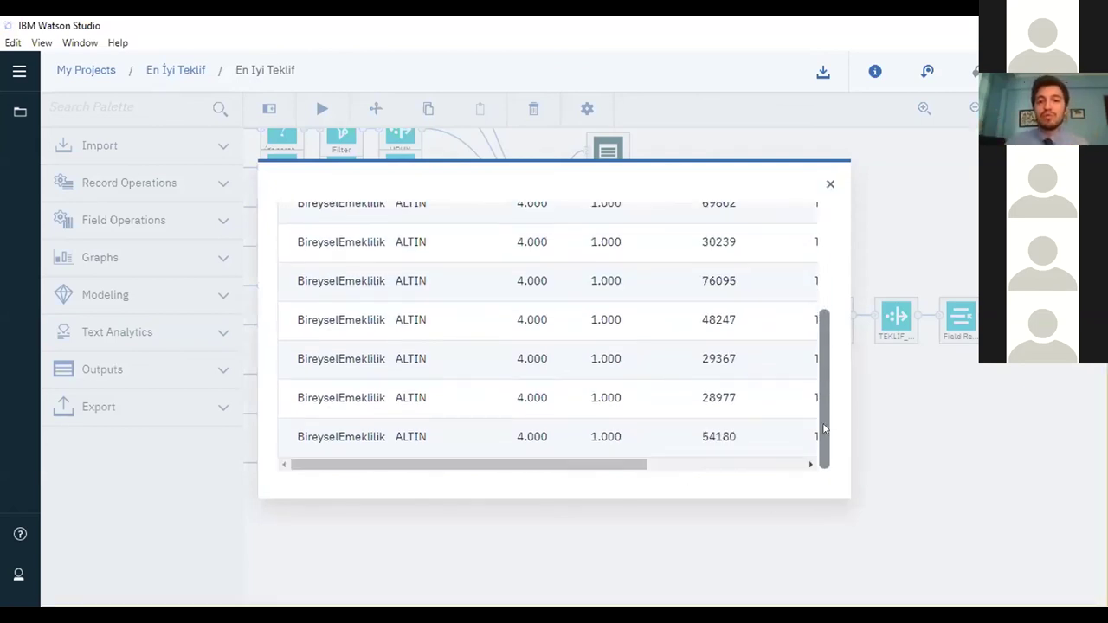
pyautogui.moveTo(587, 460); pyautogui.dragTo(843, 512)
pyautogui.moveTo(822, 437); pyautogui.dragTo(831, 310)
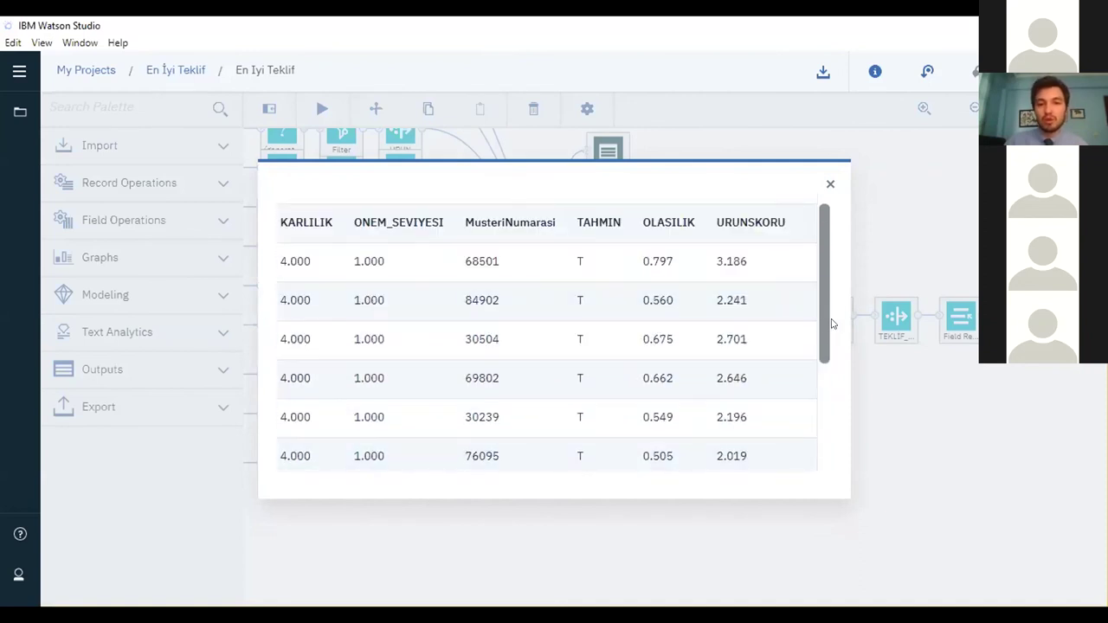
pyautogui.moveTo(827, 323); pyautogui.dragTo(827, 421)
pyautogui.moveTo(649, 465); pyautogui.dragTo(493, 464)
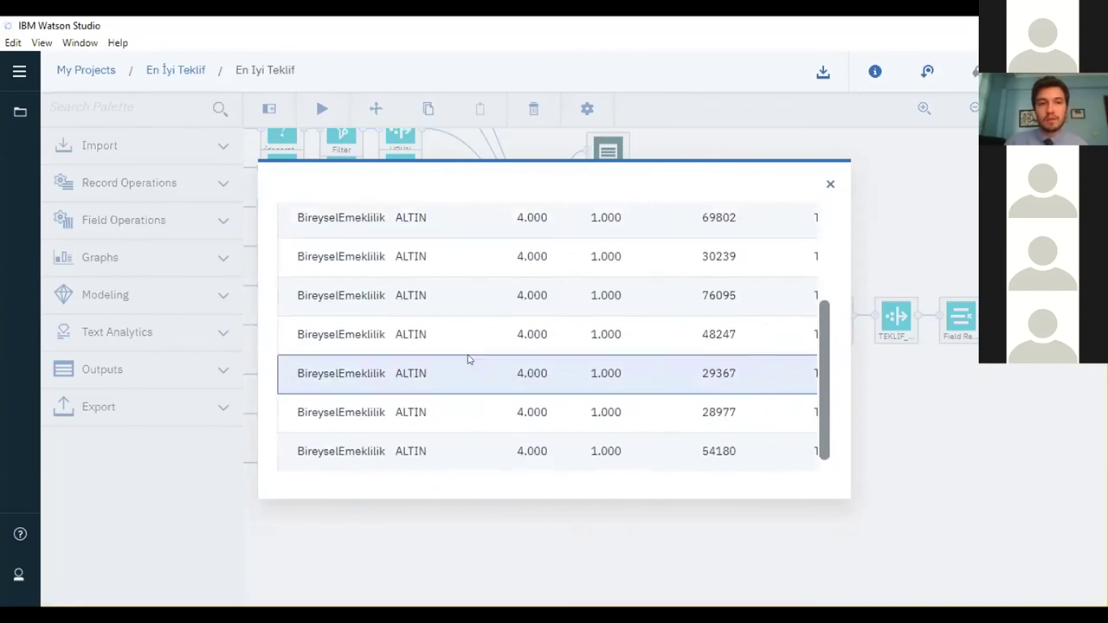
pyautogui.scroll(3, 468, 360)
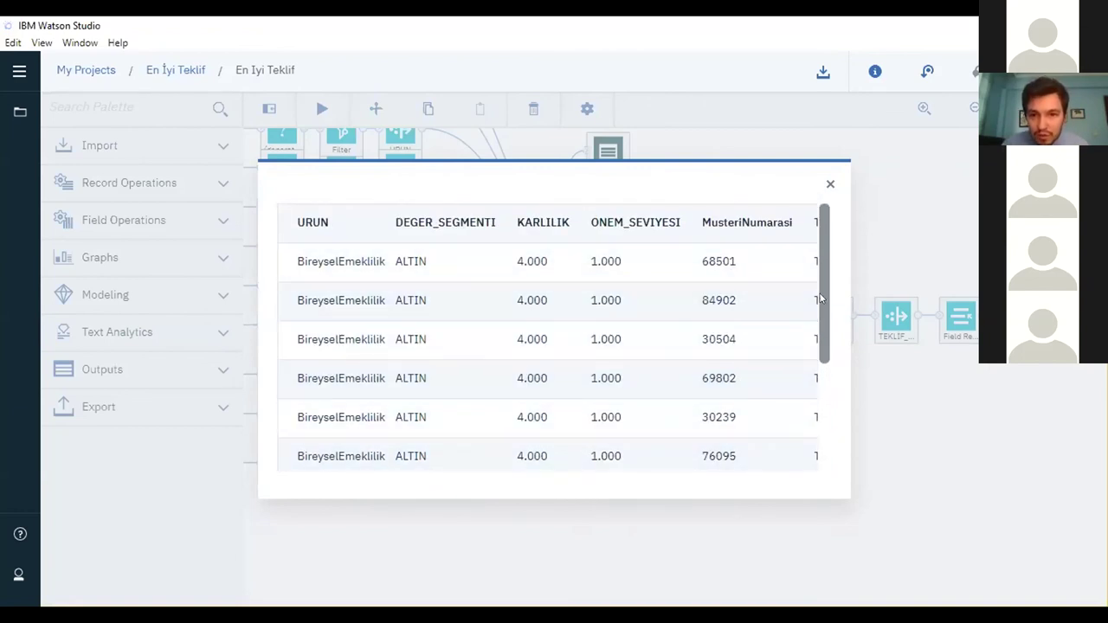
pyautogui.moveTo(820, 304); pyautogui.dragTo(824, 421)
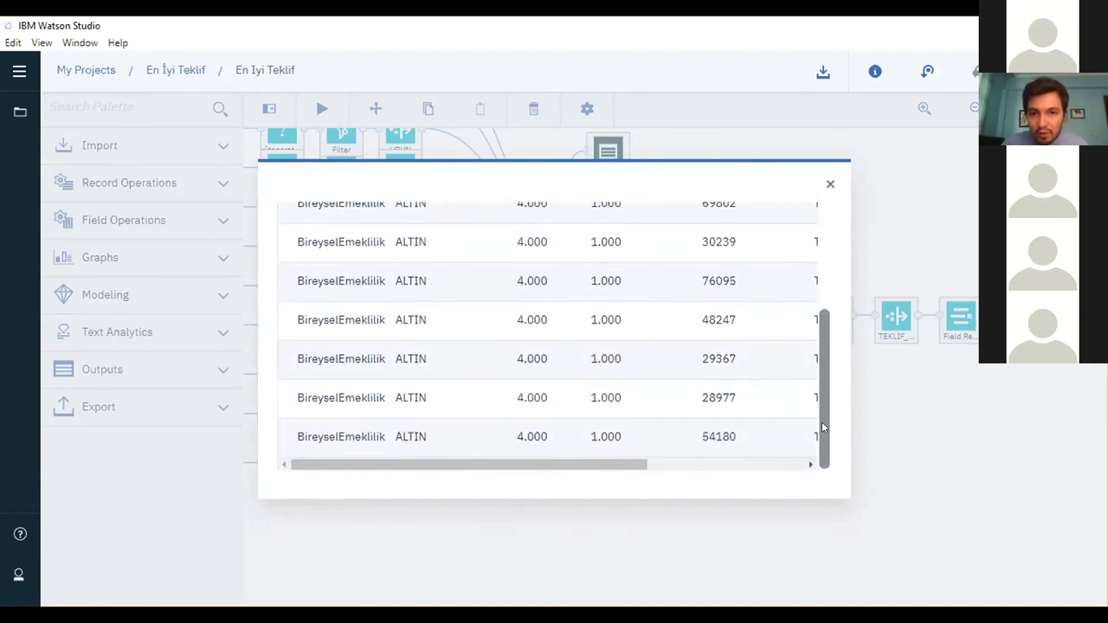
pyautogui.click(830, 185)
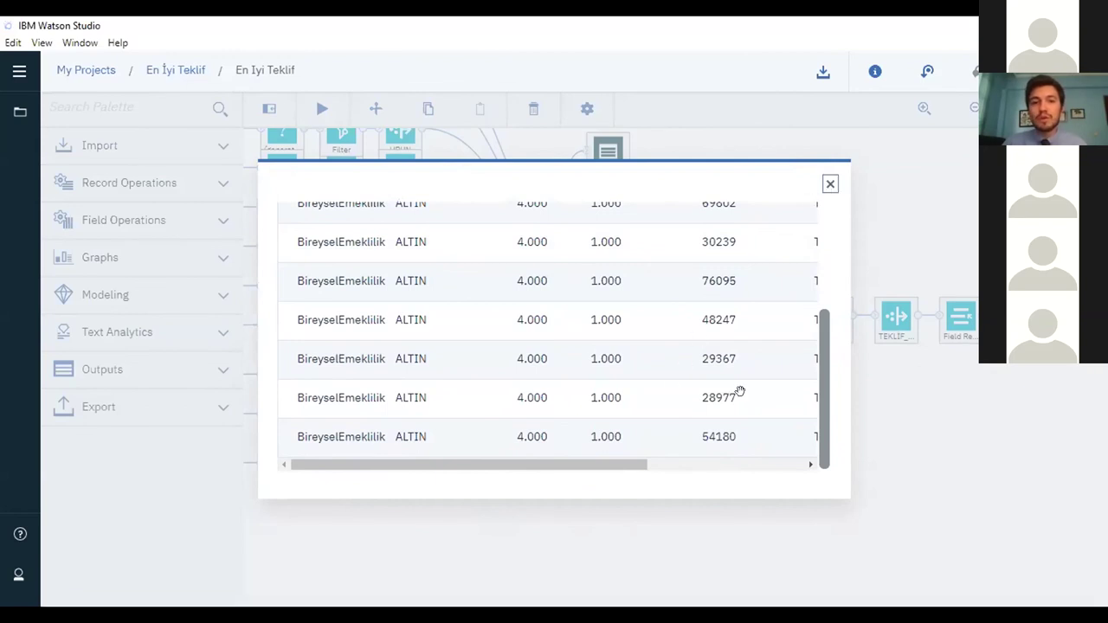
# Review the MusteriNumarasi condition of the generated select node after Field Reorder, and leave its settings without saving
pyautogui.hscroll(5, 700, 537)
pyautogui.hscroll(2, 568, 517)
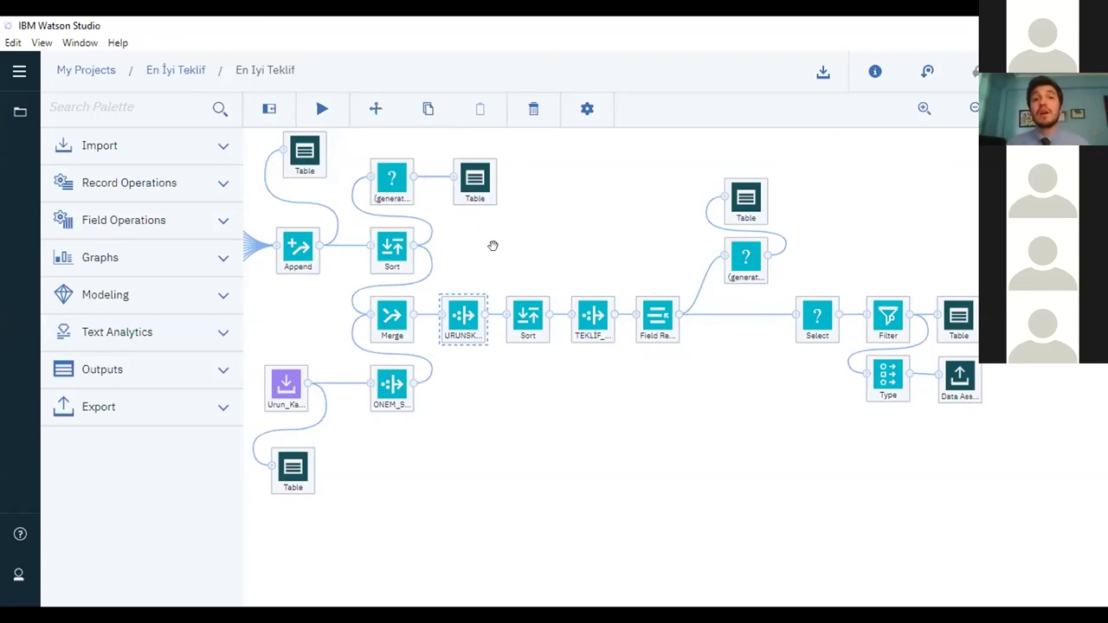
pyautogui.click(742, 260)
pyautogui.rightClick(744, 261)
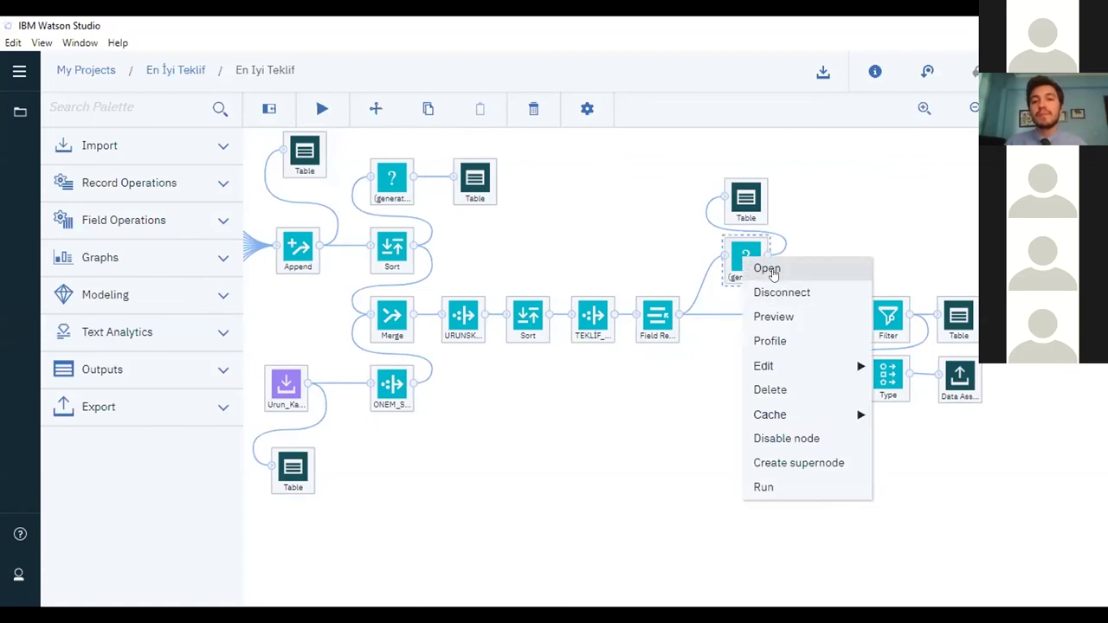
pyautogui.click(768, 269)
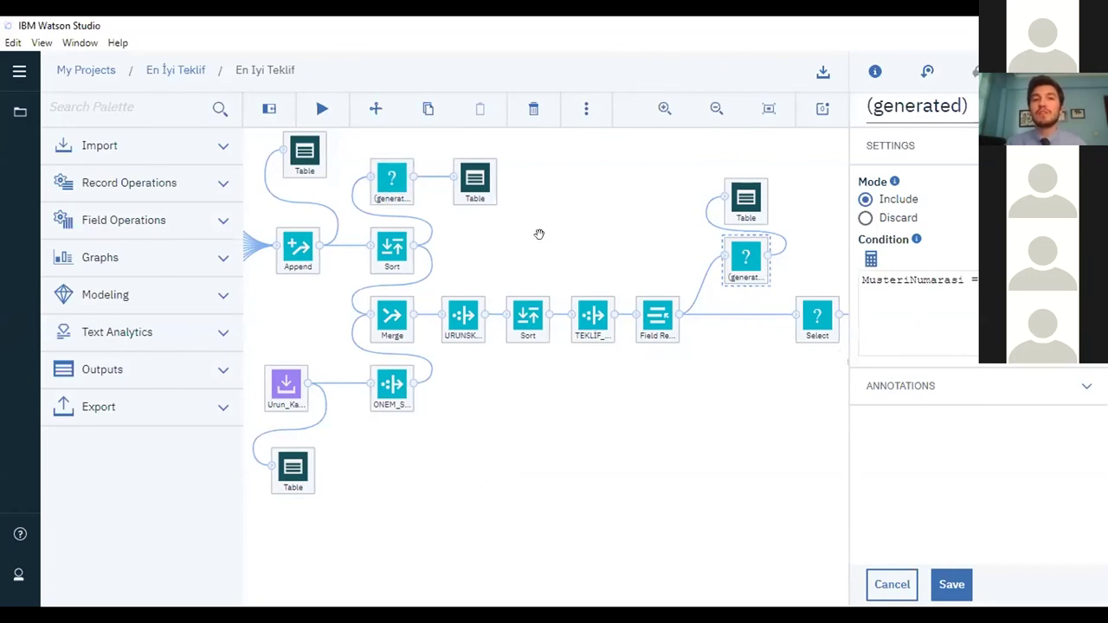
pyautogui.click(879, 593)
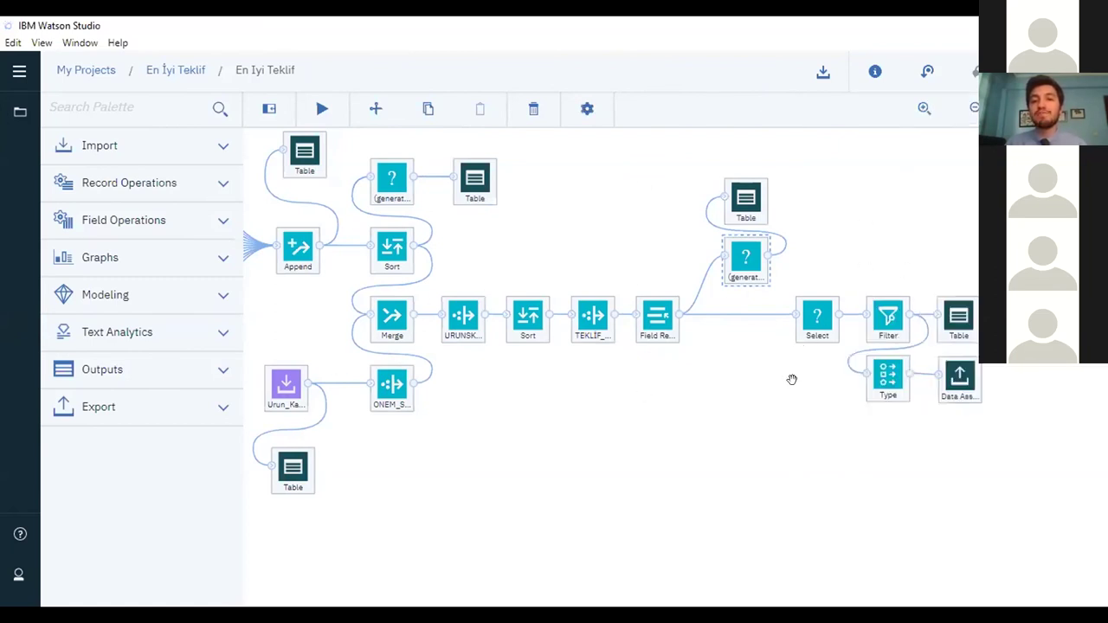
# Review the count, increment and reset conditions of the TEKLİF_SIRALAMASI derive node, and leave its settings without saving
pyautogui.click(594, 323)
pyautogui.rightClick(594, 323)
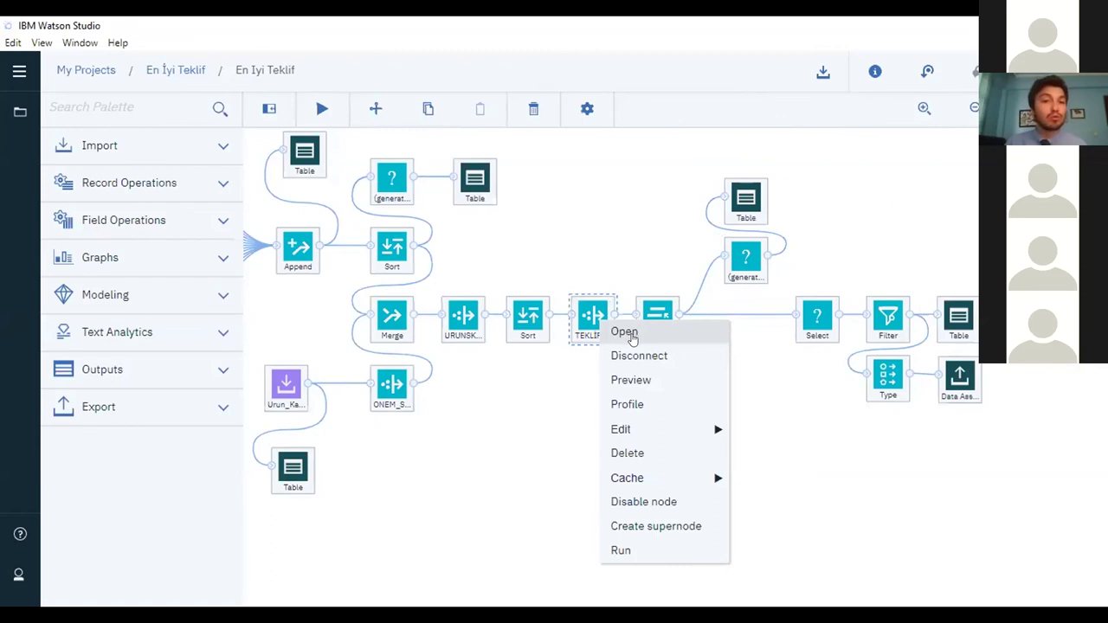
pyautogui.click(632, 340)
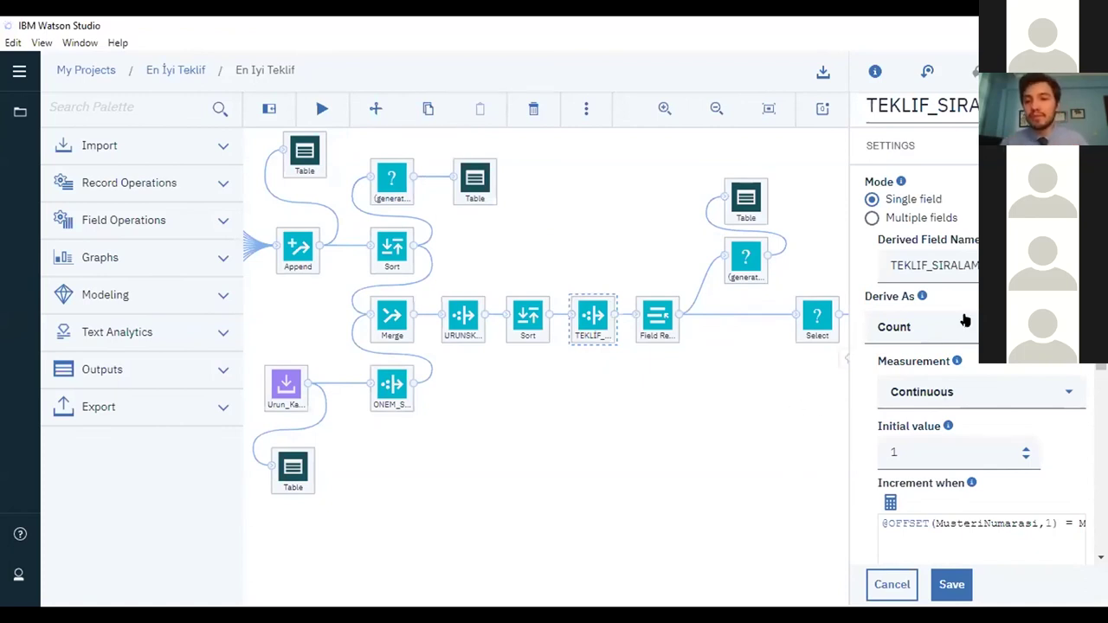
pyautogui.scroll(-3, 966, 329)
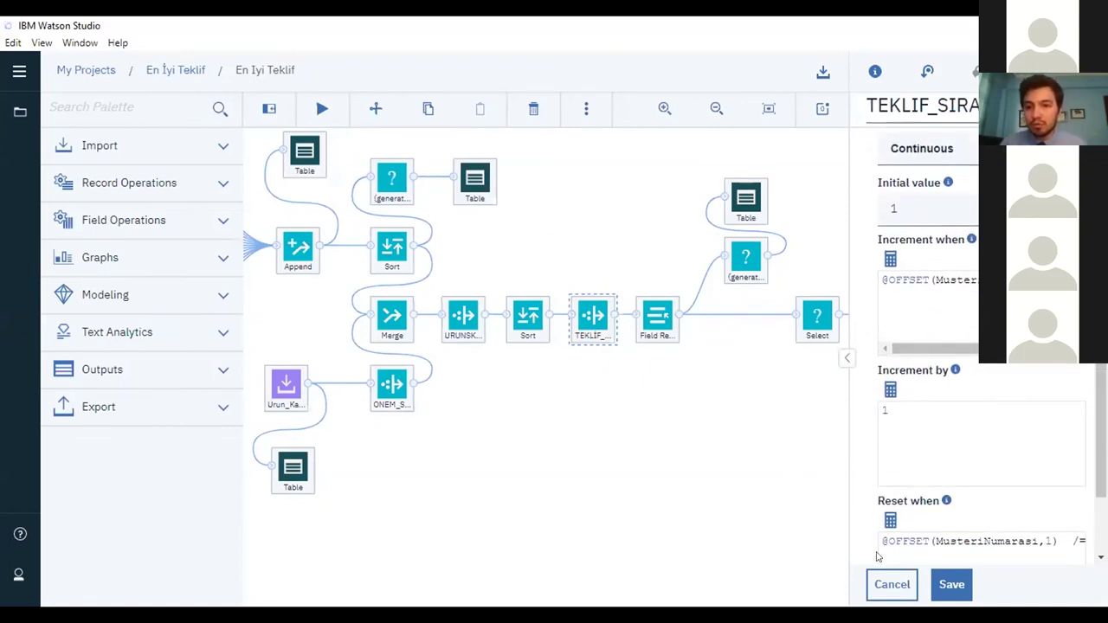
pyautogui.click(890, 587)
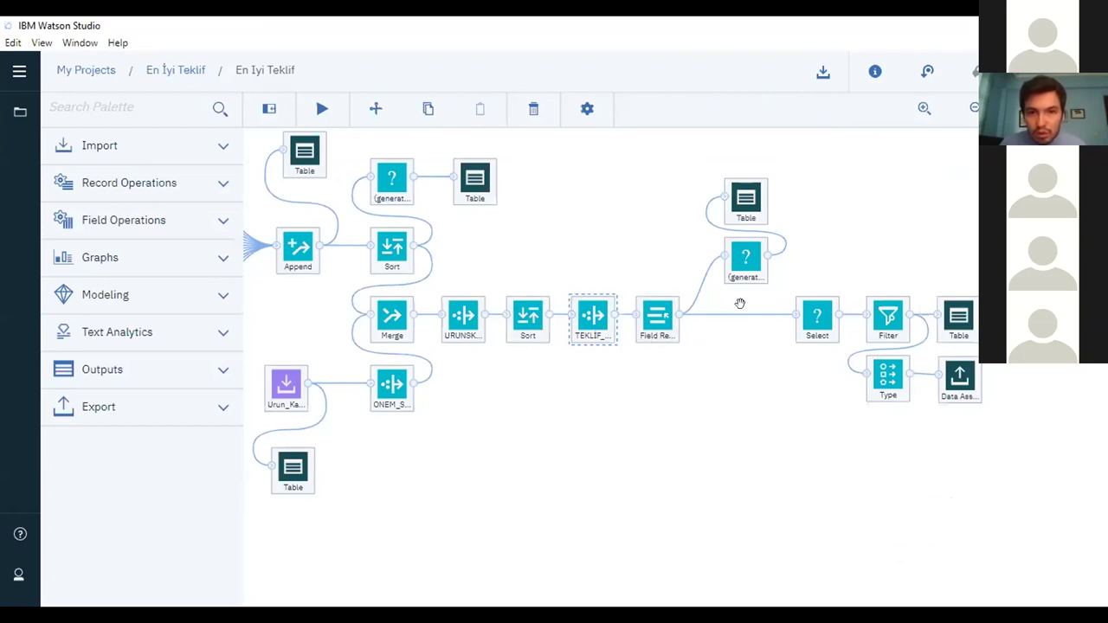
pyautogui.click(814, 323)
pyautogui.rightClick(815, 322)
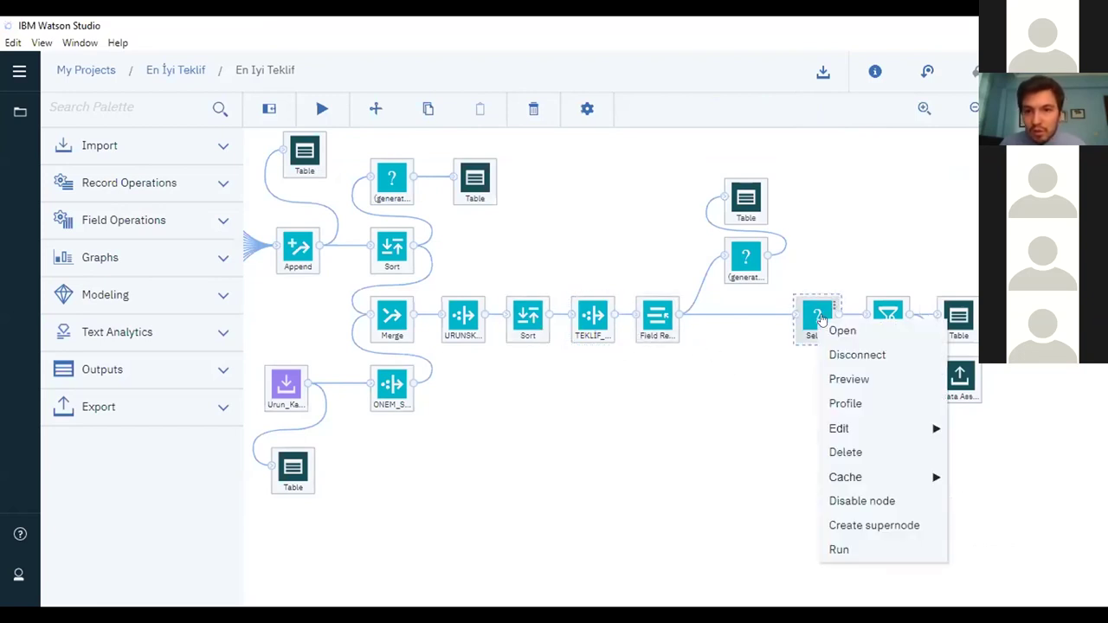
pyautogui.click(733, 298)
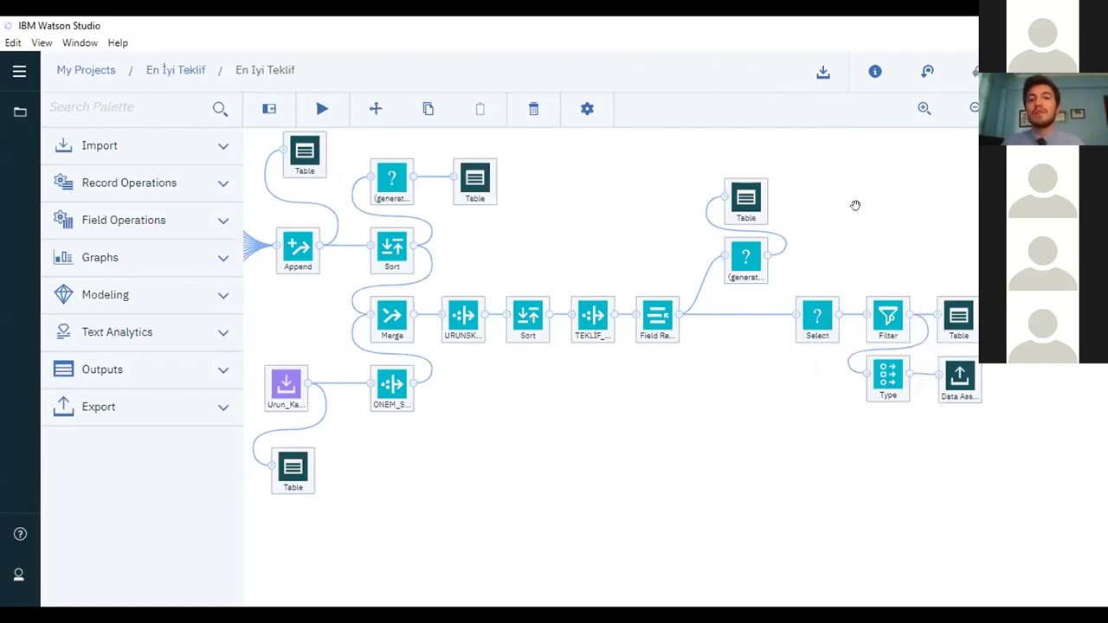
# Run the Table node fed by the generated select after Field Reorder, examine one customer's ranked product scores in its output, and return to the flow
pyautogui.rightClick(738, 208)
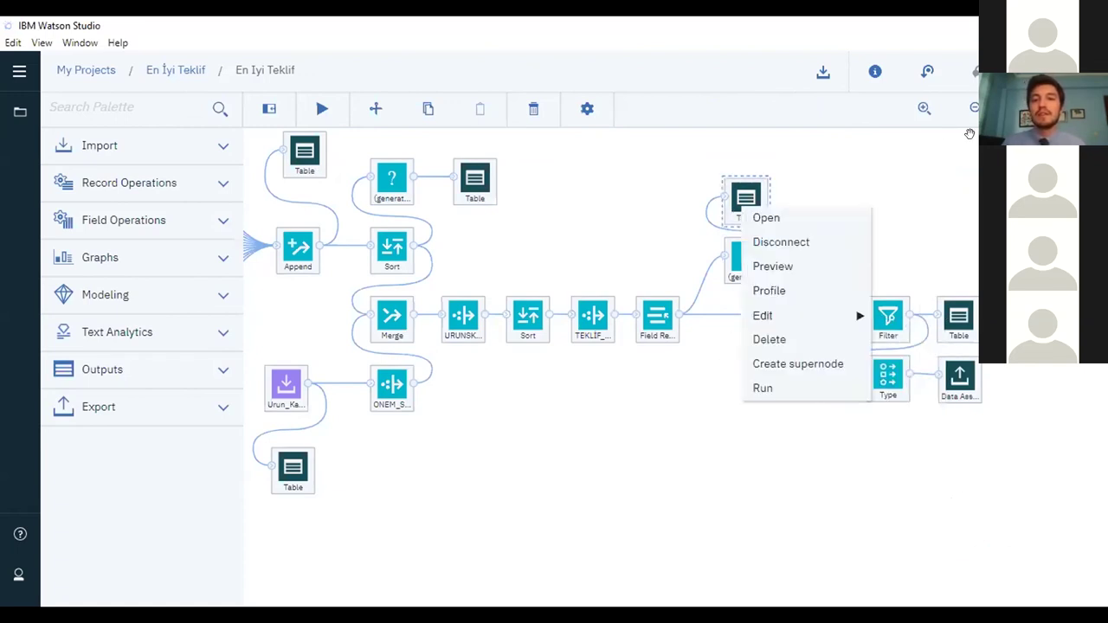
pyautogui.click(766, 389)
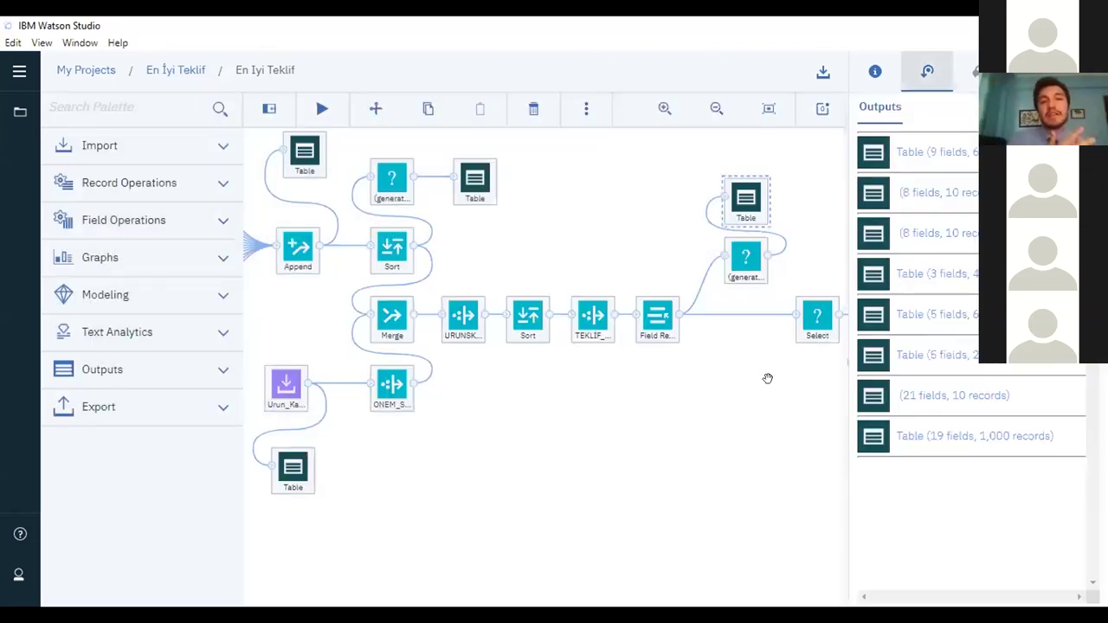
pyautogui.click(892, 168)
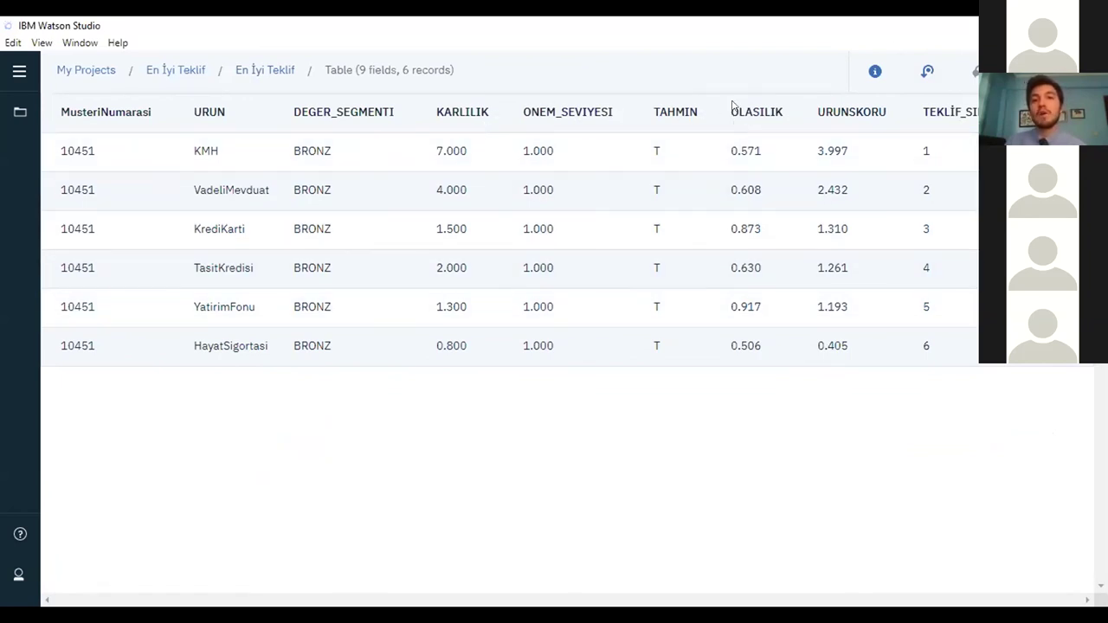
pyautogui.click(947, 223)
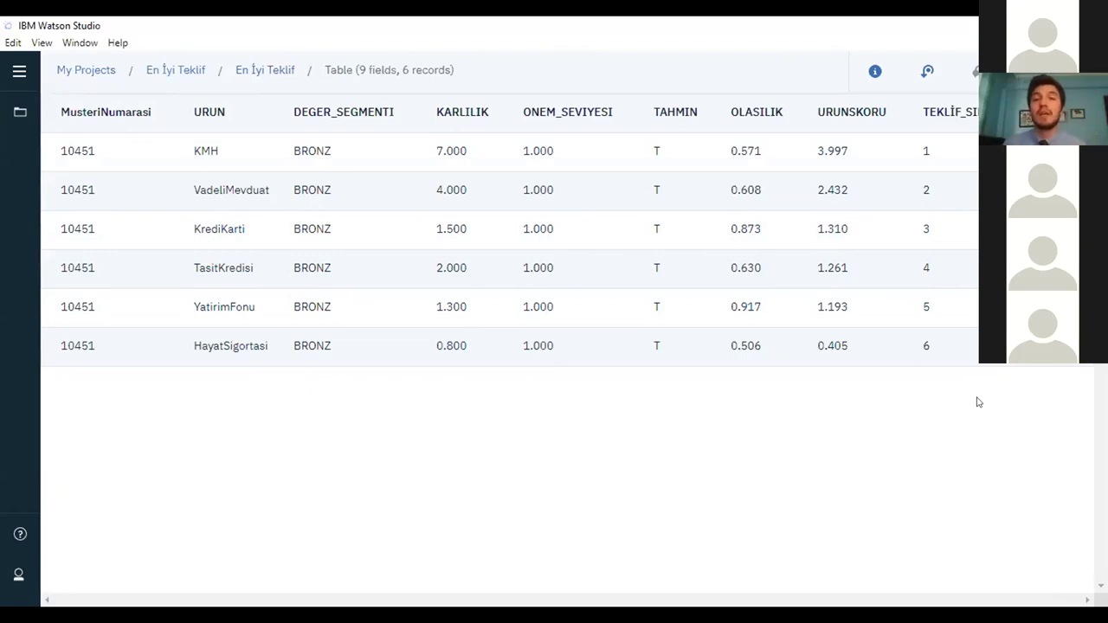
pyautogui.click(237, 165)
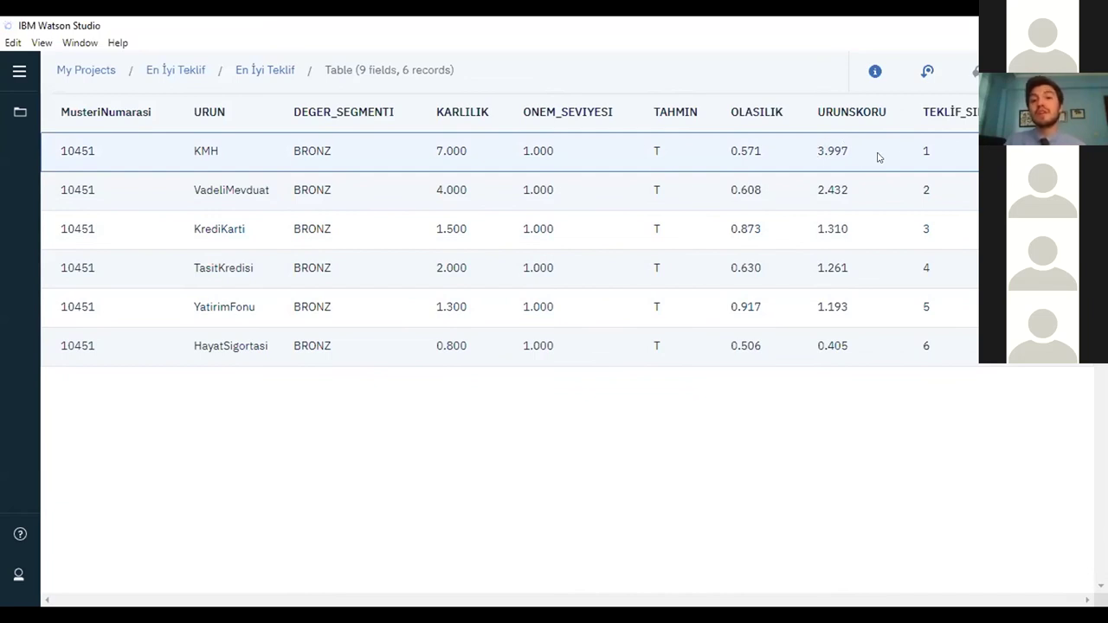
pyautogui.click(857, 180)
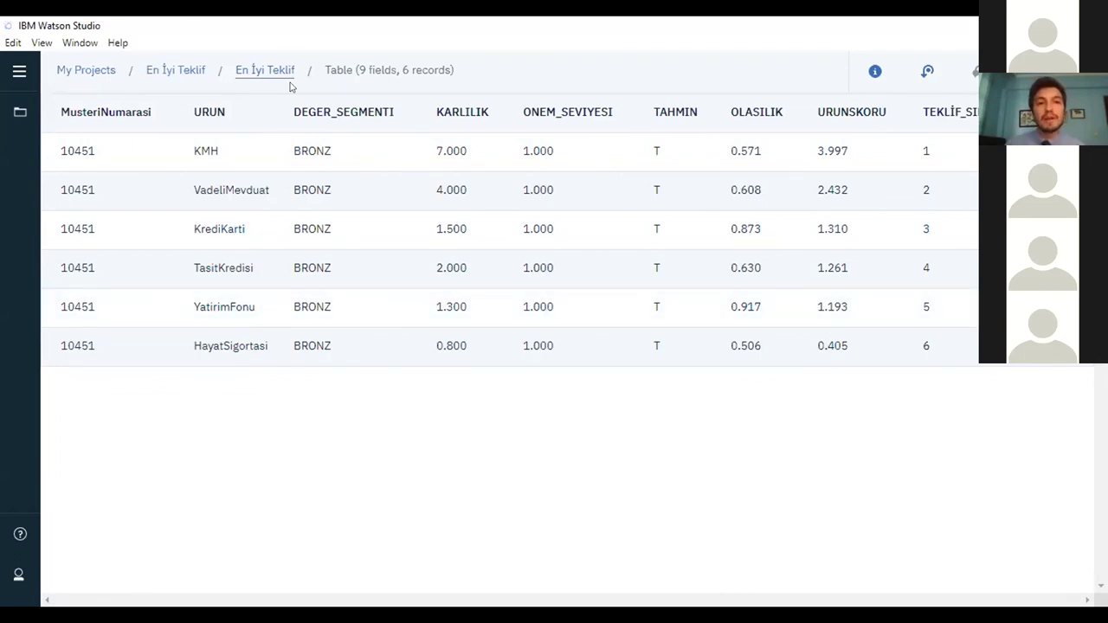
pyautogui.click(291, 85)
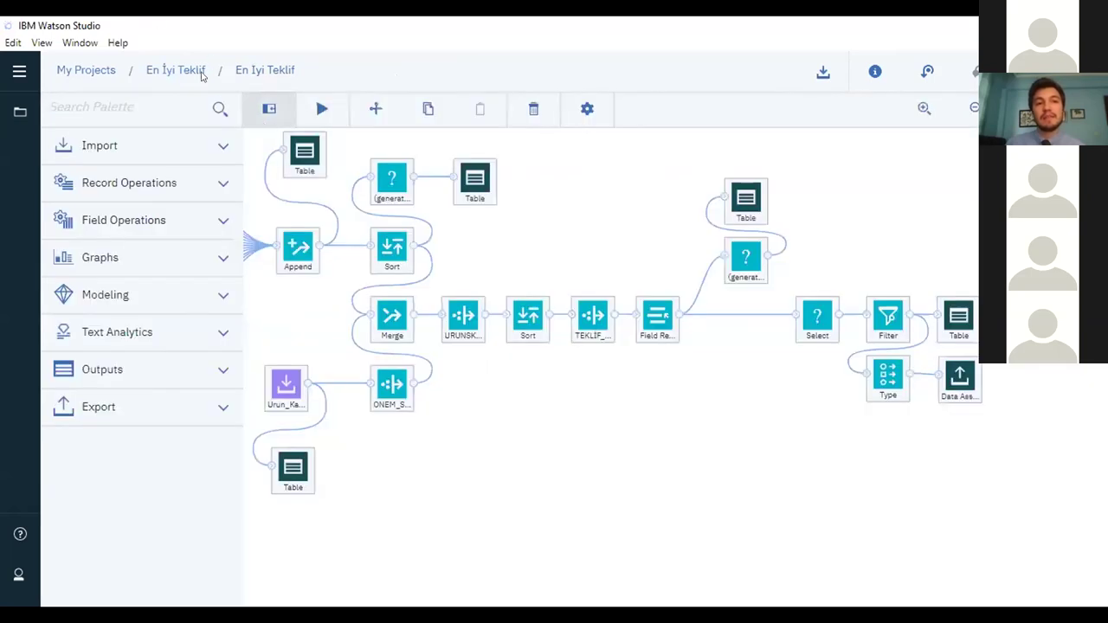
# Review the mode and TEKLİF_SIRALAMASI condition of the Select node before Filter
pyautogui.moveTo(786, 467); pyautogui.dragTo(636, 445)
pyautogui.click(659, 295)
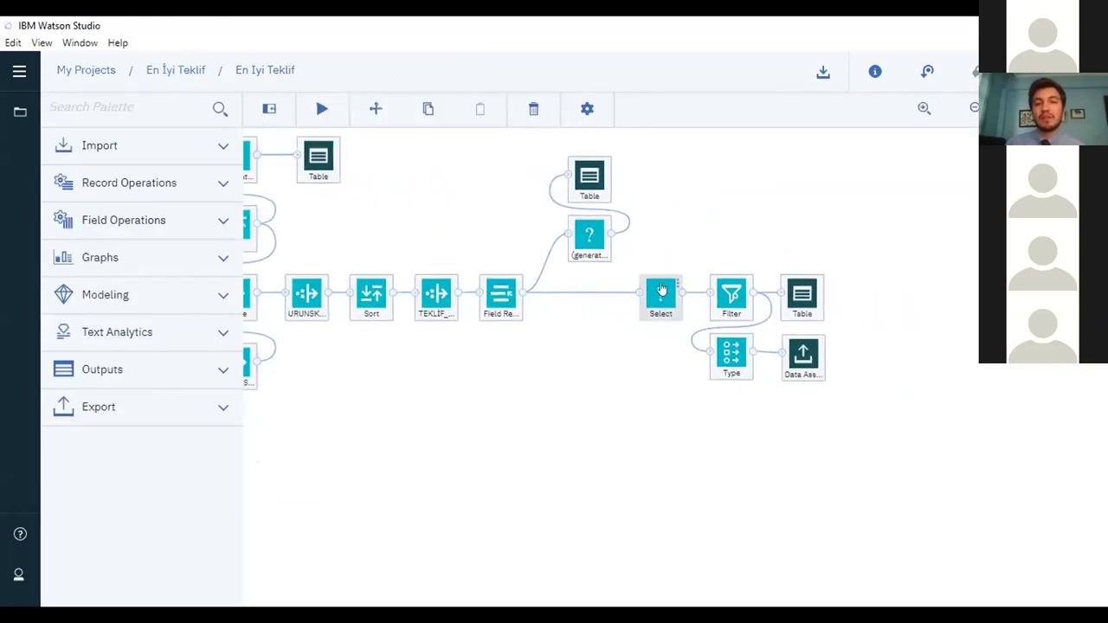
pyautogui.rightClick(660, 295)
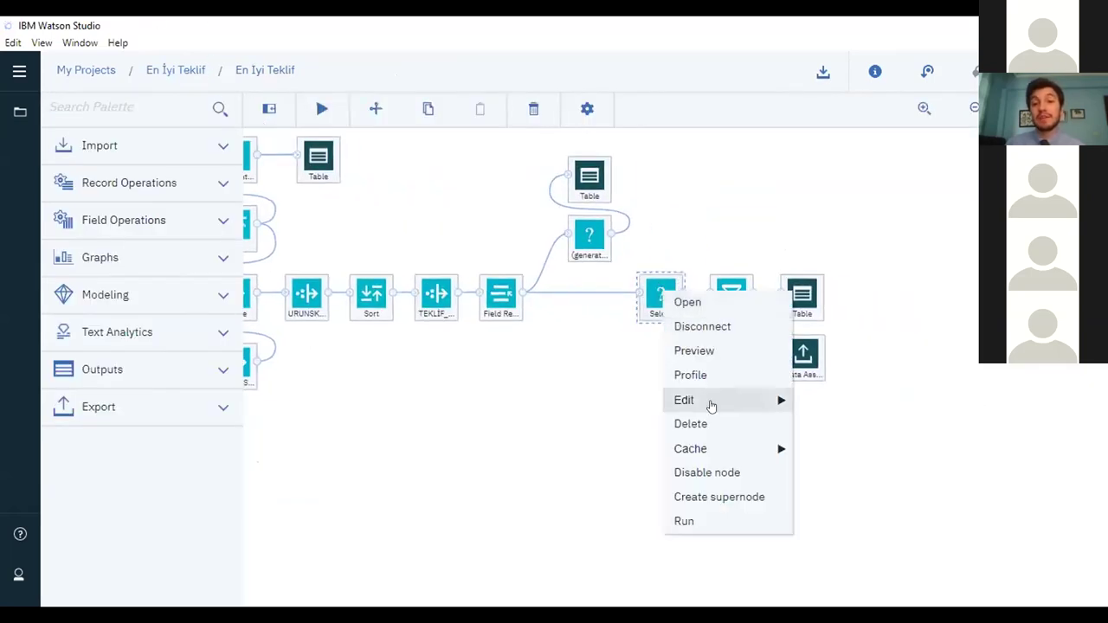
pyautogui.click(726, 310)
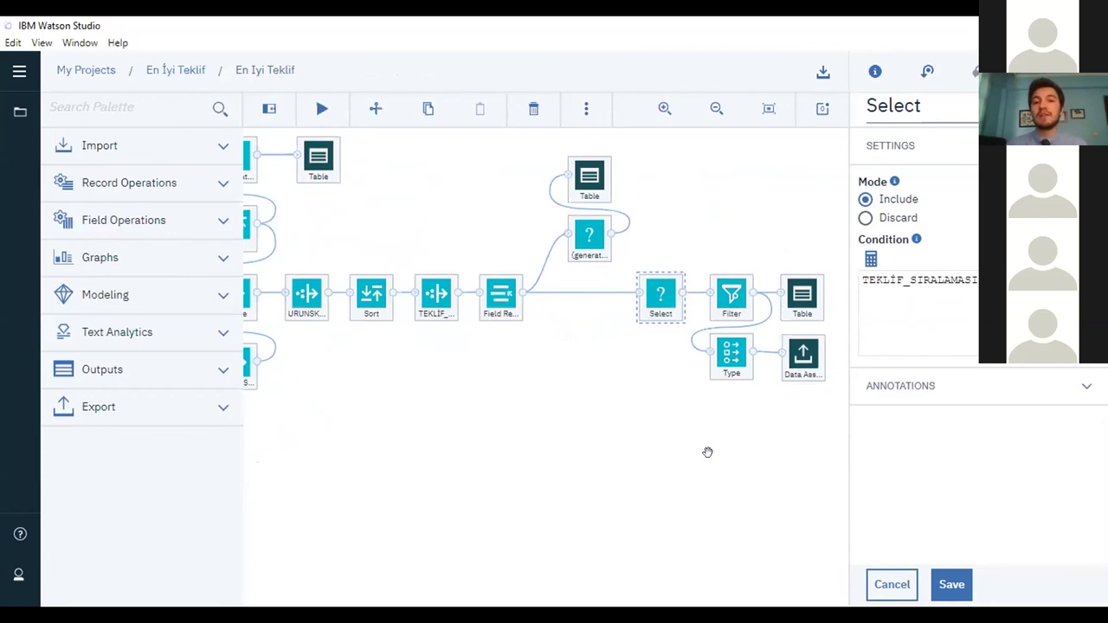
# Preview the Table node after Filter, examine the products offered to each customer, and close the preview
pyautogui.rightClick(798, 298)
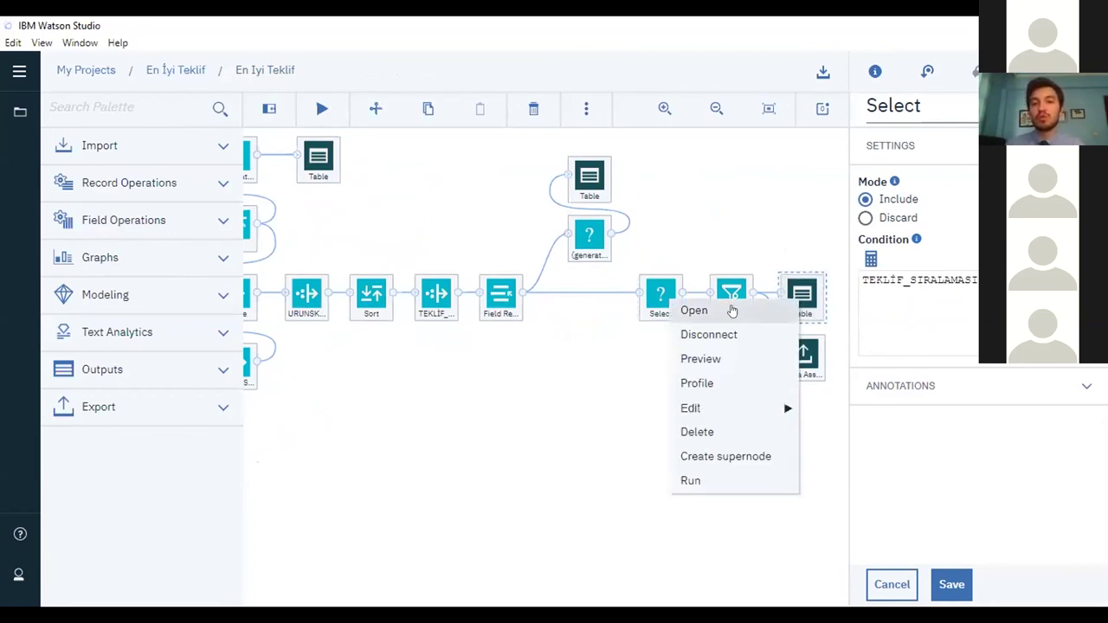
pyautogui.click(736, 362)
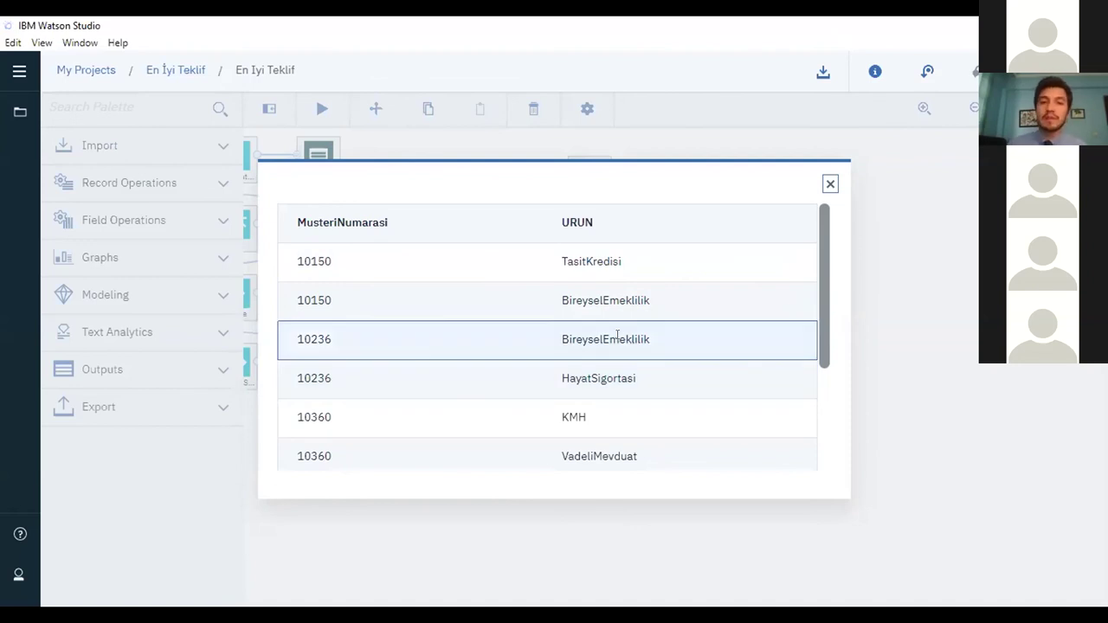
pyautogui.click(829, 186)
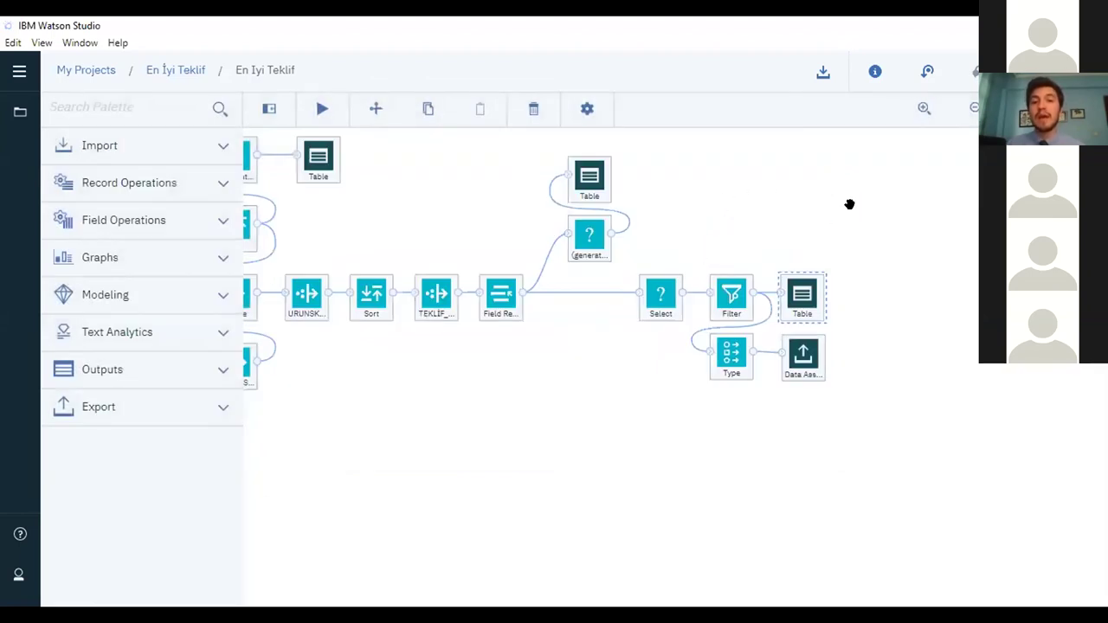